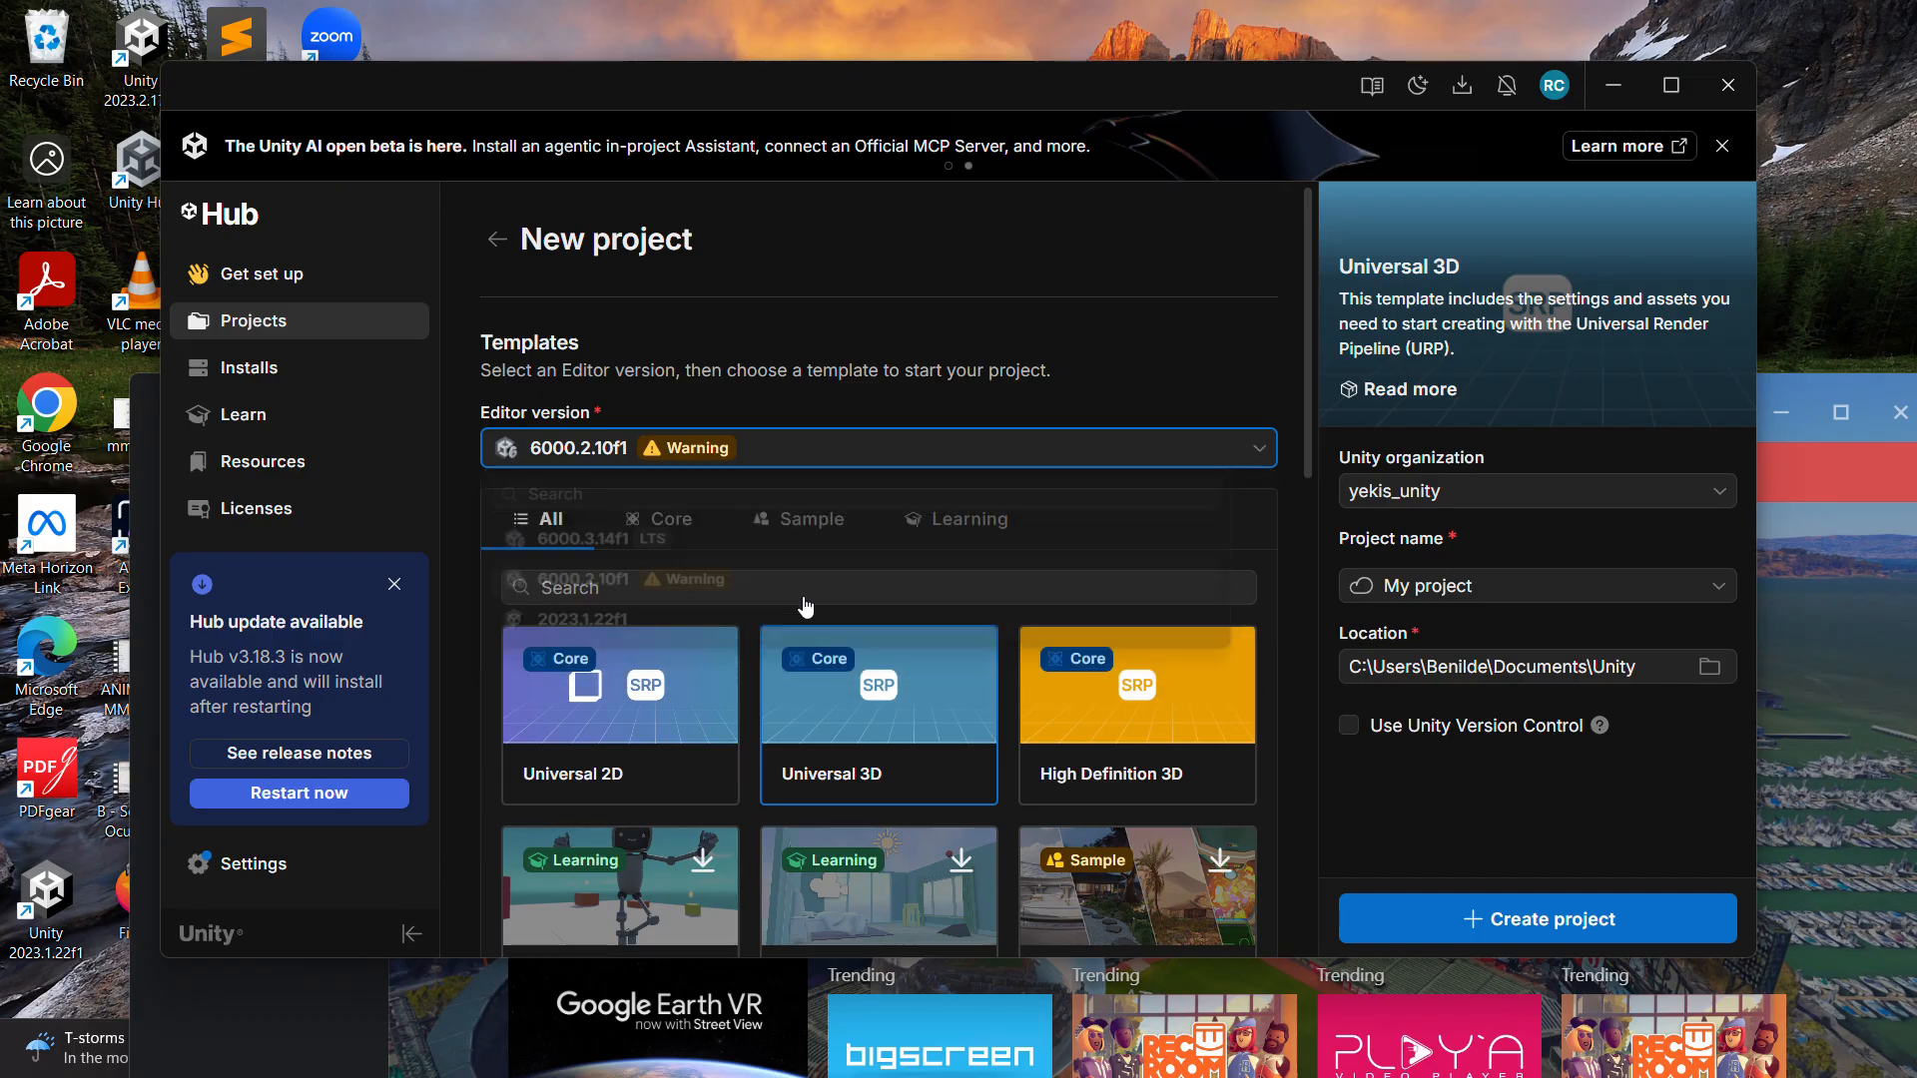
Browse the available project templates and choose the Universal 3D template
{"action": "scroll", "coordinate": [815, 631], "scroll_direction": "down", "scroll_amount": 1}
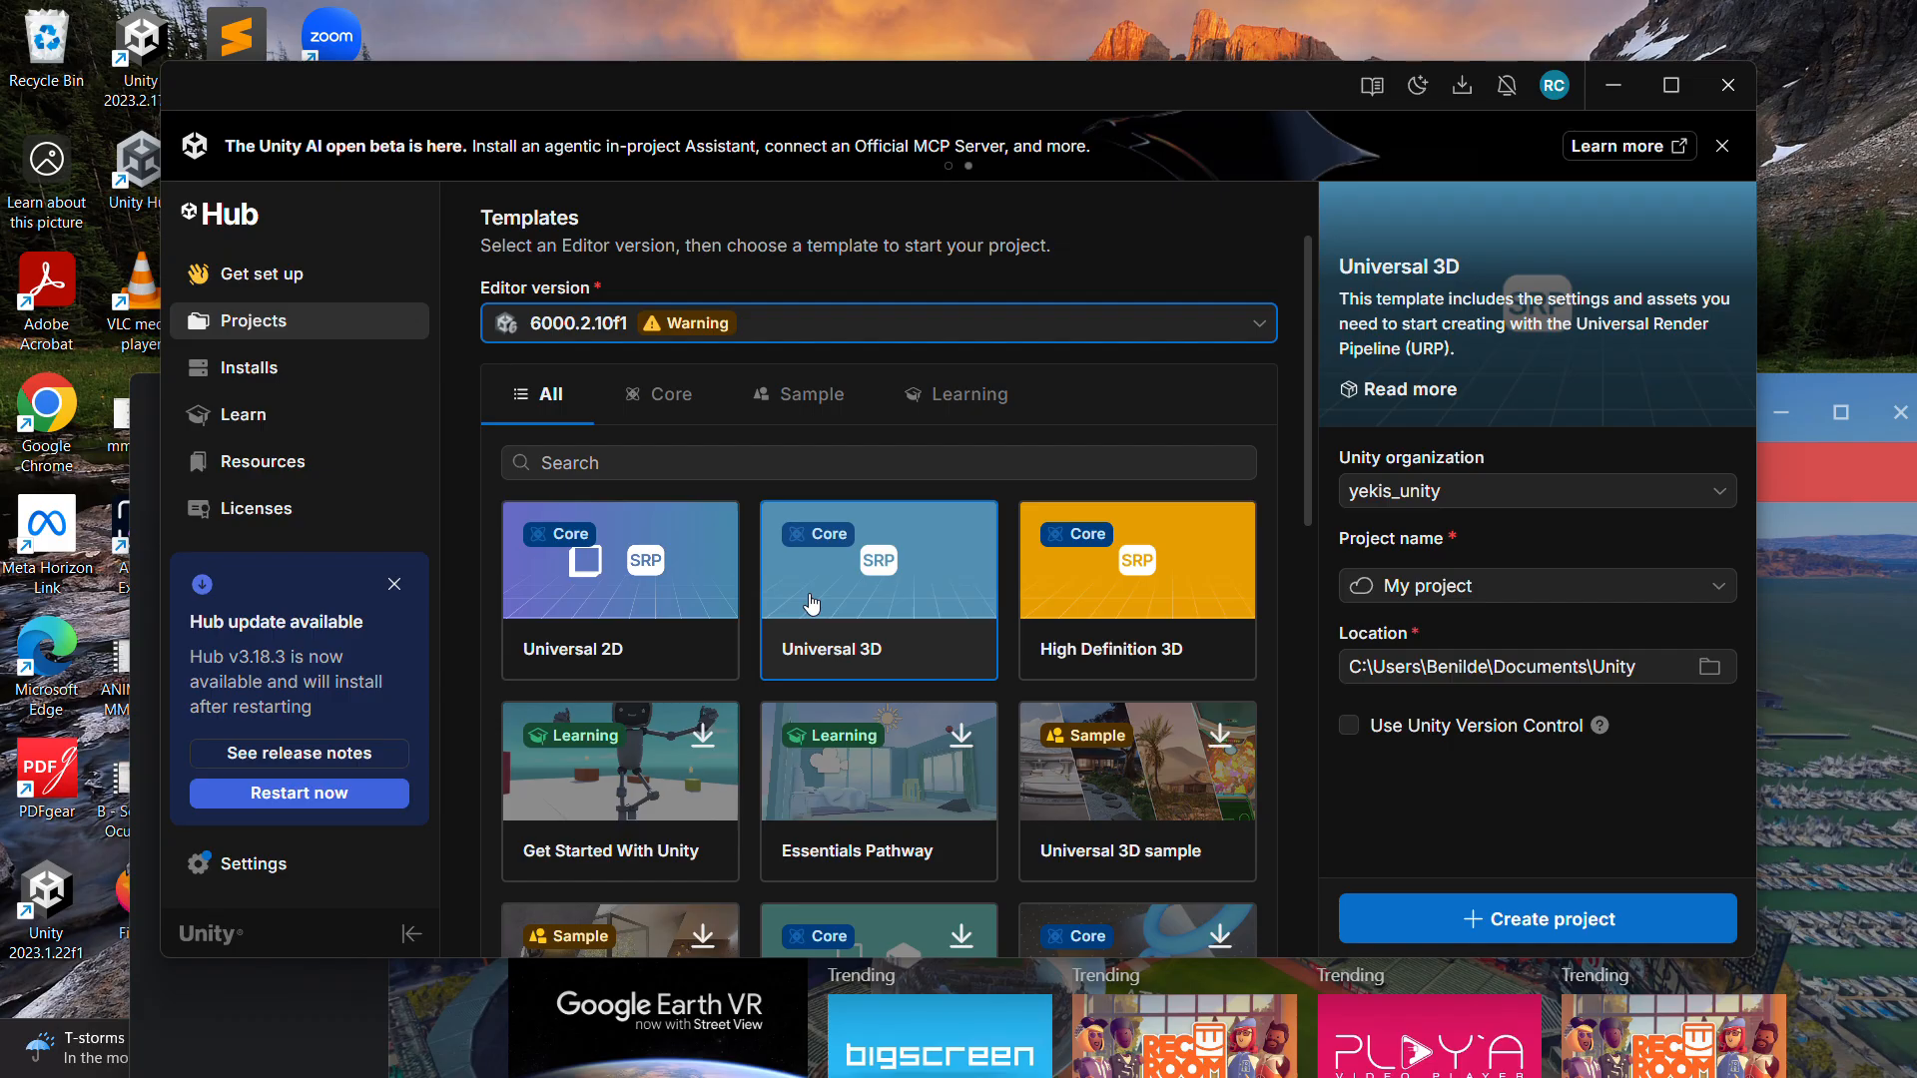
{"action": "scroll", "coordinate": [822, 623], "scroll_direction": "down", "scroll_amount": 10}
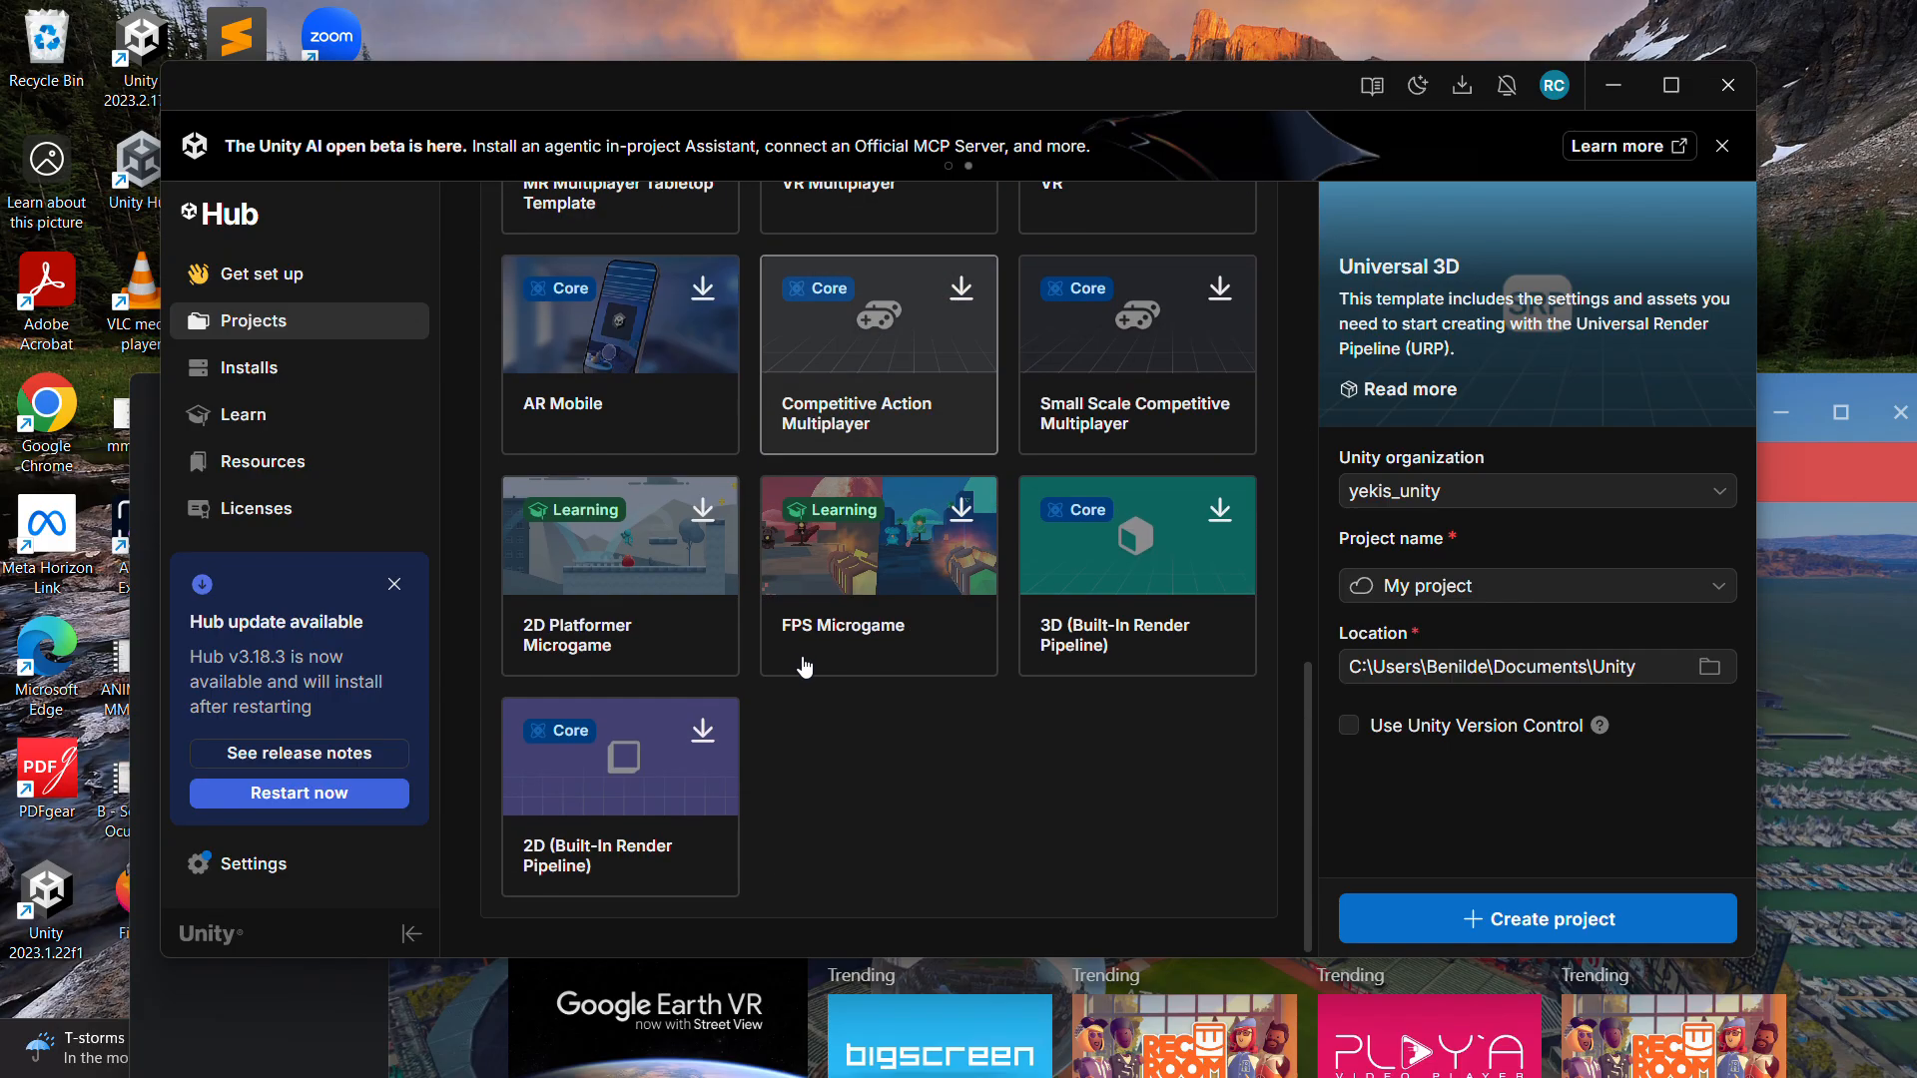
{"action": "left_click", "coordinate": [1087, 610]}
{"action": "scroll", "coordinate": [1087, 610], "scroll_direction": "up", "scroll_amount": 10}
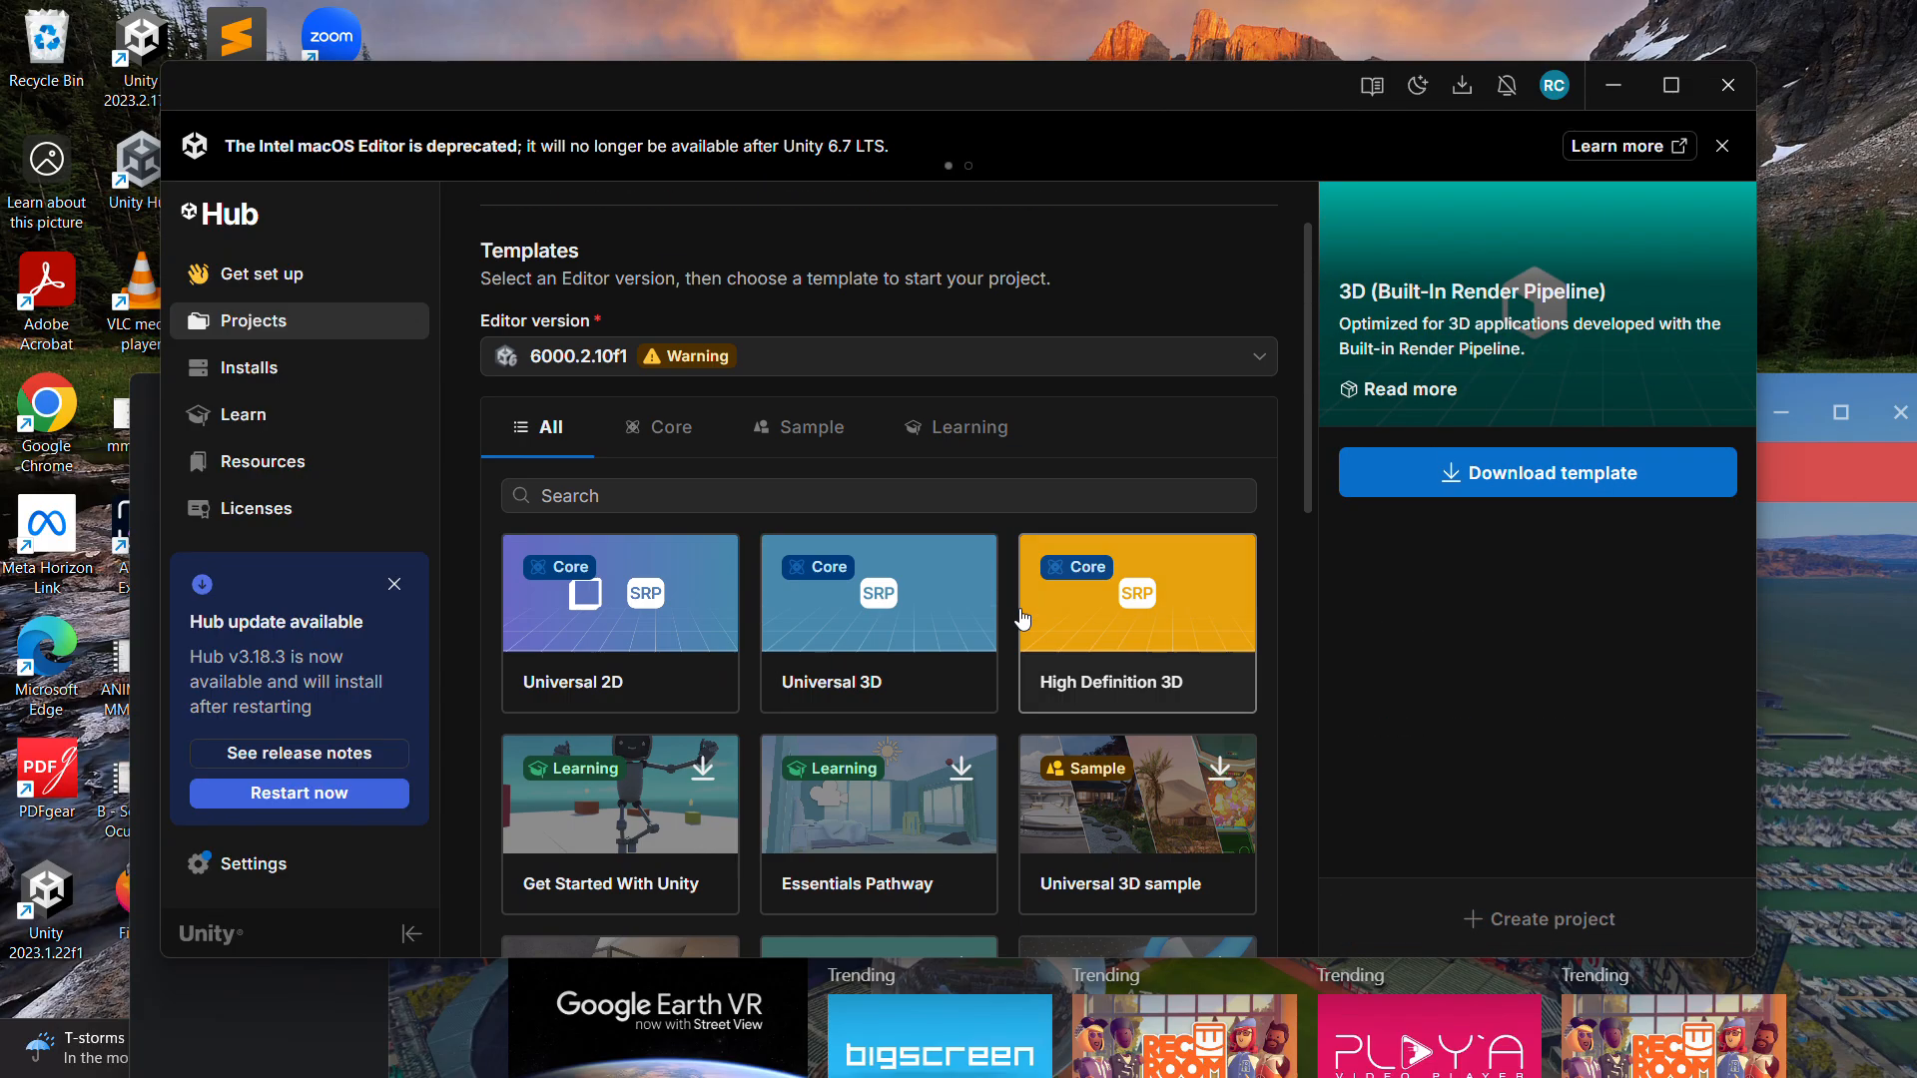
{"action": "left_click", "coordinate": [856, 631]}
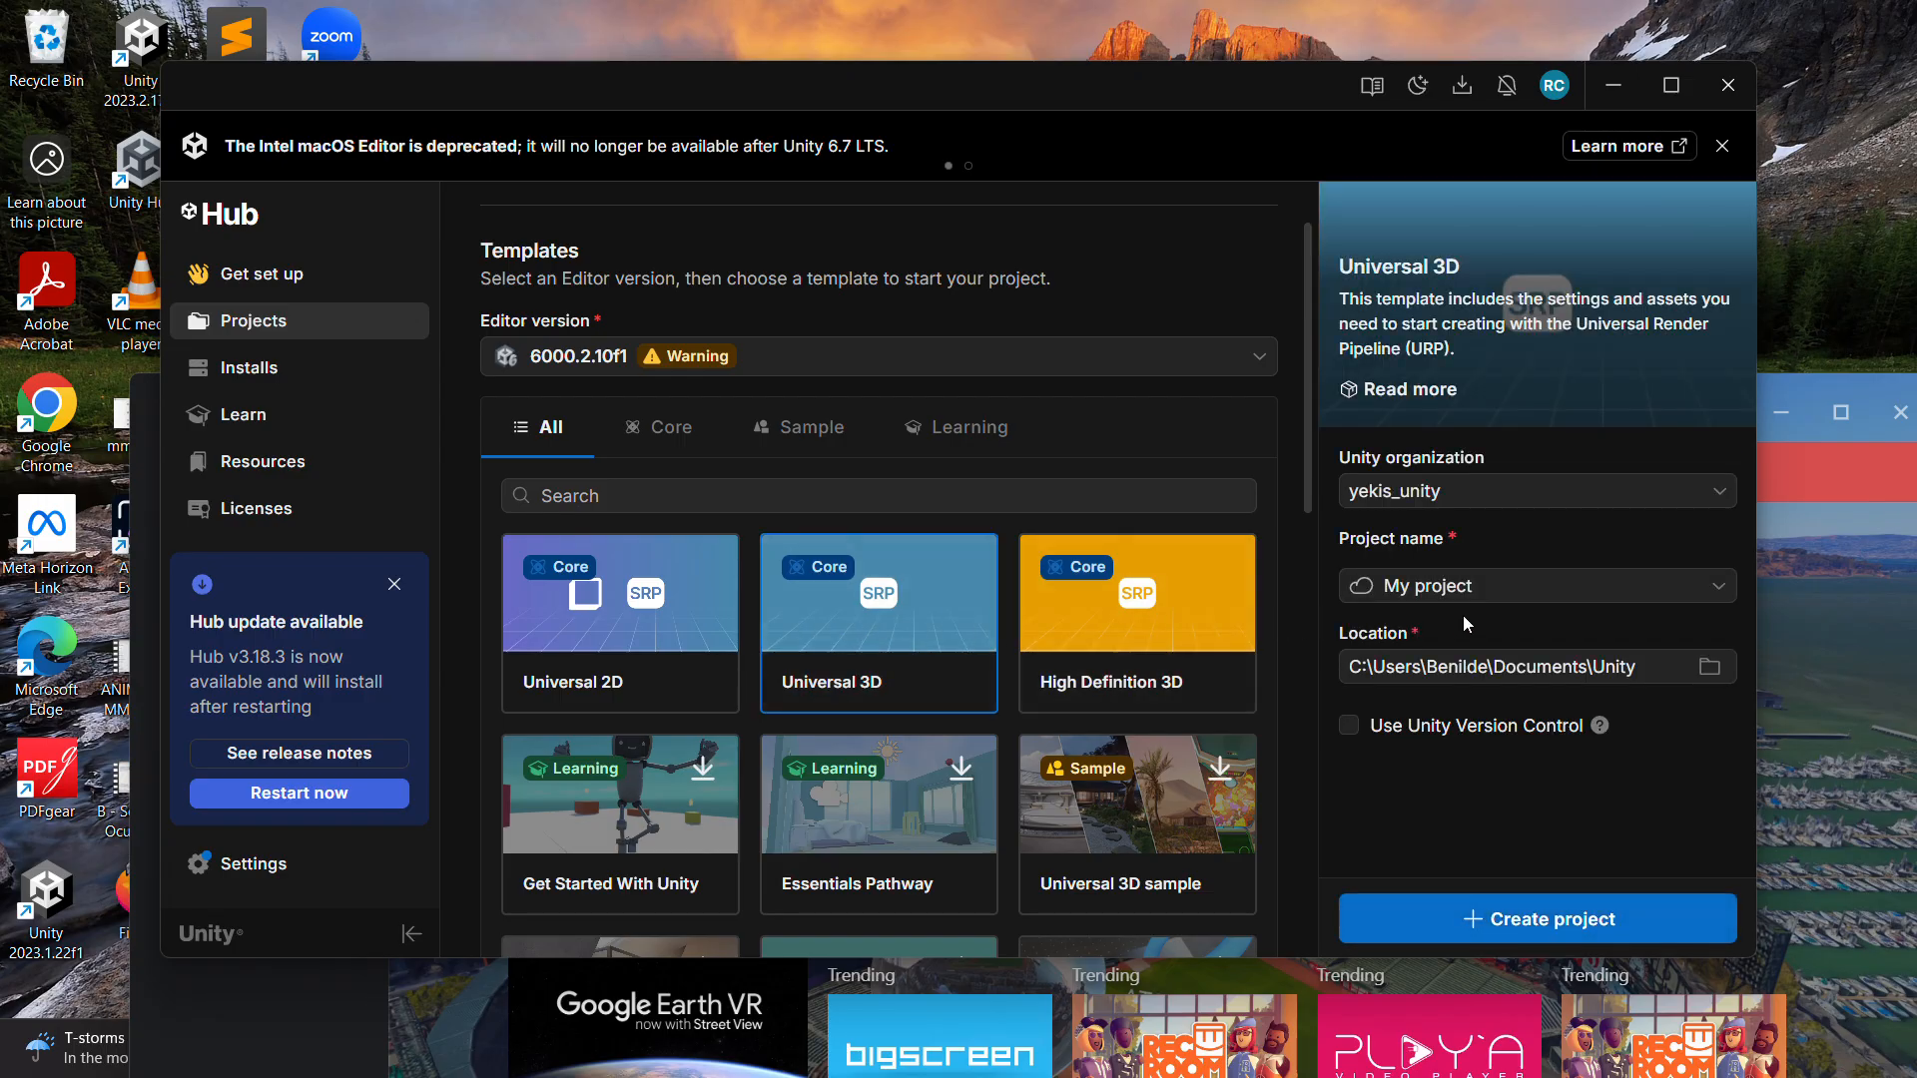
Name the project VR Tutorials 6.2 - June 24 and create it
{"action": "left_click", "coordinate": [1428, 586]}
{"action": "type", "text": "V"}
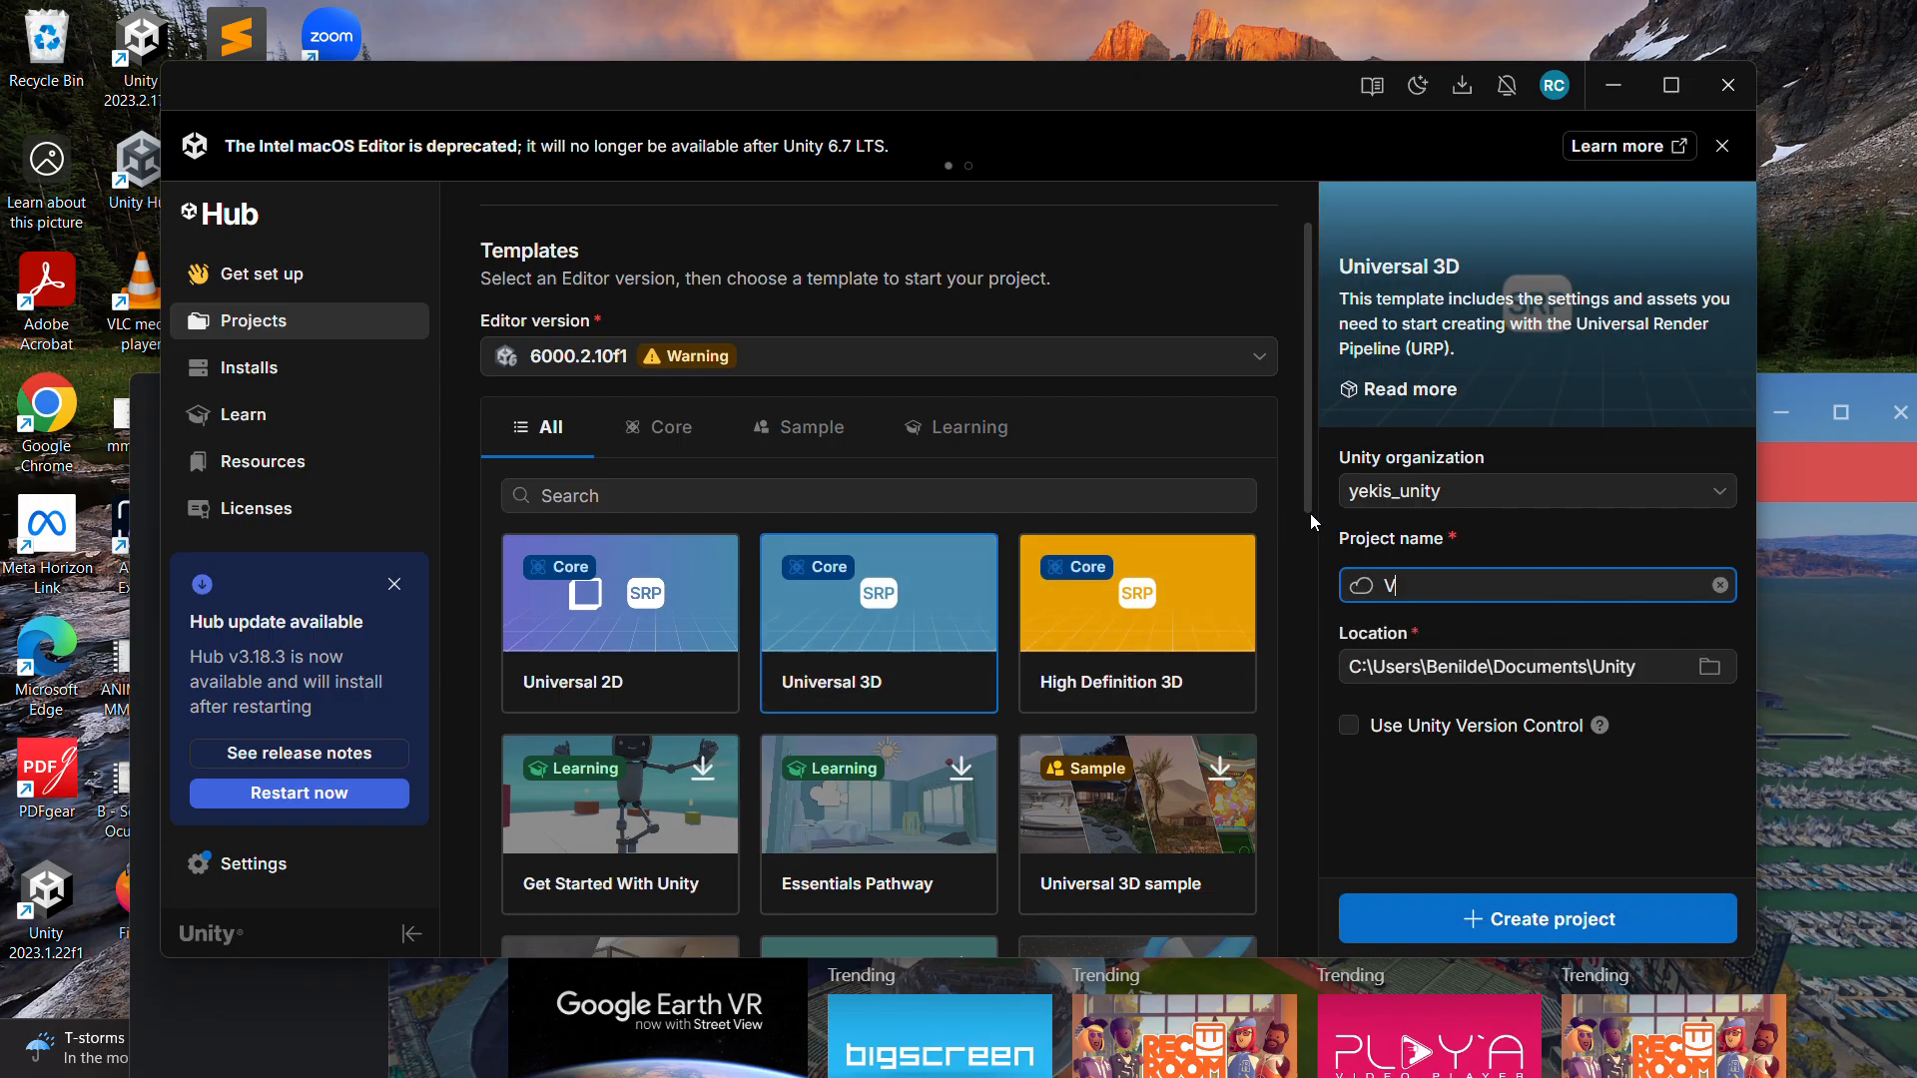
{"action": "type", "text": "R Tutorials 6.2 - June 2"}
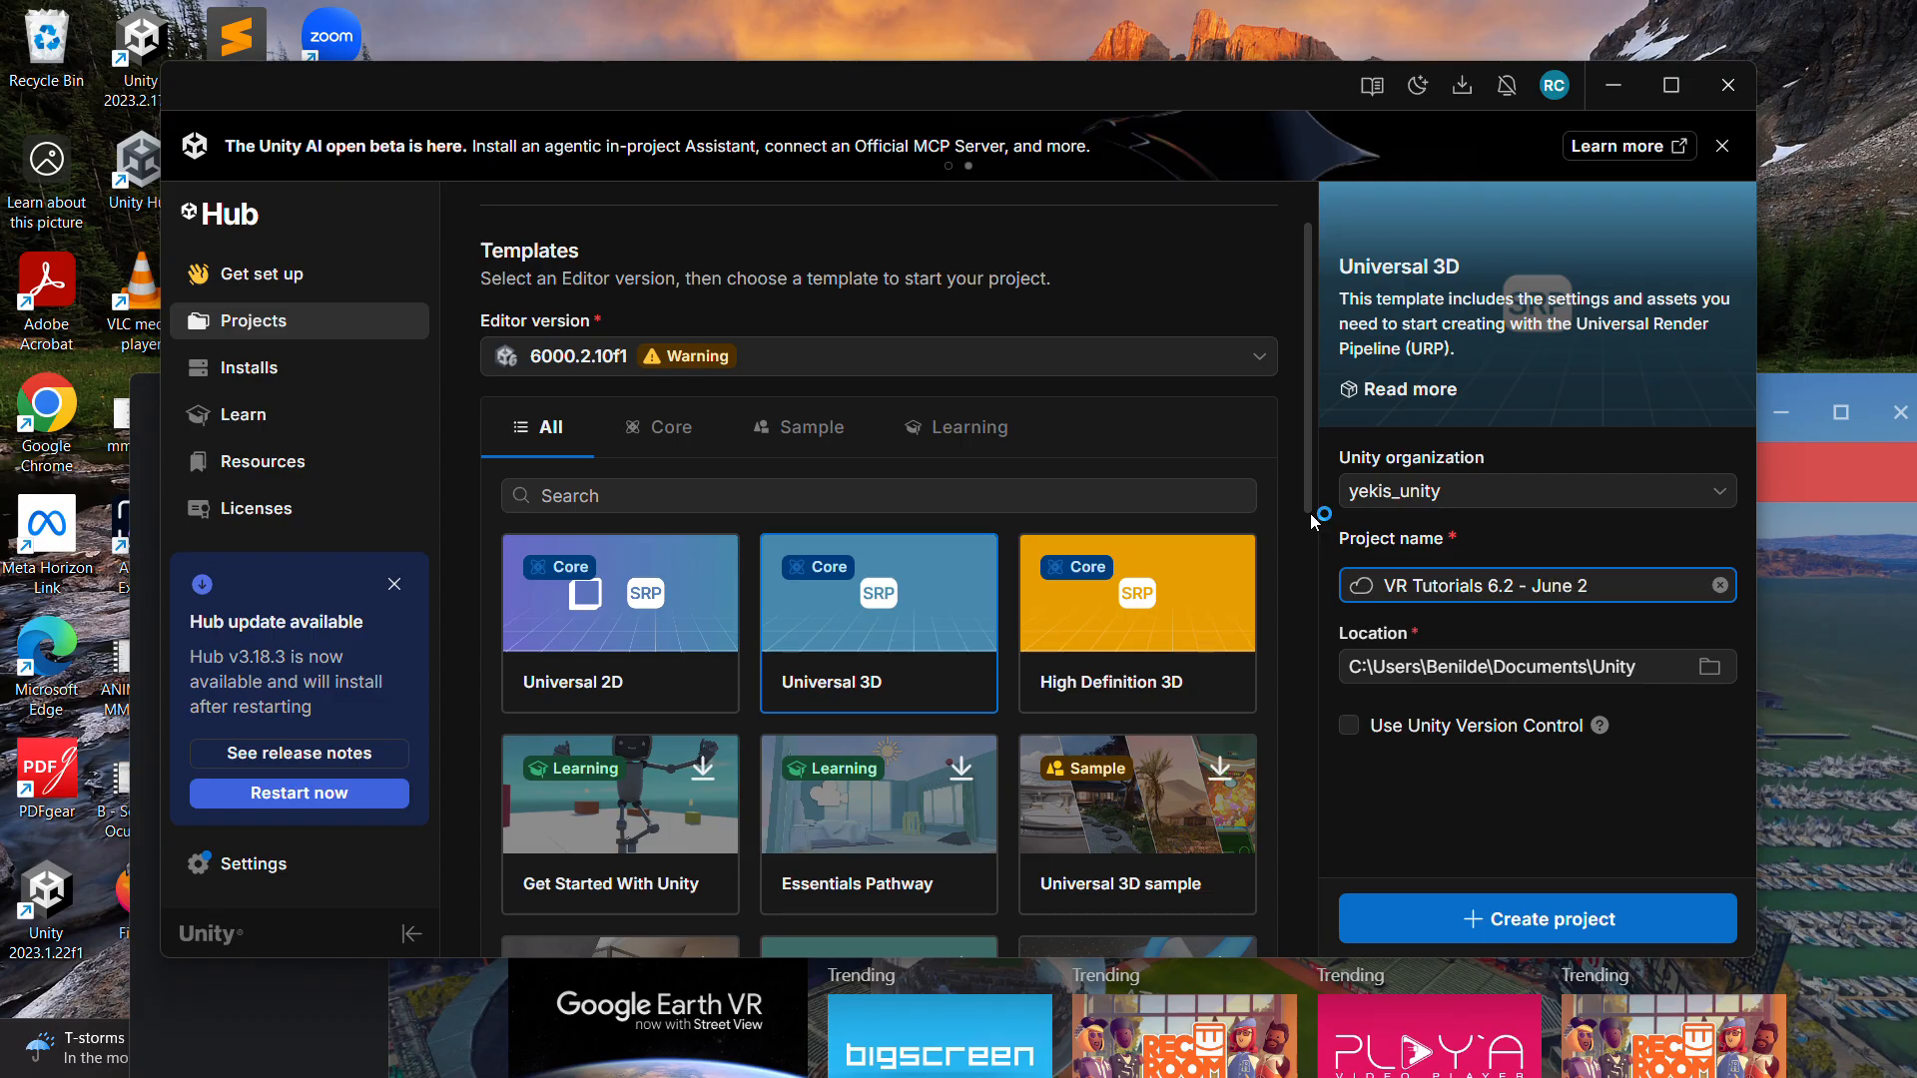
{"action": "type", "text": "4"}
{"action": "left_click", "coordinate": [1497, 915]}
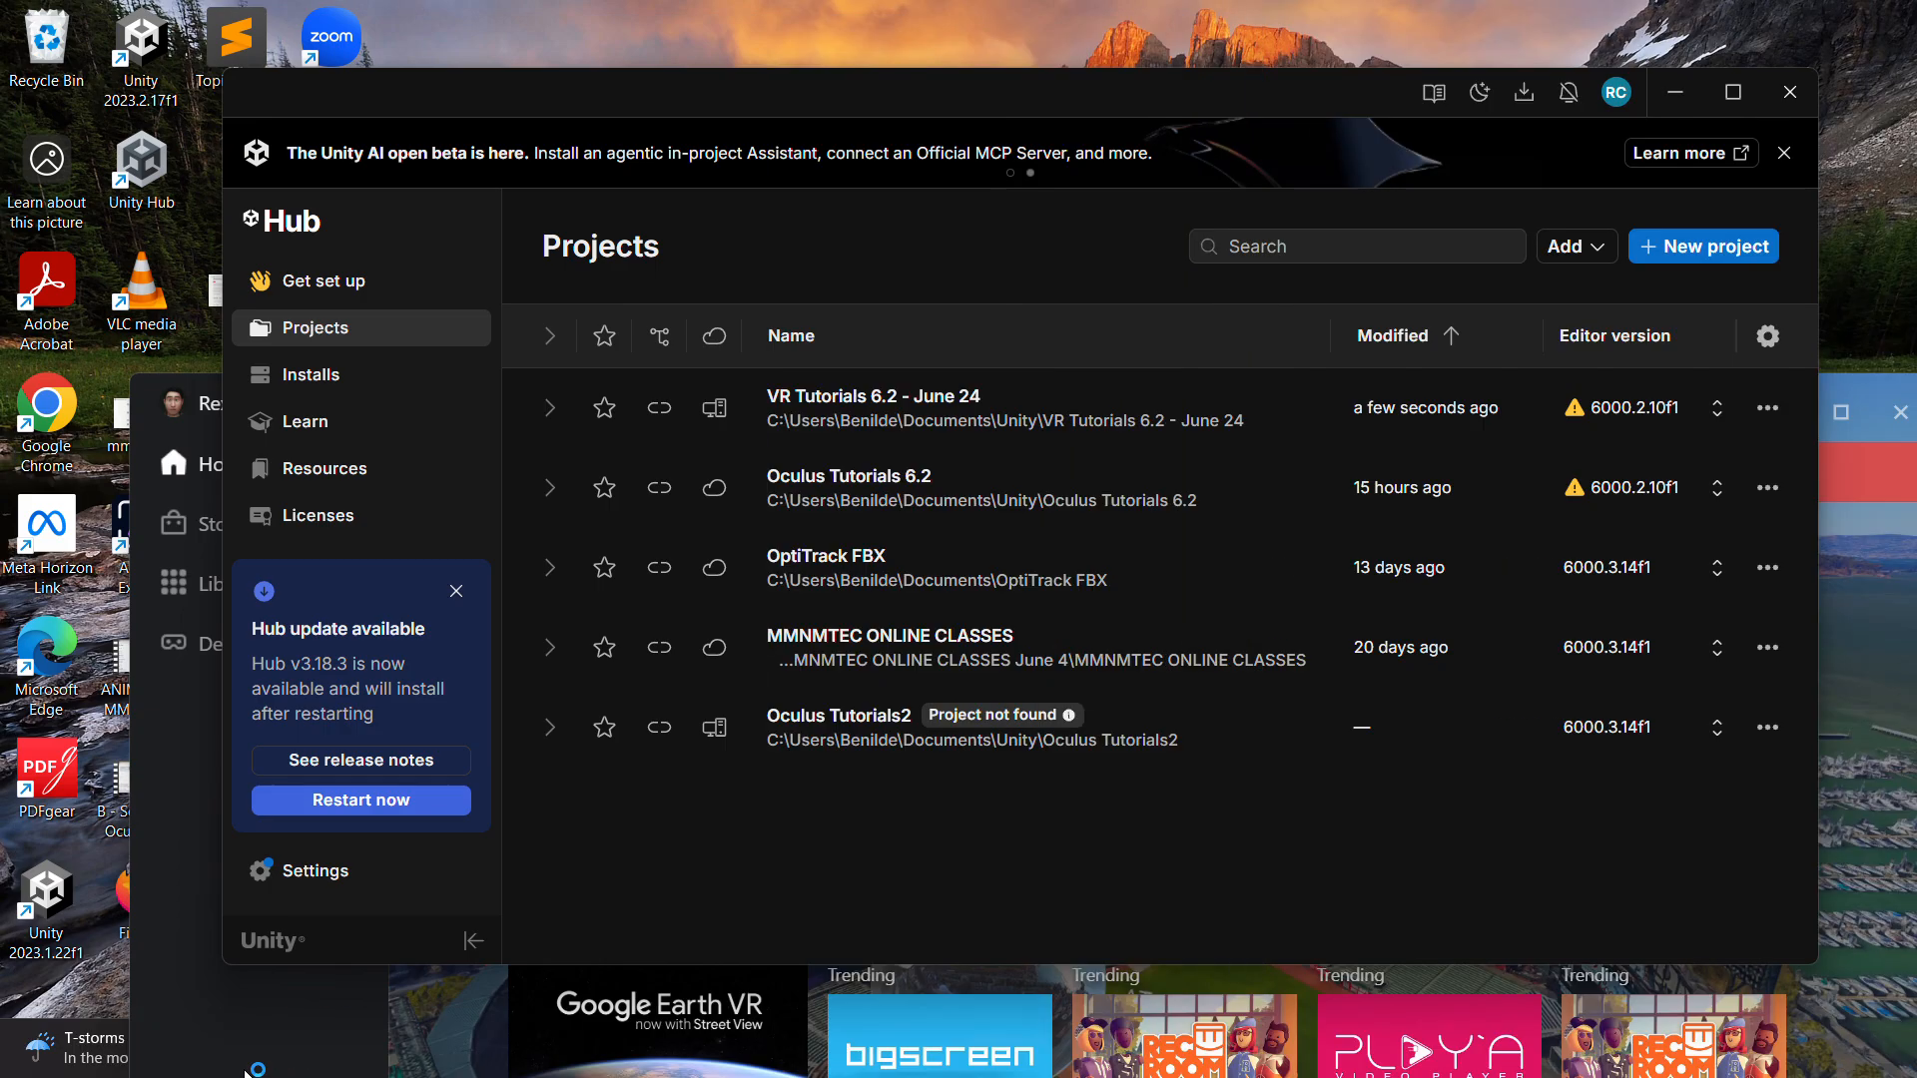
Move the Unity Hub and Meta Quest Link windows aside to clear the desktop
{"action": "left_click_drag", "start_coordinate": [1244, 94], "coordinate": [1340, 321]}
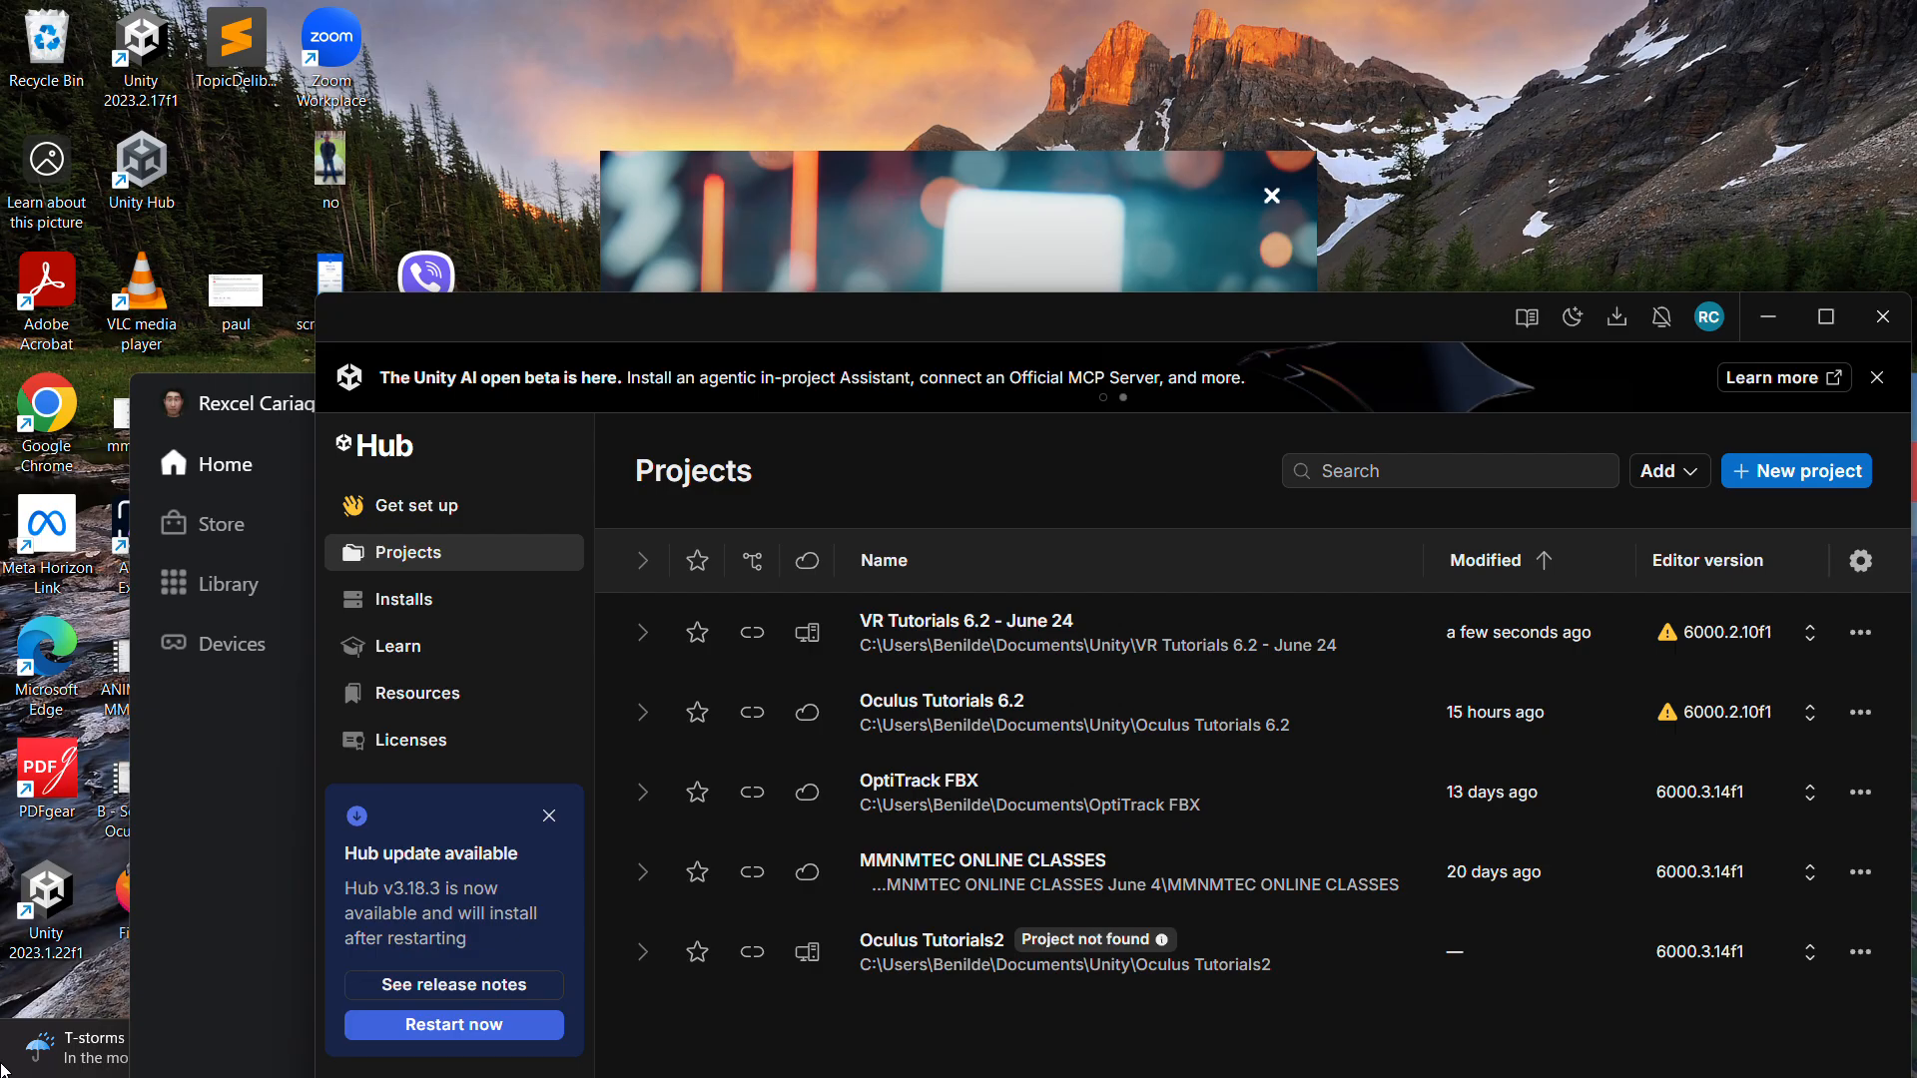
{"action": "left_click_drag", "start_coordinate": [1022, 314], "coordinate": [1322, 167]}
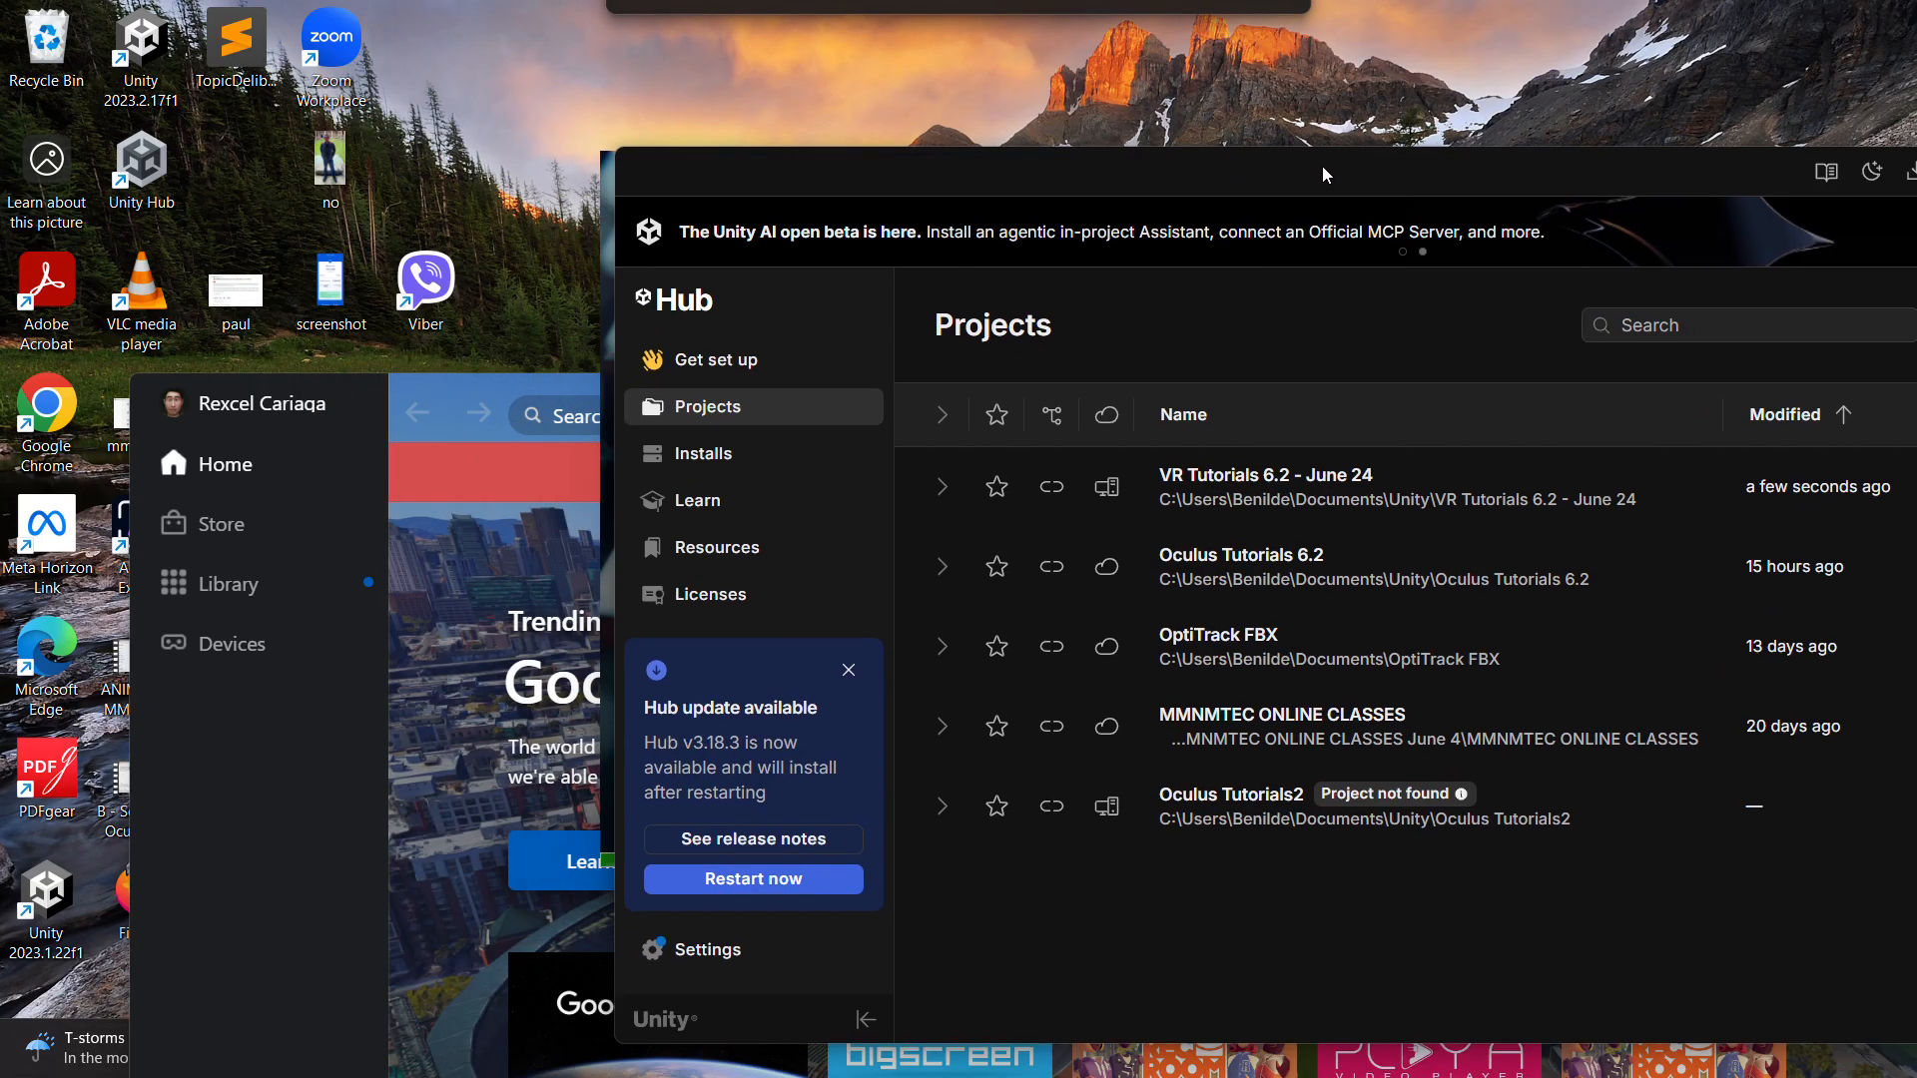
{"action": "left_click", "coordinate": [235, 685]}
{"action": "left_click_drag", "start_coordinate": [974, 423], "coordinate": [1131, 538]}
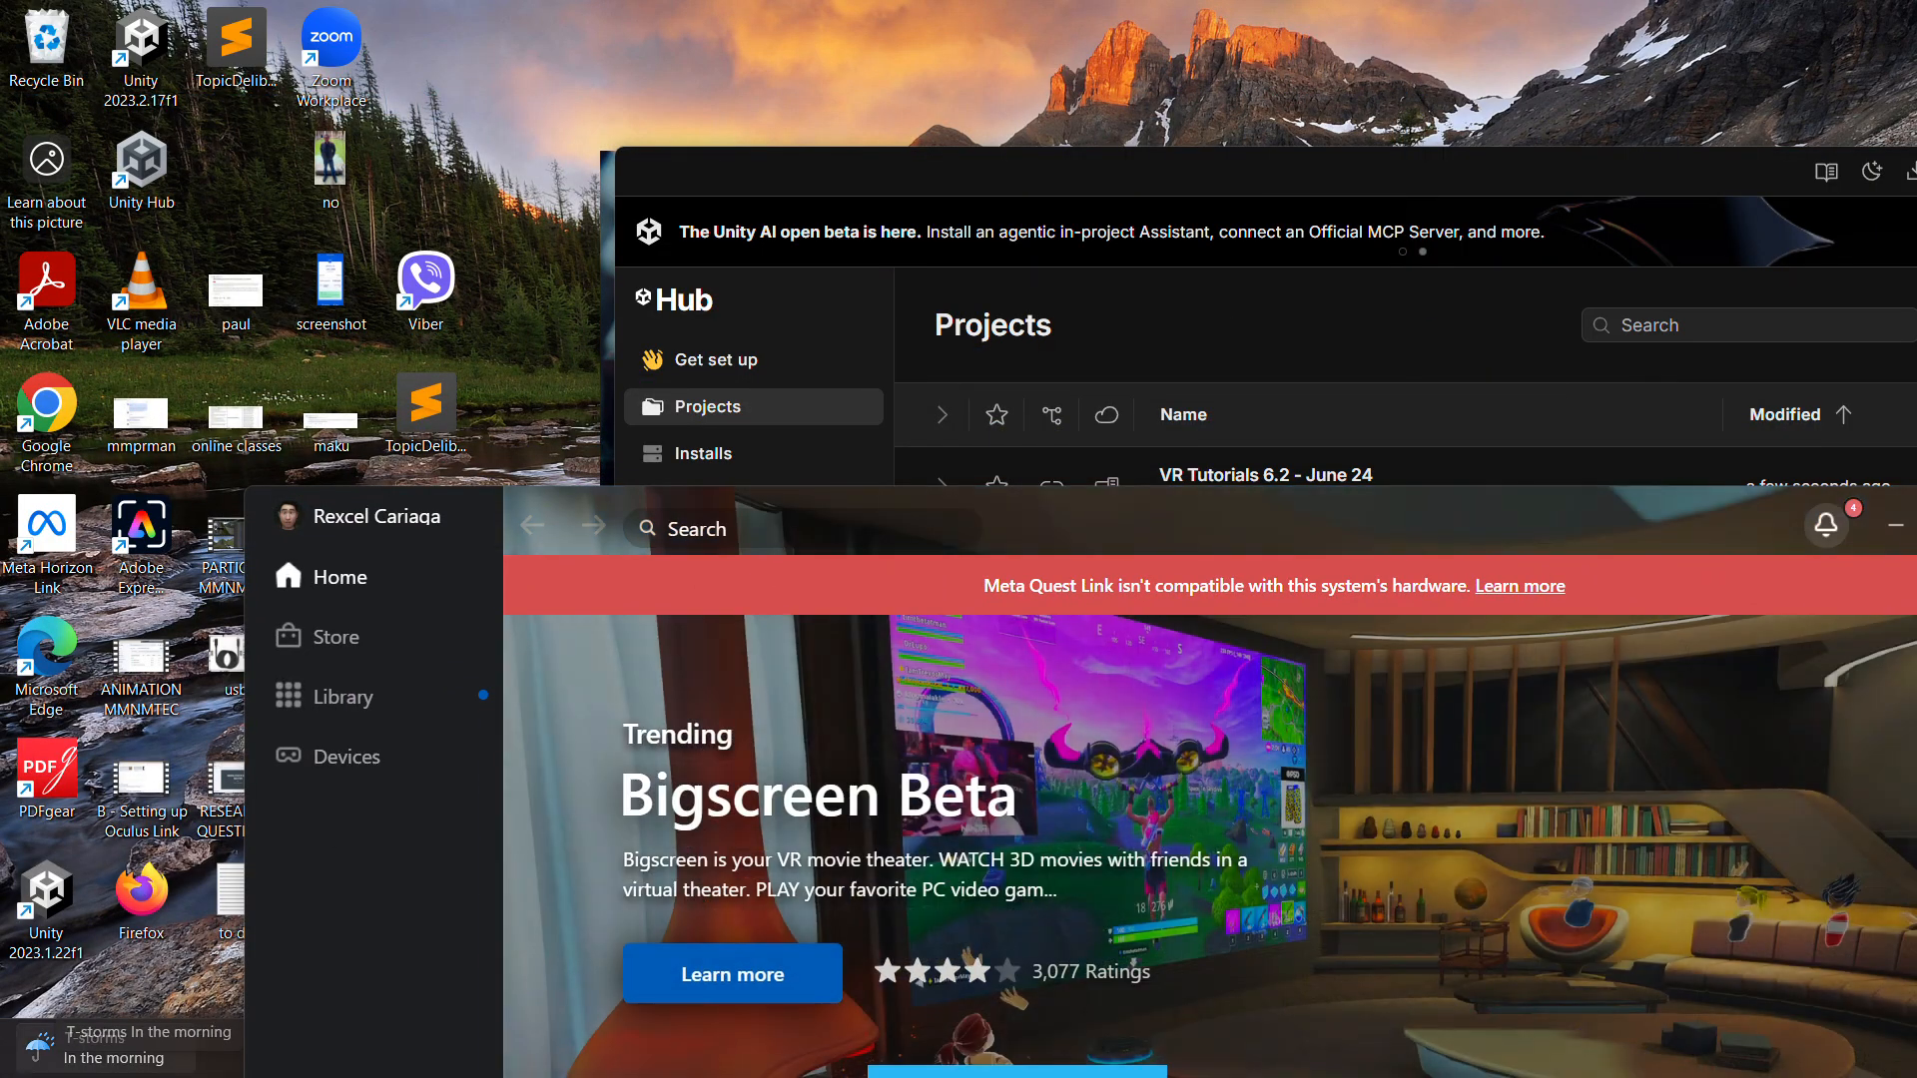
{"action": "left_click", "coordinate": [17, 1074]}
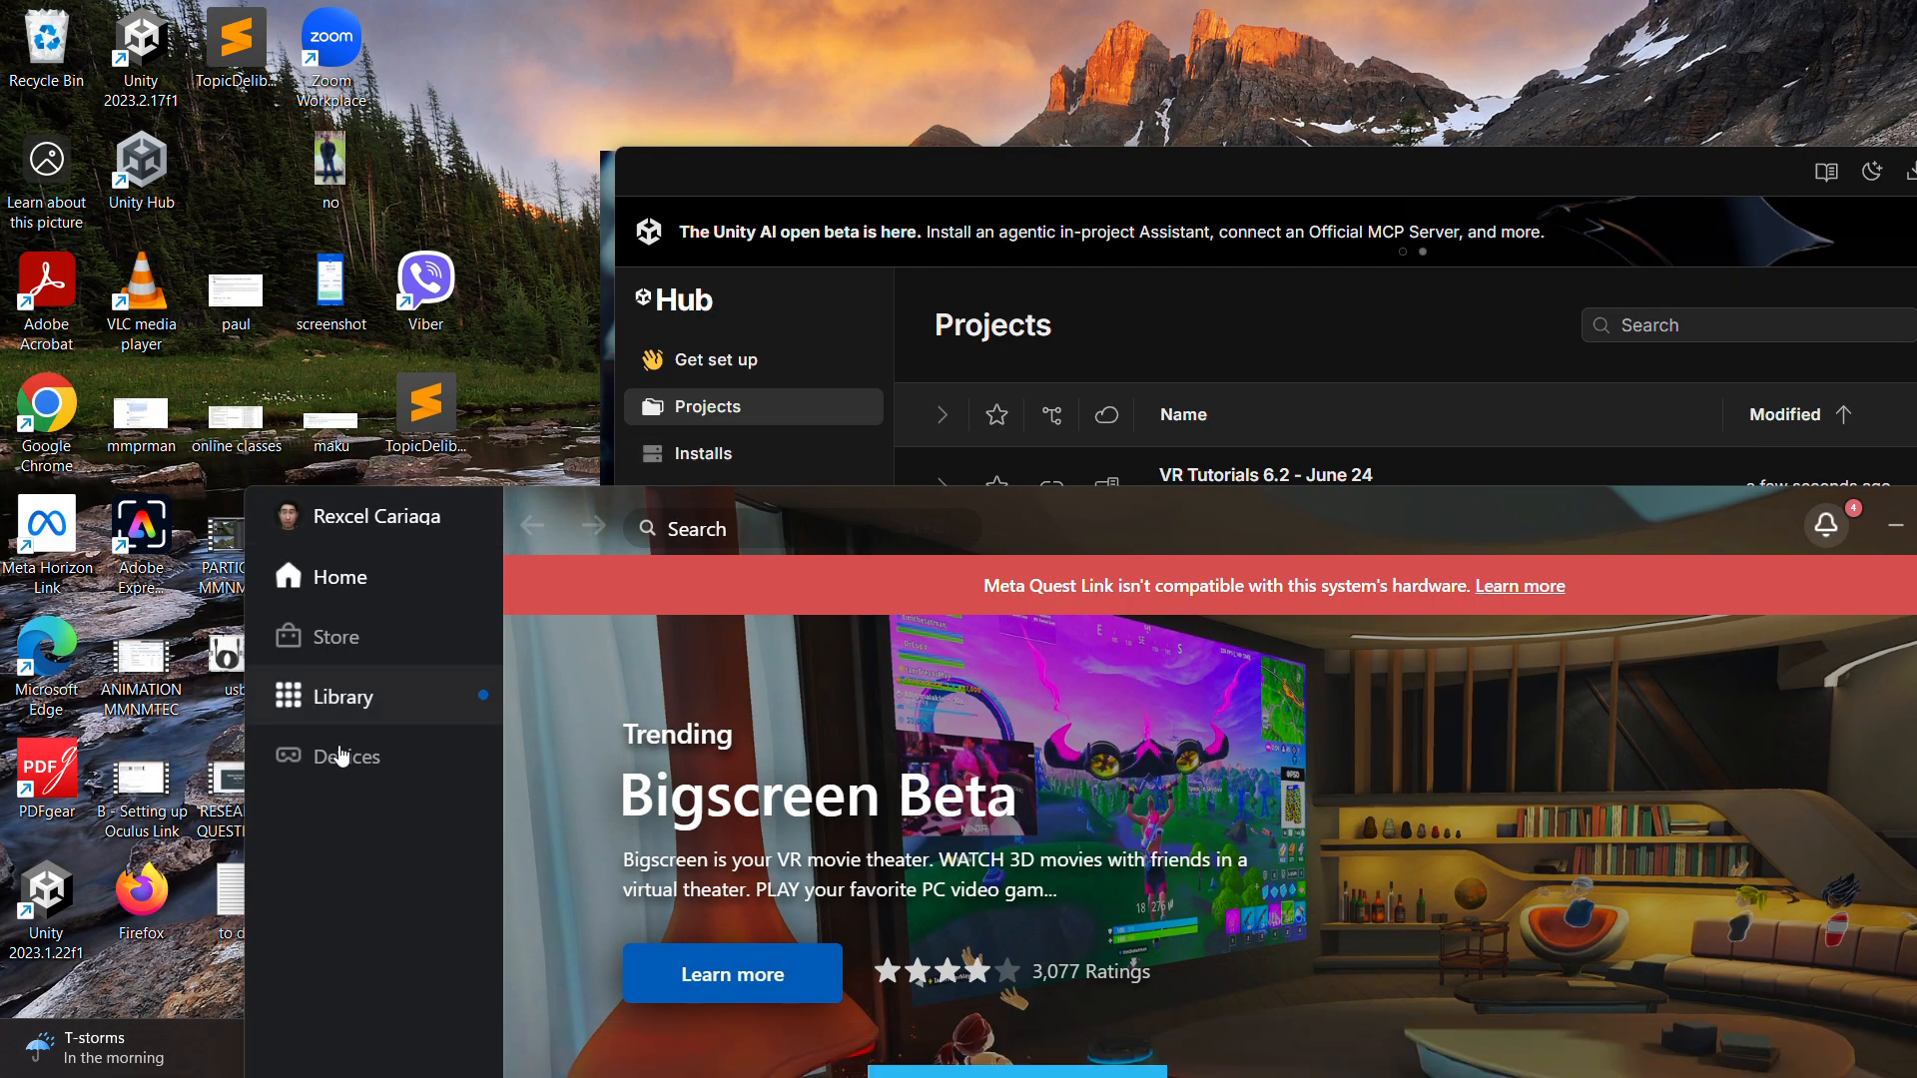
{"action": "left_click_drag", "start_coordinate": [1273, 544], "coordinate": [1755, 491]}
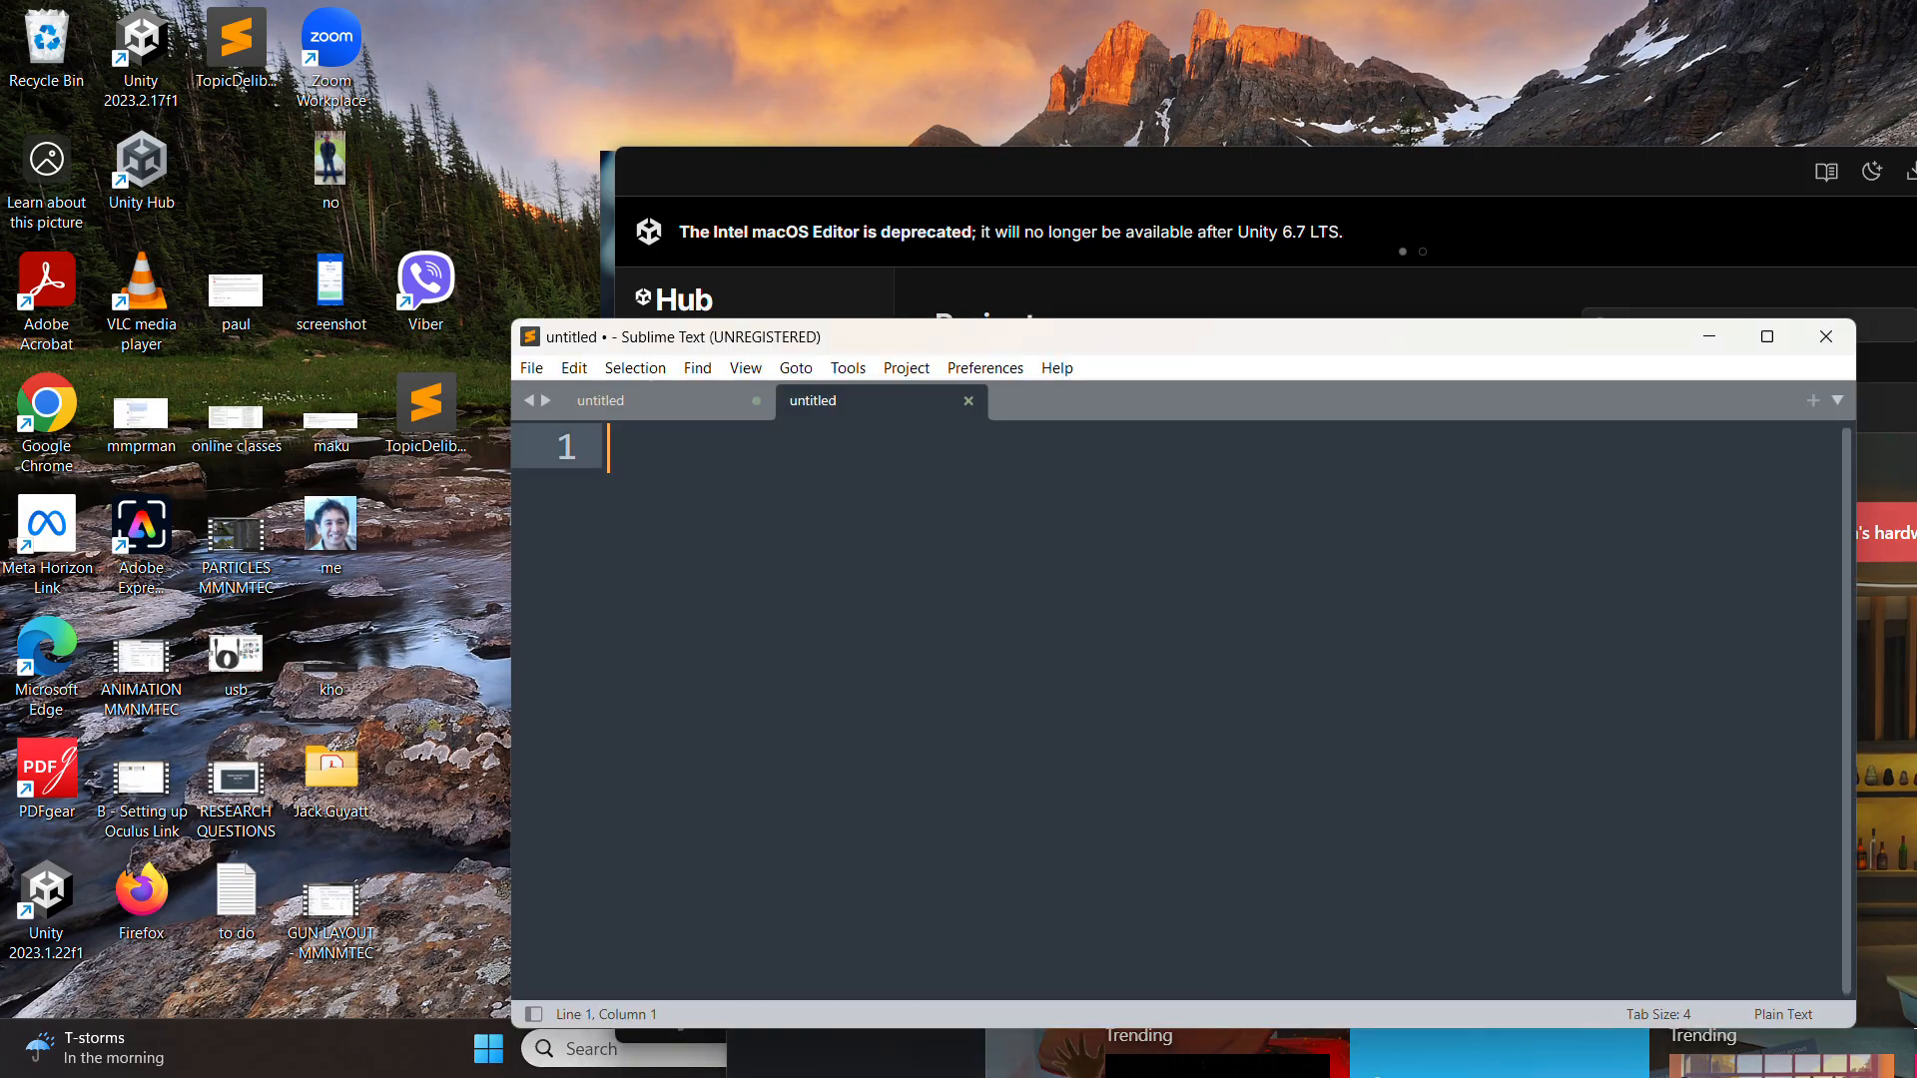
In Sublime Text, enlarge the text and write the note "Unity 6.5 ->Built REnder Pipeline will be deprecated"
{"action": "scroll", "coordinate": [830, 676], "scroll_direction": "up", "scroll_amount": 3, "text": "ctrl"}
{"action": "type", "text": "U"}
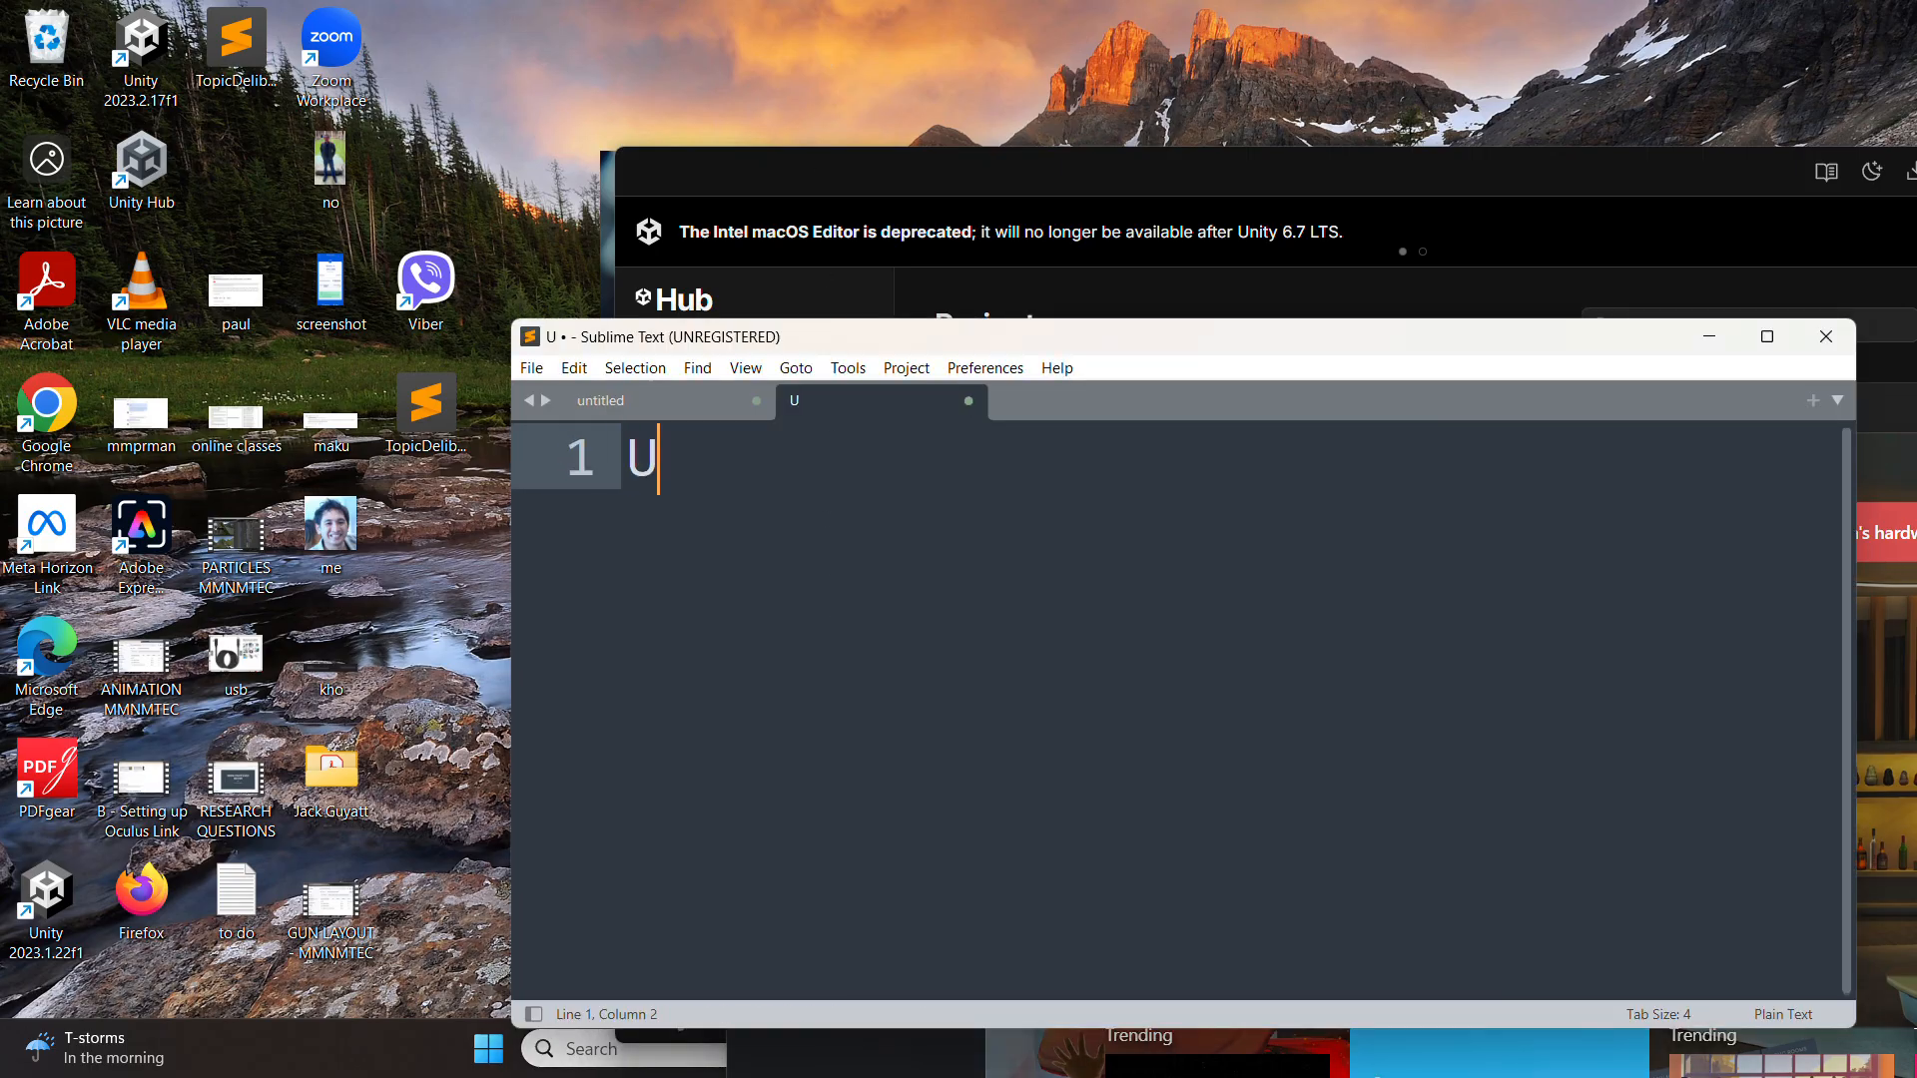
{"action": "type", "text": "nity 6."}
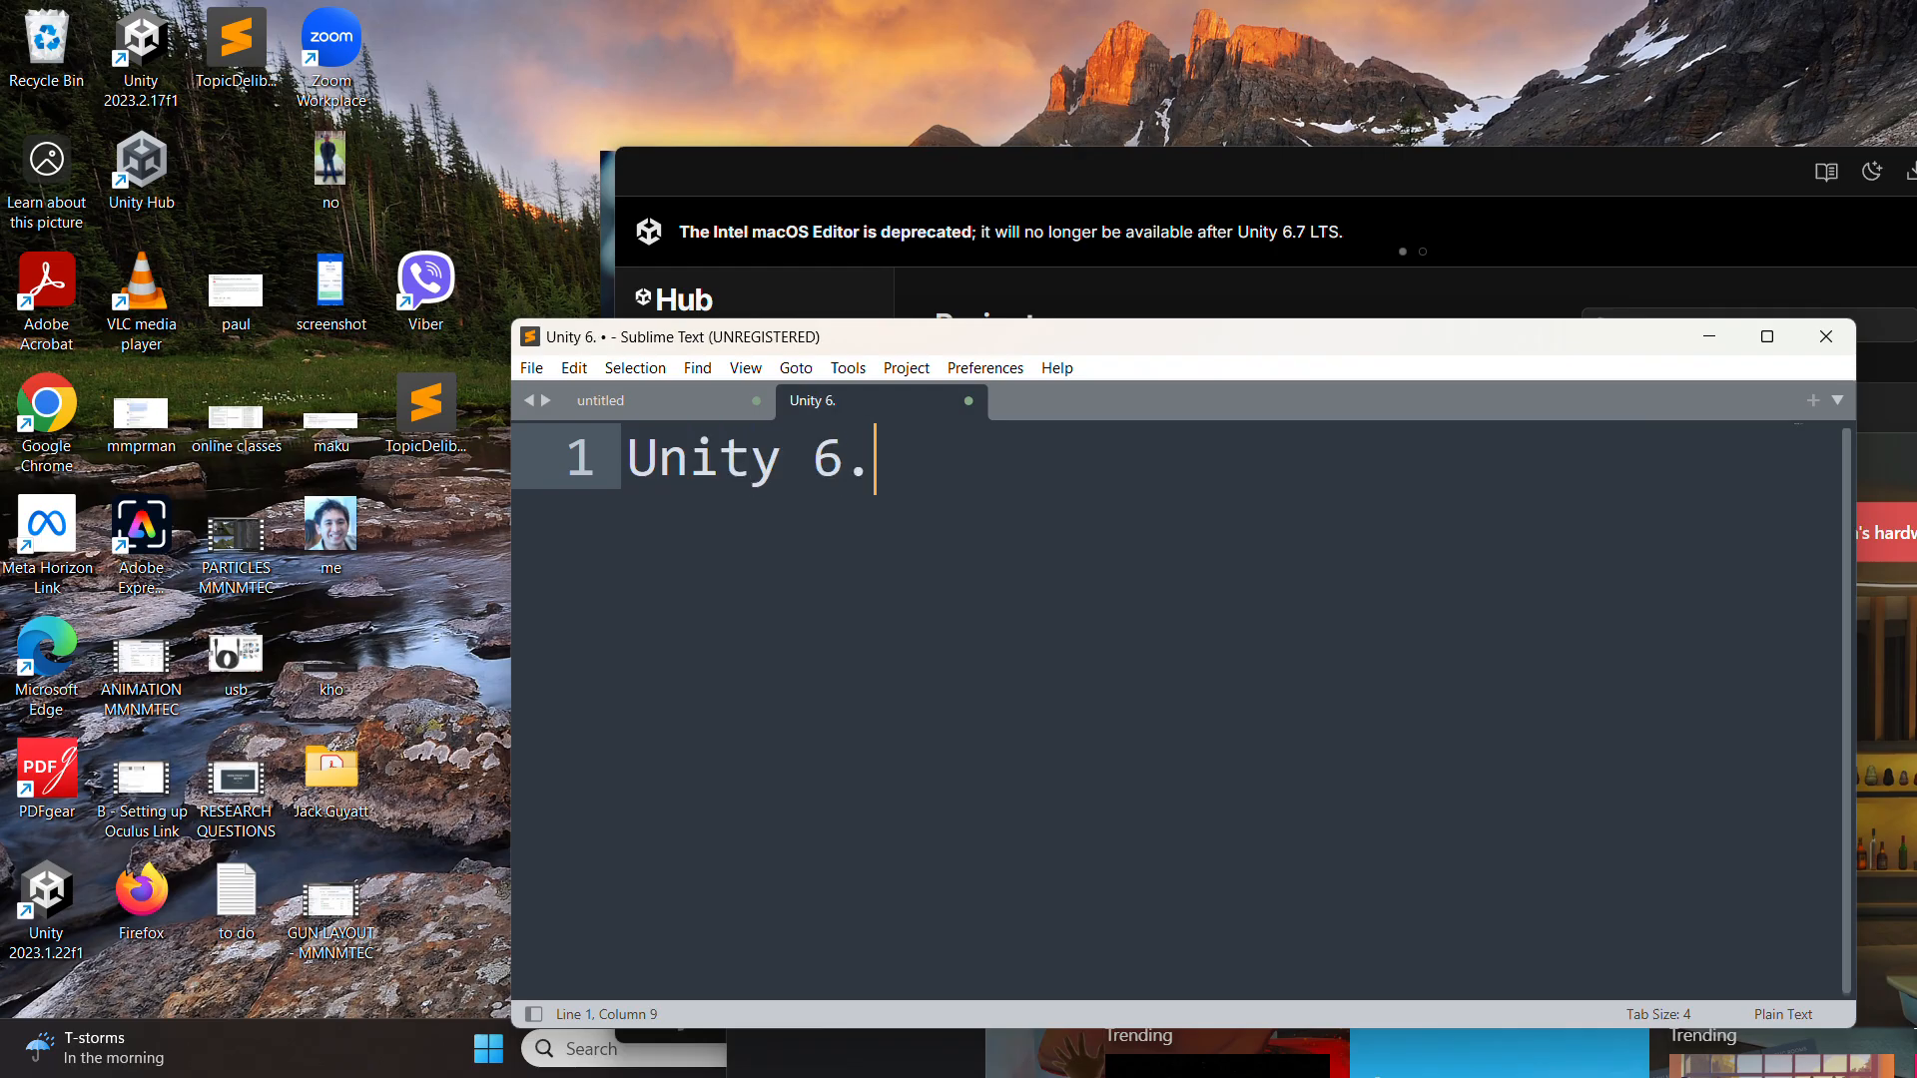
{"action": "type", "text": "5 -.U"}
{"action": "key", "text": "BackSpace"}
{"action": "key", "text": "BackSpace"}
{"action": "type", "text": ">B"}
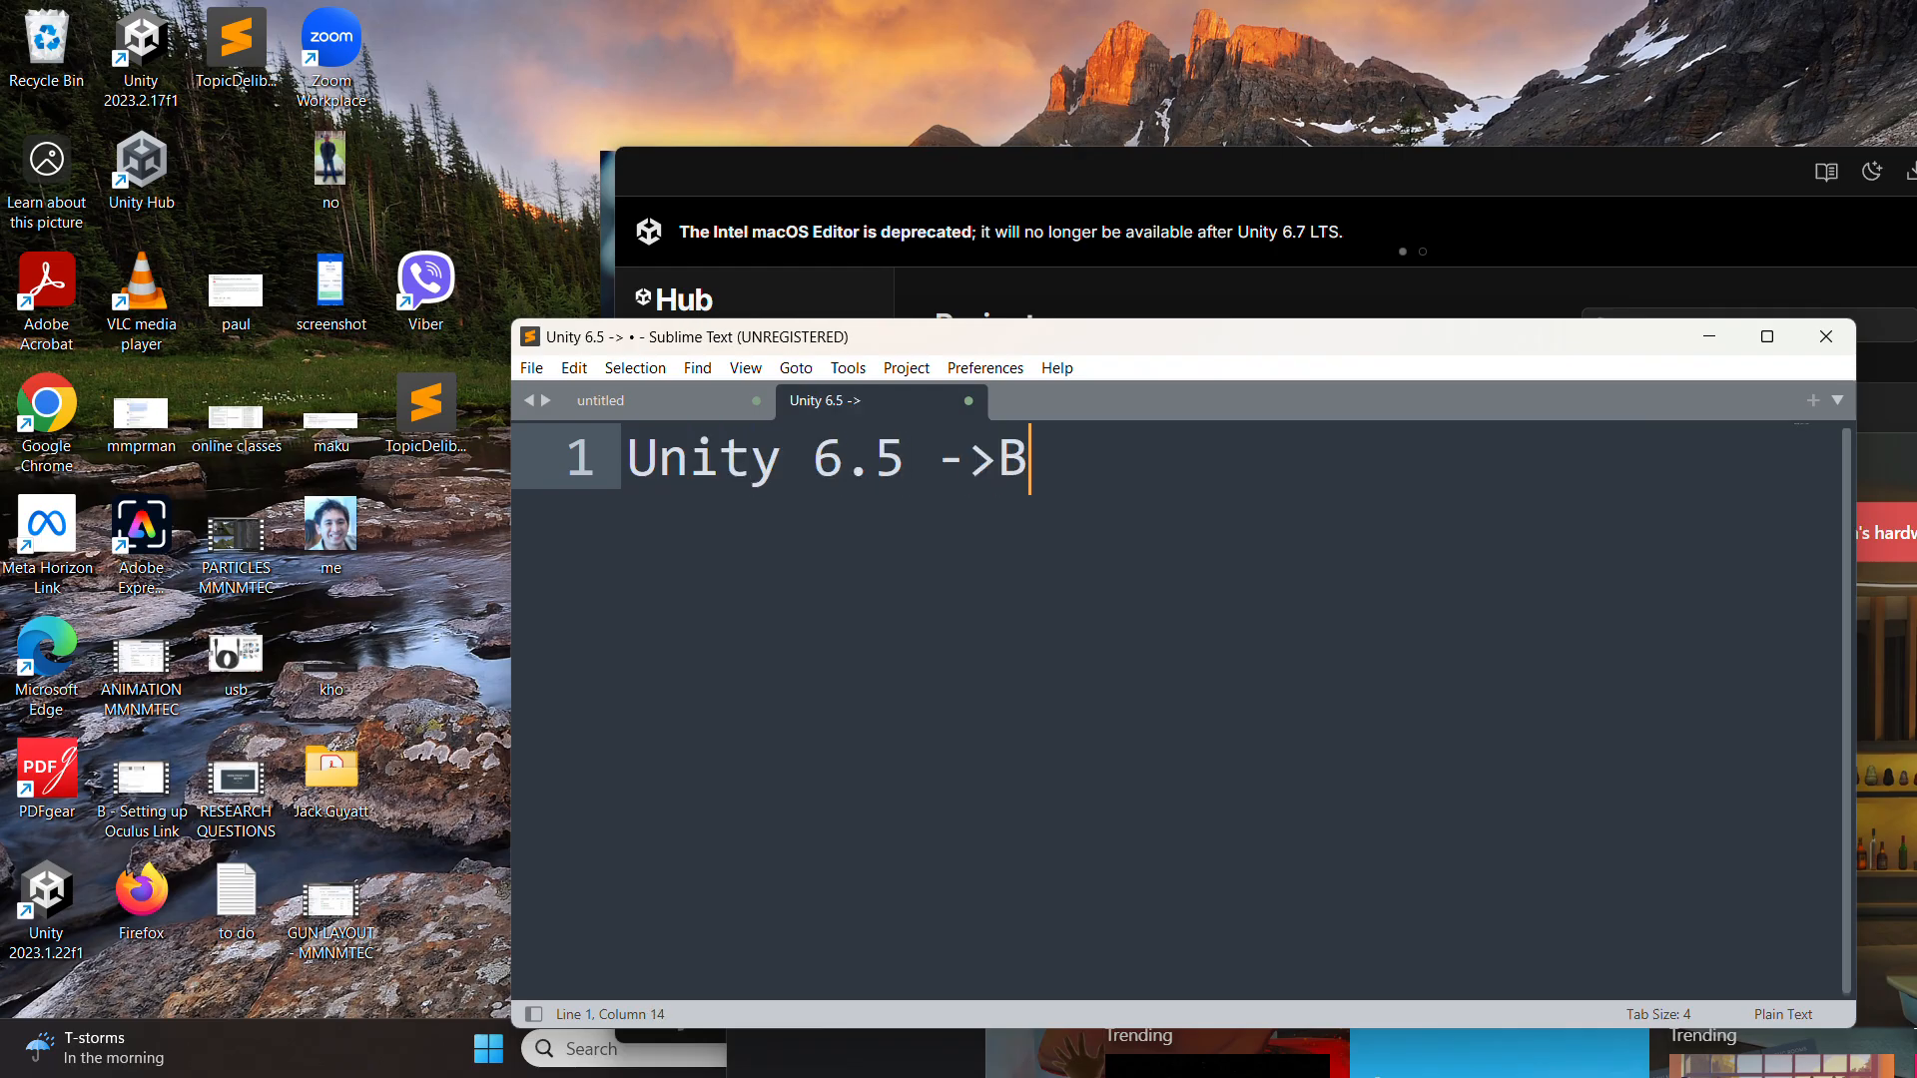
{"action": "type", "text": "uilt REnd"}
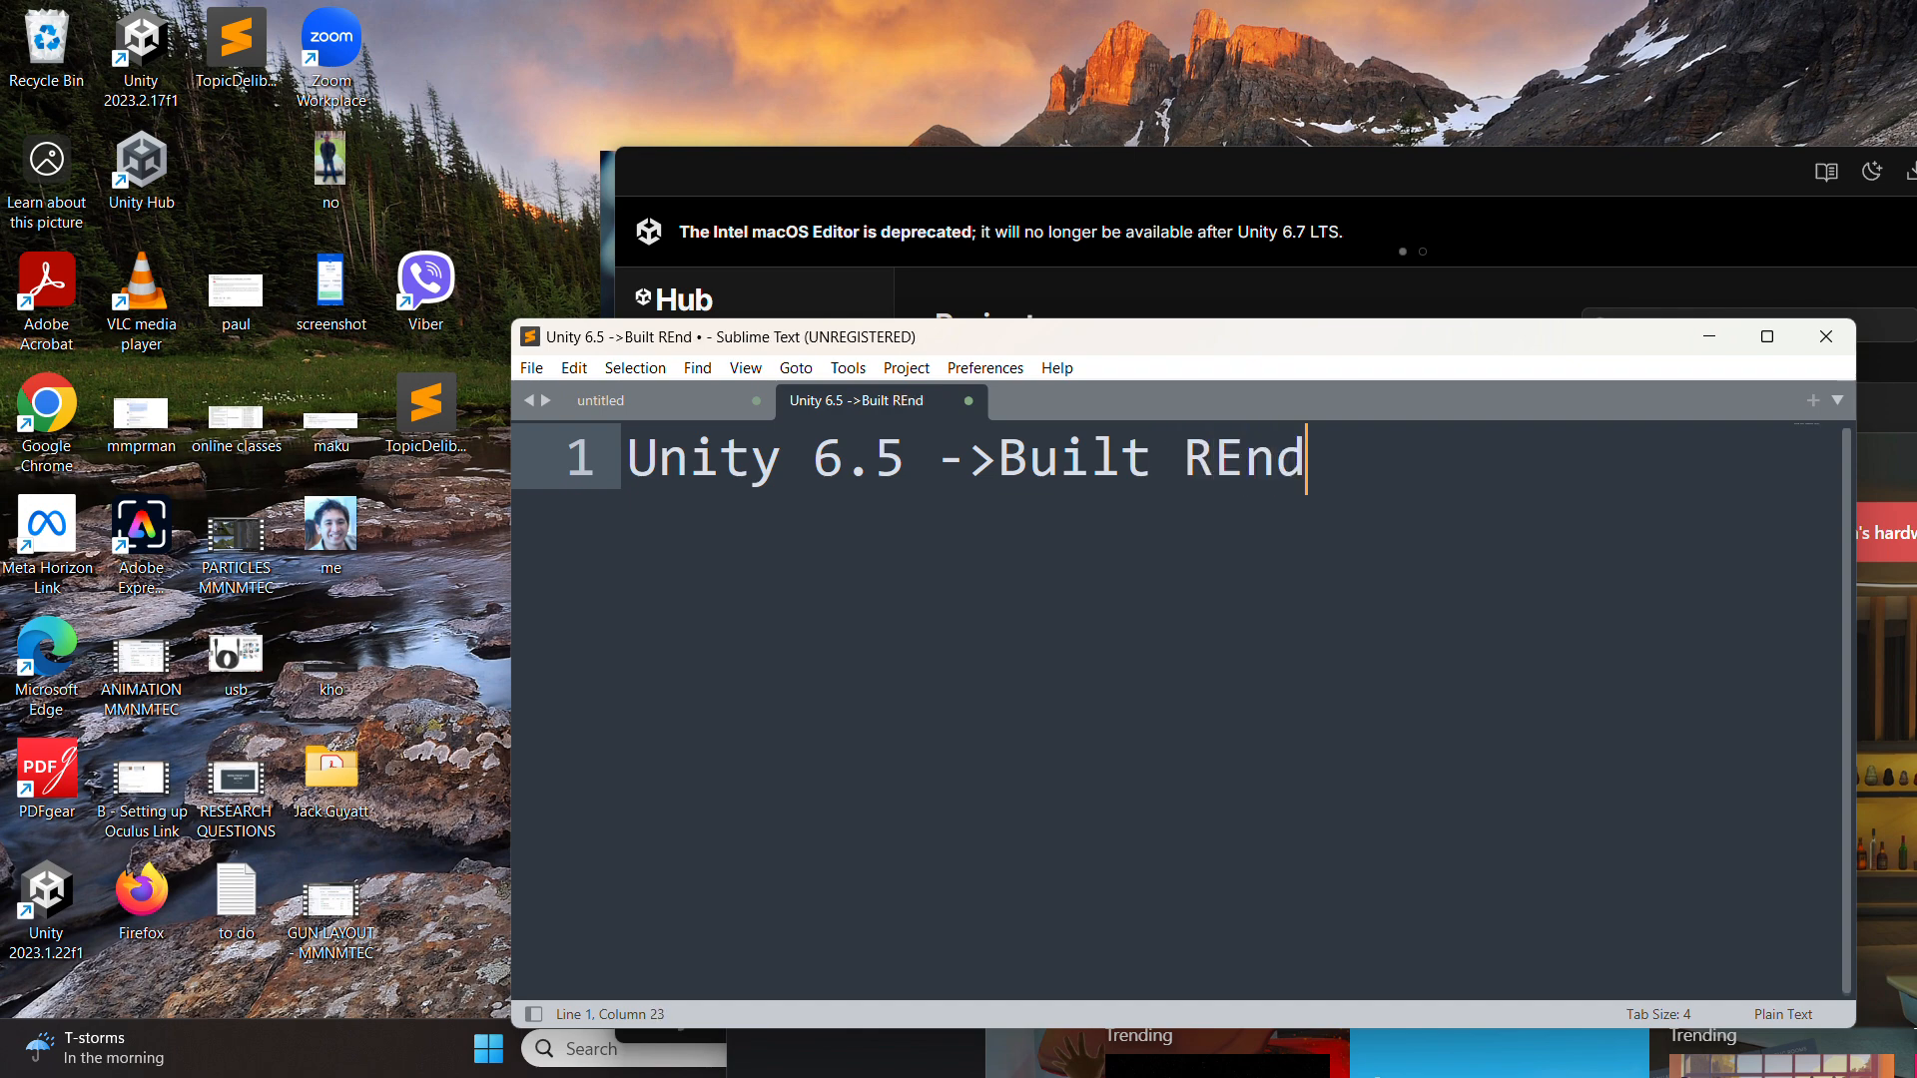
{"action": "type", "text": "er Pipeline wi"}
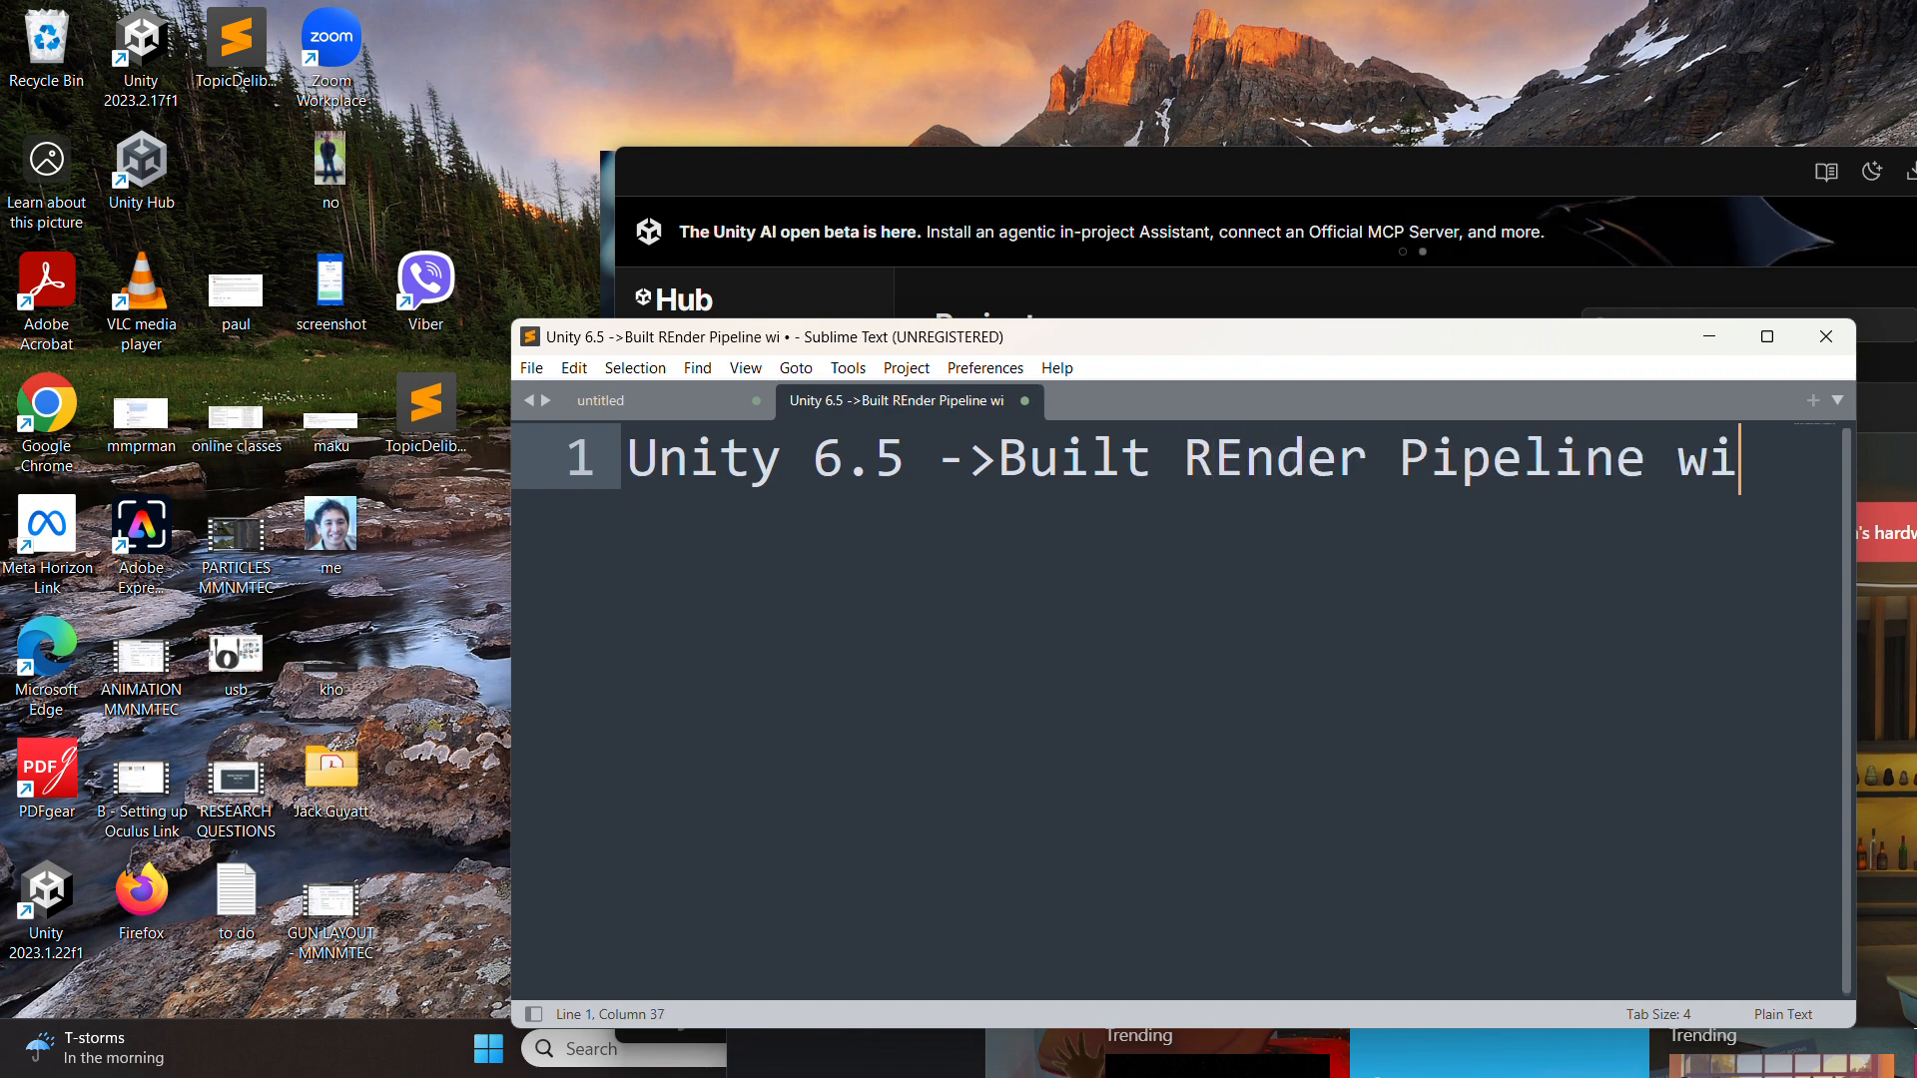
{"action": "type", "text": "ll be depcr"}
{"action": "key", "text": "BackSpace"}
{"action": "key", "text": "BackSpace"}
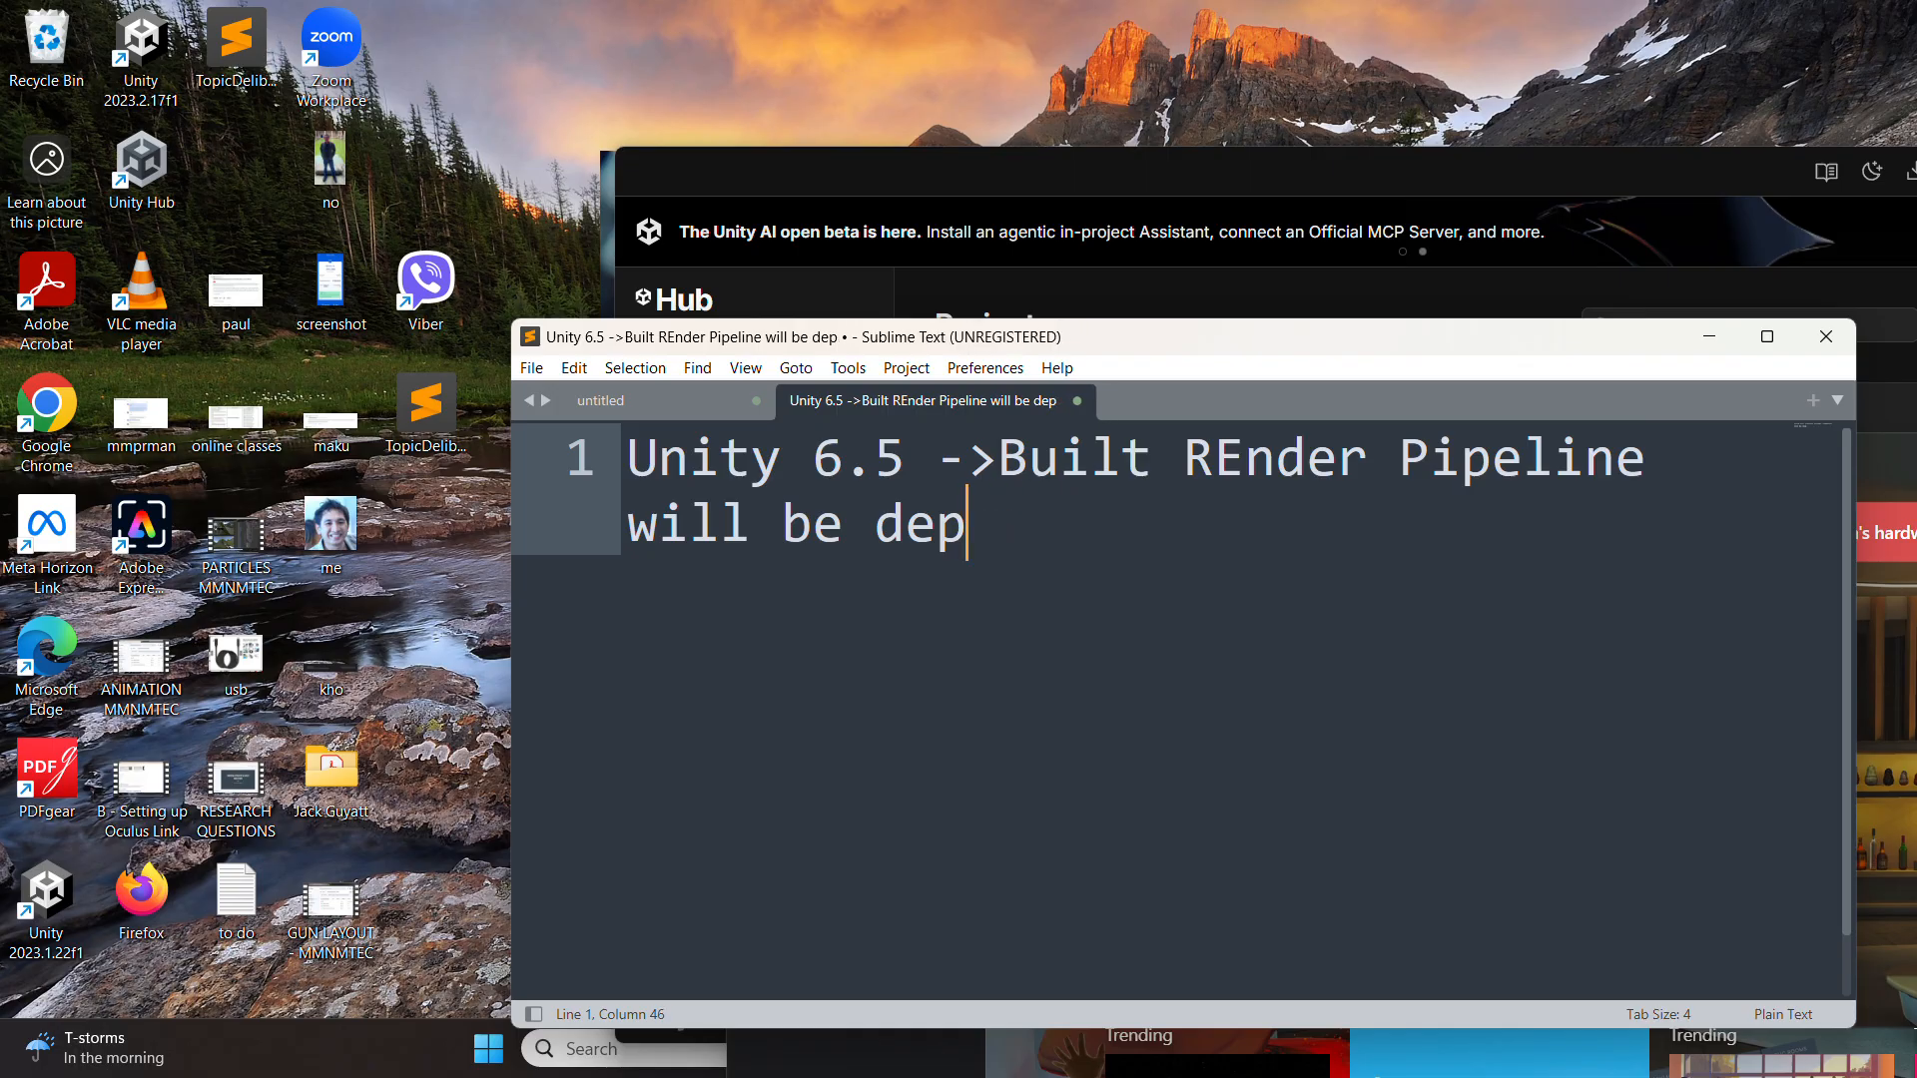
{"action": "type", "text": "recated"}
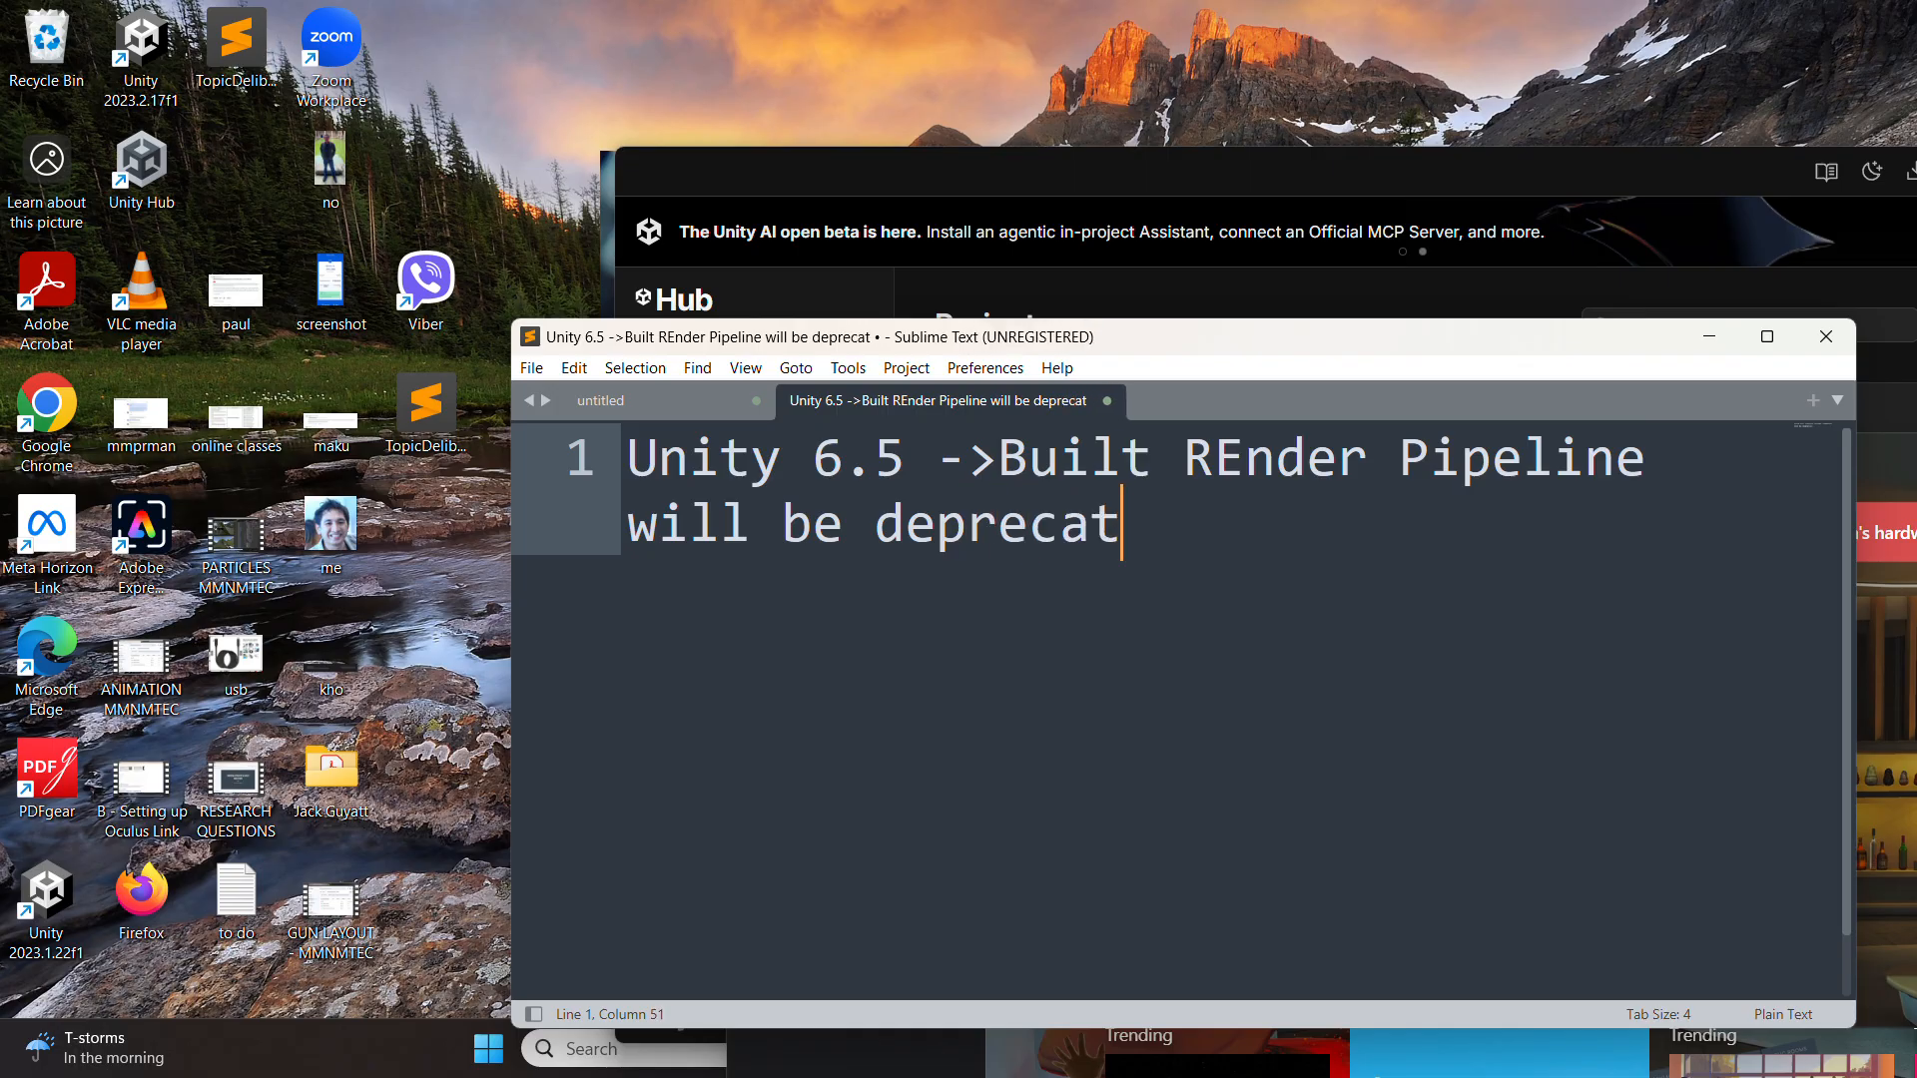
Add the line "WE are using the URP" below the first note, separated by a blank line
{"action": "key", "text": "Return"}
{"action": "key", "text": "Return"}
{"action": "type", "text": "WE are using the URP"}
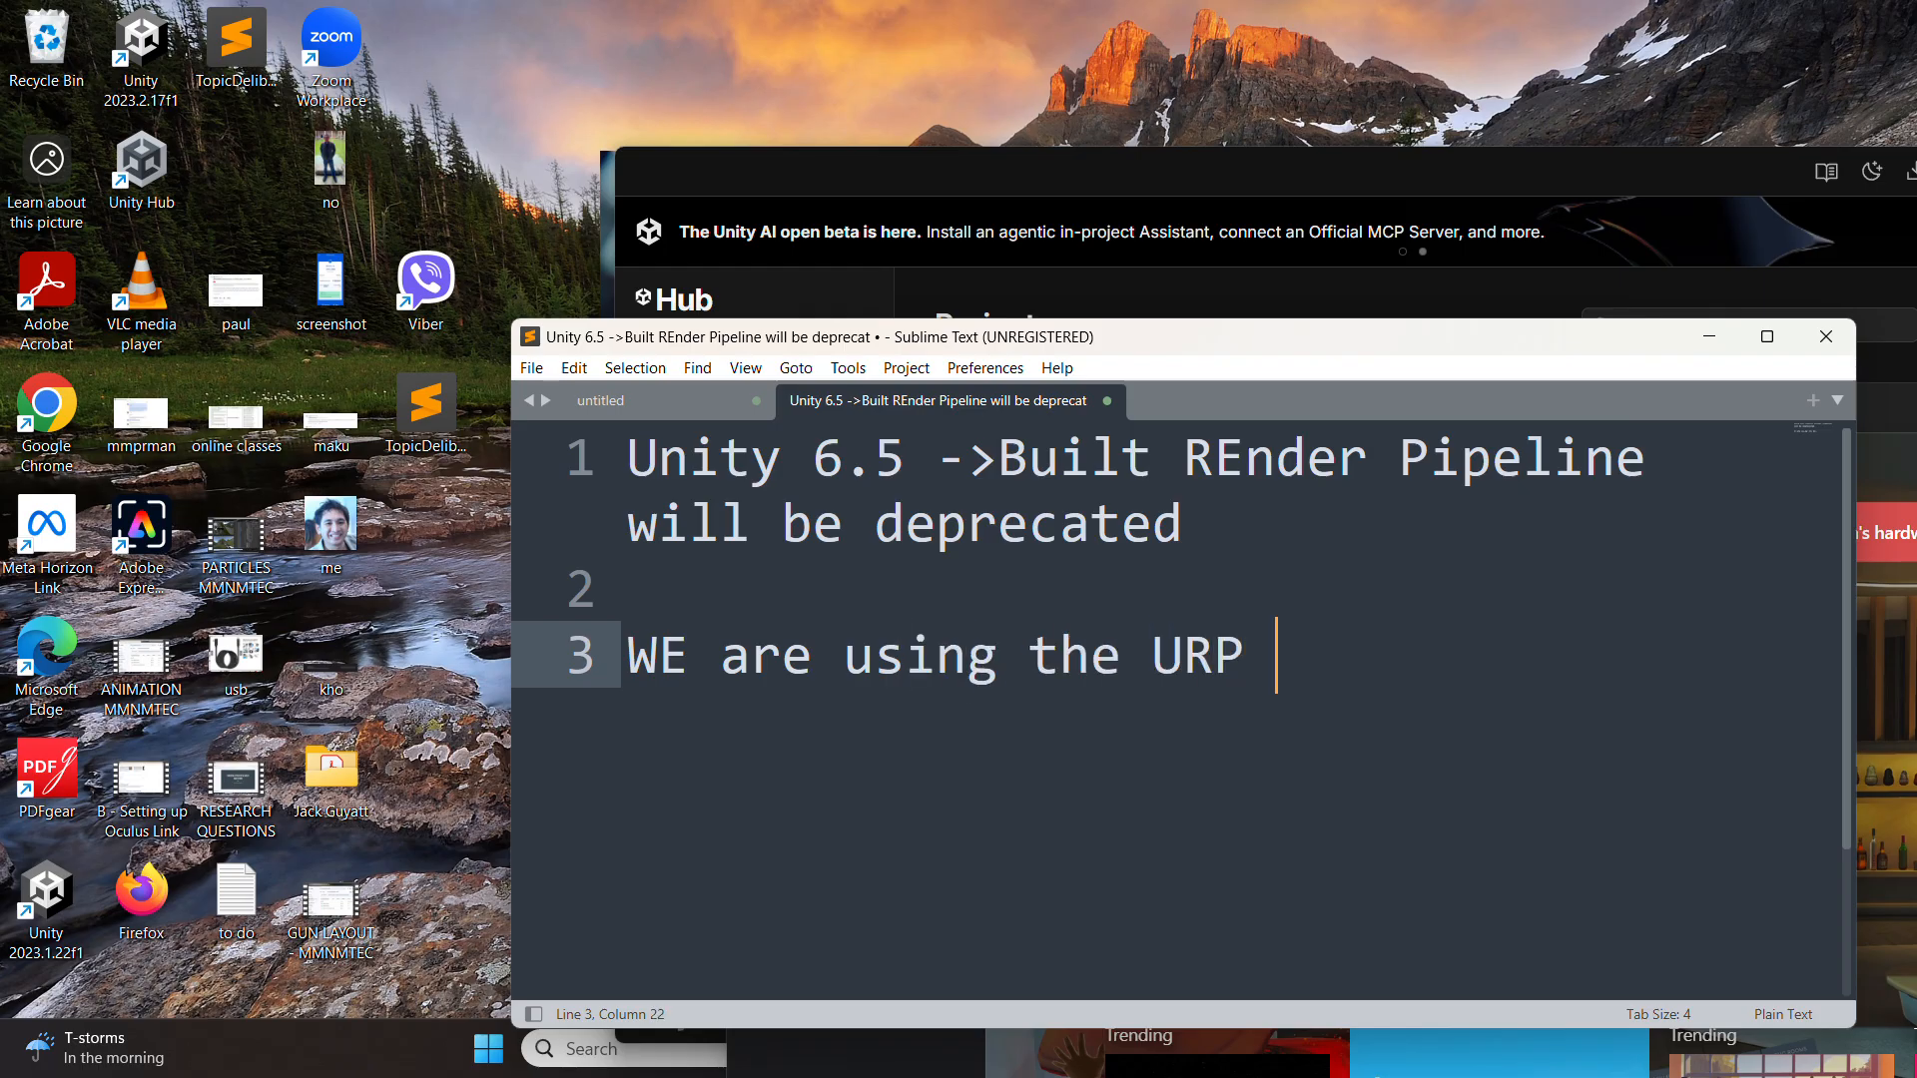
Move the desktop windows aside, switch to the Unity Editor and widen its Project panel
{"action": "left_click_drag", "start_coordinate": [1498, 350], "coordinate": [1056, 339]}
{"action": "left_click_drag", "start_coordinate": [948, 618], "coordinate": [524, 645]}
{"action": "left_click_drag", "start_coordinate": [1464, 196], "coordinate": [761, 603]}
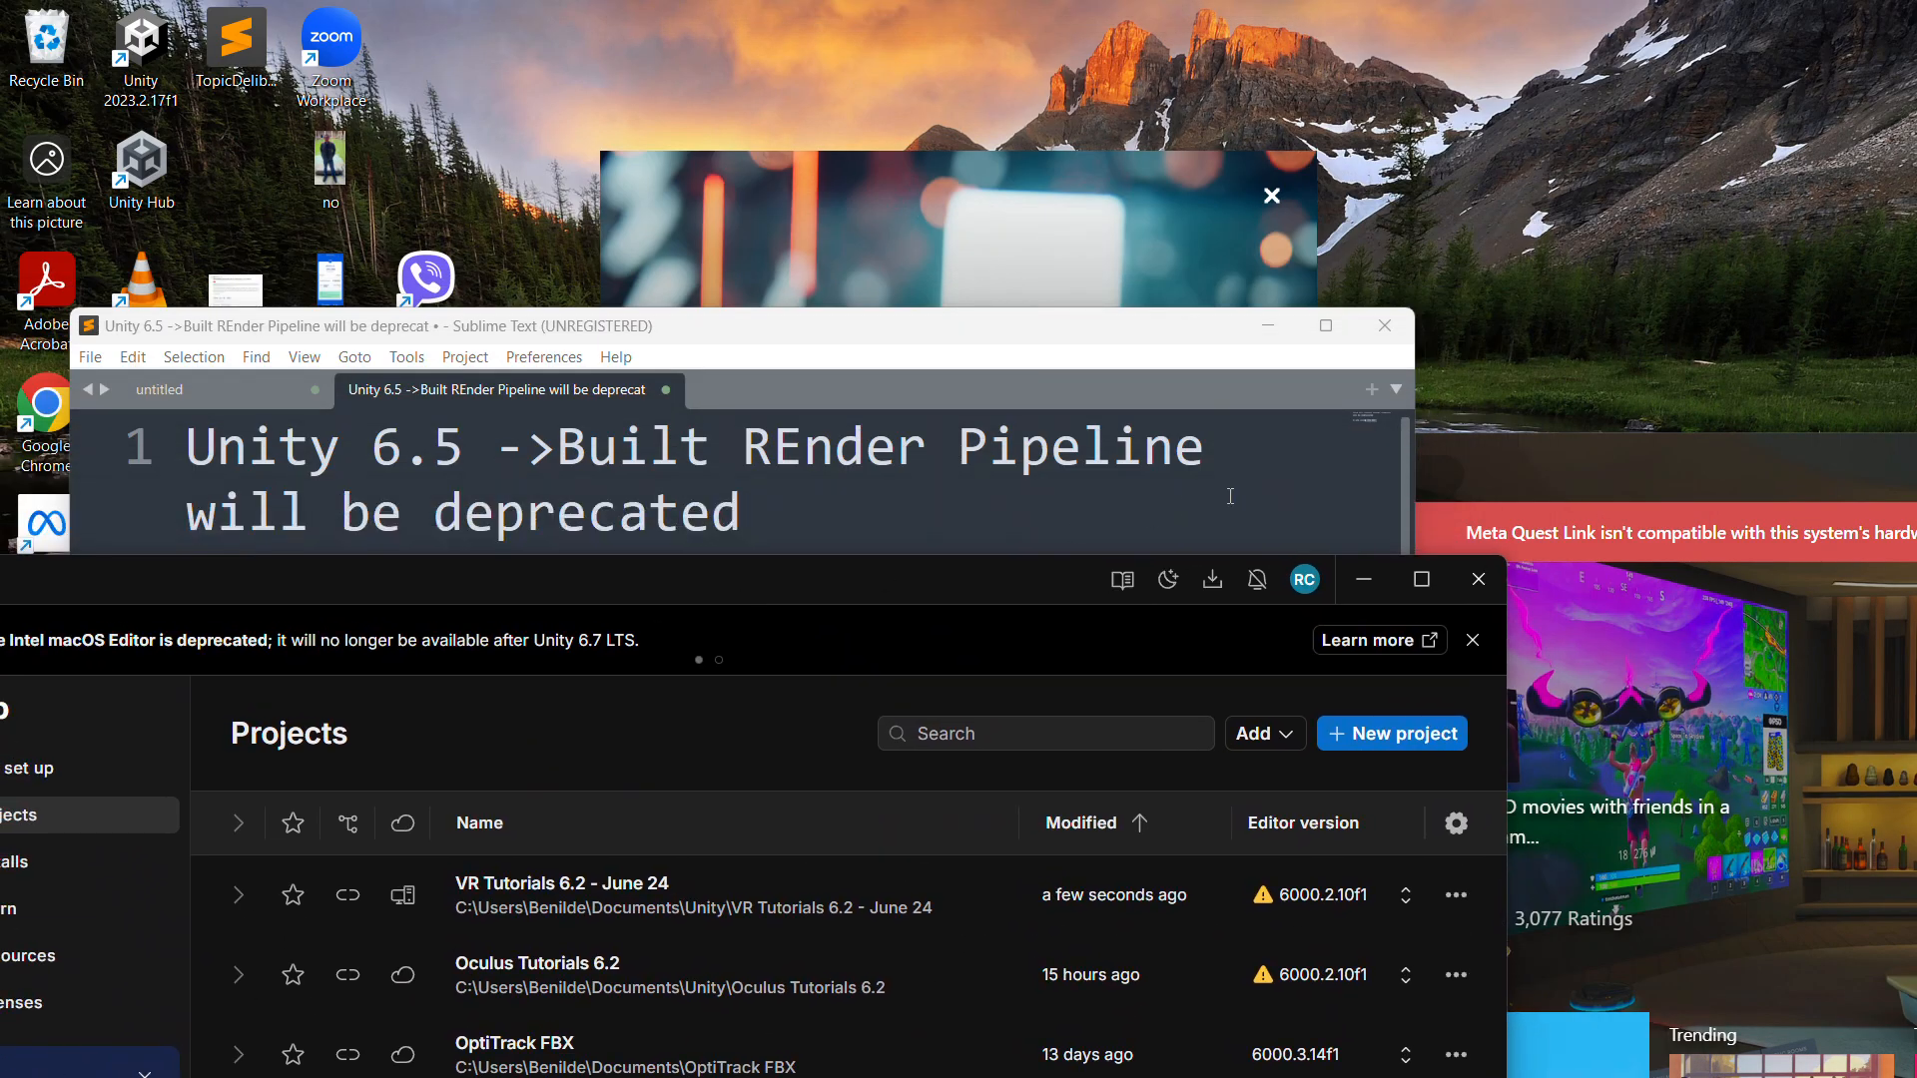
{"action": "left_click_drag", "start_coordinate": [1570, 446], "coordinate": [125, 197]}
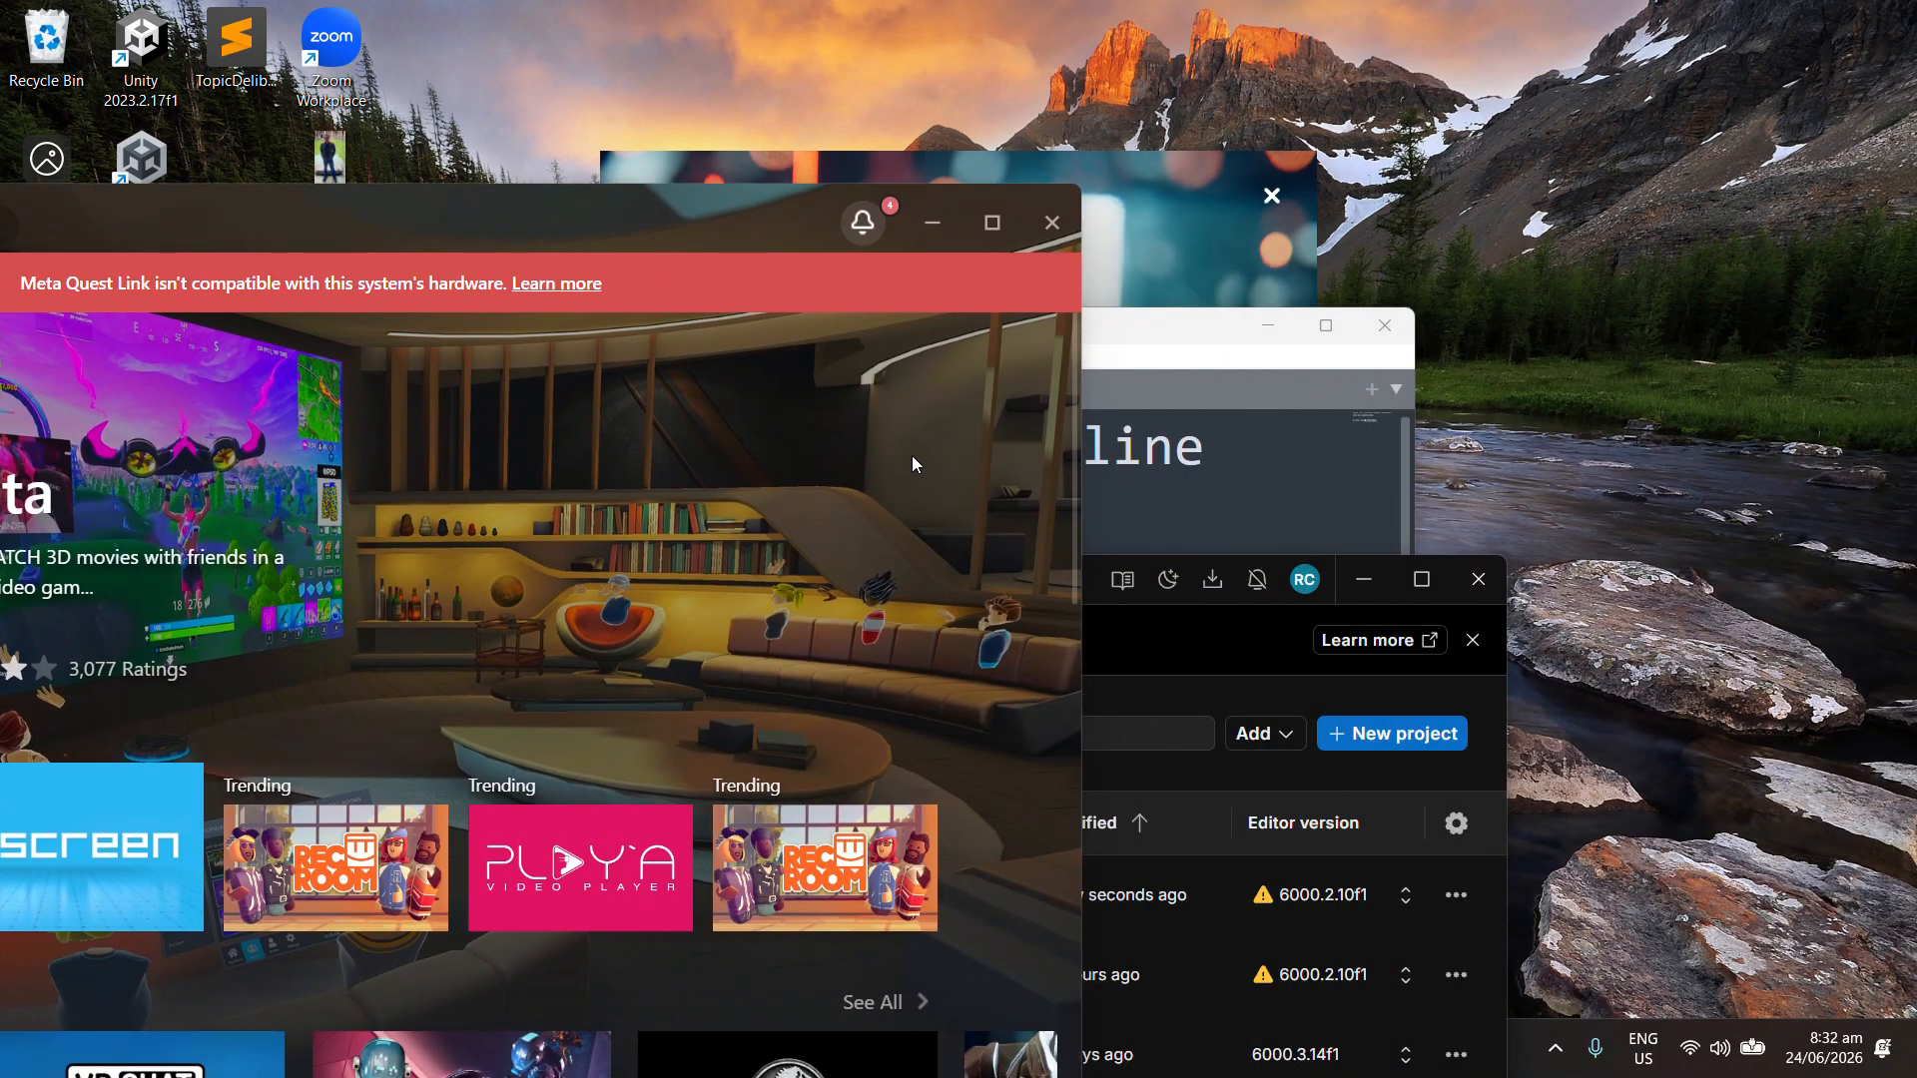
{"action": "left_click", "coordinate": [1199, 484]}
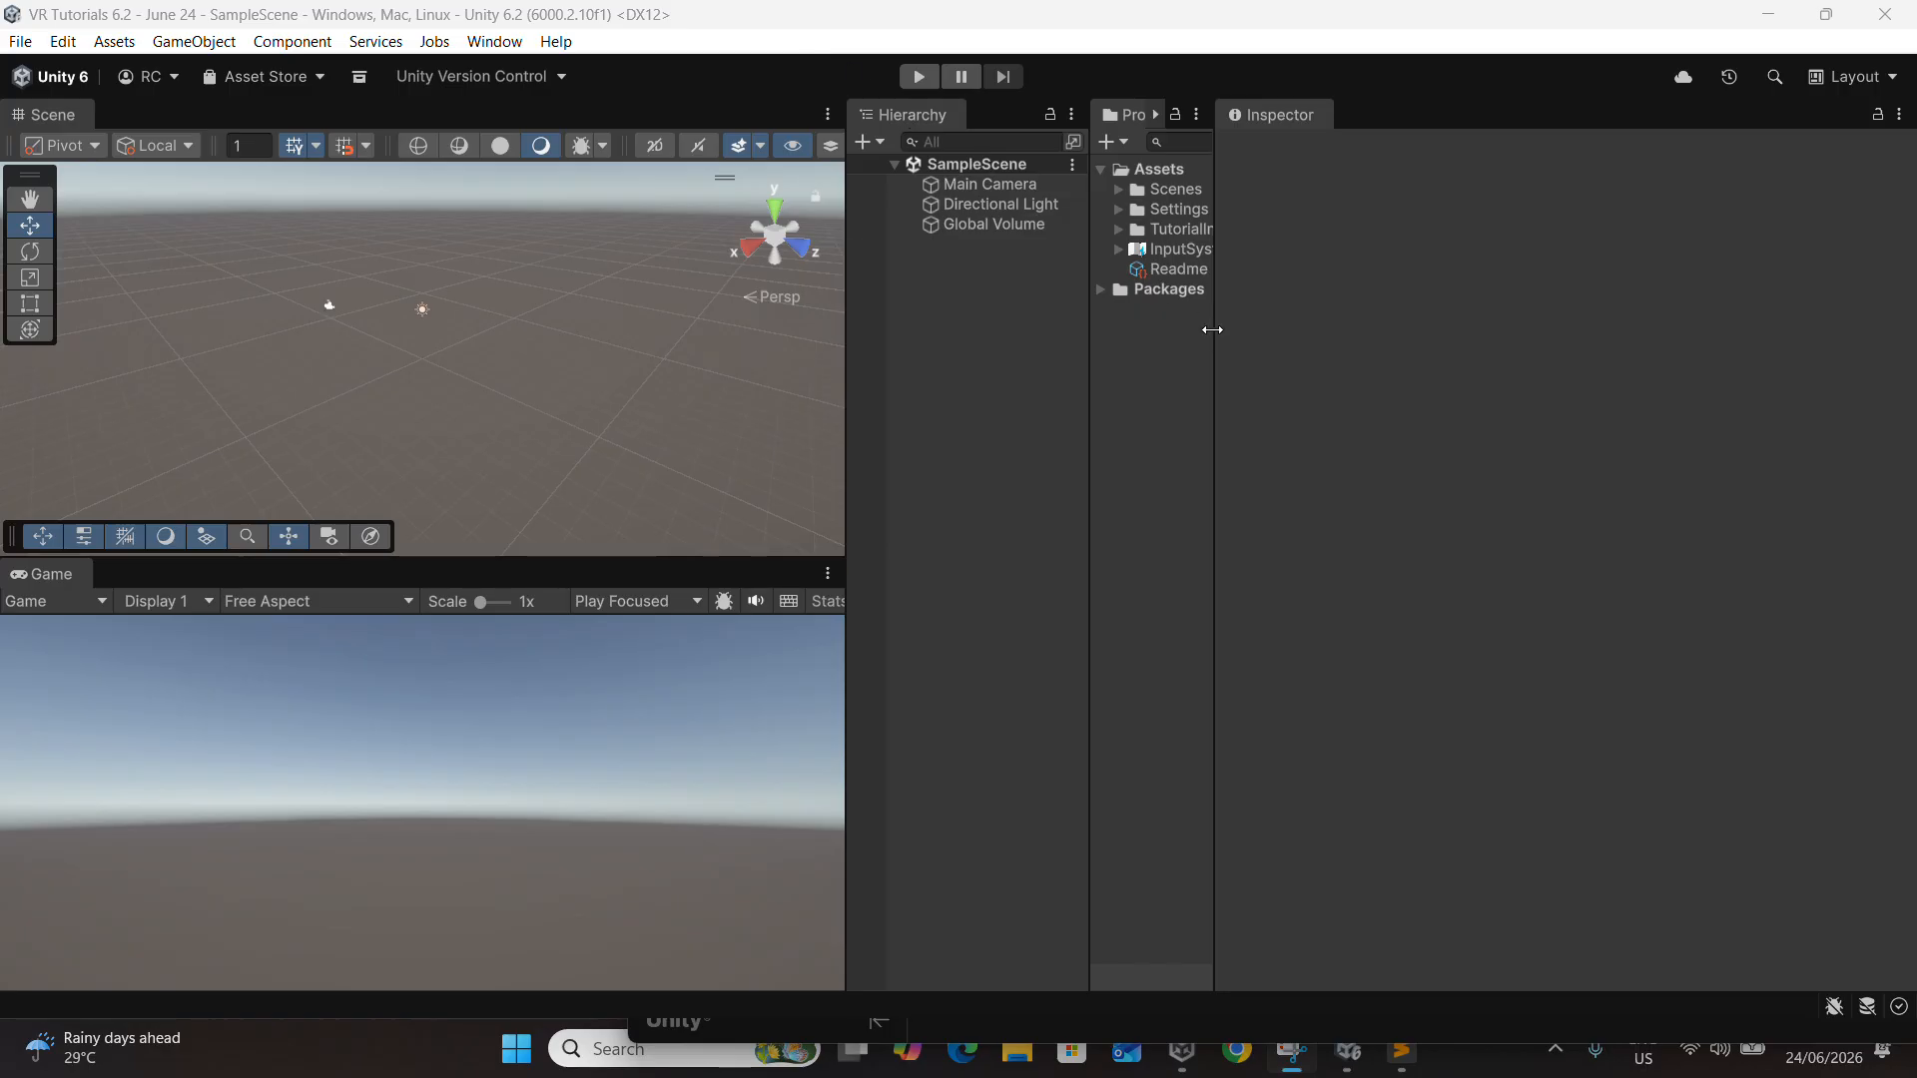
{"action": "left_click_drag", "start_coordinate": [1212, 329], "coordinate": [1382, 360]}
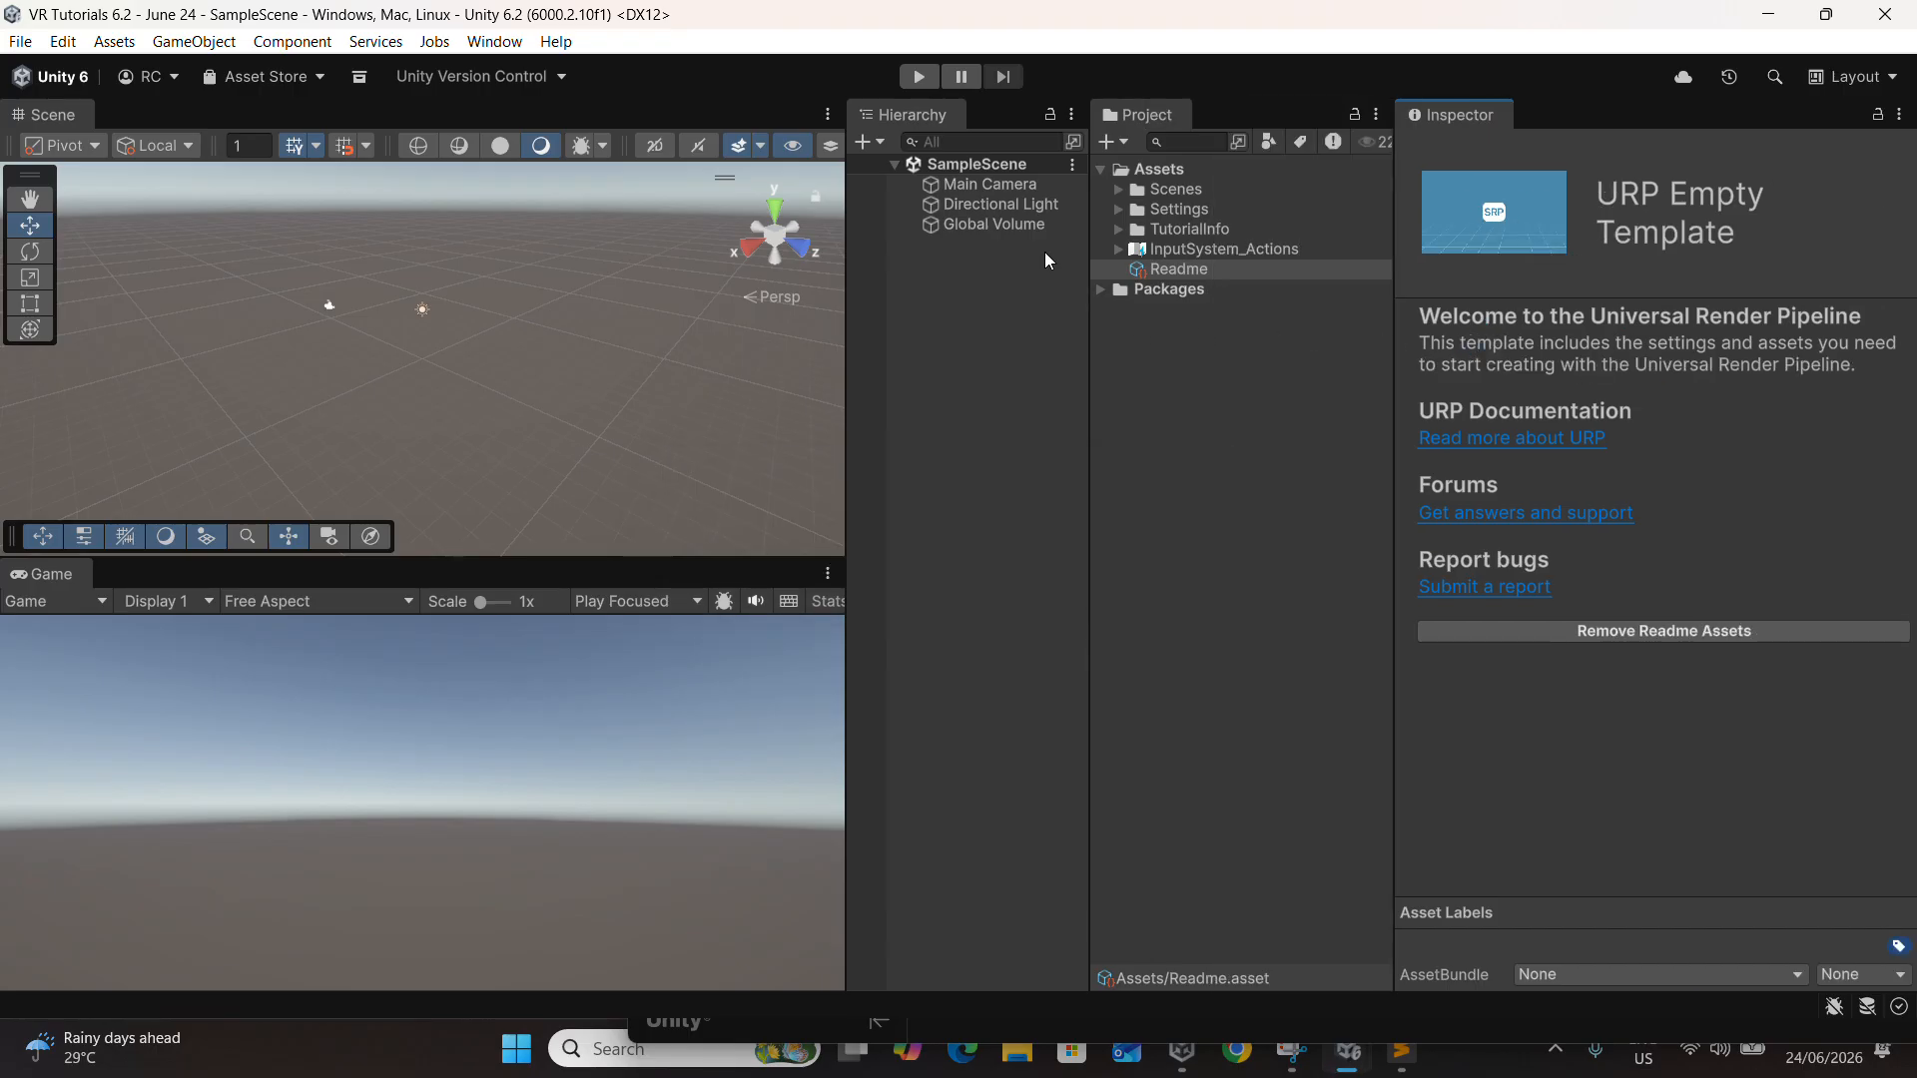
Rotate the Directional Light to about 43.4, -150.1, -144.4 and set its temperature to 5911 Kelvin
{"action": "left_click", "coordinate": [1006, 205]}
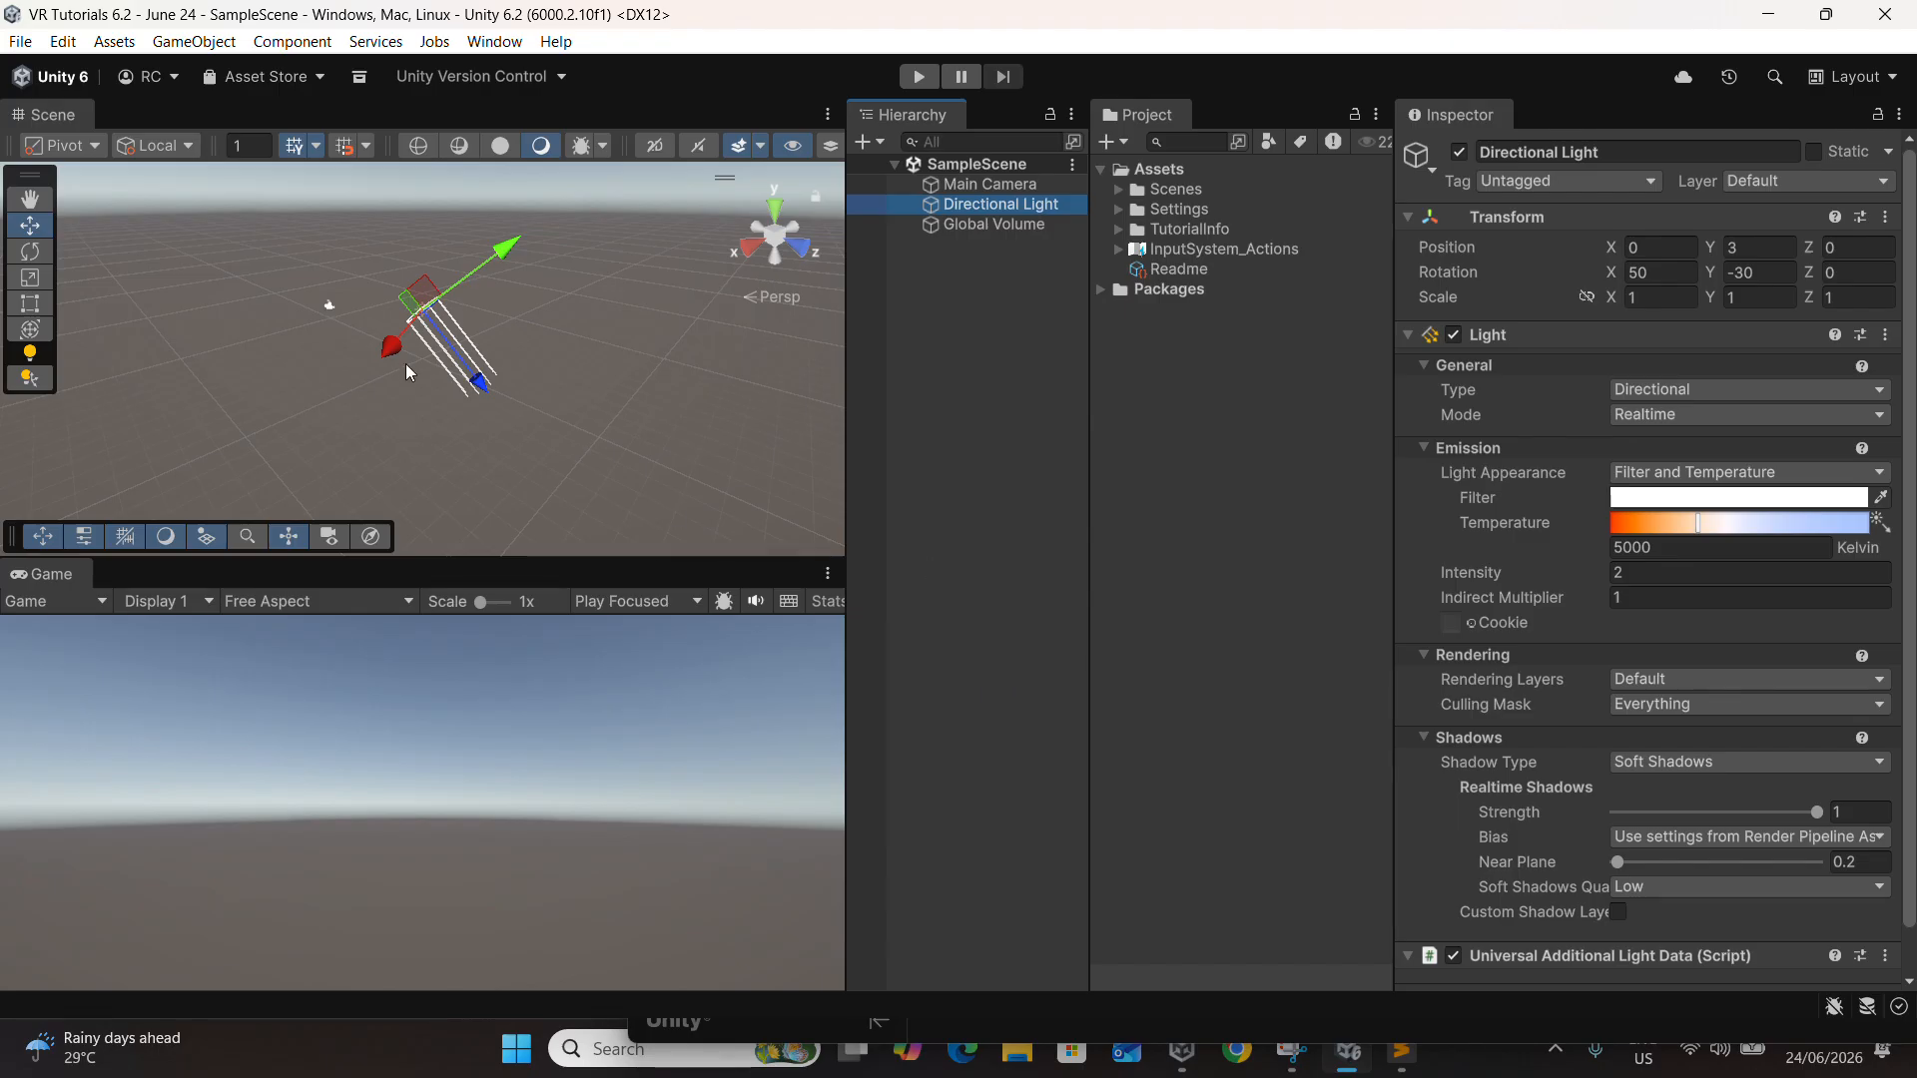
{"action": "key", "text": "e"}
{"action": "left_click_drag", "start_coordinate": [411, 379], "coordinate": [534, 859]}
{"action": "left_click", "coordinate": [1708, 527]}
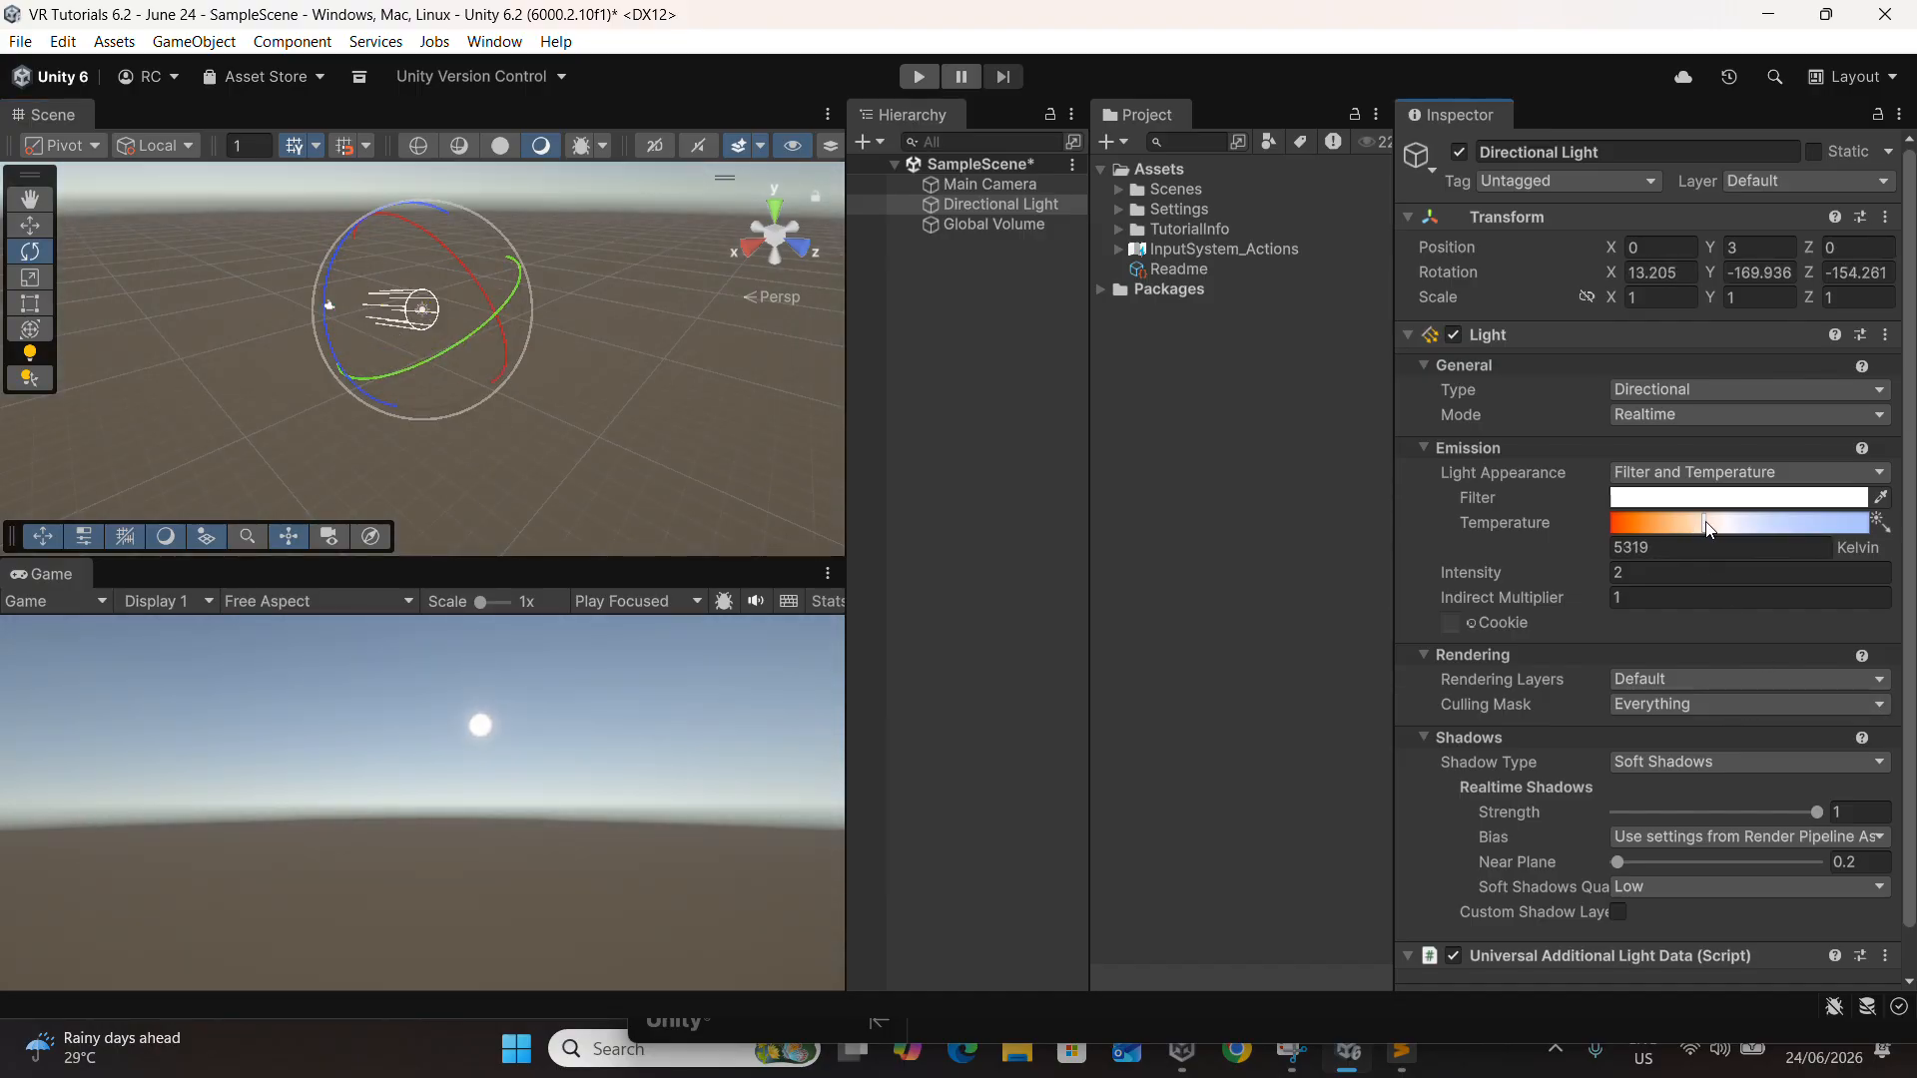
{"action": "left_click_drag", "start_coordinate": [1707, 529], "coordinate": [1661, 532]}
{"action": "left_click_drag", "start_coordinate": [481, 294], "coordinate": [429, 125]}
{"action": "left_click_drag", "start_coordinate": [1710, 523], "coordinate": [1715, 519]}
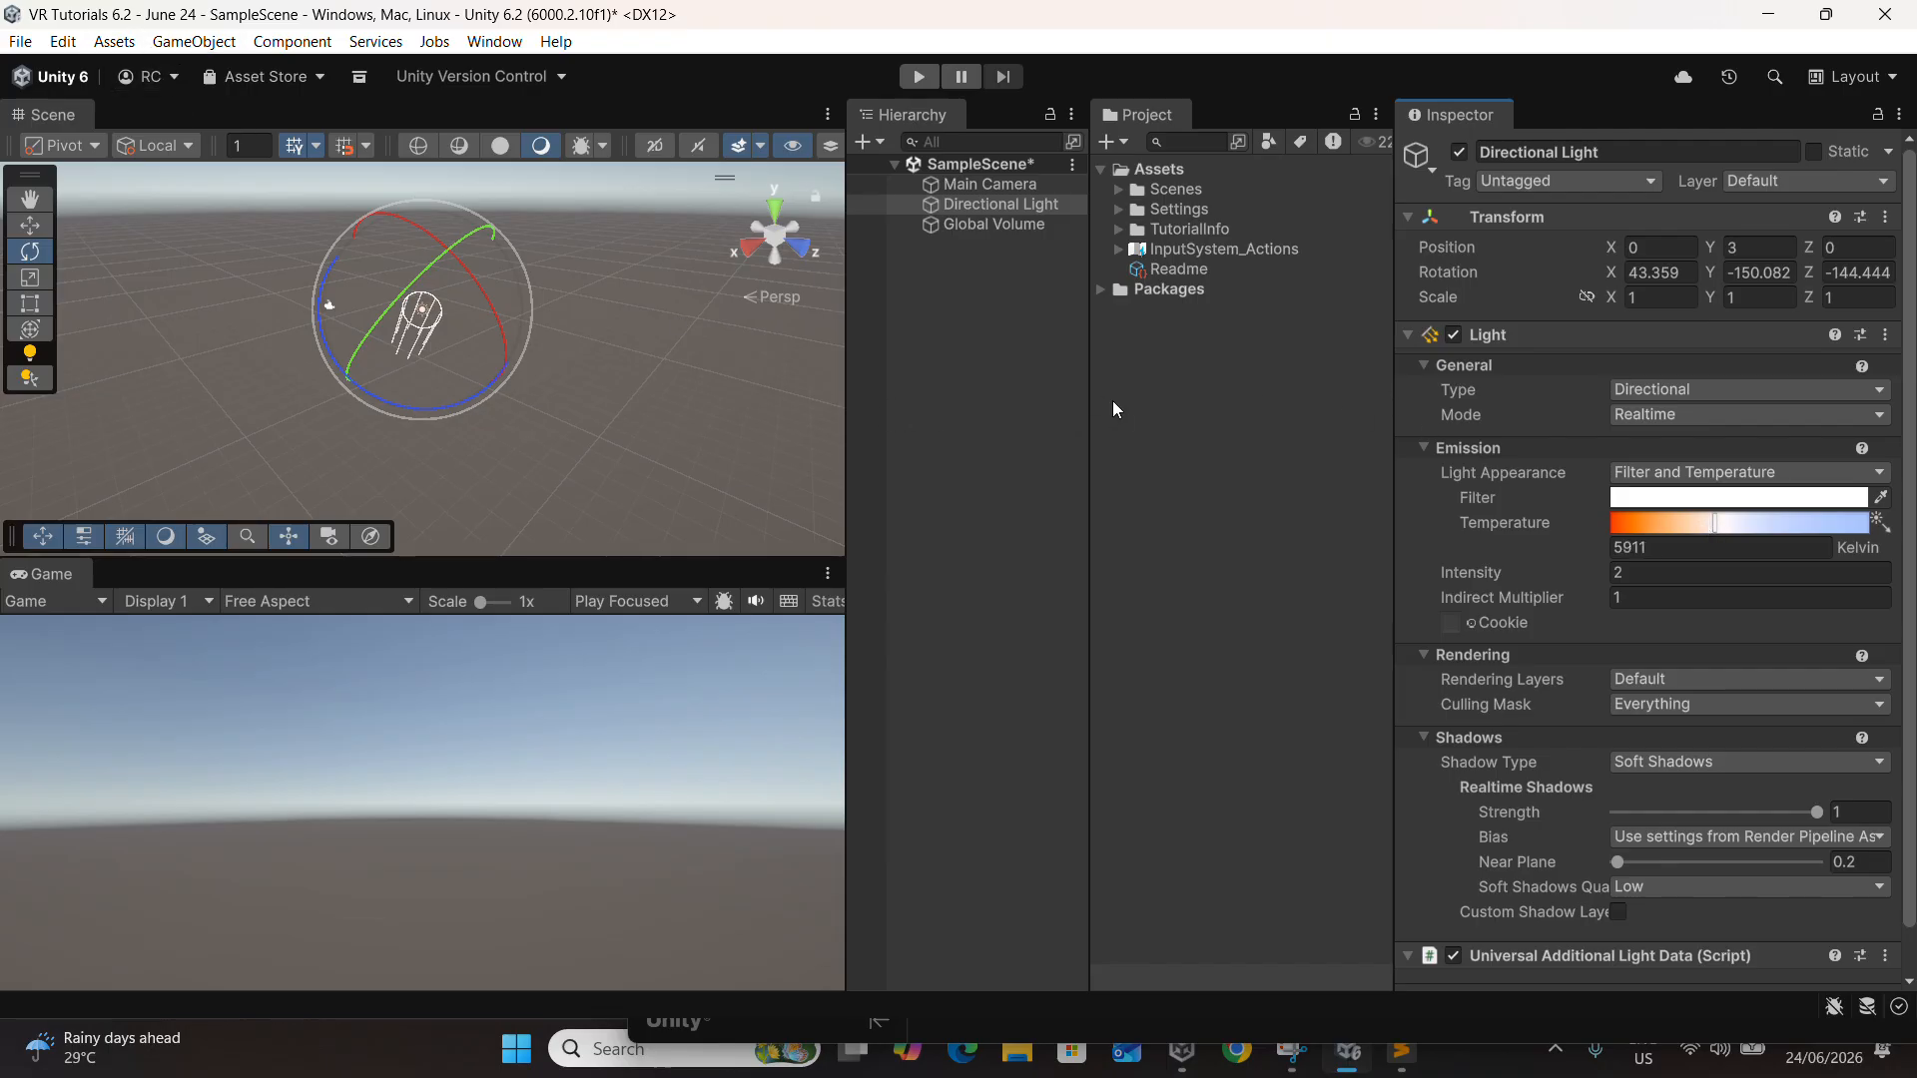
Switch the editor to the Default layout and create a material named New Material in the Assets folder
{"action": "left_click", "coordinate": [1852, 77]}
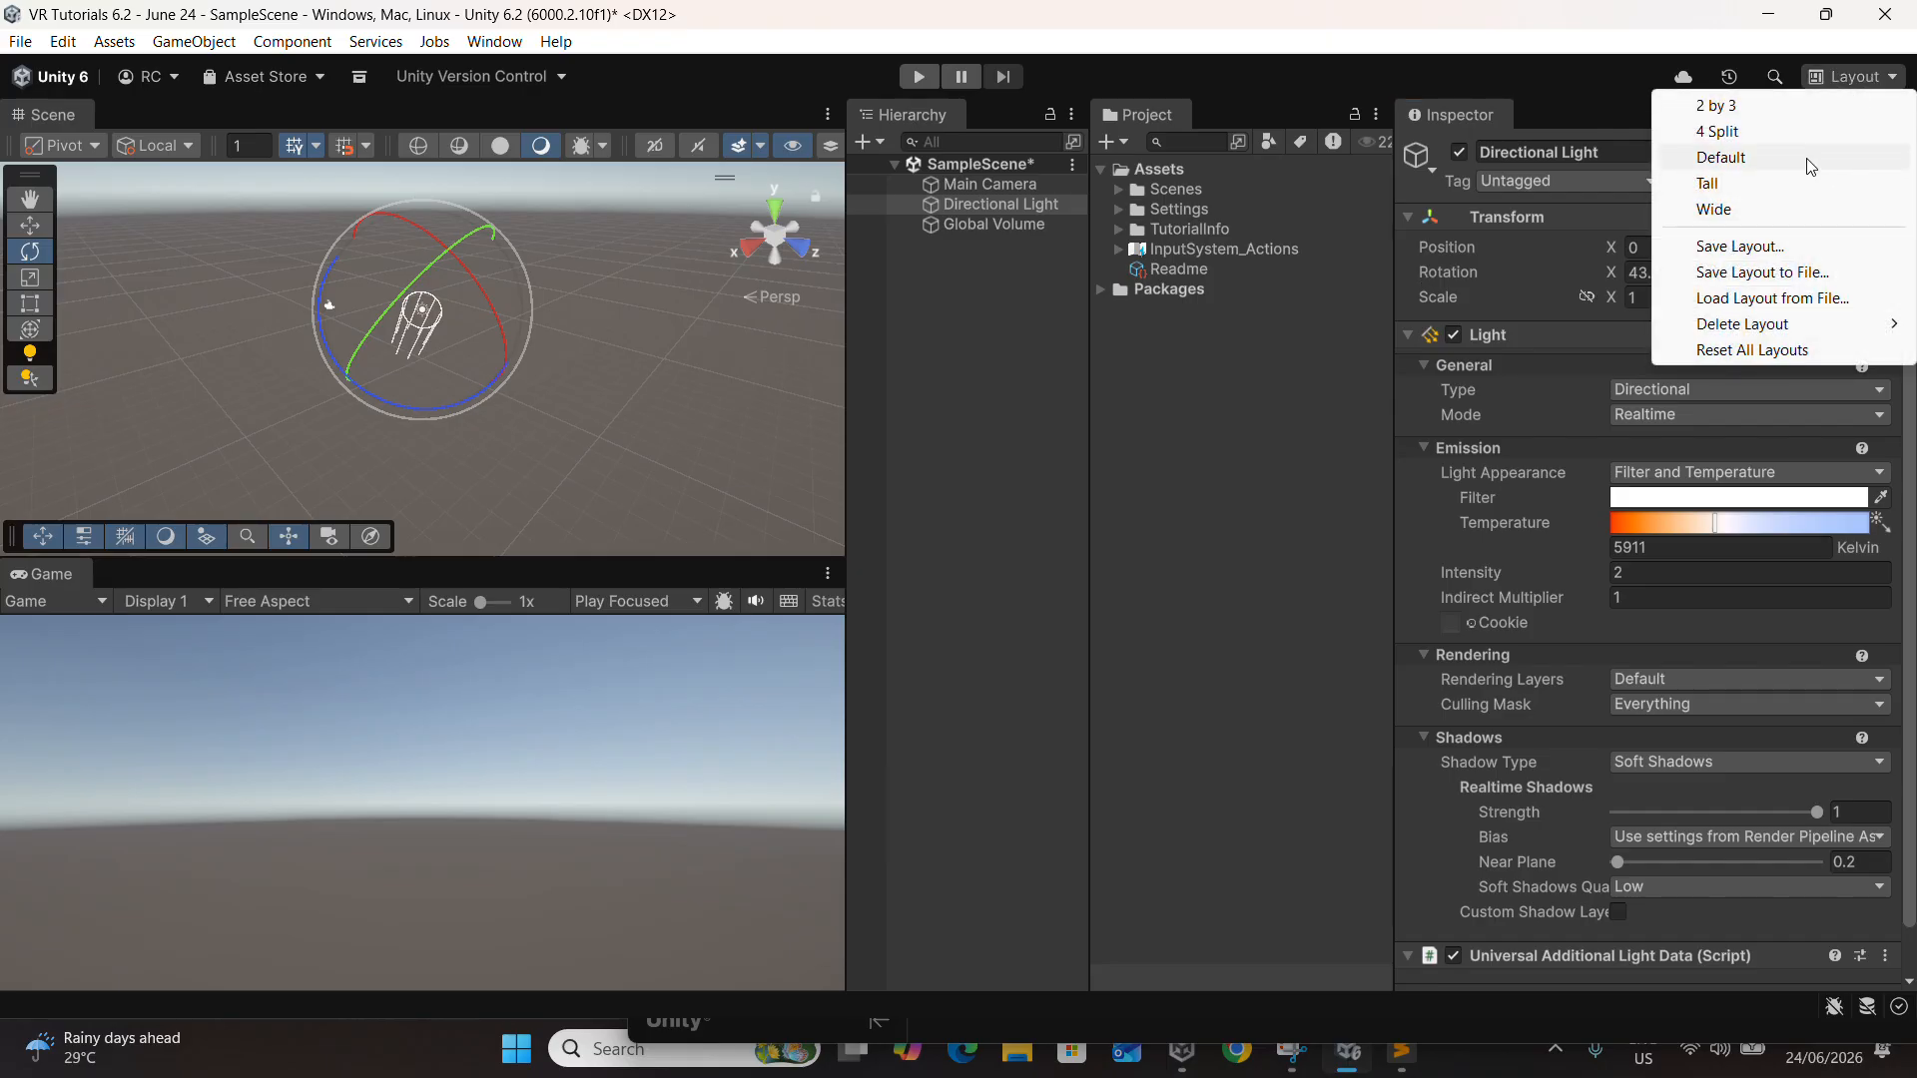
{"action": "left_click", "coordinate": [1807, 160]}
{"action": "right_click", "coordinate": [1037, 817]}
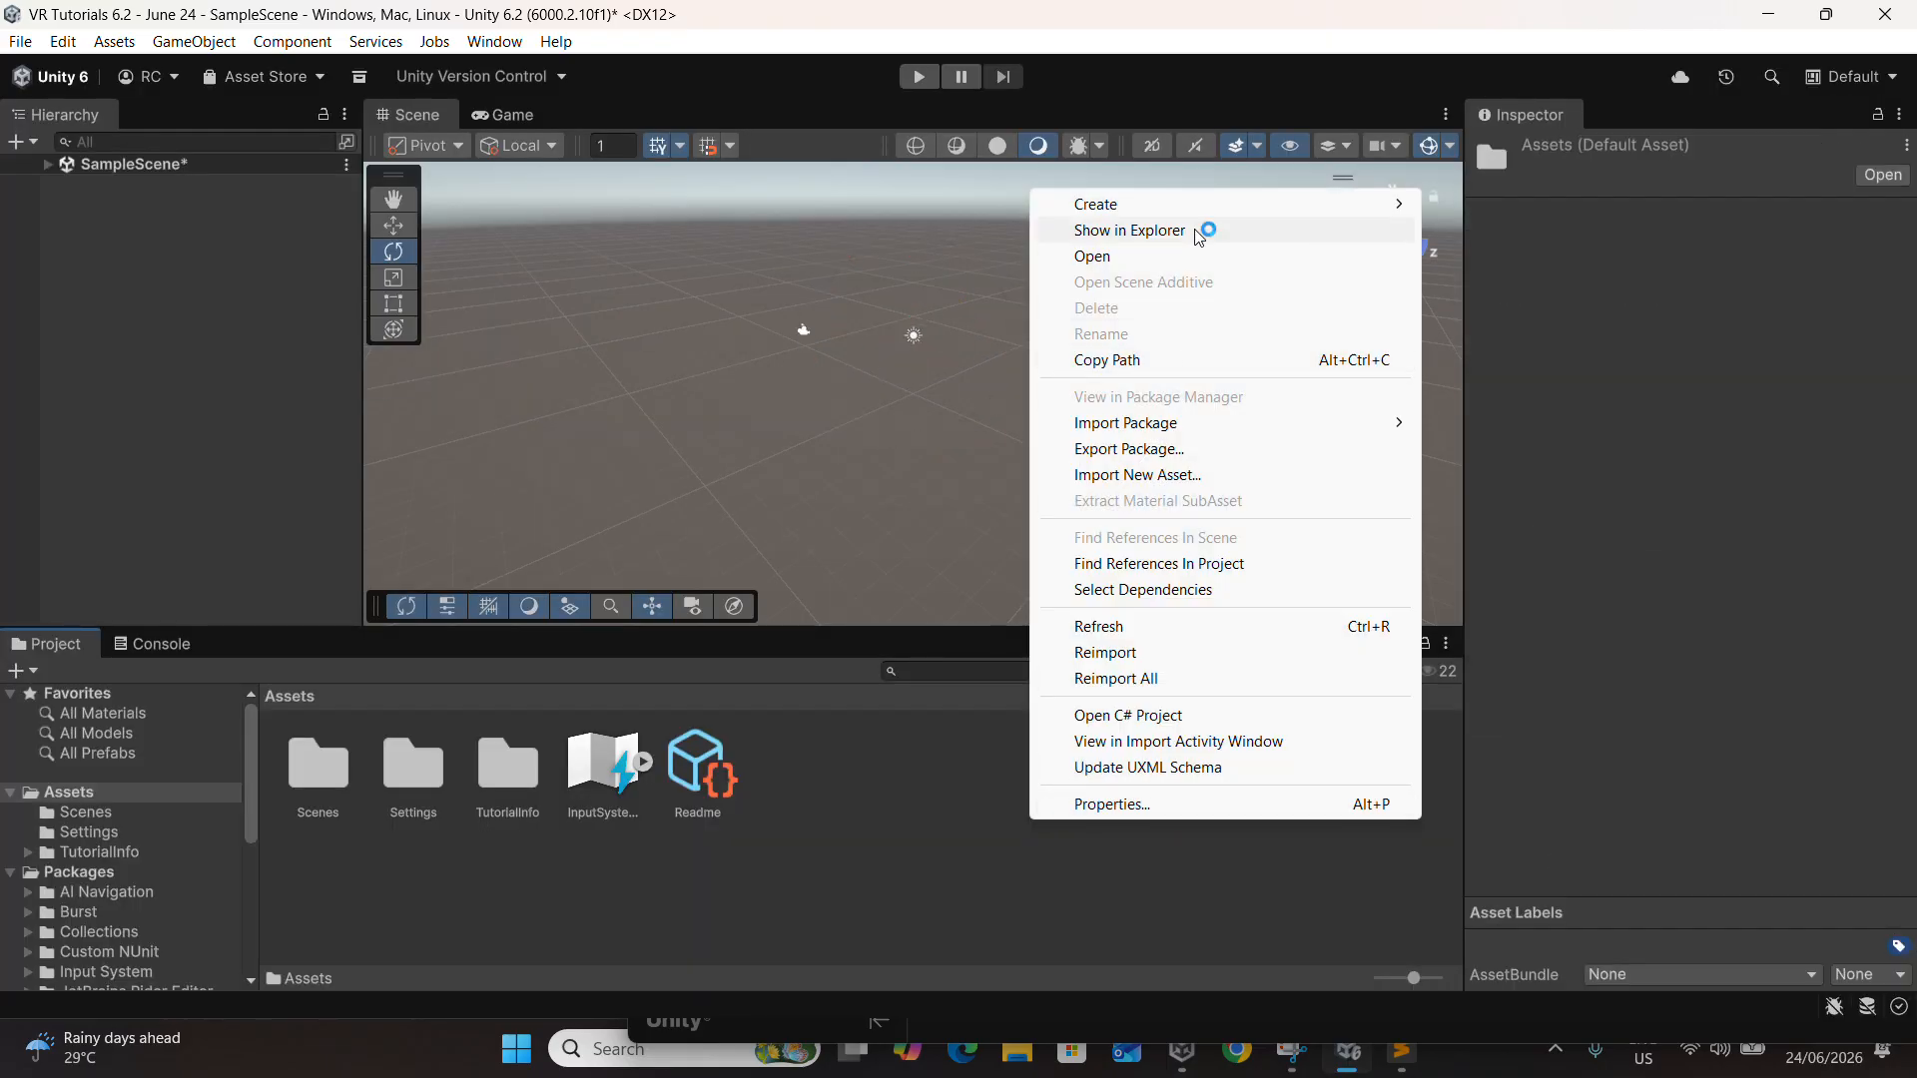
{"action": "mouse_move", "coordinate": [1201, 219]}
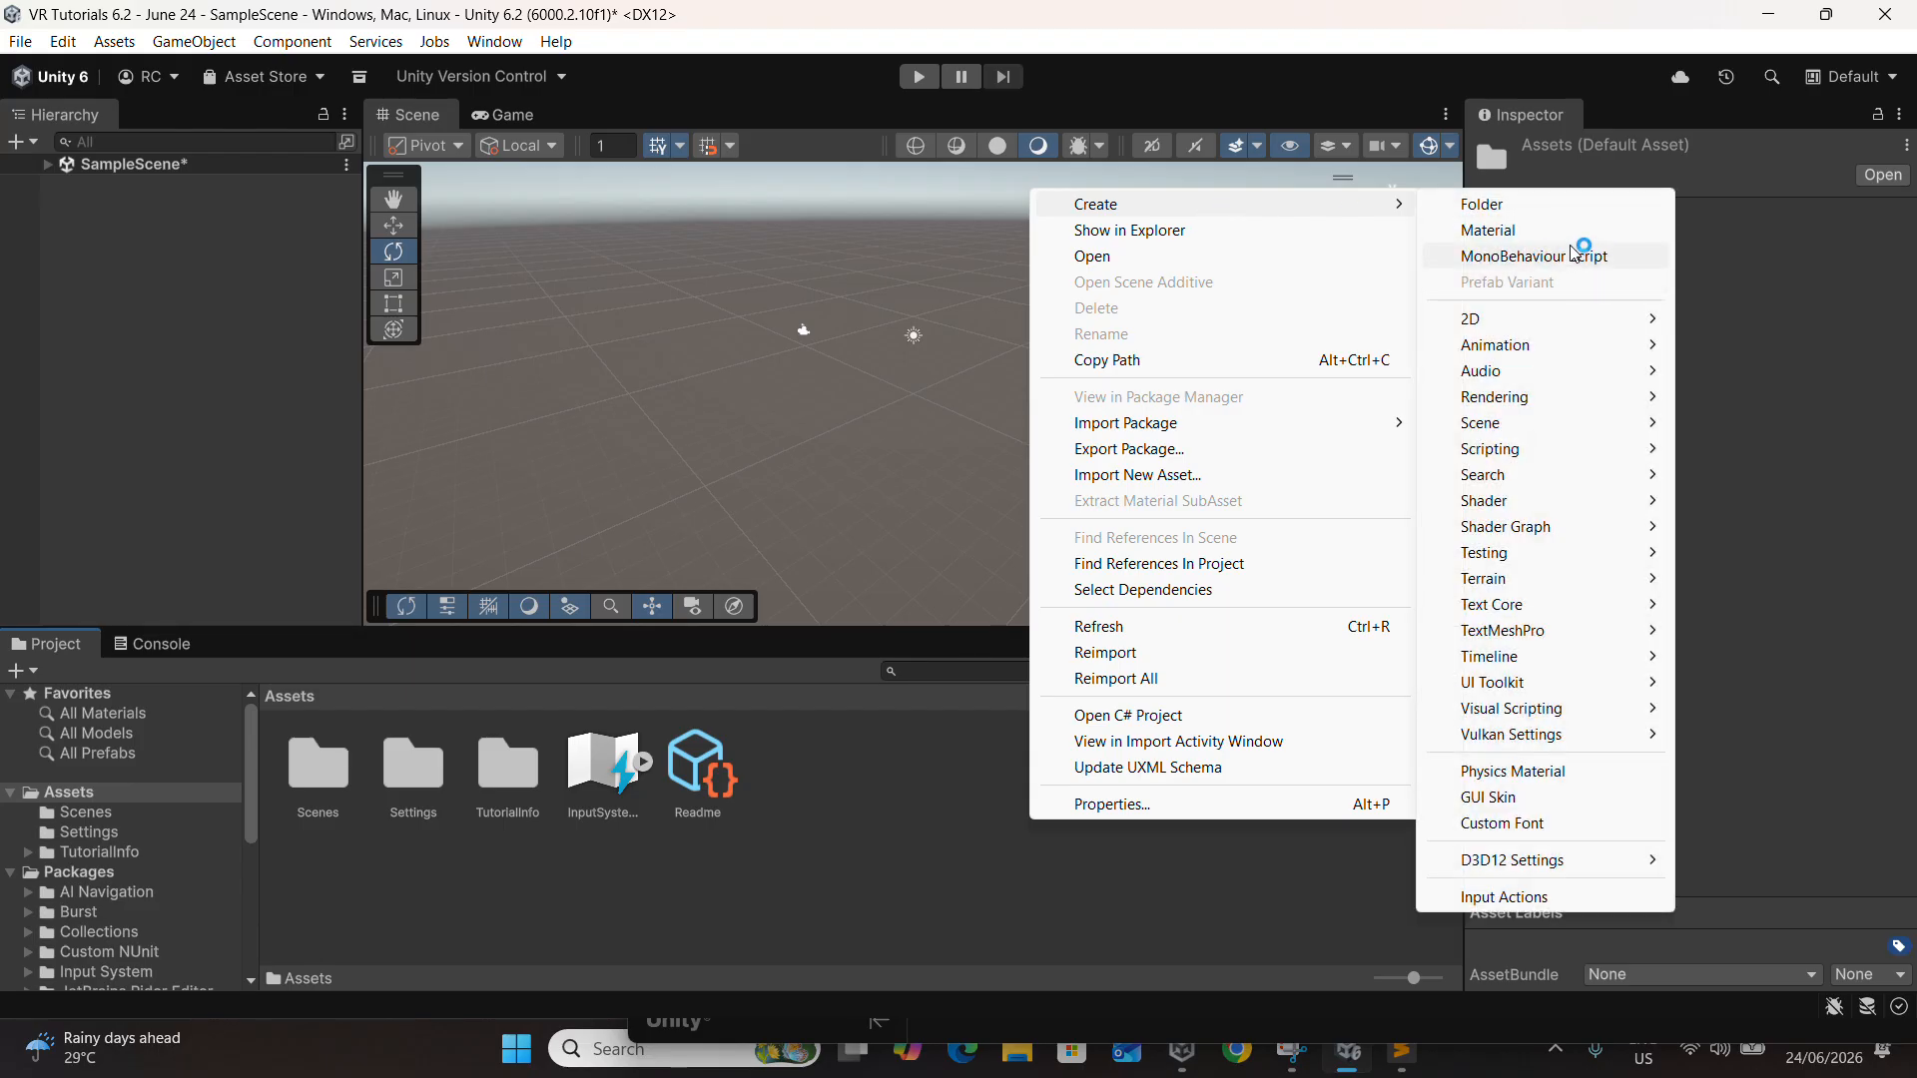
{"action": "left_click", "coordinate": [1577, 231]}
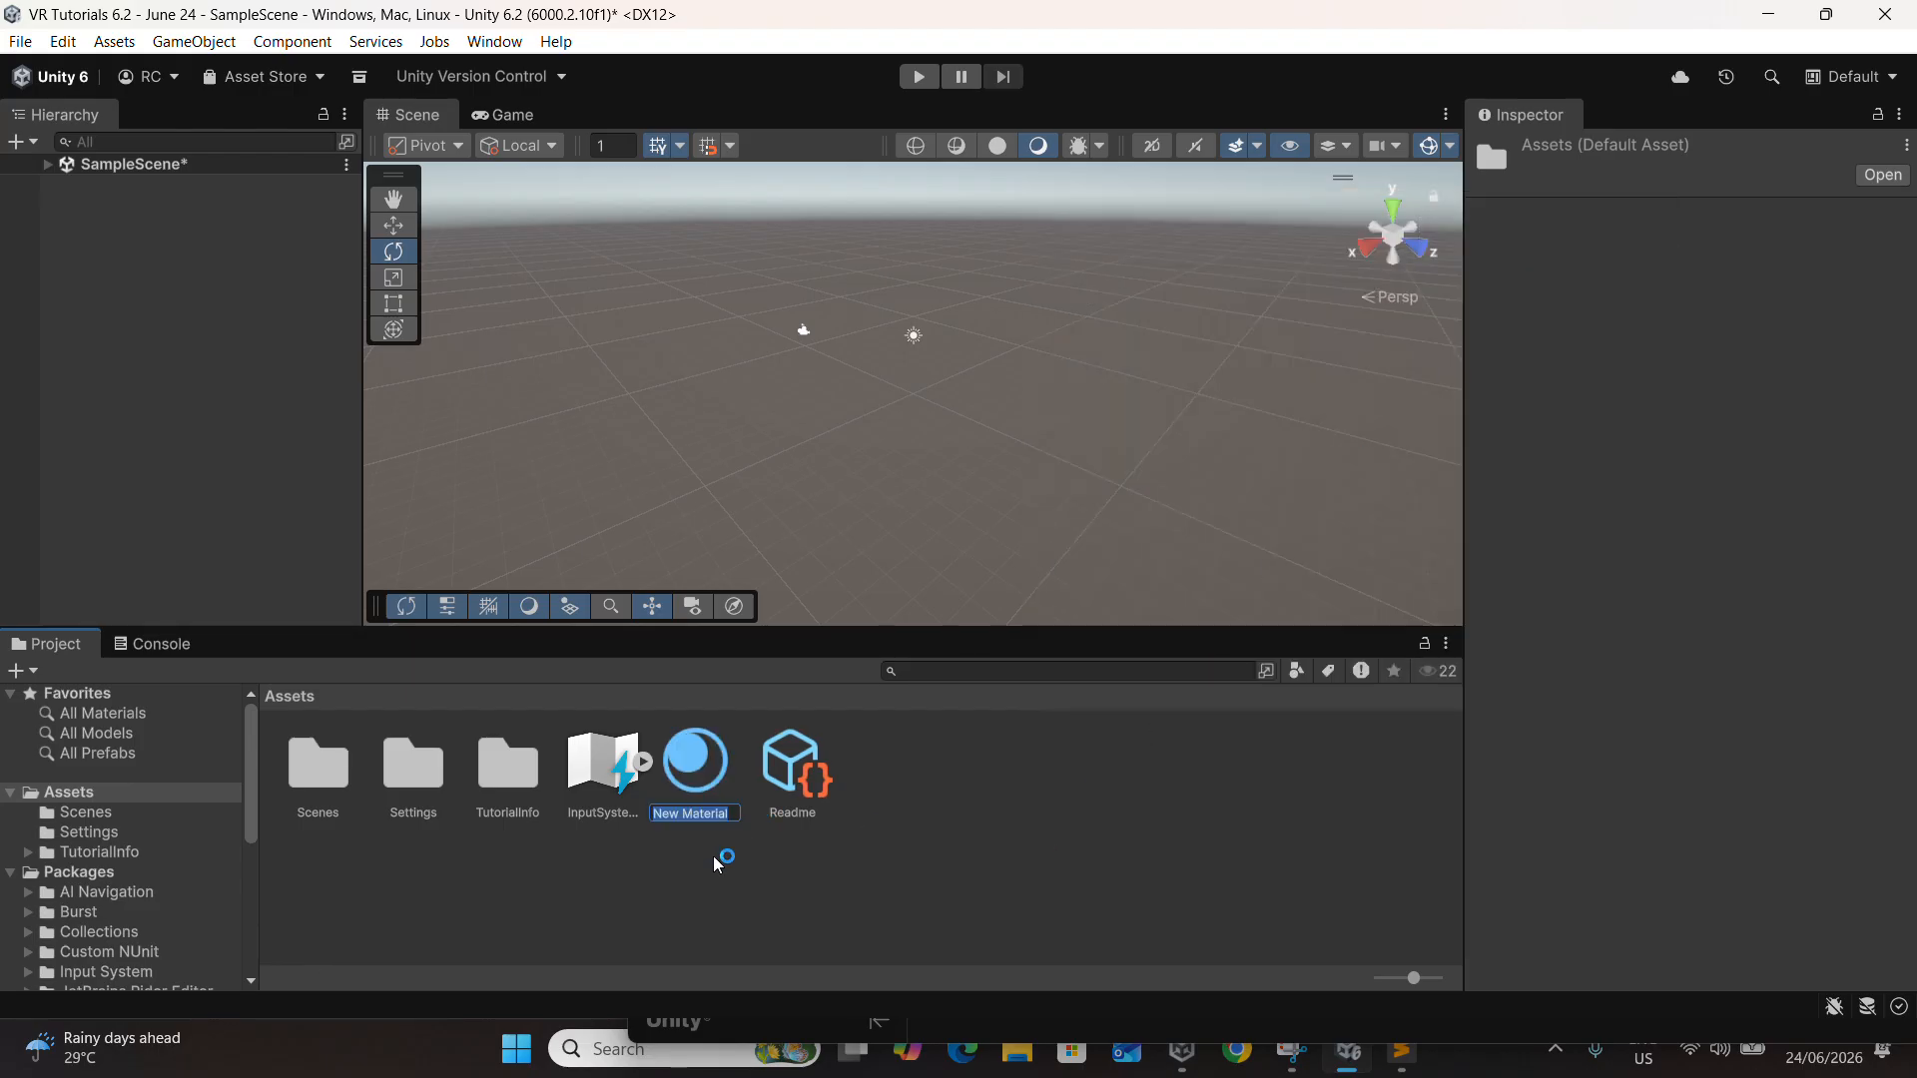
{"action": "key", "text": "Return"}
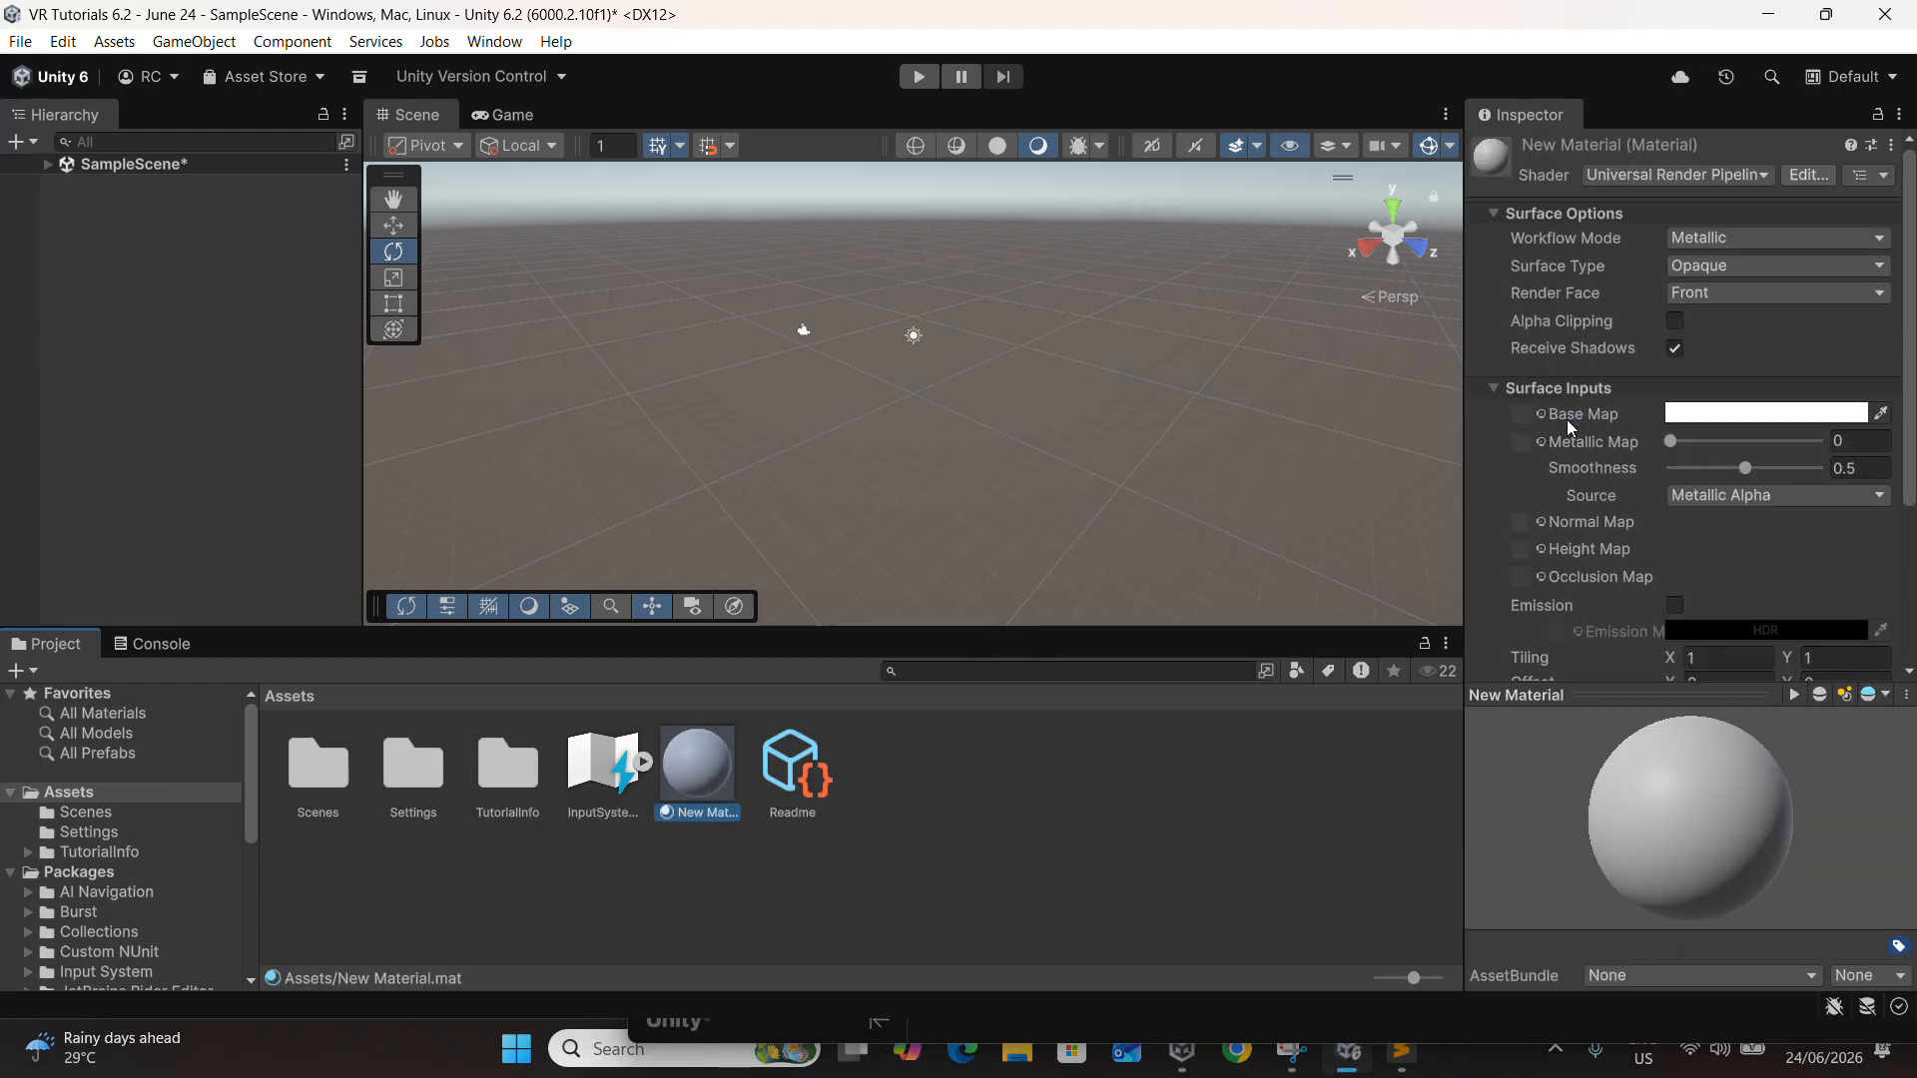
{"action": "mouse_move", "coordinate": [1569, 423]}
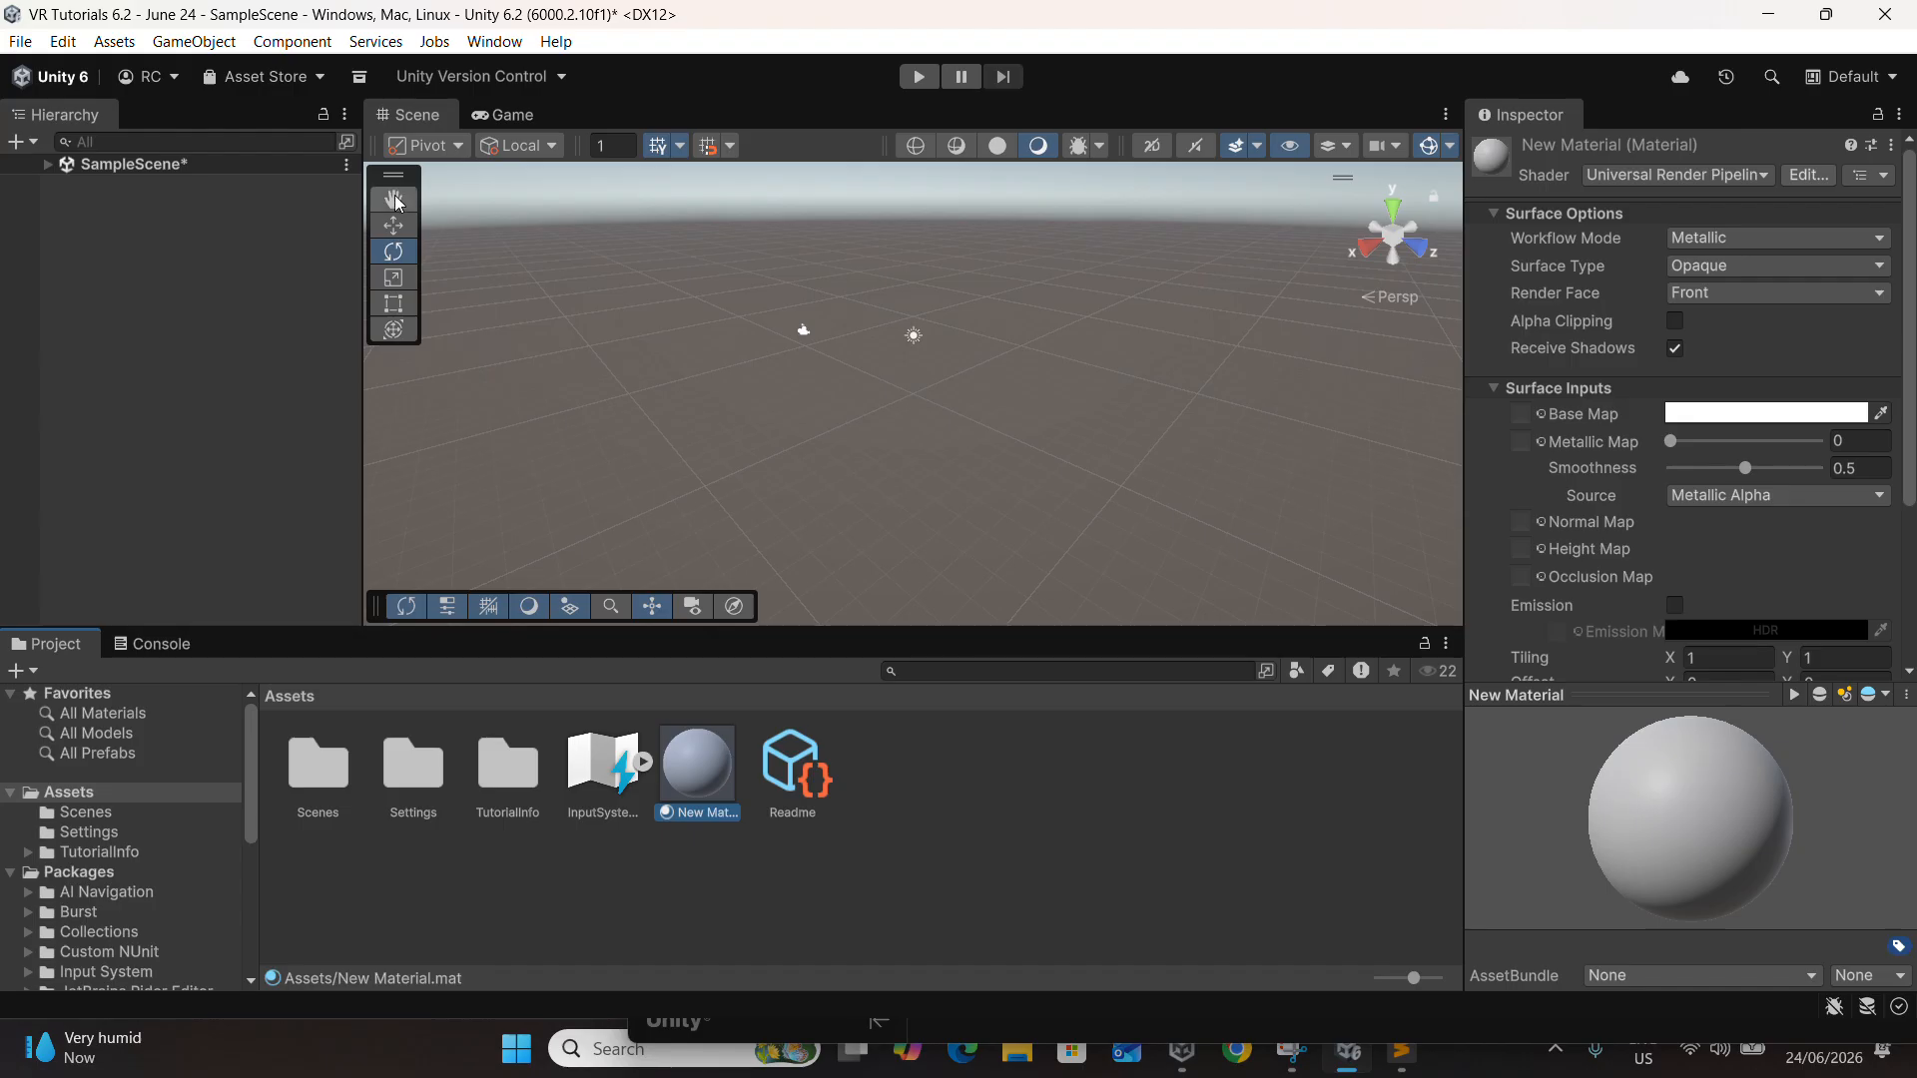
Check the Active Input Handling options in the Player section of the Project Settings, leave the choice as it is and close the settings
{"action": "left_click", "coordinate": [67, 42]}
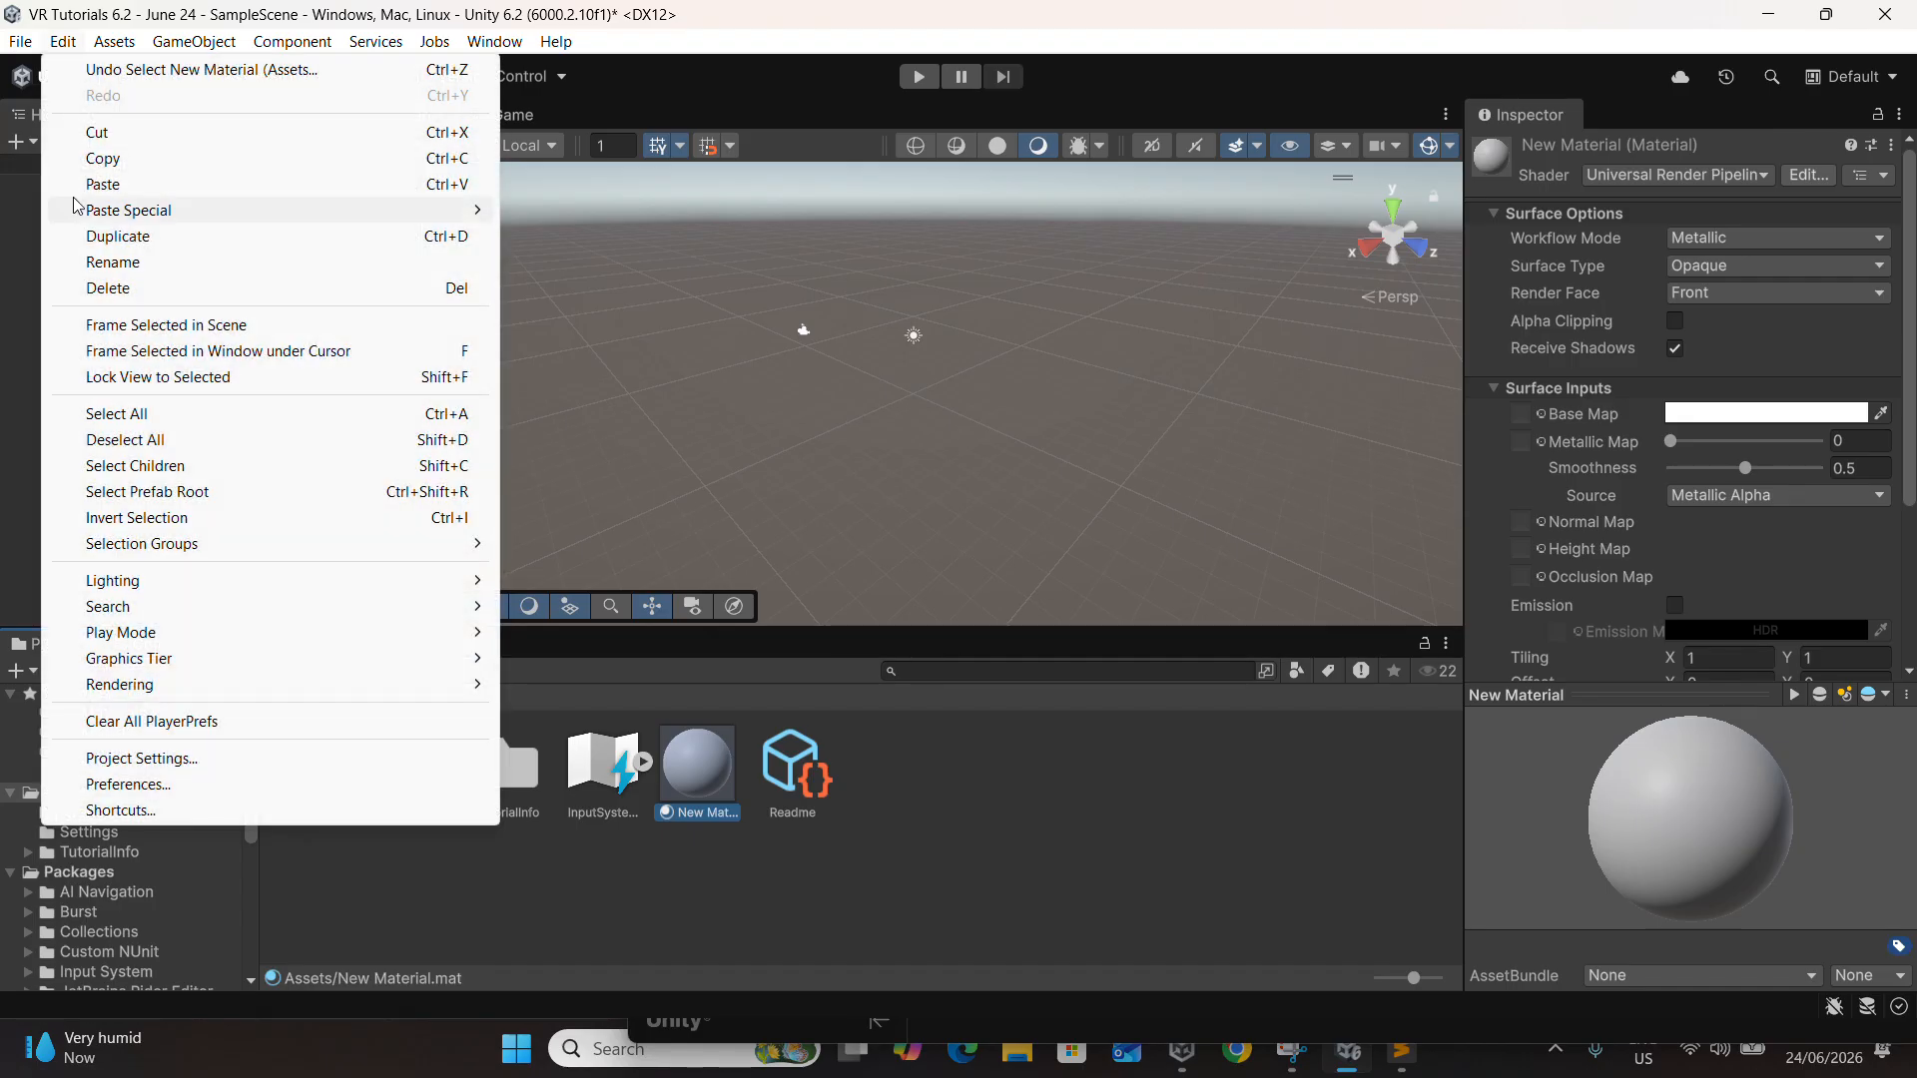
{"action": "left_click", "coordinate": [135, 754]}
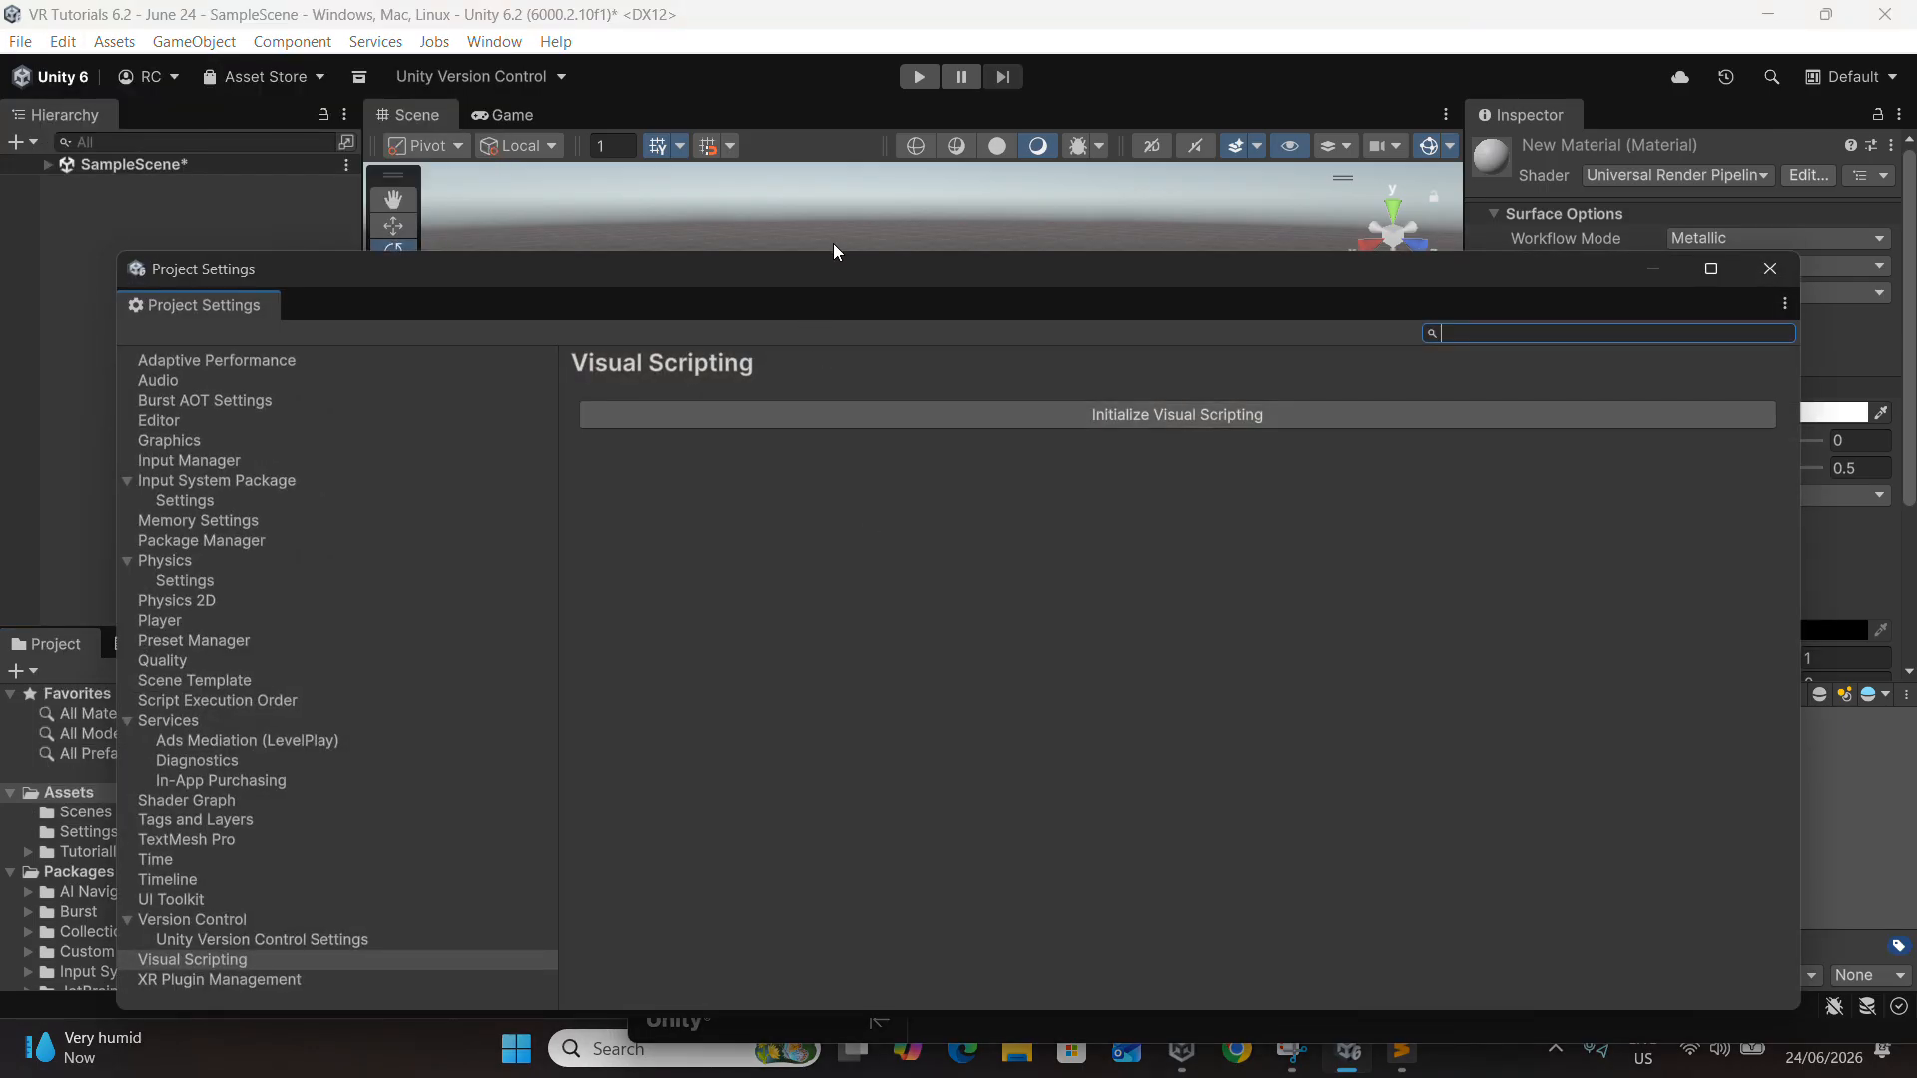
{"action": "left_click_drag", "start_coordinate": [839, 270], "coordinate": [906, 204]}
{"action": "left_click", "coordinate": [289, 559]}
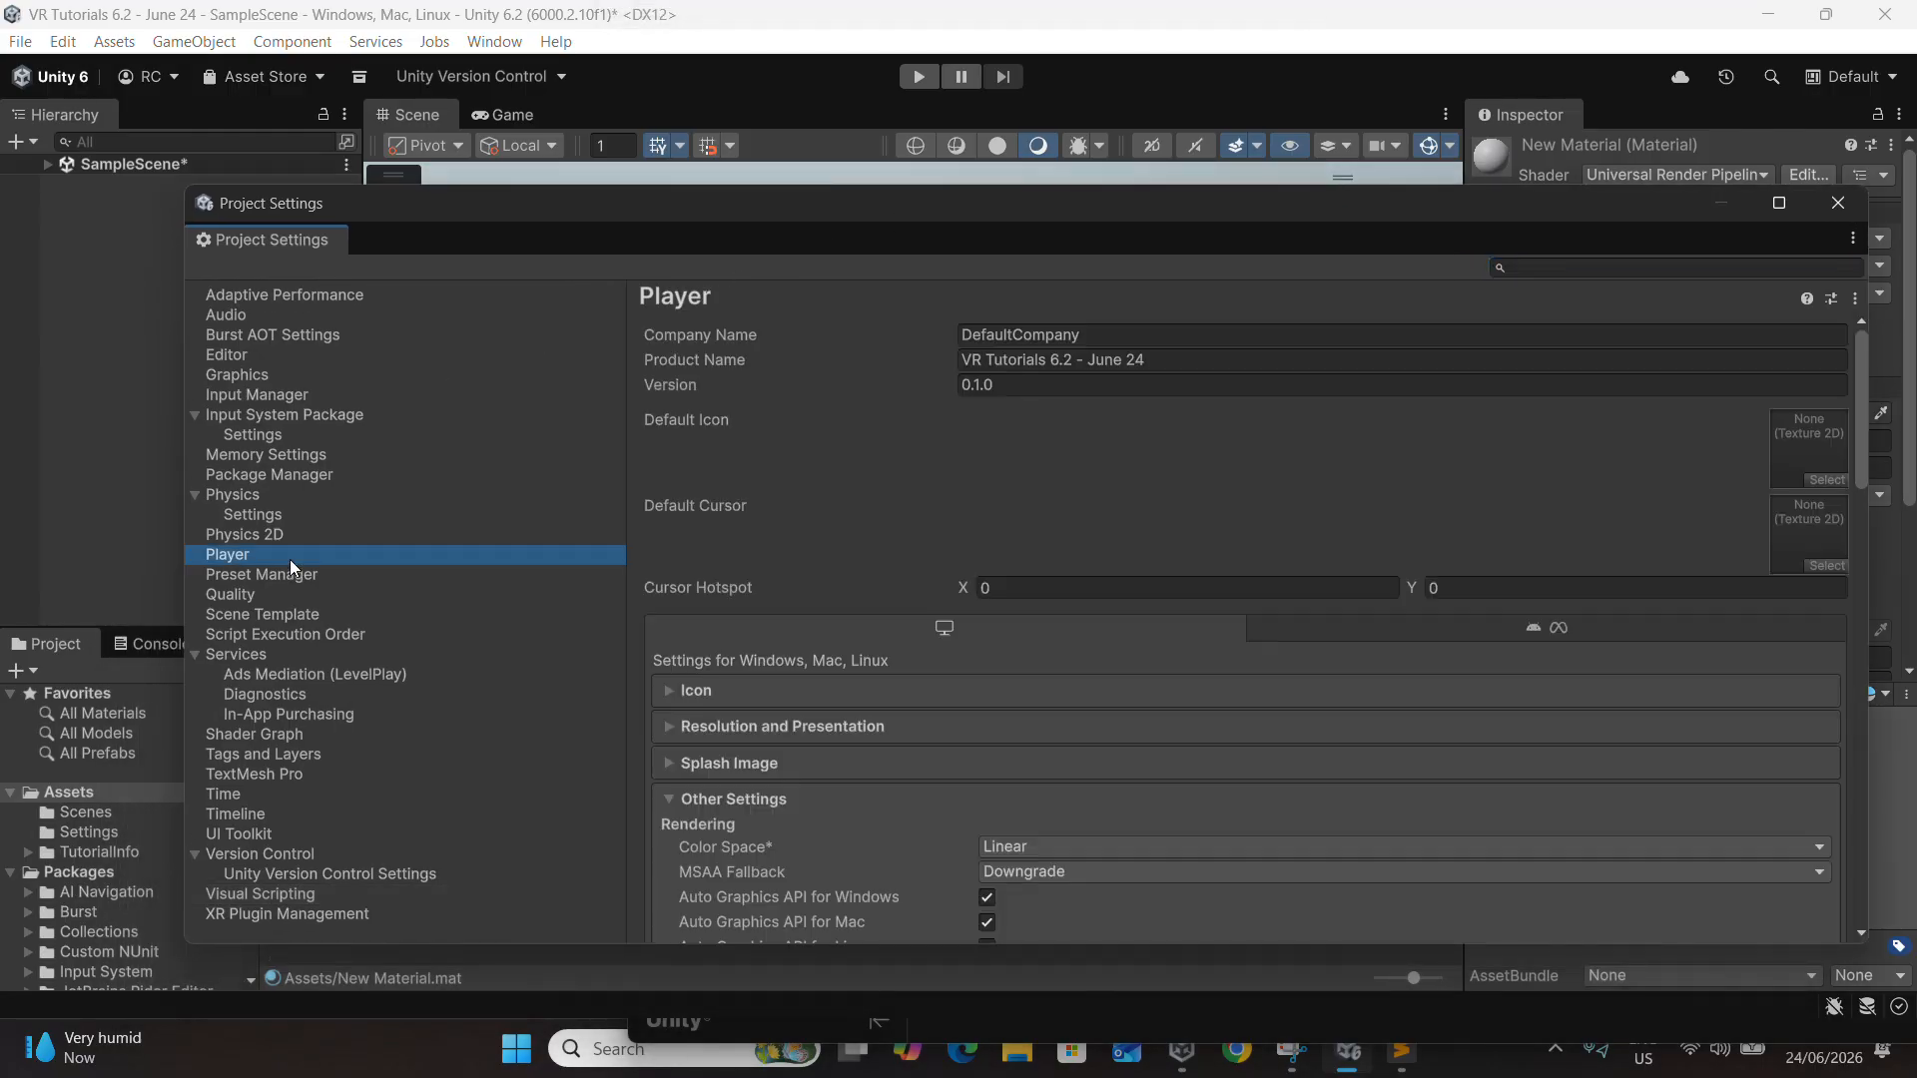
{"action": "scroll", "coordinate": [1003, 557], "scroll_direction": "down", "scroll_amount": 15}
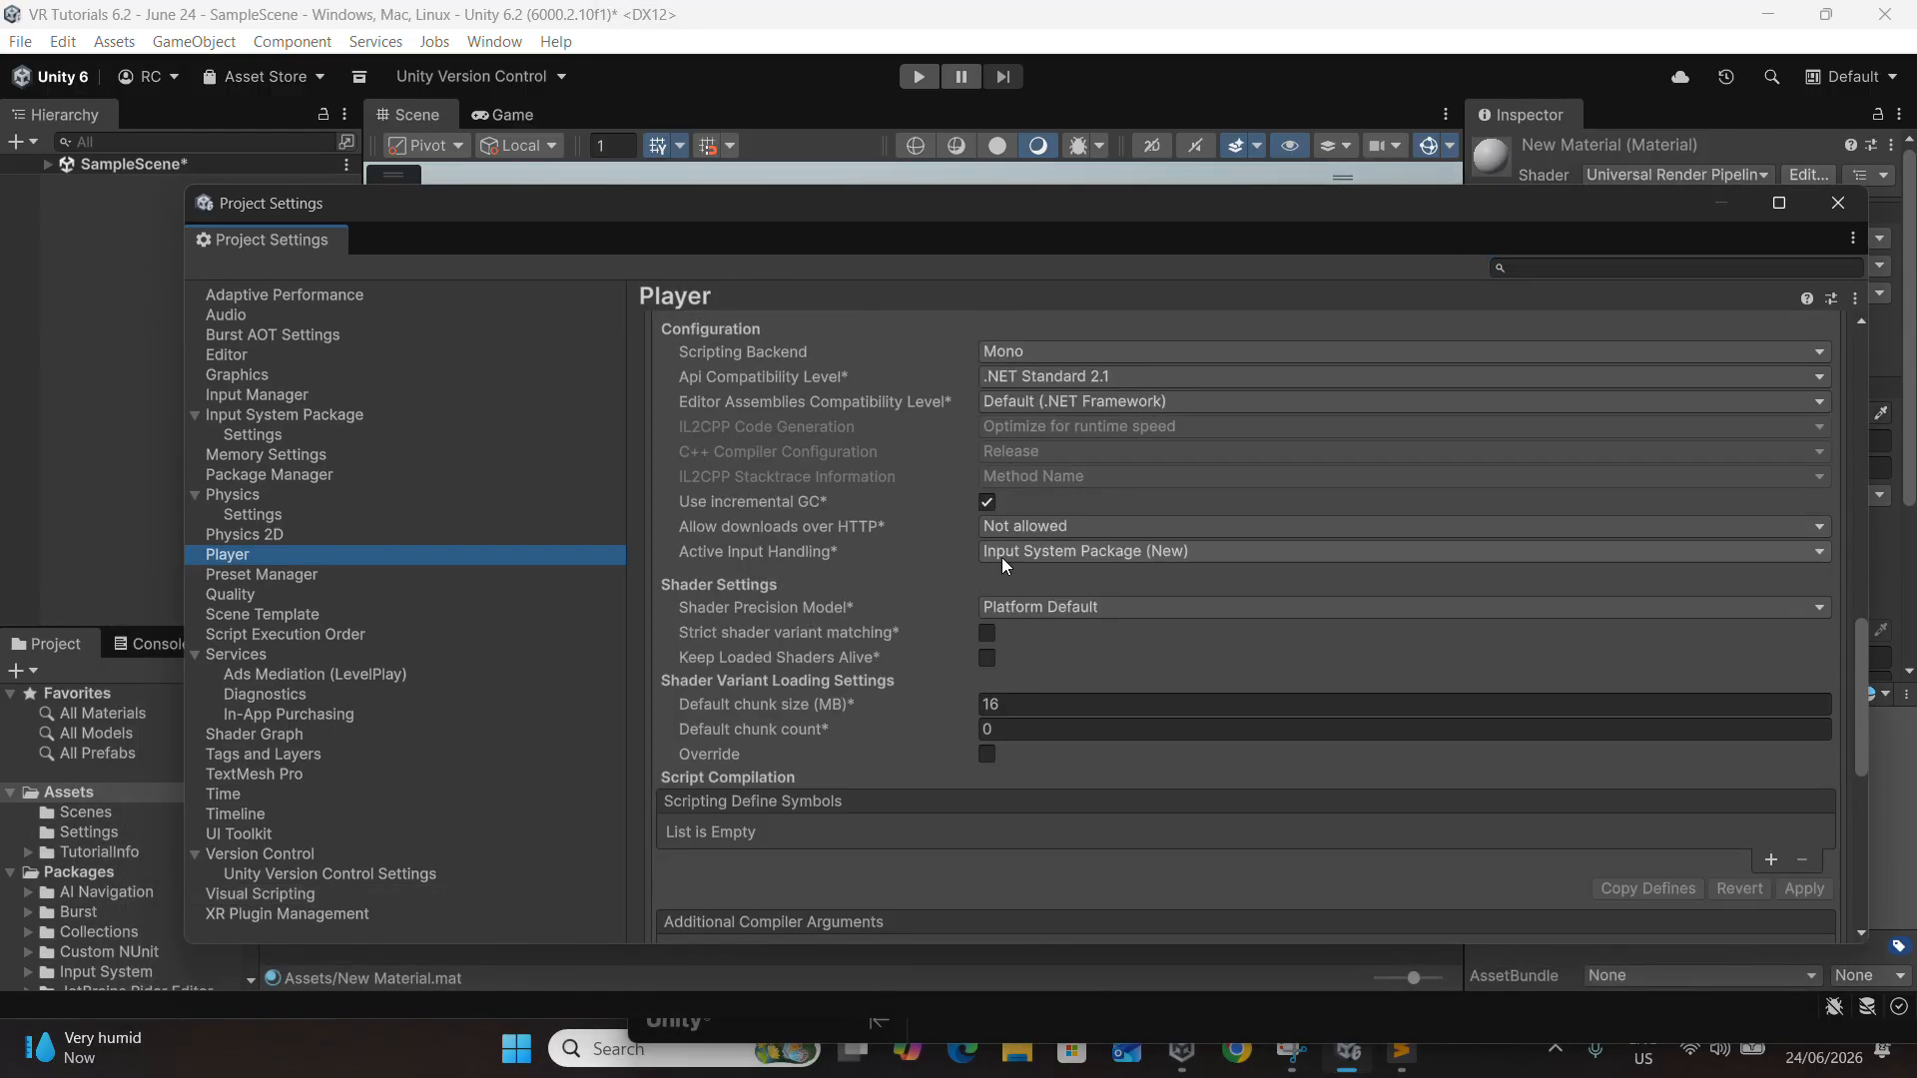
{"action": "left_click", "coordinate": [996, 556]}
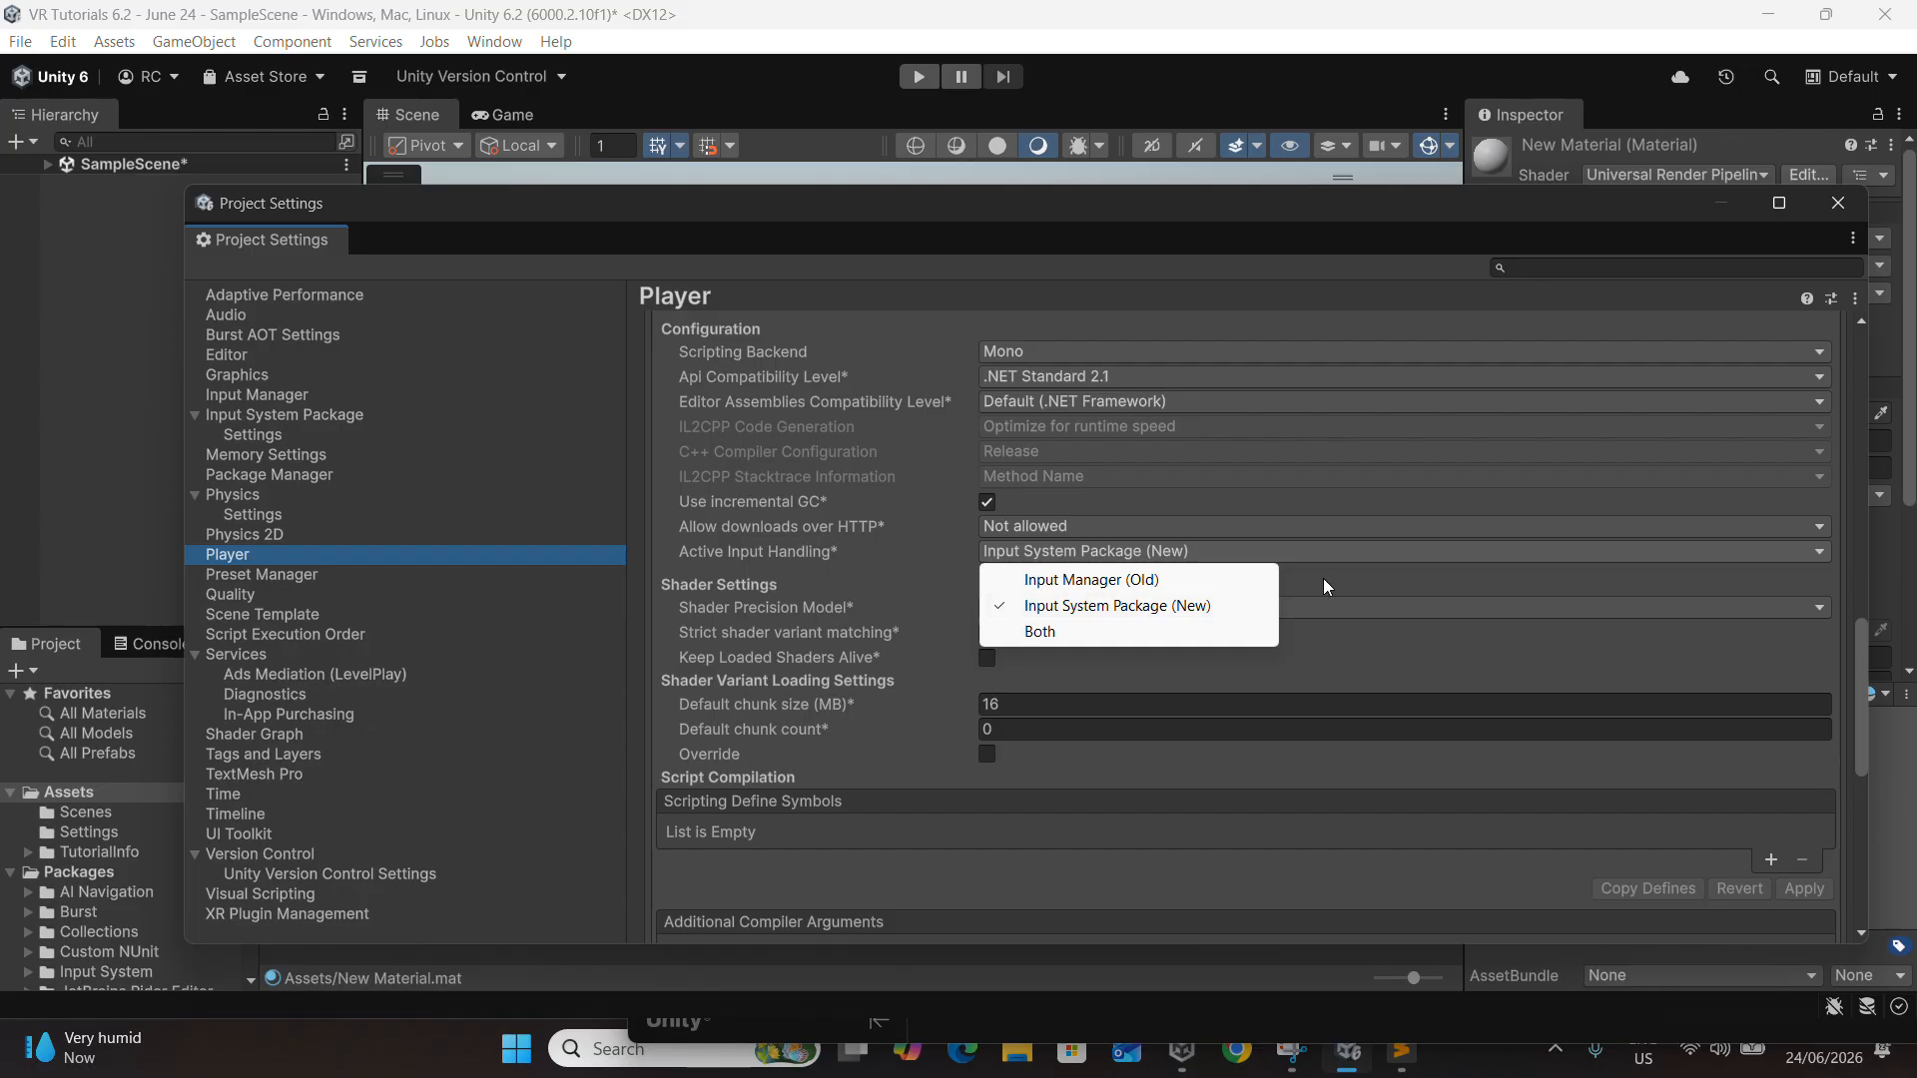
{"action": "left_click", "coordinate": [1356, 583]}
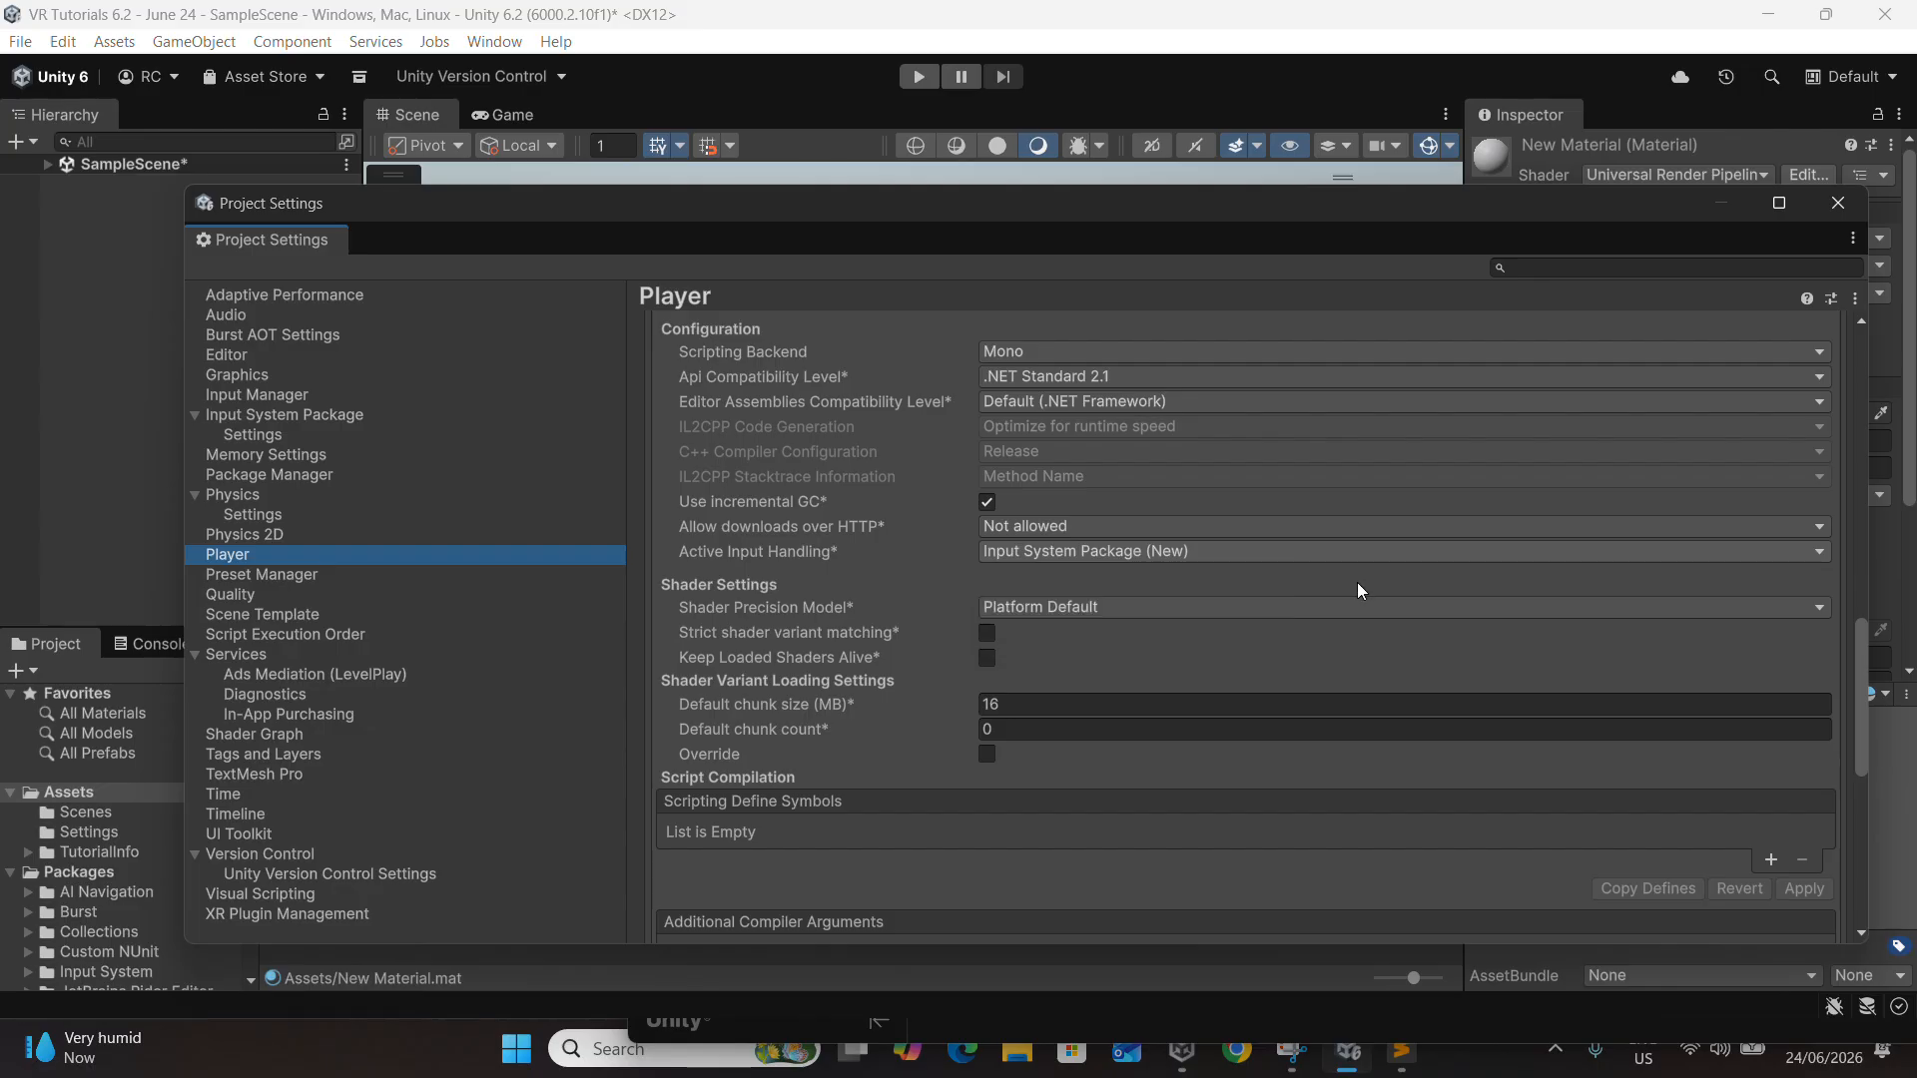
{"action": "left_click", "coordinate": [1837, 204]}
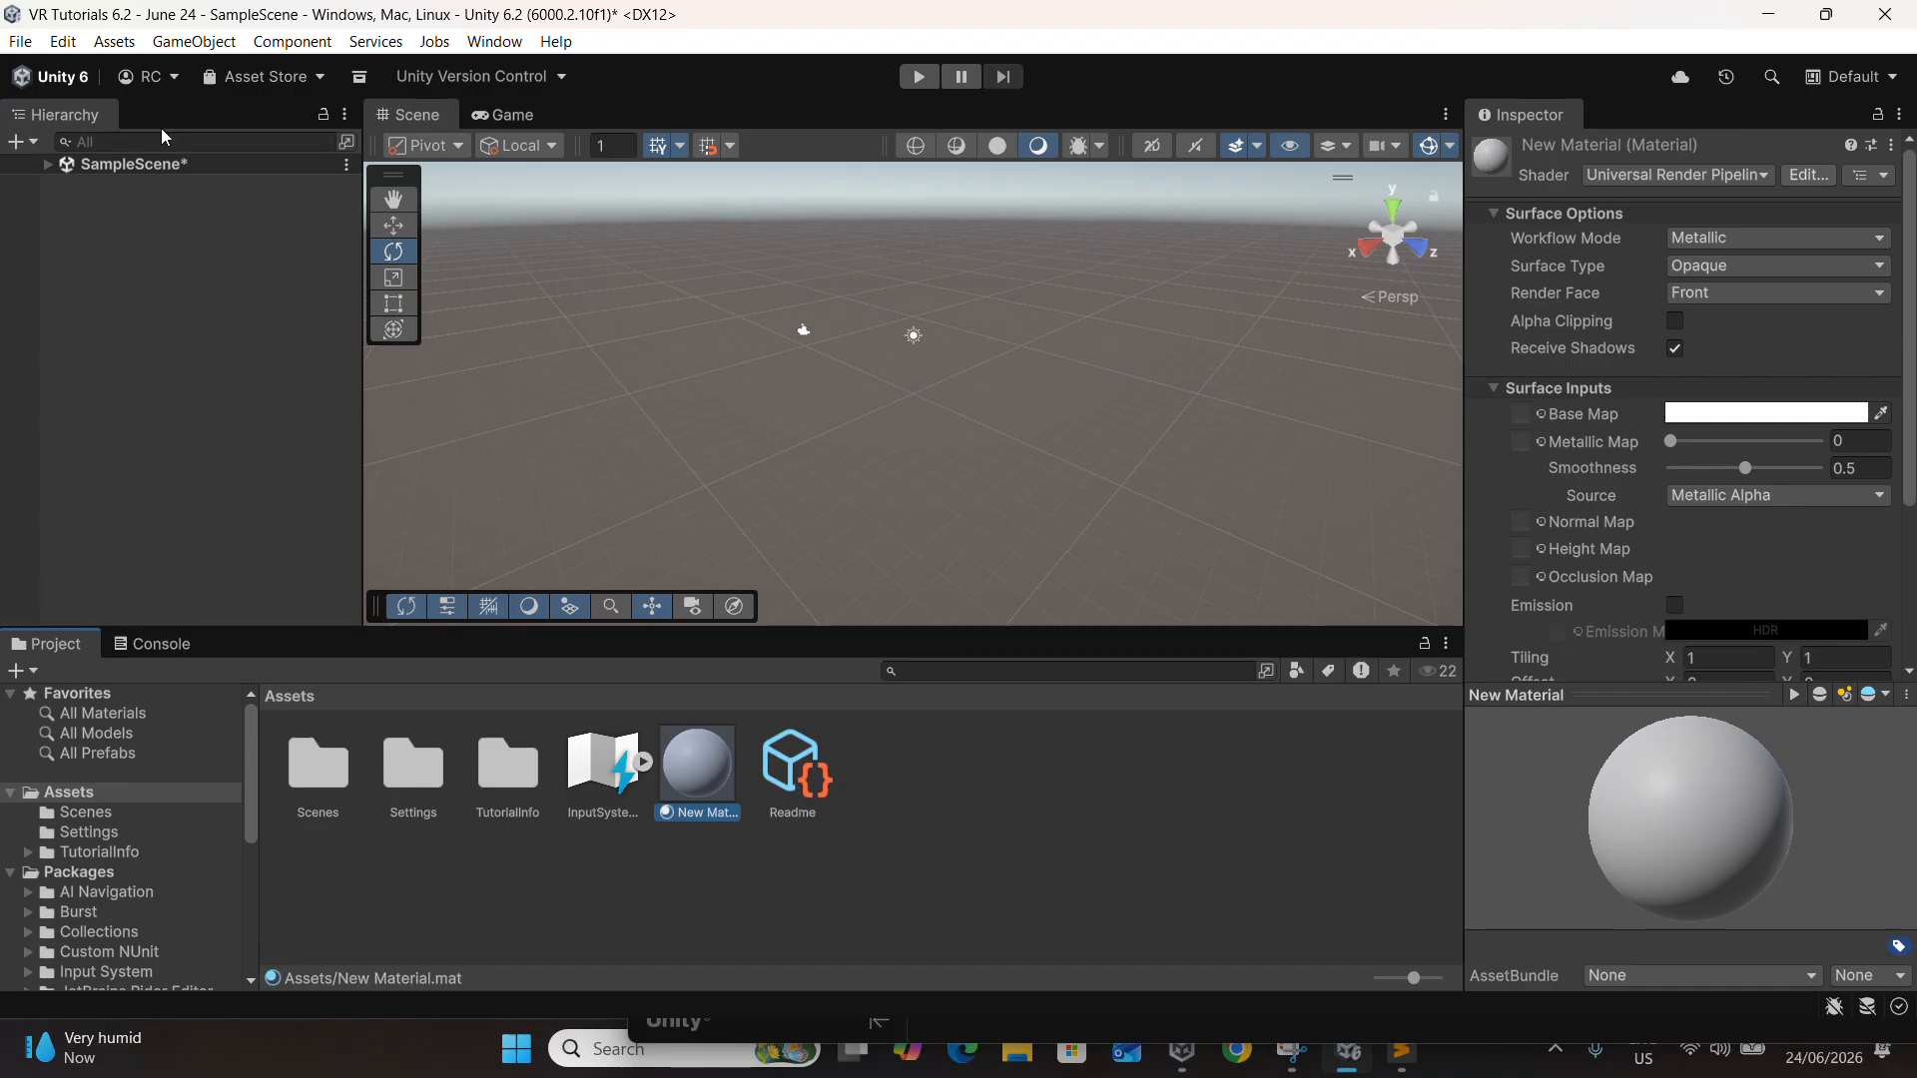
Switch the build platform to Meta Quest in the Build Profiles, installing the required com.unity.xr.openxr package
{"action": "left_click", "coordinate": [24, 45]}
{"action": "left_click", "coordinate": [82, 343]}
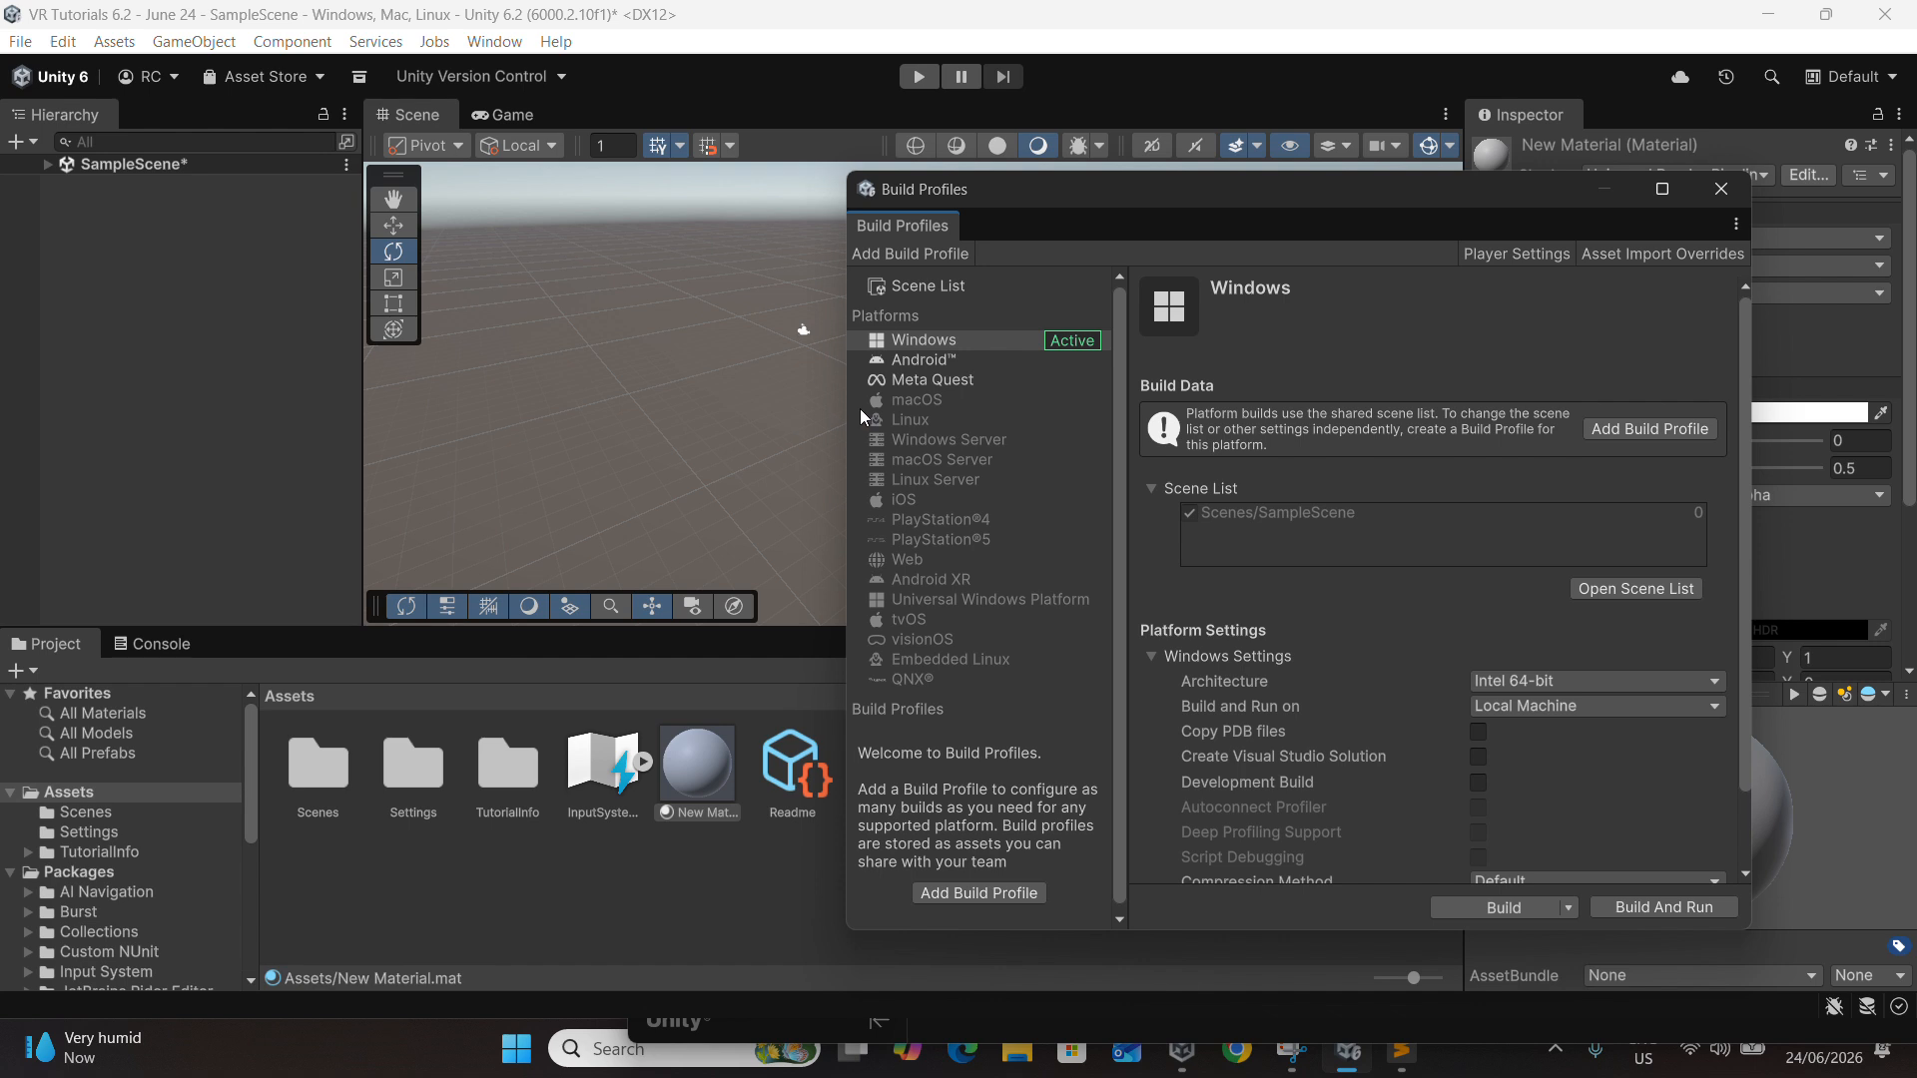
{"action": "left_click", "coordinate": [926, 381]}
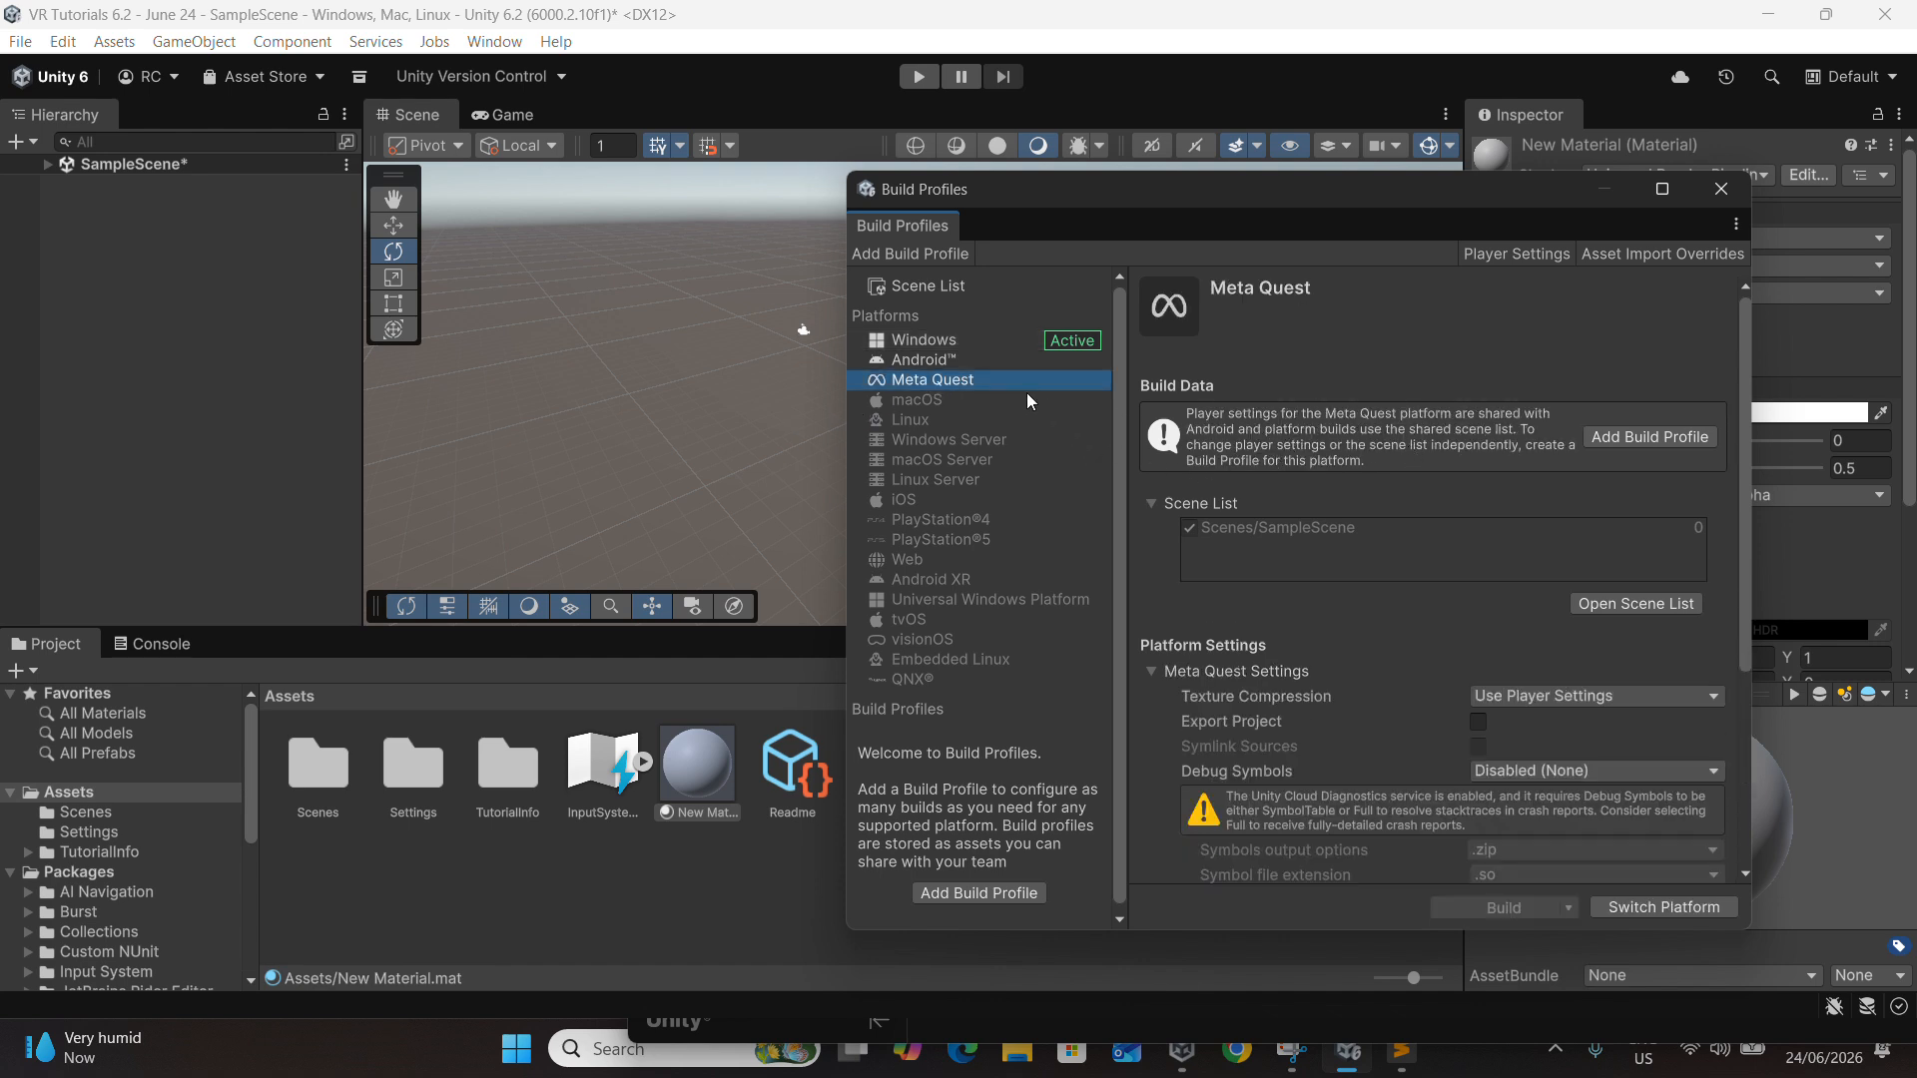
{"action": "left_click", "coordinate": [985, 395]}
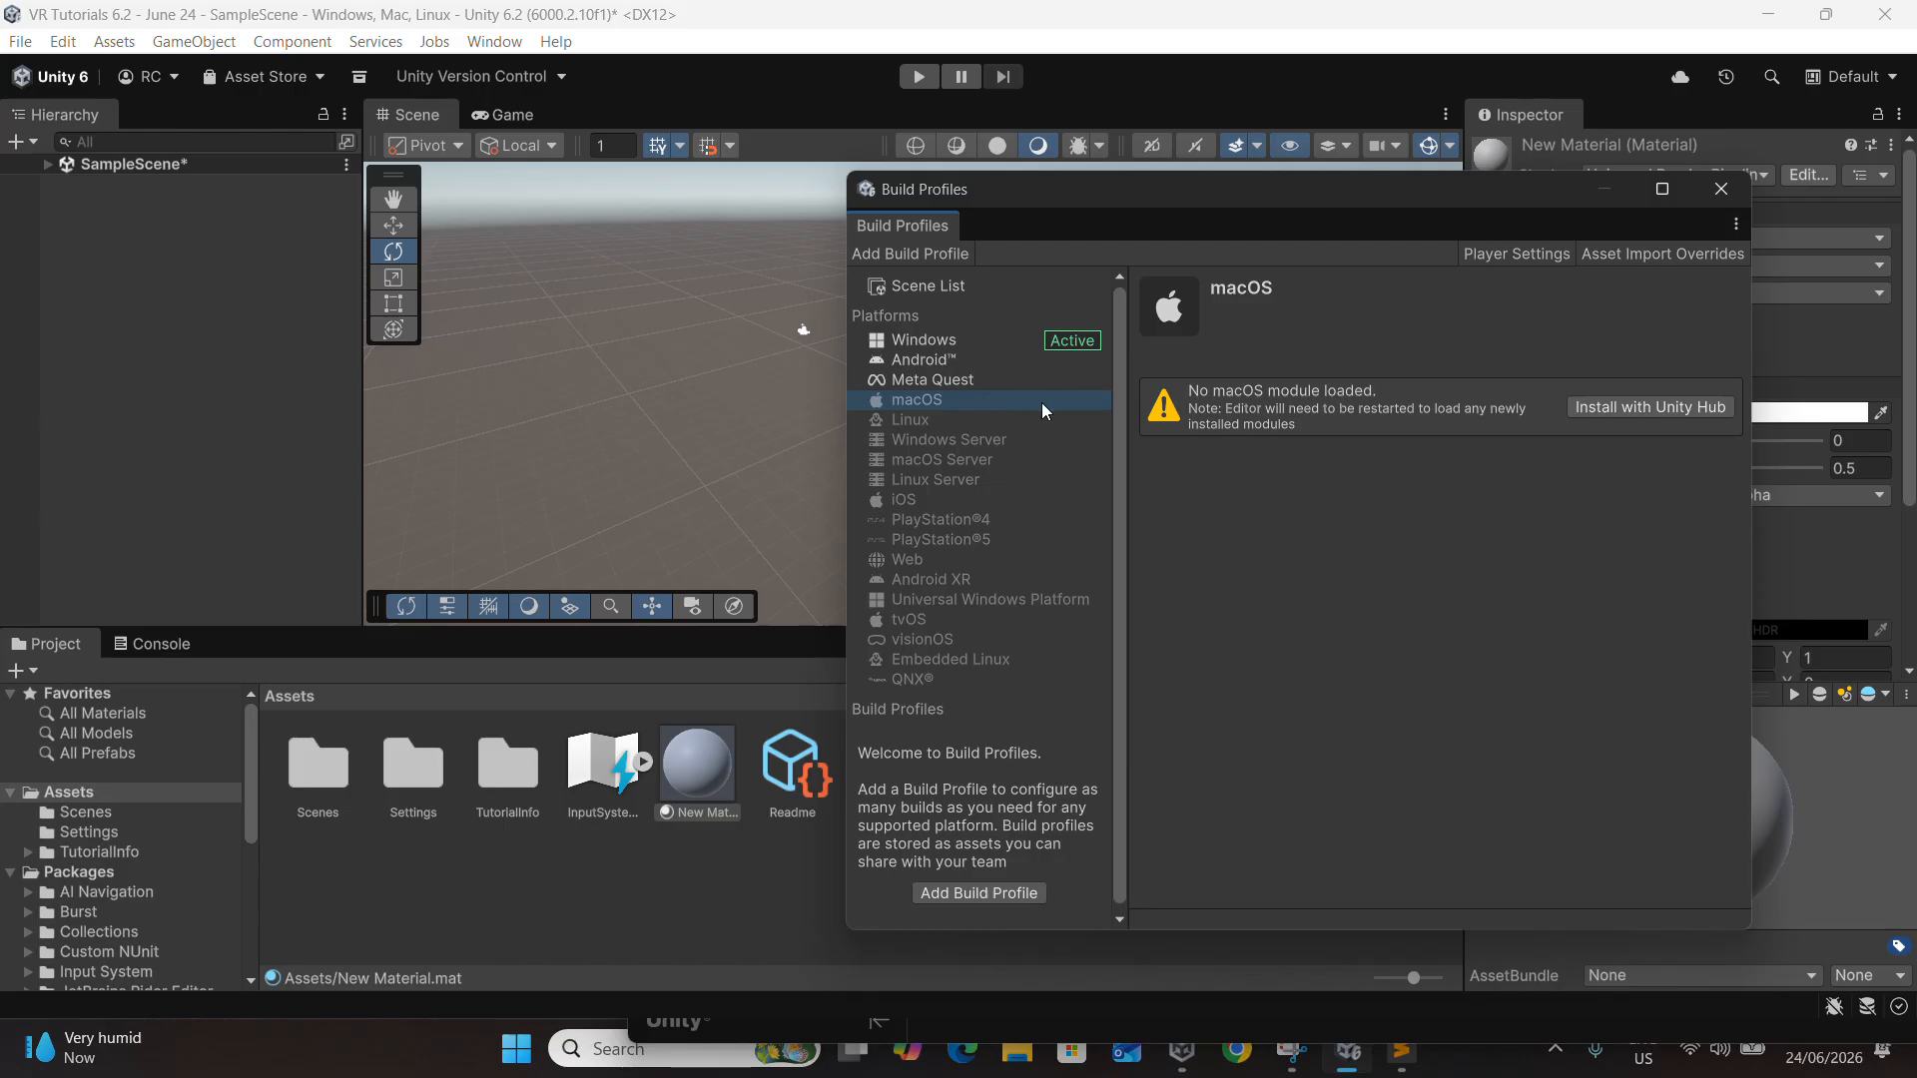
{"action": "left_click", "coordinate": [994, 384]}
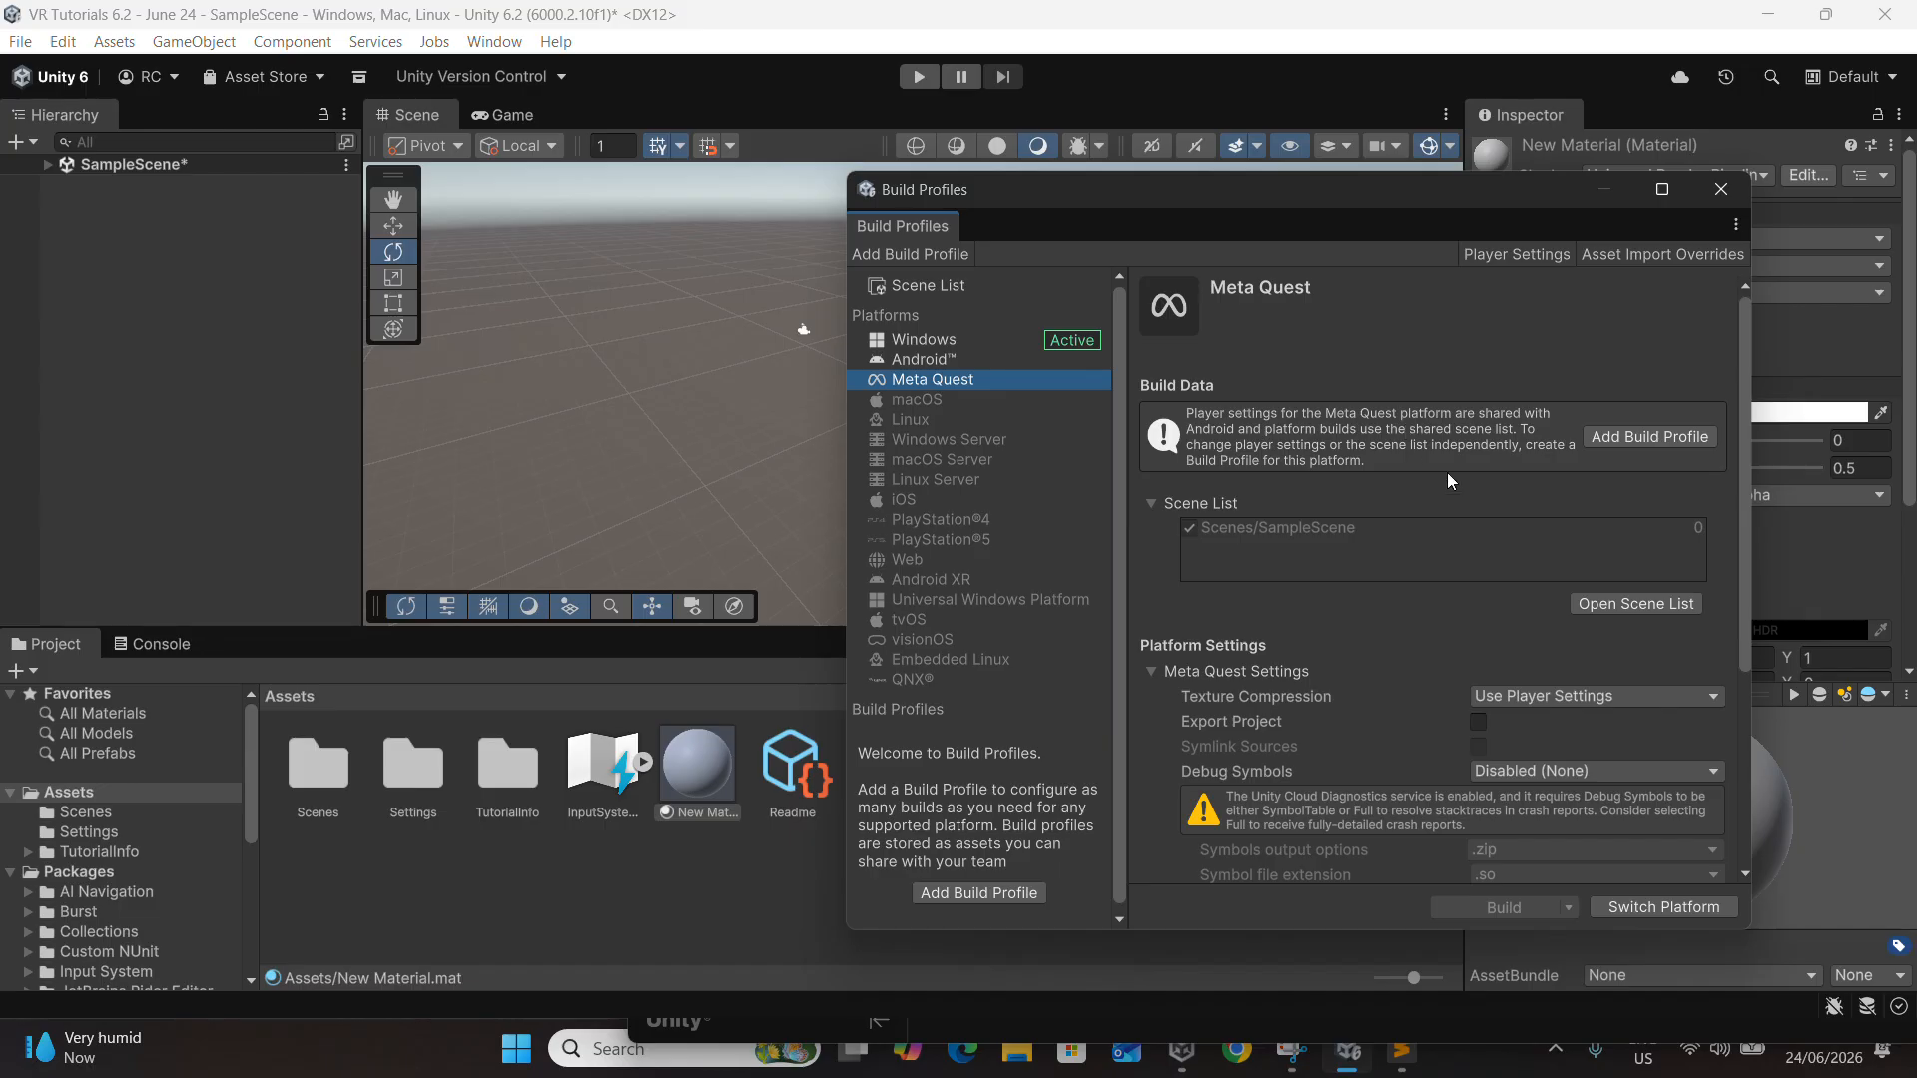
{"action": "left_click", "coordinate": [1636, 904]}
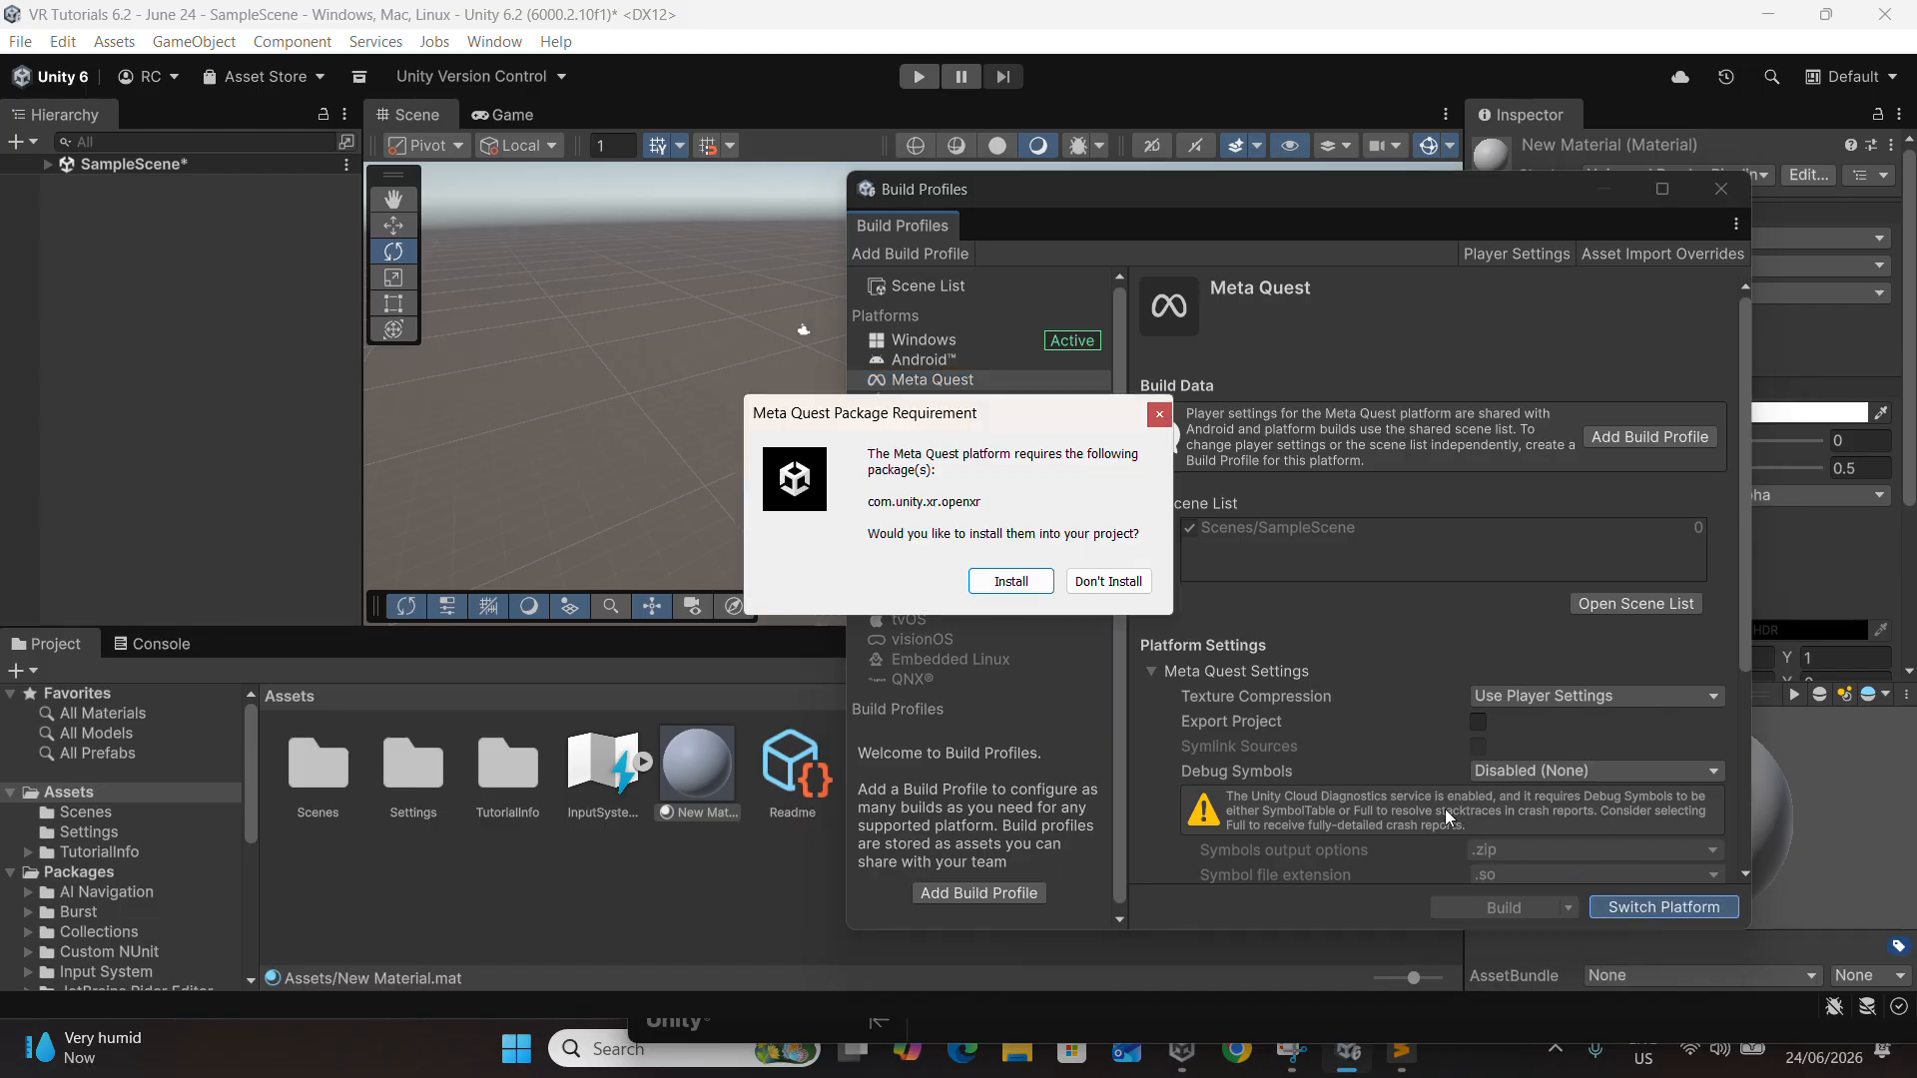
{"action": "left_click", "coordinate": [1010, 583]}
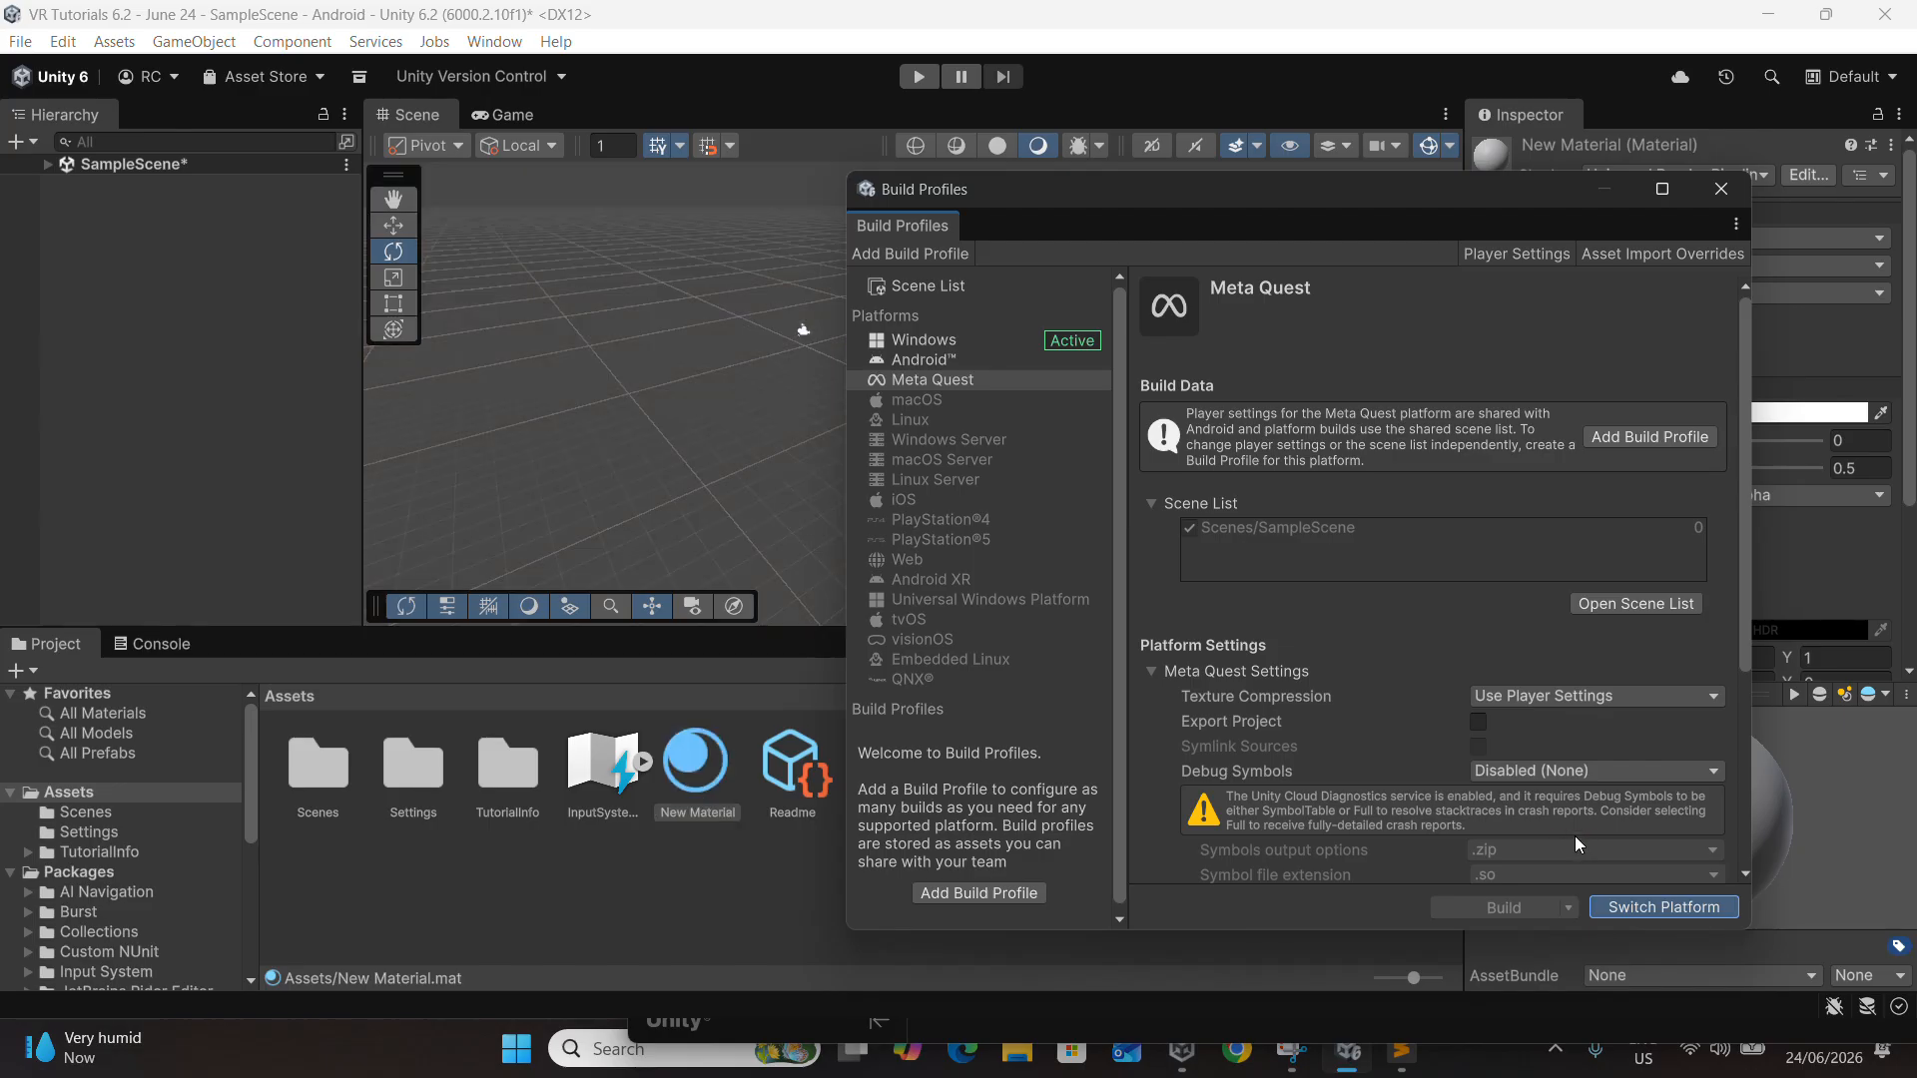
{"action": "left_click", "coordinate": [1663, 907]}
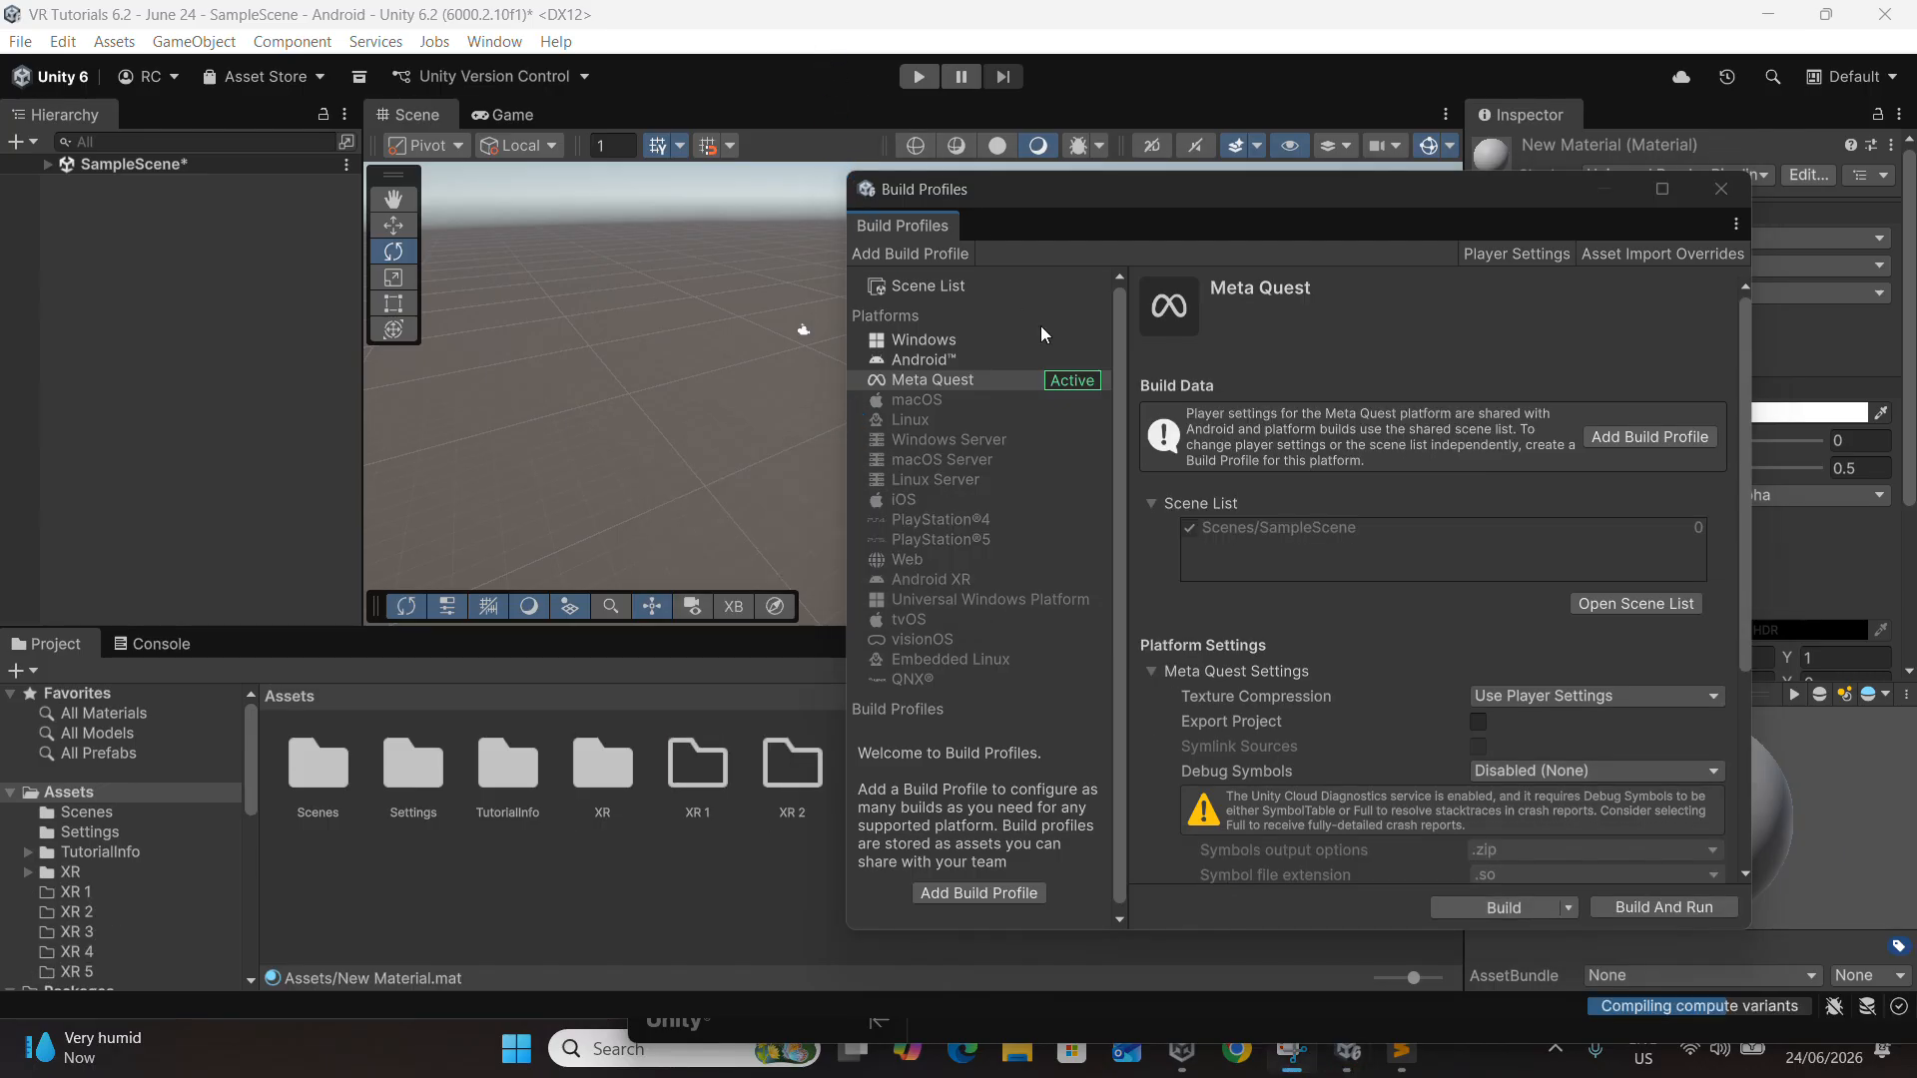
Review the Meta Quest platform settings, including the Run Device options, and close the Build Profiles
{"action": "left_click", "coordinate": [929, 379]}
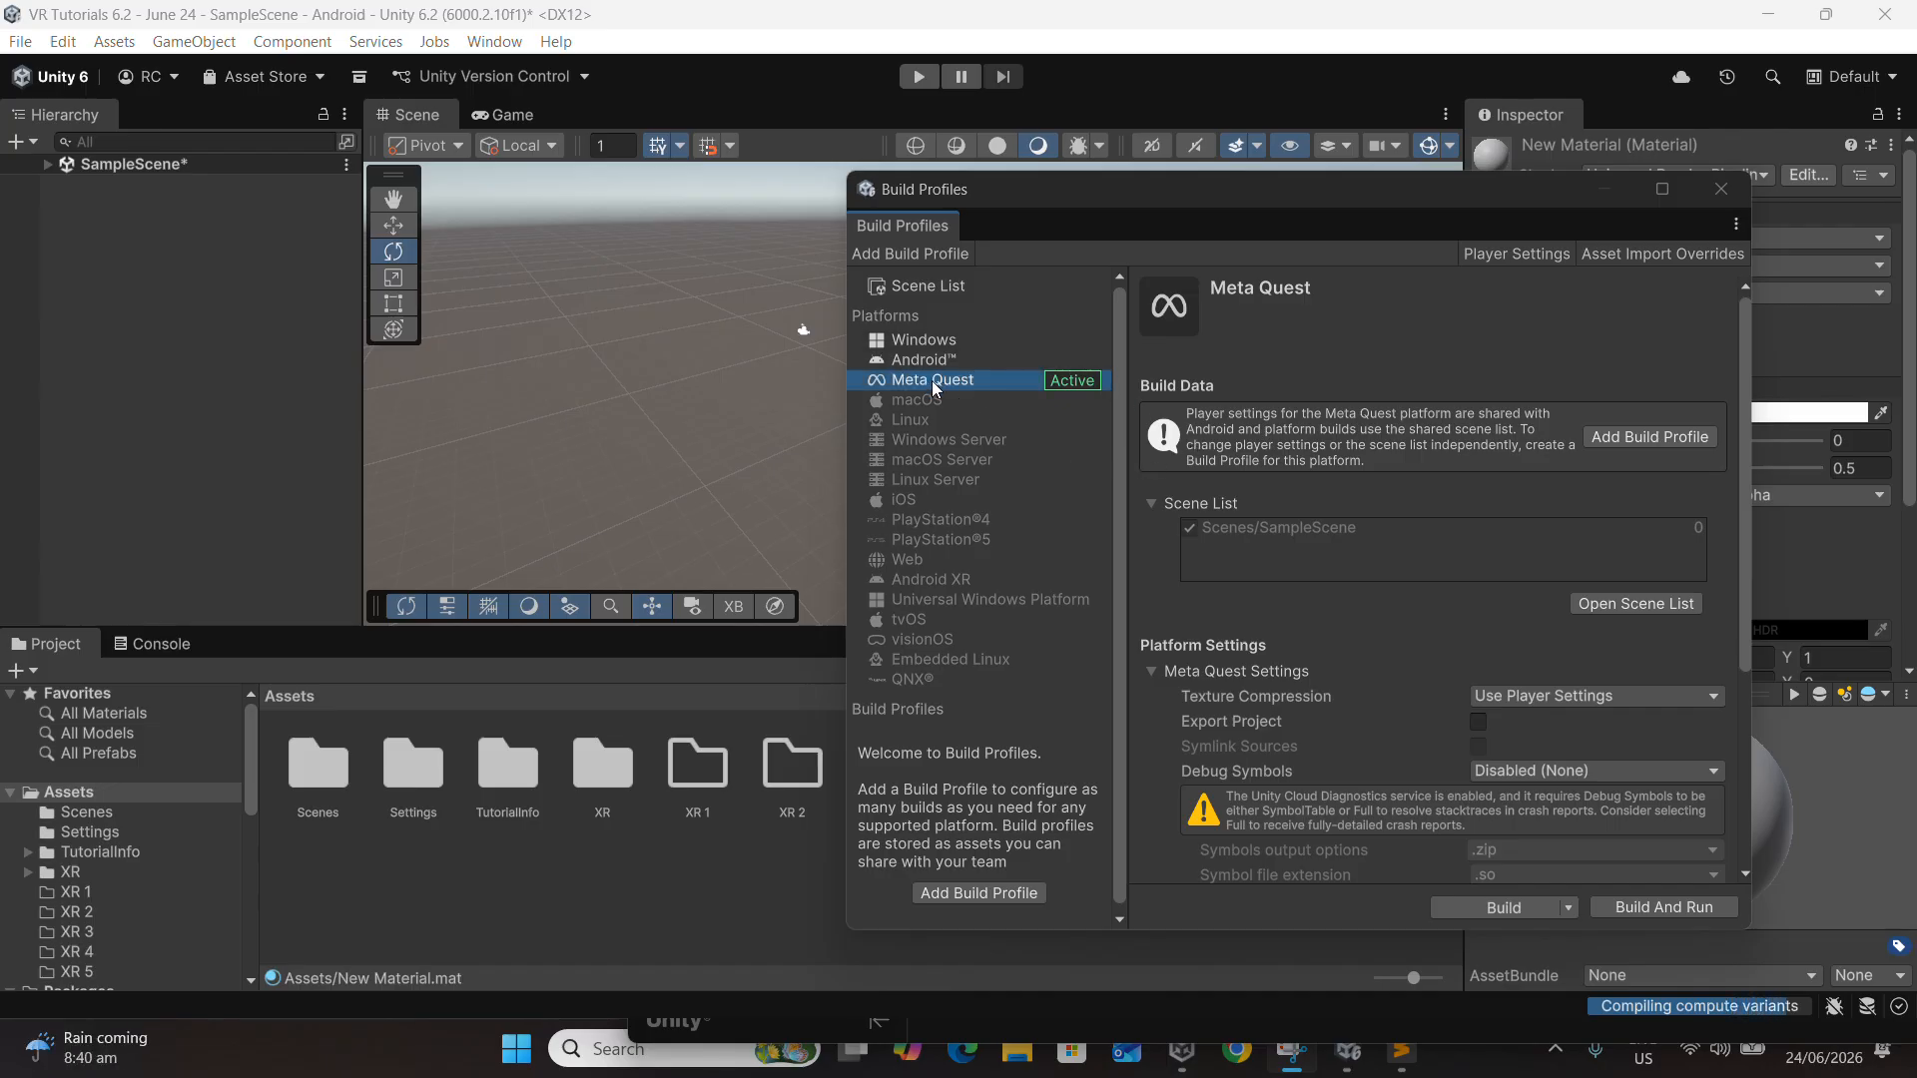
{"action": "scroll", "coordinate": [1421, 578], "scroll_direction": "down", "scroll_amount": 3}
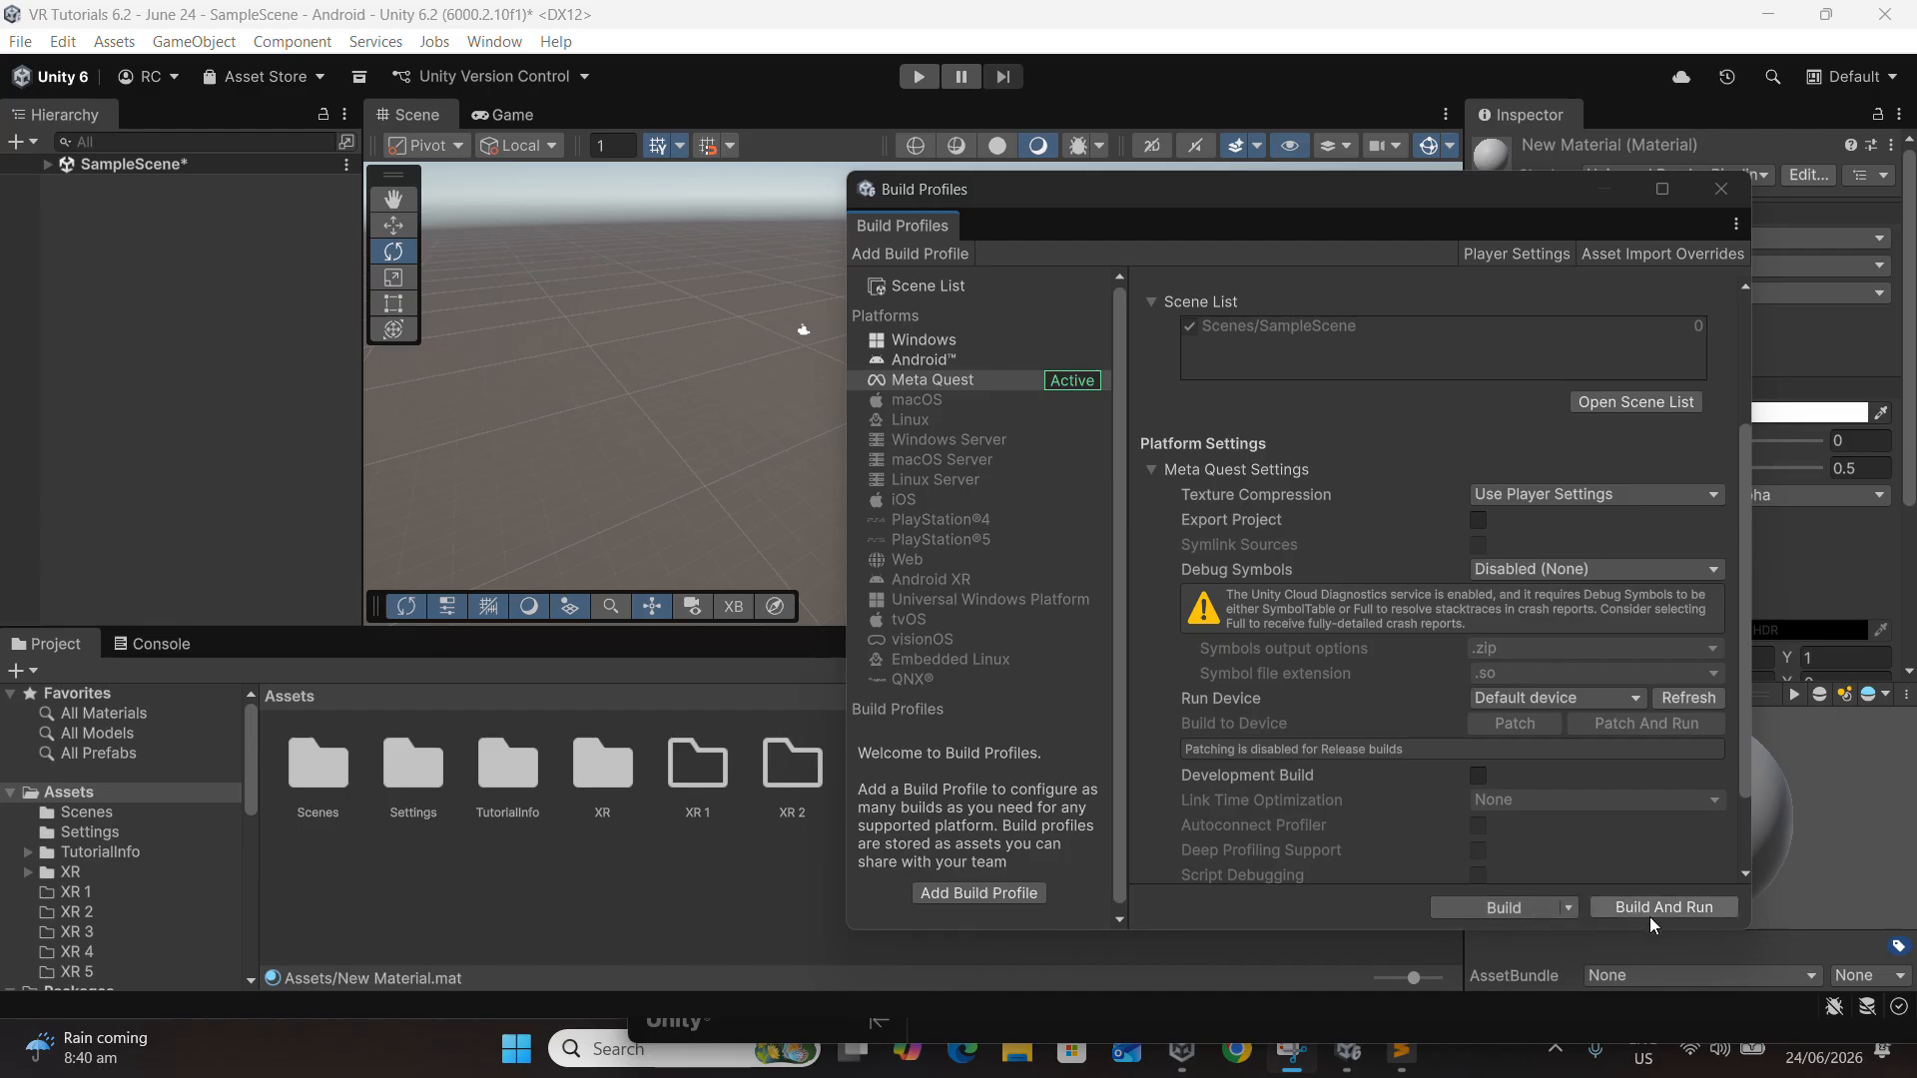
{"action": "left_click", "coordinate": [1545, 697]}
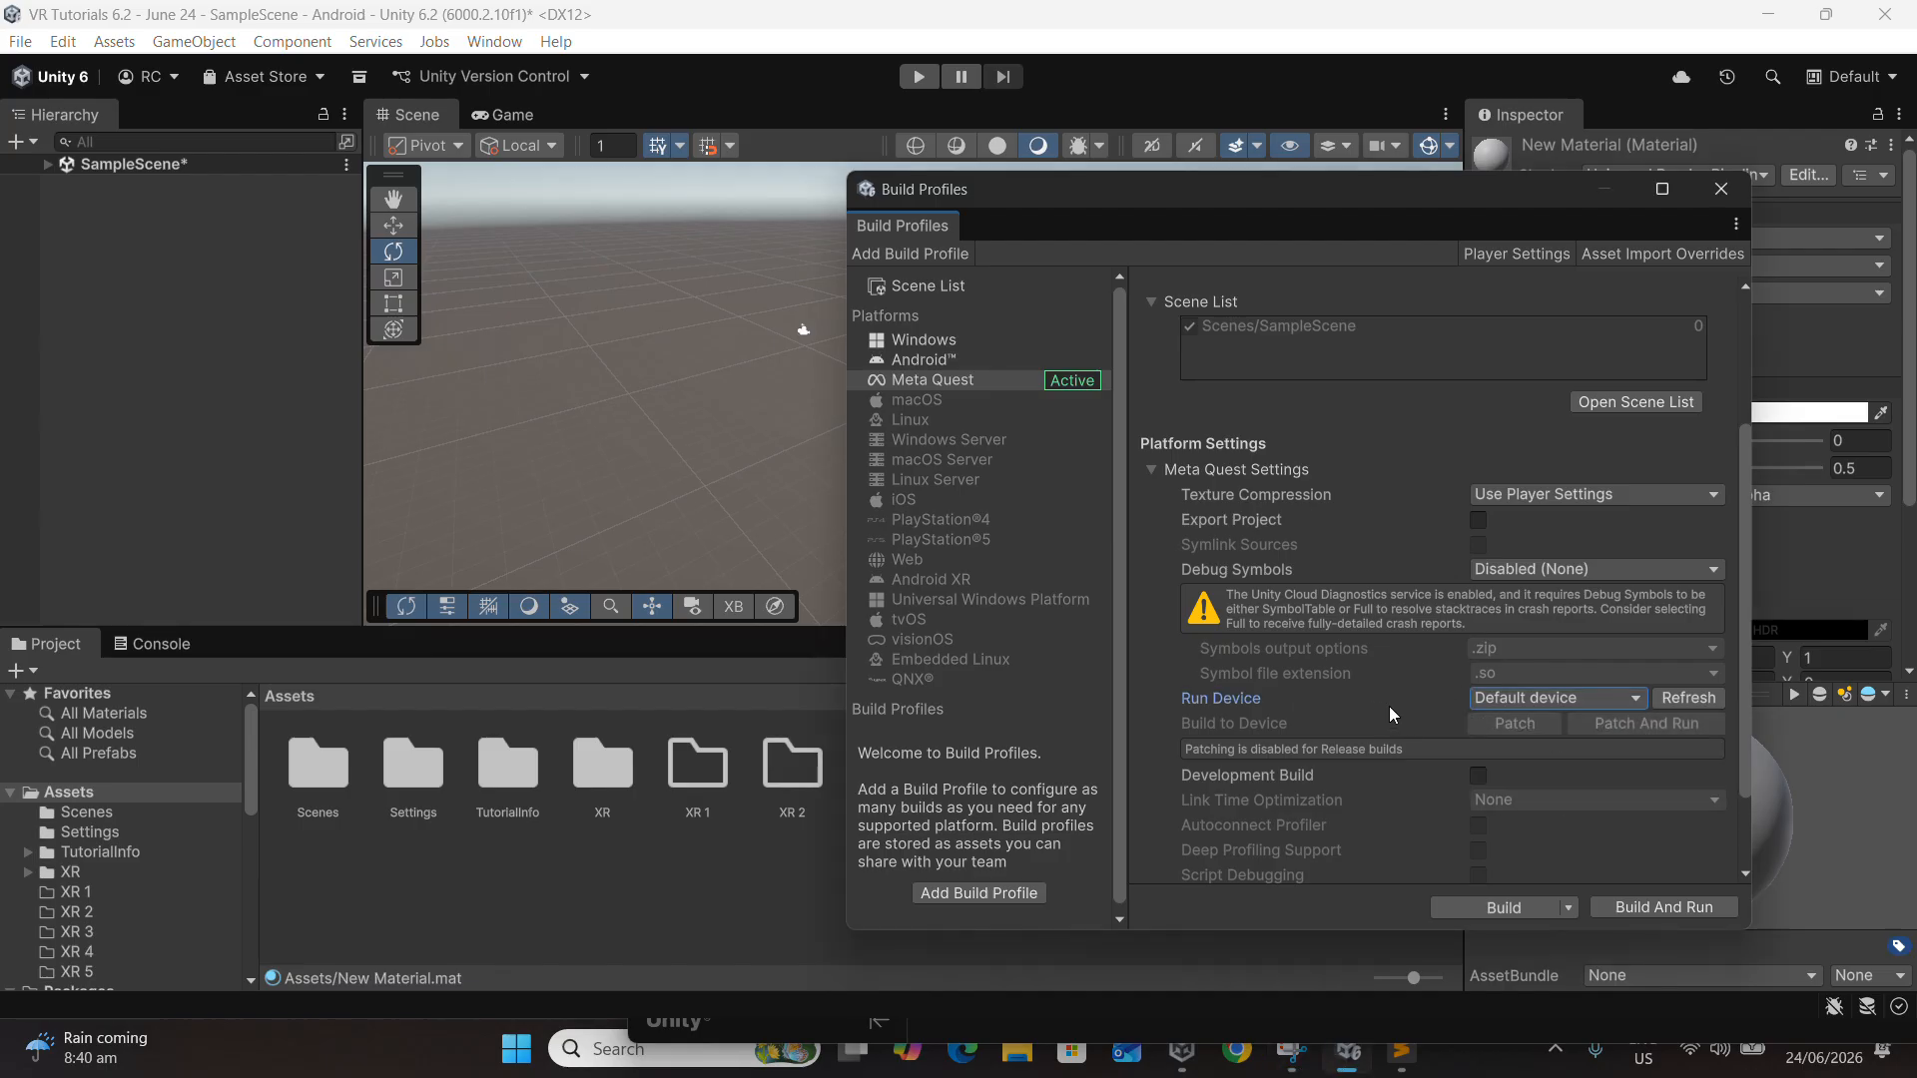
{"action": "left_click", "coordinate": [1727, 190]}
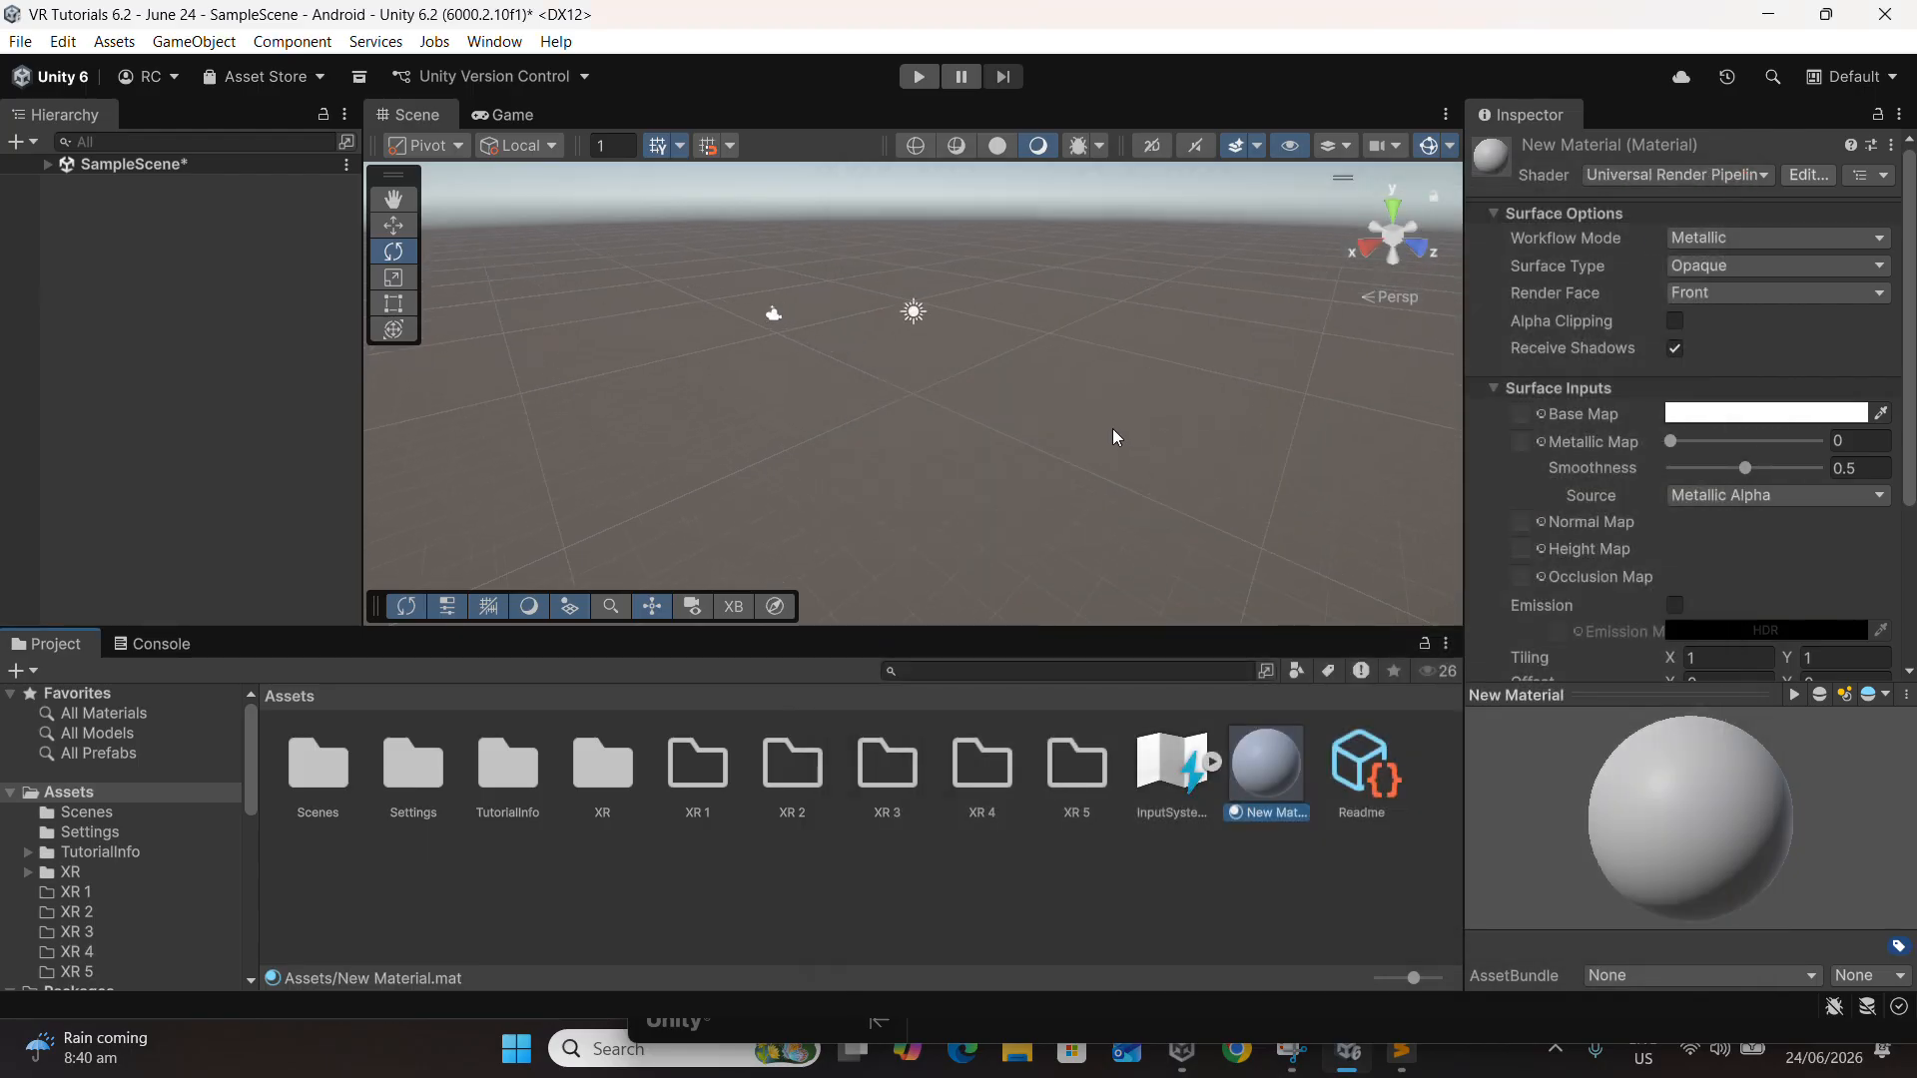
{"action": "middle_click_drag", "start_coordinate": [1112, 428], "coordinate": [1112, 506]}
{"action": "left_click_drag", "start_coordinate": [1112, 505], "coordinate": [1219, 492], "text": "alt"}
{"action": "middle_click_drag", "start_coordinate": [1161, 487], "coordinate": [1206, 513]}
{"action": "left_click_drag", "start_coordinate": [1207, 513], "coordinate": [1138, 509], "text": "alt"}
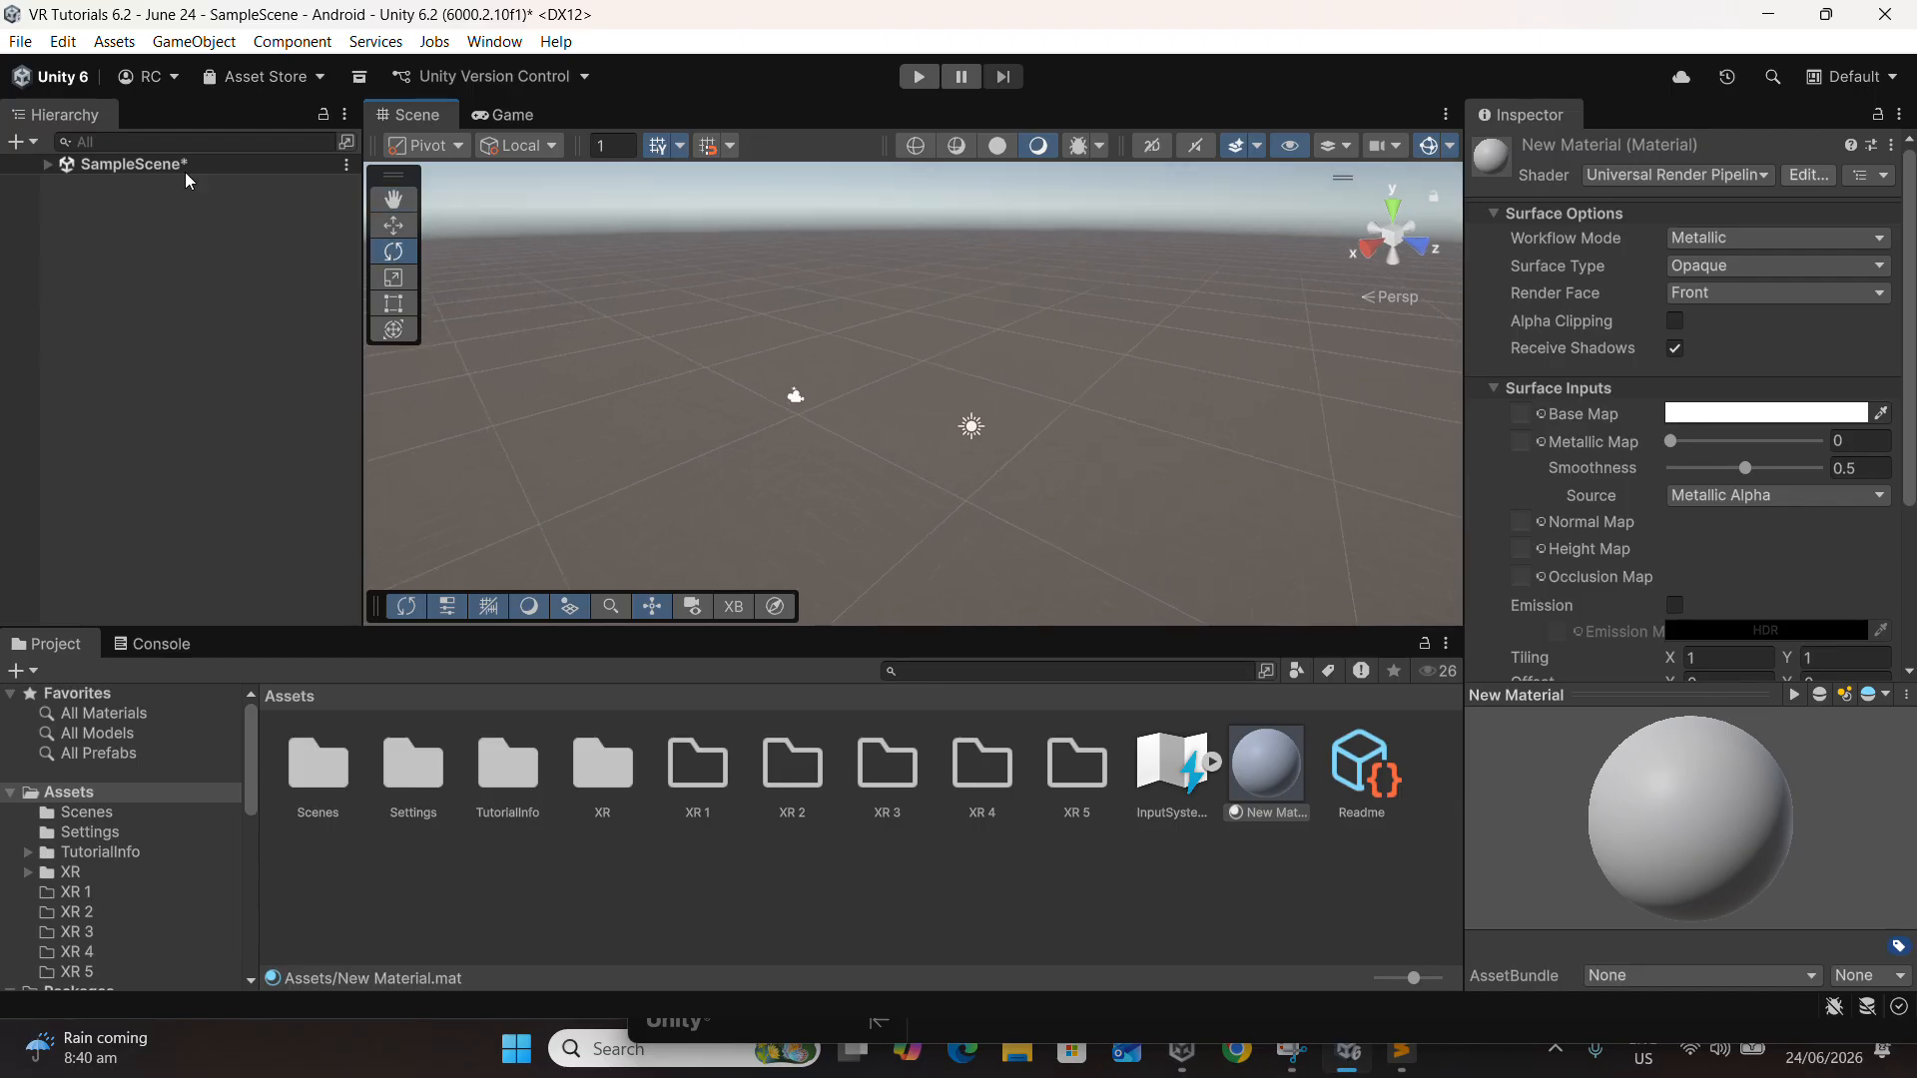
Open the XR Plug-in Management section of the Project Settings to view the plug-in providers for Android and Meta Quest
{"action": "left_click", "coordinate": [63, 41]}
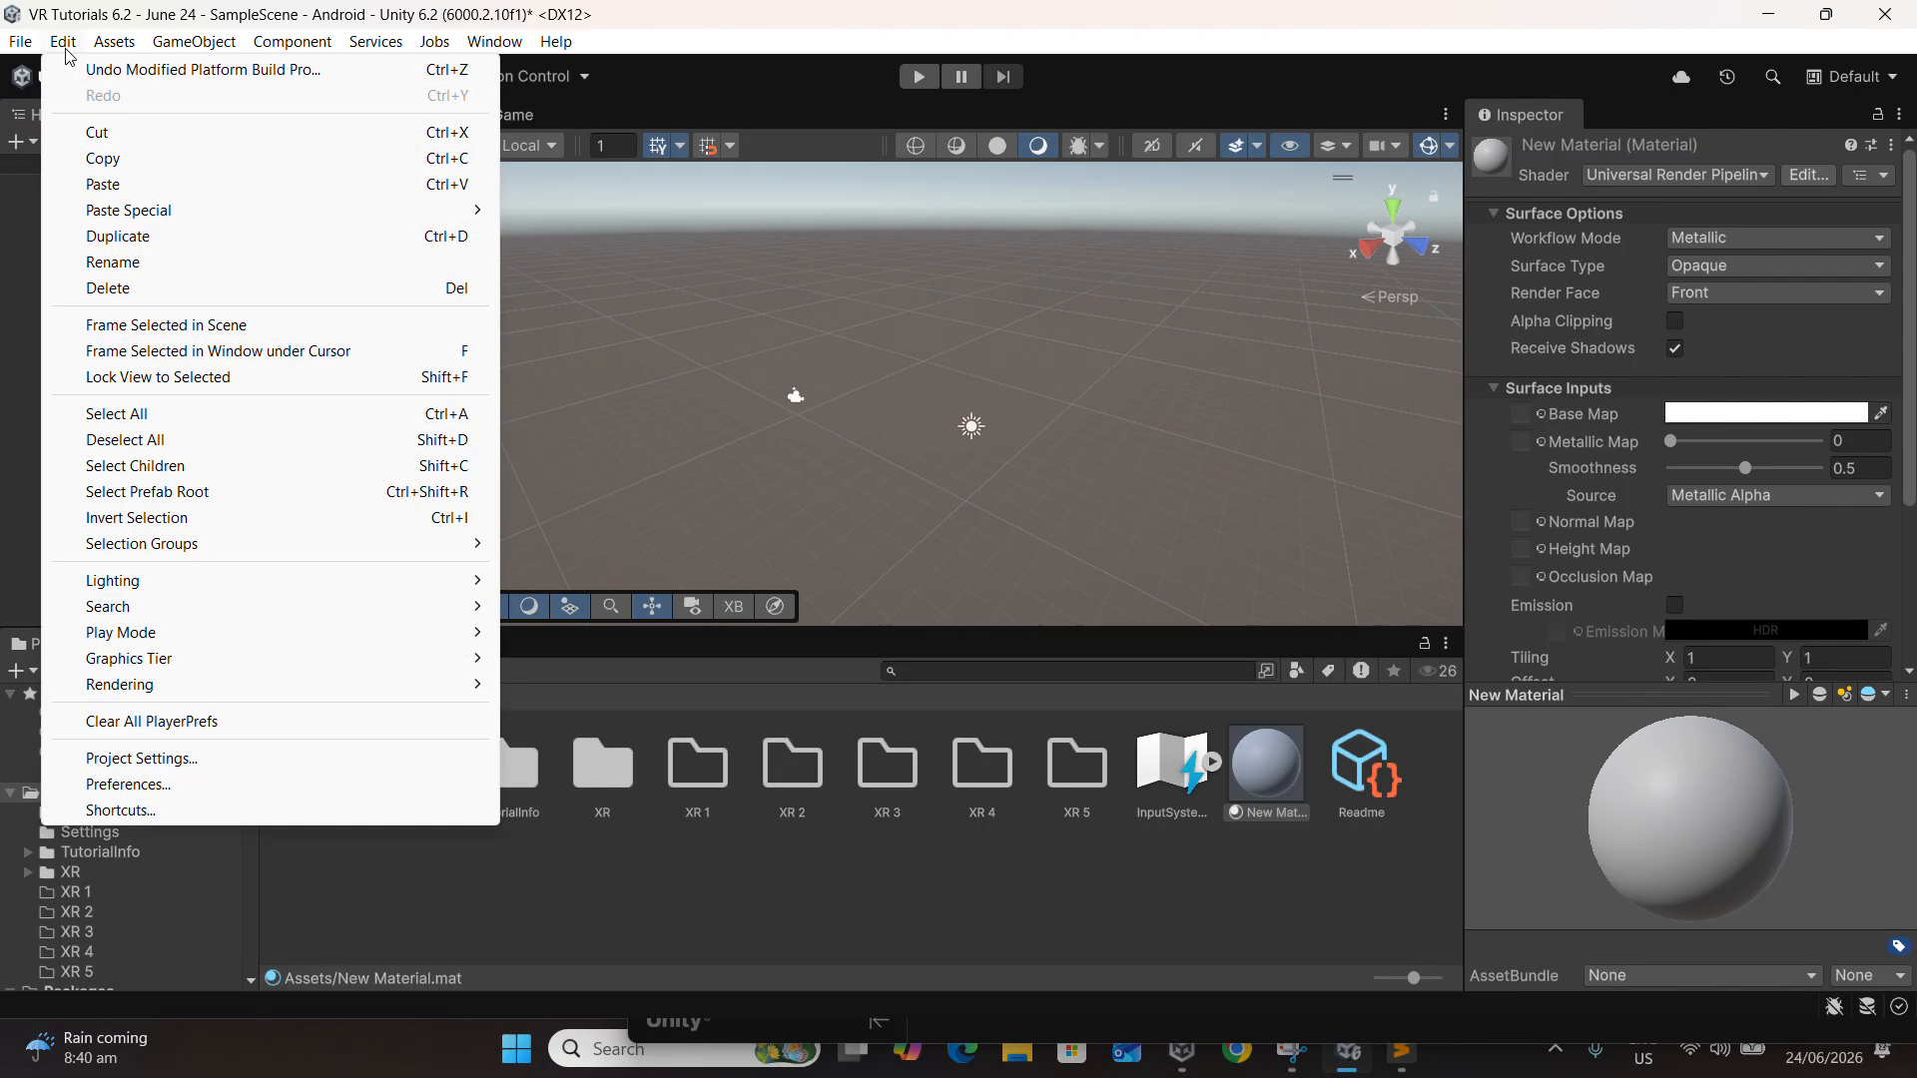
{"action": "left_click", "coordinate": [141, 758]}
{"action": "scroll", "coordinate": [513, 567], "scroll_direction": "down", "scroll_amount": 1}
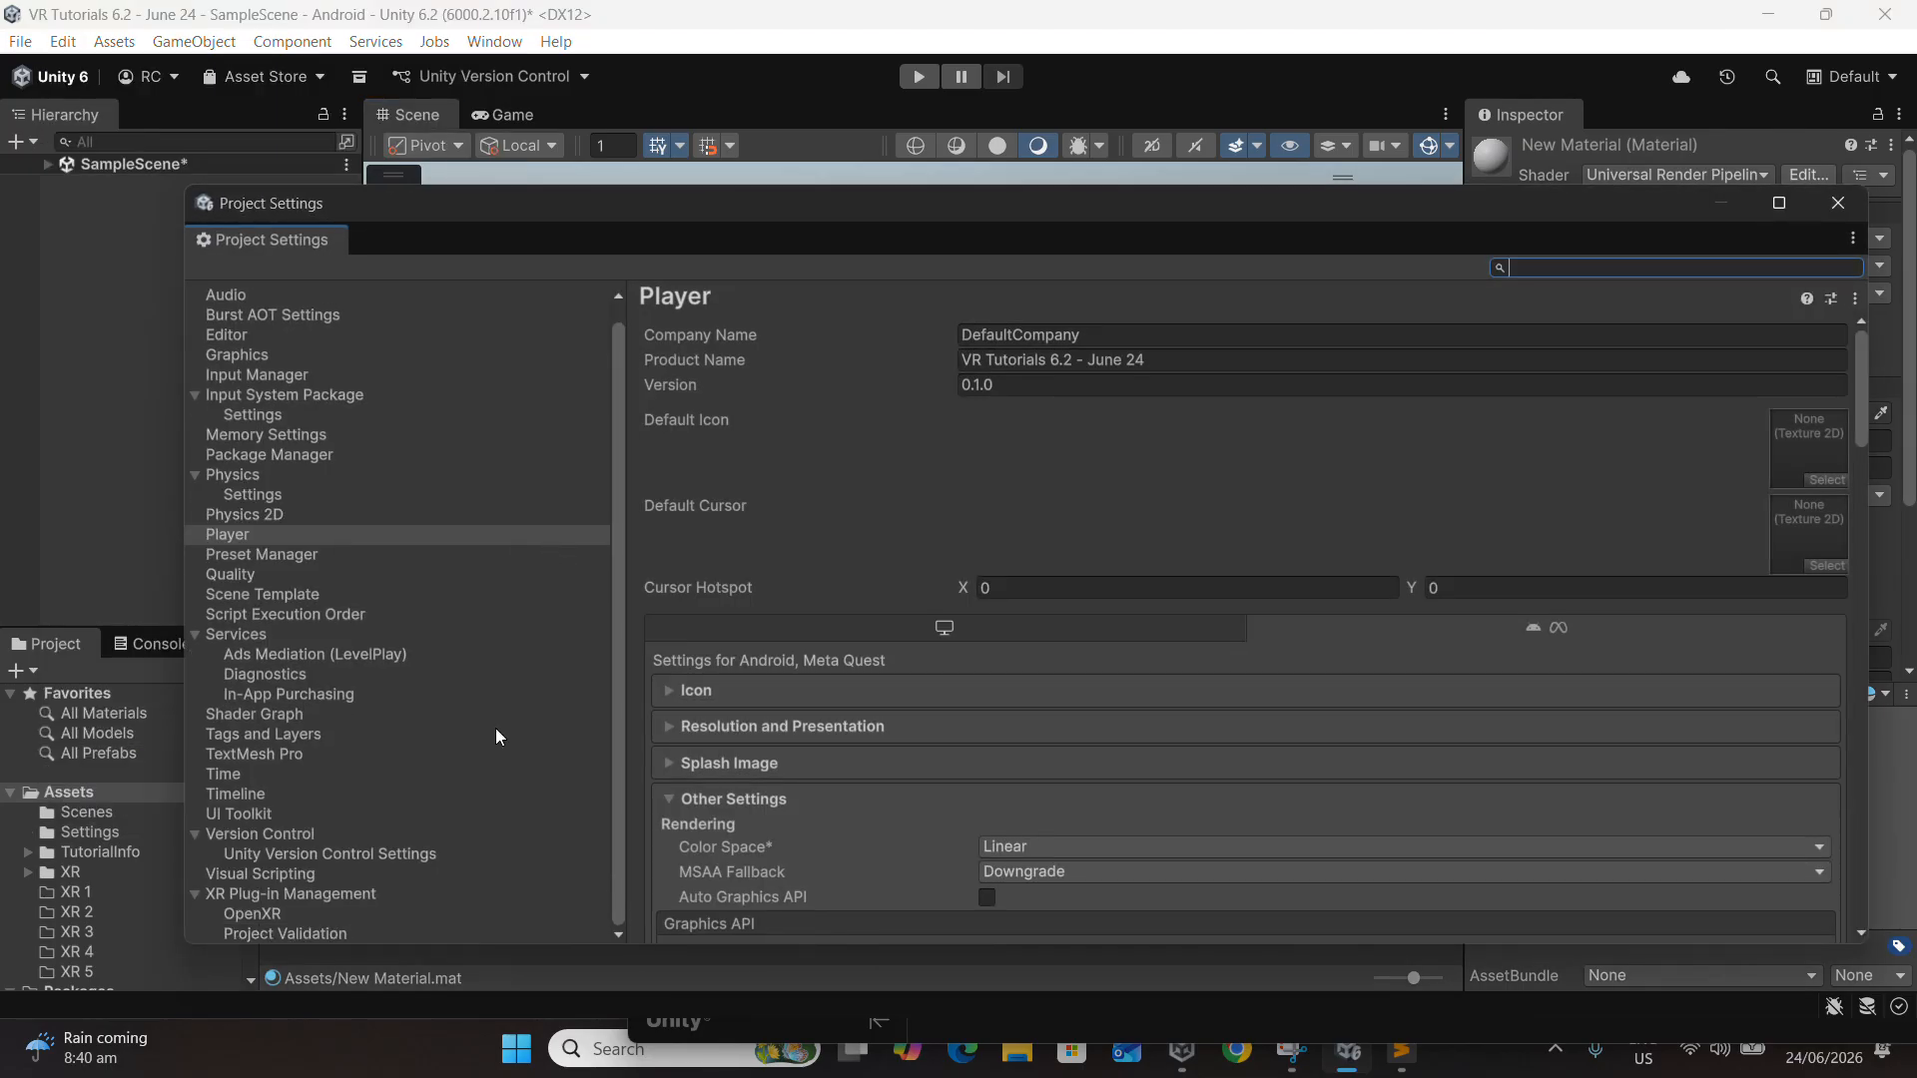
{"action": "left_click", "coordinate": [397, 900]}
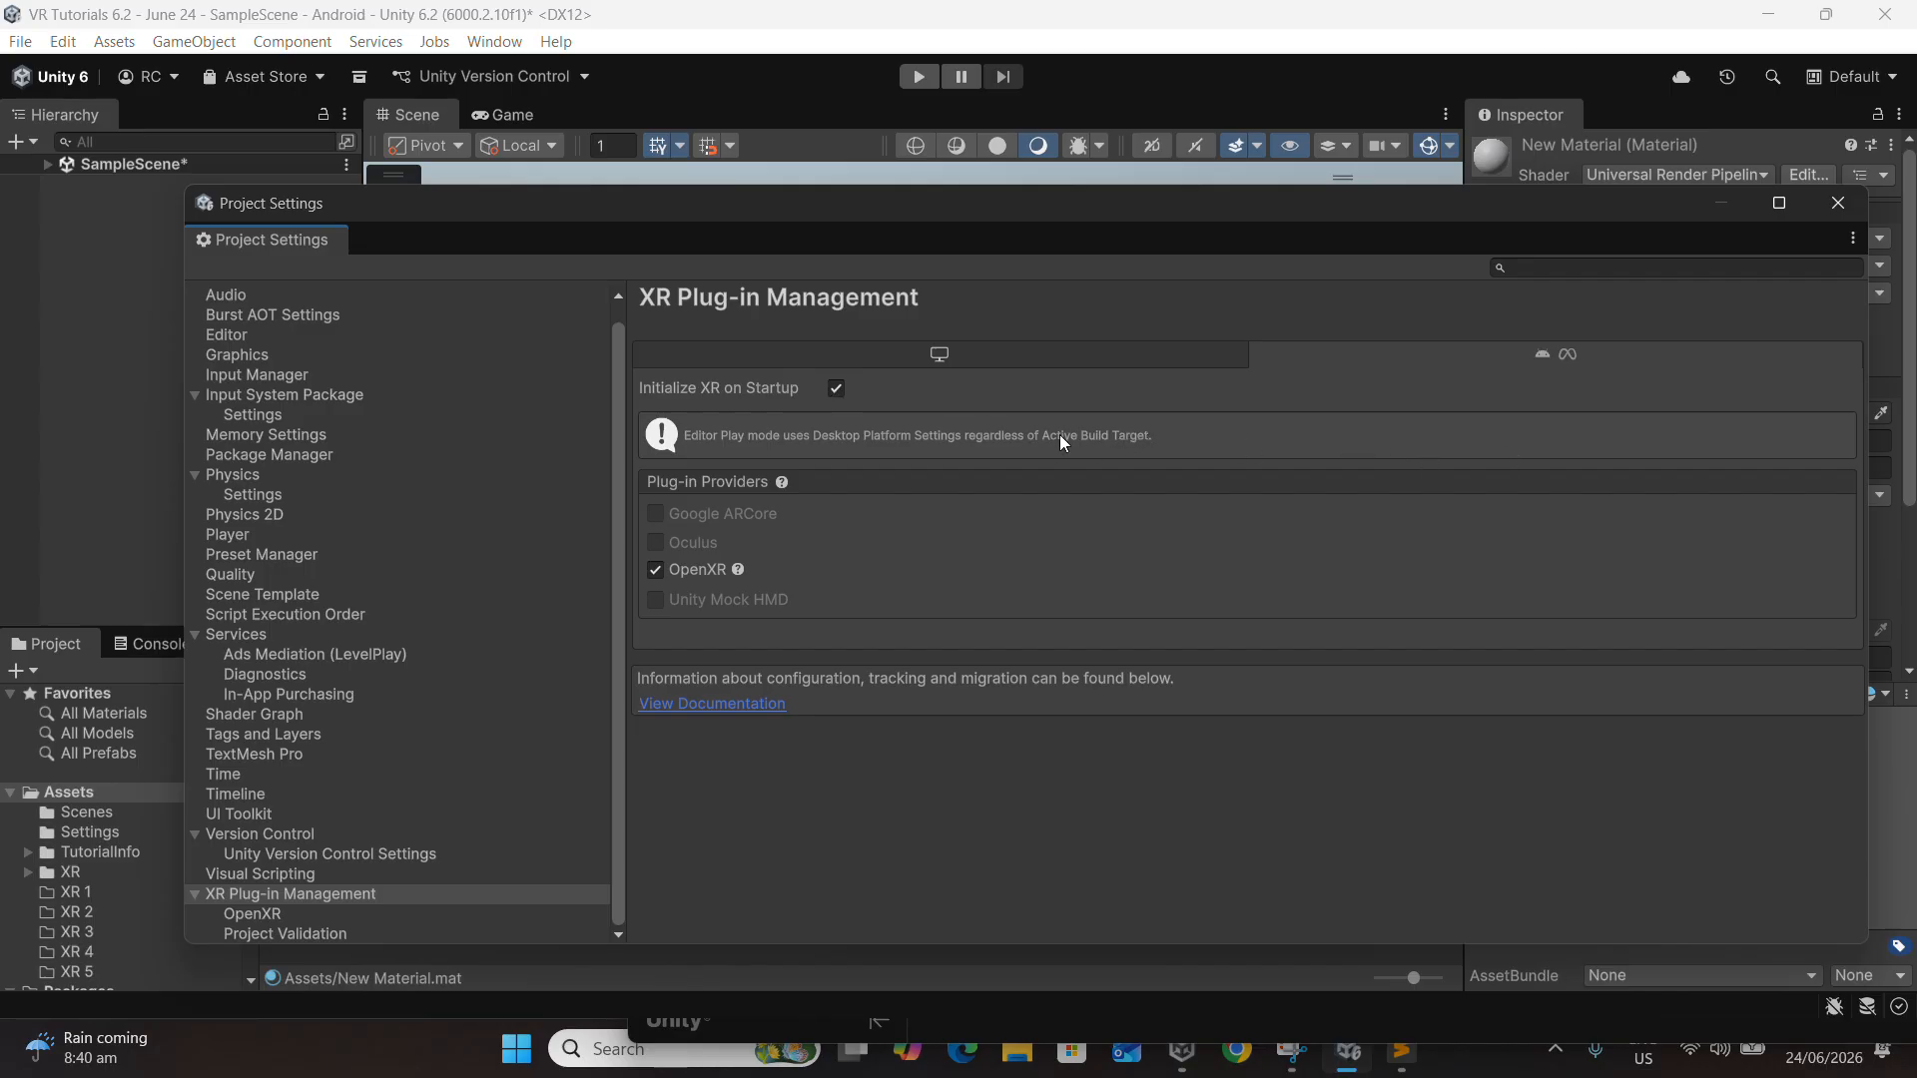
View the details of the XR Plugin Management package among the project's installed packages and close the Package Manager
{"action": "left_click", "coordinate": [495, 42]}
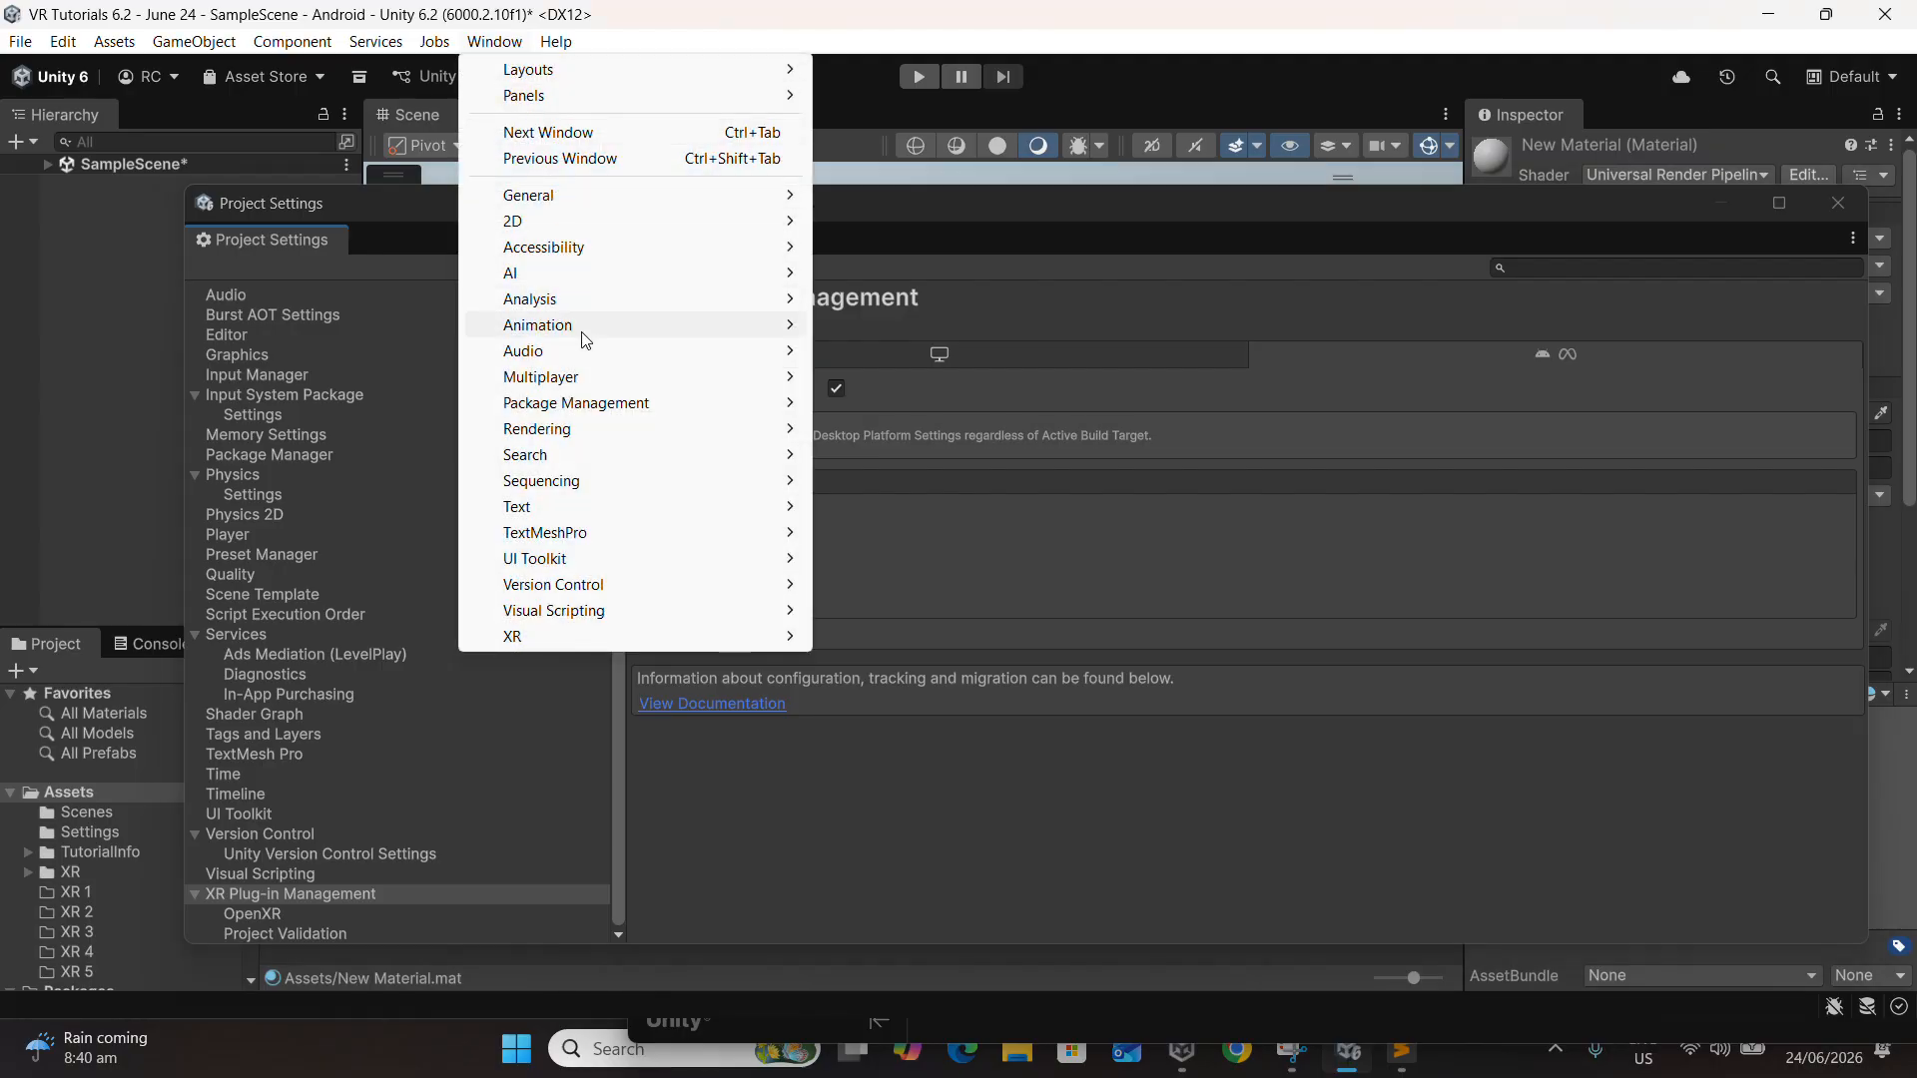
{"action": "mouse_move", "coordinate": [585, 340]}
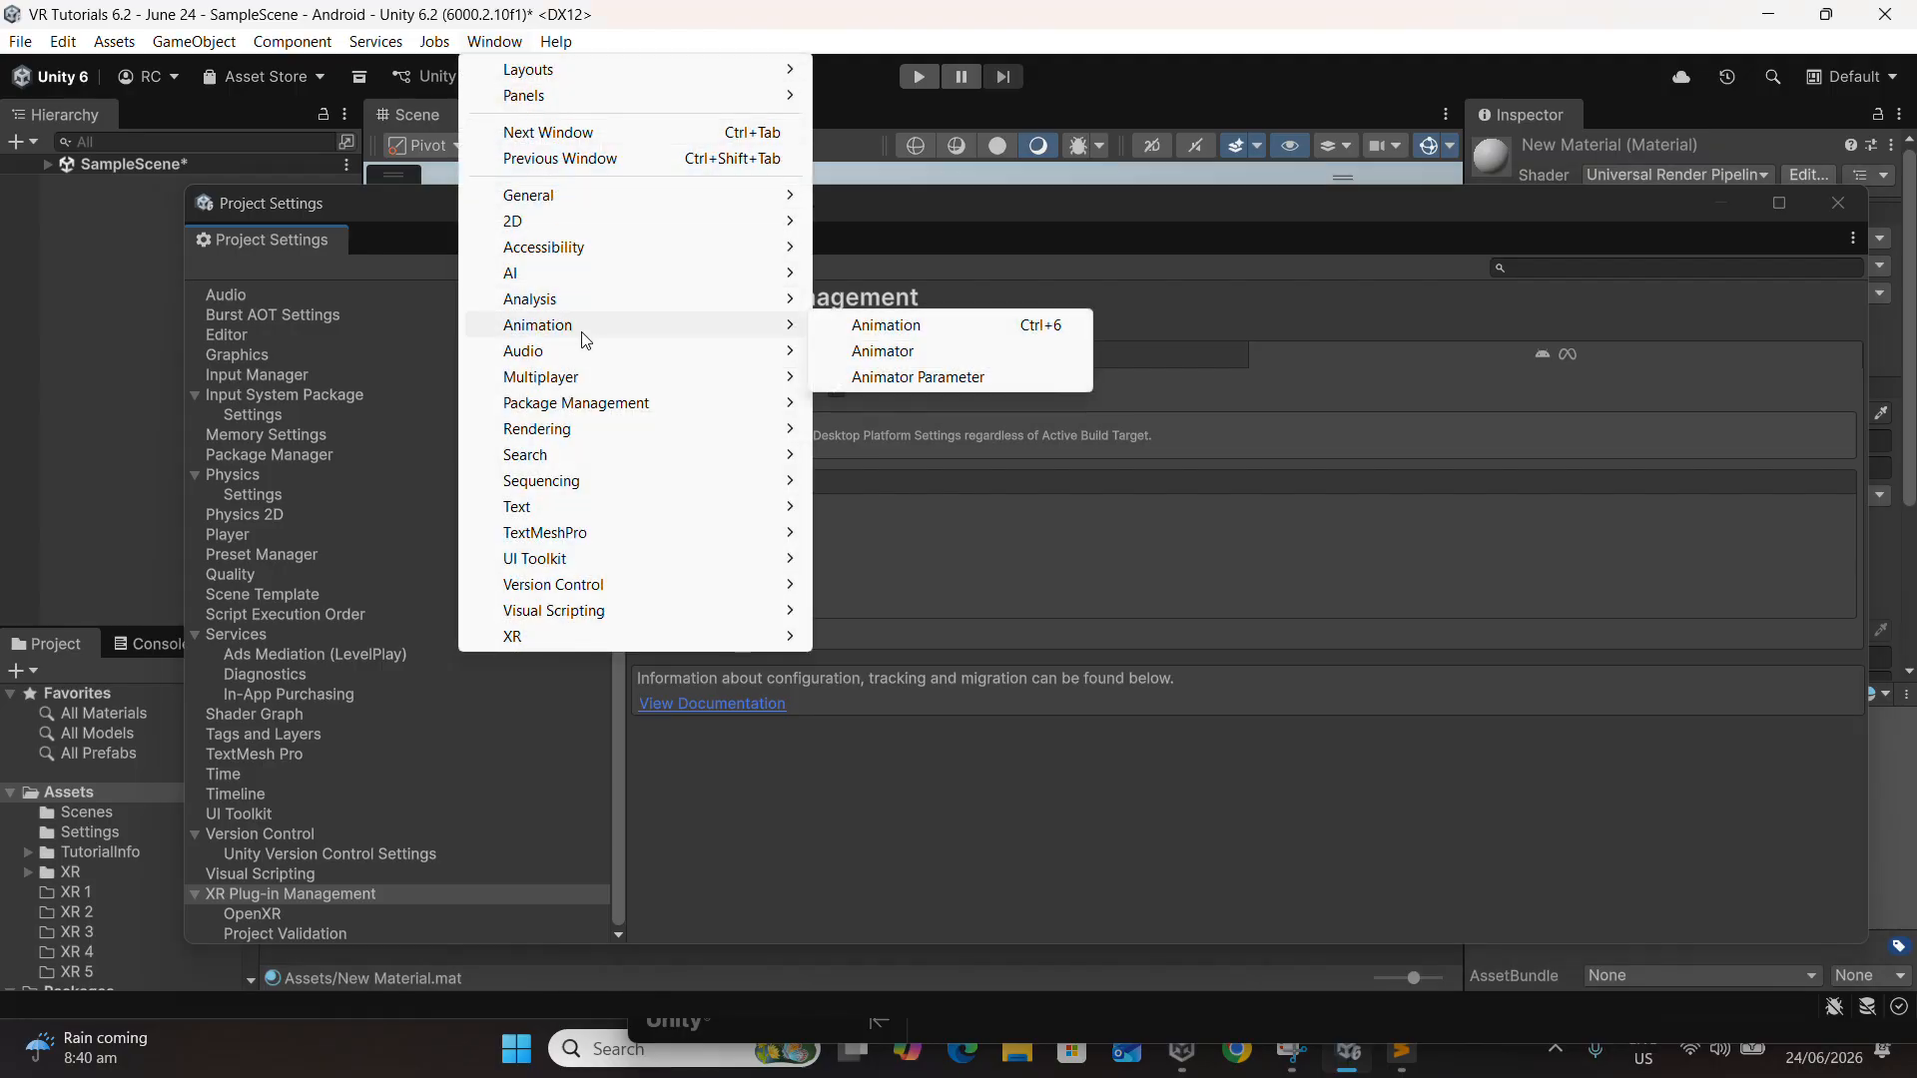
{"action": "mouse_move", "coordinate": [610, 405]}
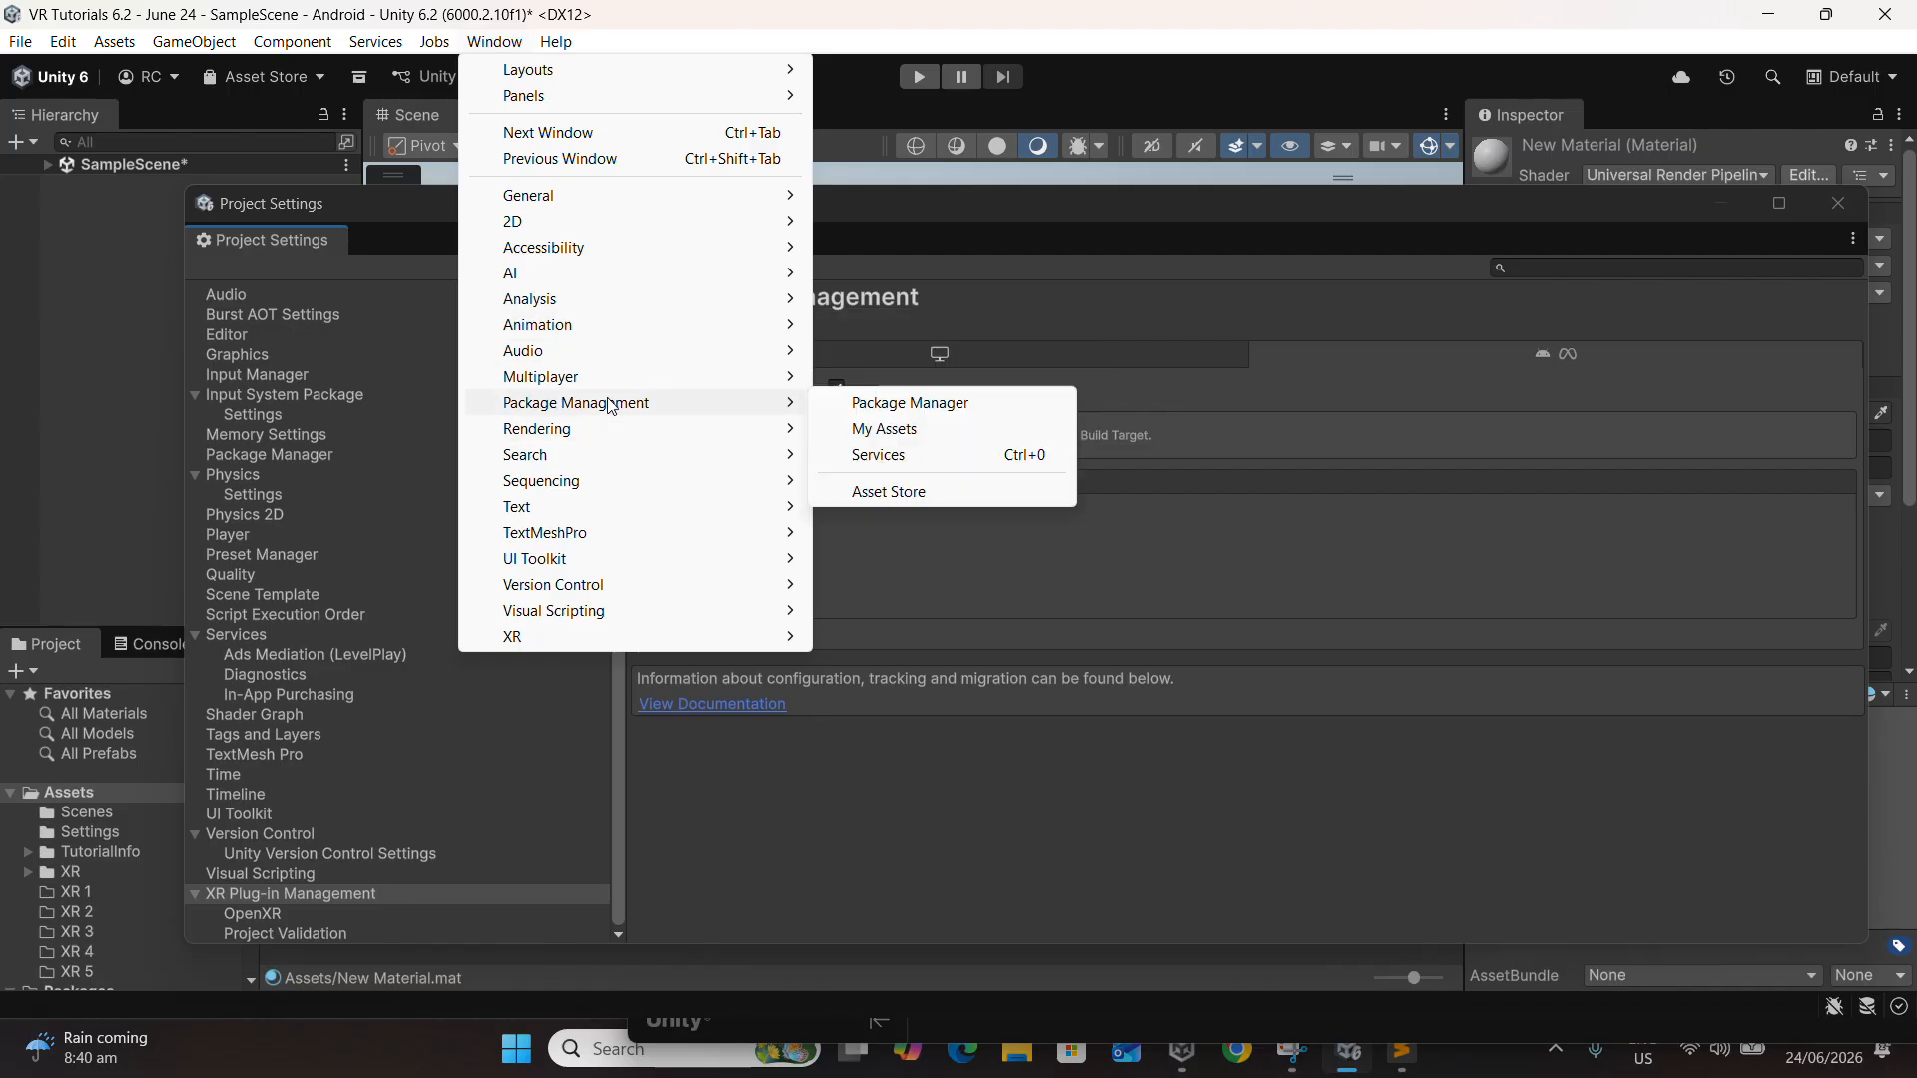
{"action": "left_click", "coordinate": [958, 403]}
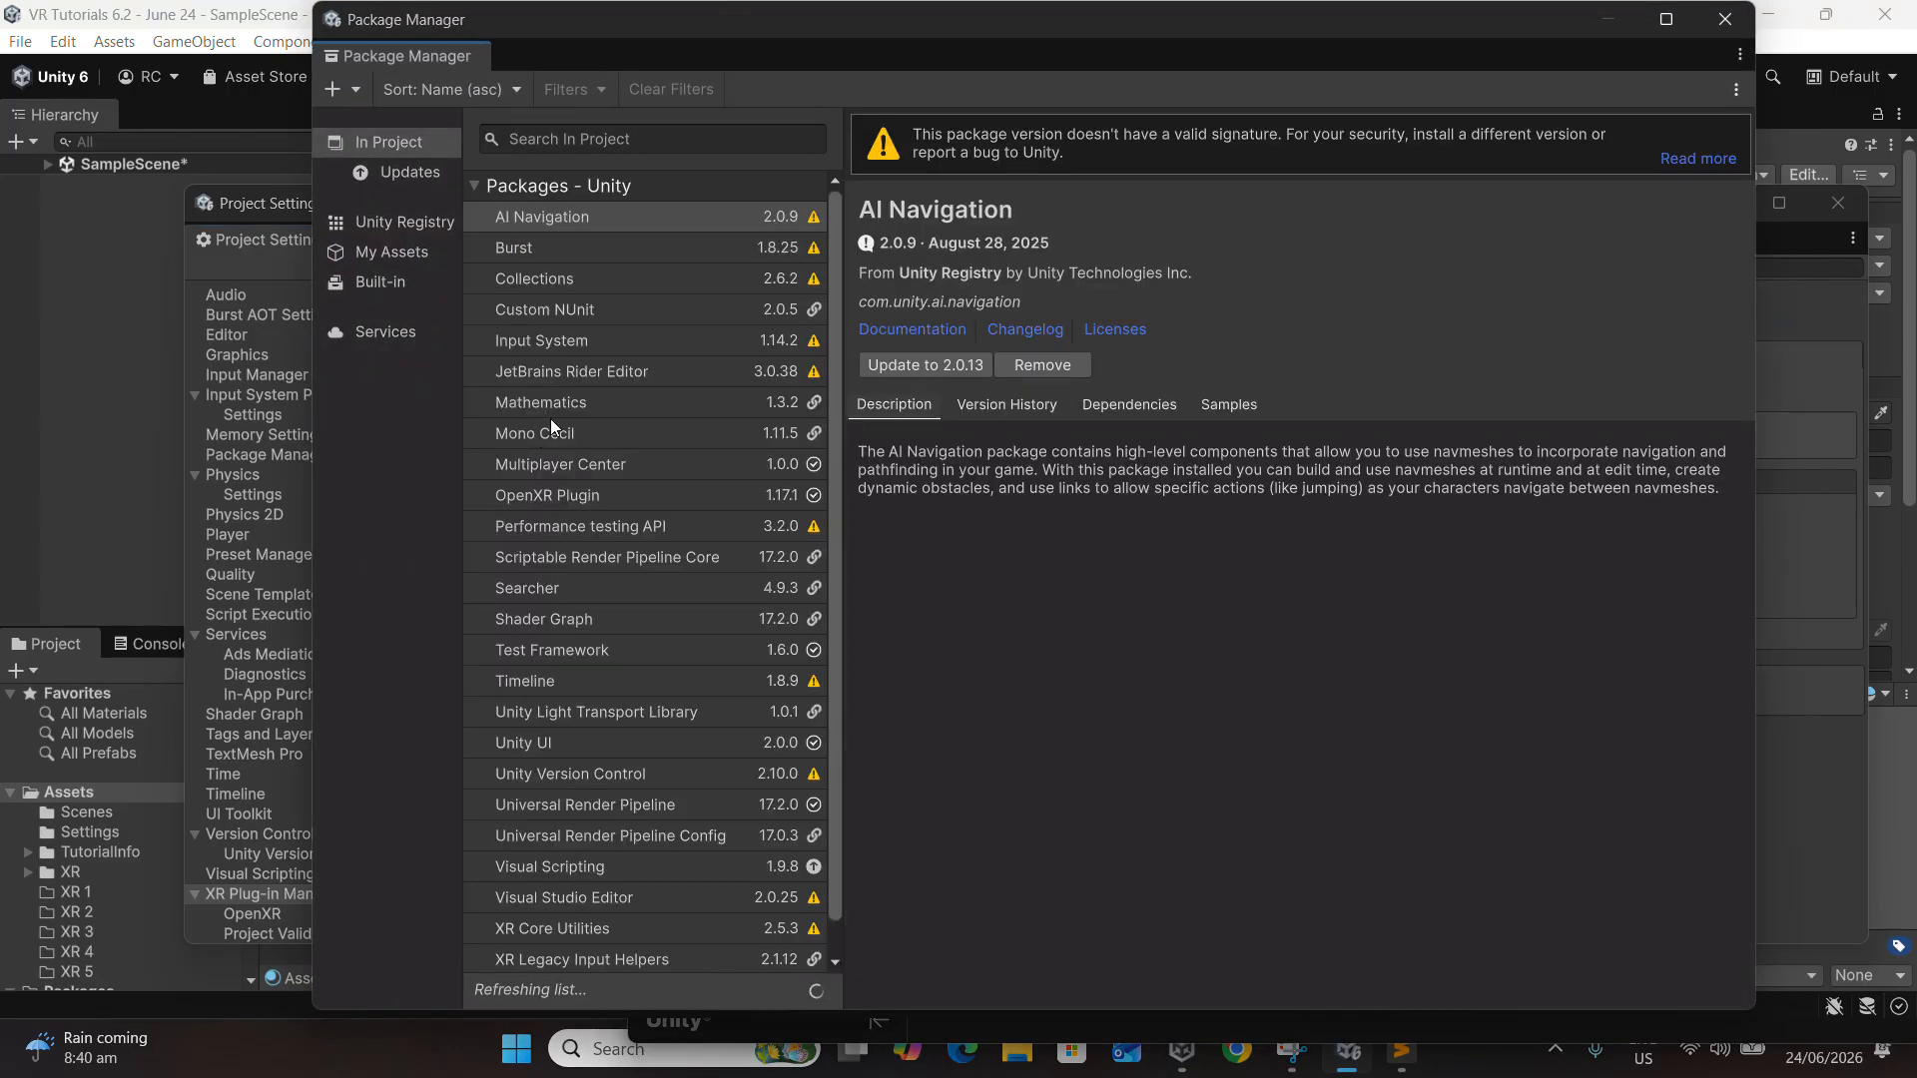
{"action": "scroll", "coordinate": [549, 417], "scroll_direction": "down", "scroll_amount": 1}
{"action": "left_click", "coordinate": [644, 956]}
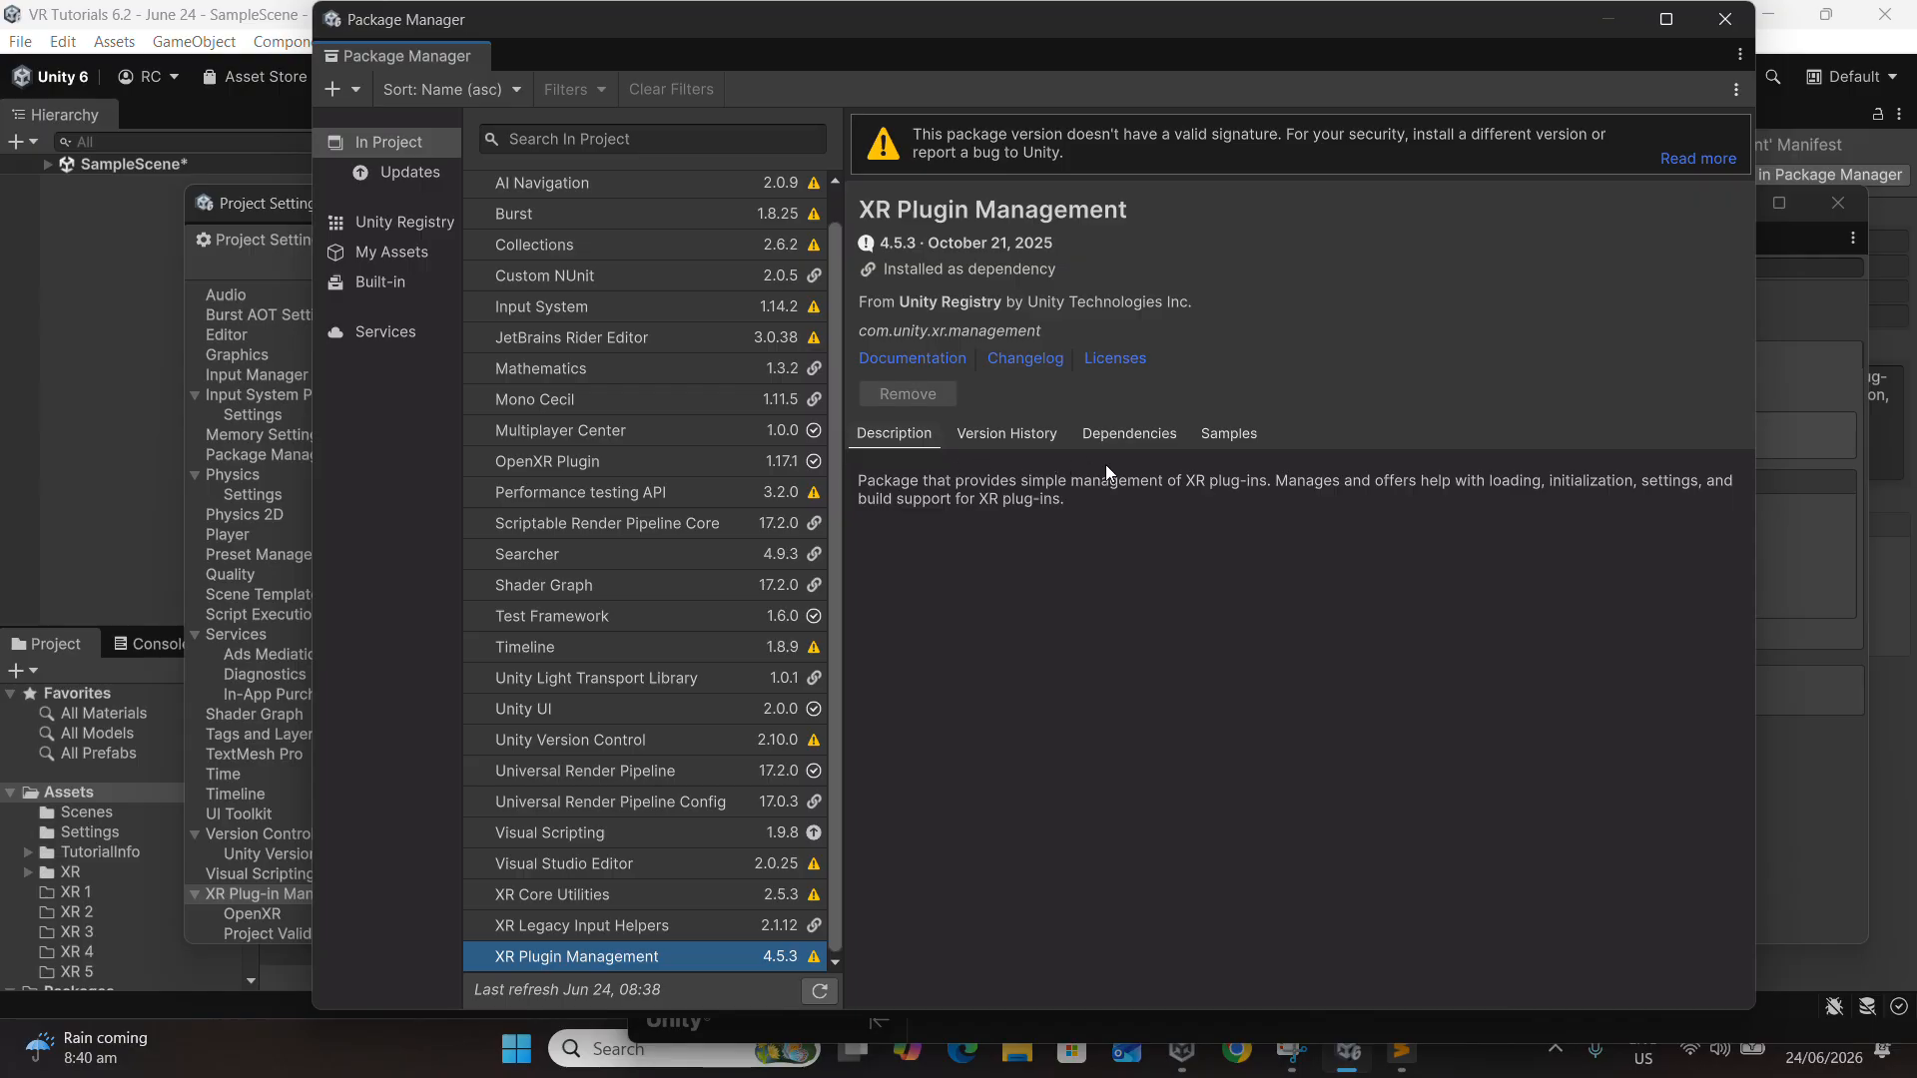
{"action": "left_click", "coordinate": [1723, 19]}
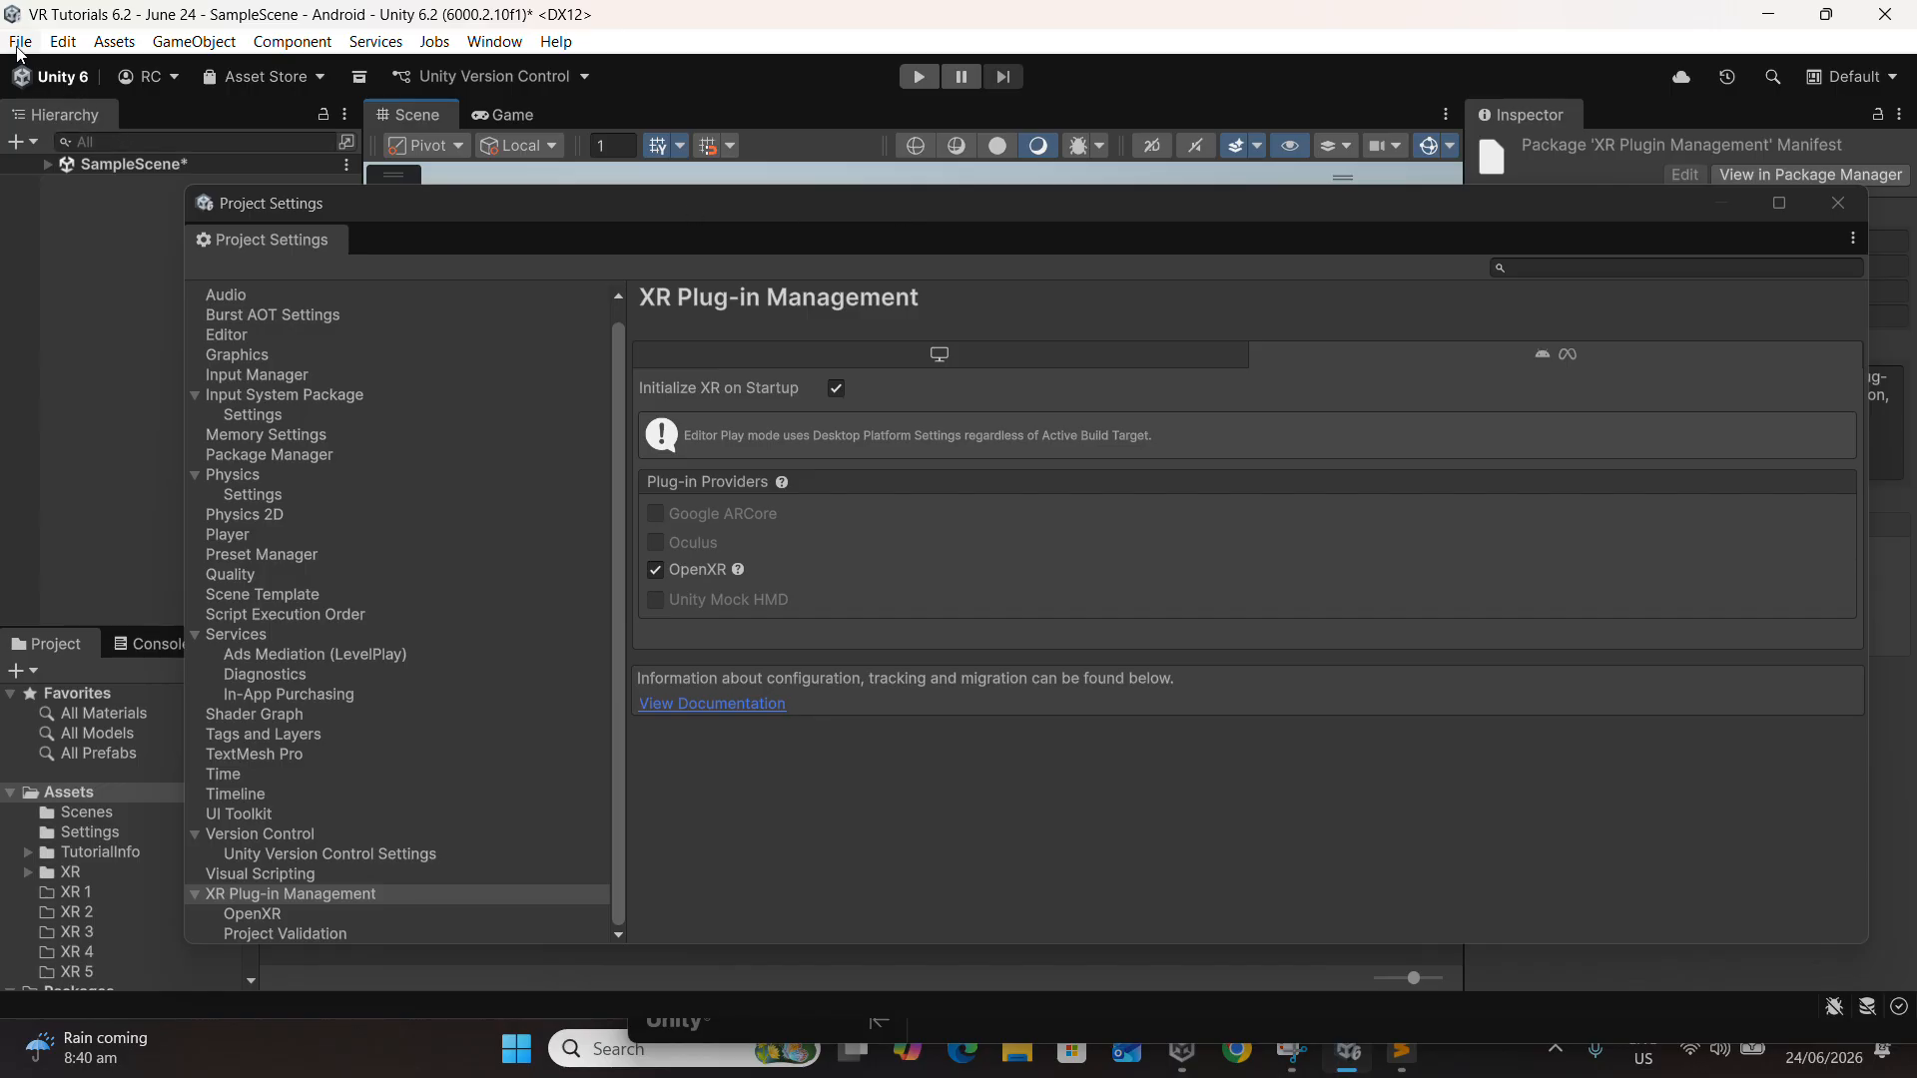
Check which platform is active in the Build Profiles and close them again
{"action": "left_click", "coordinate": [20, 45]}
{"action": "left_click", "coordinate": [60, 332]}
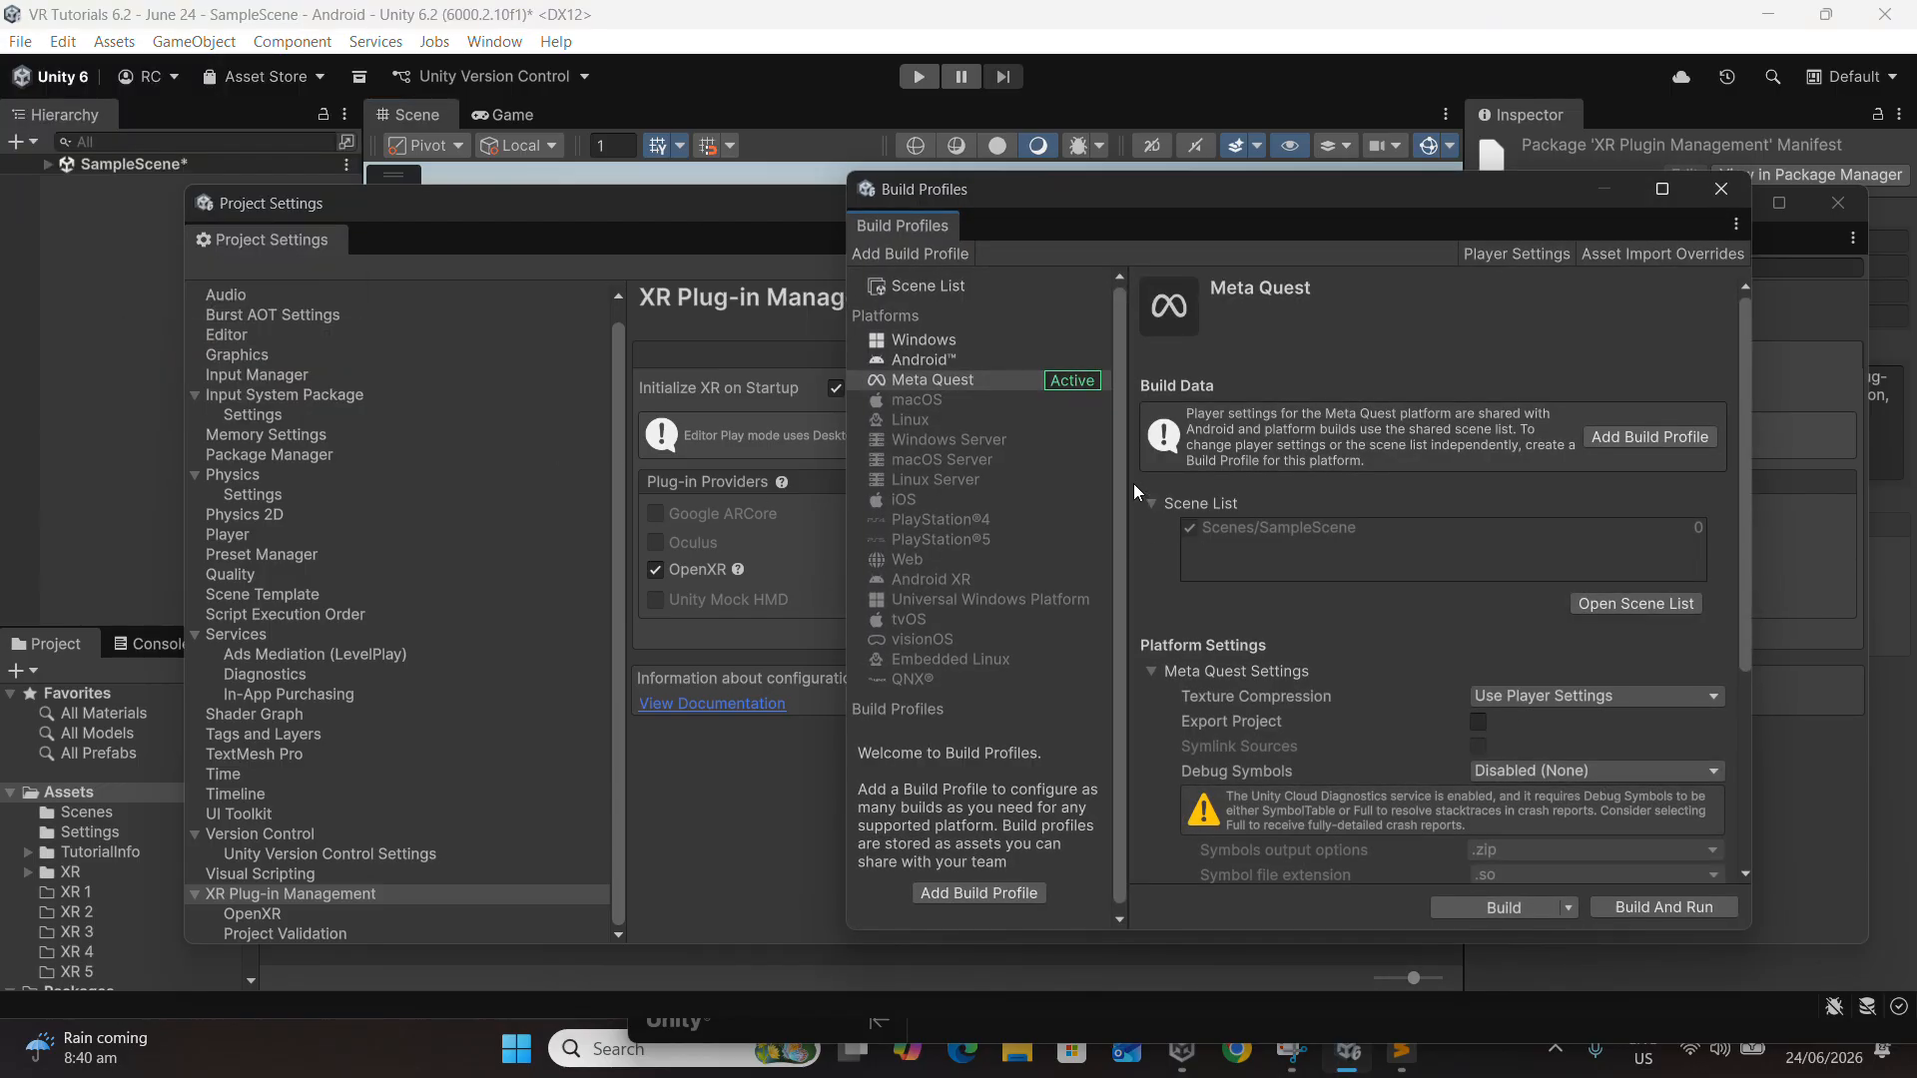
{"action": "left_click", "coordinate": [1721, 188]}
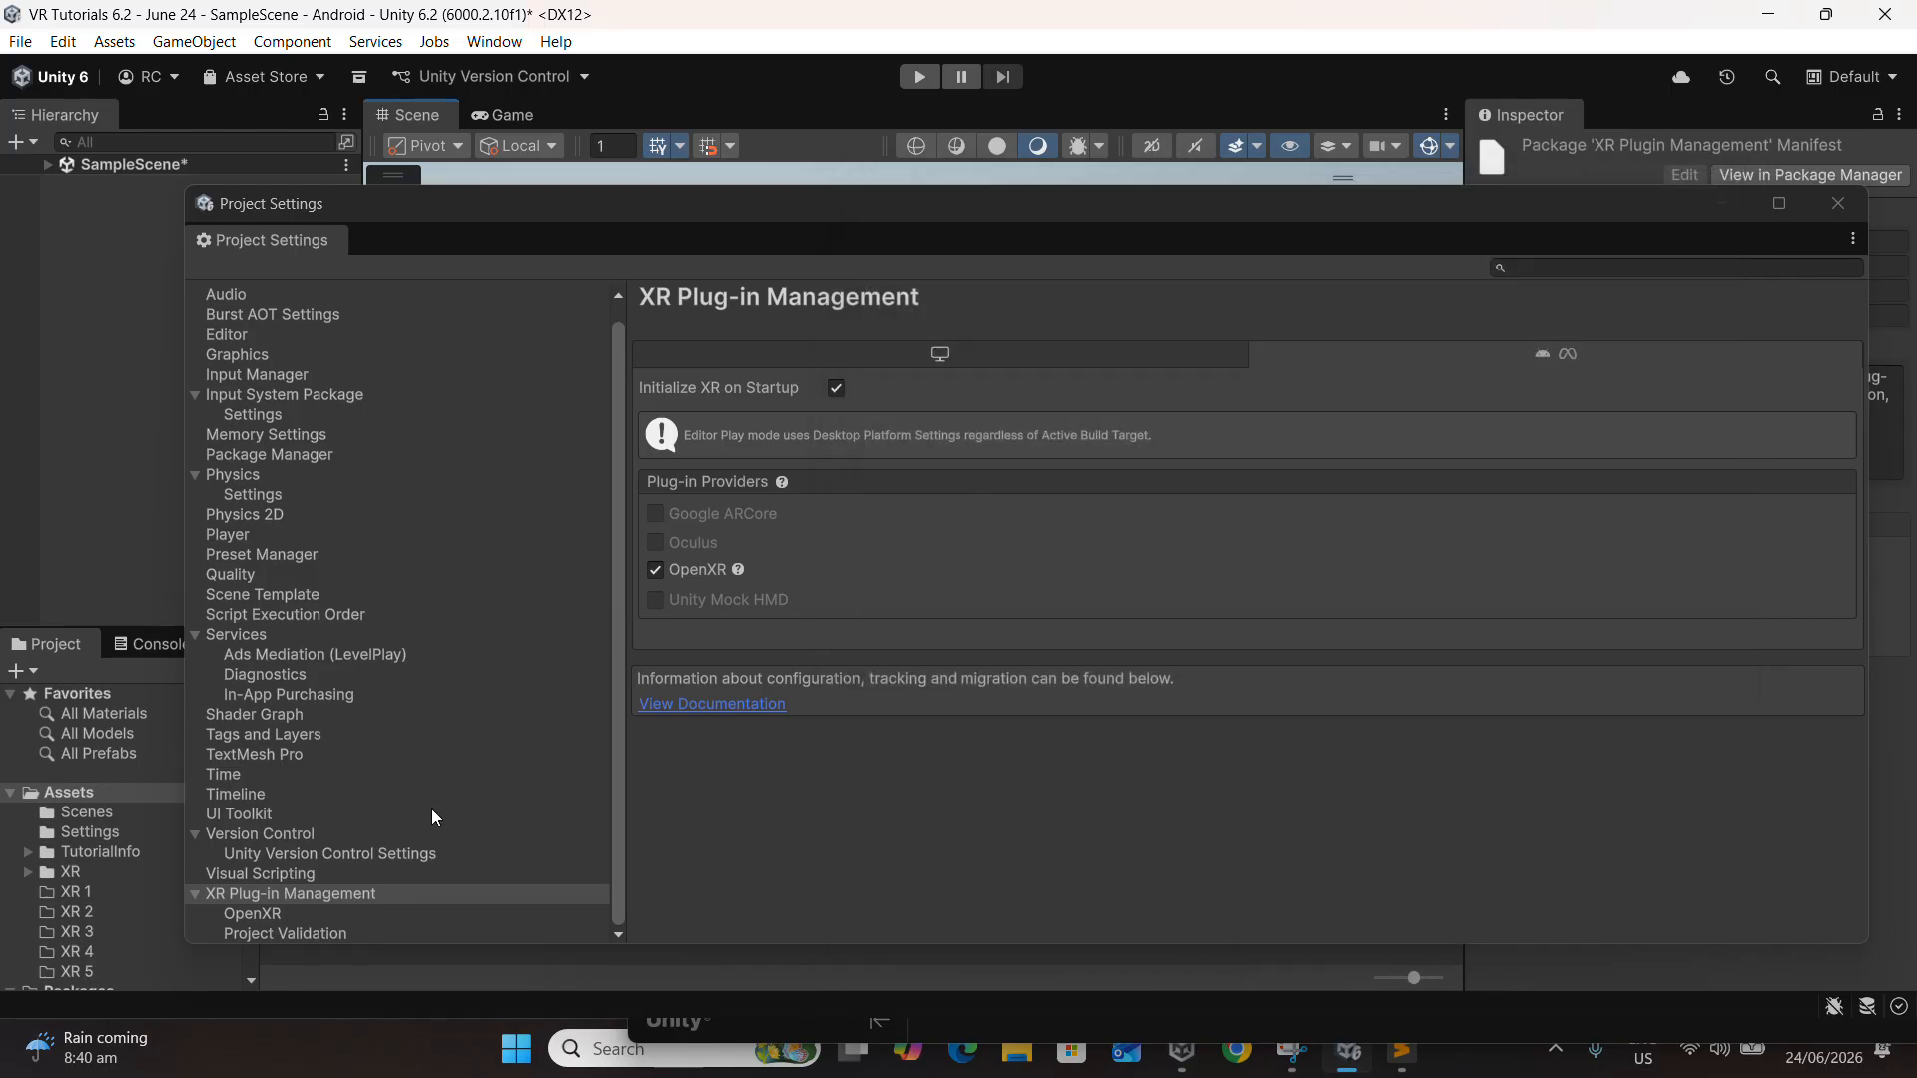
Compare the XR Plug-in Management settings of the desktop platform with those of Android and Meta Quest
{"action": "left_click", "coordinate": [403, 894]}
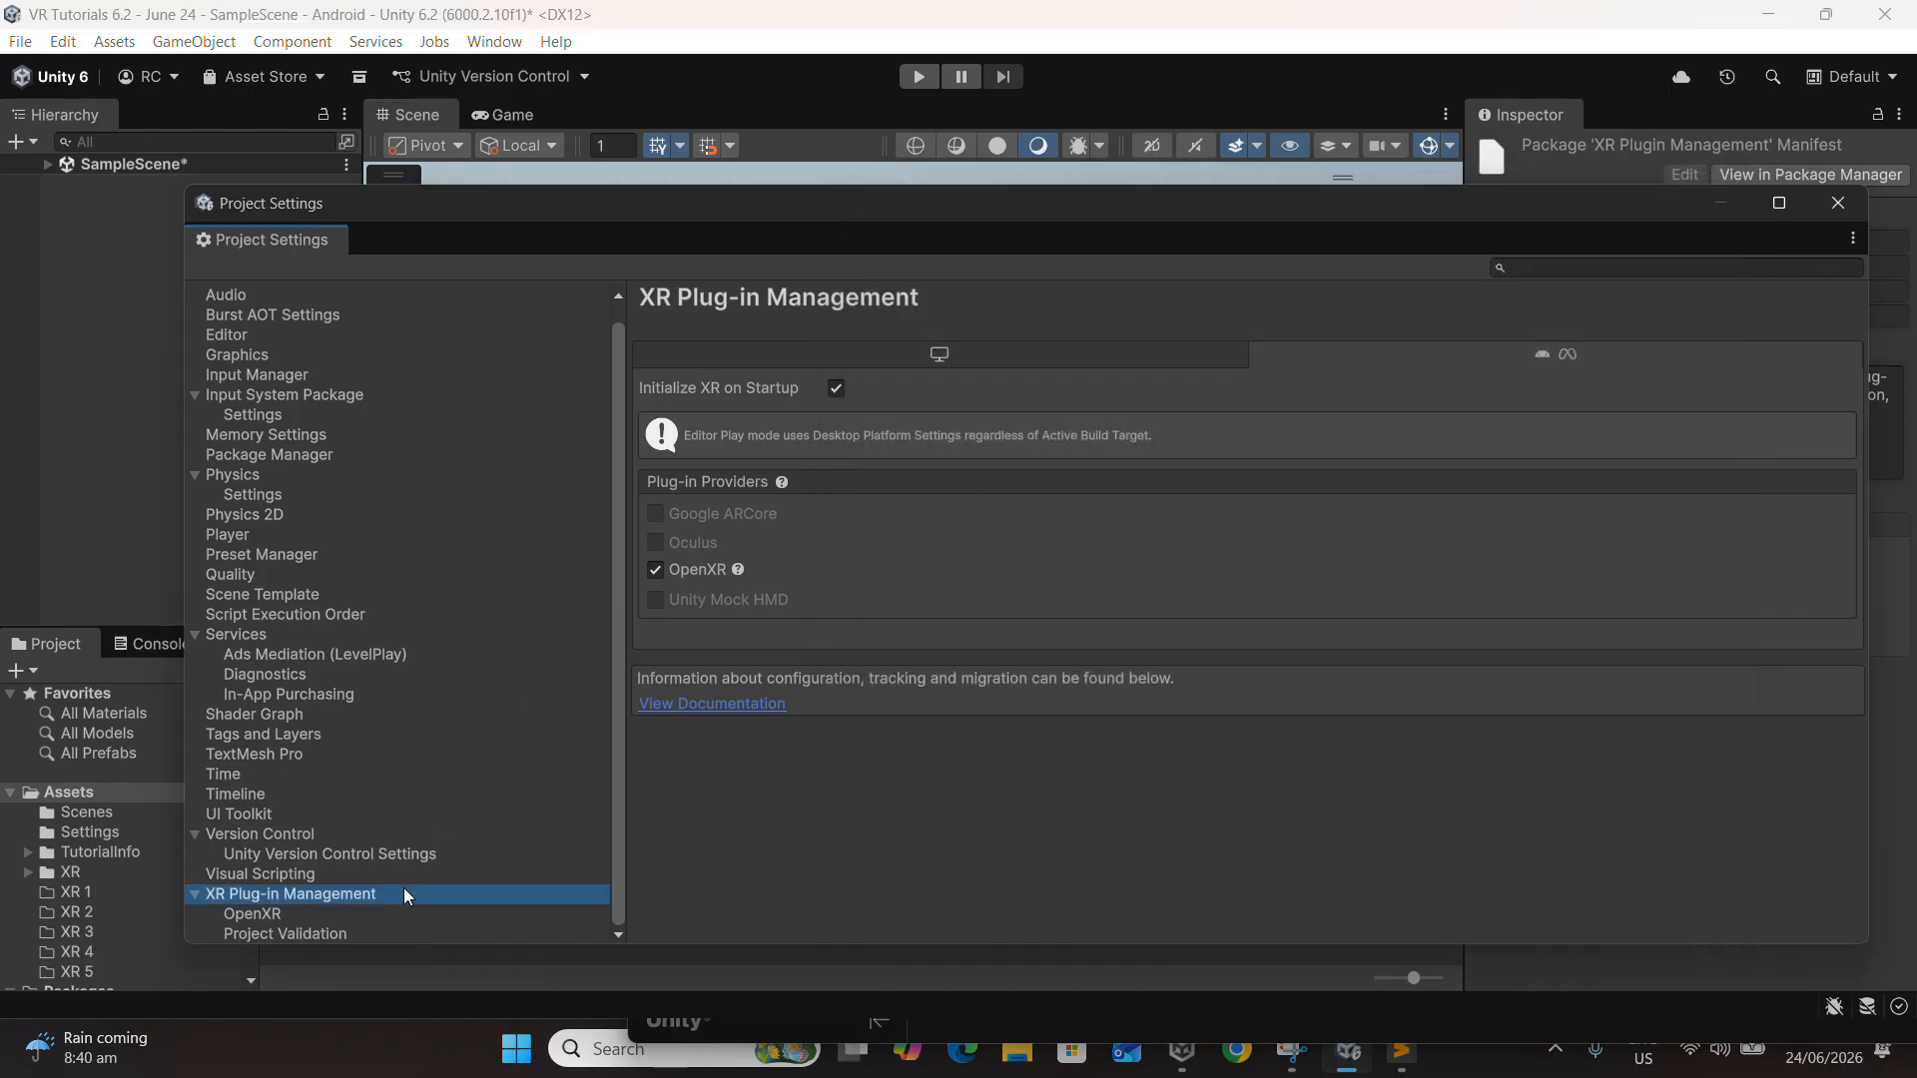
{"action": "left_click", "coordinate": [976, 364]}
{"action": "left_click", "coordinate": [1390, 363]}
{"action": "left_click", "coordinate": [1150, 350]}
{"action": "left_click", "coordinate": [1344, 353]}
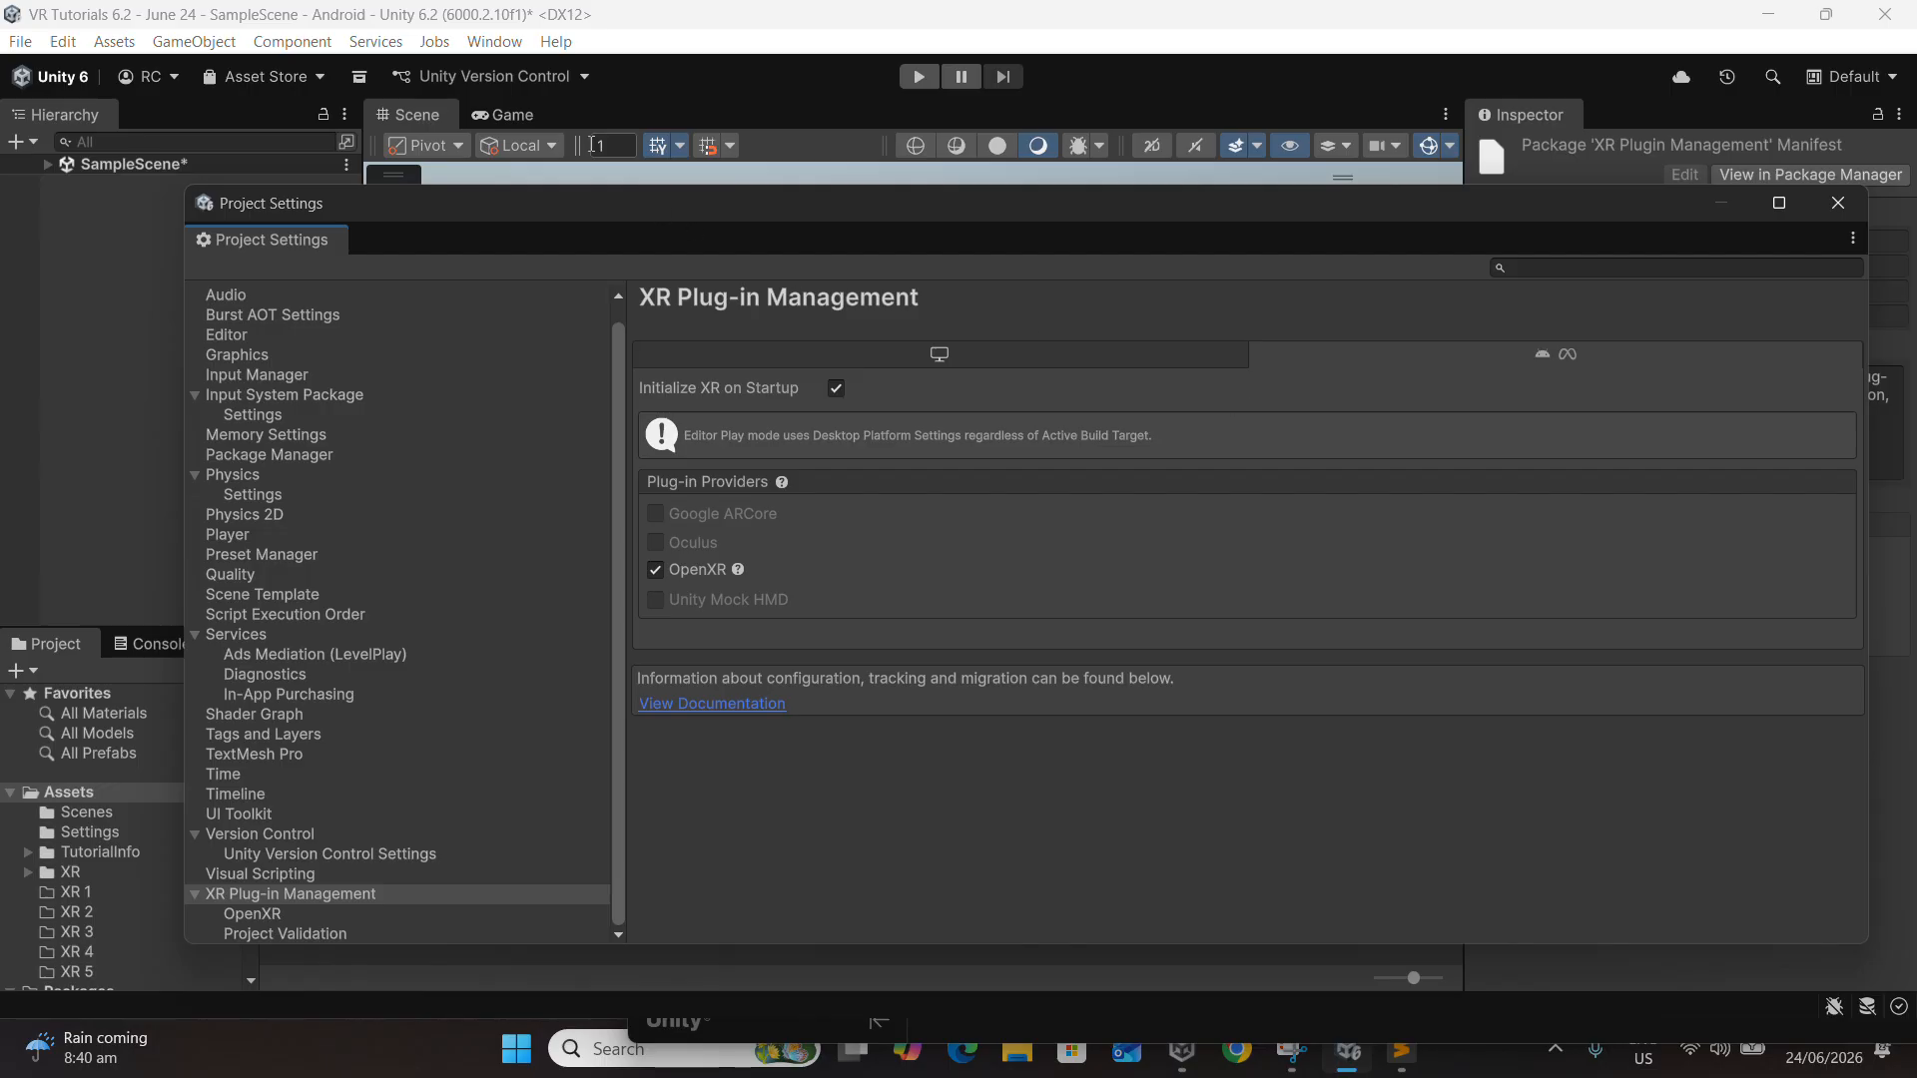
Look up the XR Plugin Management package in the Unity Registry of the Package Manager, view its details and close the window
{"action": "left_click", "coordinate": [494, 41]}
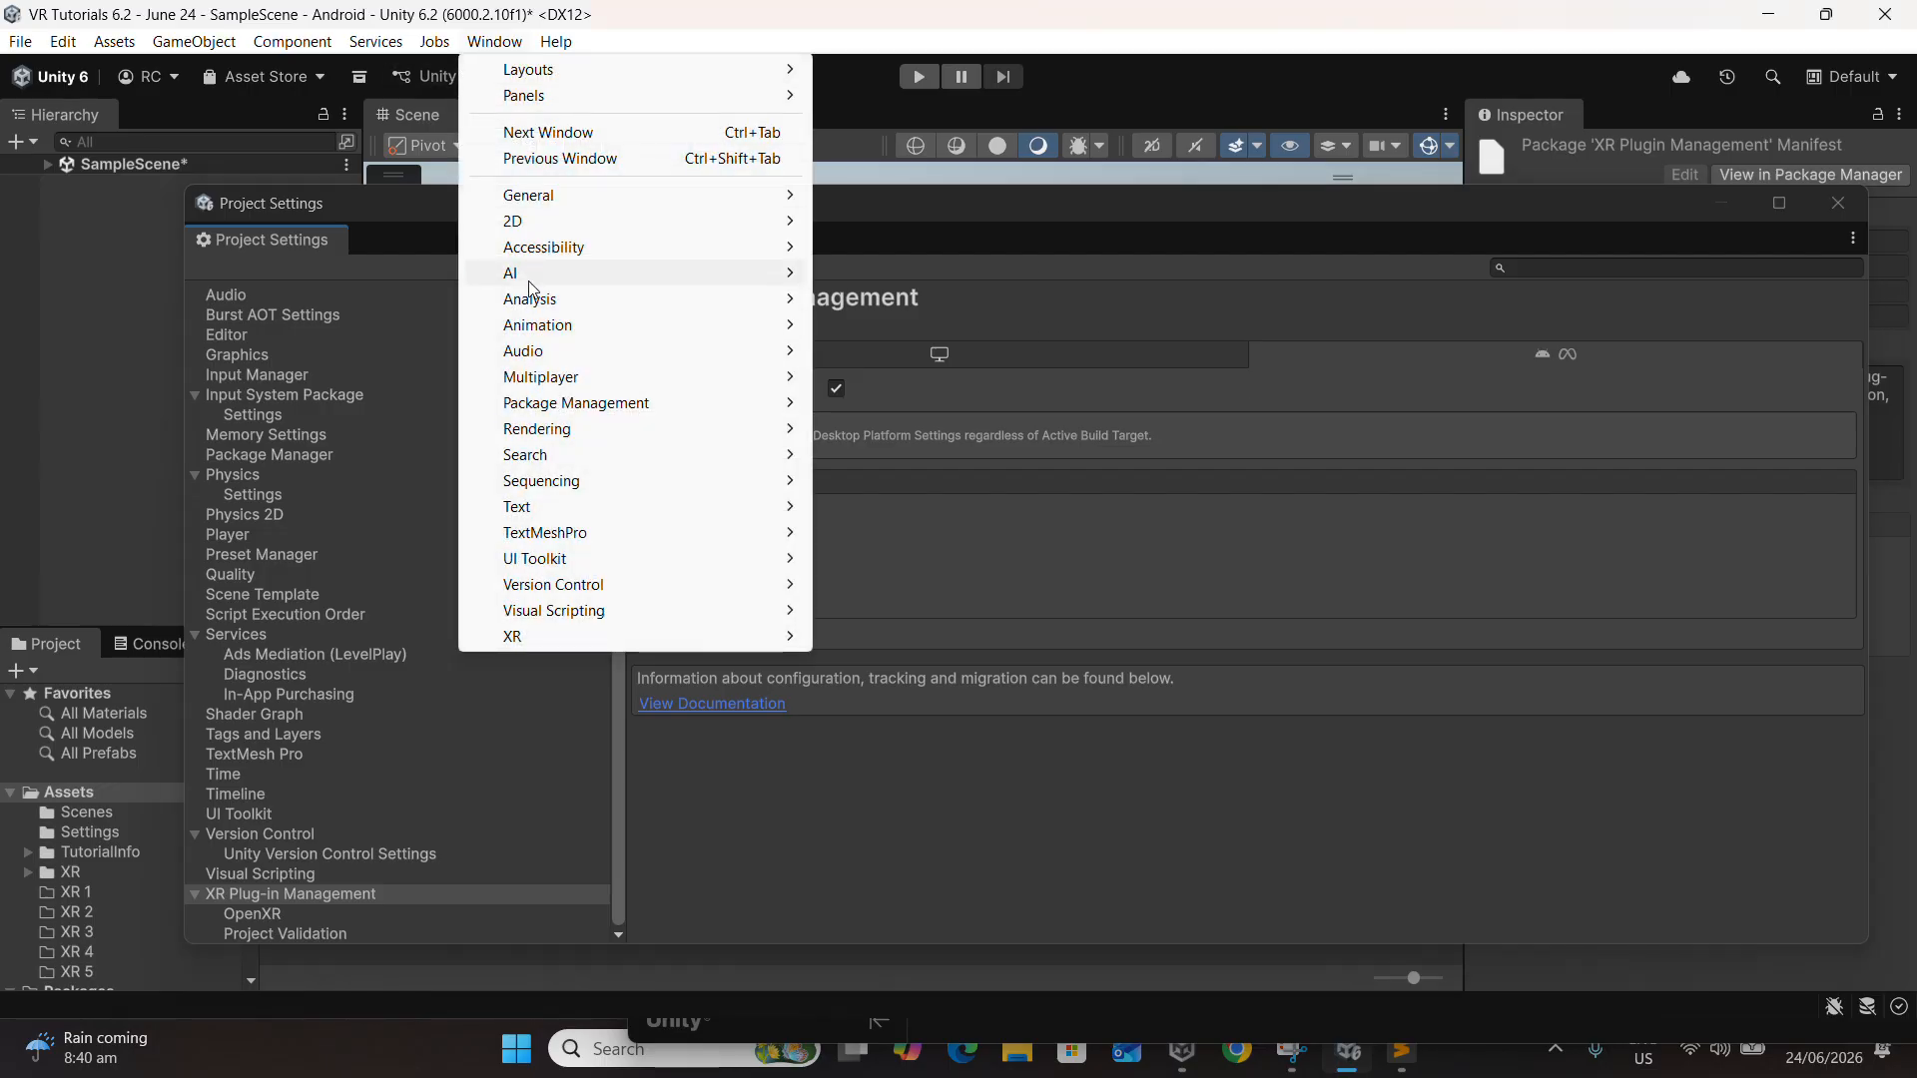
{"action": "mouse_move", "coordinate": [639, 402]}
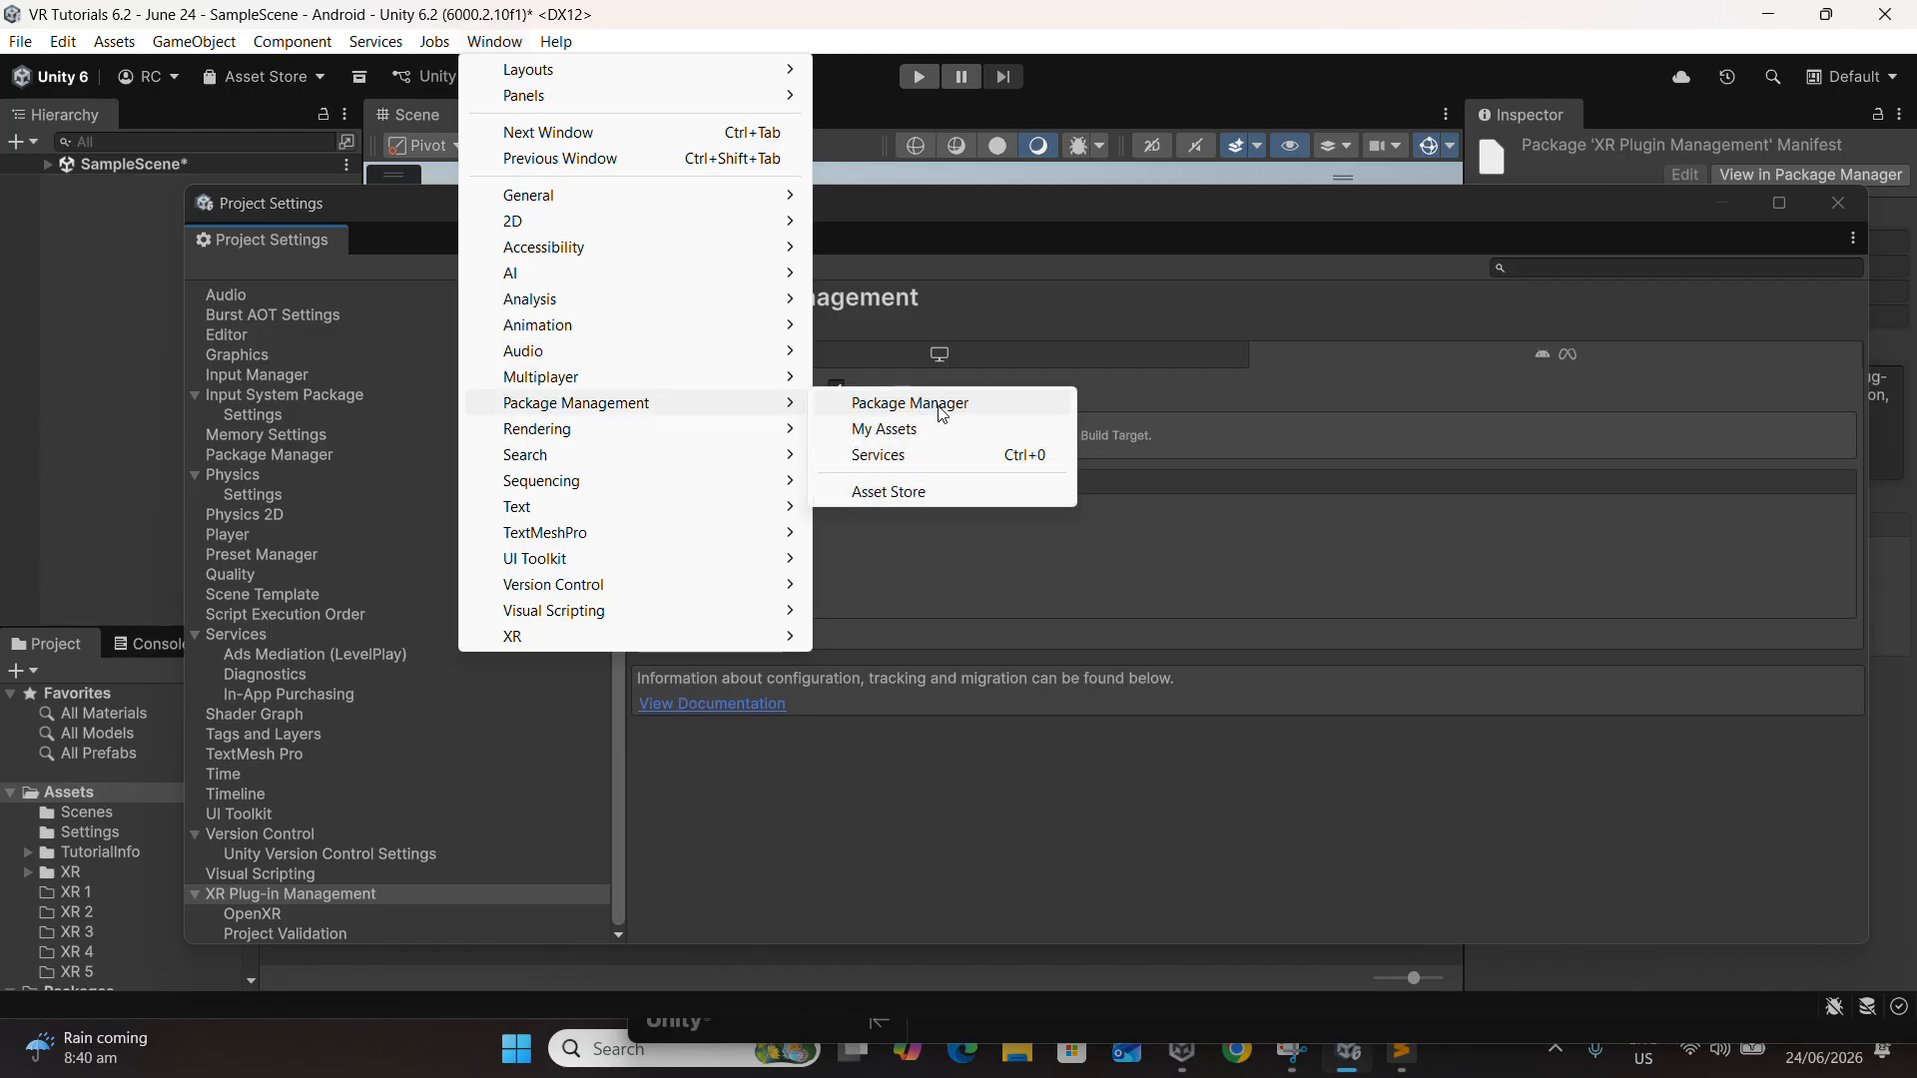
{"action": "left_click", "coordinate": [926, 407]}
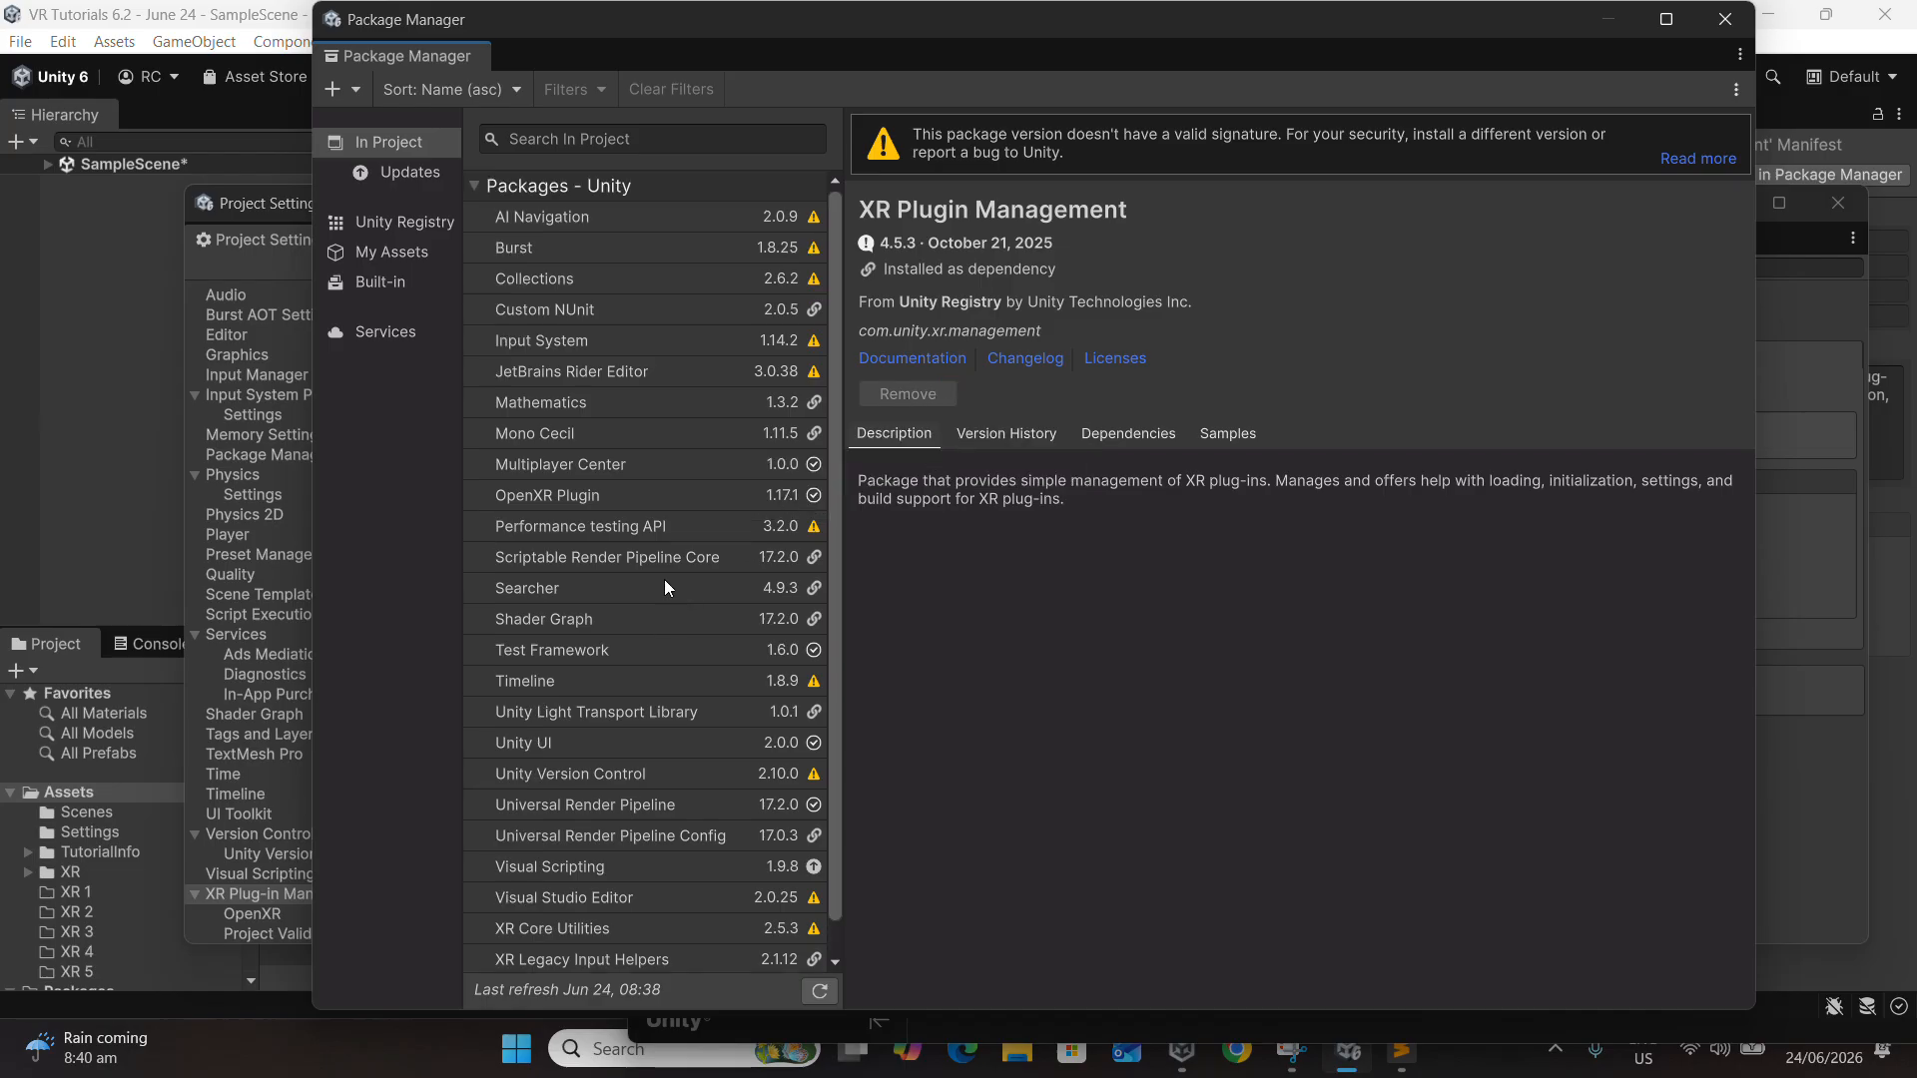
{"action": "scroll", "coordinate": [665, 587], "scroll_direction": "down", "scroll_amount": 1}
{"action": "scroll", "coordinate": [665, 587], "scroll_direction": "up", "scroll_amount": 1}
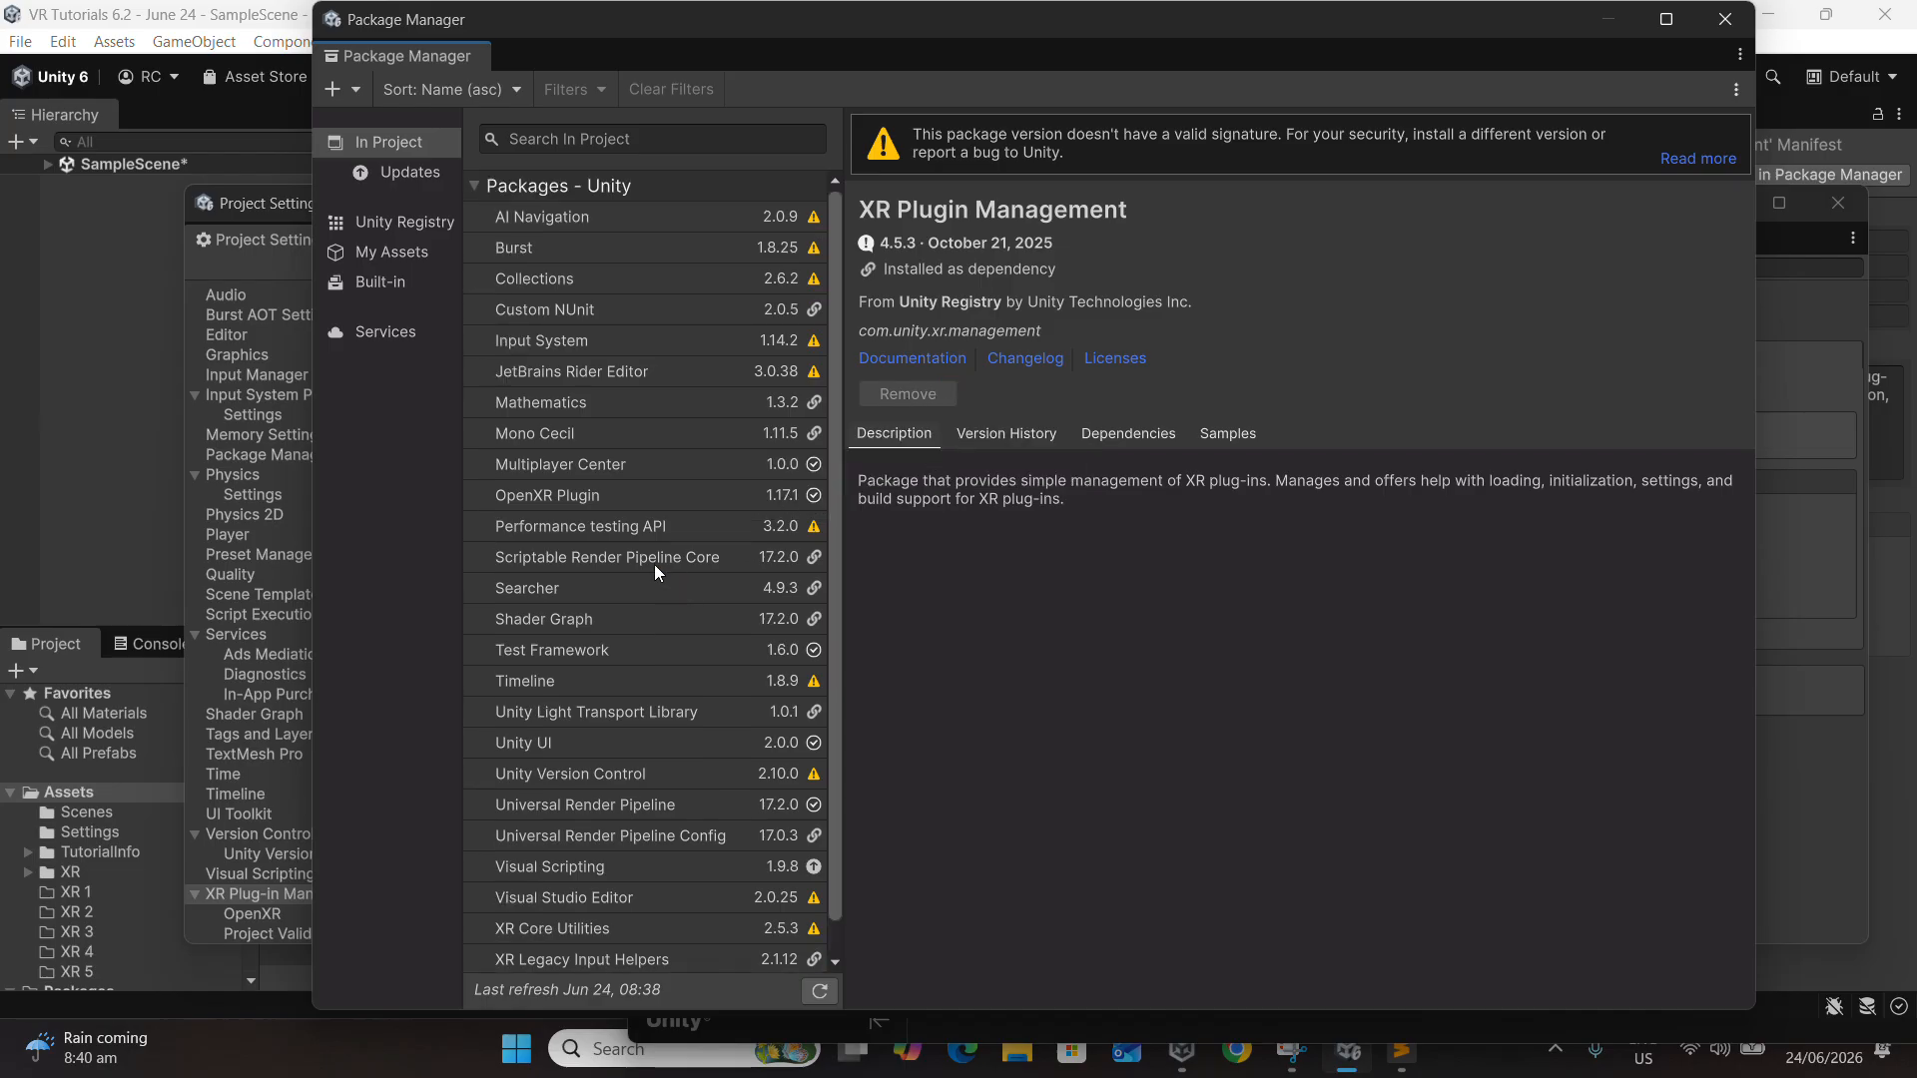
{"action": "left_click", "coordinate": [426, 224]}
{"action": "scroll", "coordinate": [599, 365], "scroll_direction": "down", "scroll_amount": 10}
{"action": "scroll", "coordinate": [633, 457], "scroll_direction": "down", "scroll_amount": 2}
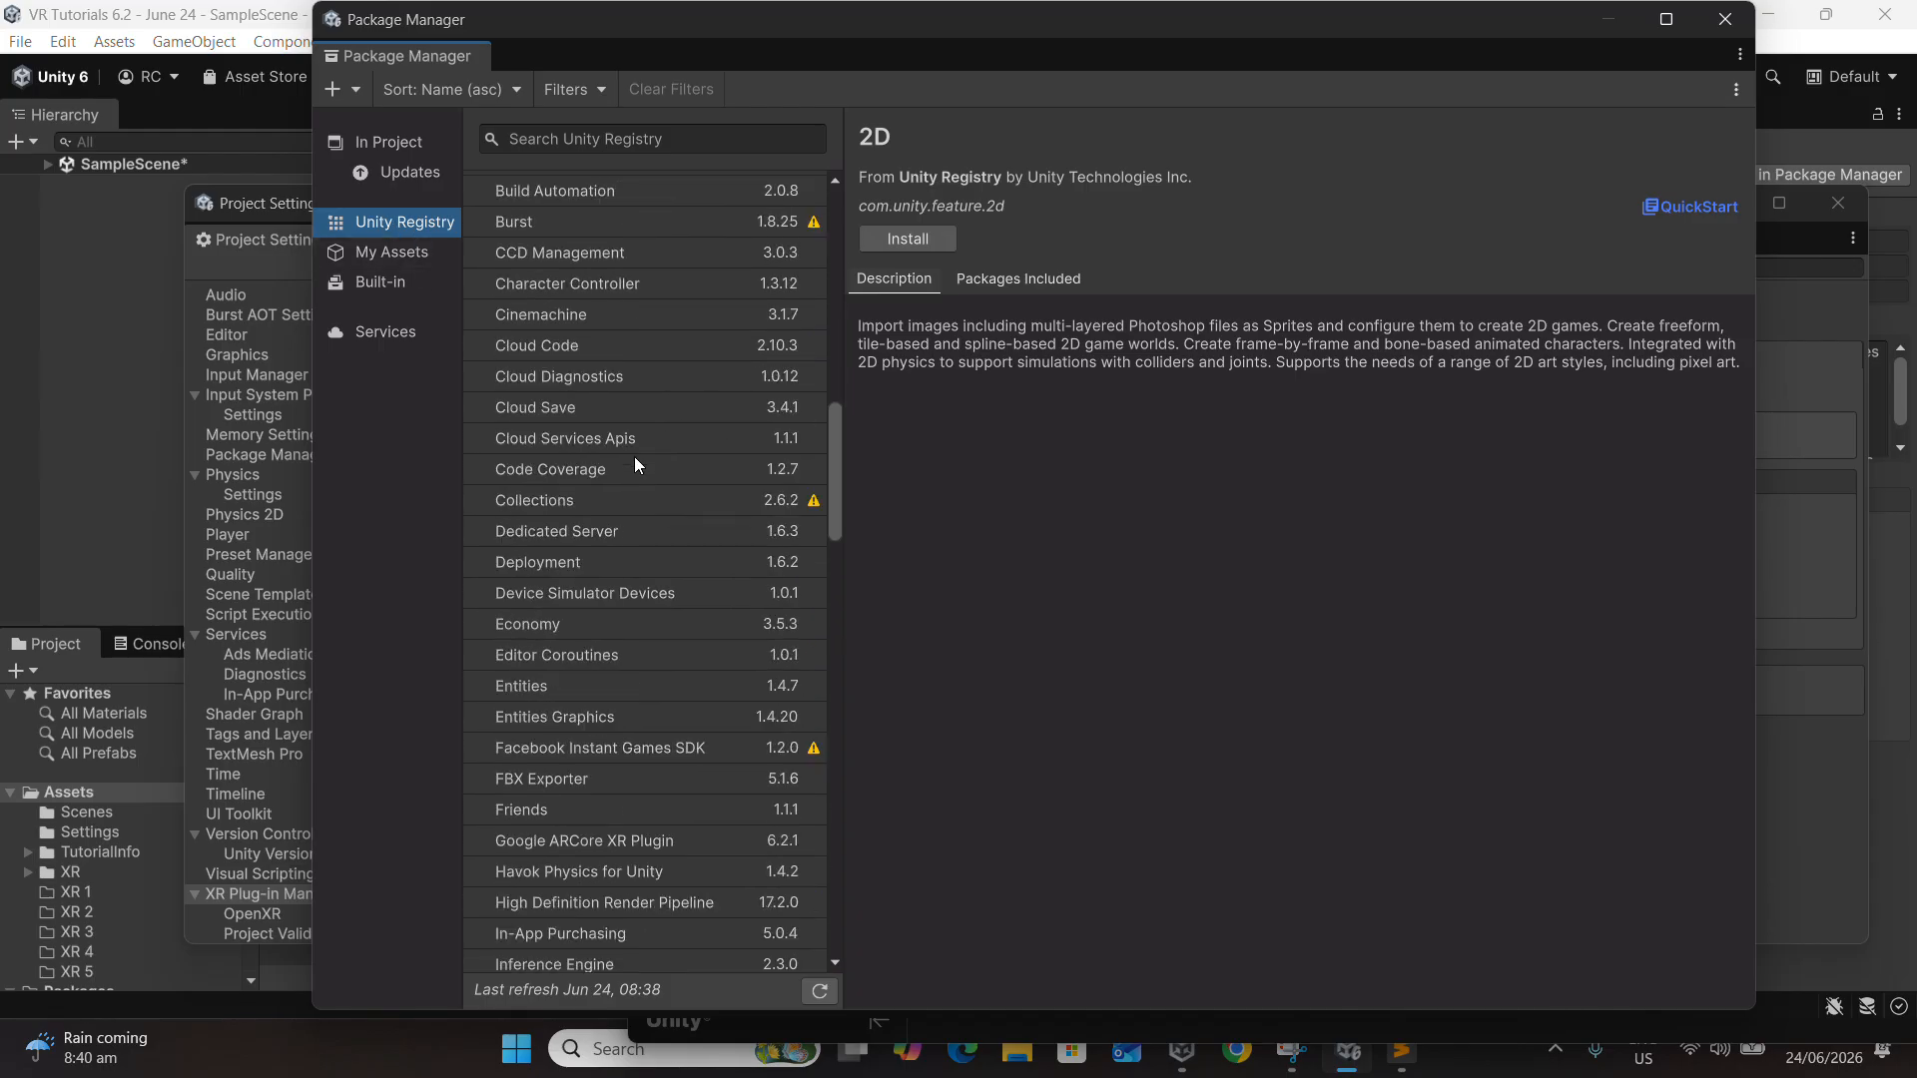
{"action": "scroll", "coordinate": [635, 465], "scroll_direction": "down", "scroll_amount": 20}
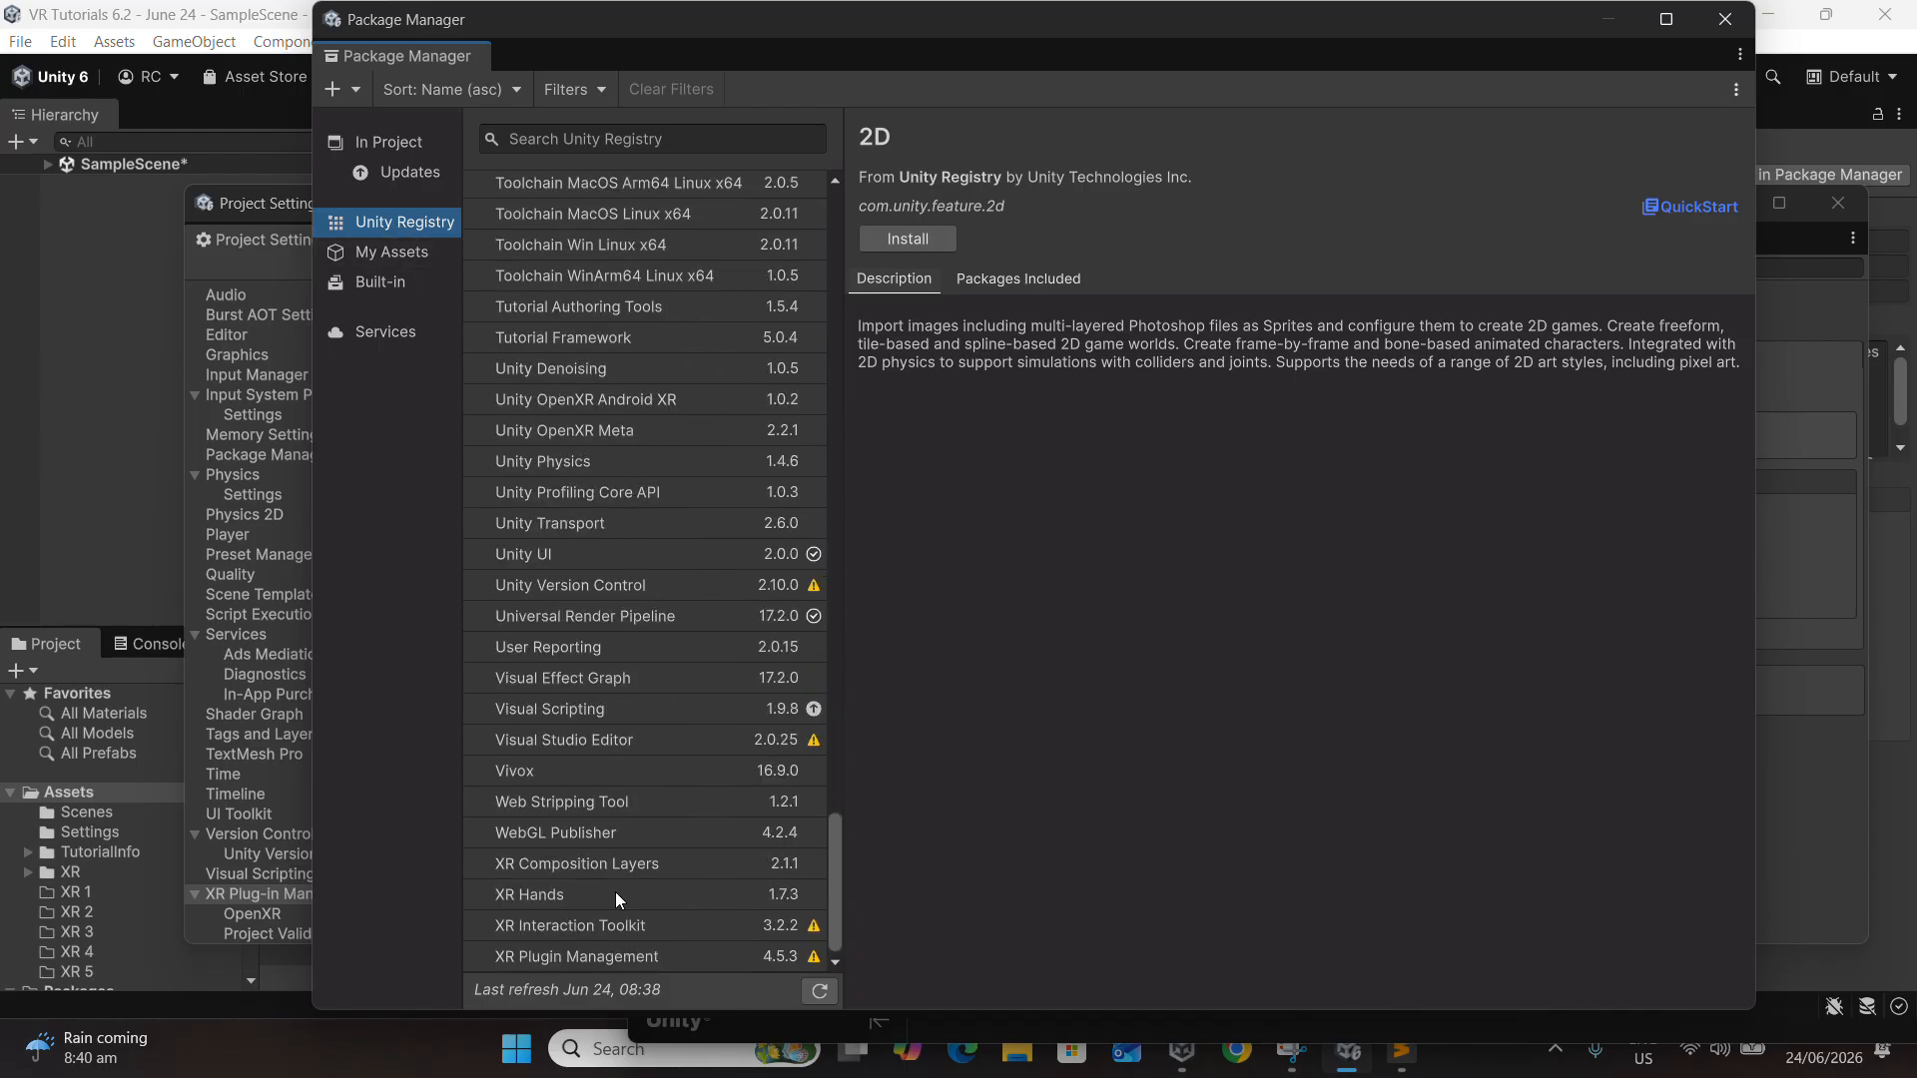
{"action": "left_click", "coordinate": [645, 961]}
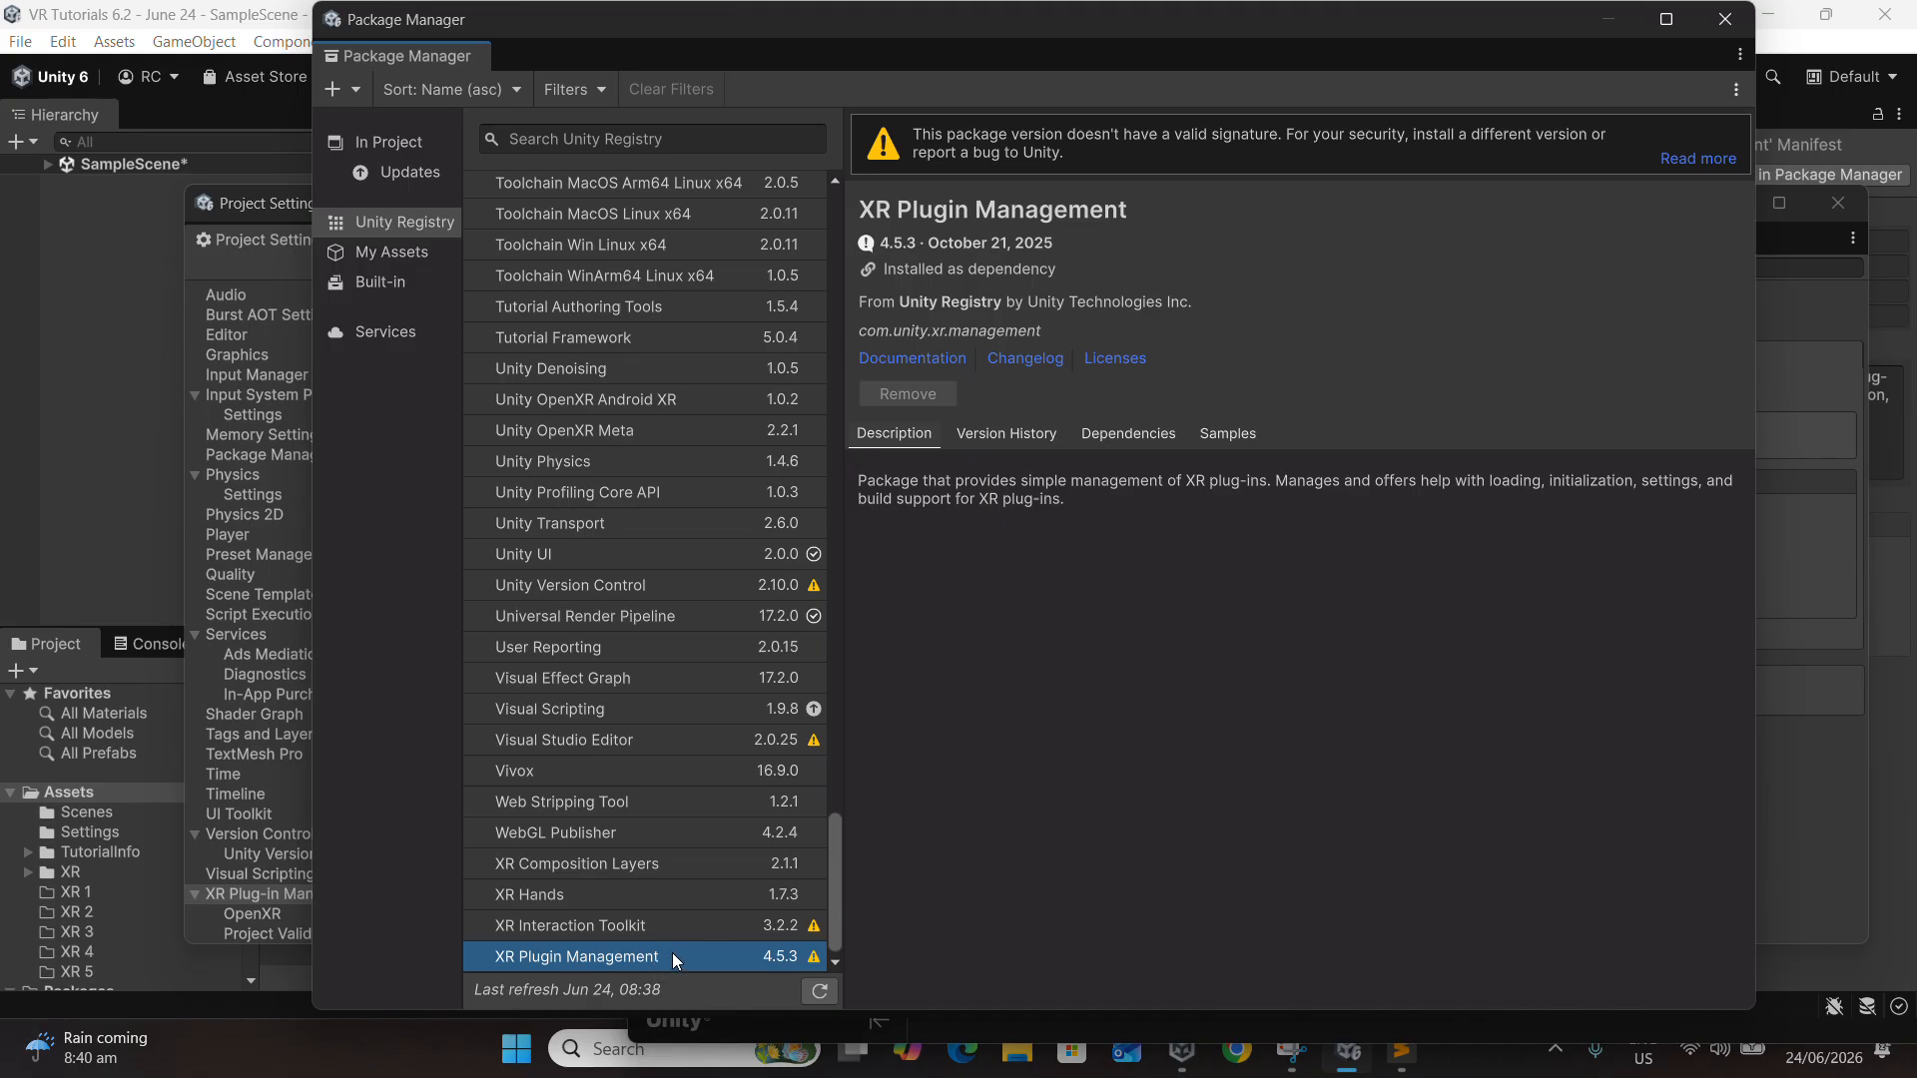
{"action": "left_click", "coordinate": [1725, 20]}
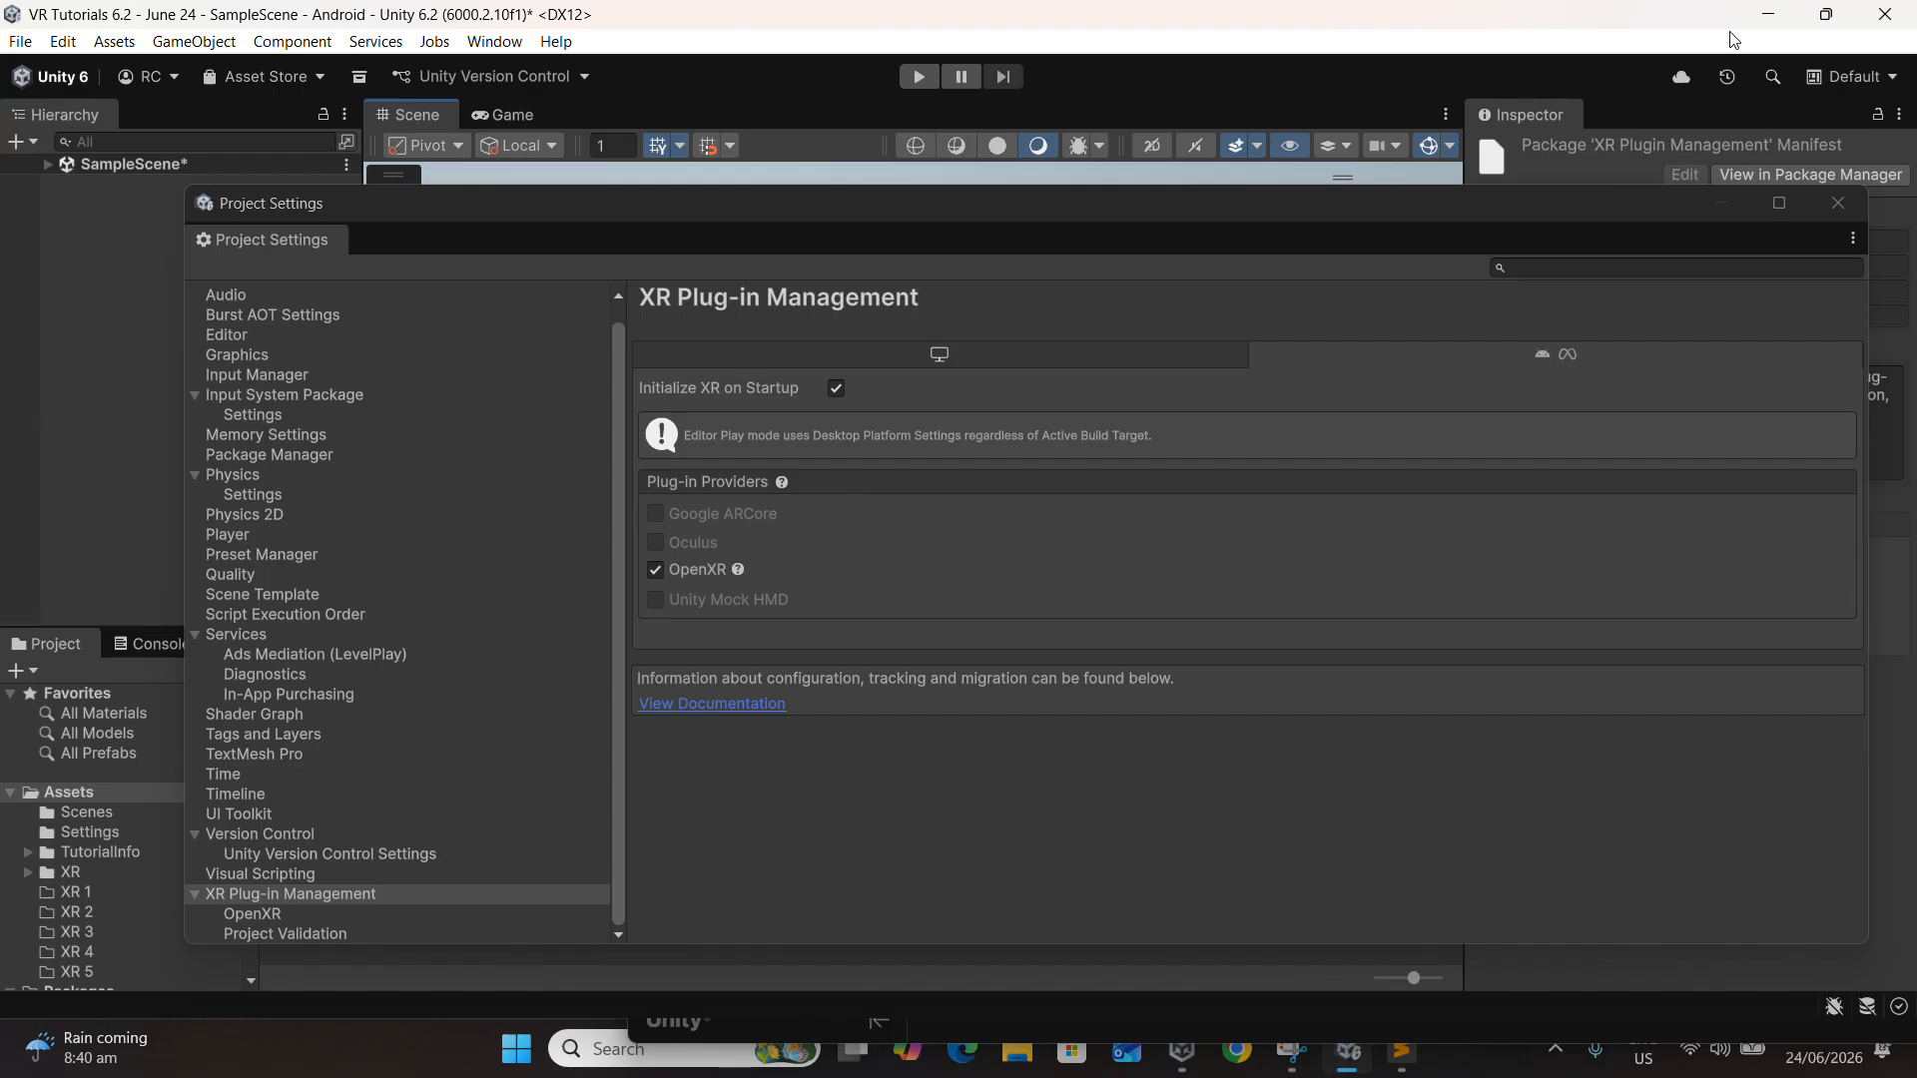
Enable the OpenXR plug-in provider for the desktop platform (Windows, Mac, Linux) in XR Plug-in Management
{"action": "left_click", "coordinate": [1051, 357]}
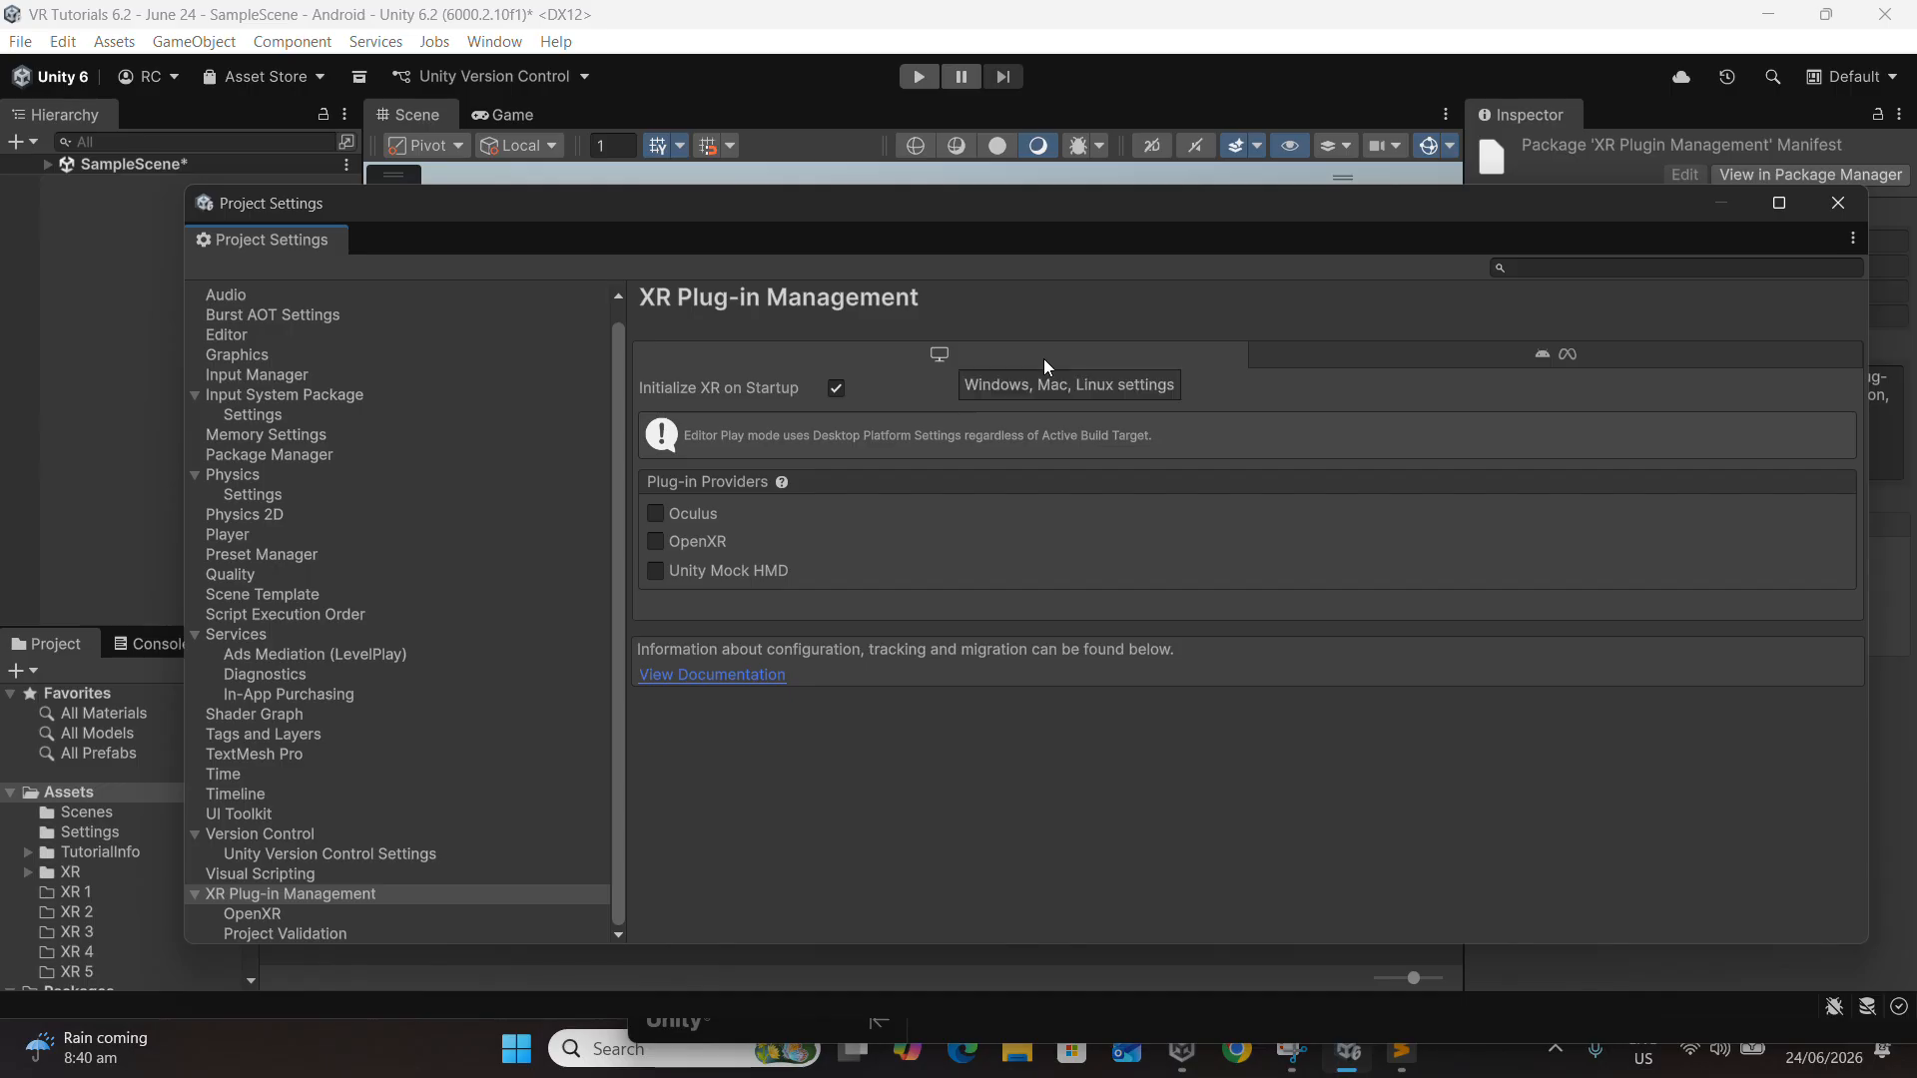
{"action": "left_click", "coordinate": [1617, 352]}
{"action": "left_click", "coordinate": [1138, 349]}
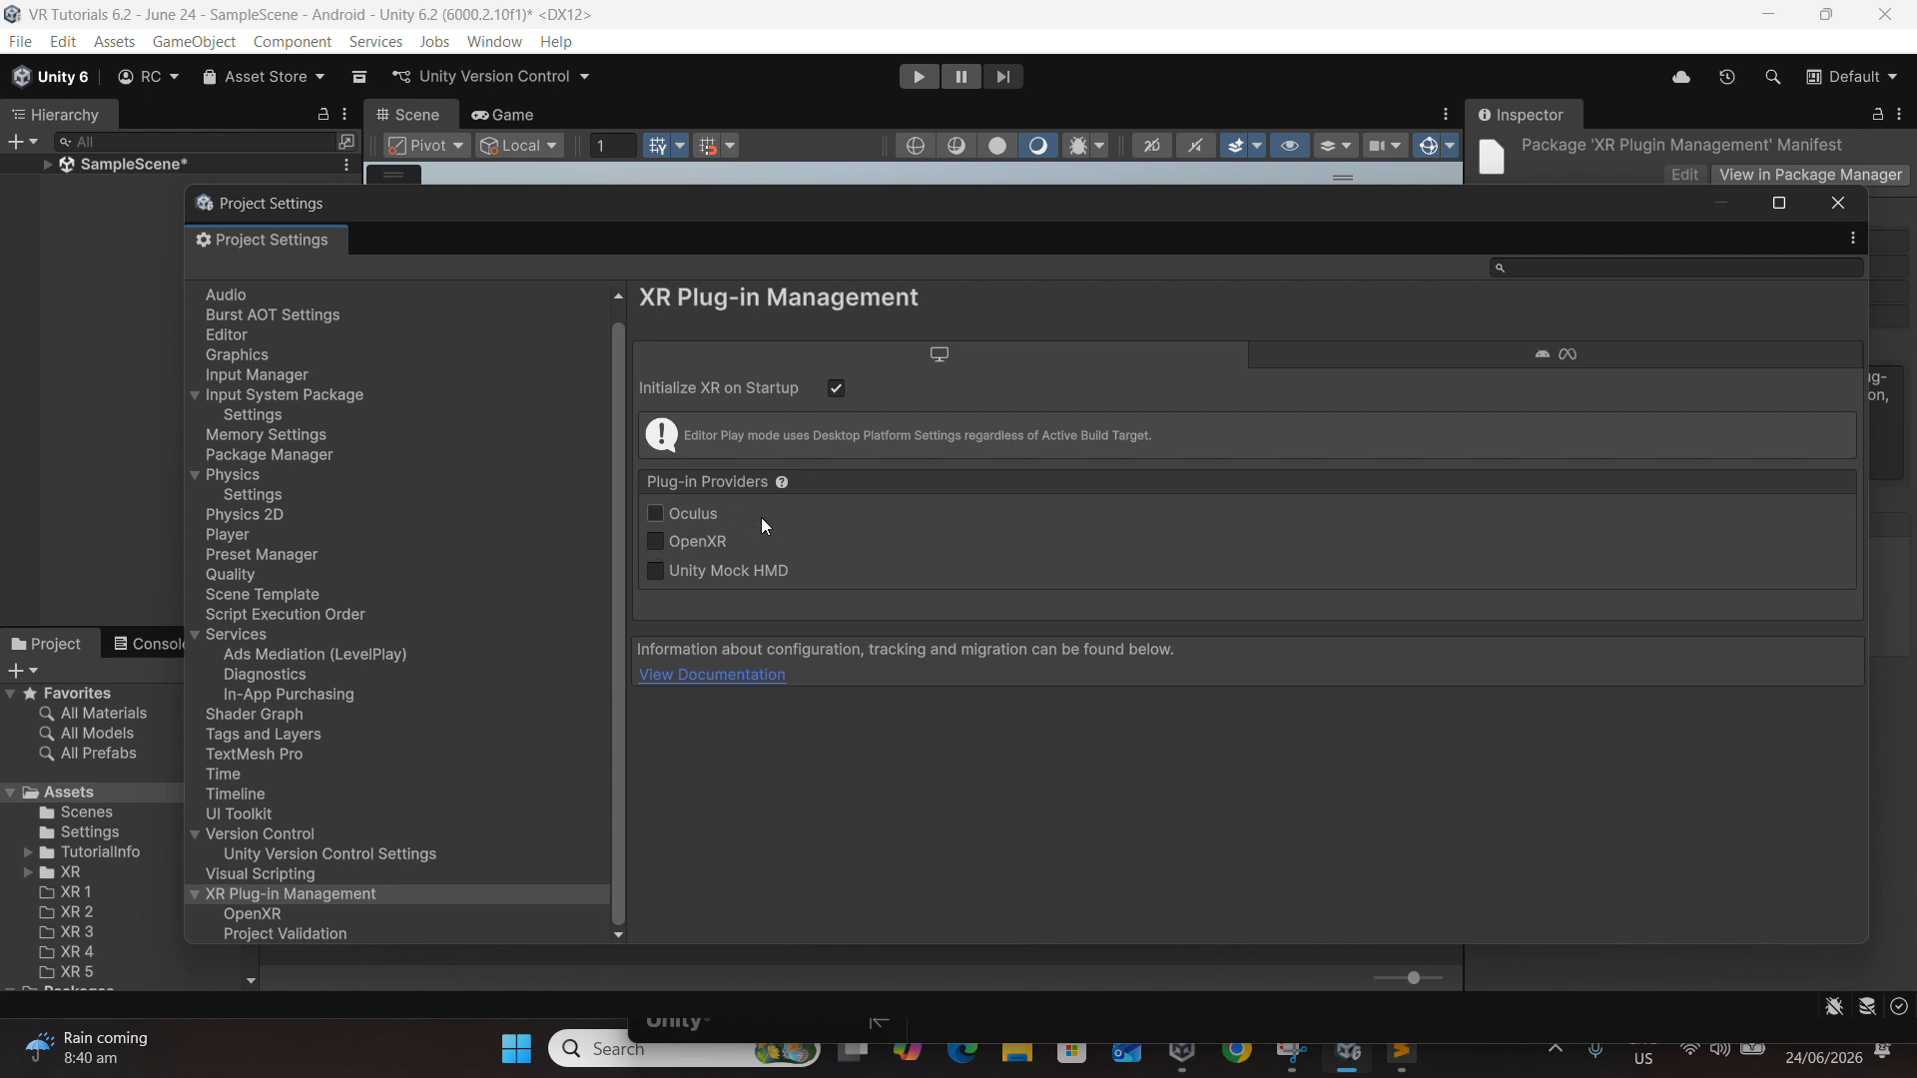
{"action": "left_click", "coordinate": [1503, 366]}
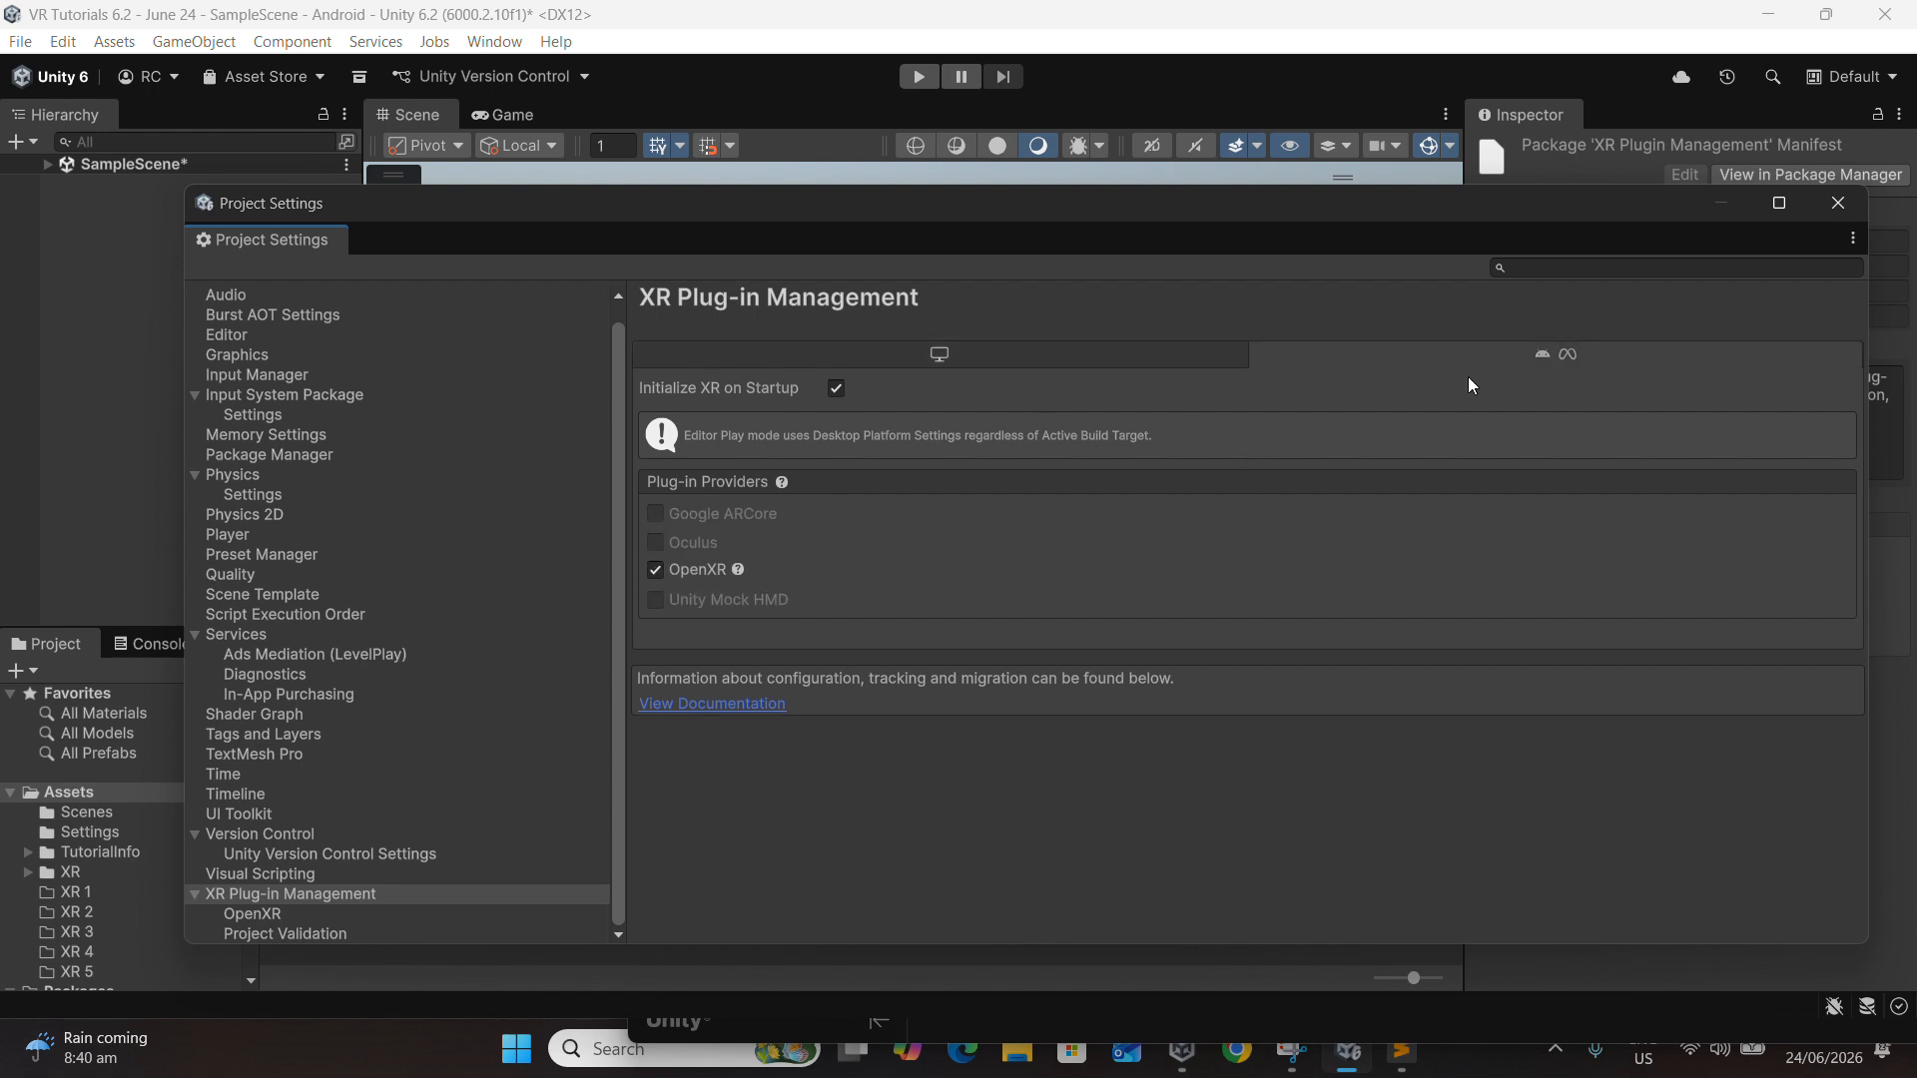
{"action": "left_click", "coordinate": [865, 358]}
{"action": "left_click", "coordinate": [655, 542]}
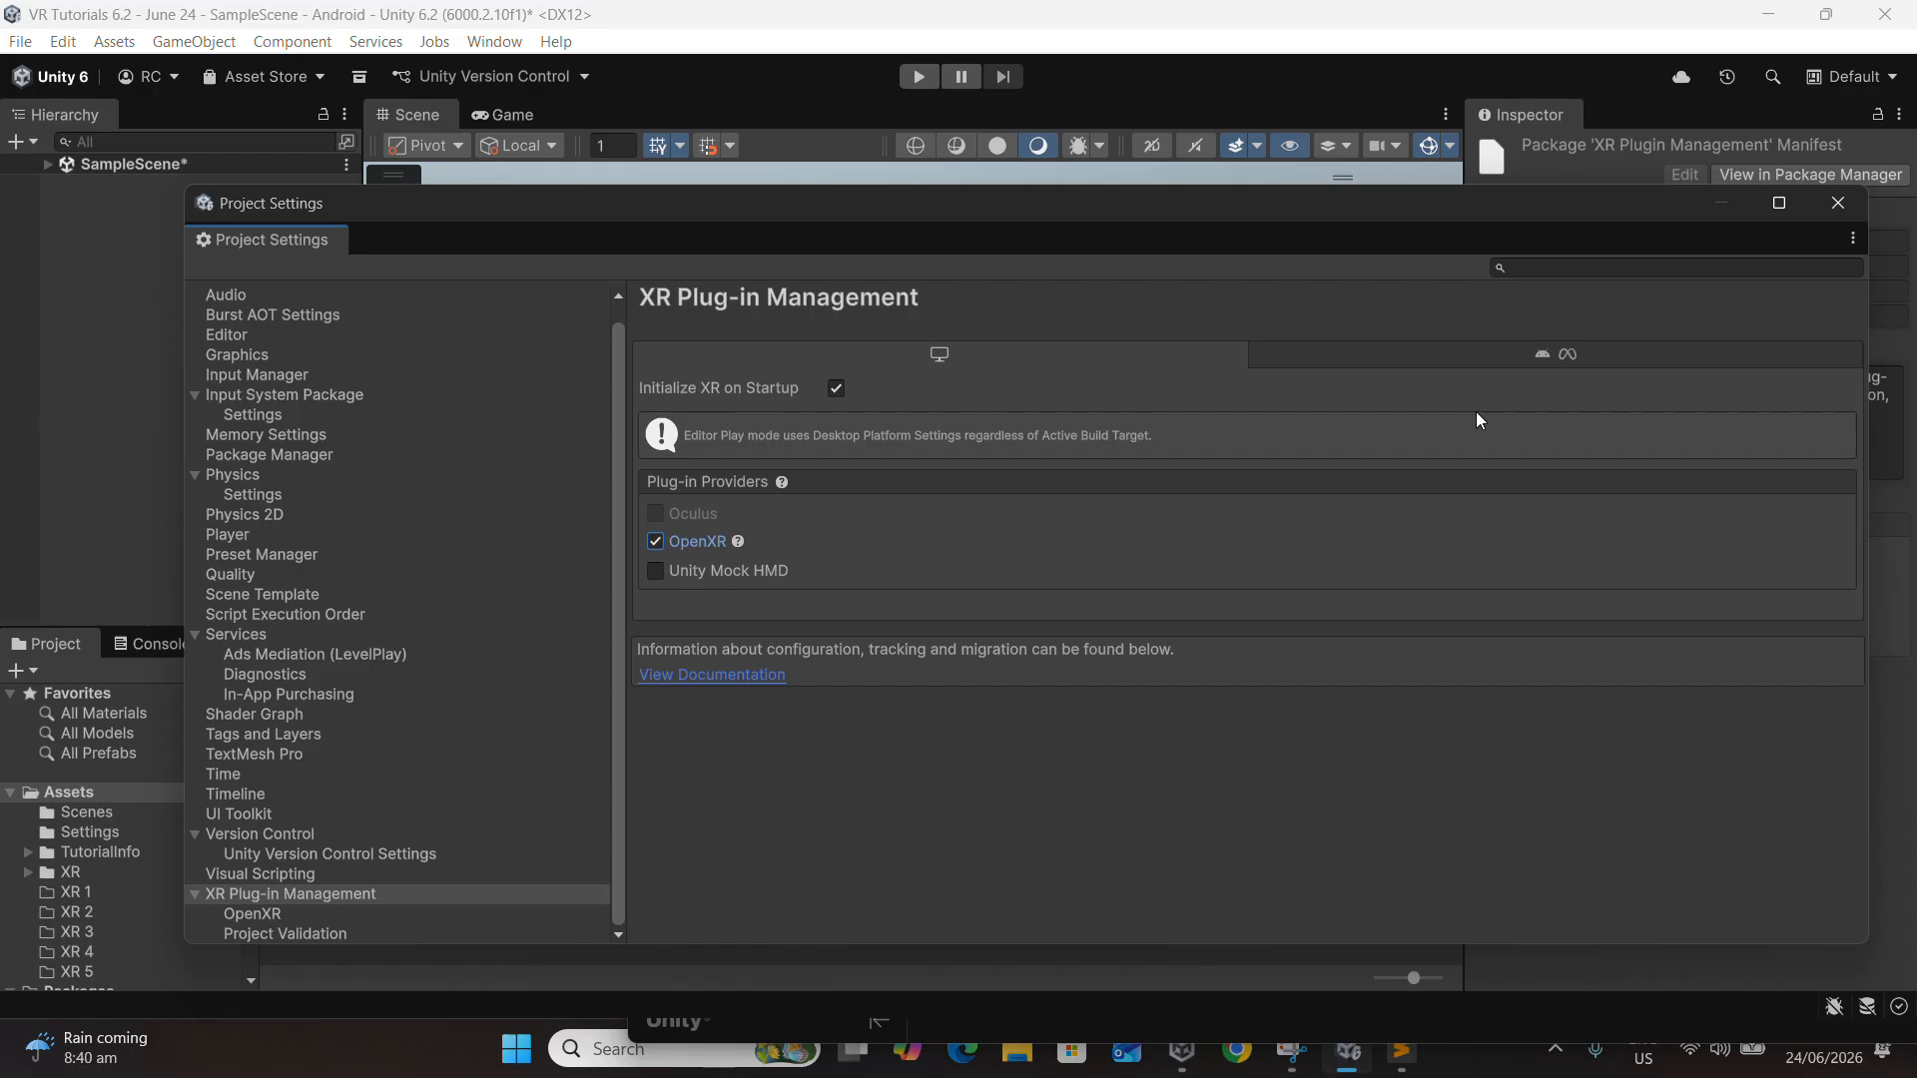
Check the OpenXR provider selection on both the desktop and the Android and Meta Quest settings, ending on the desktop ones
{"action": "left_click", "coordinate": [1460, 351]}
{"action": "left_click", "coordinate": [1213, 364]}
{"action": "left_click", "coordinate": [1389, 361]}
{"action": "left_click", "coordinate": [1151, 358]}
{"action": "left_click", "coordinate": [1350, 361]}
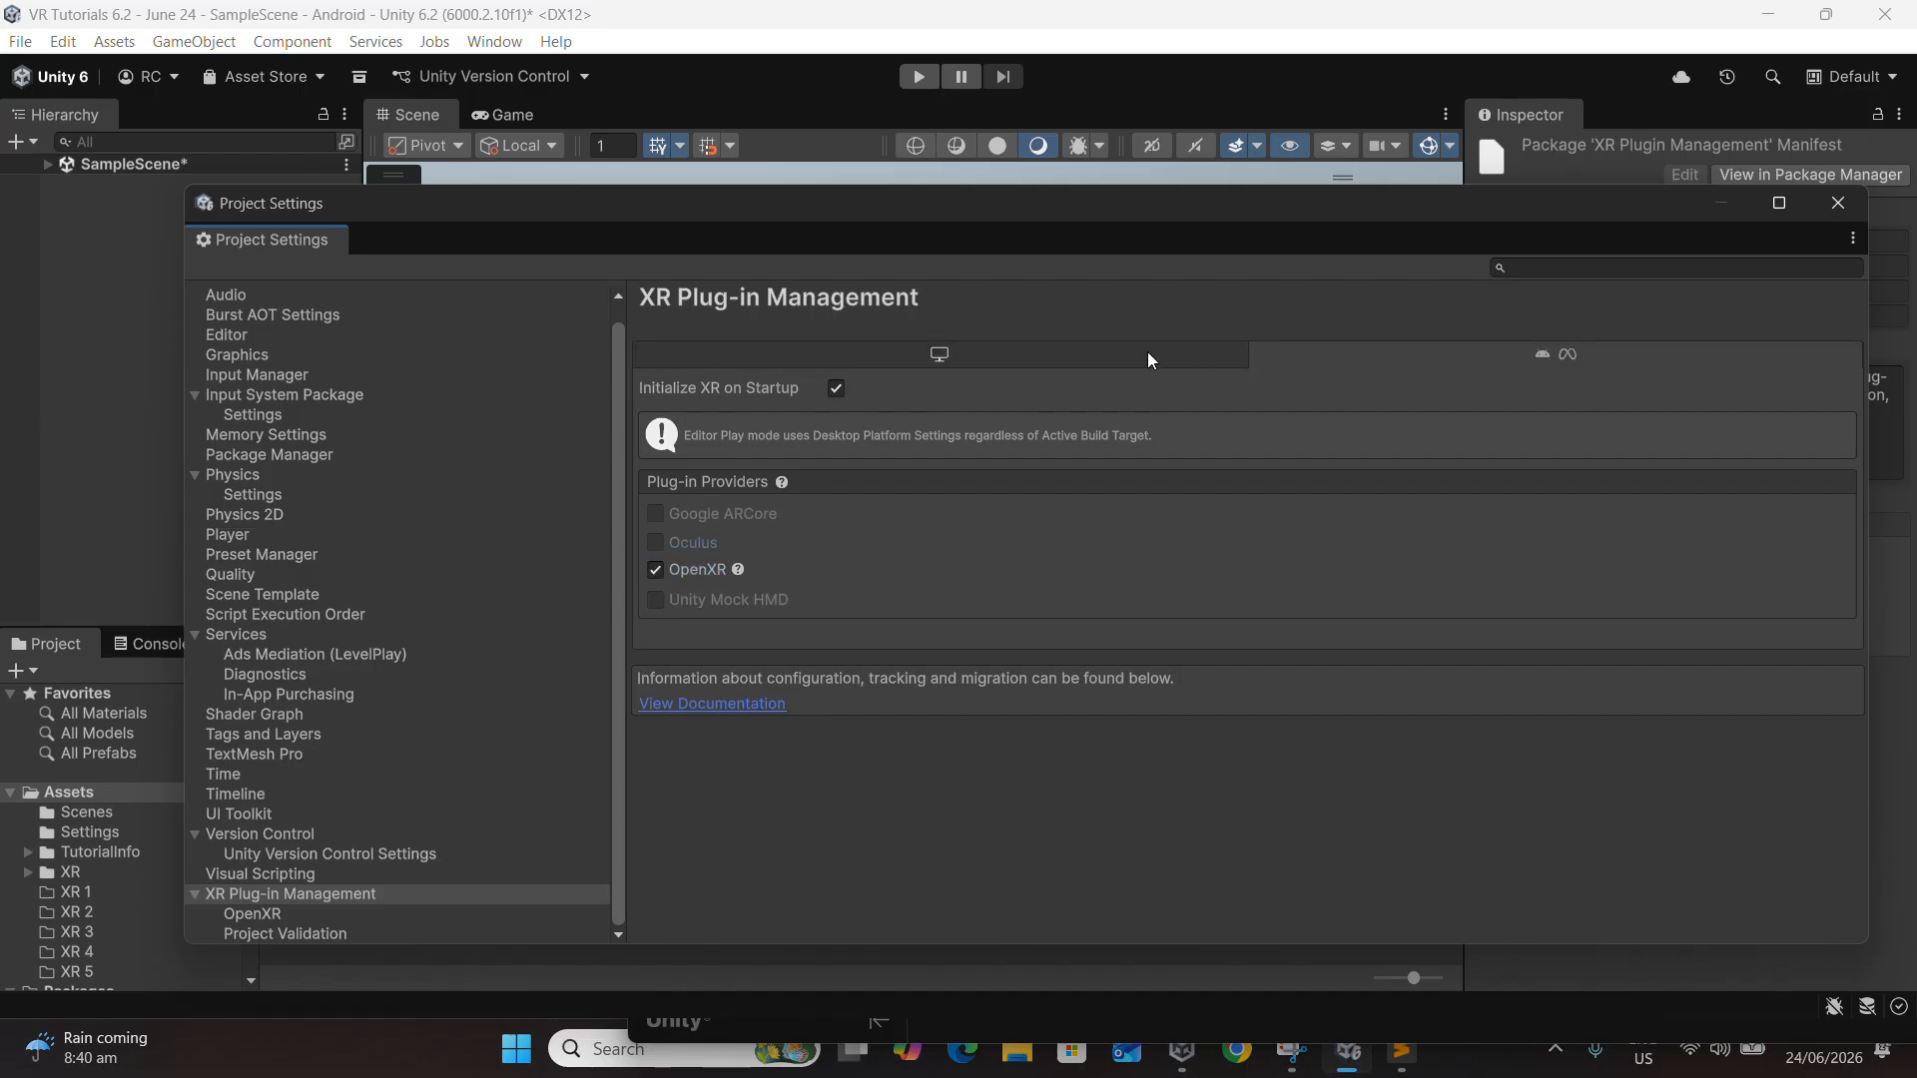
{"action": "left_click", "coordinate": [1147, 351]}
{"action": "left_click", "coordinate": [1393, 364]}
{"action": "left_click", "coordinate": [1123, 356]}
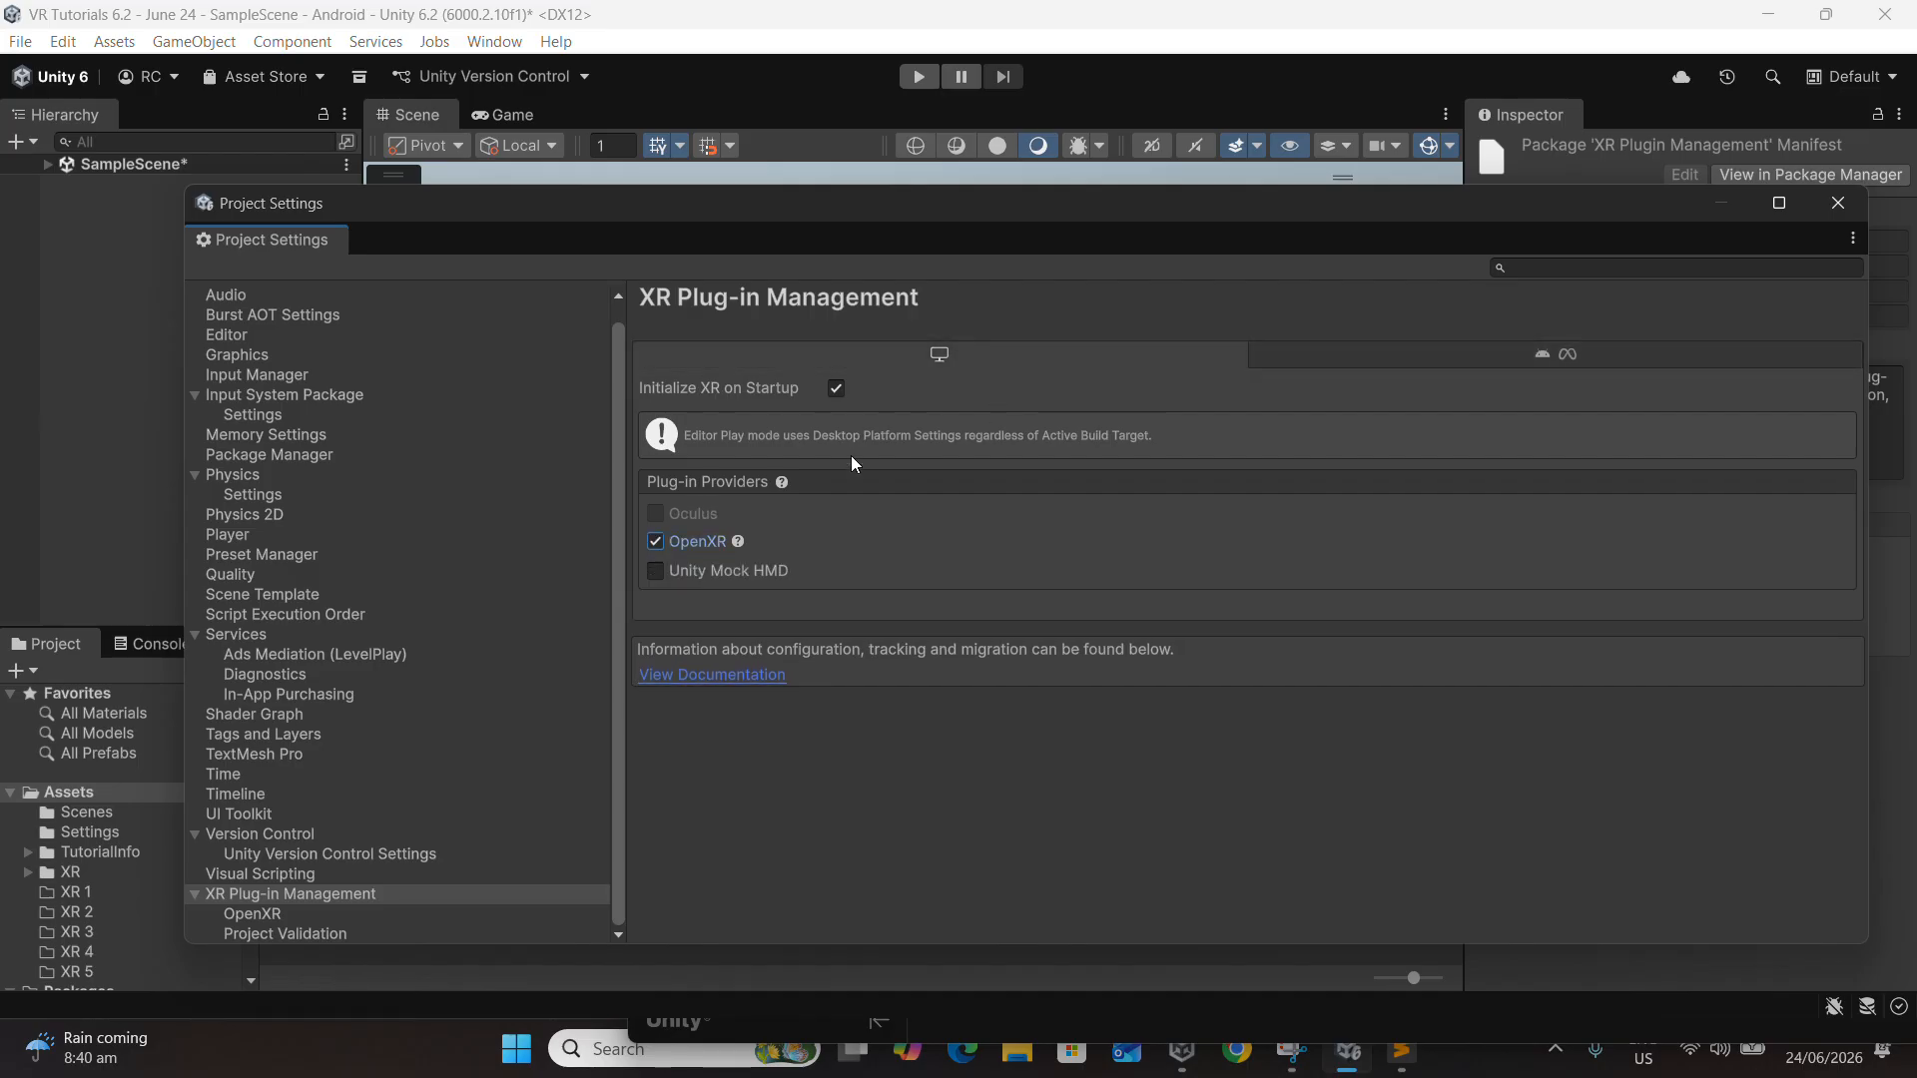
{"action": "left_click", "coordinate": [1577, 351]}
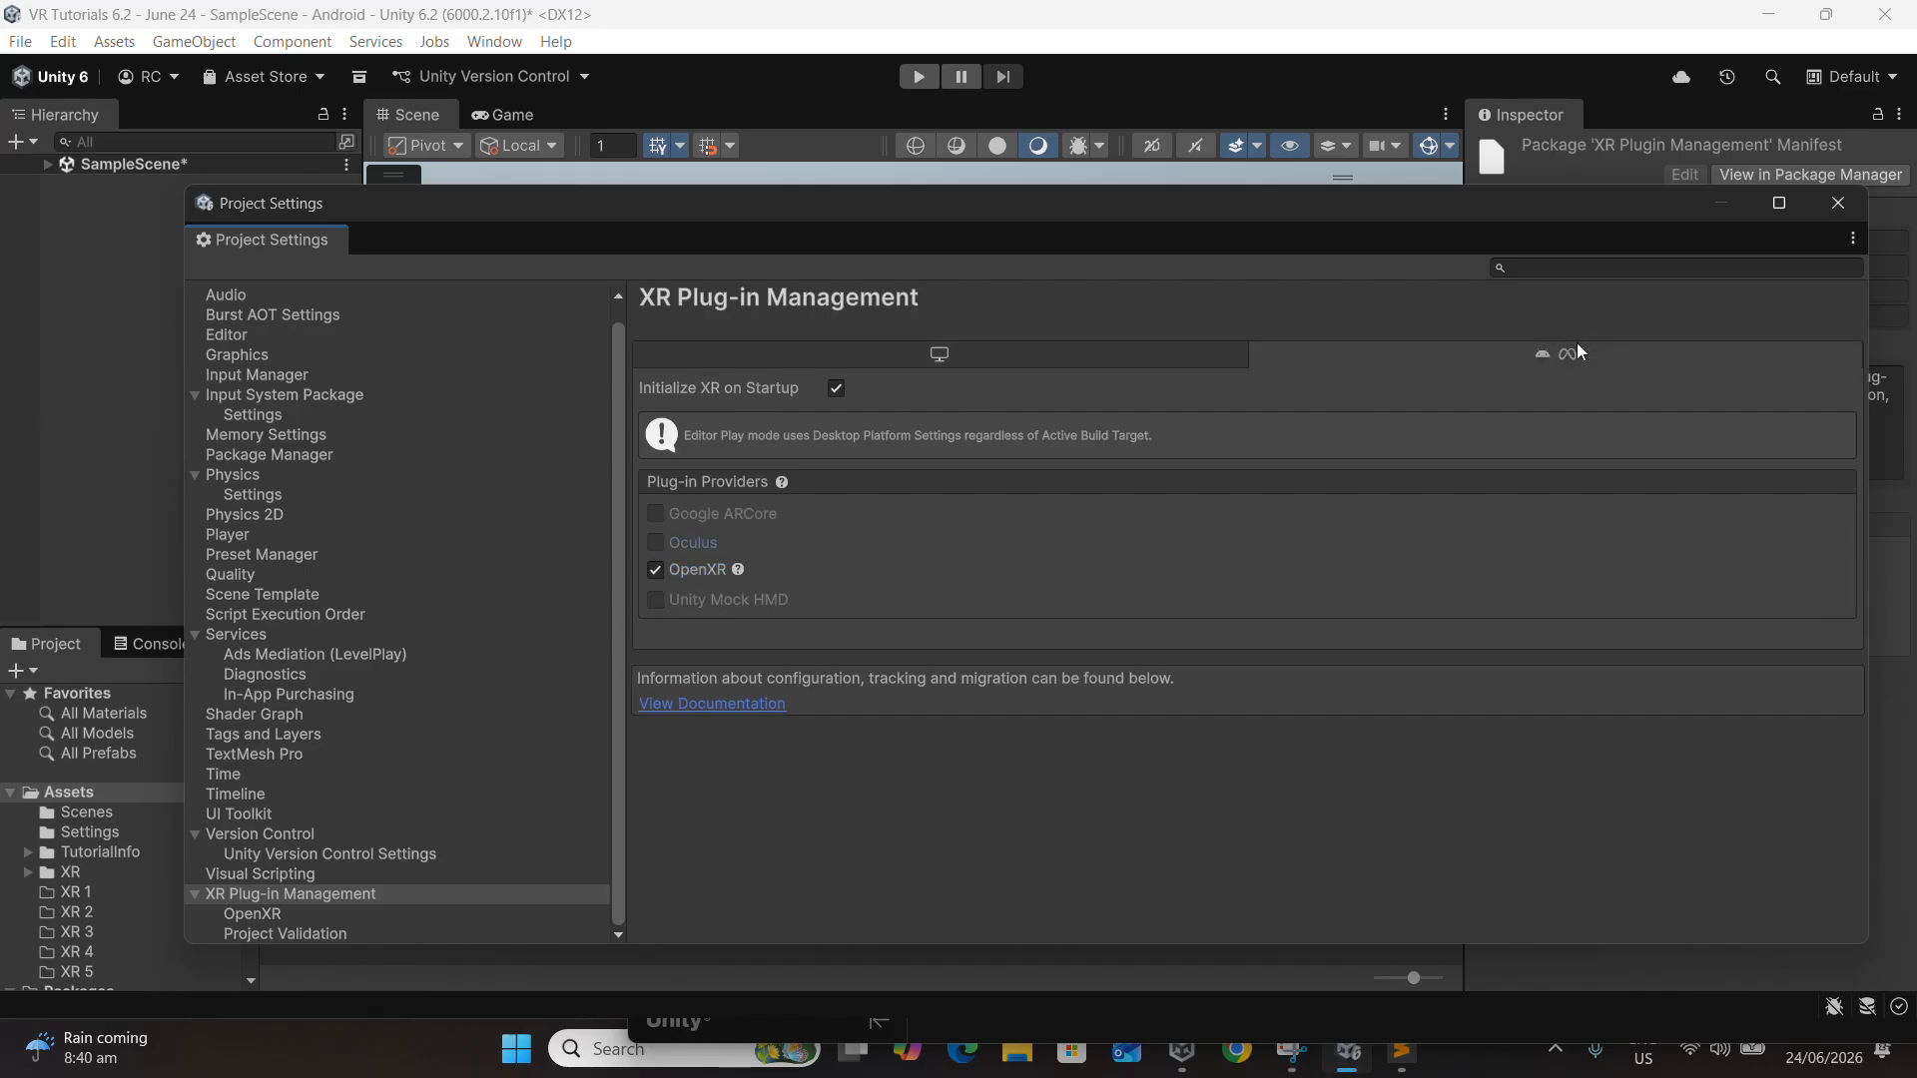
{"action": "left_click", "coordinate": [1050, 344]}
Add the Oculus Touch Controller Profile to the desktop OpenXR interaction profiles and close the Project Settings
{"action": "left_click_drag", "start_coordinate": [1256, 200], "coordinate": [1228, 147]}
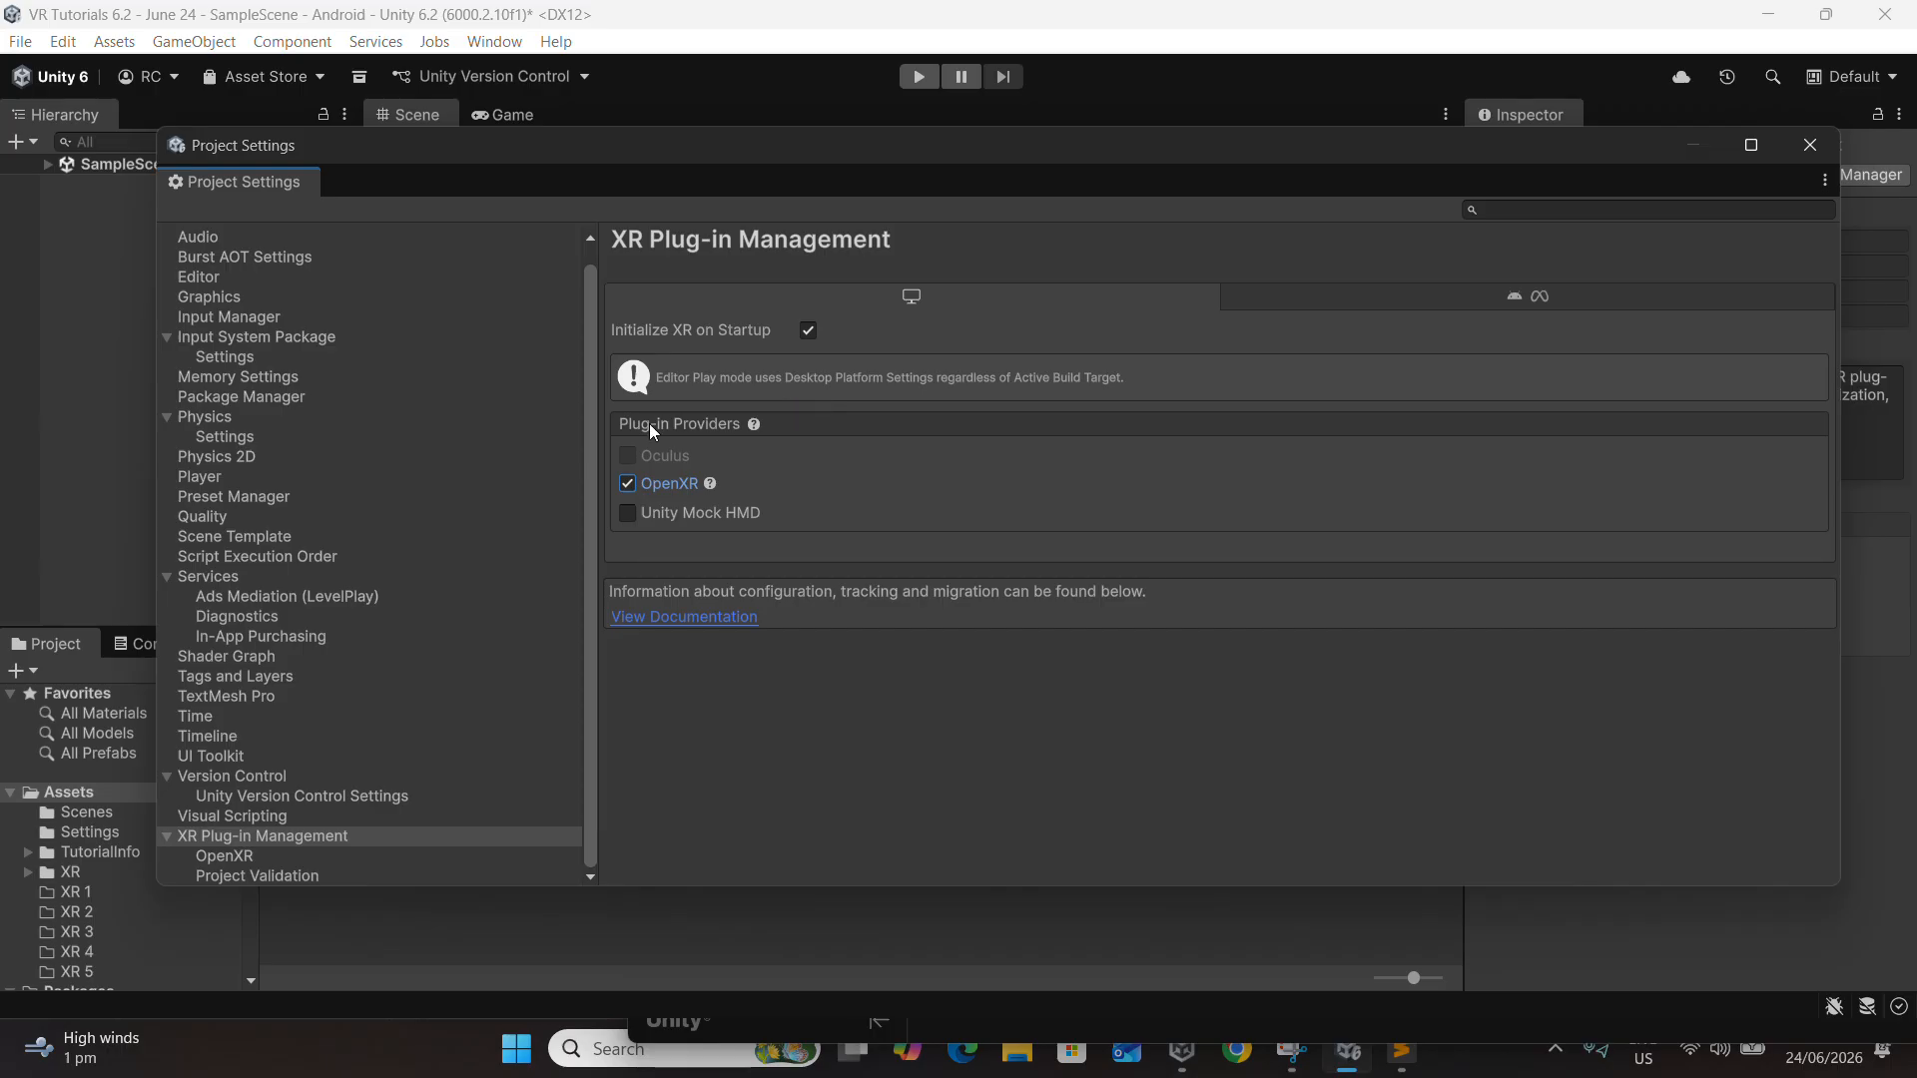
{"action": "left_click", "coordinate": [364, 851]}
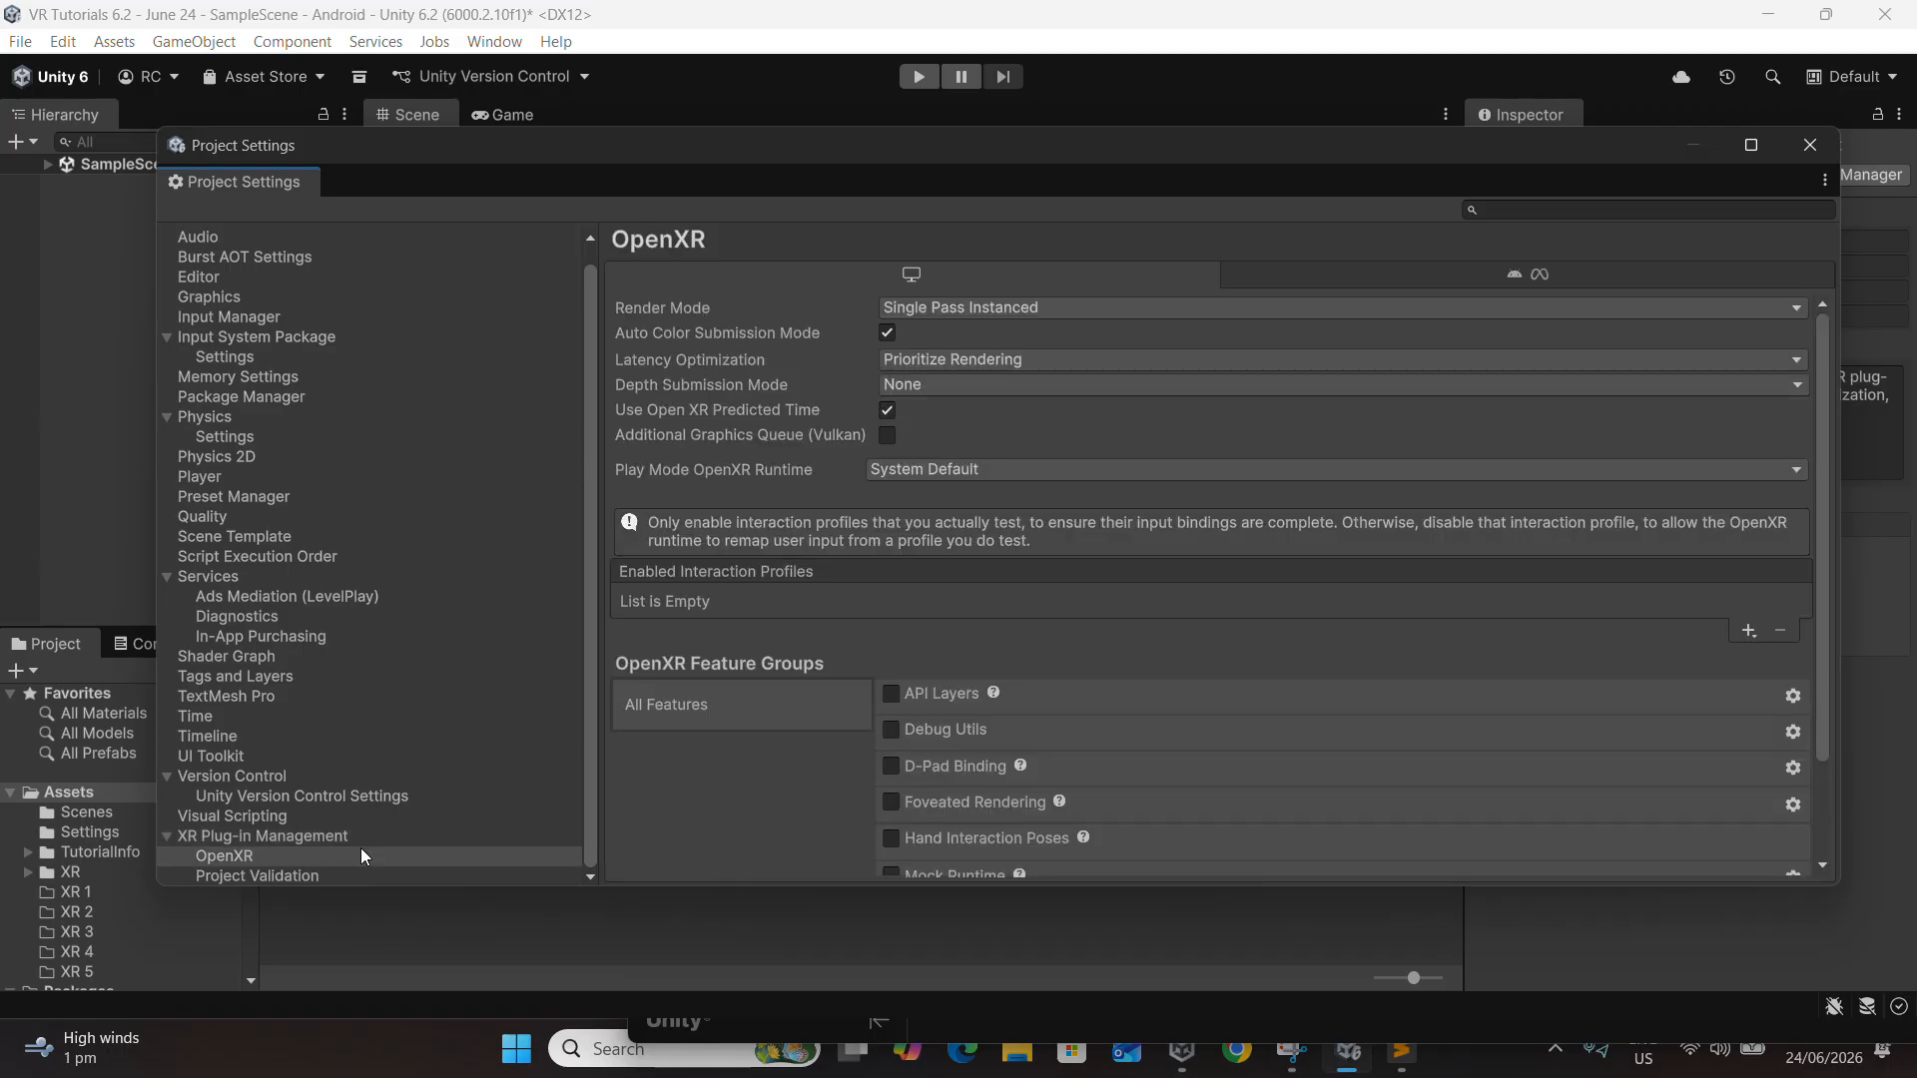
{"action": "scroll", "coordinate": [912, 589], "scroll_direction": "down", "scroll_amount": 3}
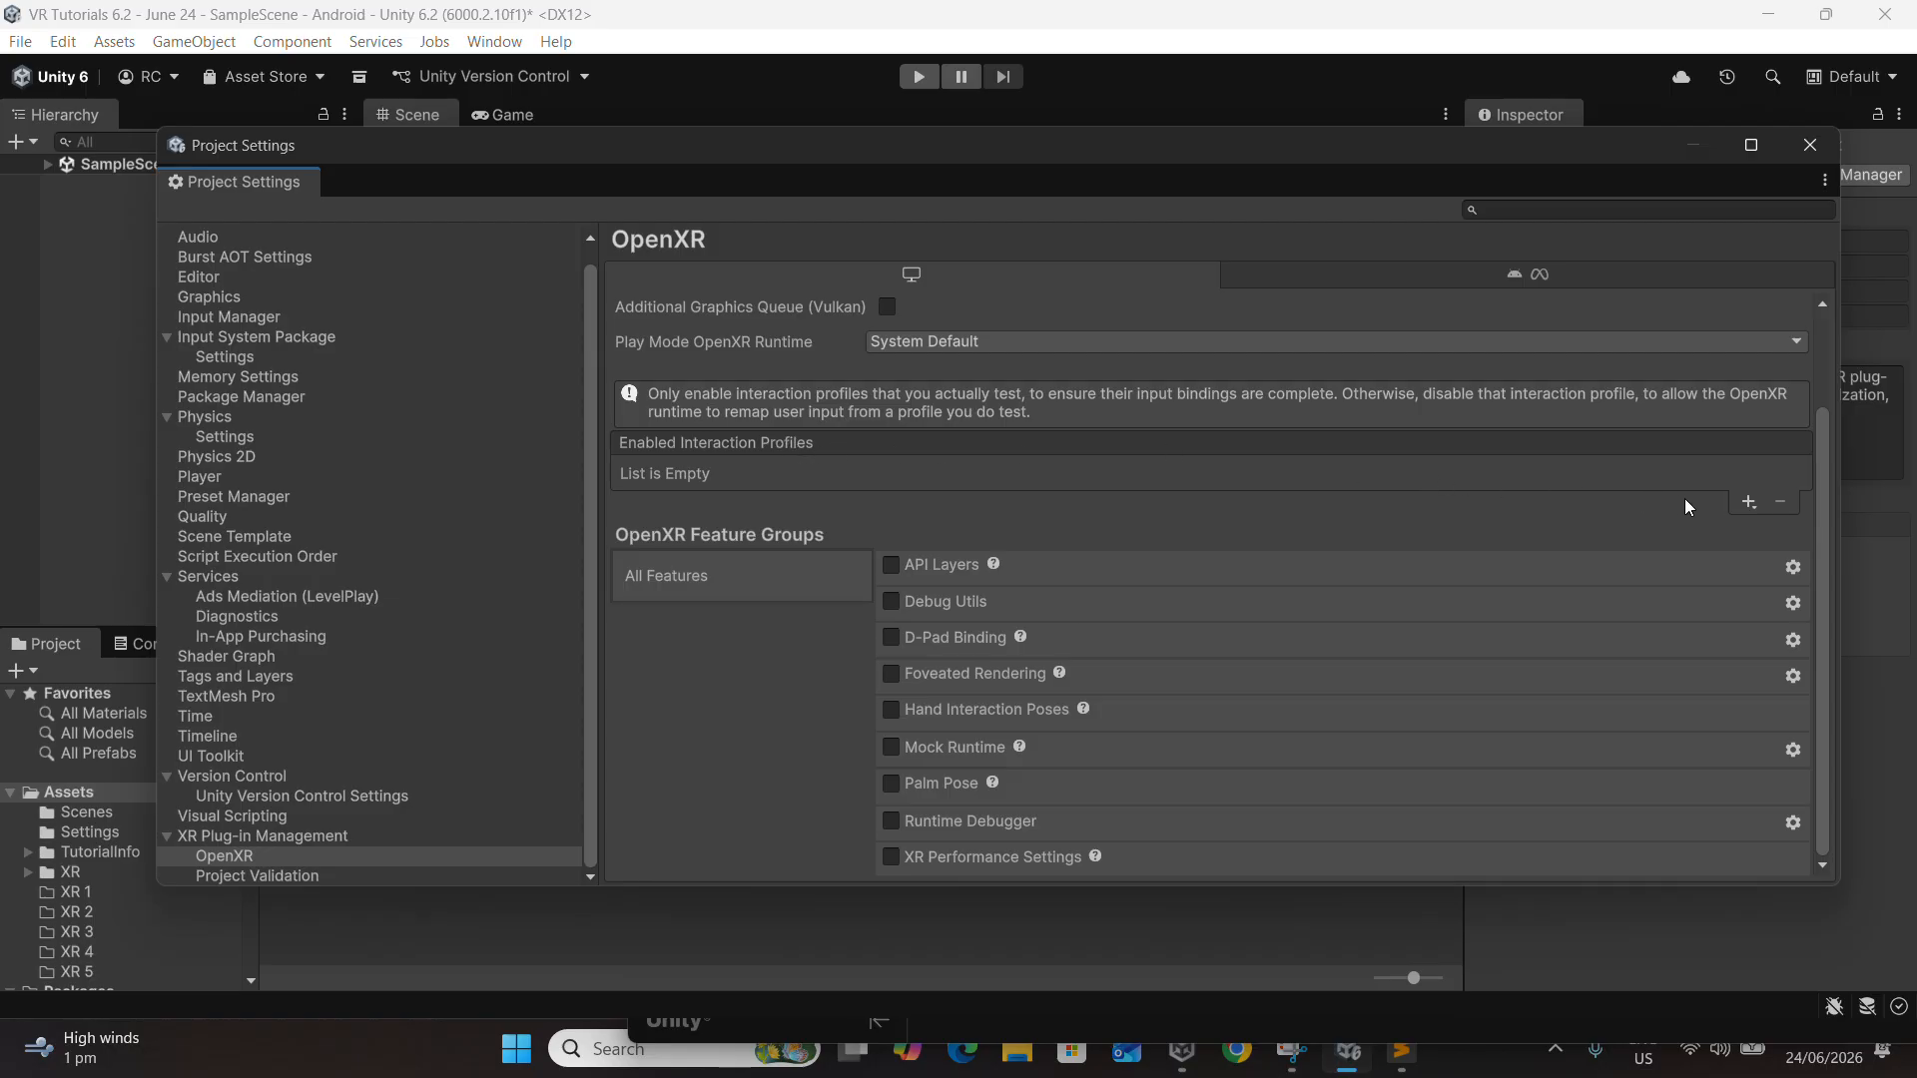
{"action": "left_click", "coordinate": [1746, 501]}
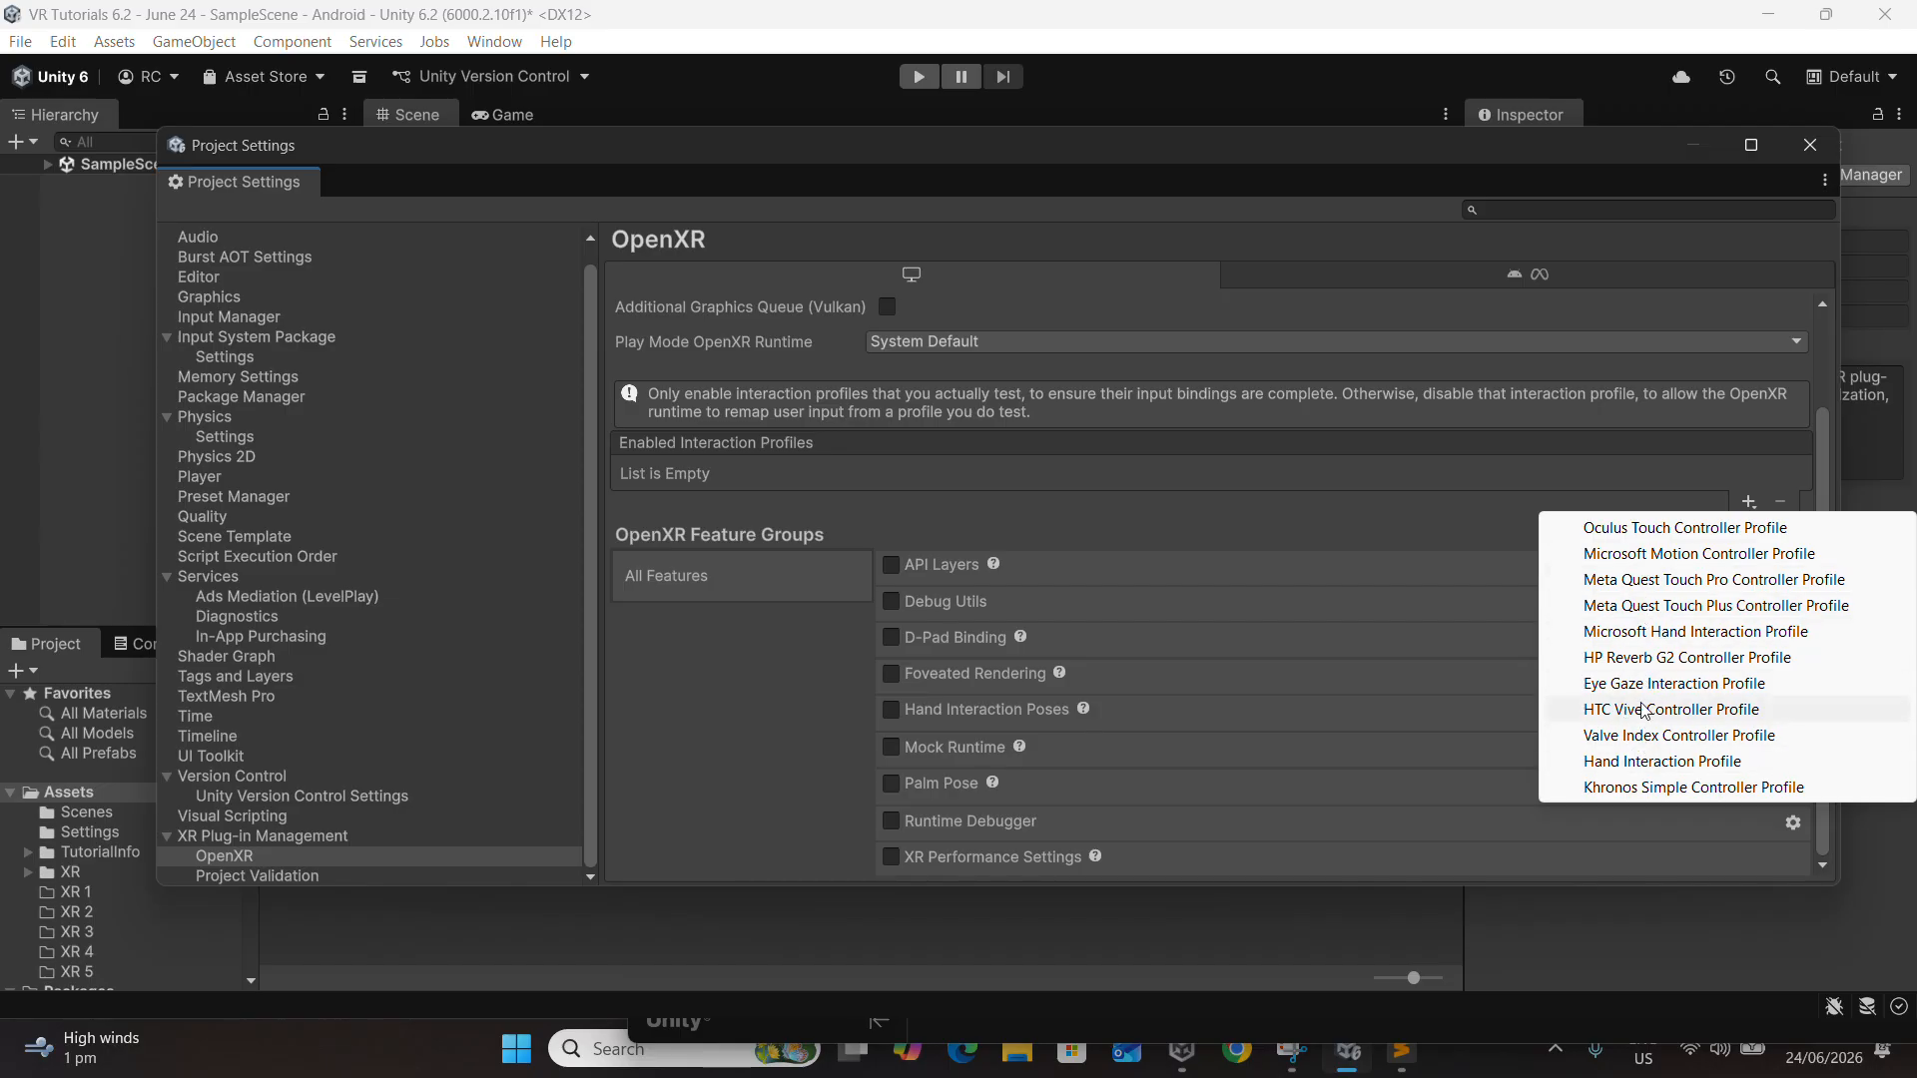
{"action": "left_click", "coordinate": [1647, 538]}
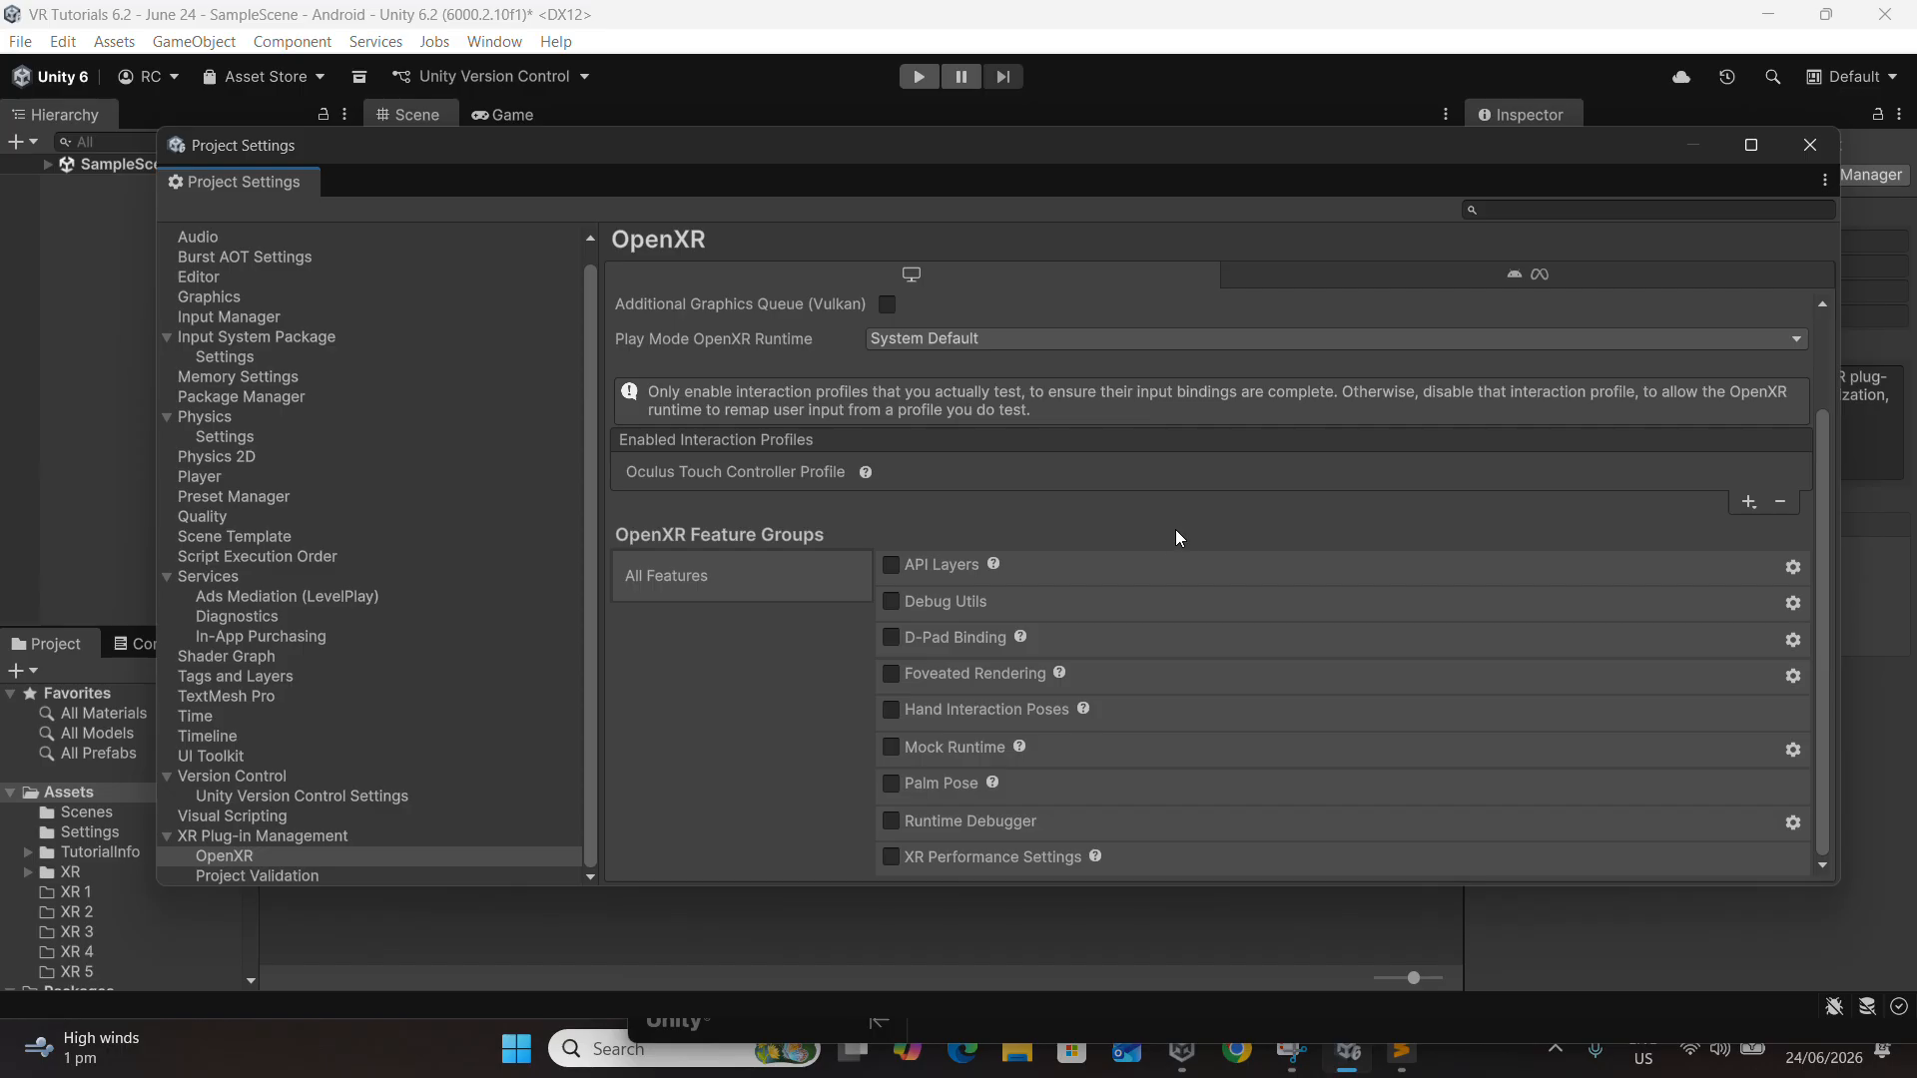
{"action": "scroll", "coordinate": [1205, 575], "scroll_direction": "up", "scroll_amount": 3}
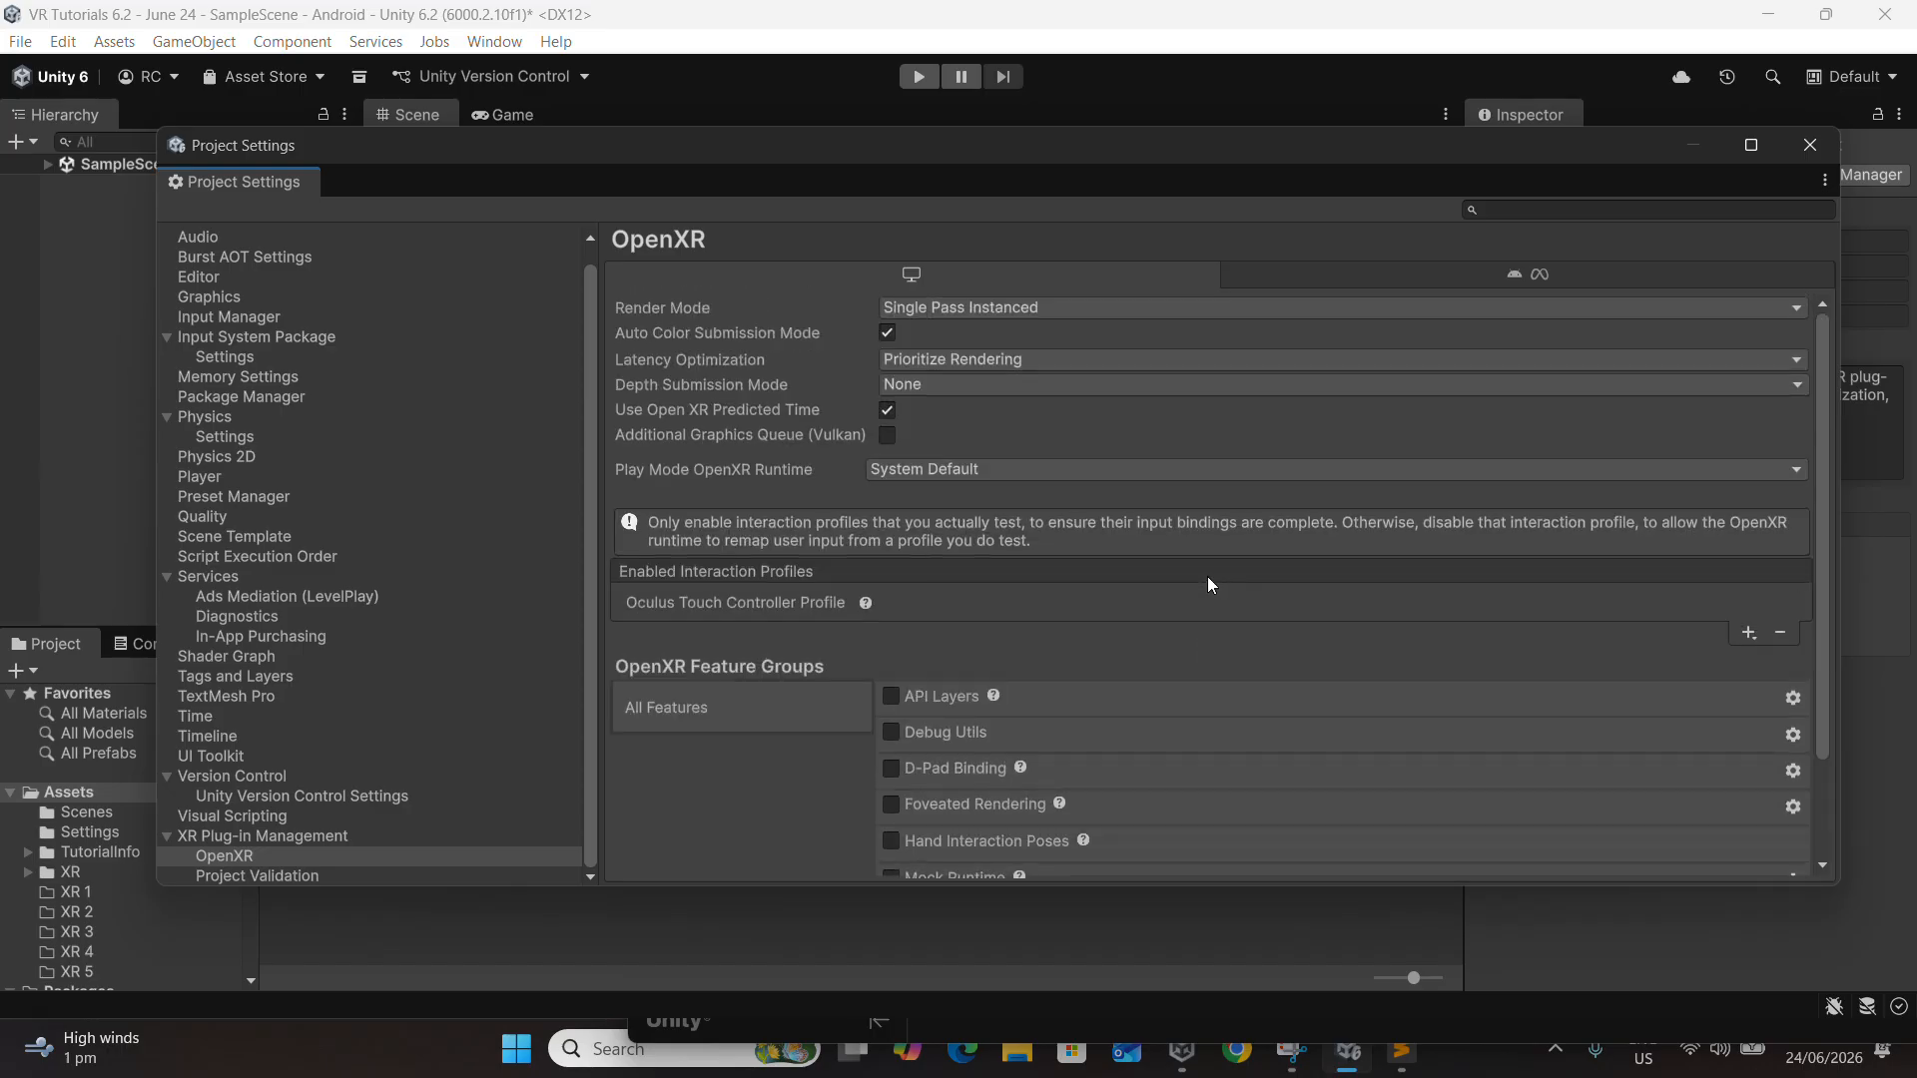
{"action": "left_click", "coordinate": [1810, 148]}
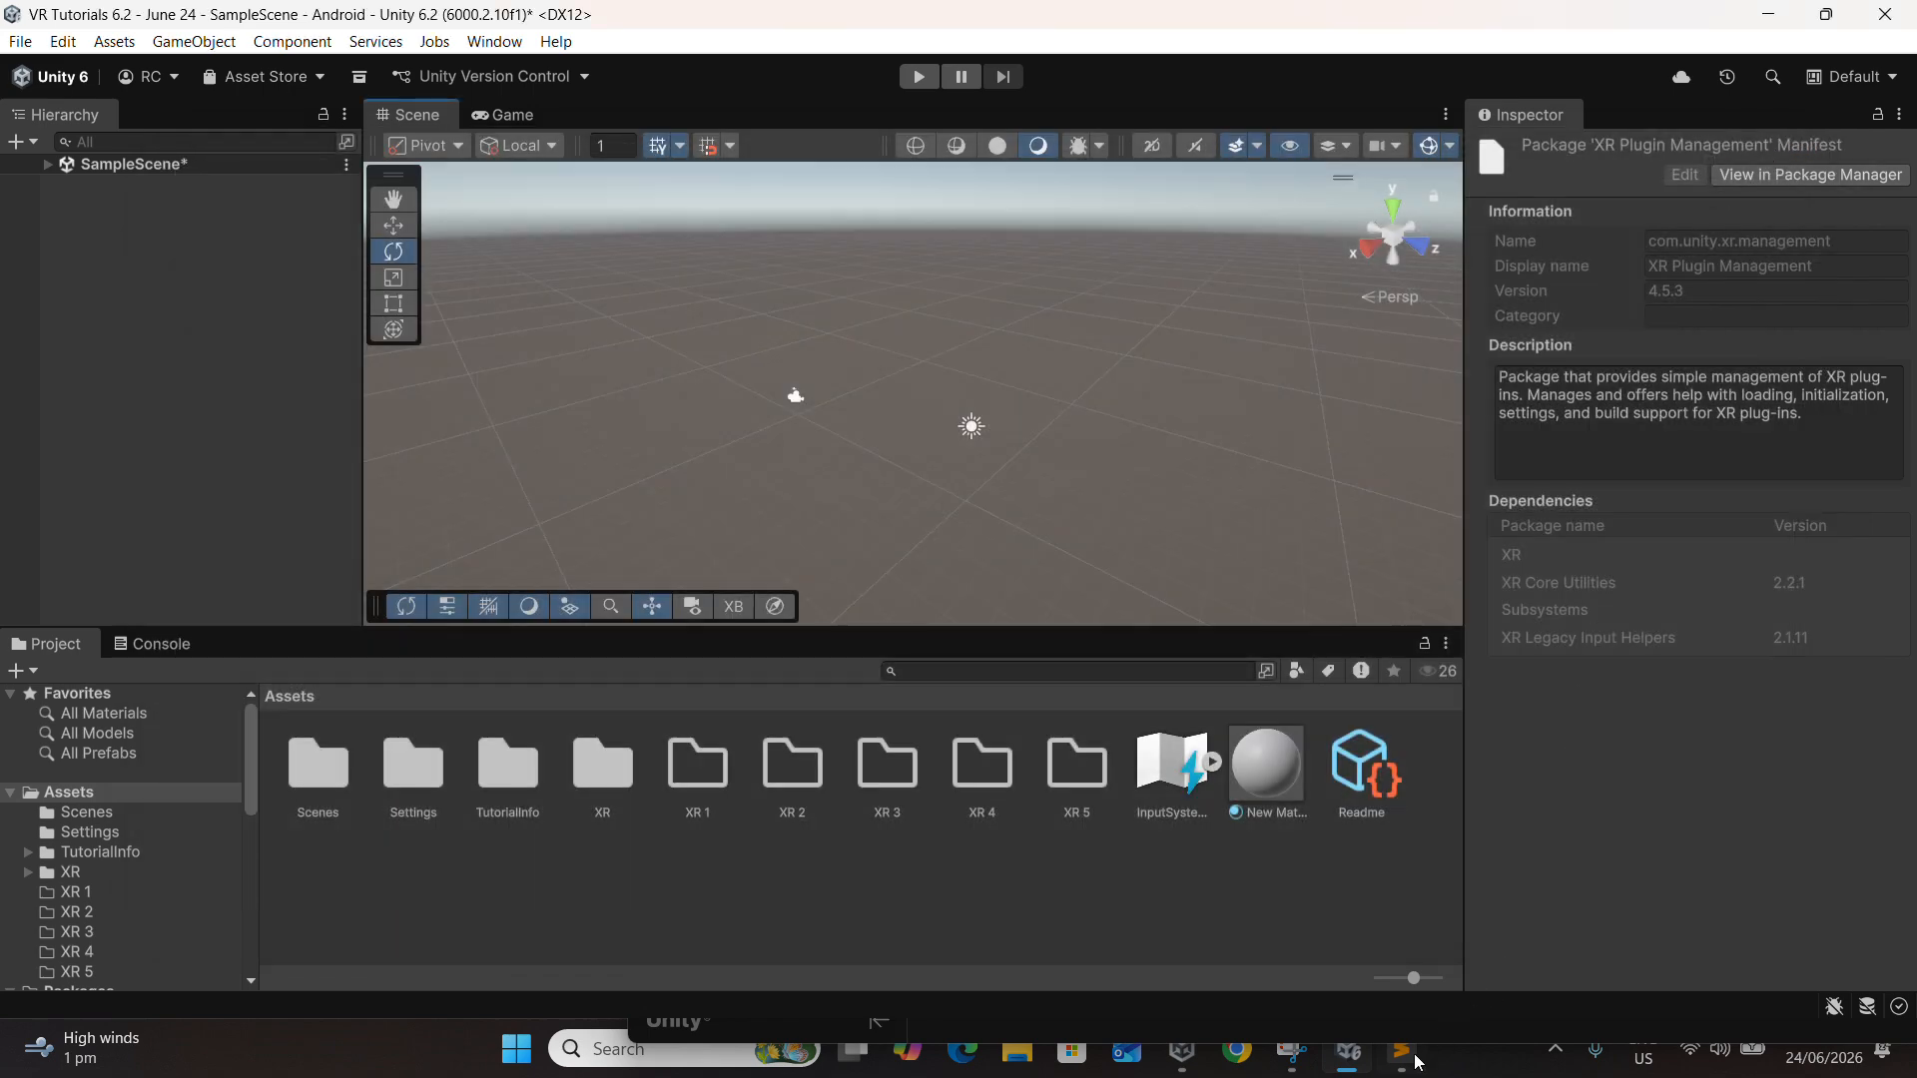
Switch to Sublime Text and add the line "XR Interaction Toolkit" below the URP note, separated by a blank line
{"action": "left_click", "coordinate": [1410, 1058]}
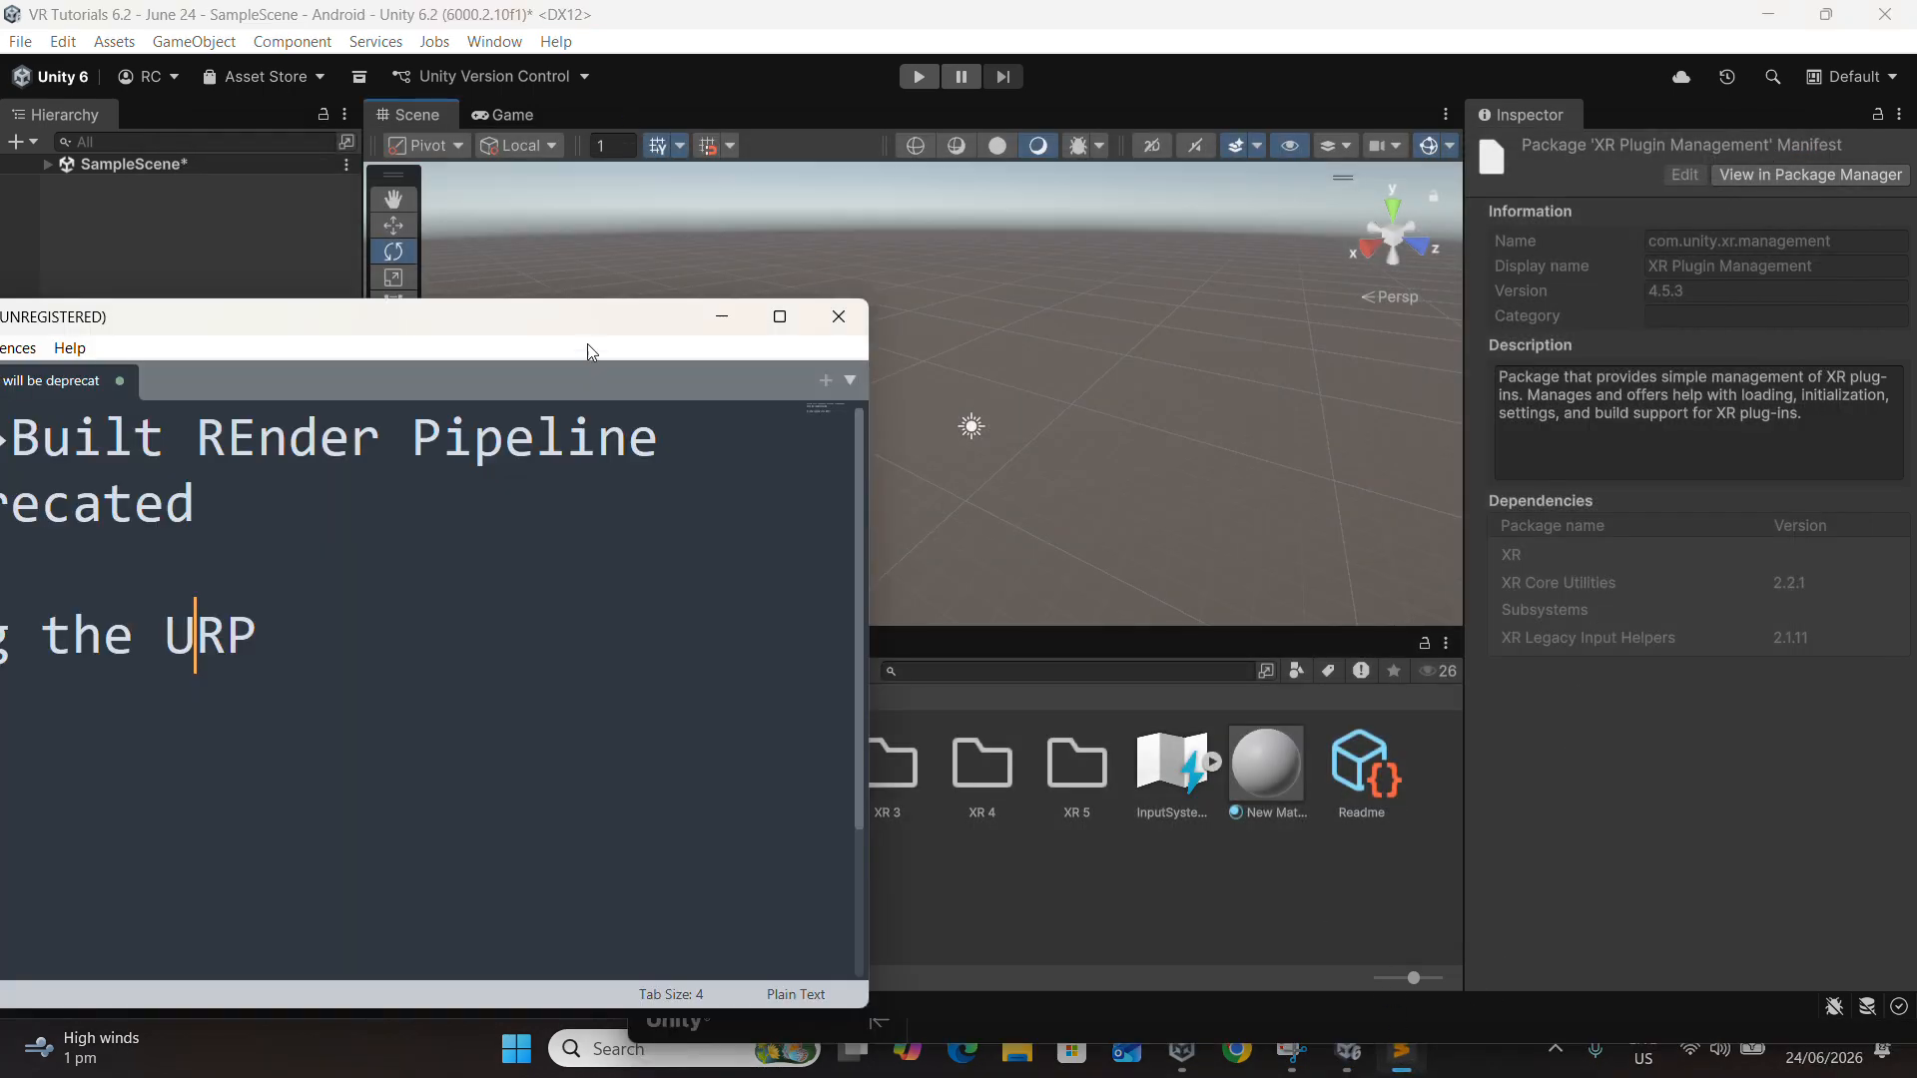
{"action": "left_click_drag", "start_coordinate": [604, 347], "coordinate": [1368, 296]}
{"action": "key", "text": "End"}
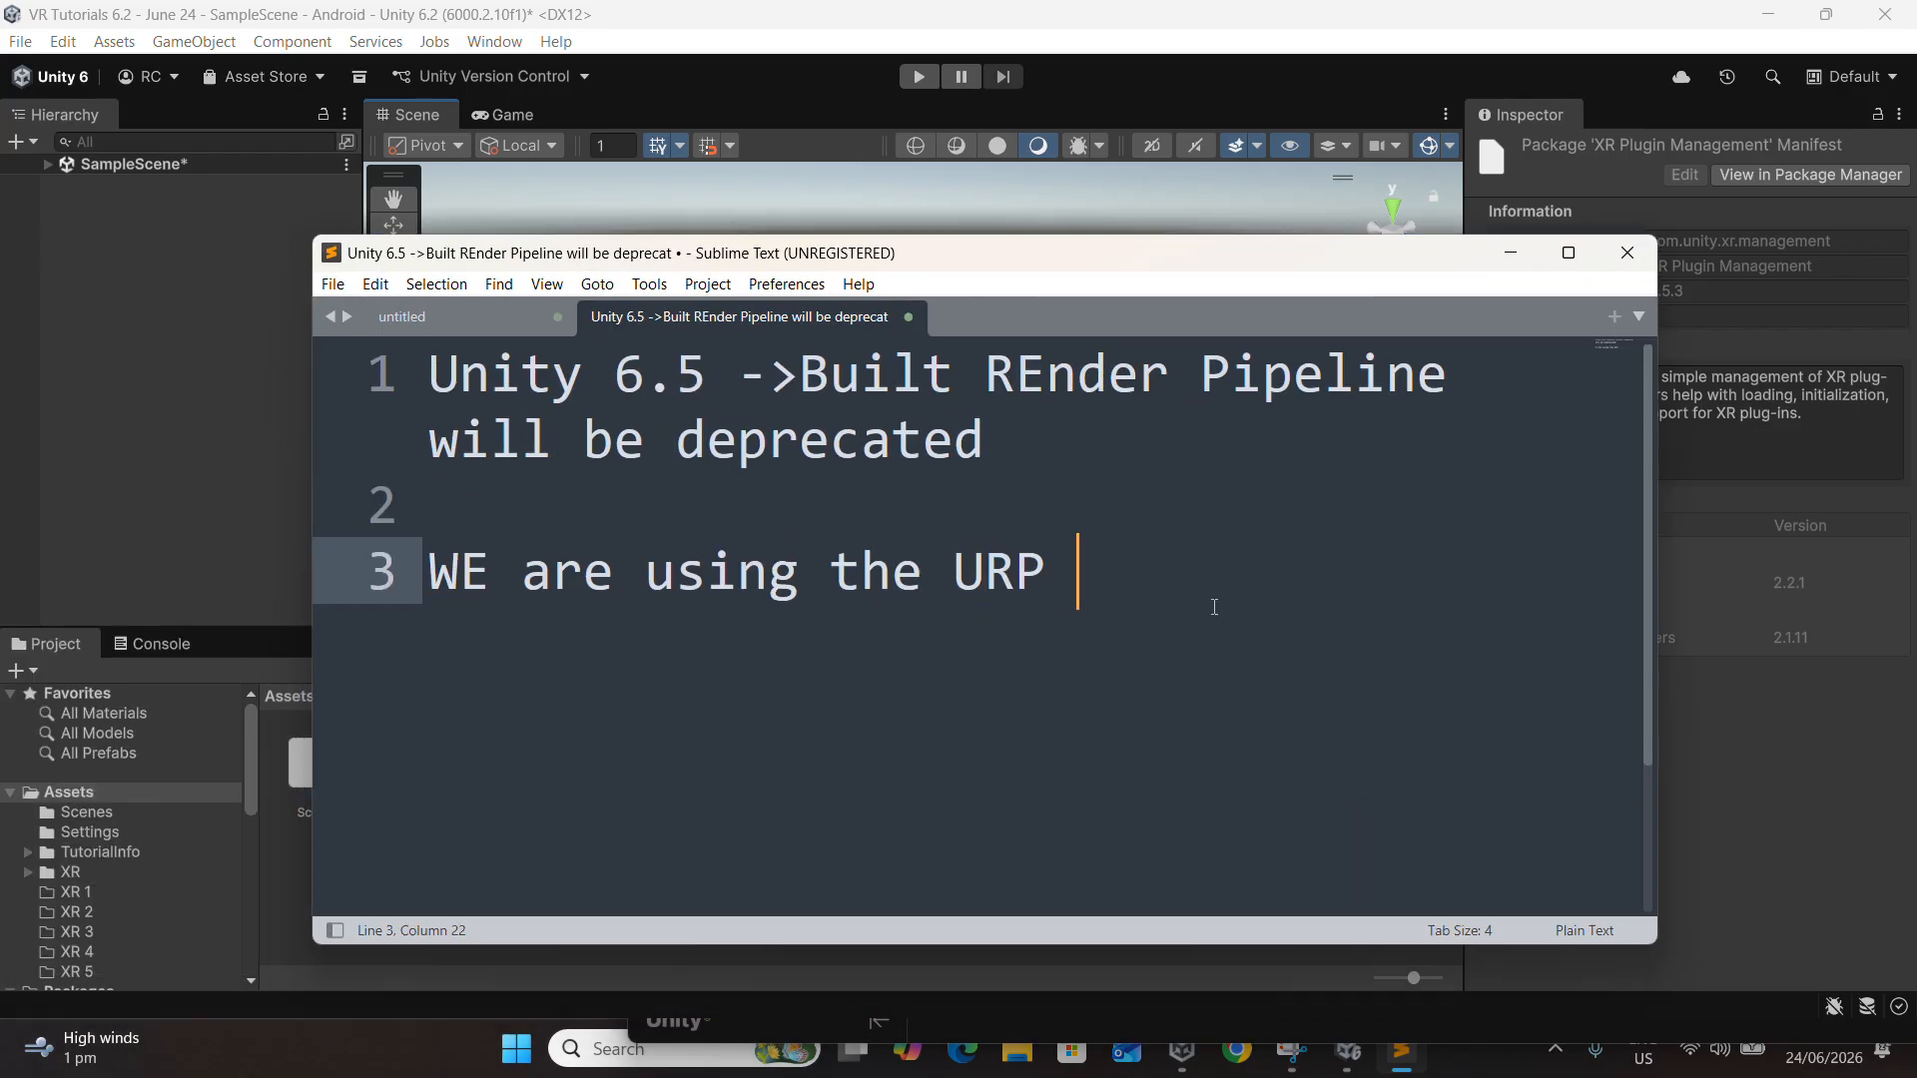
{"action": "key", "text": "Return"}
{"action": "key", "text": "Return"}
{"action": "type", "text": "XR Interacton"}
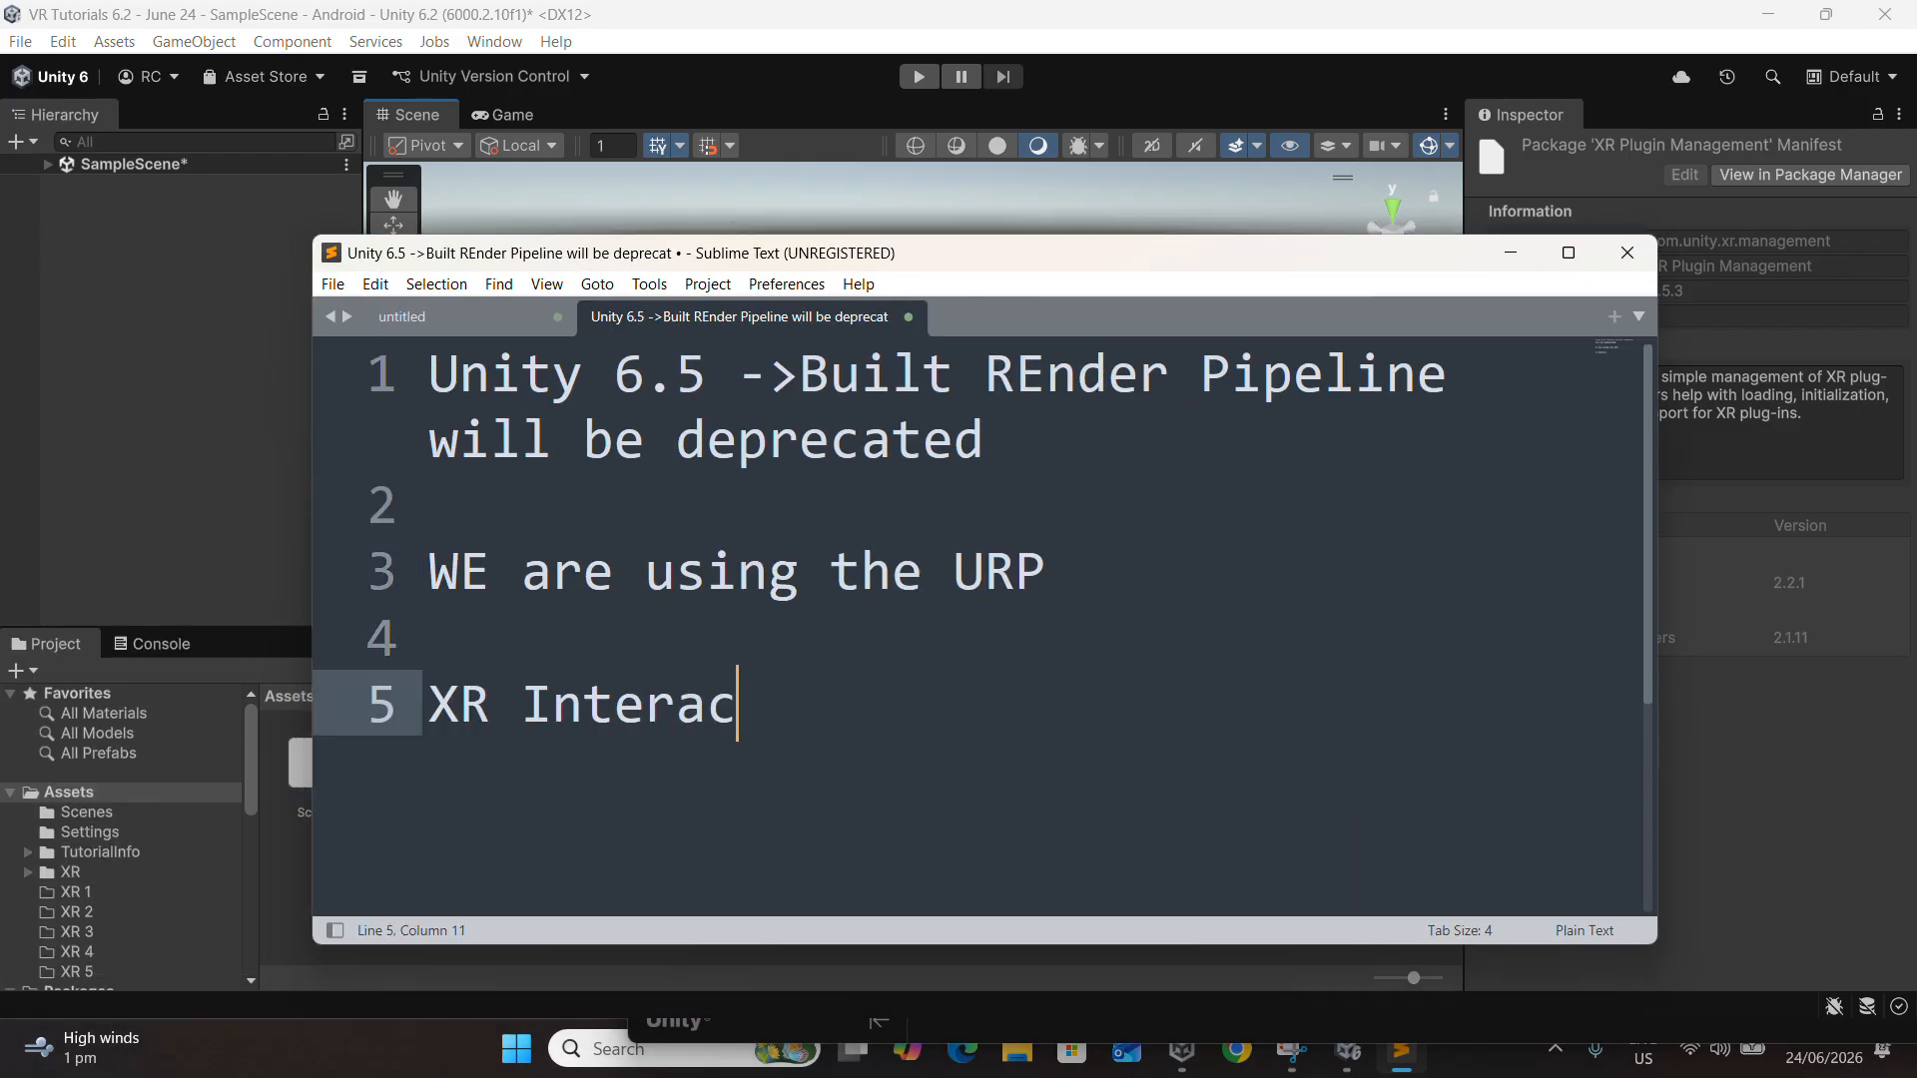
{"action": "key", "text": "BackSpace"}
{"action": "key", "text": "BackSpace"}
{"action": "type", "text": "ion"}
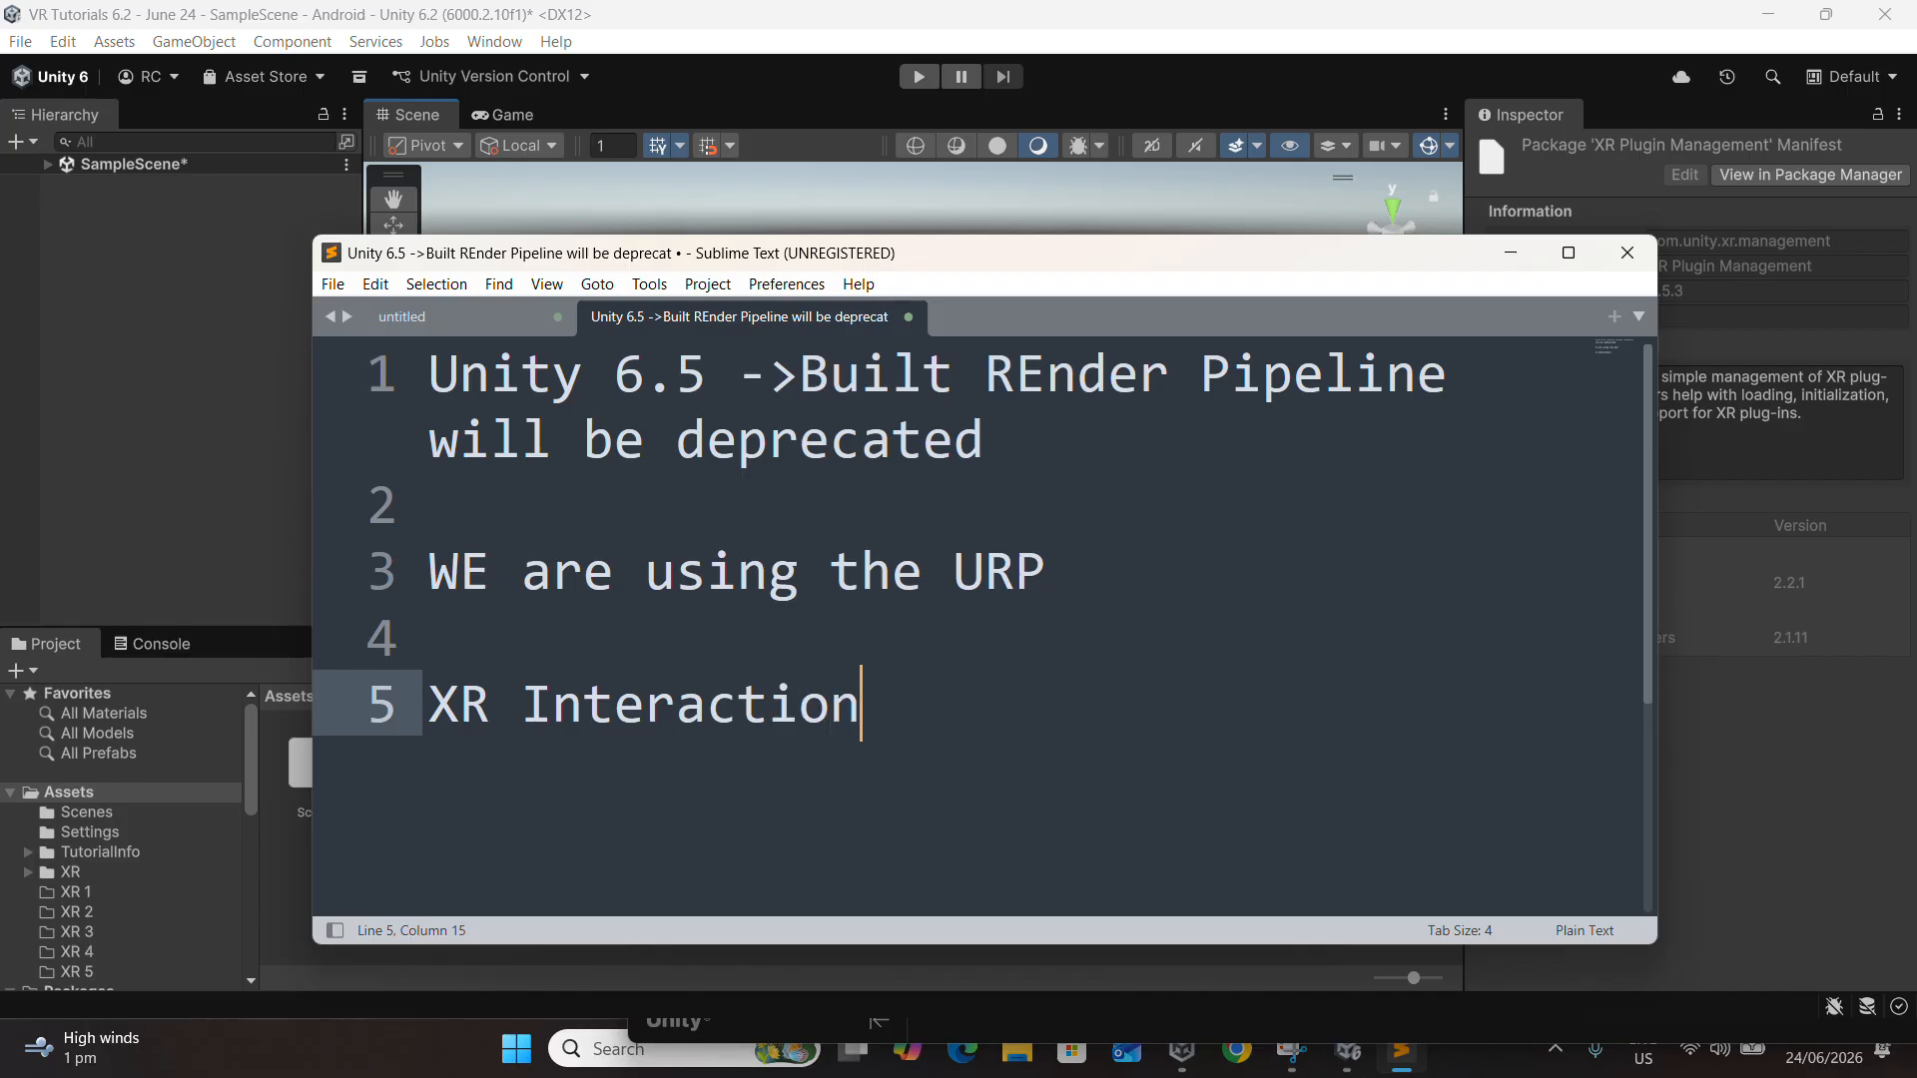
{"action": "type", "text": " Toolkit"}
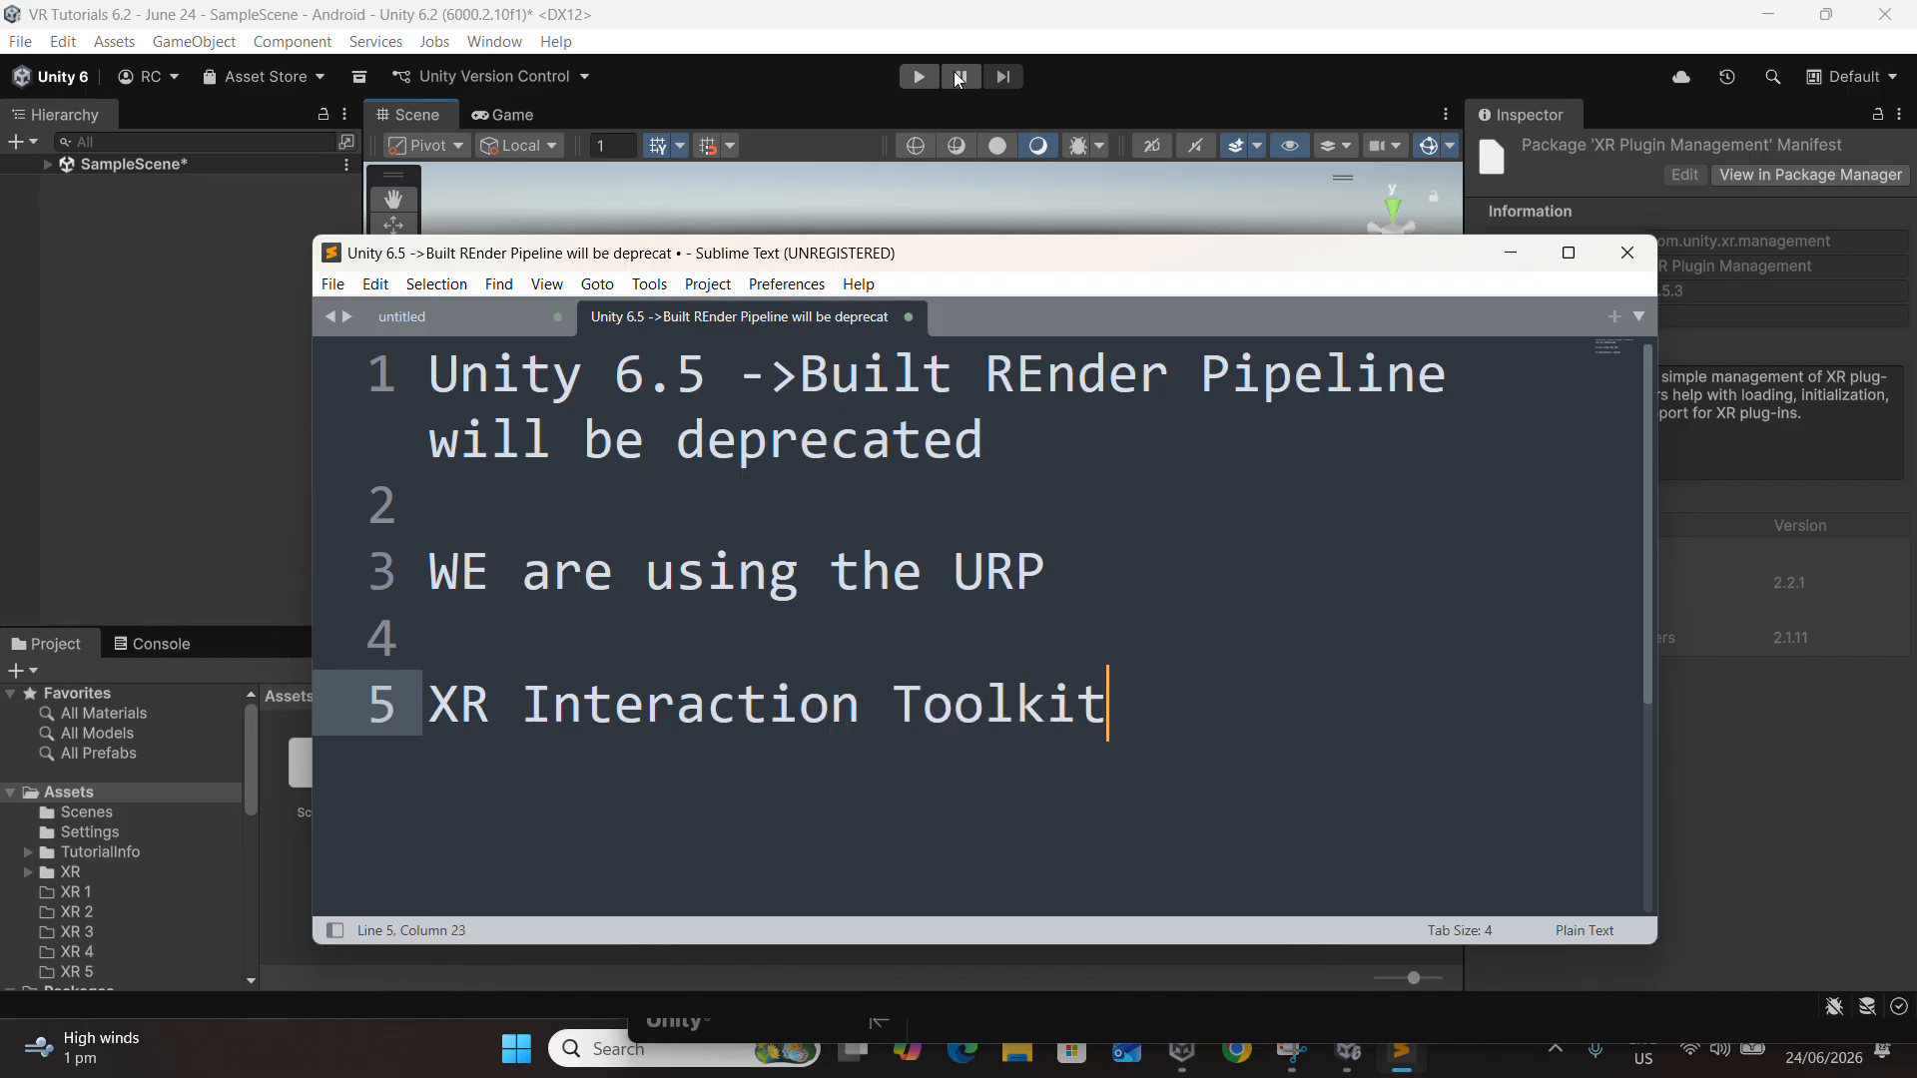
Install the XR Interaction Toolkit 3.2.2 package from the Unity Registry in Unity's Package Manager
{"action": "left_click", "coordinate": [514, 43]}
{"action": "mouse_move", "coordinate": [699, 402]}
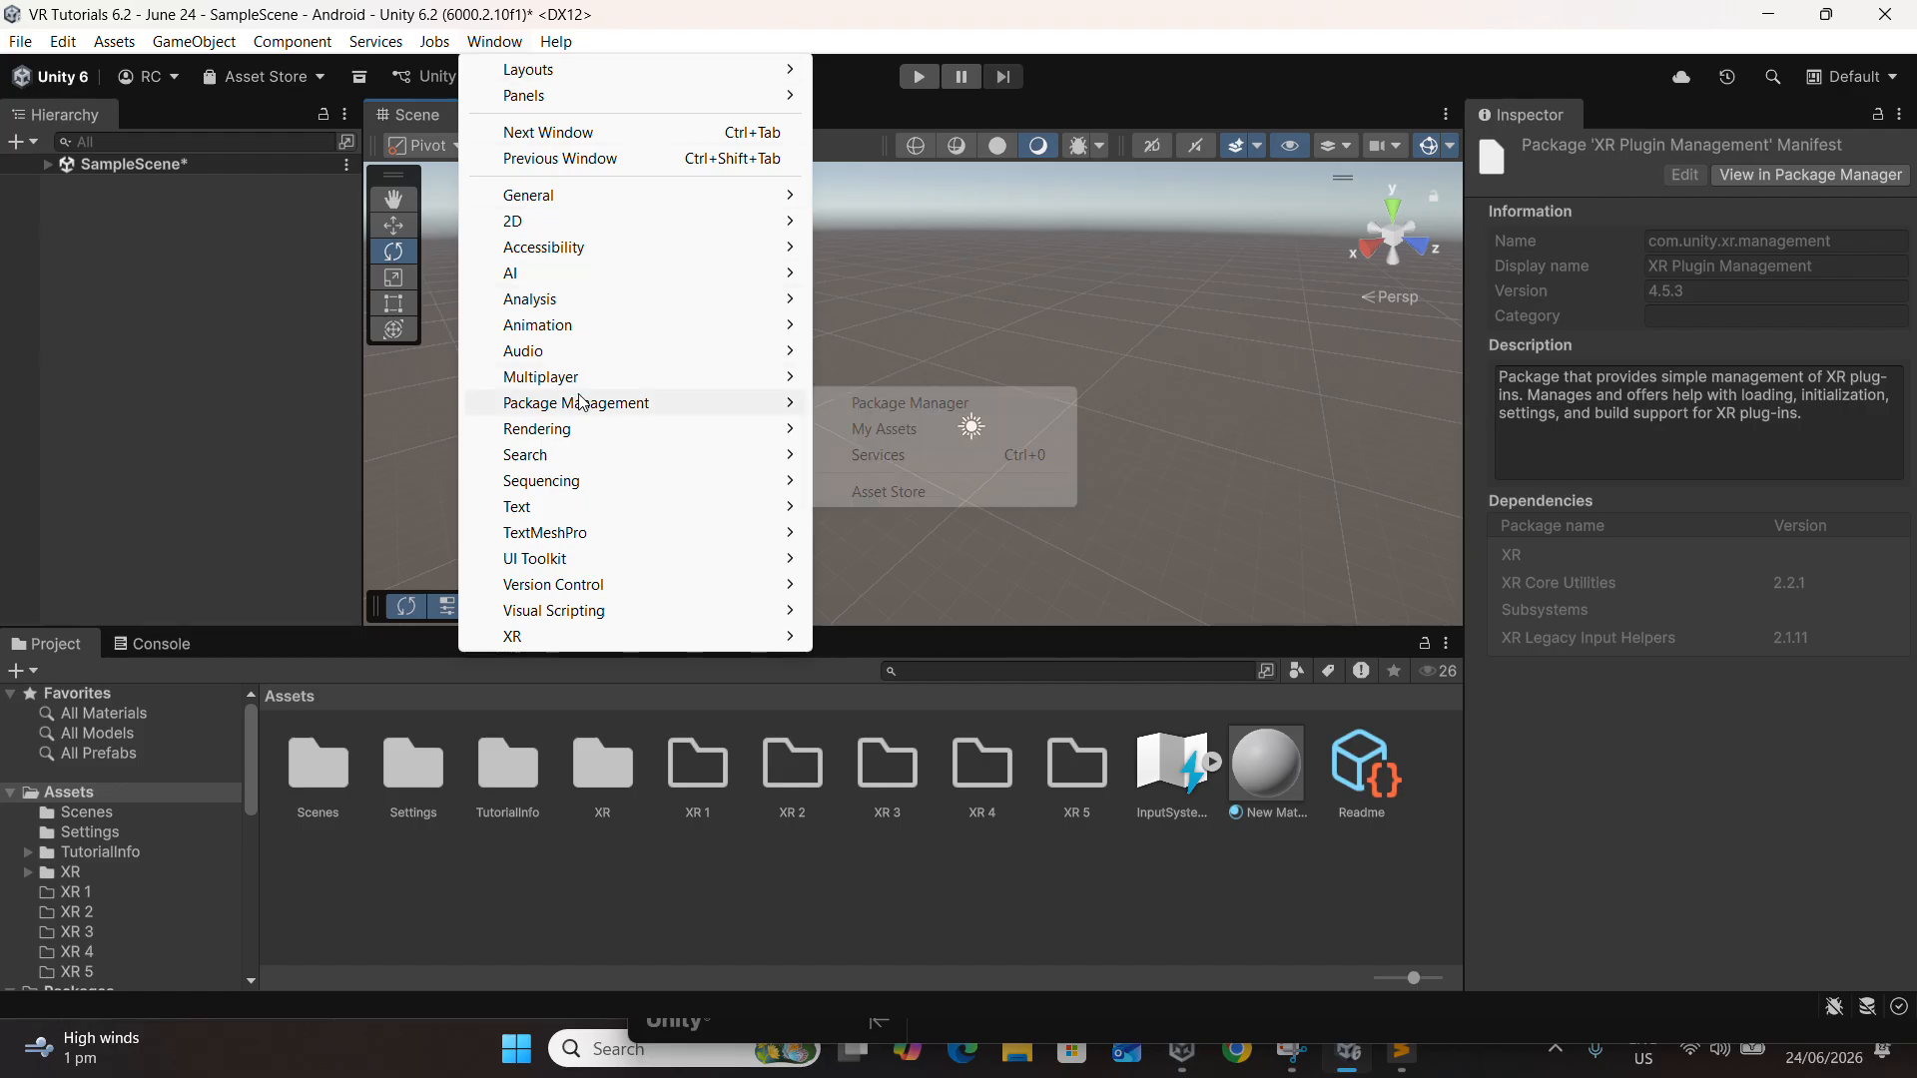
{"action": "left_click", "coordinate": [934, 404]}
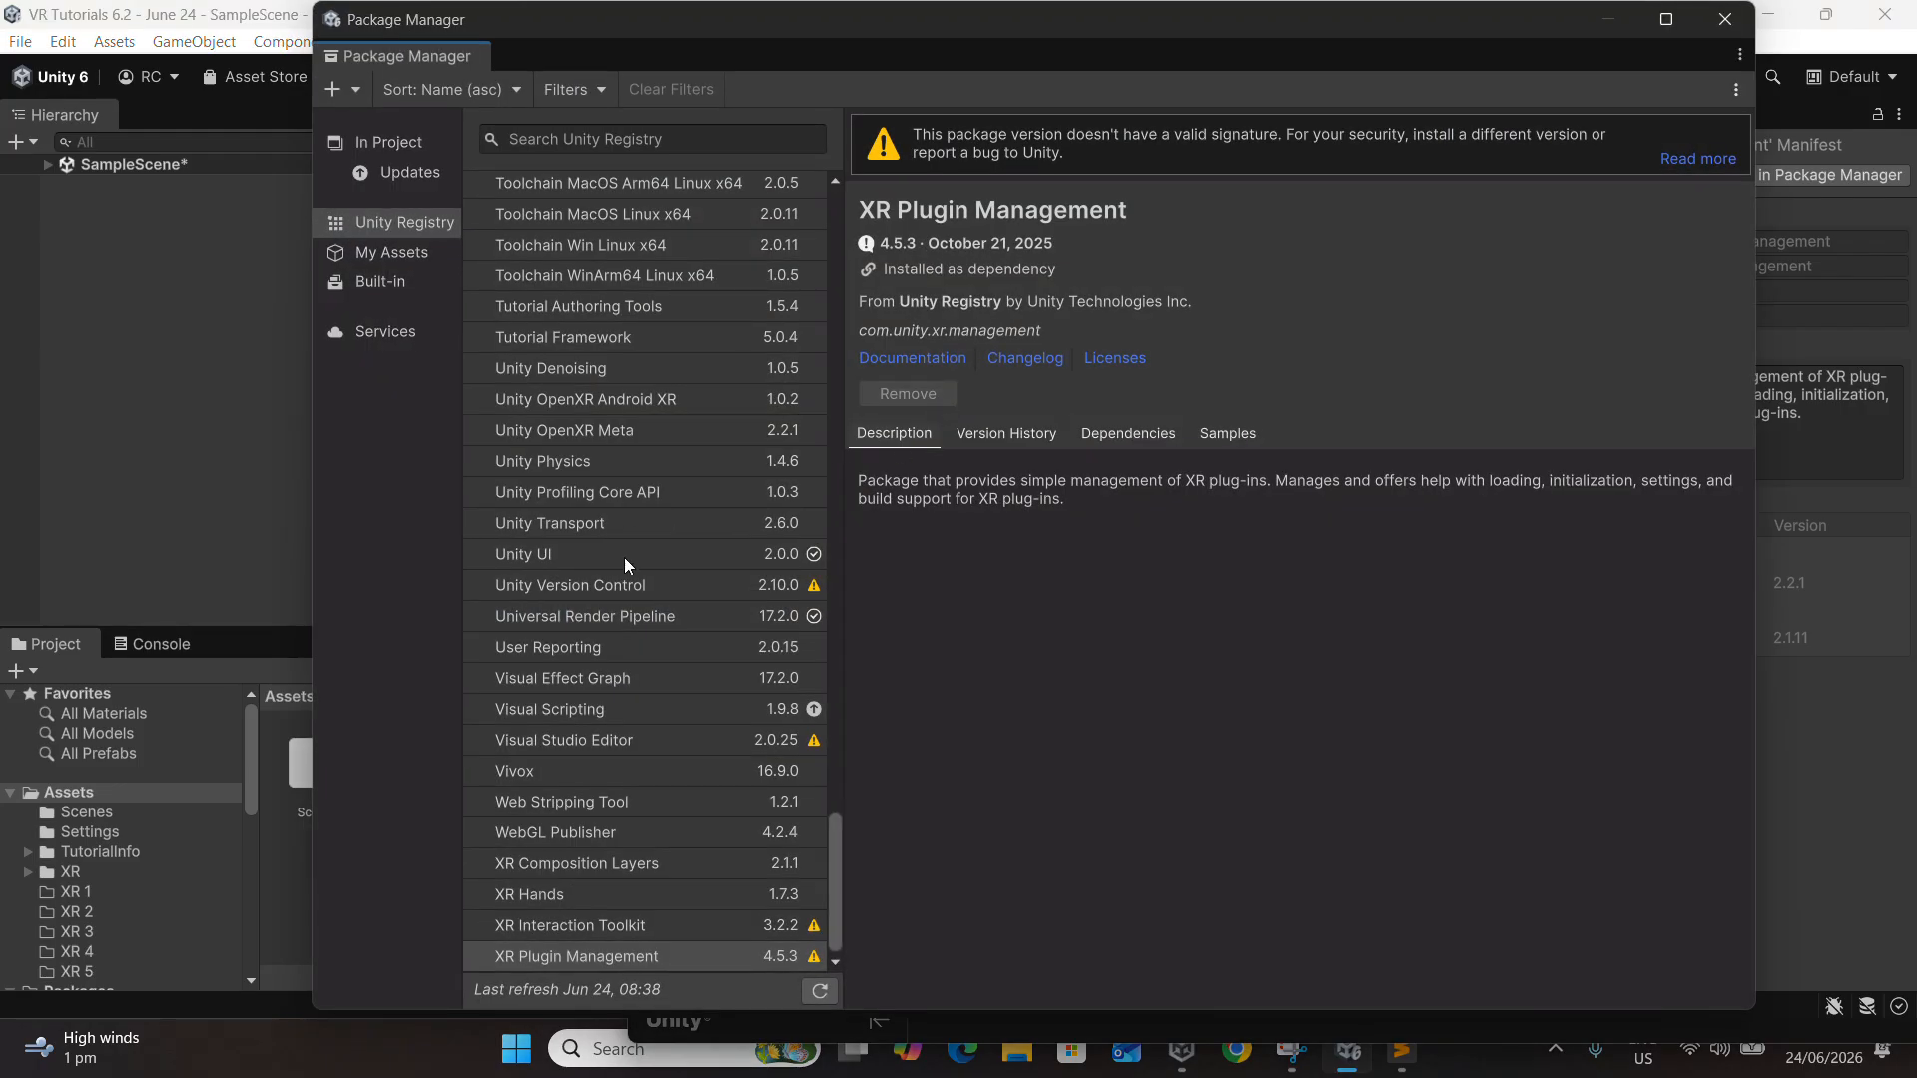
{"action": "left_click", "coordinate": [640, 929]}
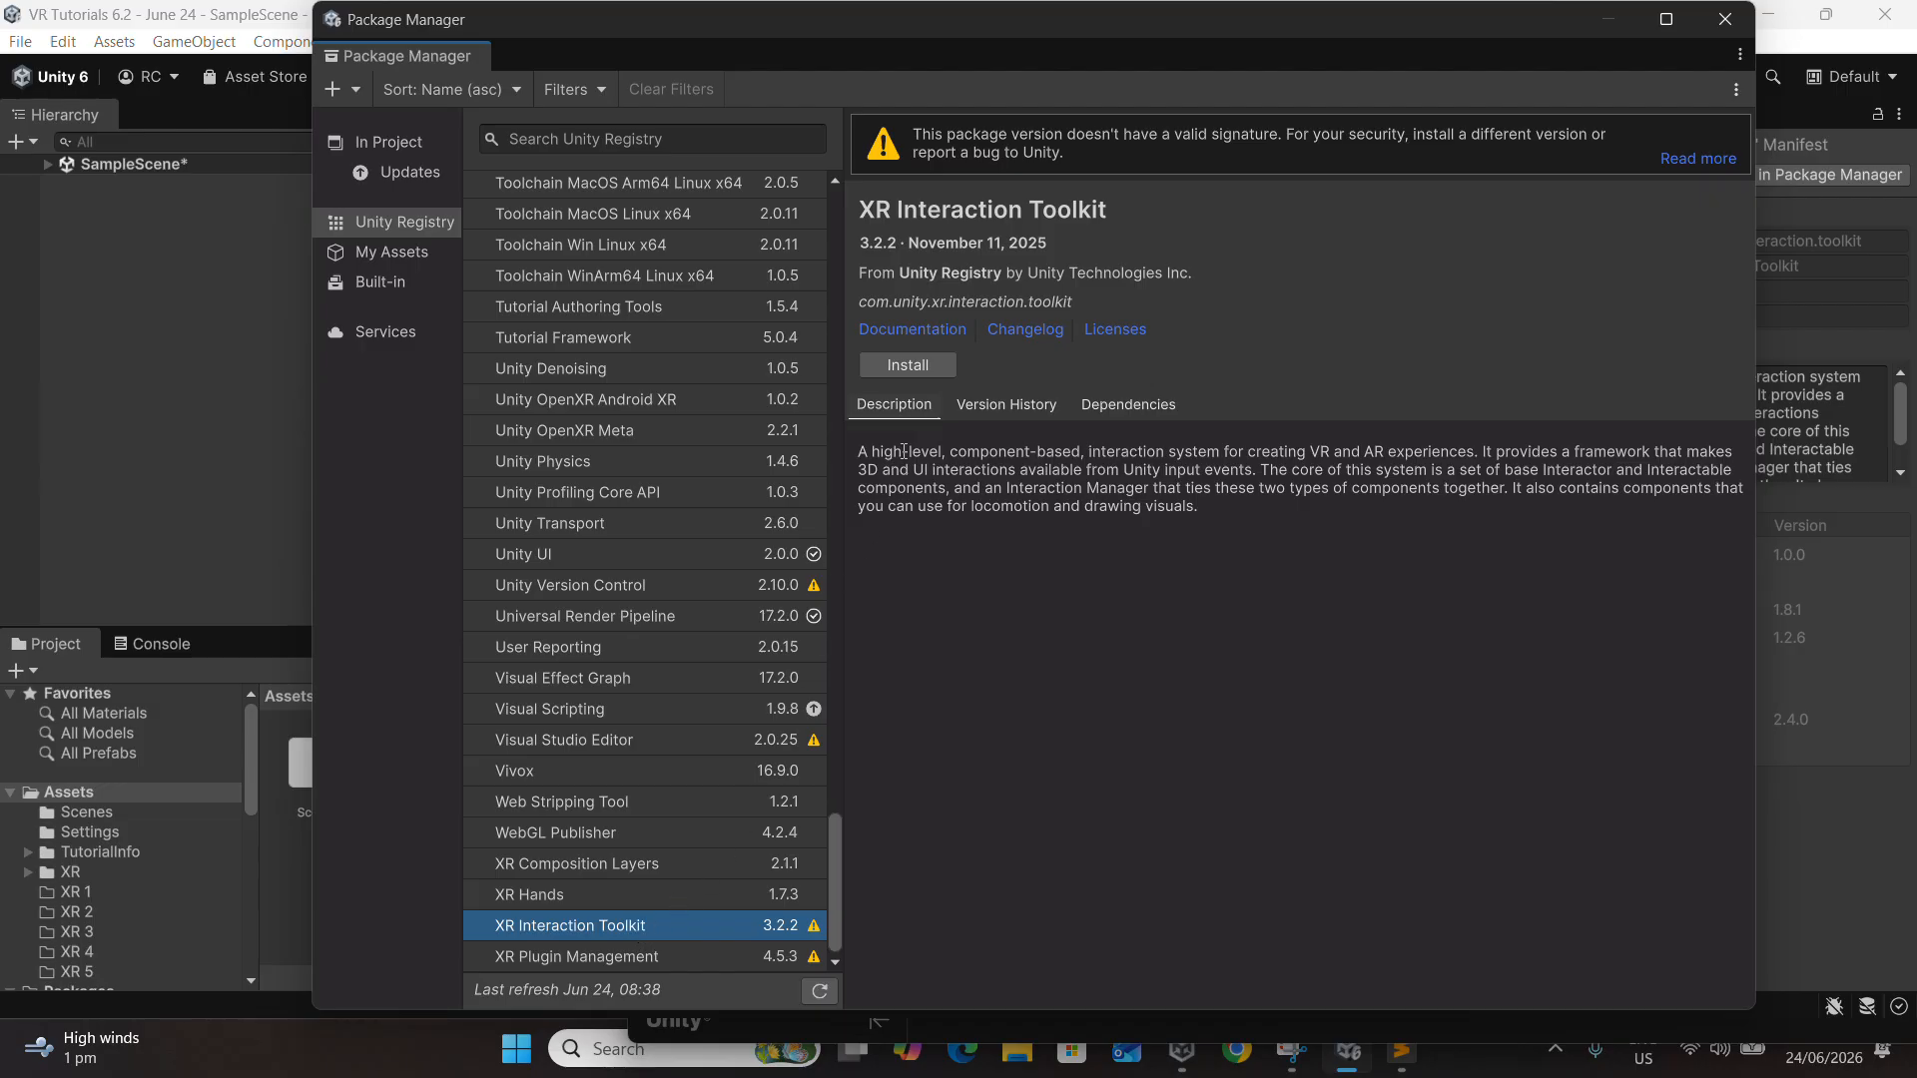
{"action": "left_click", "coordinate": [911, 368]}
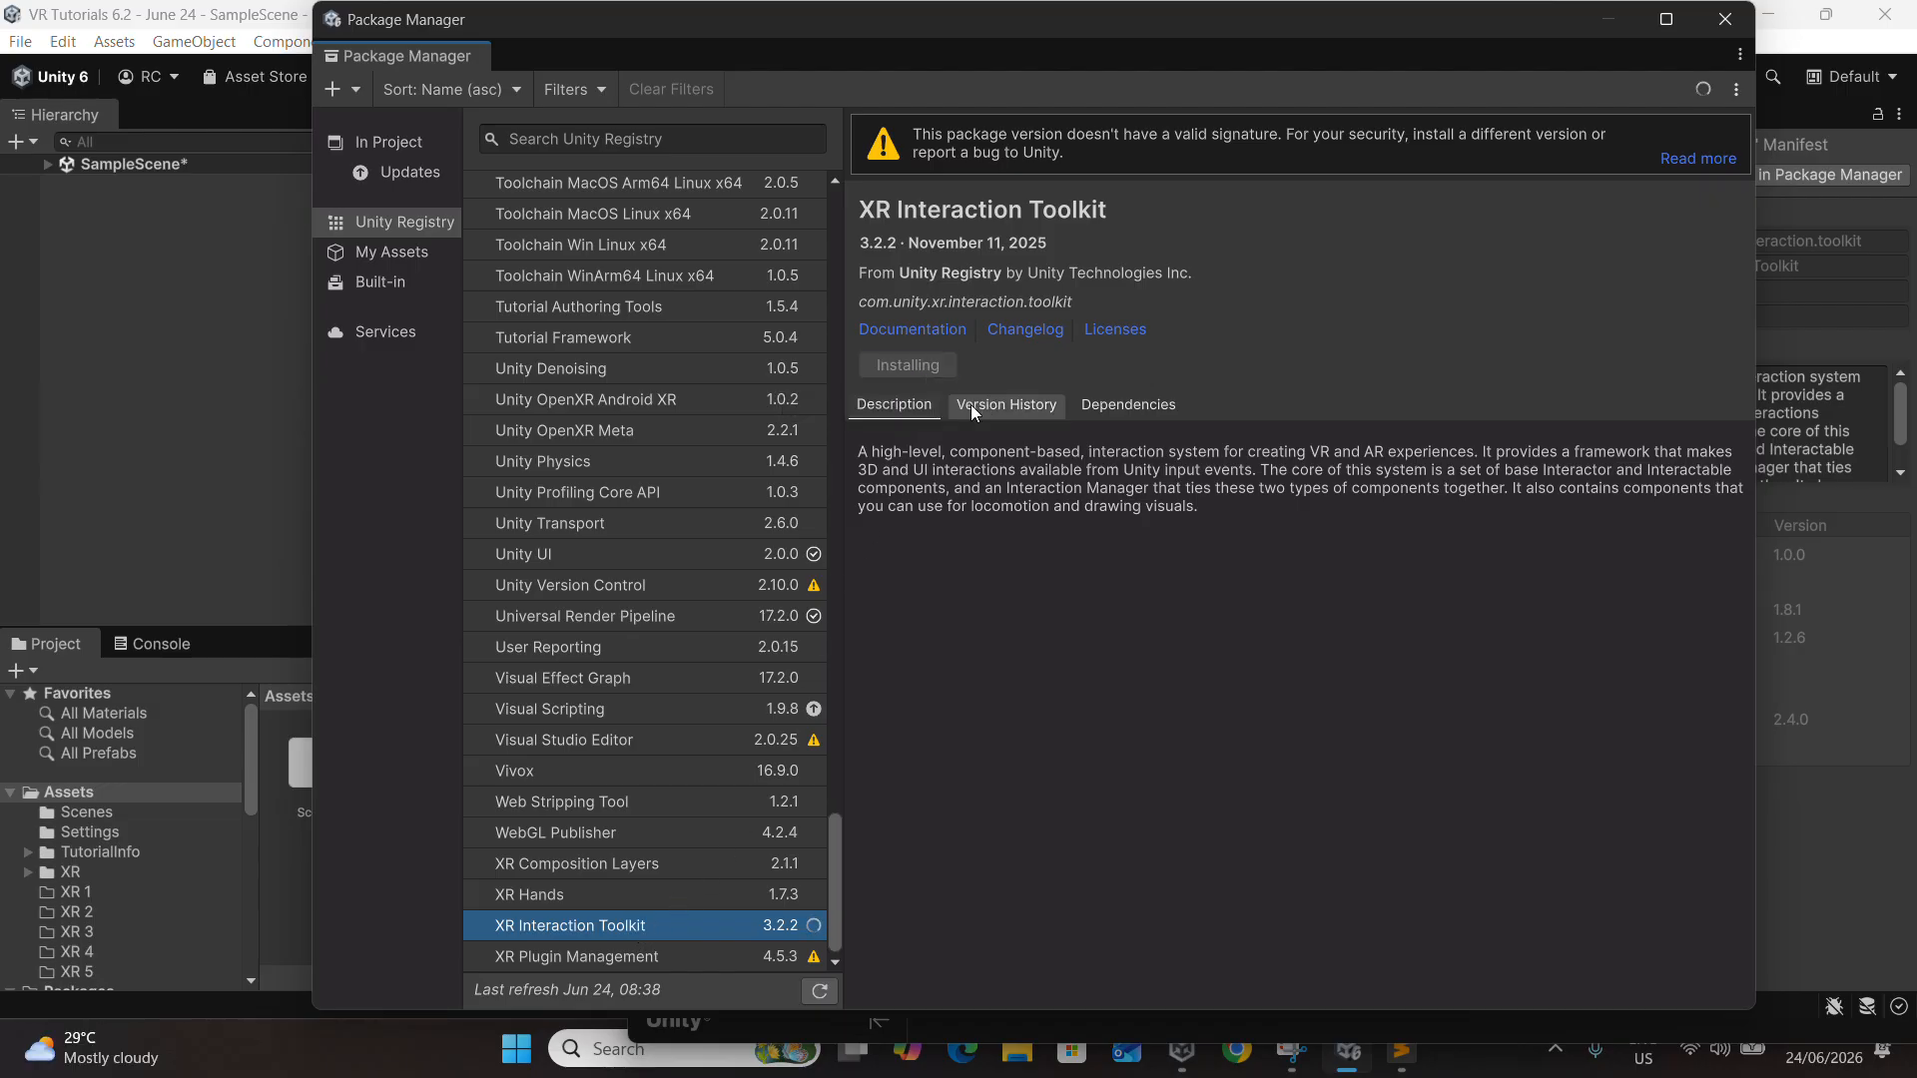
Switch to Sublime Text and append "-> preset codes for moving in the environment as well grabbing objecgs" to the XR Interaction Toolkit line
{"action": "left_click", "coordinate": [1401, 1053]}
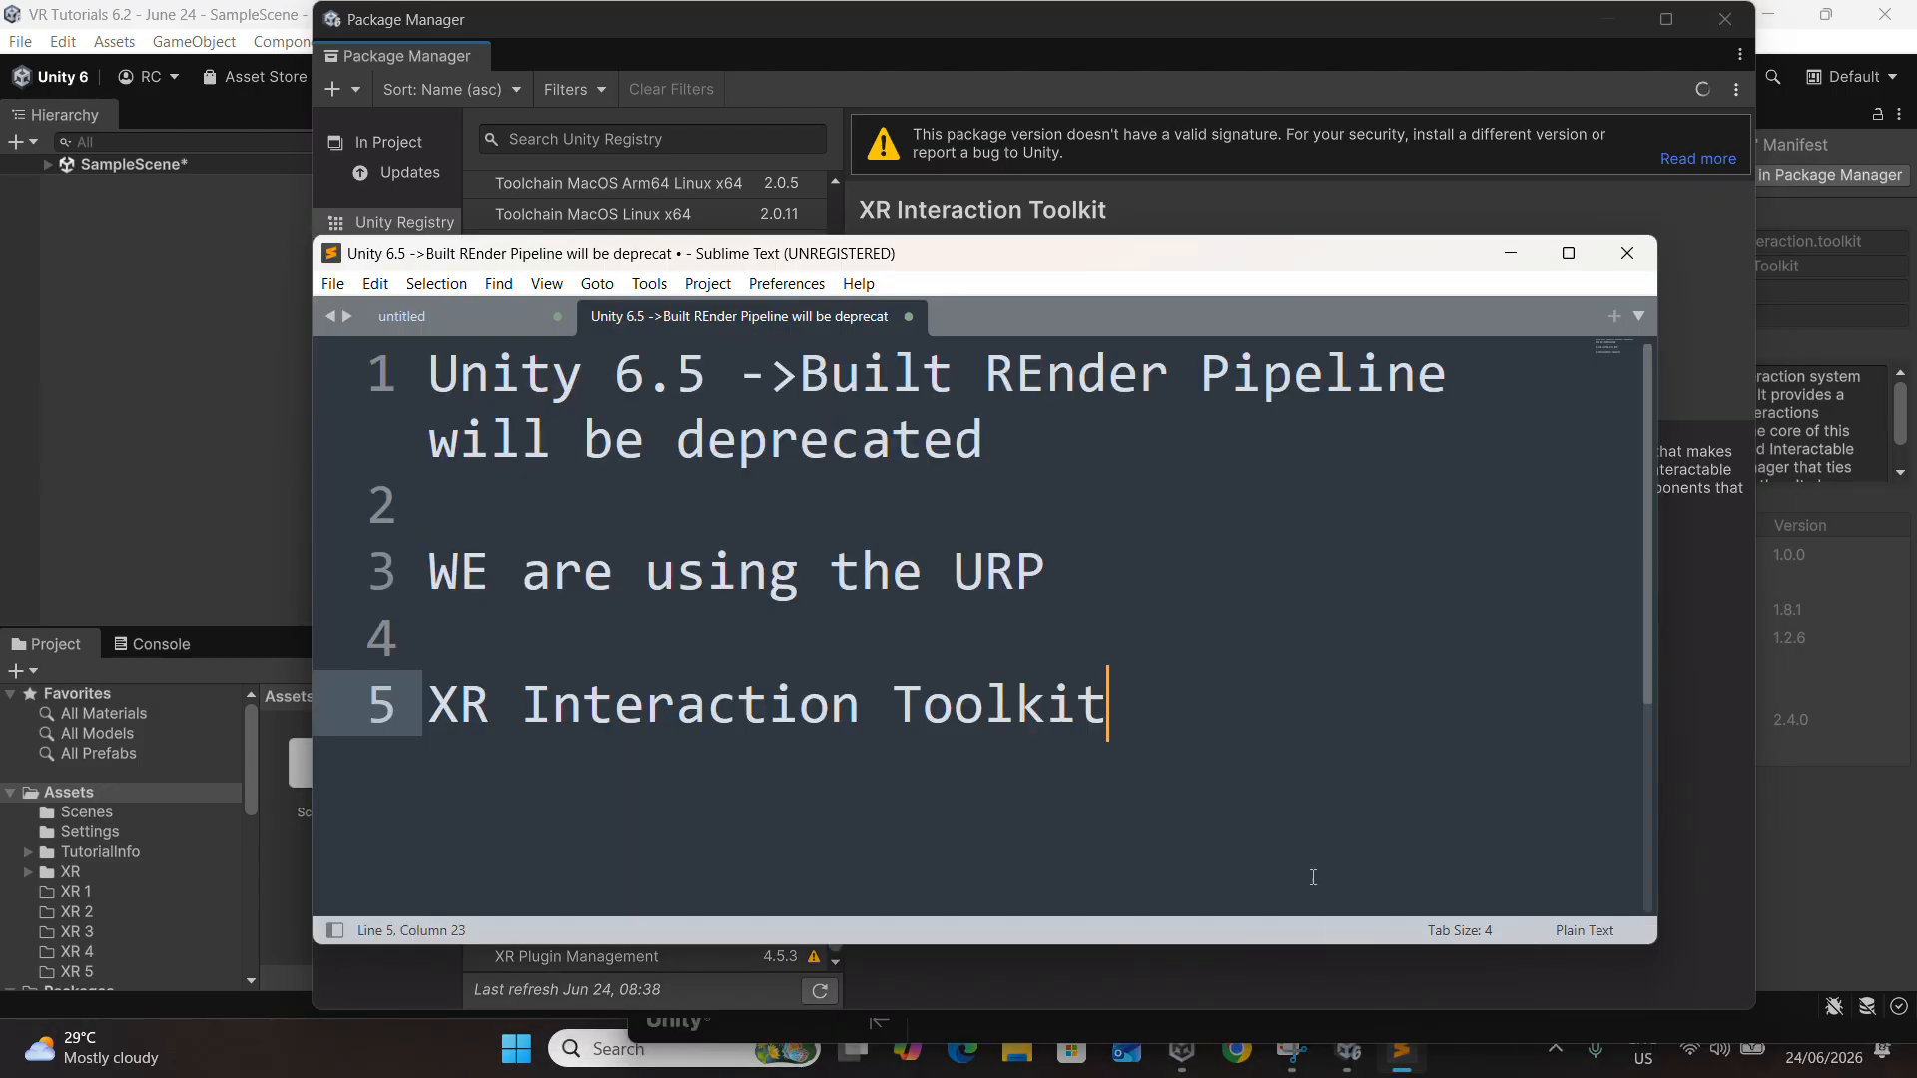
{"action": "type", "text": "-> preset"}
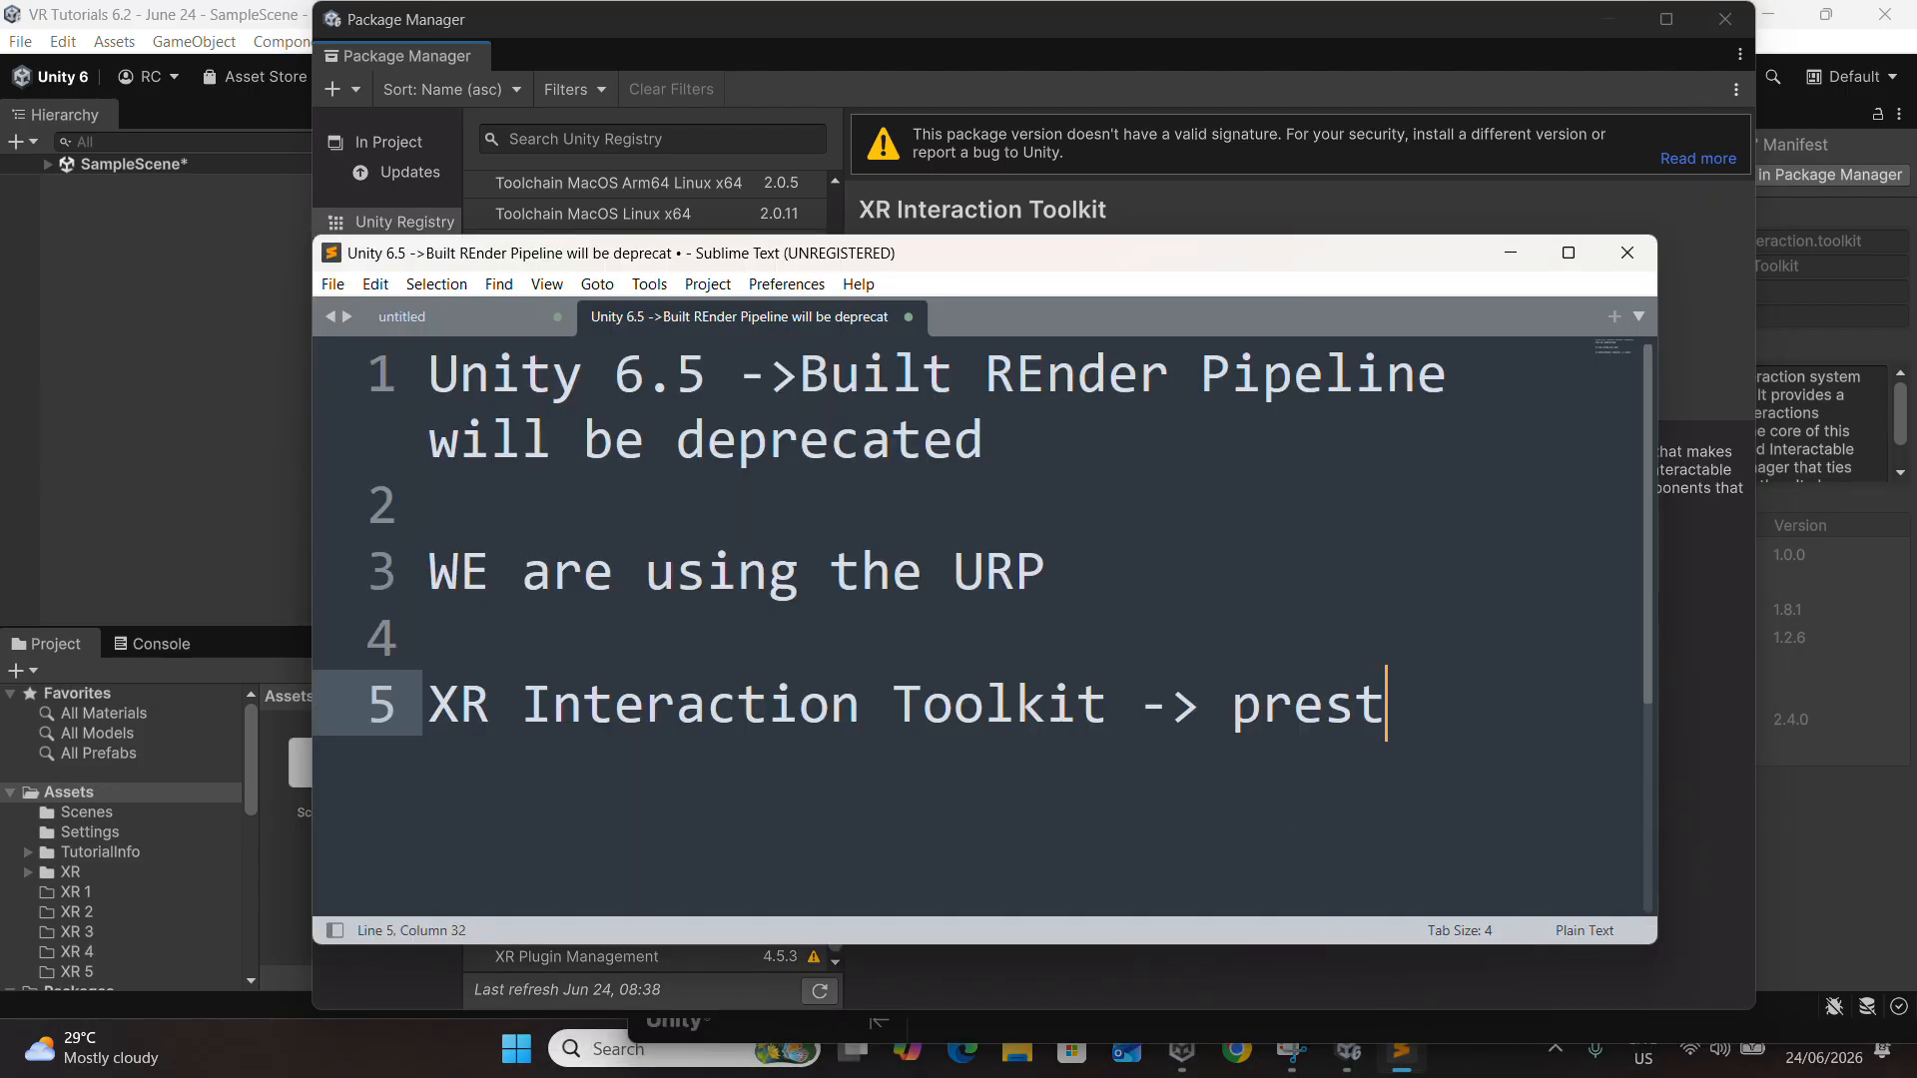
{"action": "key", "text": "BackSpace"}
{"action": "type", "text": "et codes"}
{"action": "key", "text": "Return"}
{"action": "type", "text": "f"}
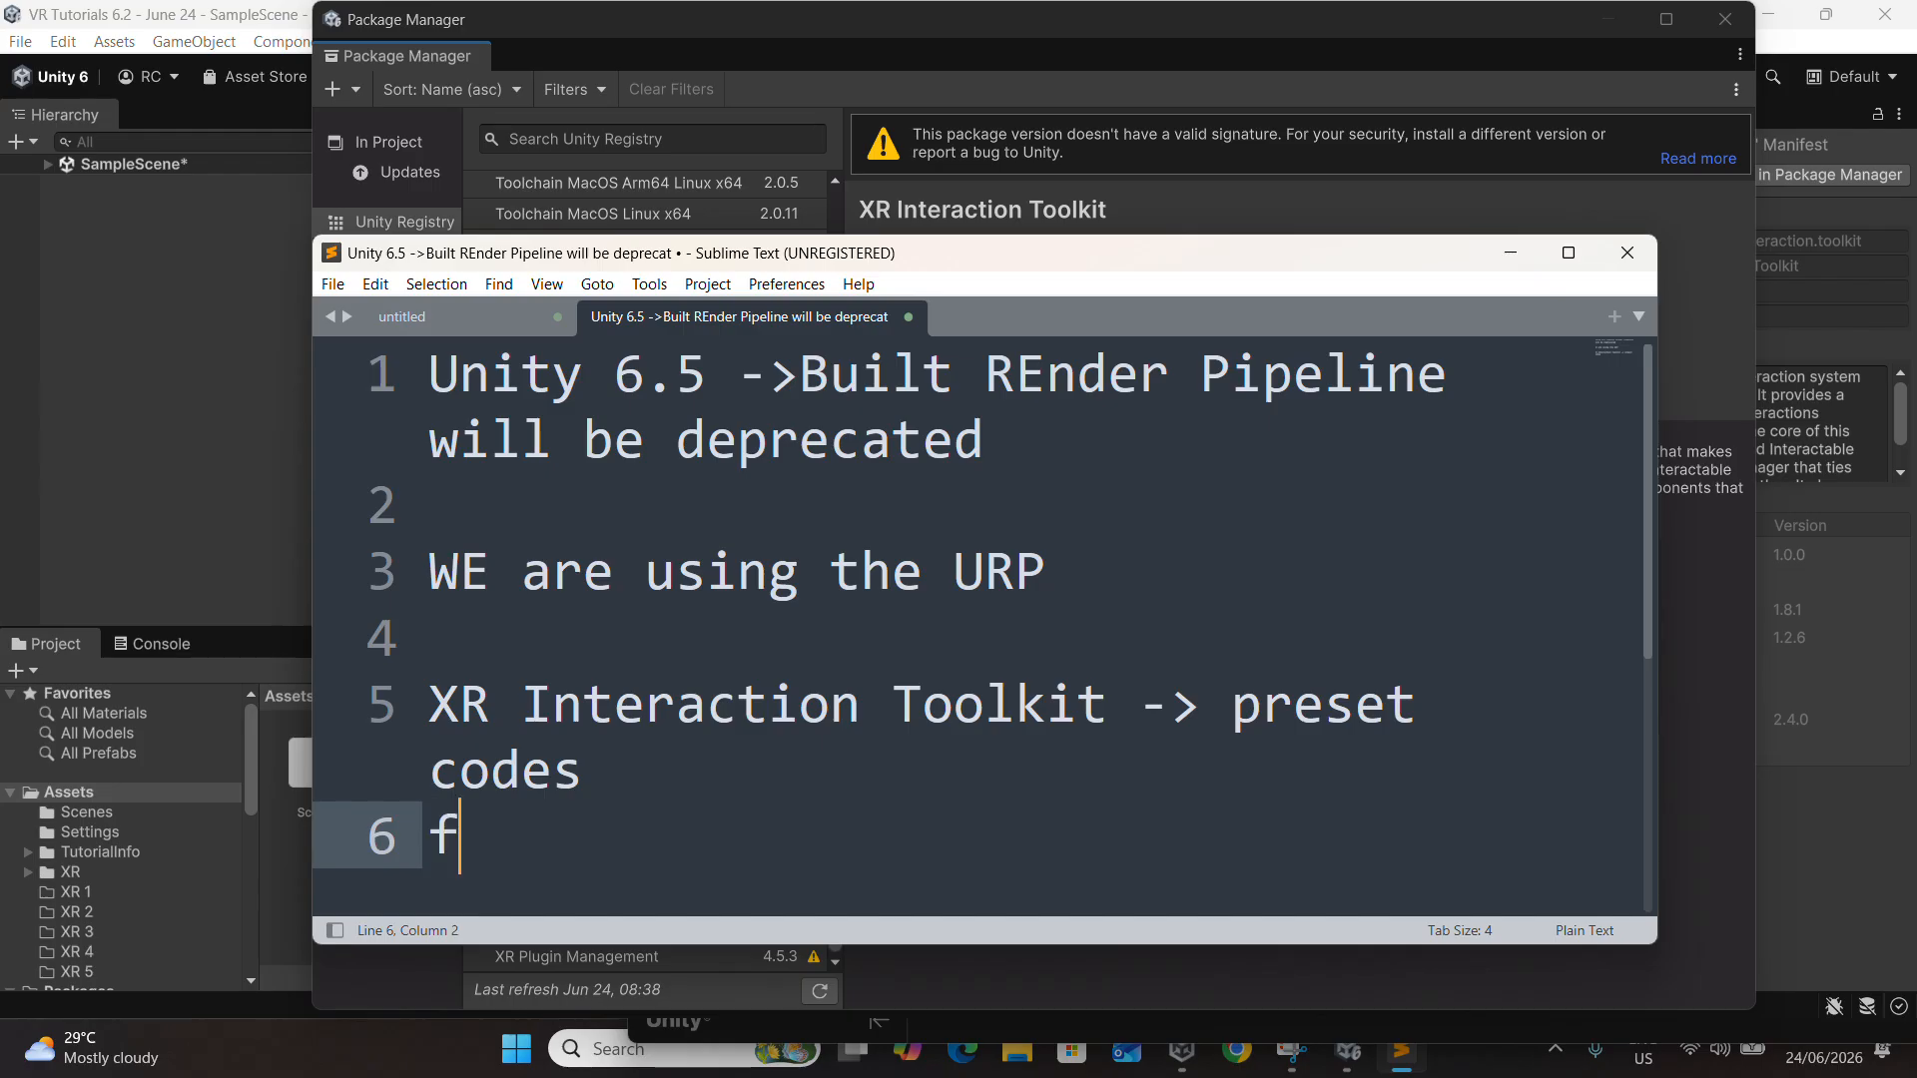
{"action": "key", "text": "BackSpace"}
{"action": "key", "text": "BackSpace"}
{"action": "type", "text": "for moving"}
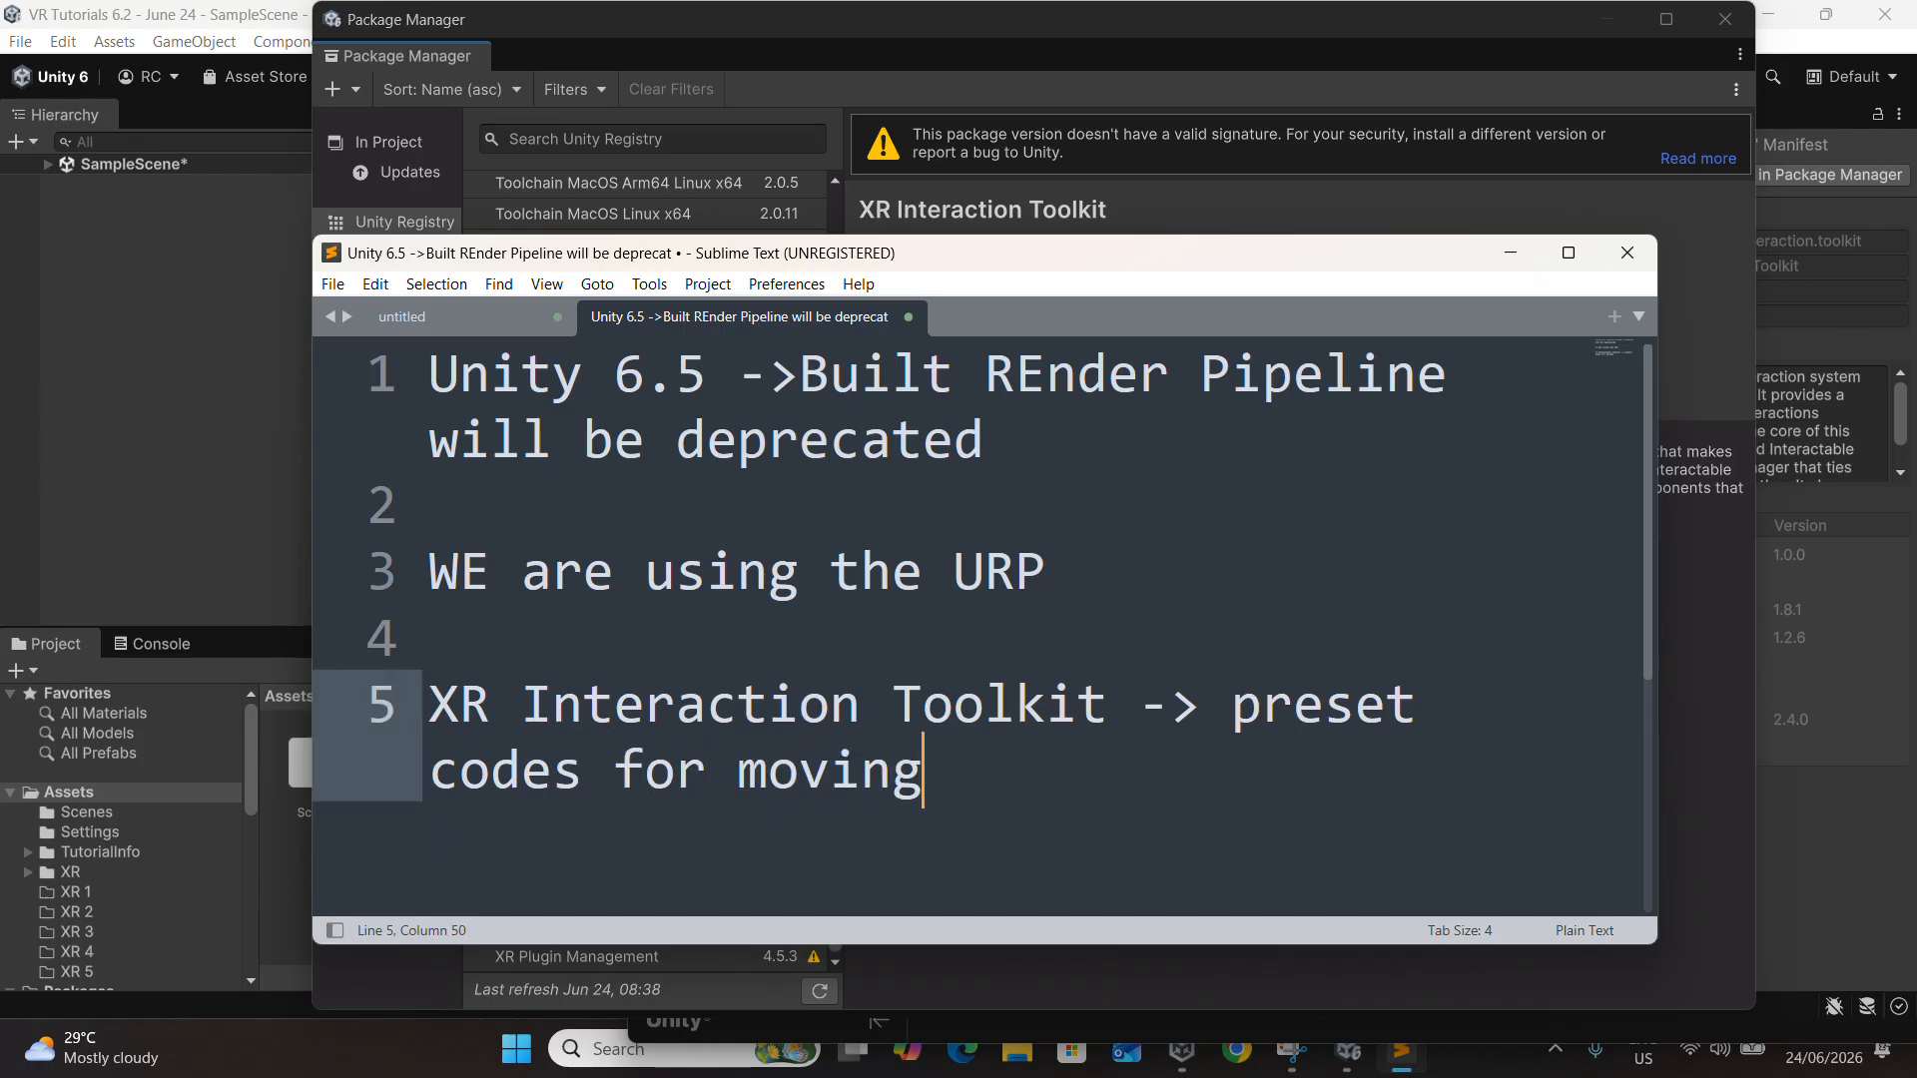
{"action": "type", "text": " in t"}
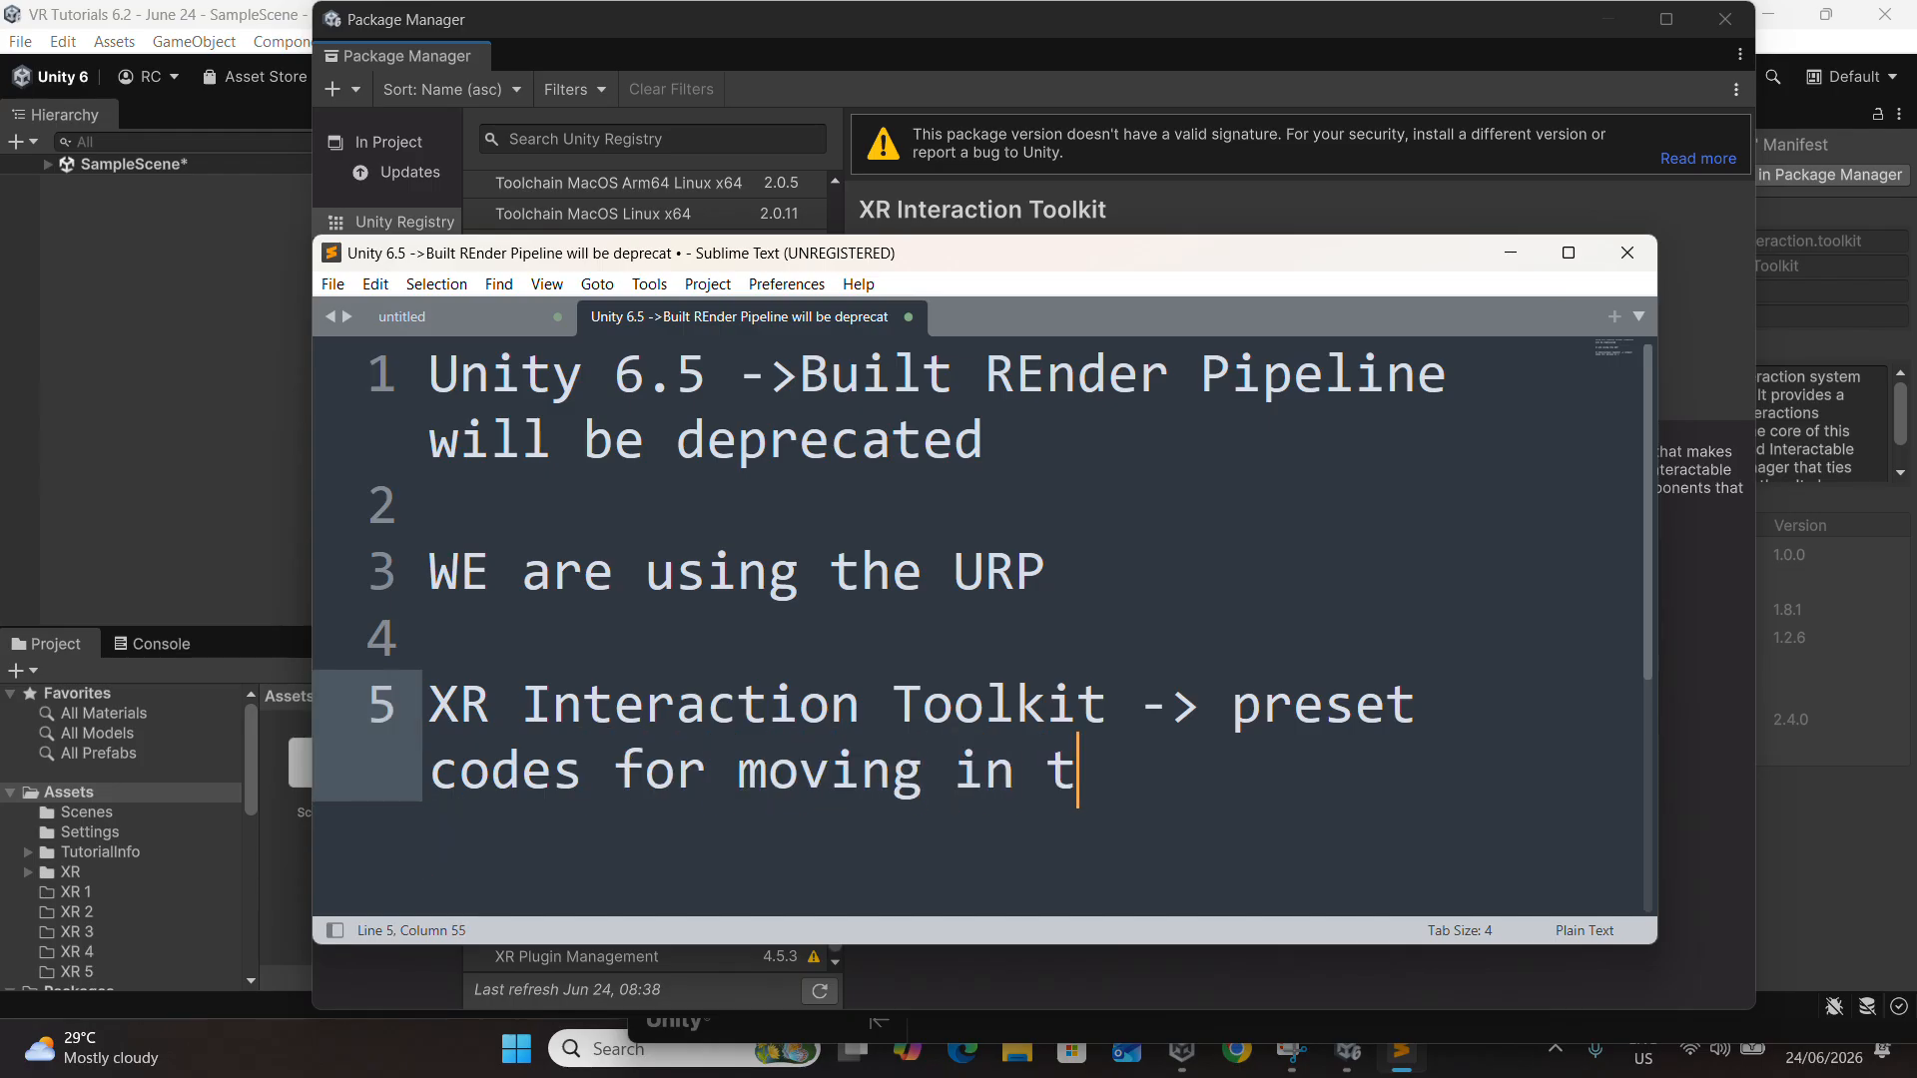
{"action": "type", "text": "he envior"}
{"action": "key", "text": "BackSpace"}
{"action": "key", "text": "BackSpace"}
{"action": "type", "text": "ronemt"}
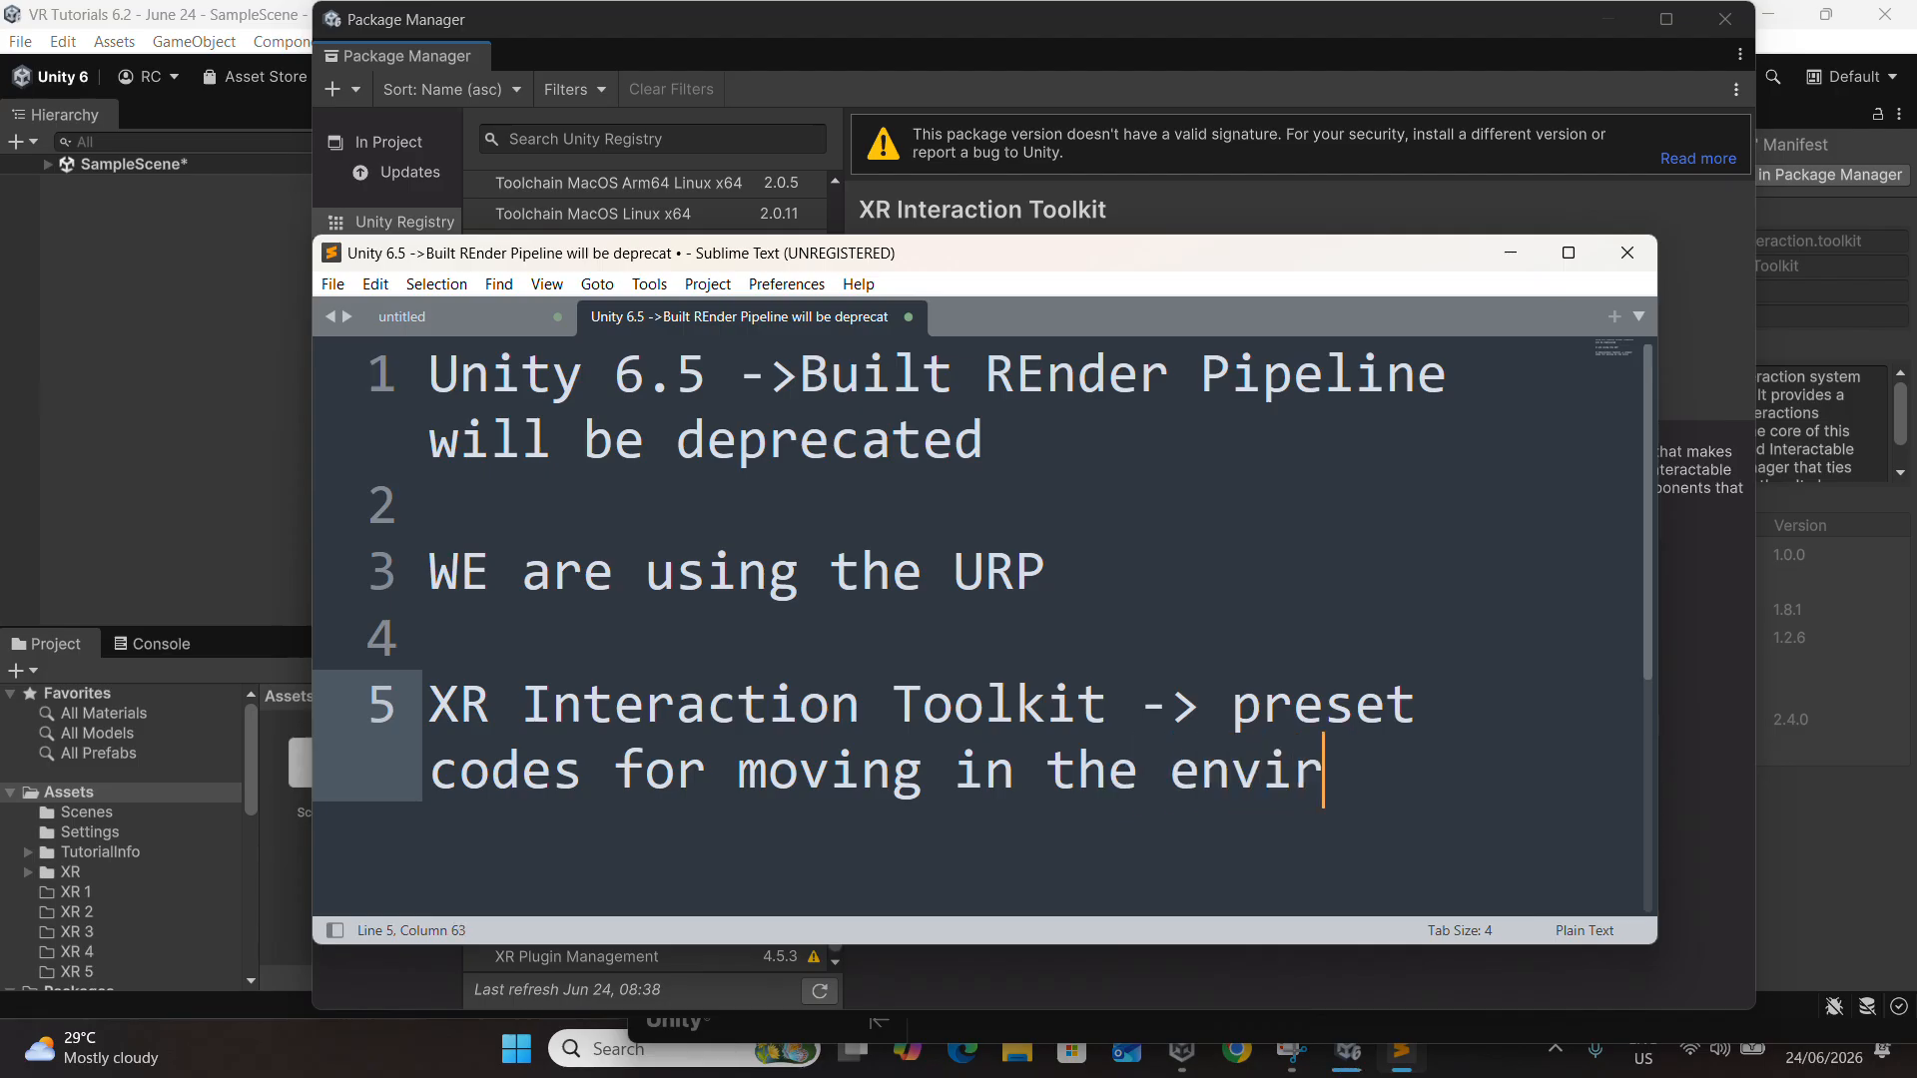
{"action": "key", "text": "BackSpace"}
{"action": "key", "text": "BackSpace"}
{"action": "key", "text": "BackSpace"}
{"action": "type", "text": "ment as we"}
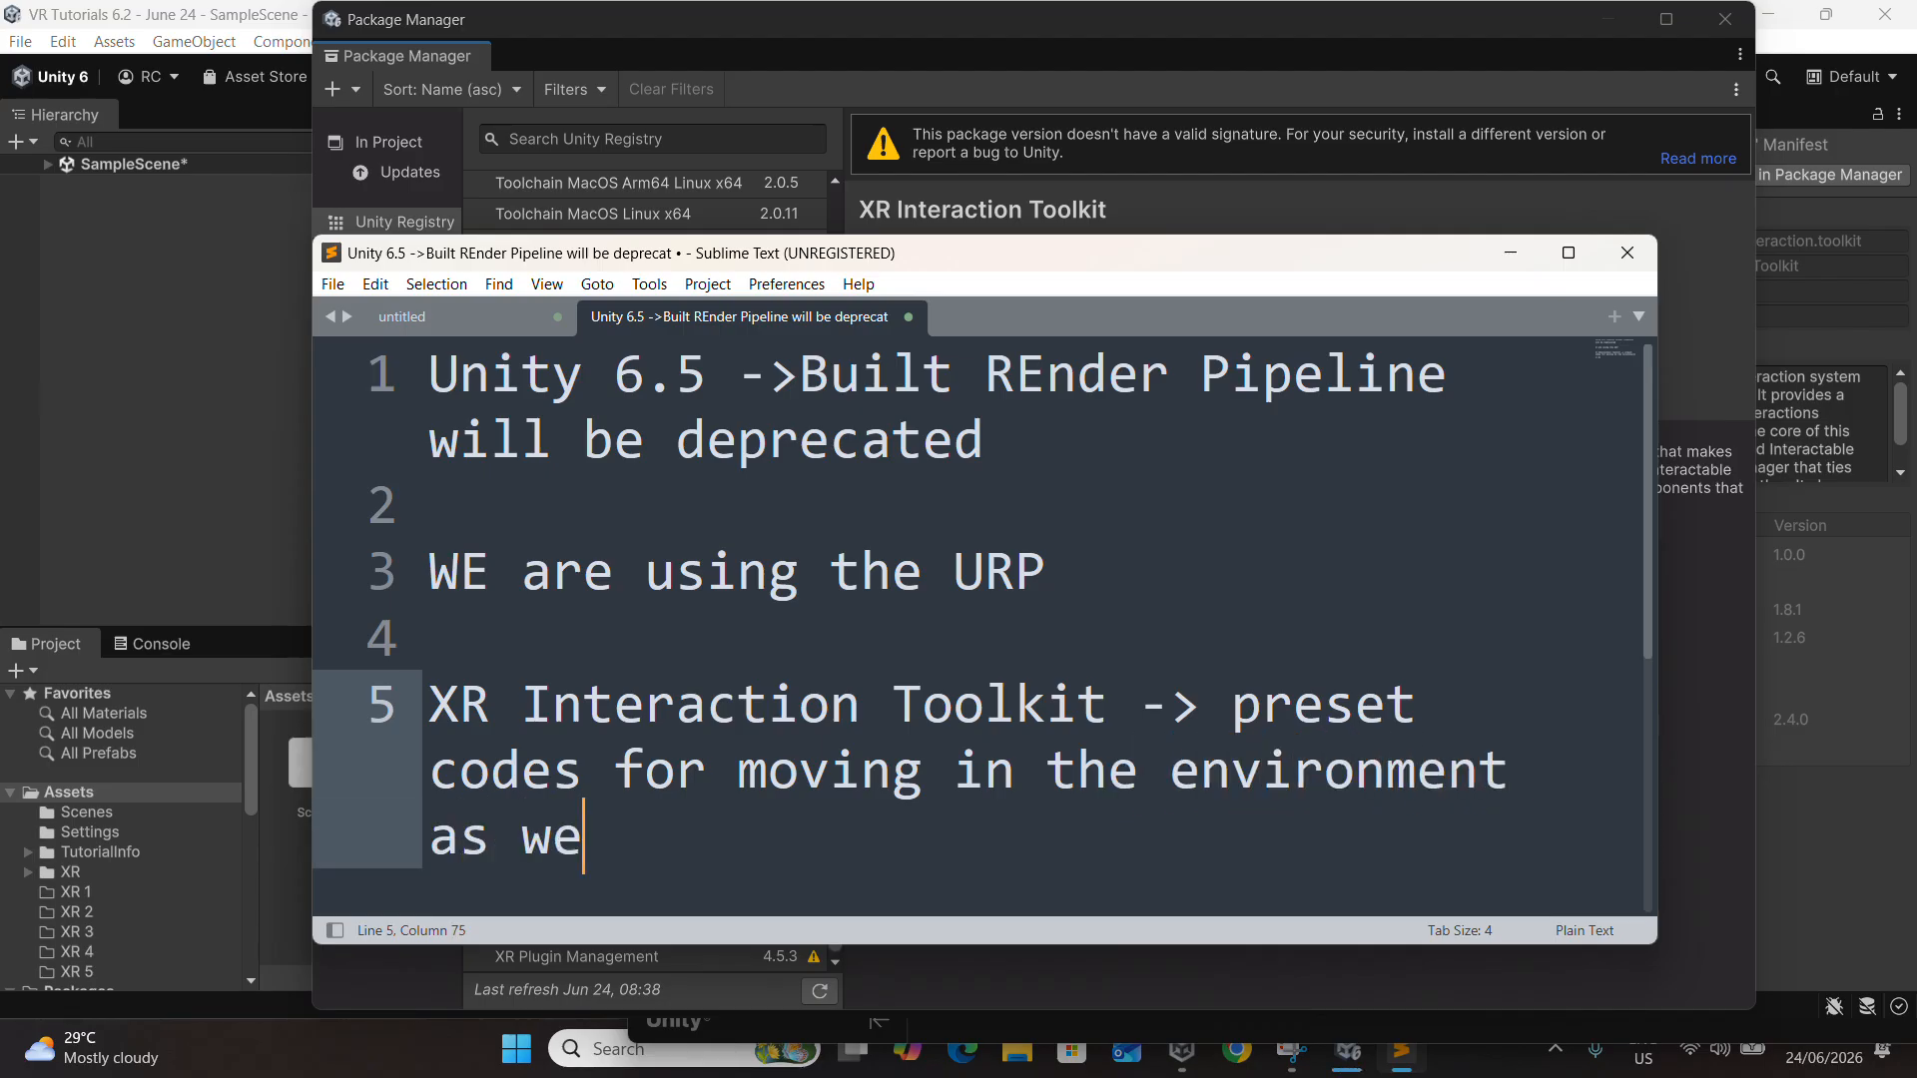
{"action": "type", "text": "ll grabbing objecgs"}
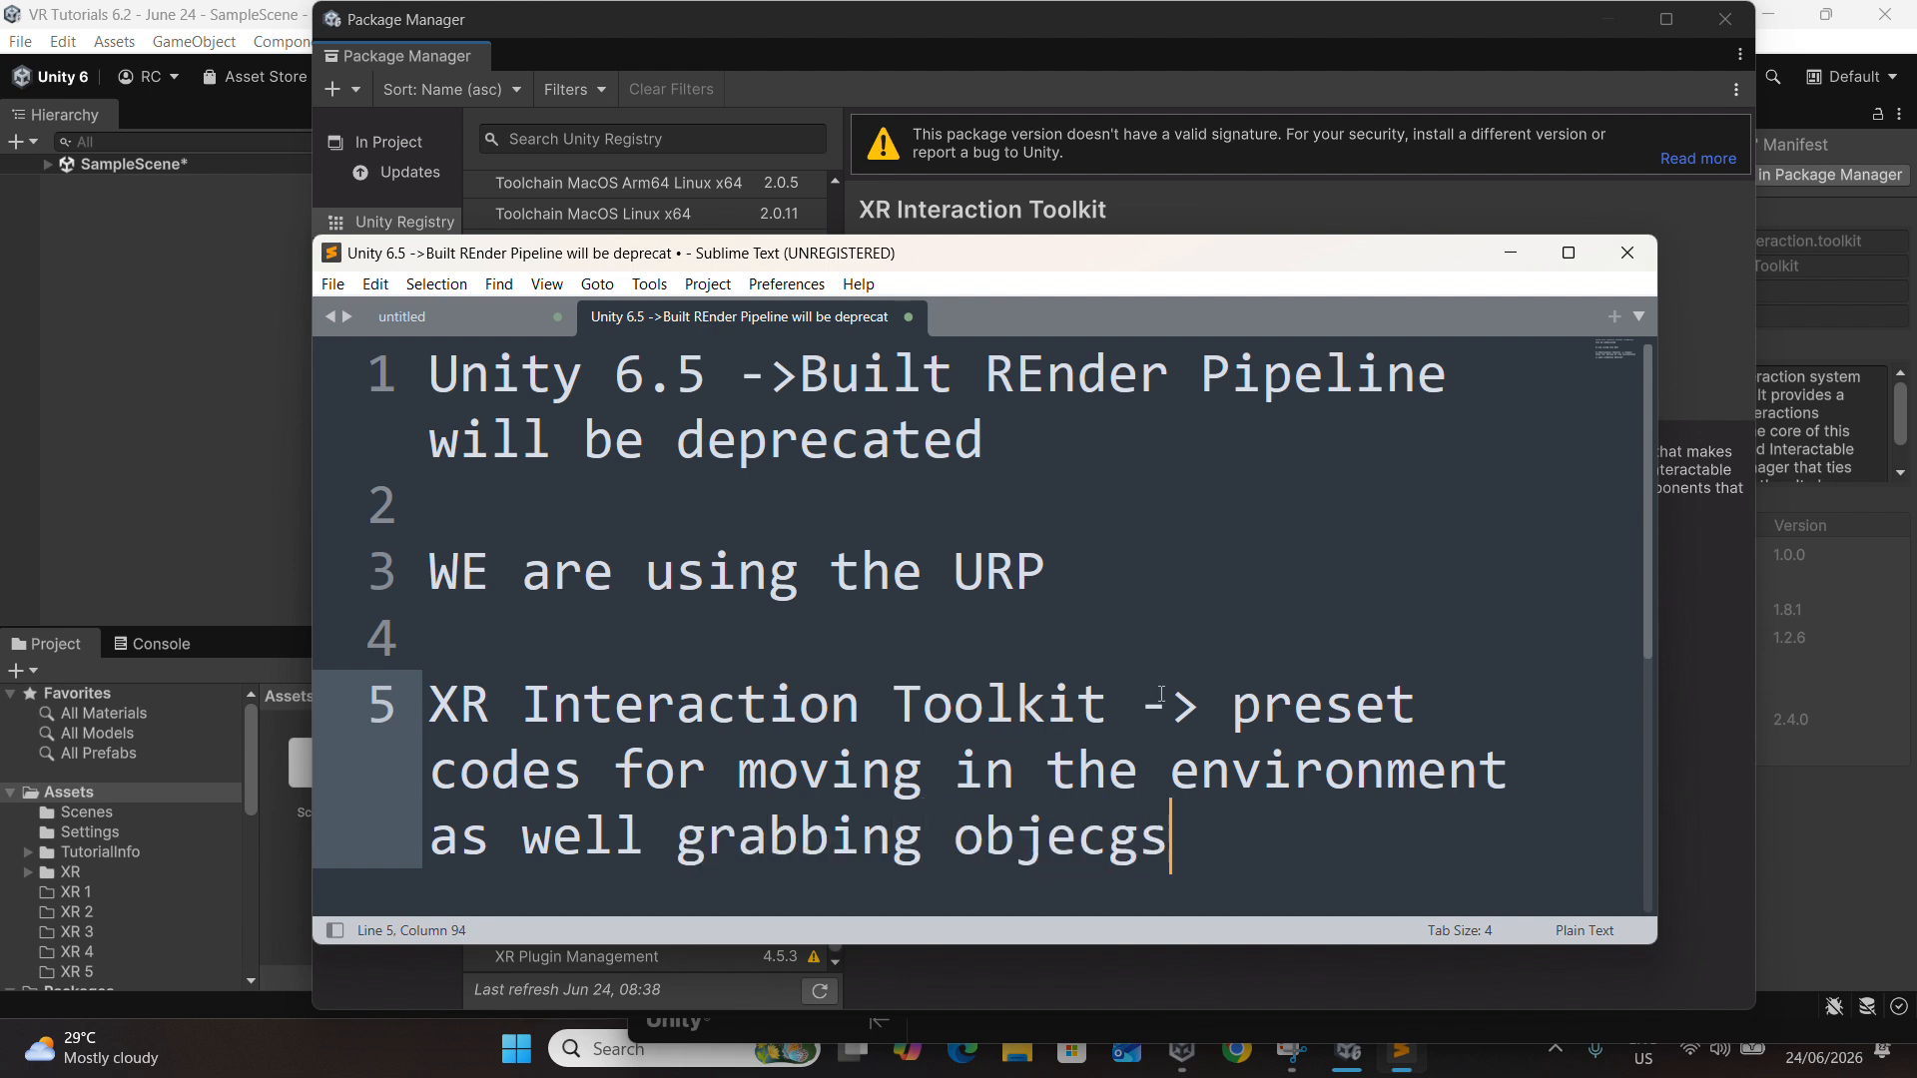
{"action": "left_click_drag", "start_coordinate": [1161, 696], "coordinate": [1034, 795]}
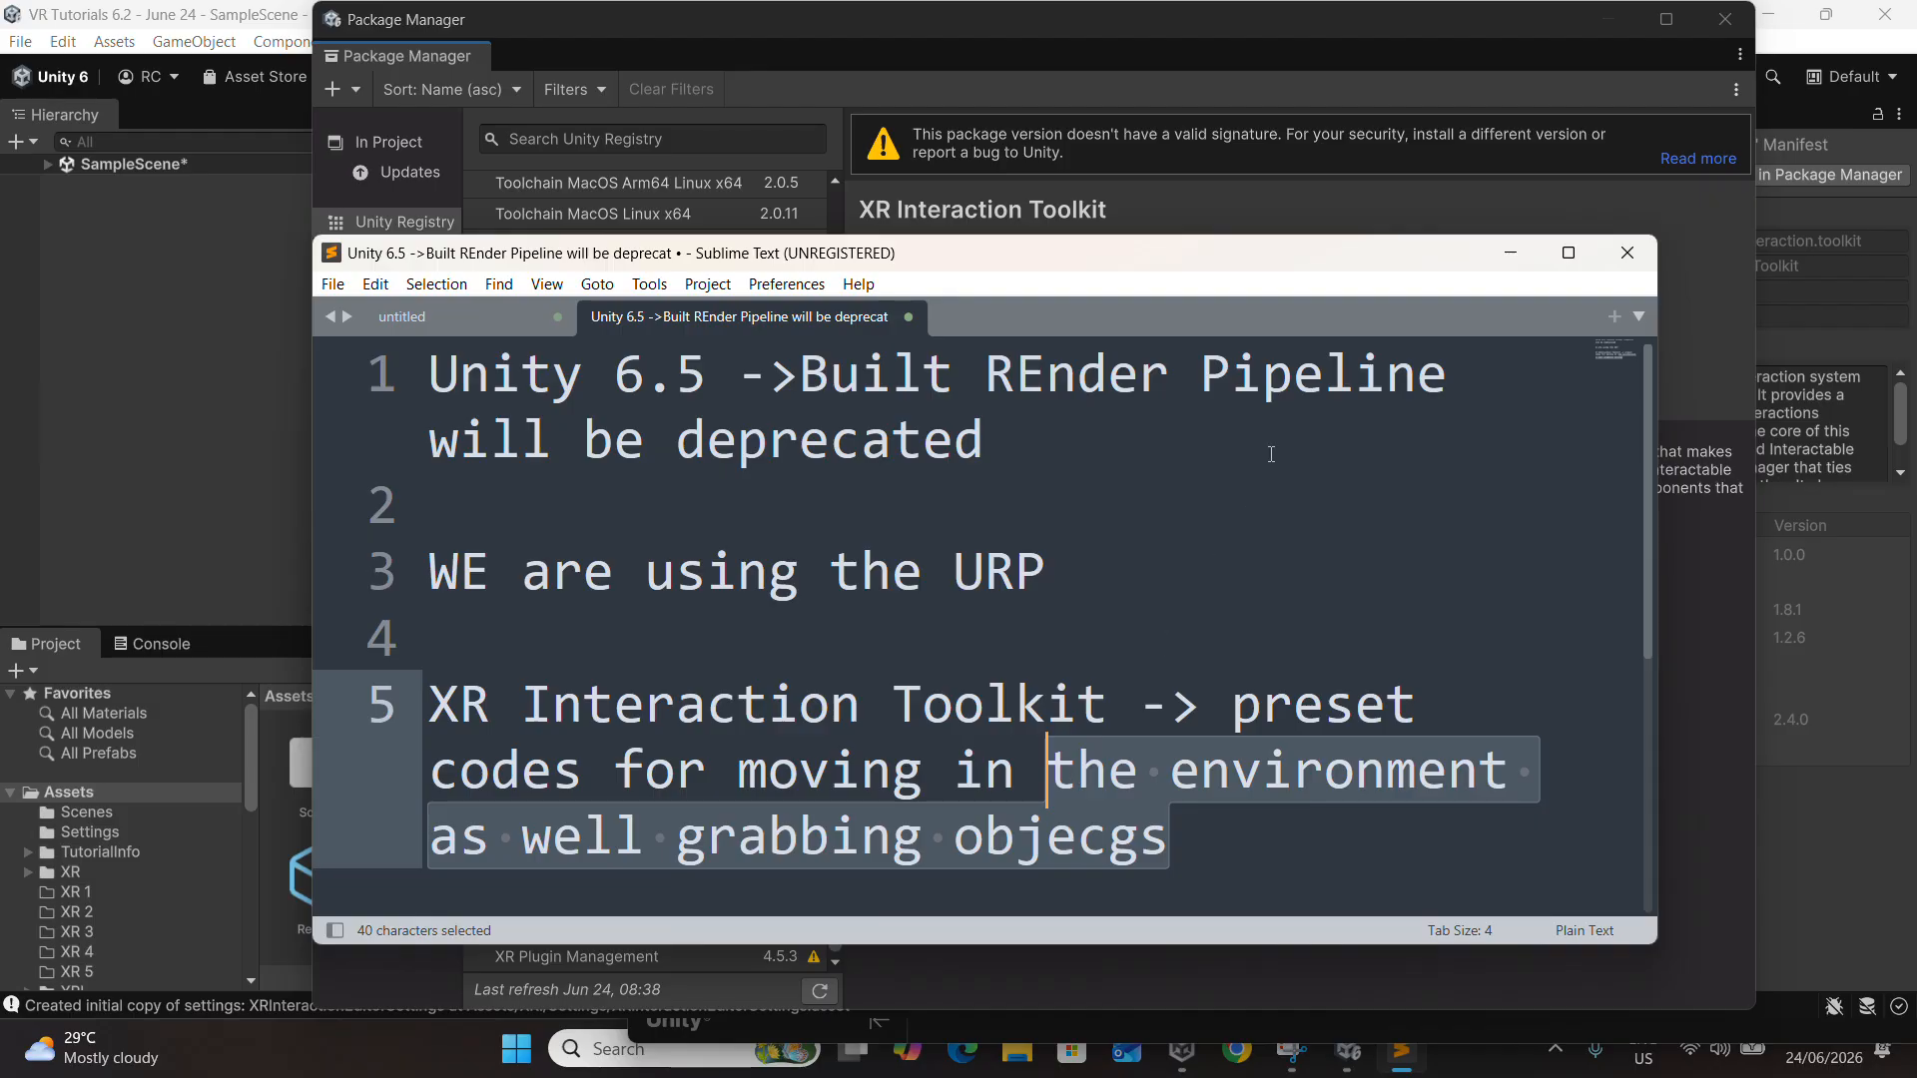
Move the notes window aside to return to Unity, close the Package Manager and expand SampleScene in the hierarchy
{"action": "left_click_drag", "start_coordinate": [1328, 259], "coordinate": [1233, 346]}
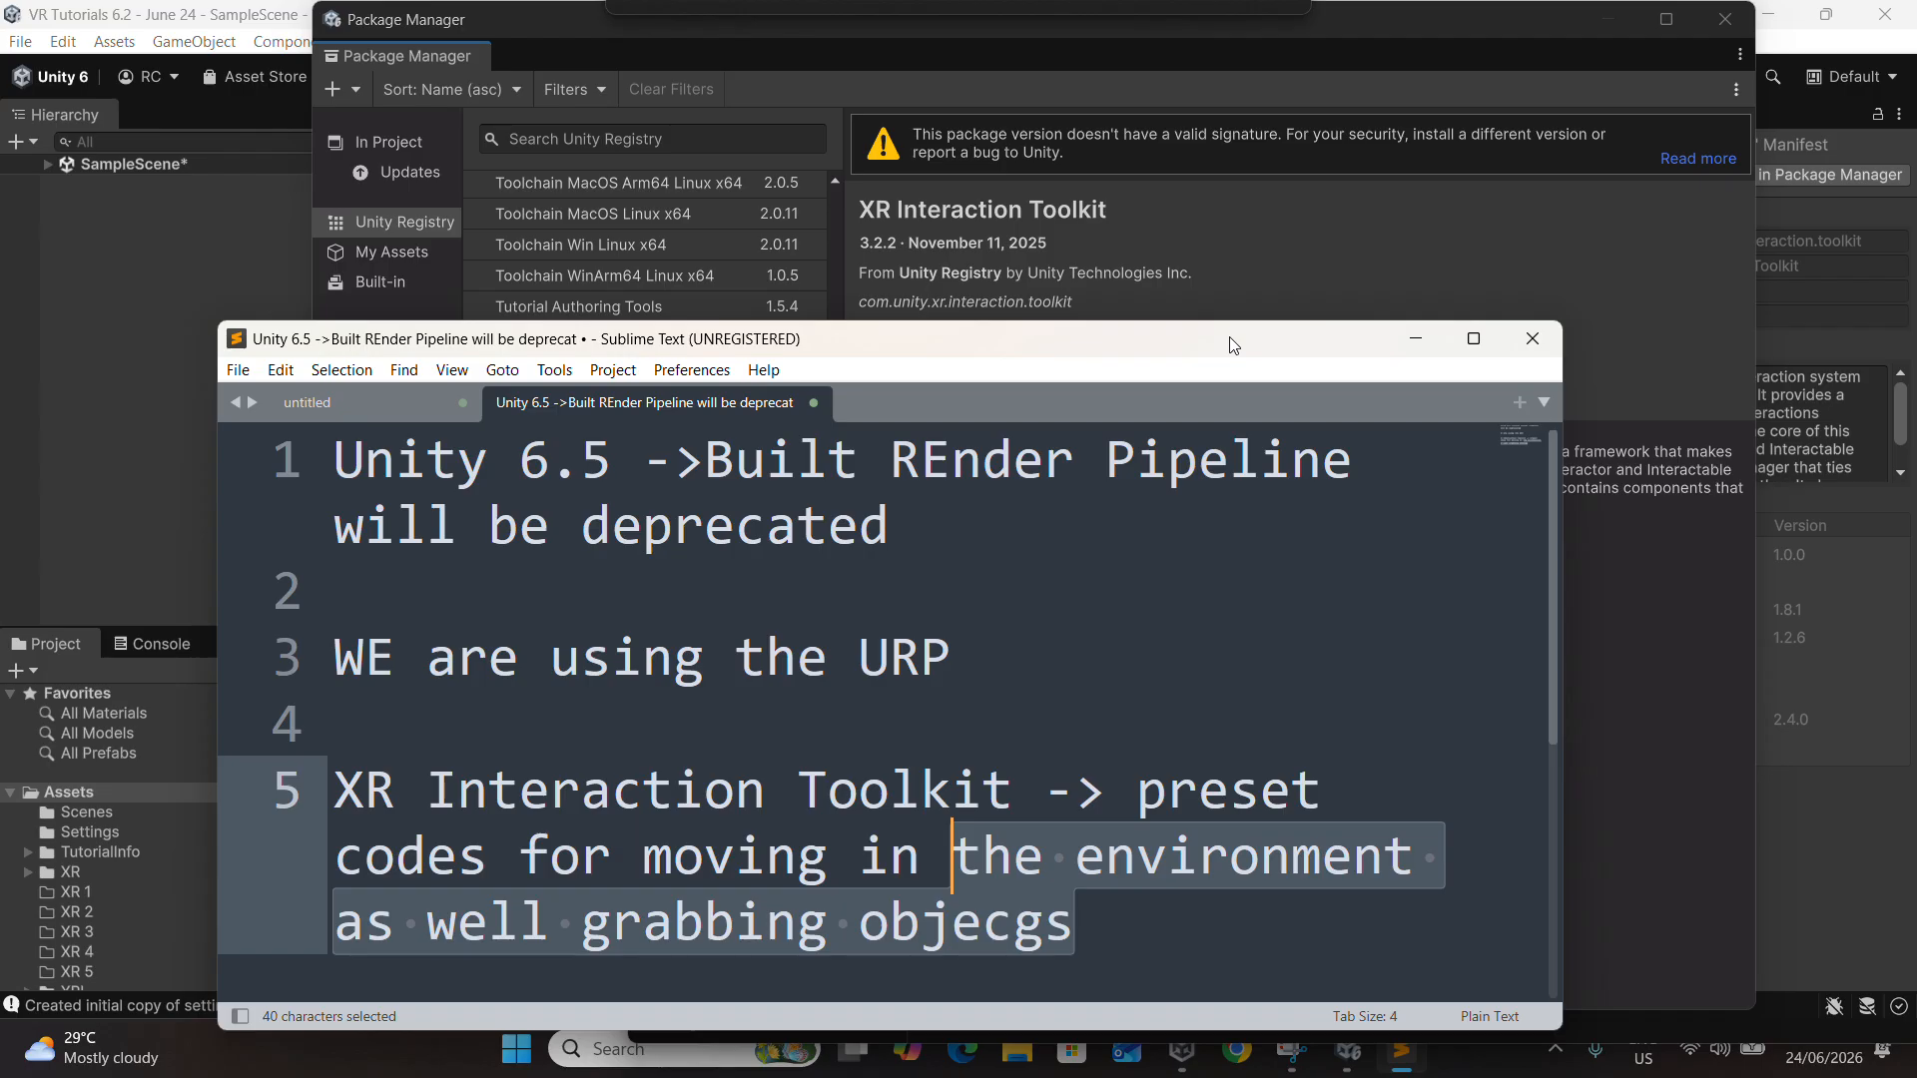
{"action": "left_click_drag", "start_coordinate": [1233, 345], "coordinate": [1079, 751]}
{"action": "left_click", "coordinate": [1178, 595]}
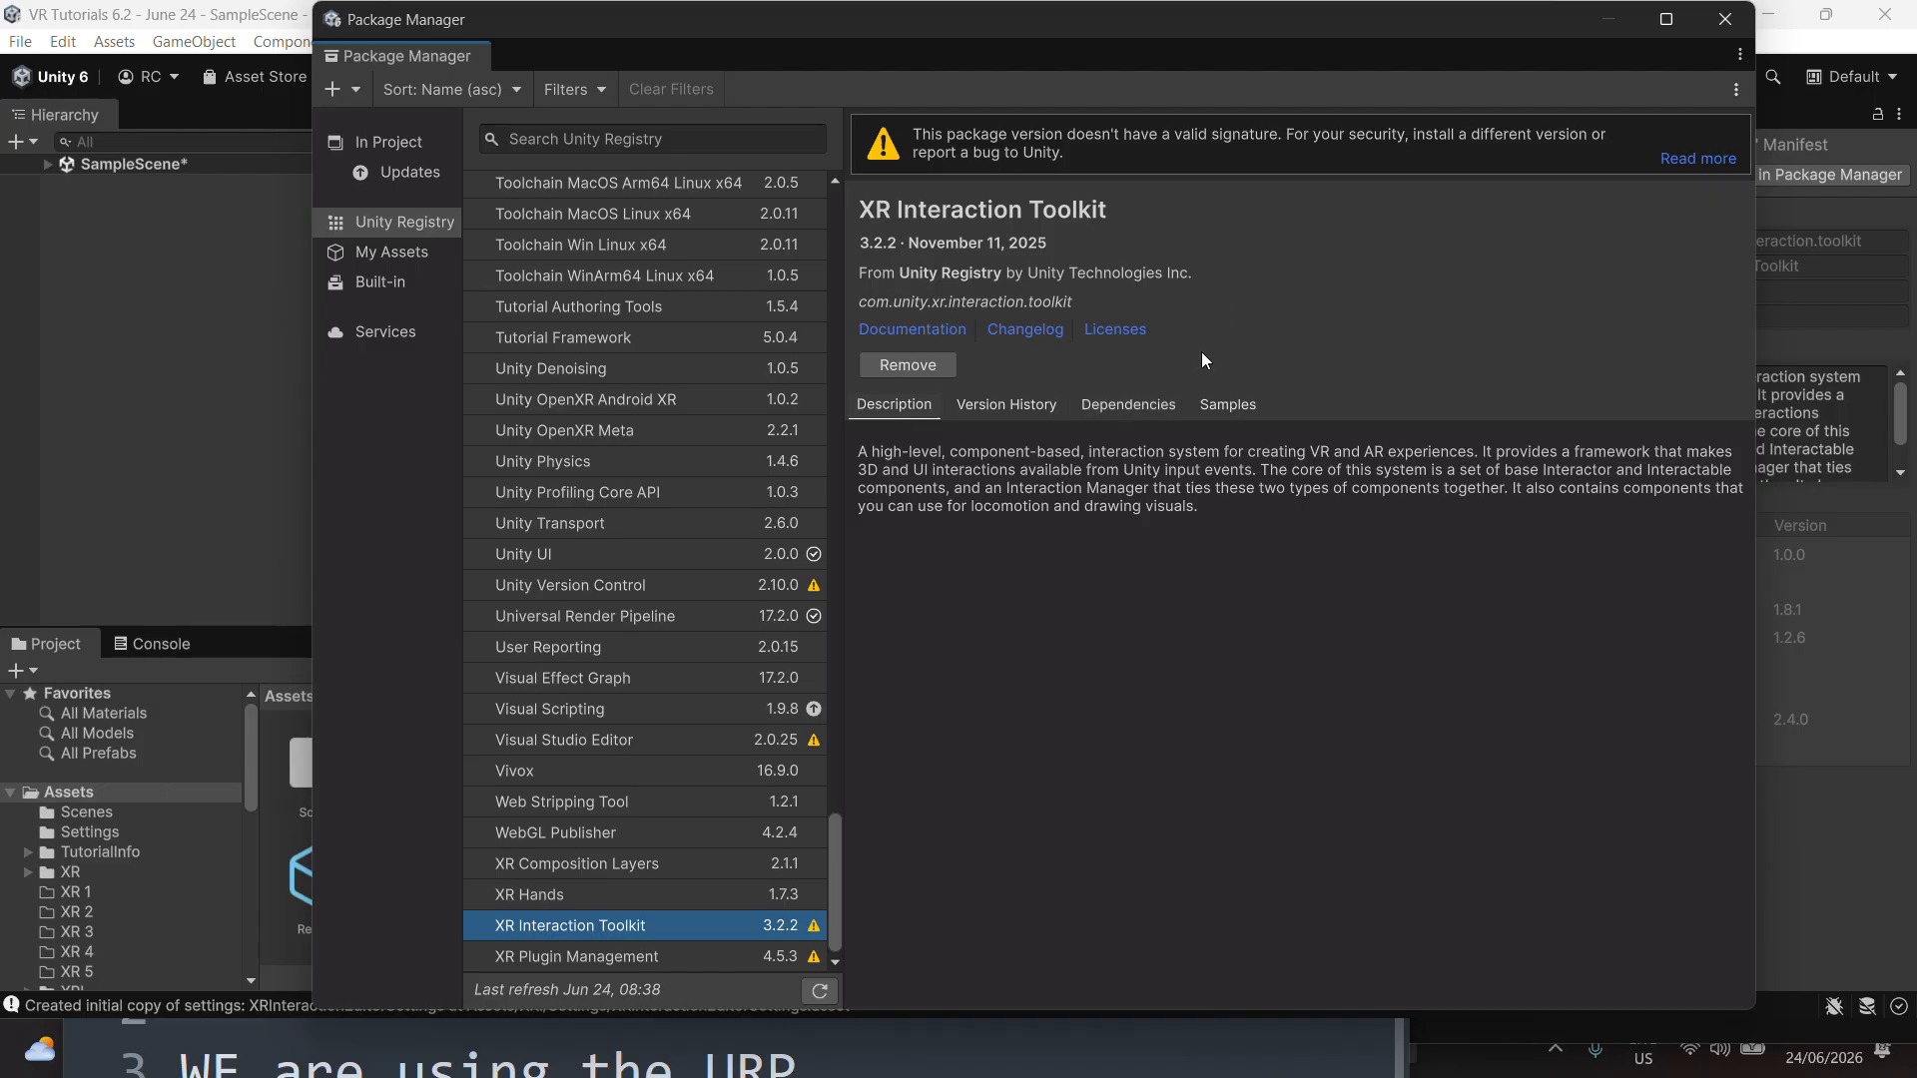
{"action": "left_click_drag", "start_coordinate": [1364, 27], "coordinate": [964, 329]}
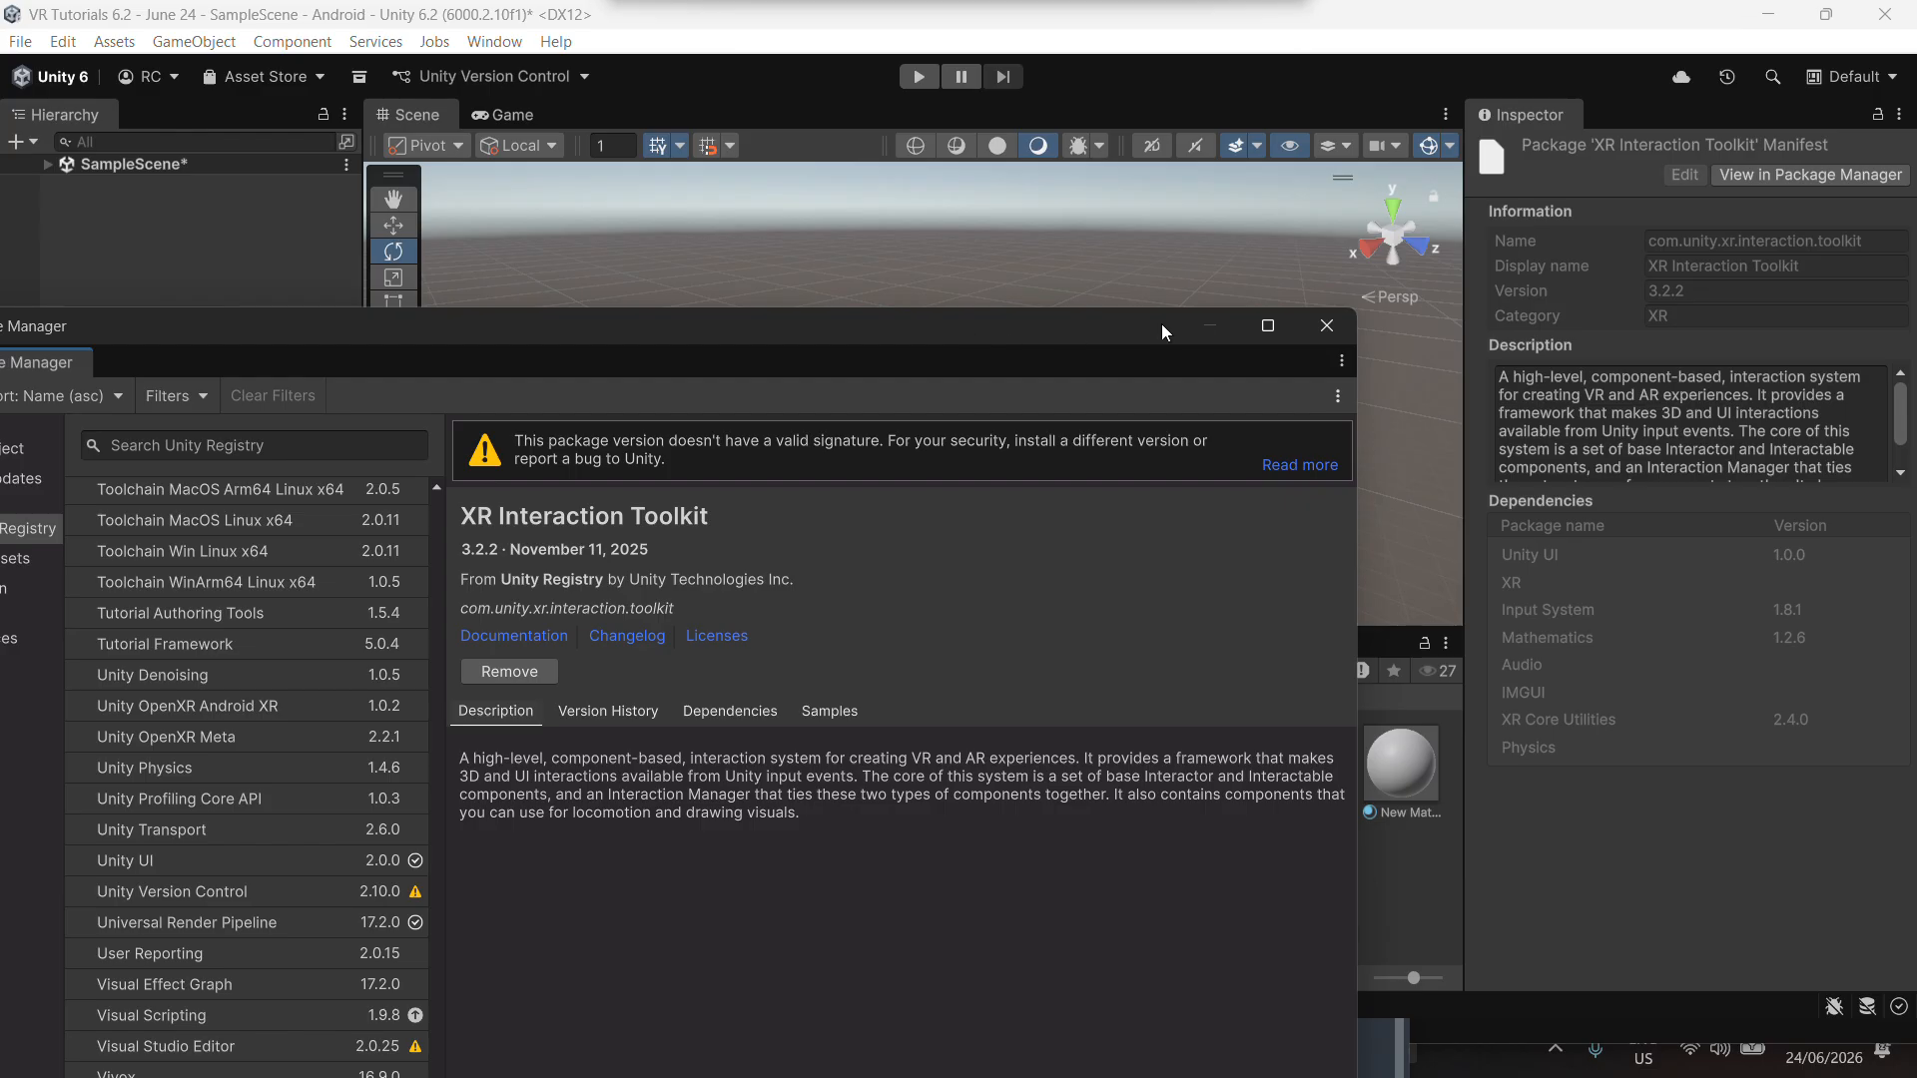
{"action": "left_click", "coordinate": [1328, 321]}
{"action": "left_click", "coordinate": [47, 164]}
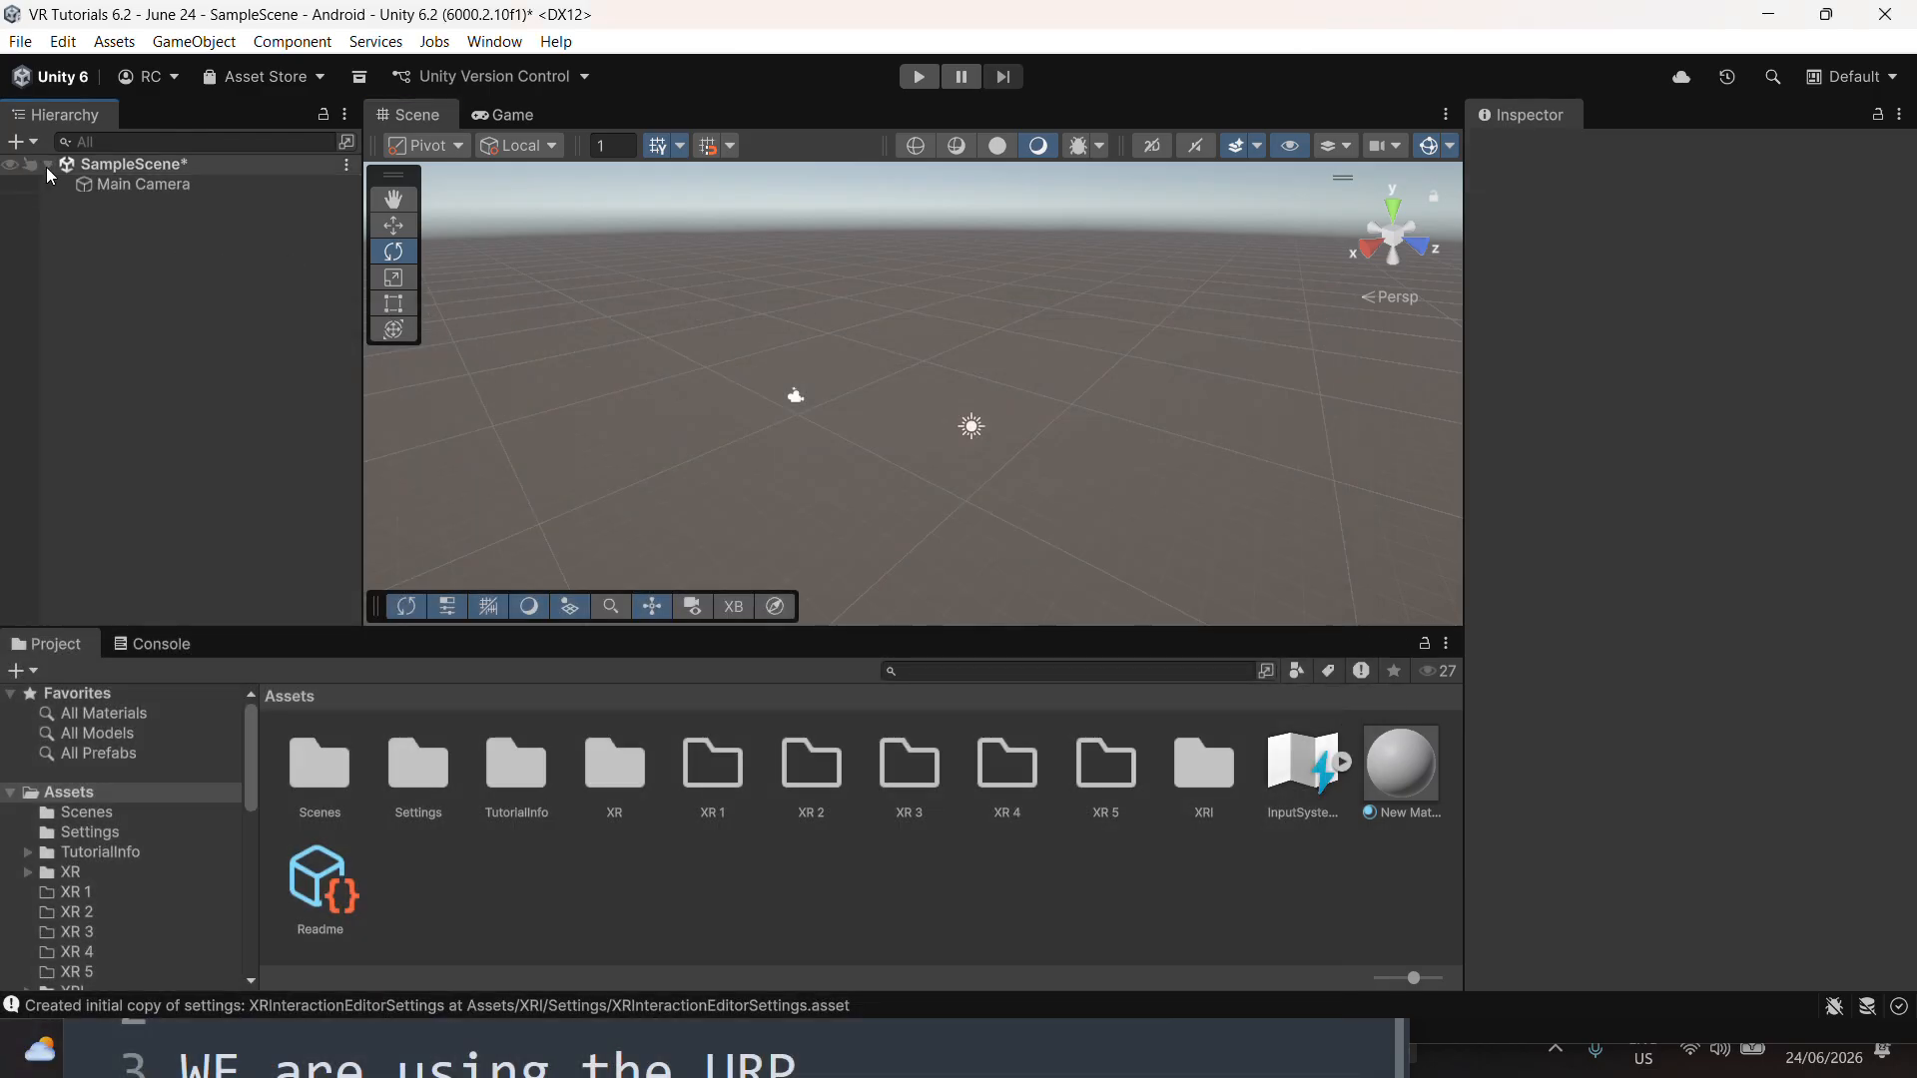
{"action": "right_click", "coordinate": [145, 183]}
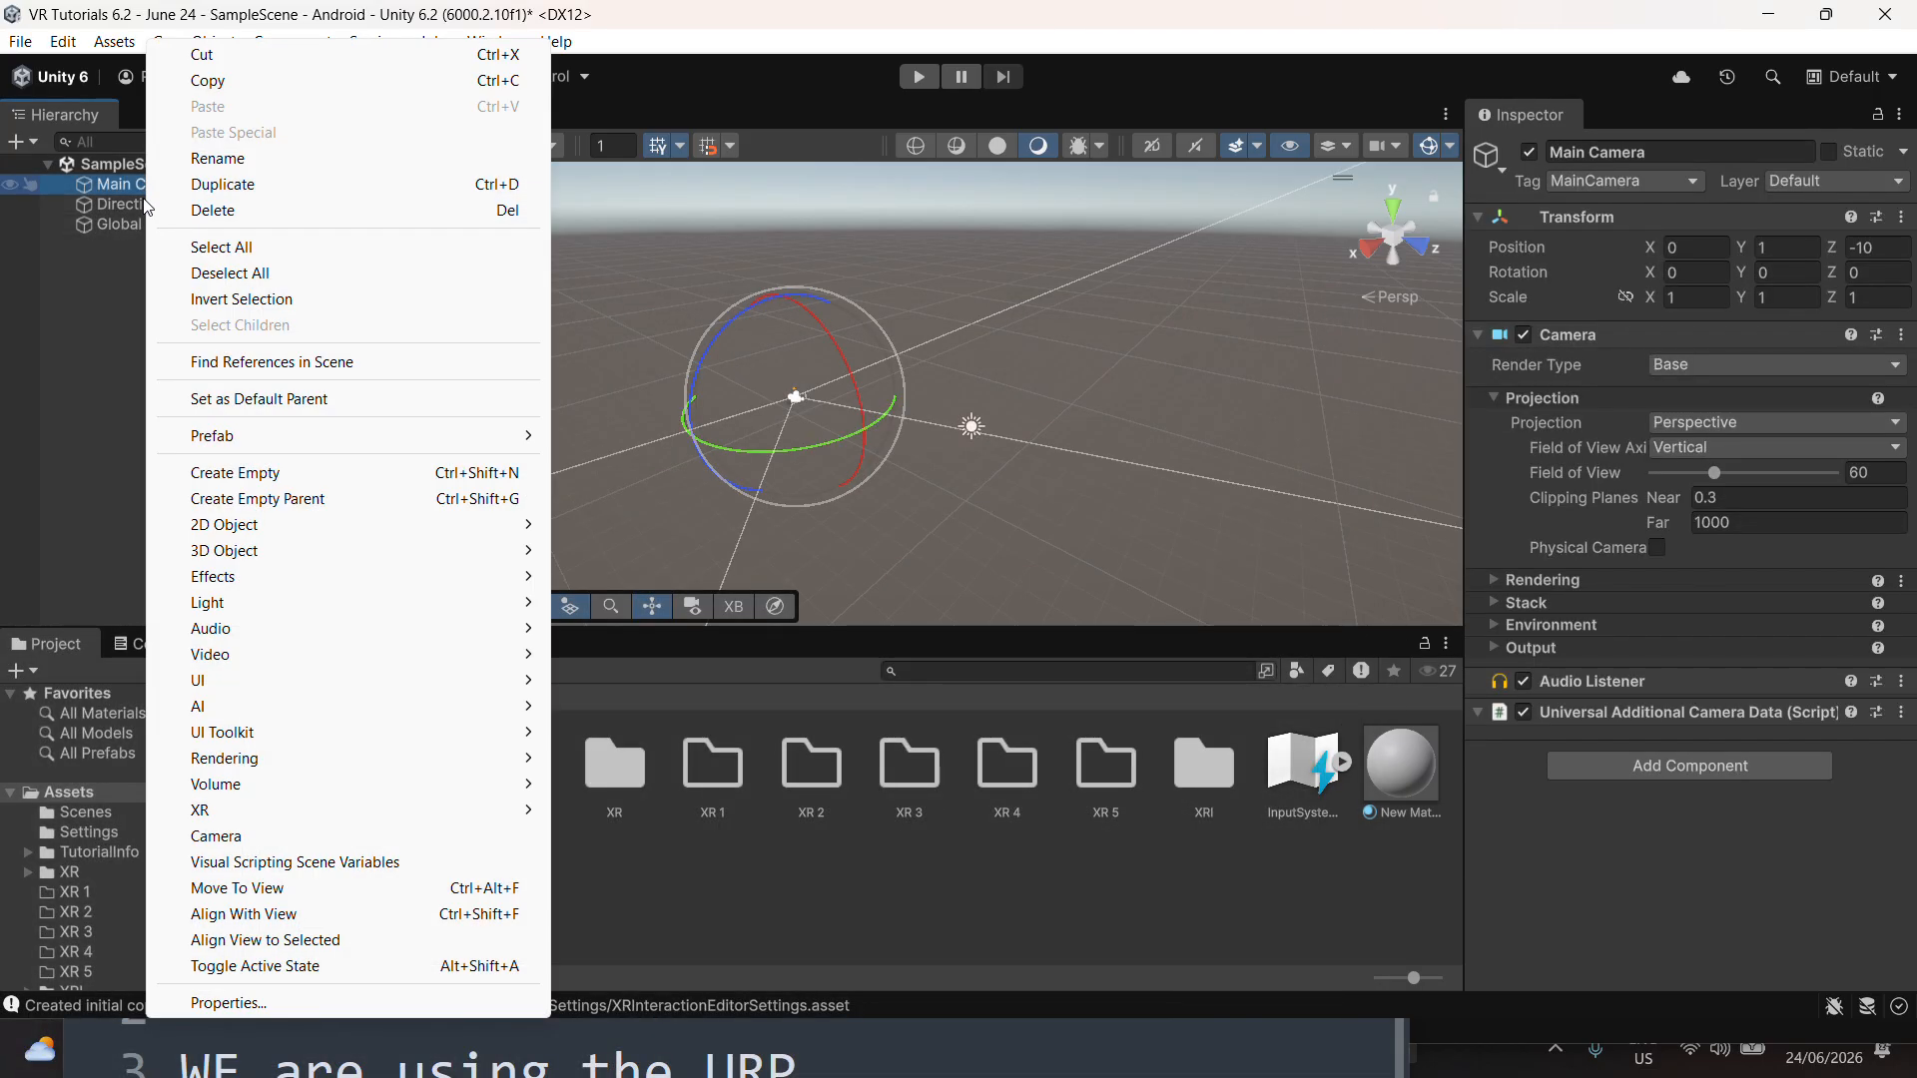
{"action": "mouse_move", "coordinate": [271, 813]}
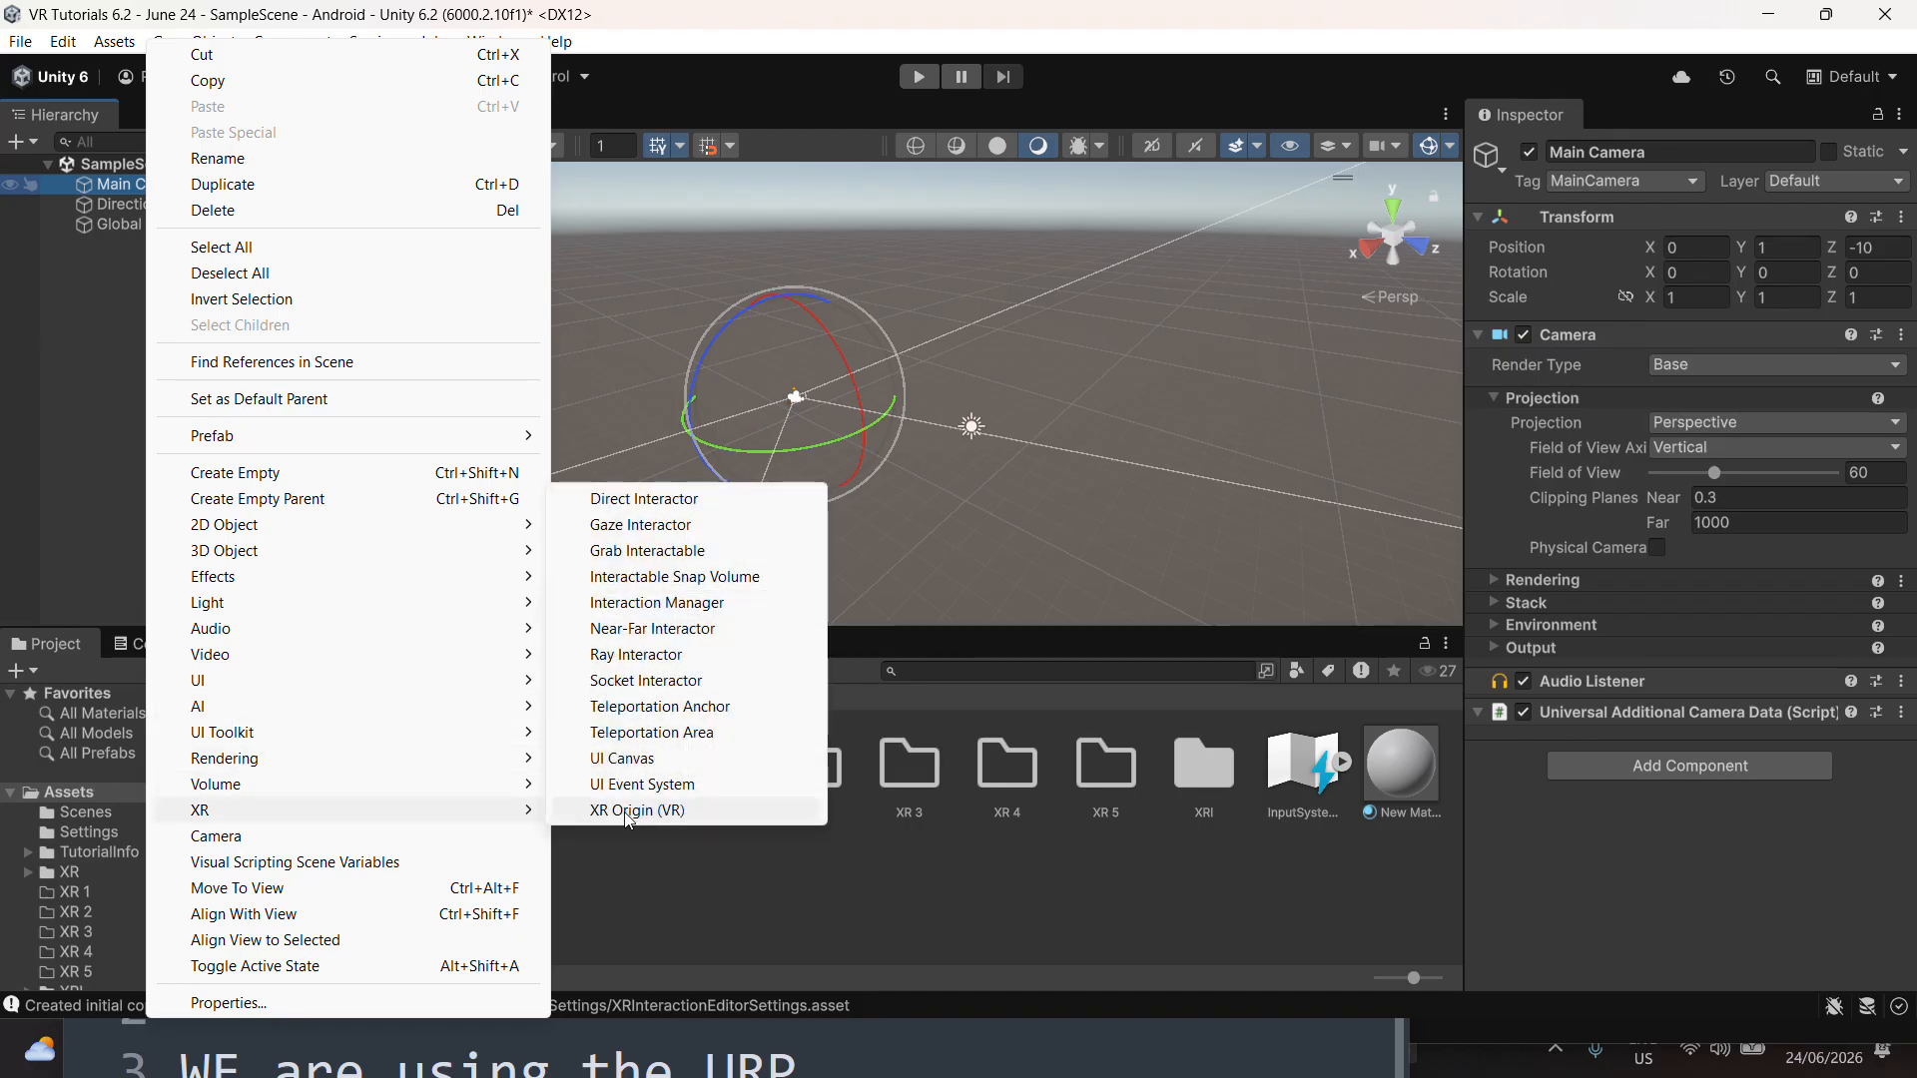
{"action": "left_click", "coordinate": [82, 403]}
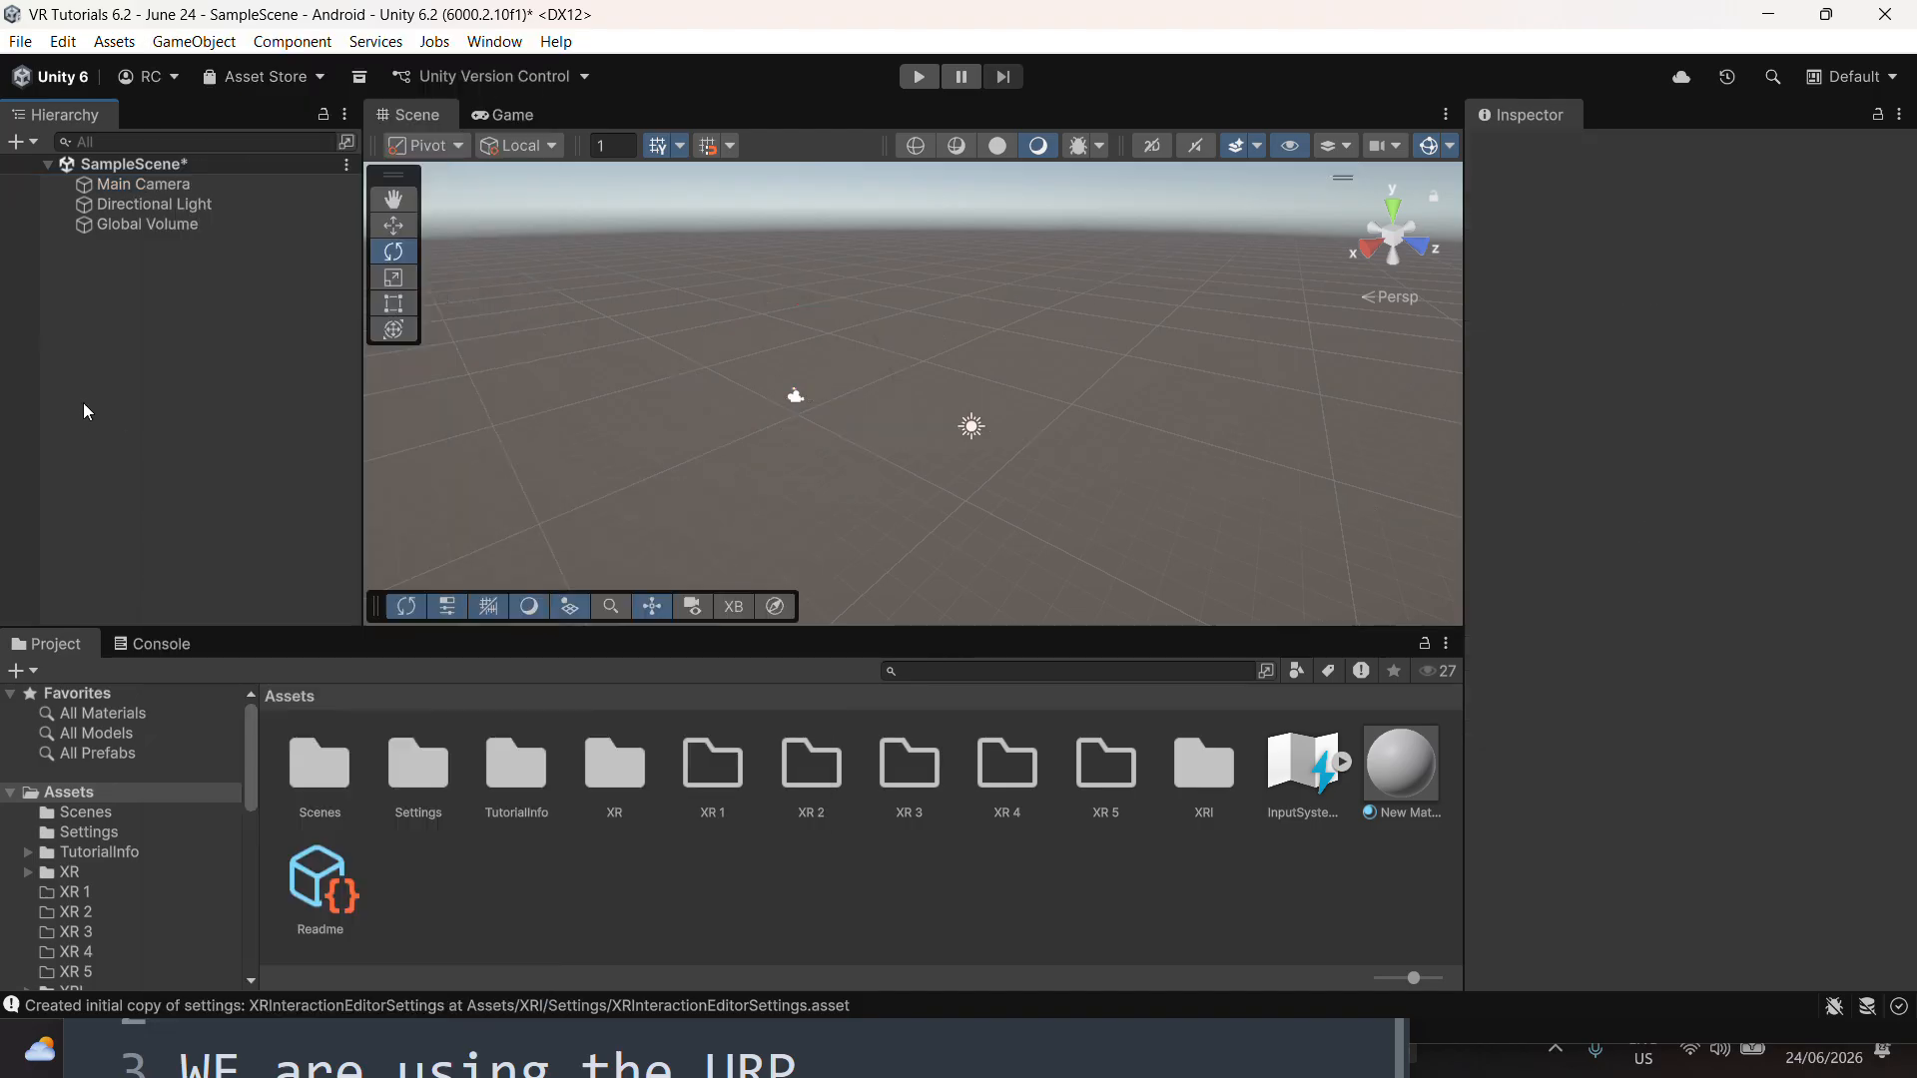
{"action": "right_click", "coordinate": [139, 239]}
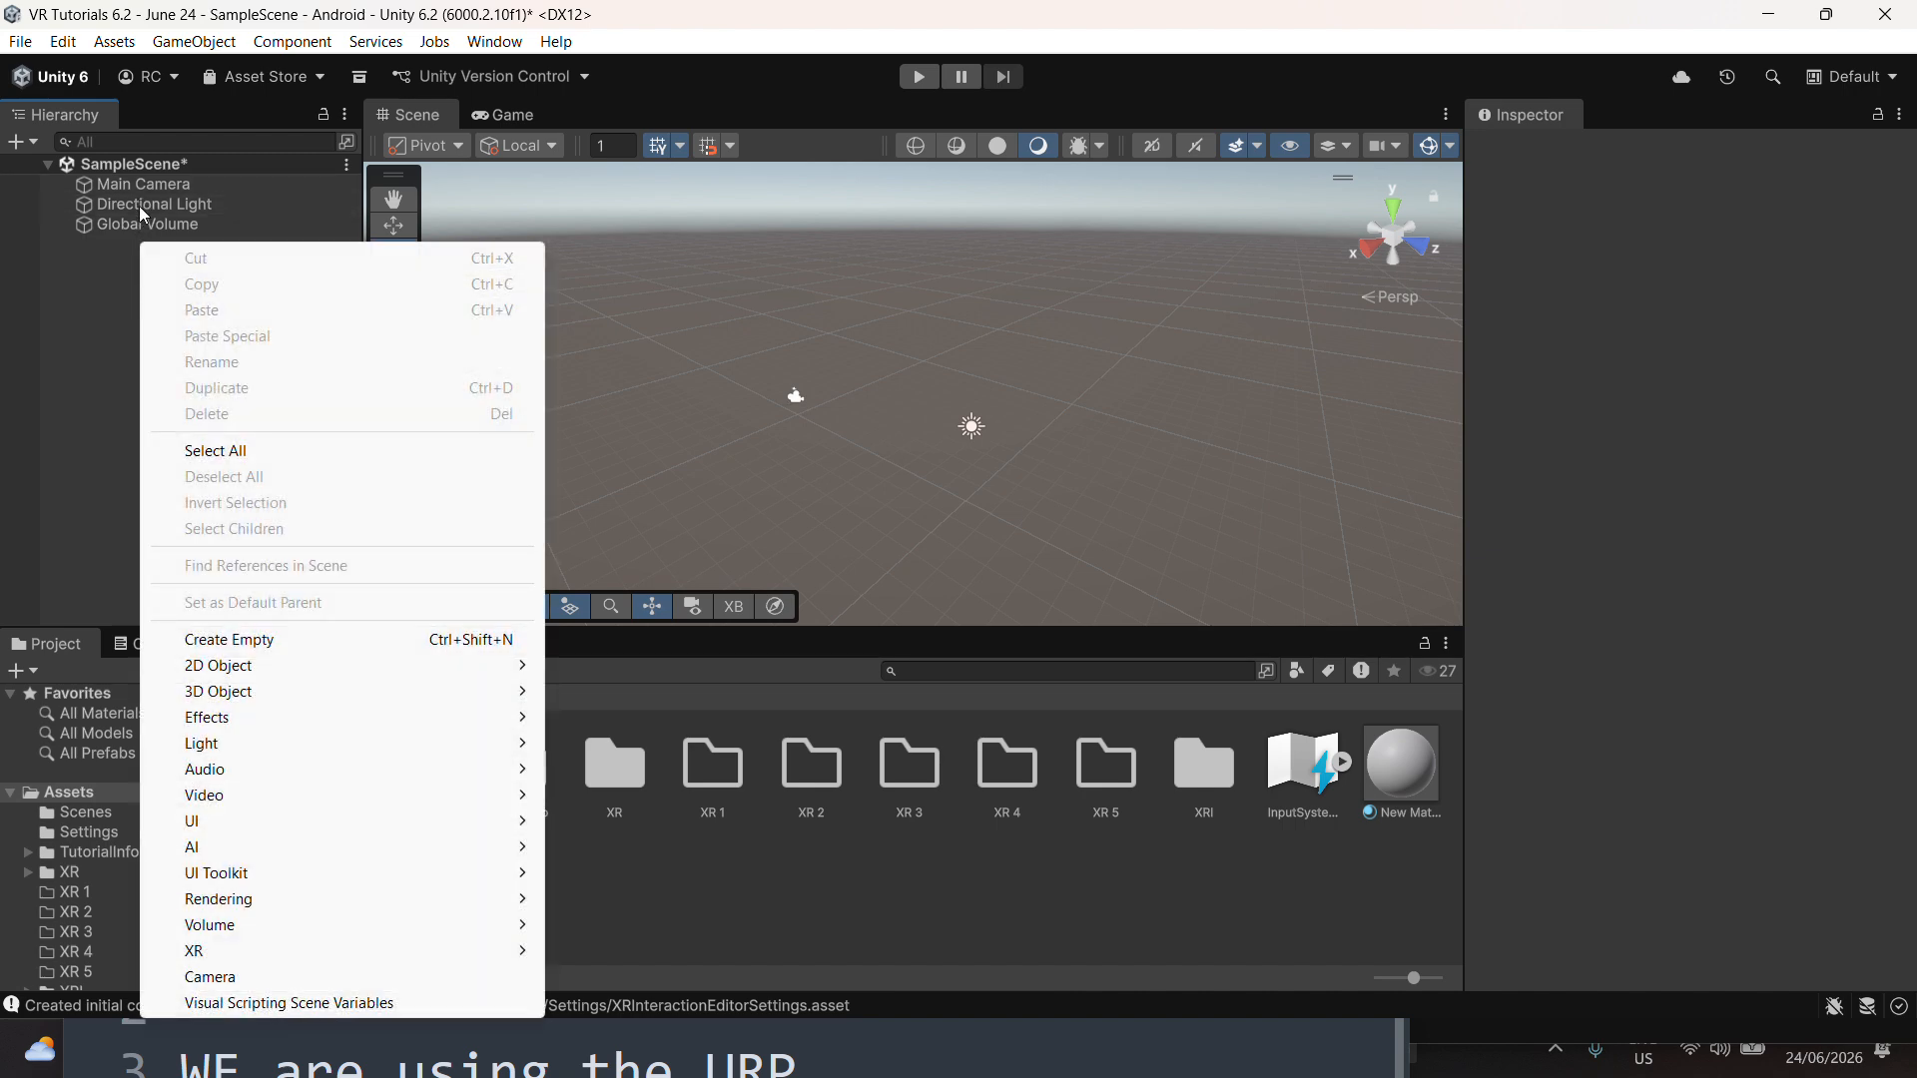
Delete the default Main Camera from SampleScene
{"action": "left_click", "coordinate": [142, 185]}
{"action": "right_click", "coordinate": [154, 188]}
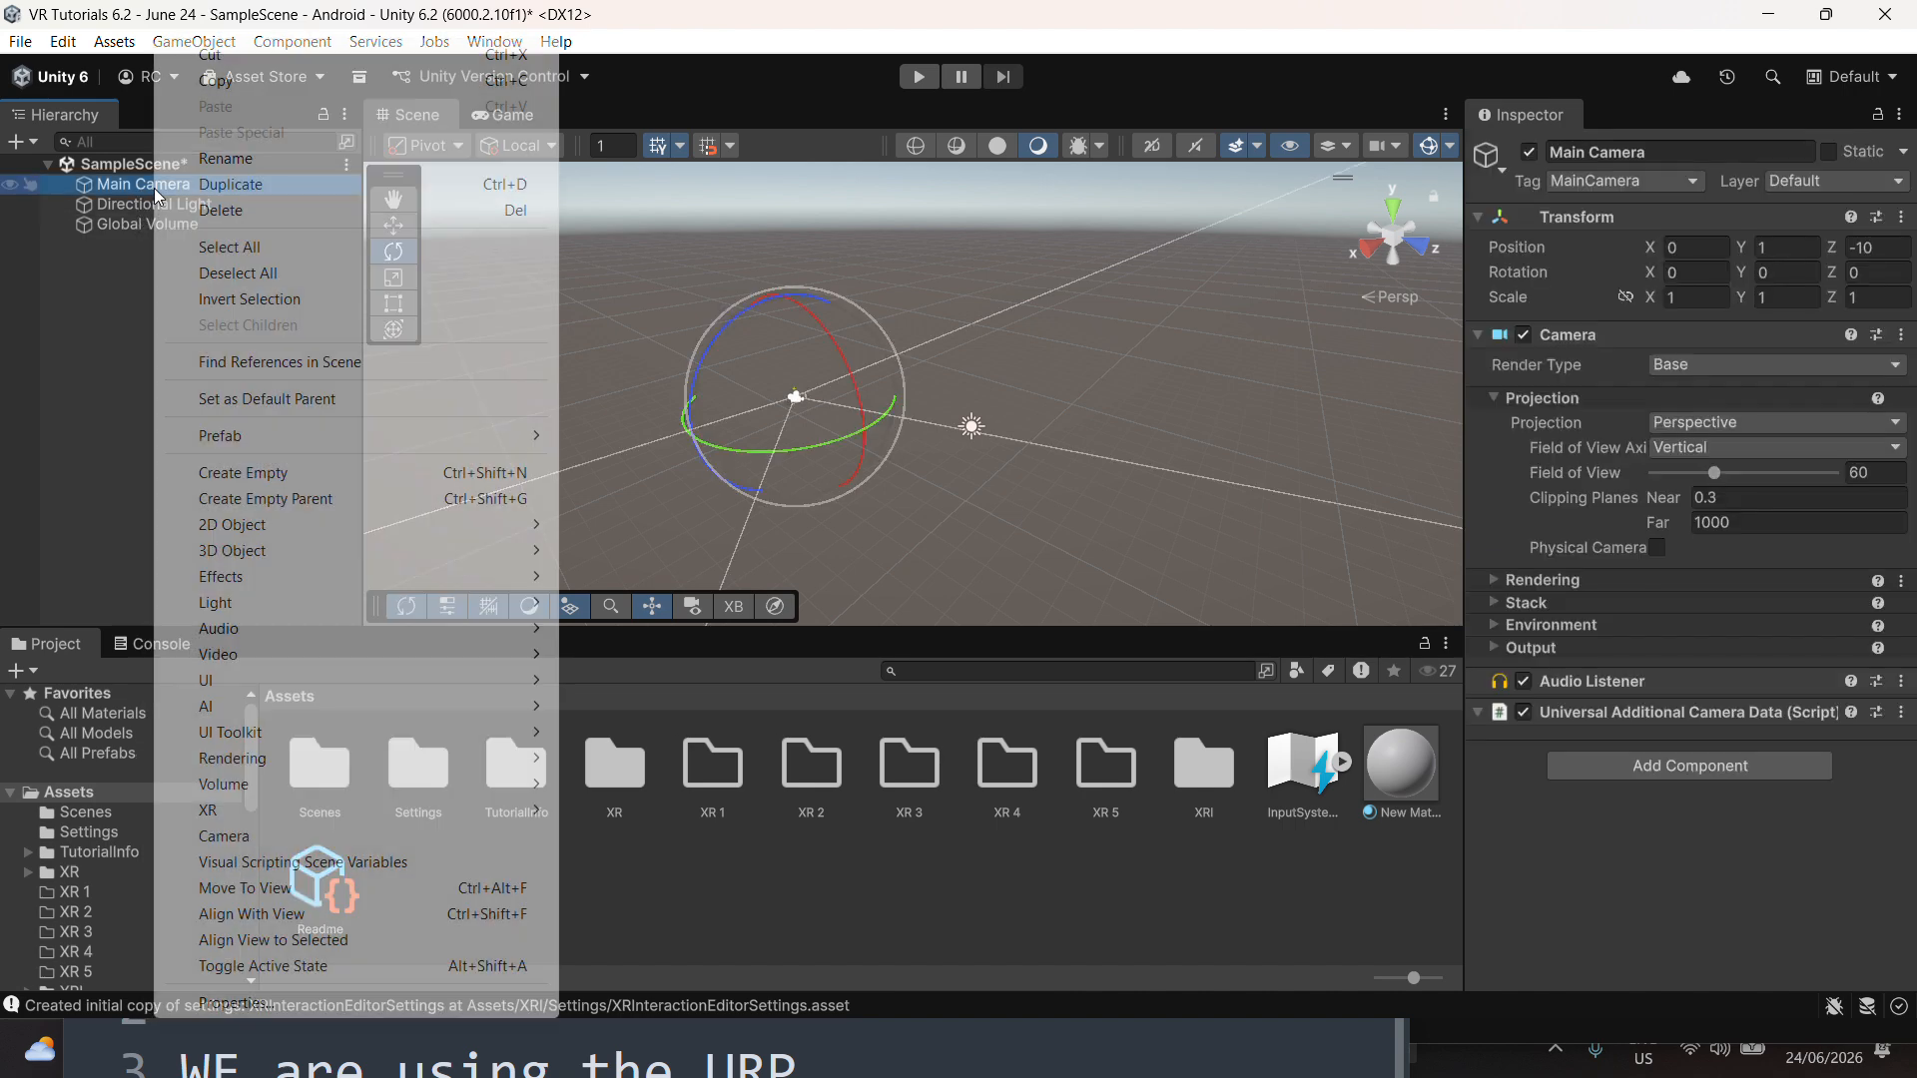
{"action": "left_click", "coordinate": [210, 205]}
Add an XR Origin (VR) object at the root of SampleScene and select it
{"action": "right_click", "coordinate": [153, 308]}
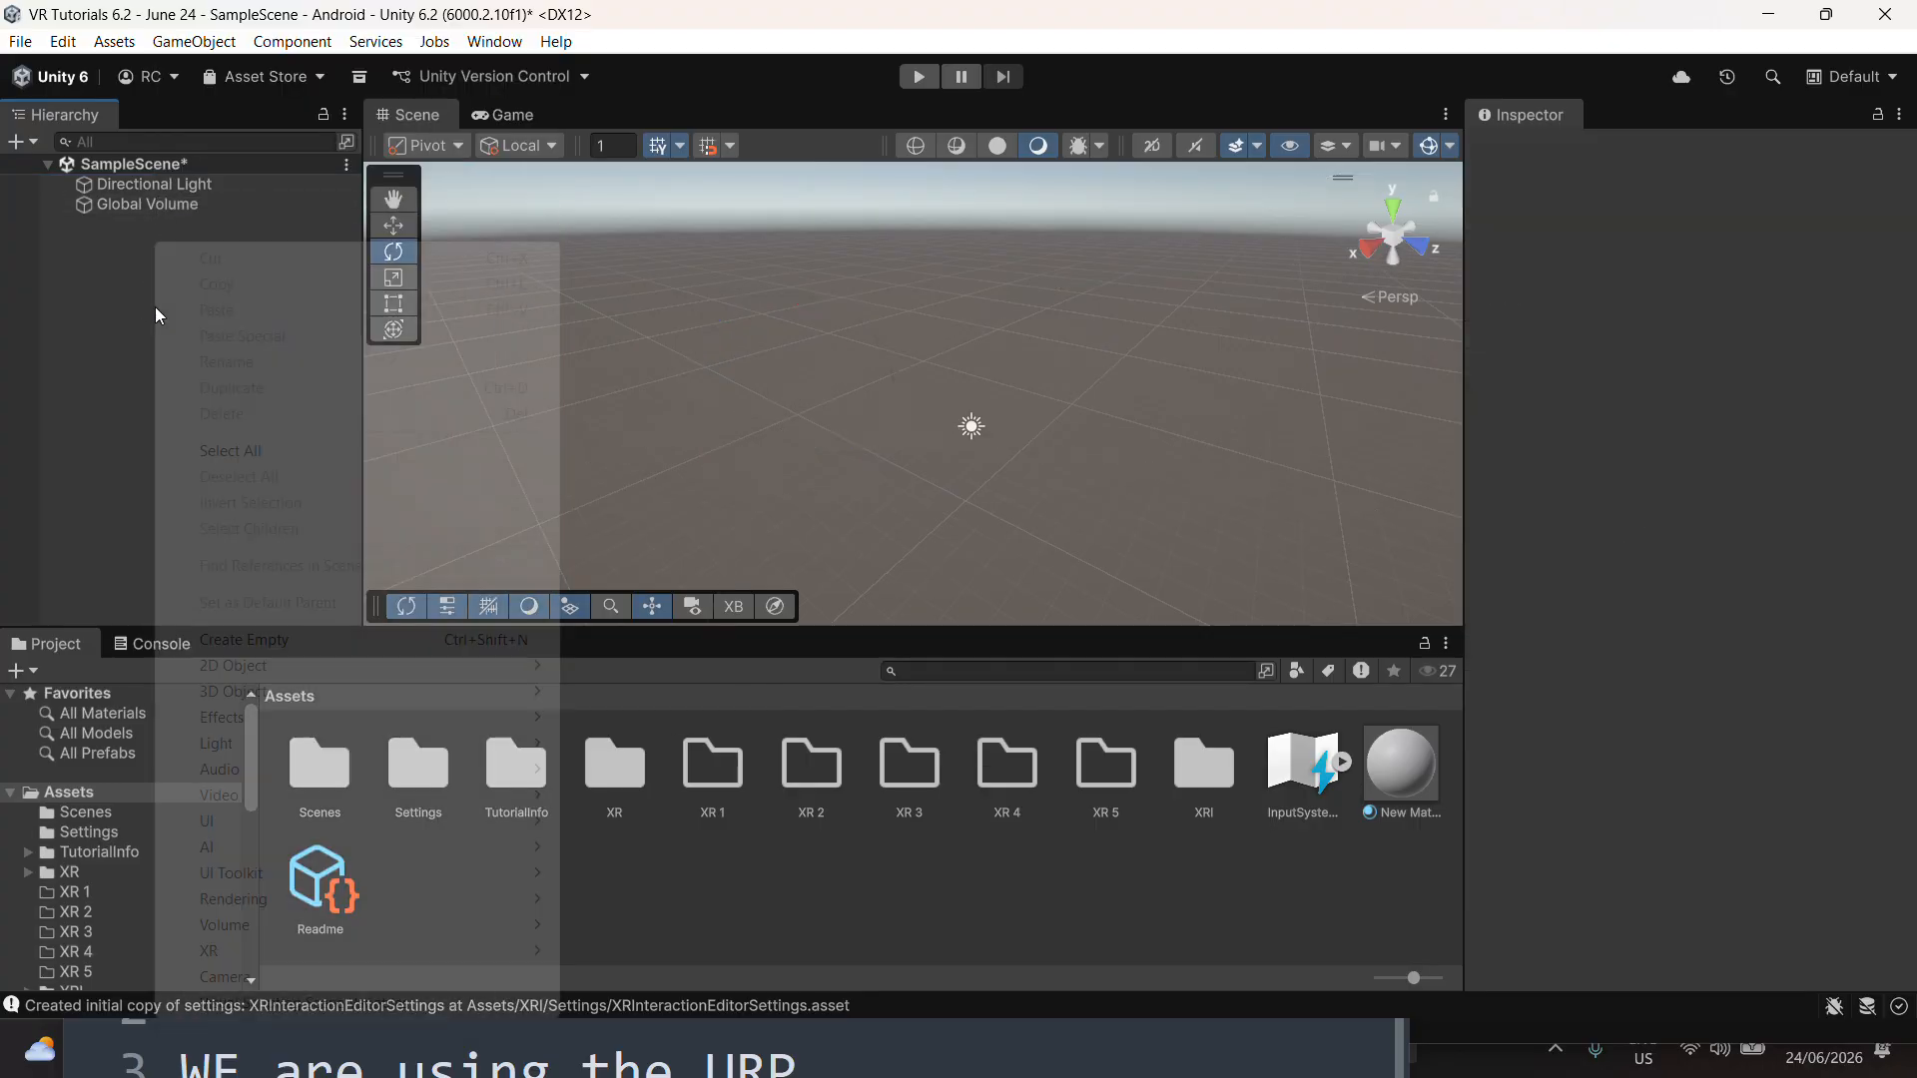
{"action": "mouse_move", "coordinate": [321, 950]}
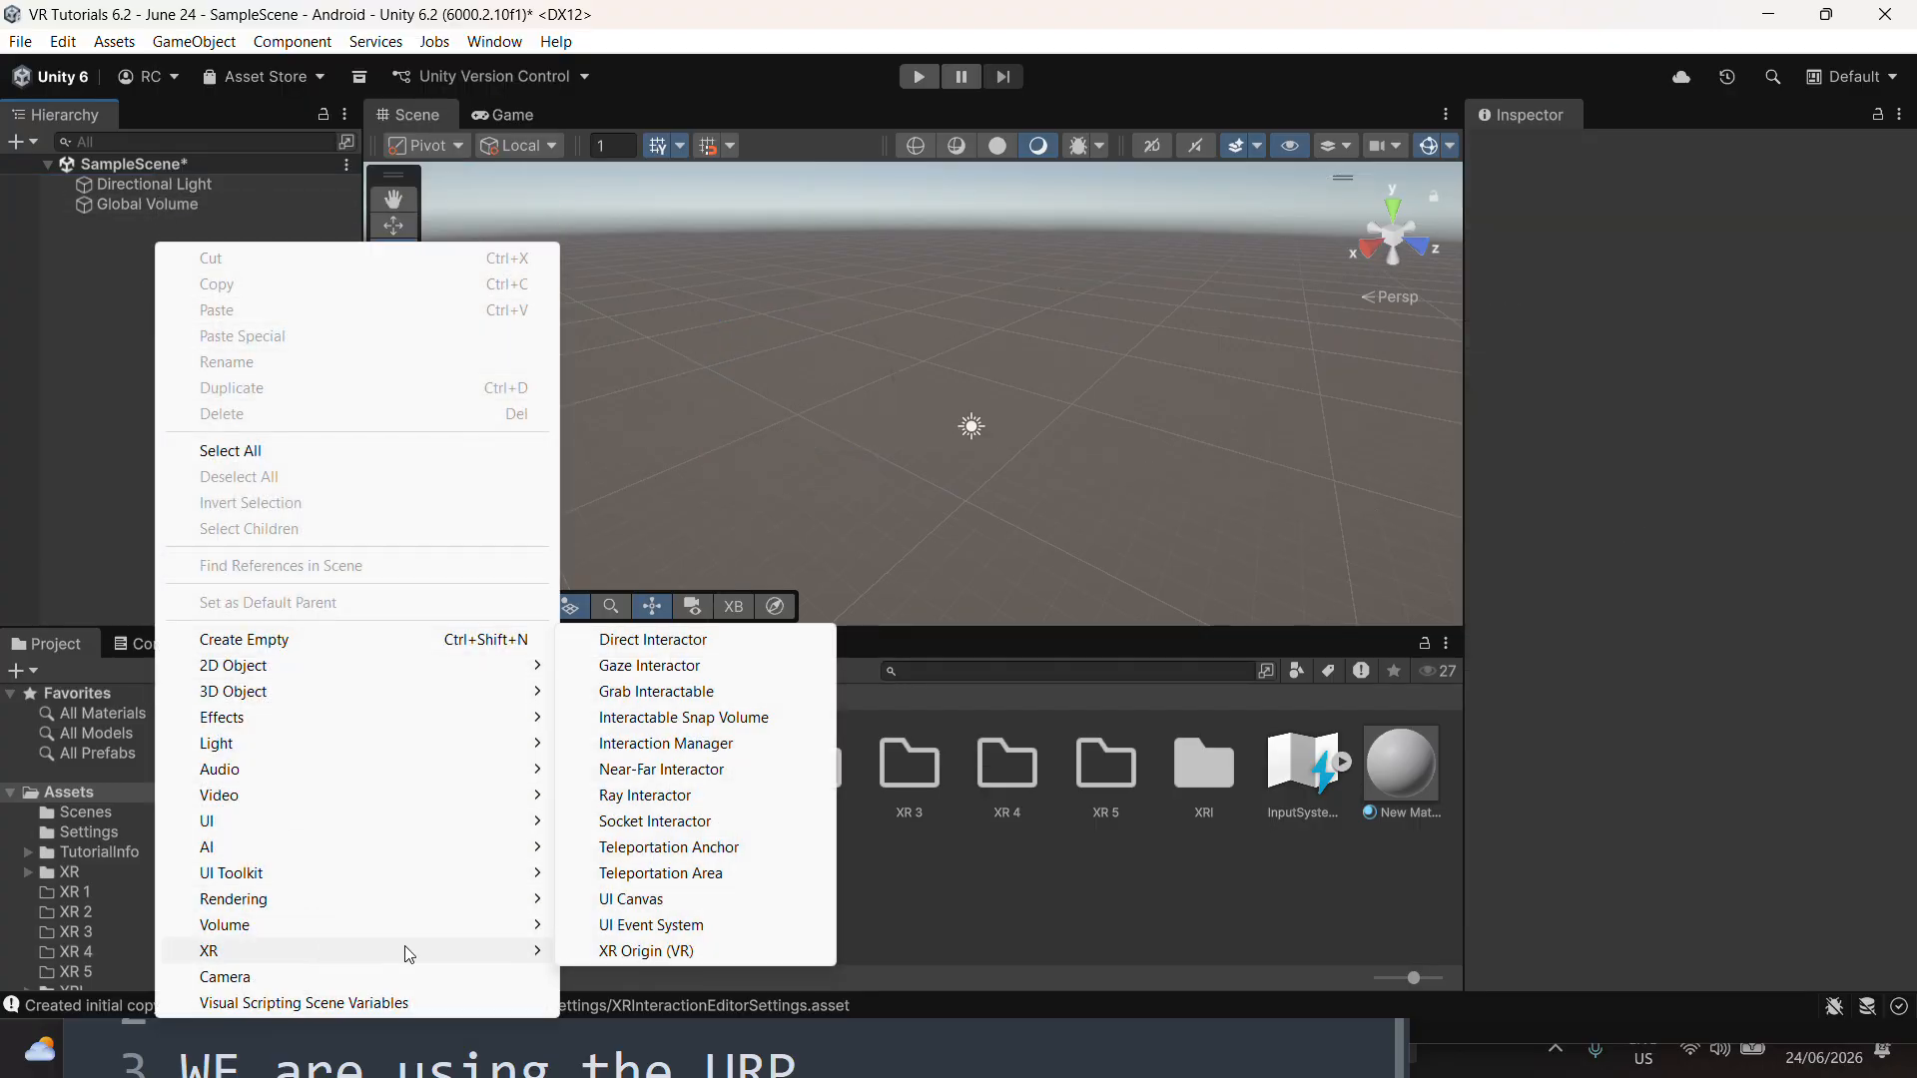
{"action": "left_click", "coordinate": [666, 950]}
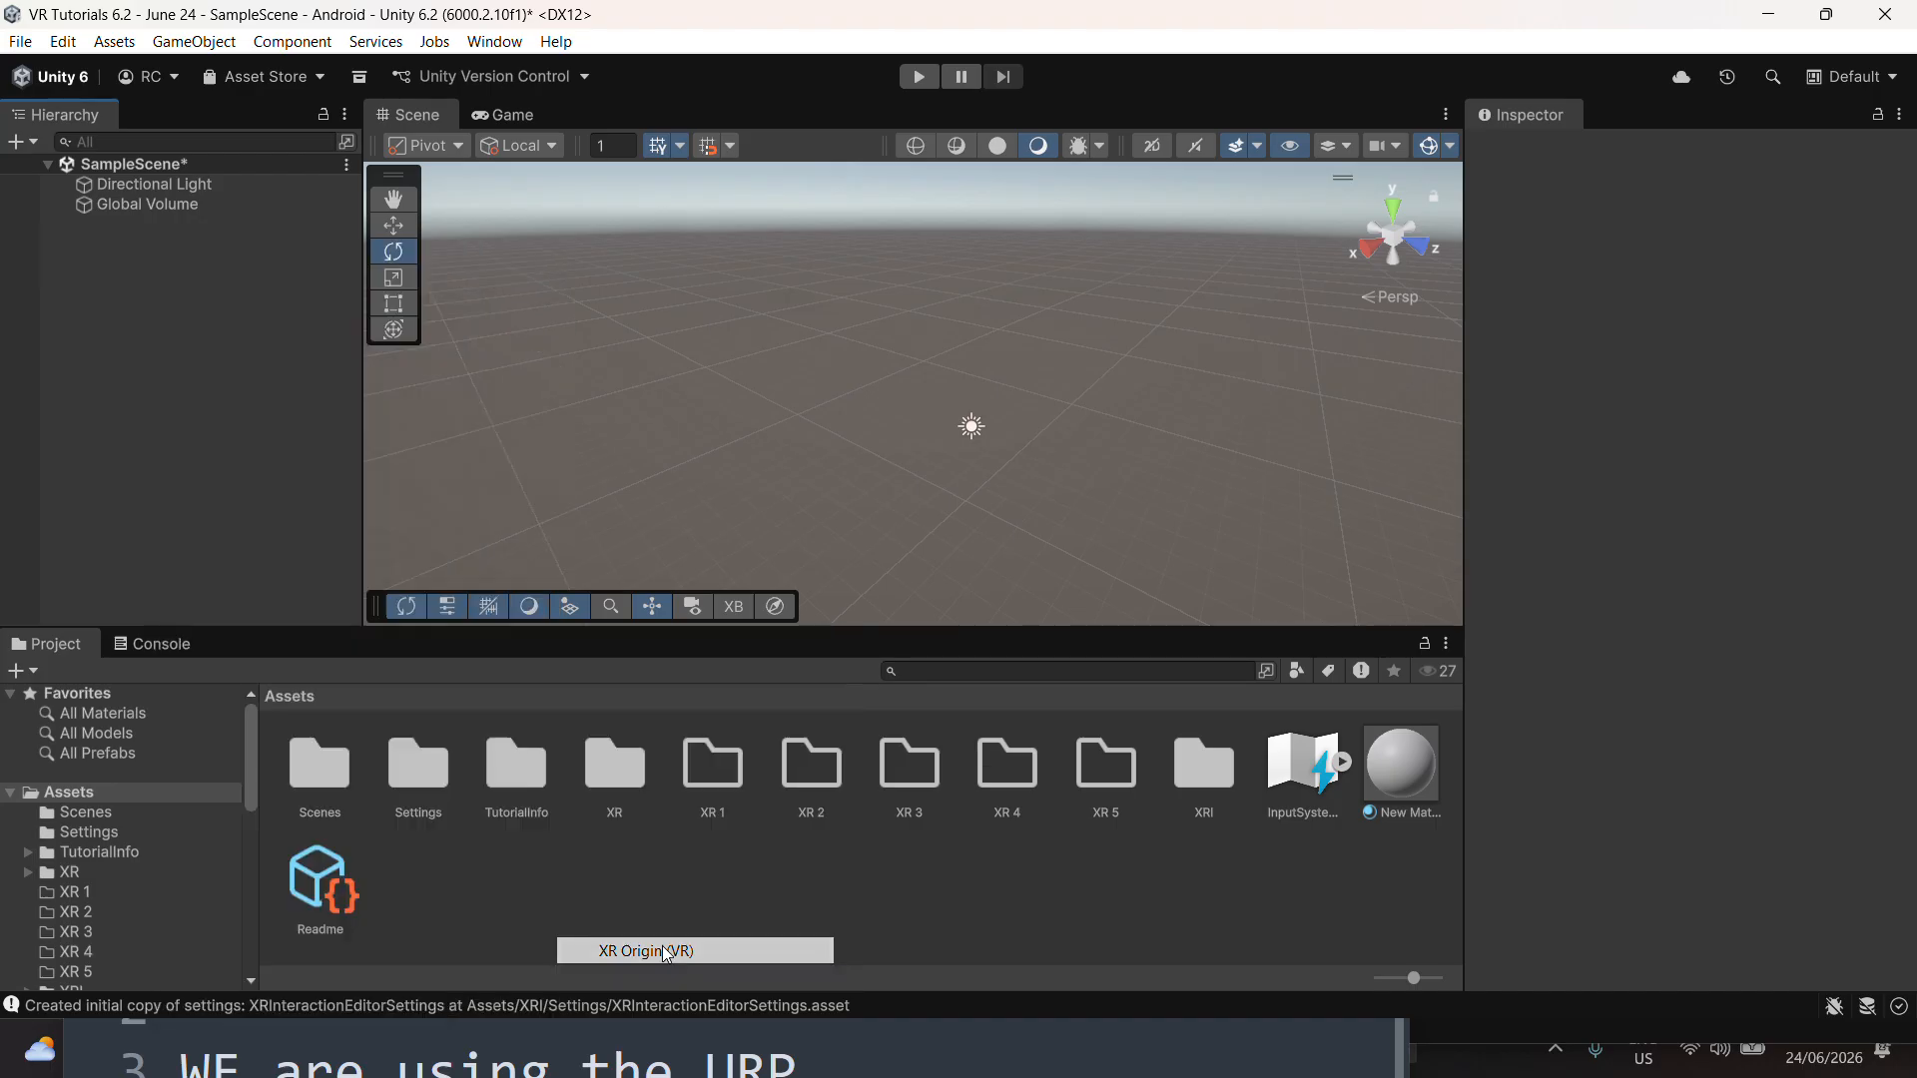
{"action": "left_click", "coordinate": [195, 417]}
{"action": "left_click", "coordinate": [180, 244]}
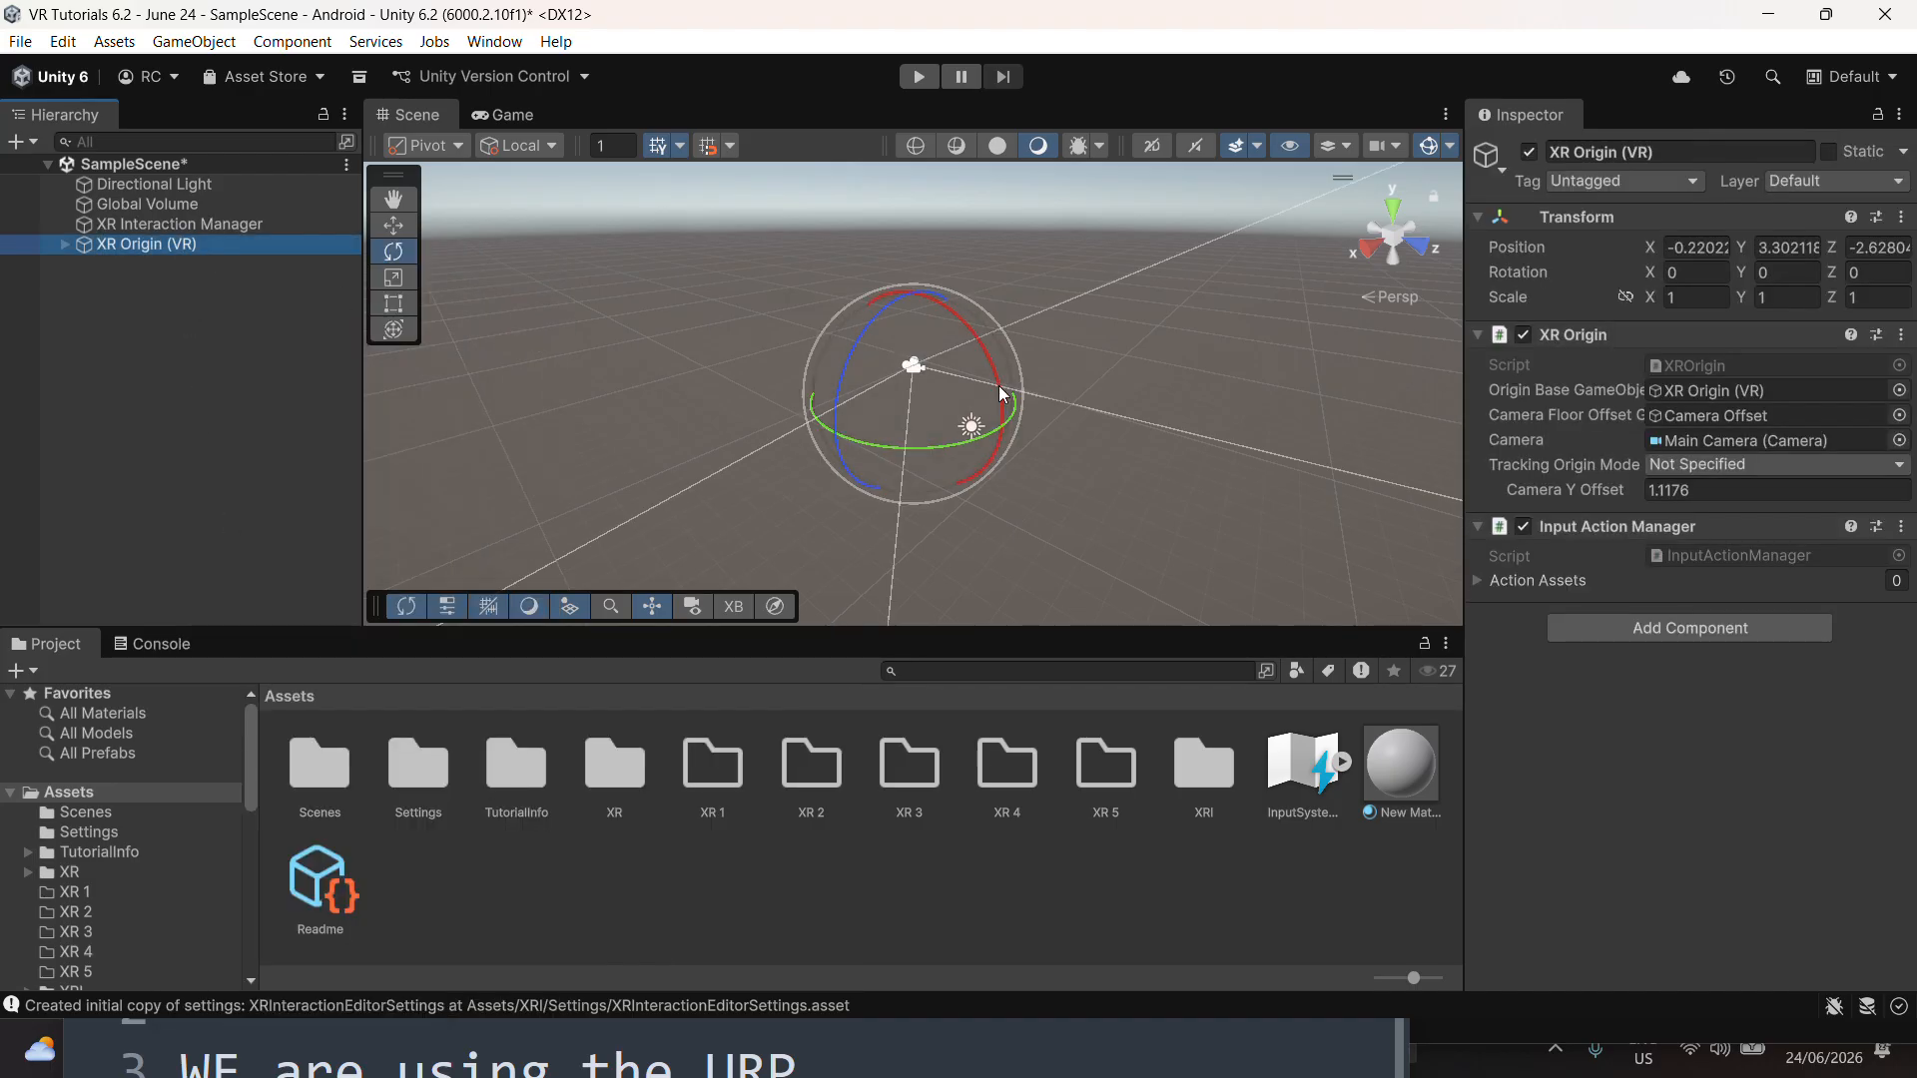
Frame the XR Origin (VR) in the Scene view and examine its camera up close
{"action": "key", "text": "f"}
{"action": "scroll", "coordinate": [982, 446], "scroll_direction": "up", "scroll_amount": 10}
{"action": "scroll", "coordinate": [979, 439], "scroll_direction": "up", "scroll_amount": 8}
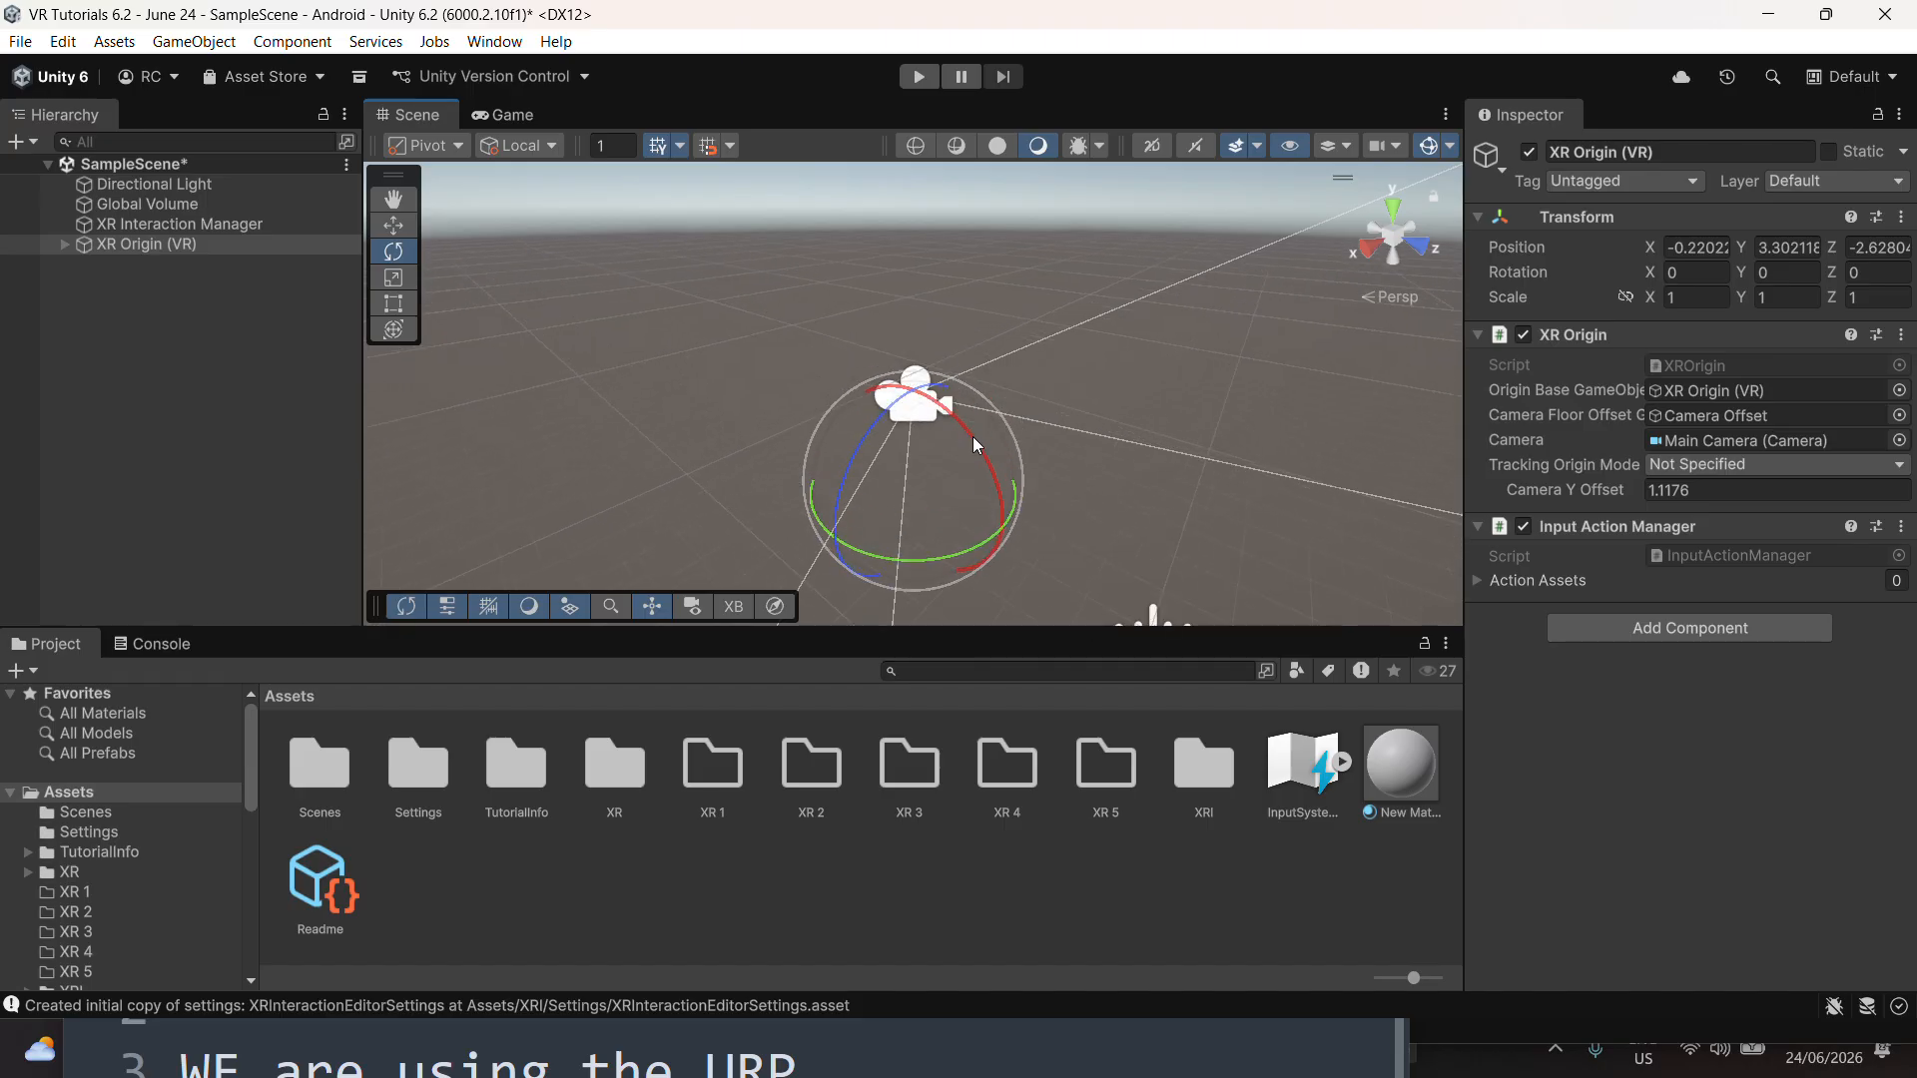
{"action": "right_click_drag", "start_coordinate": [972, 435], "coordinate": [1062, 368]}
{"action": "scroll", "coordinate": [1094, 403], "scroll_direction": "up", "scroll_amount": 3}
{"action": "scroll", "coordinate": [741, 351], "scroll_direction": "up", "scroll_amount": 2}
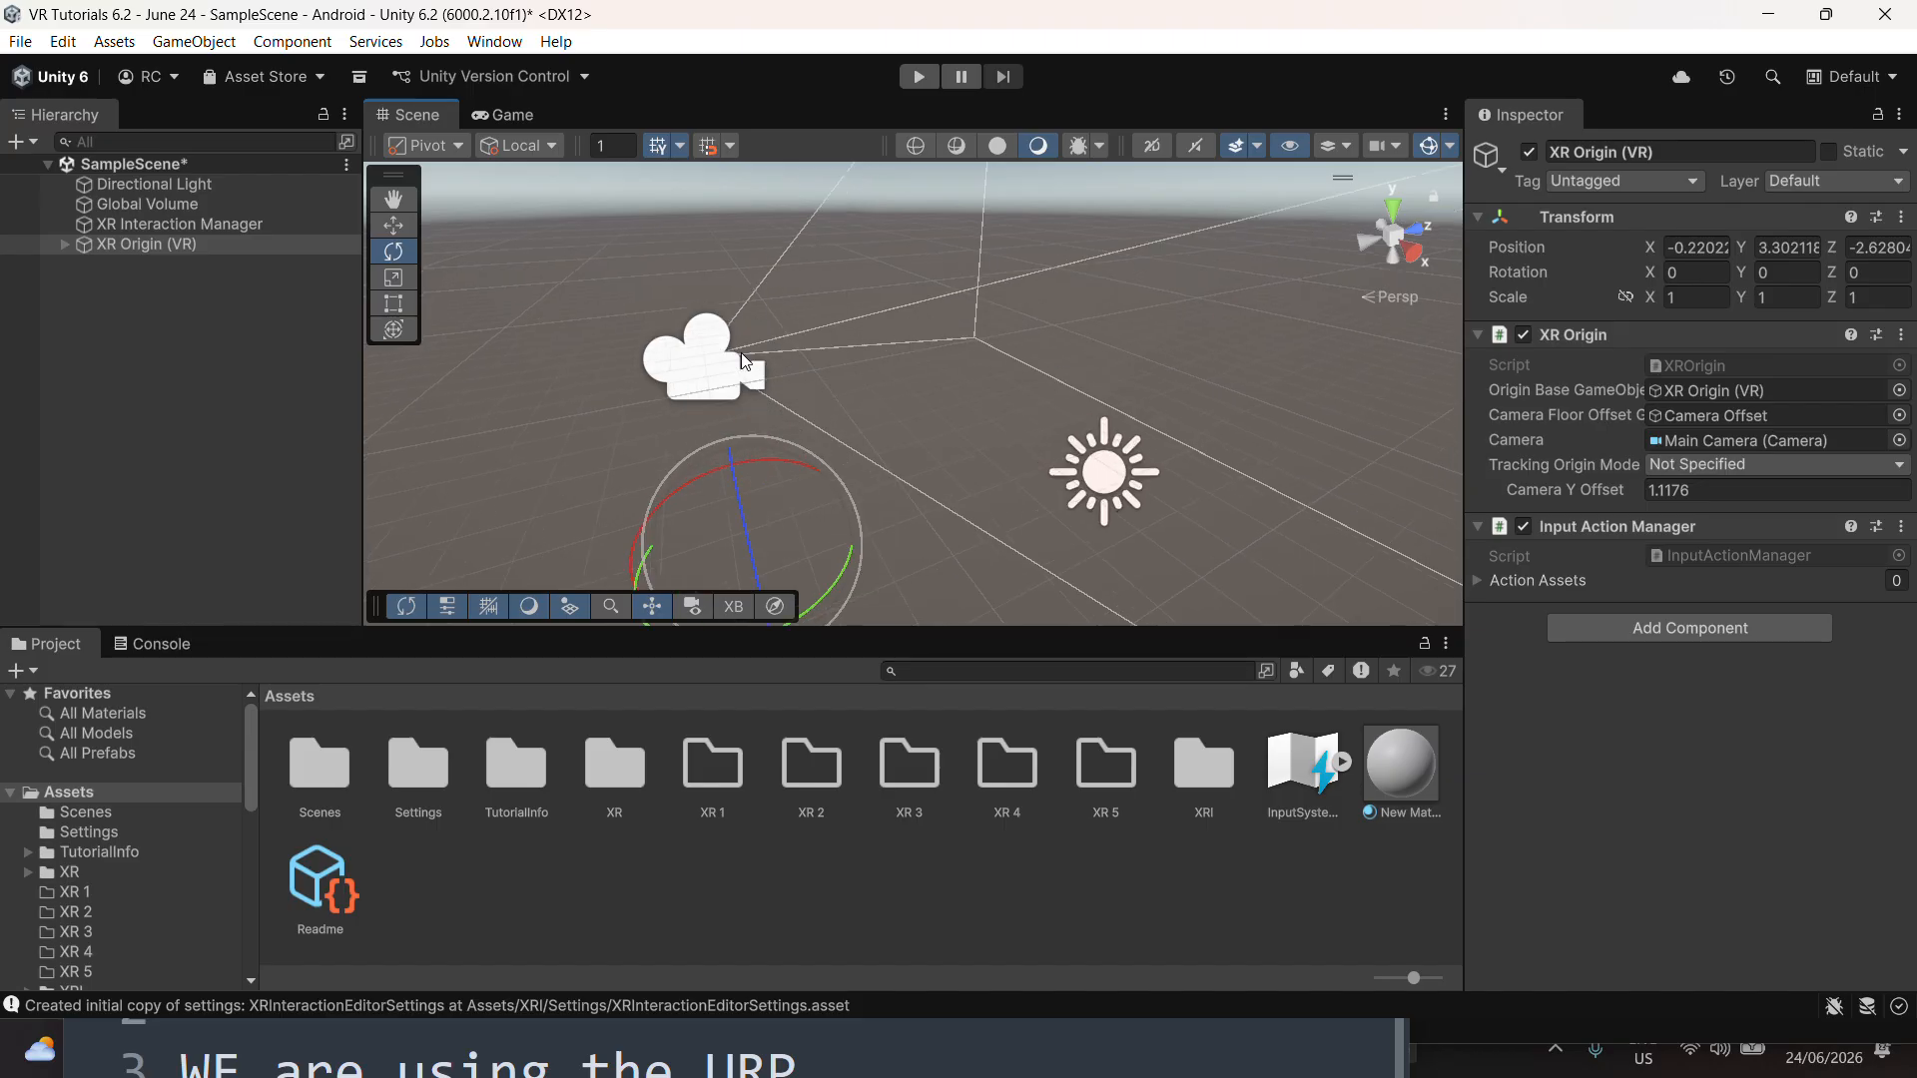
Expand the XR Origin (VR) down to its Main Camera and examine that camera's components and placement in the scene
{"action": "left_click", "coordinate": [64, 248]}
{"action": "left_click", "coordinate": [114, 268]}
{"action": "left_click", "coordinate": [82, 265]}
{"action": "left_click", "coordinate": [146, 285]}
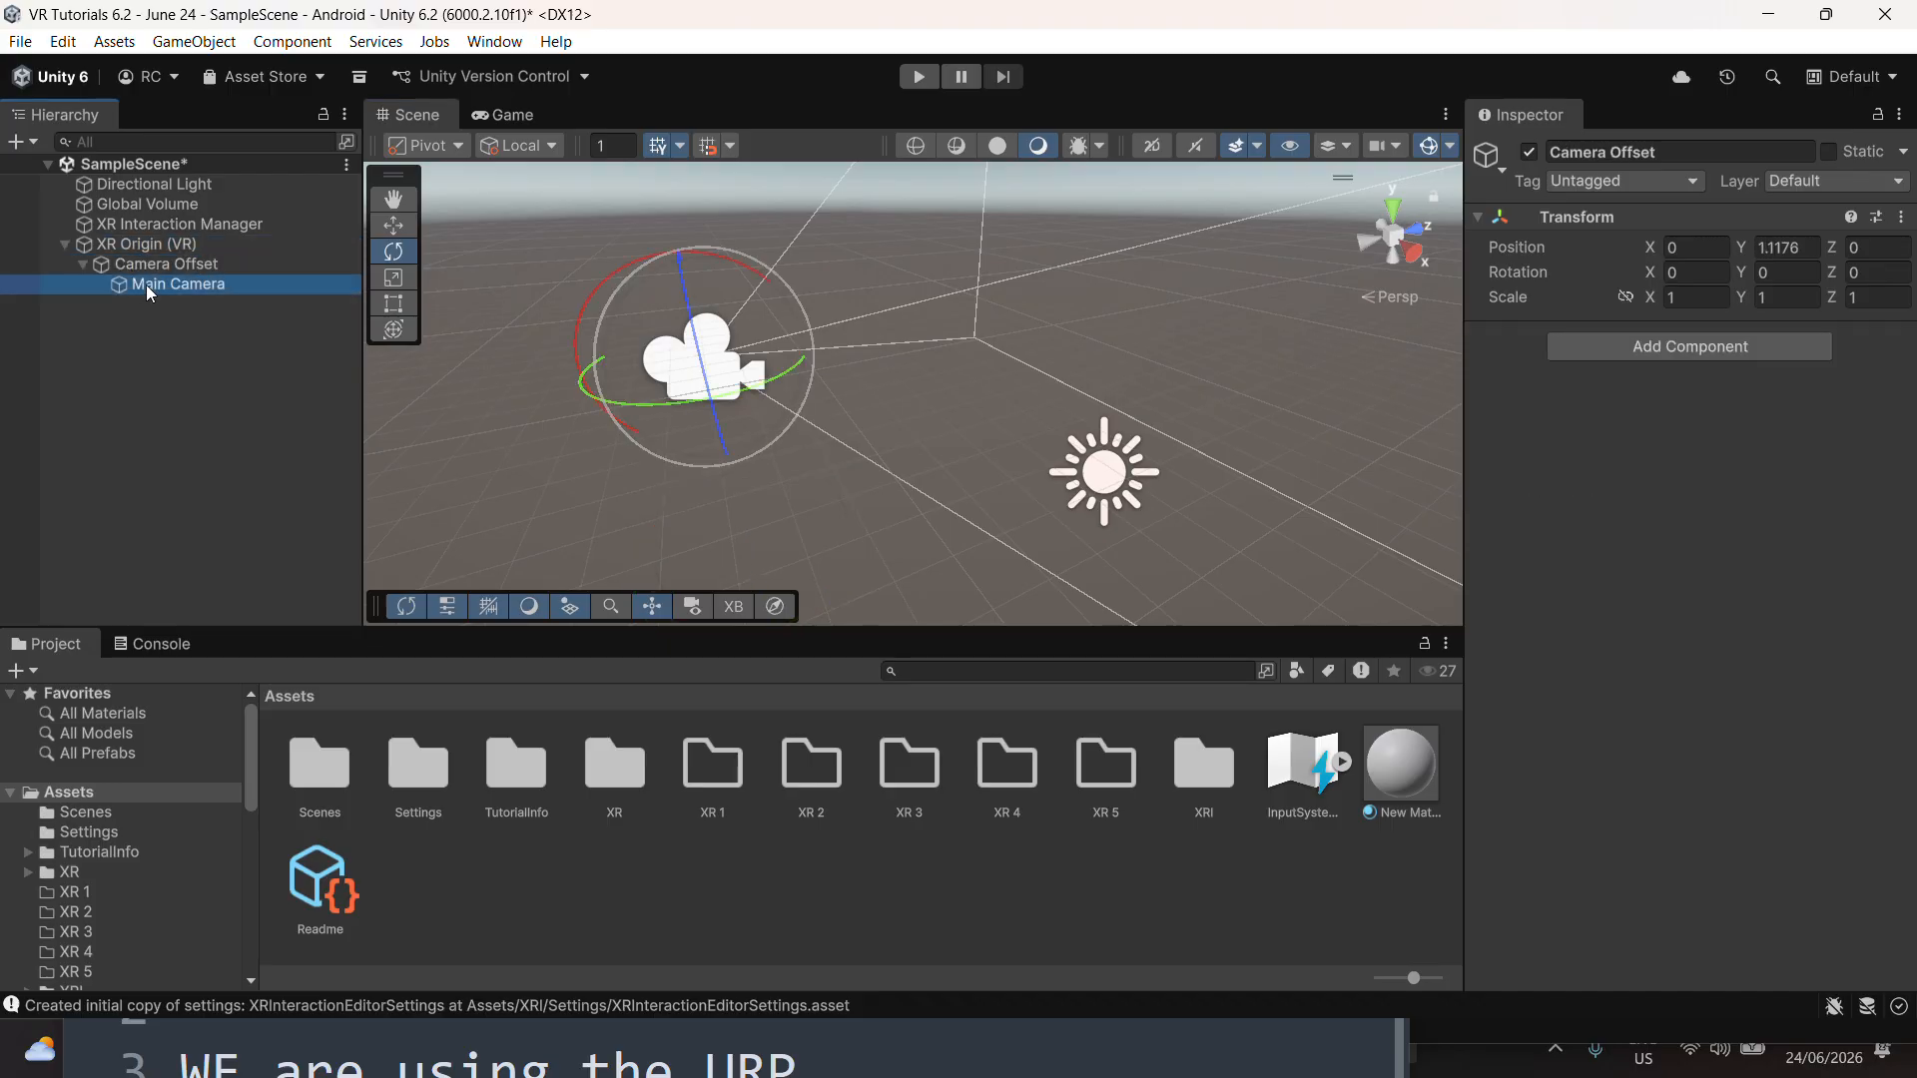
{"action": "key", "text": "f"}
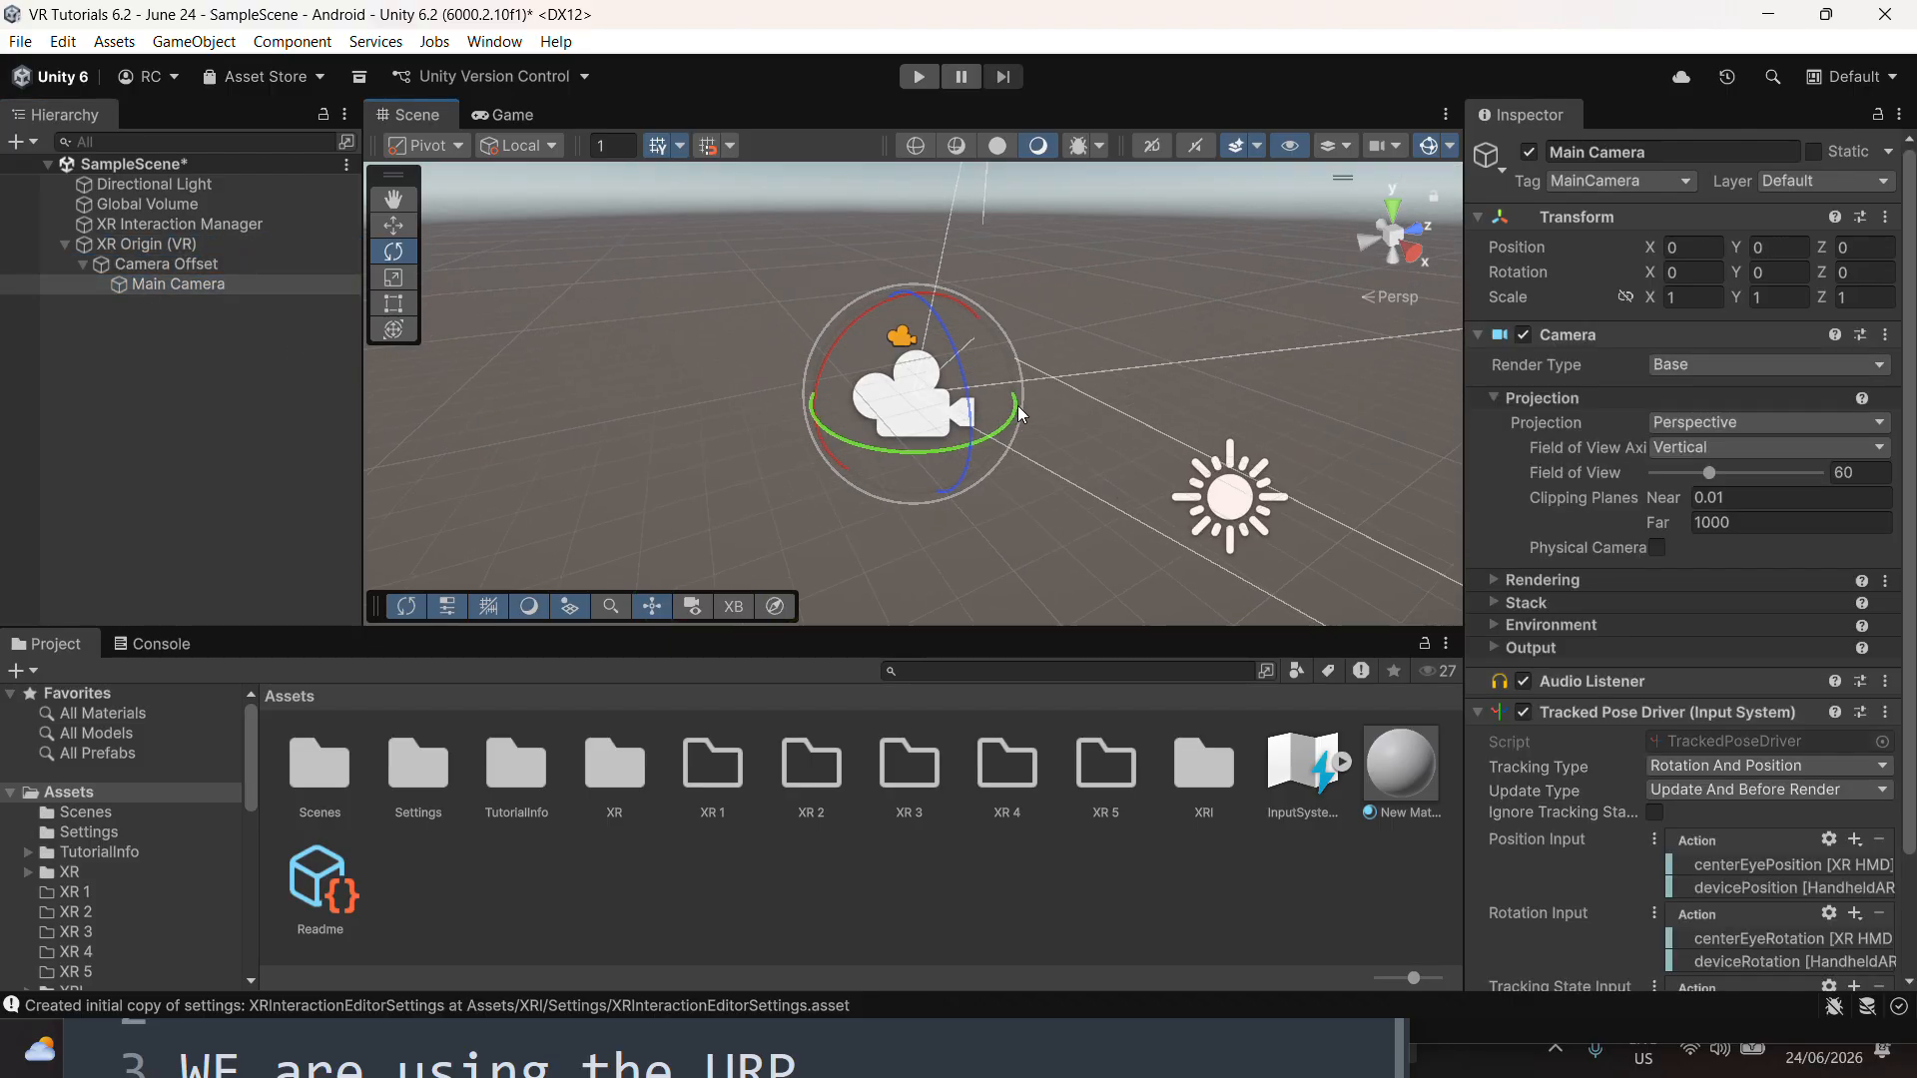
{"action": "middle_click_drag", "start_coordinate": [1017, 406], "coordinate": [871, 403]}
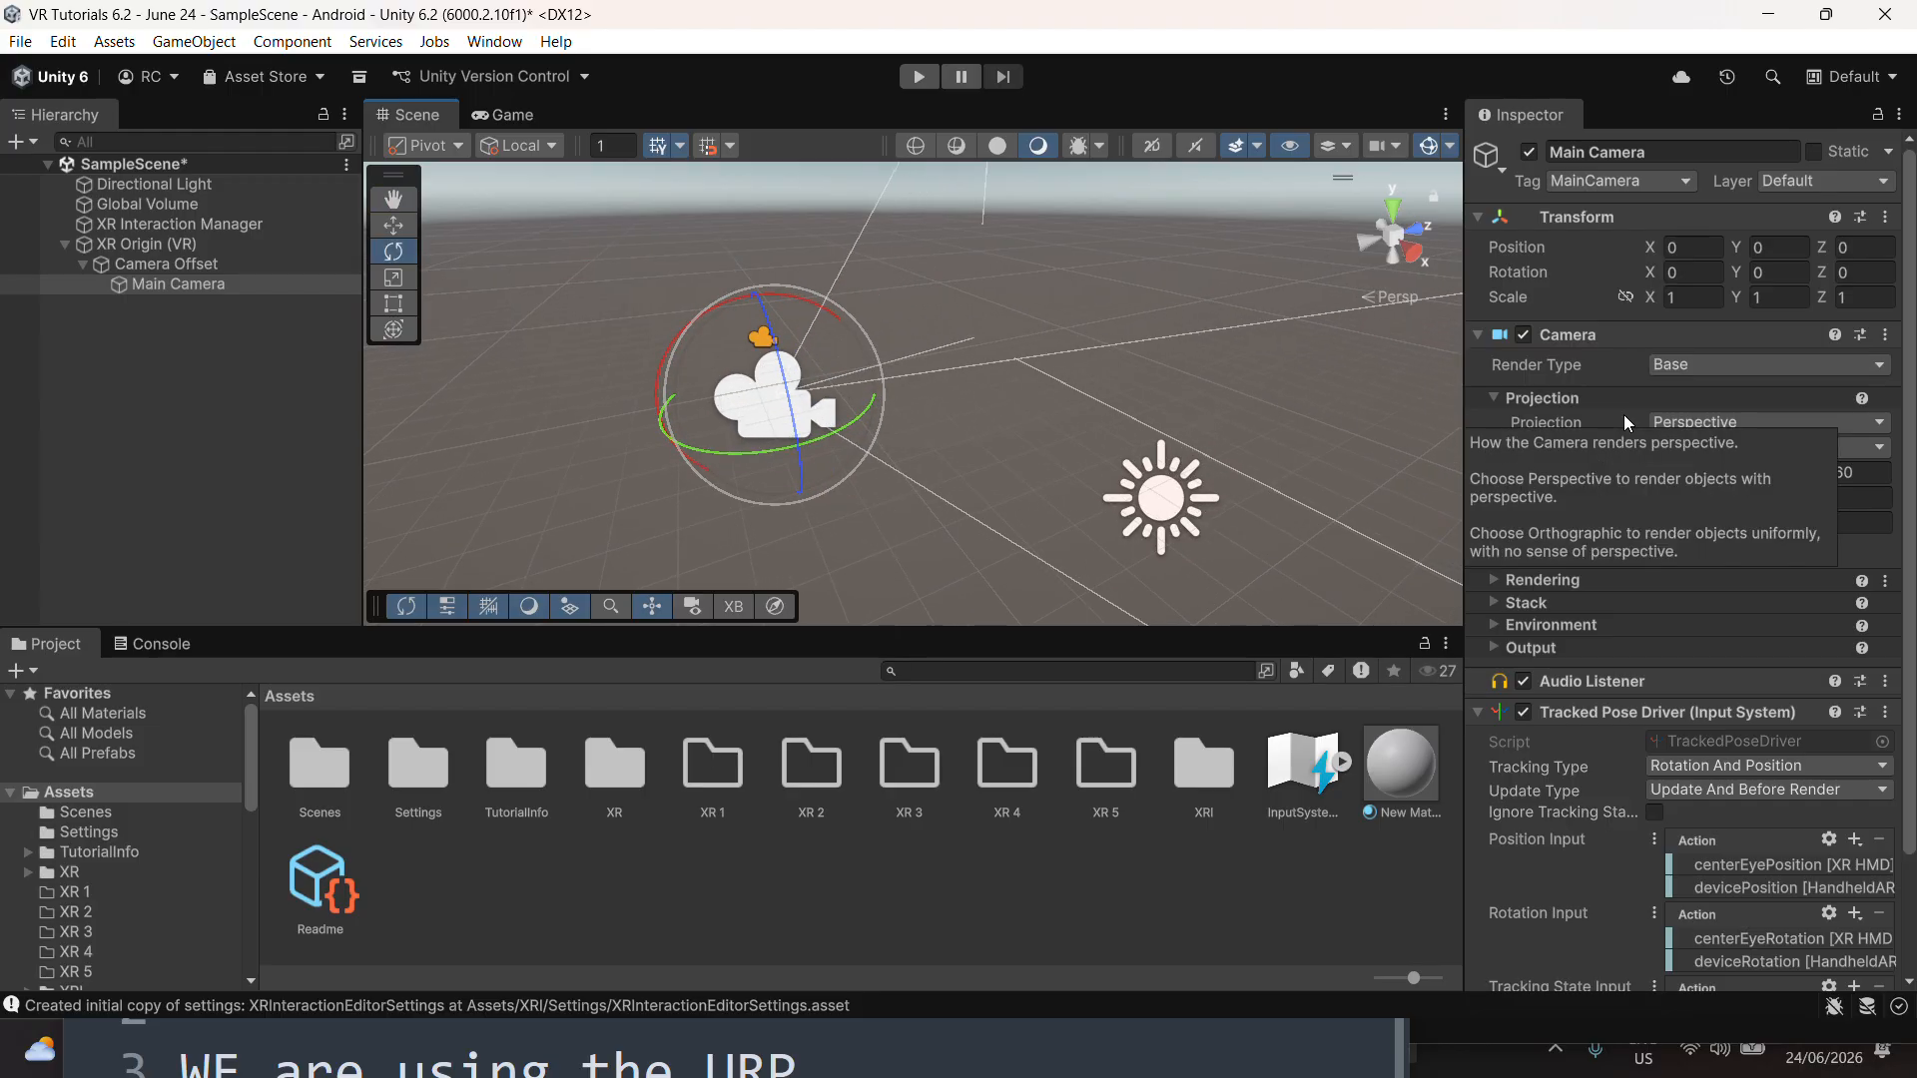
{"action": "scroll", "coordinate": [1198, 423], "scroll_direction": "up", "scroll_amount": 4}
{"action": "middle_click_drag", "start_coordinate": [1142, 428], "coordinate": [1094, 460]}
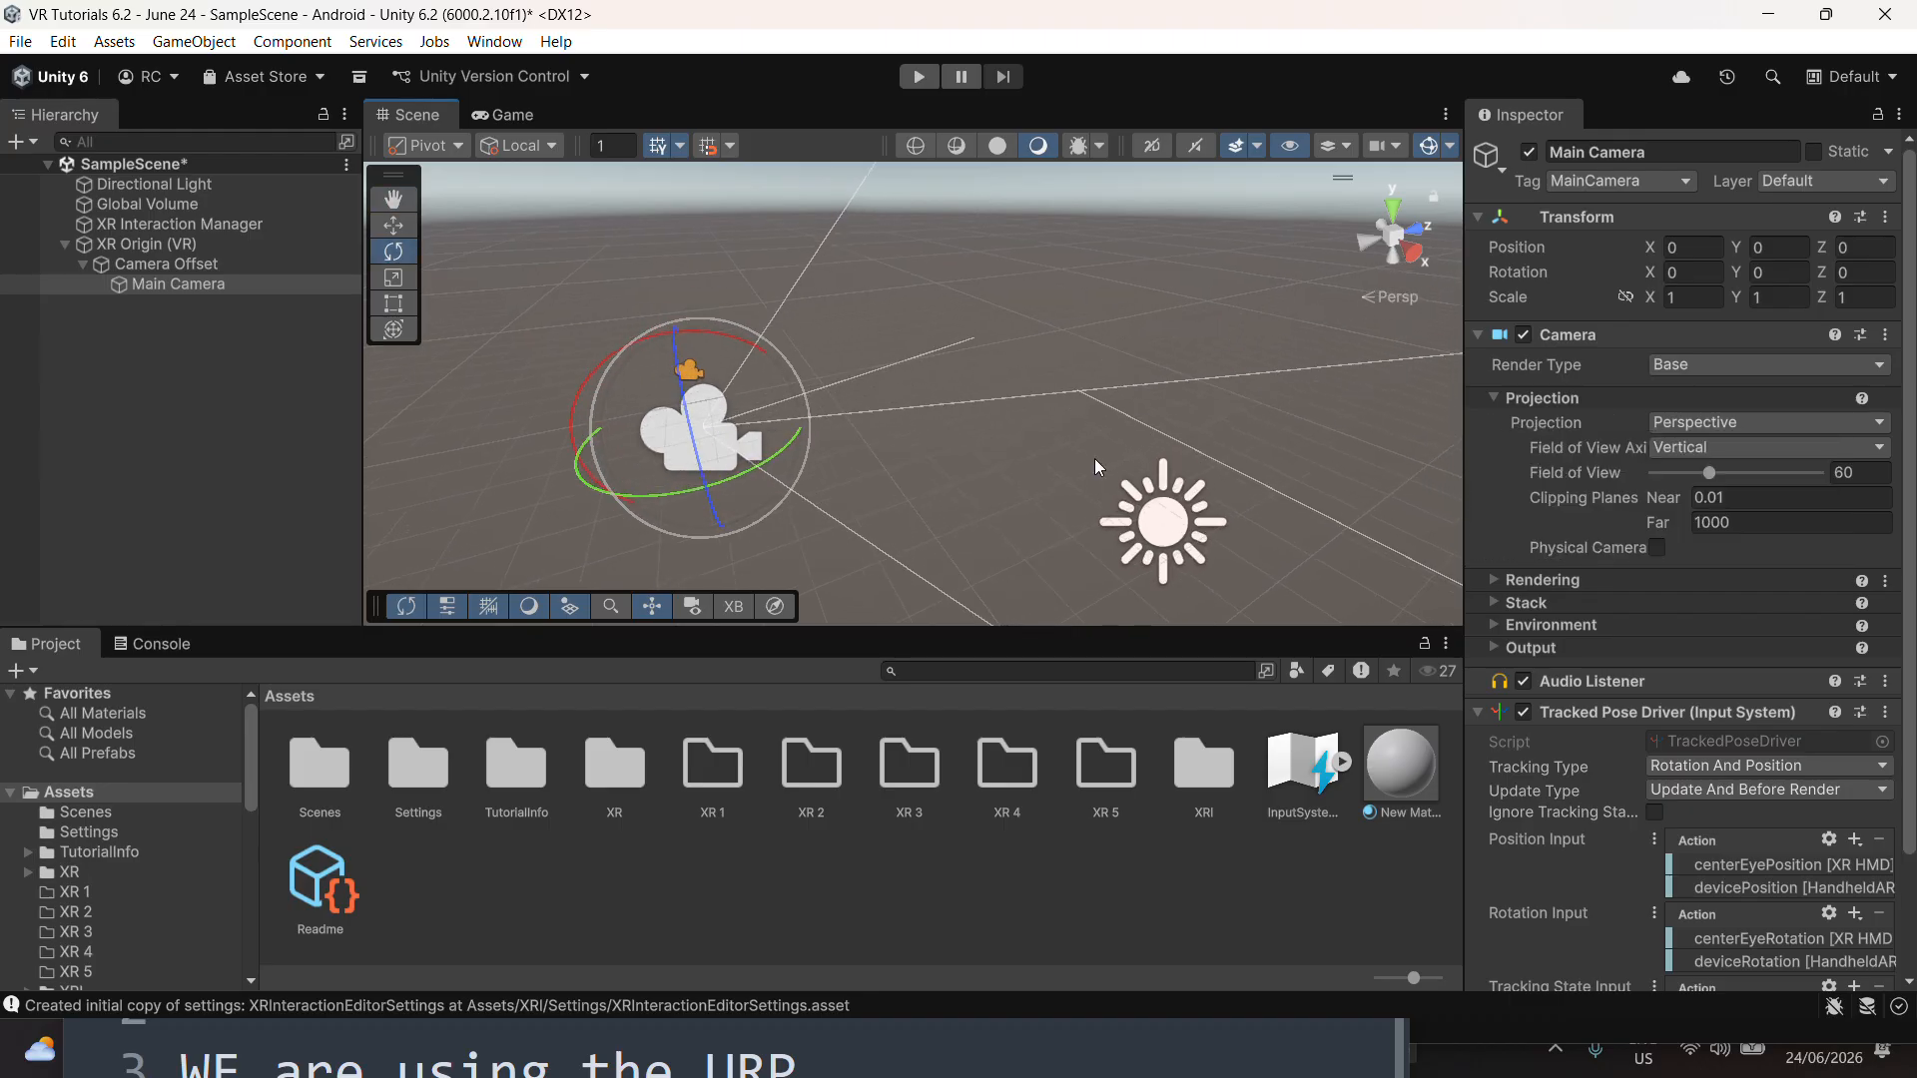
{"action": "left_click_drag", "start_coordinate": [1094, 460], "coordinate": [1002, 462], "text": "alt"}
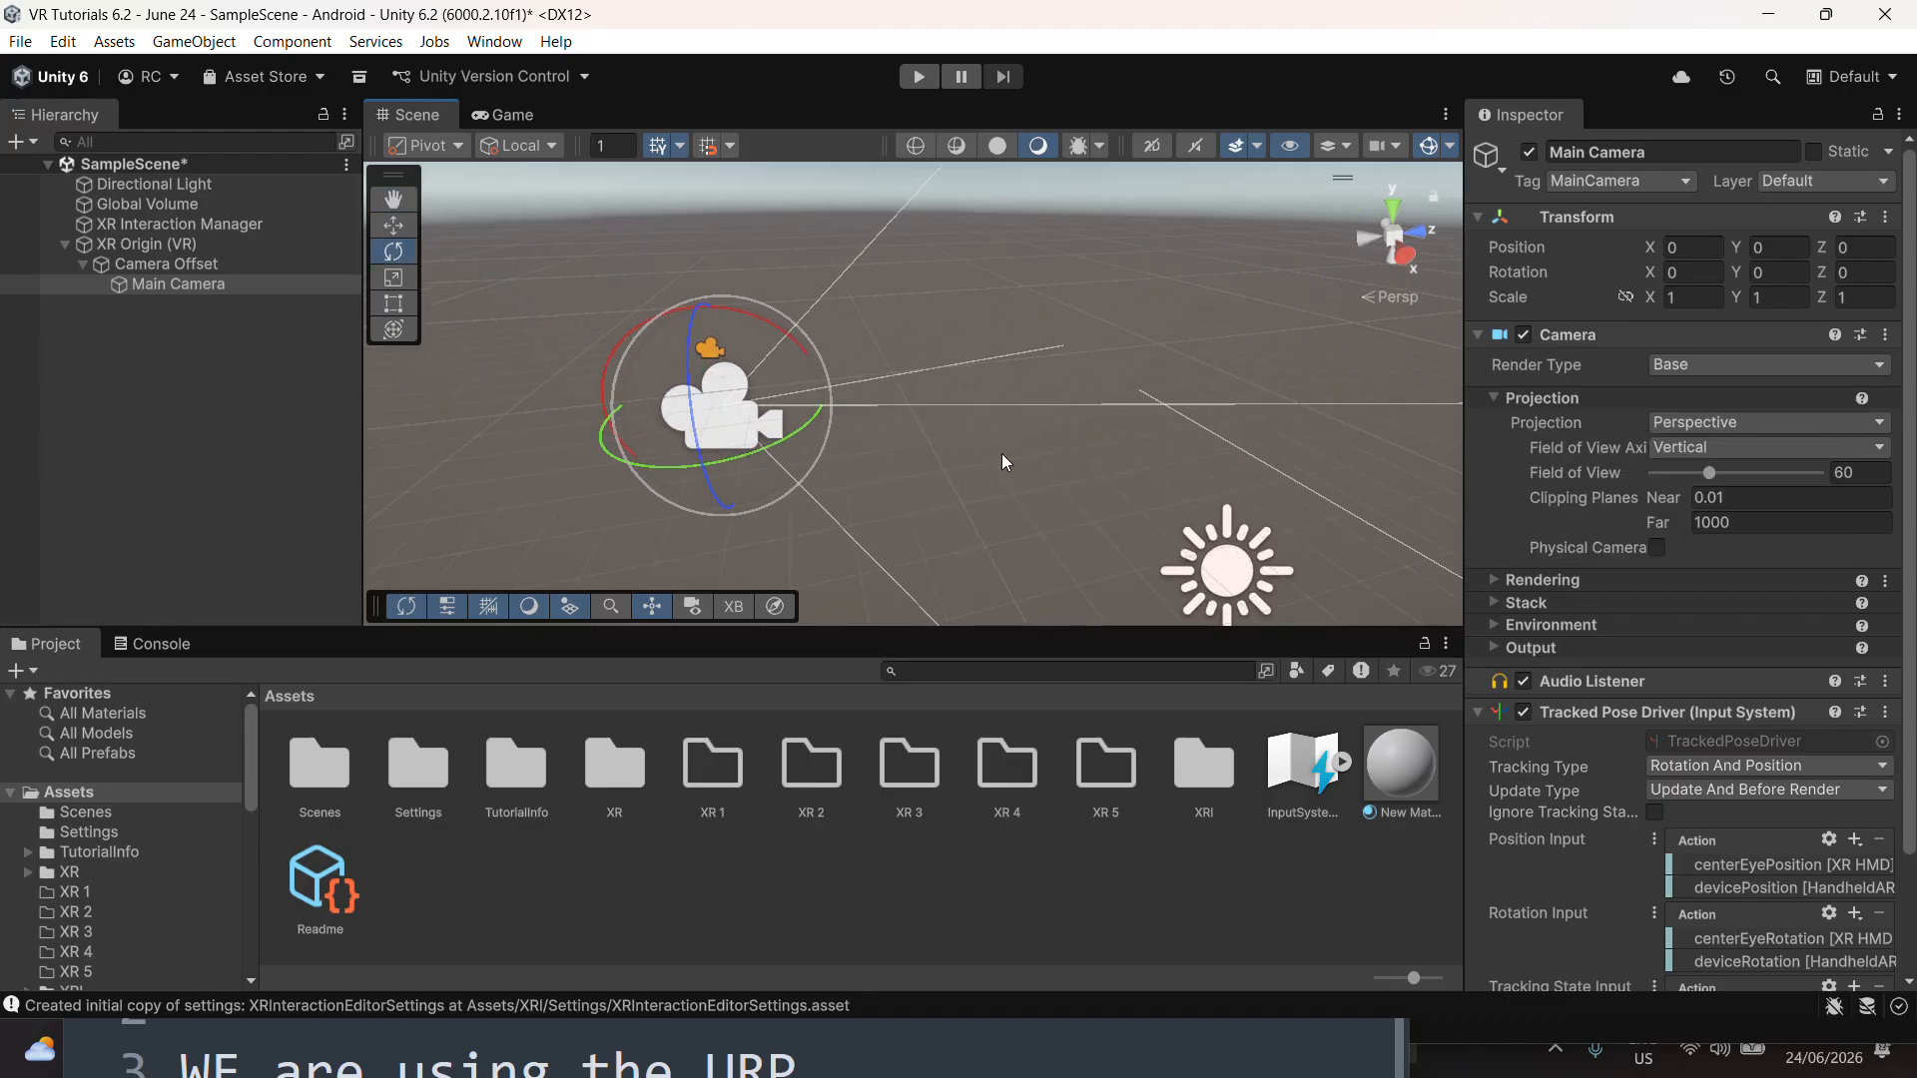
{"action": "scroll", "coordinate": [1805, 555], "scroll_direction": "down", "scroll_amount": 3}
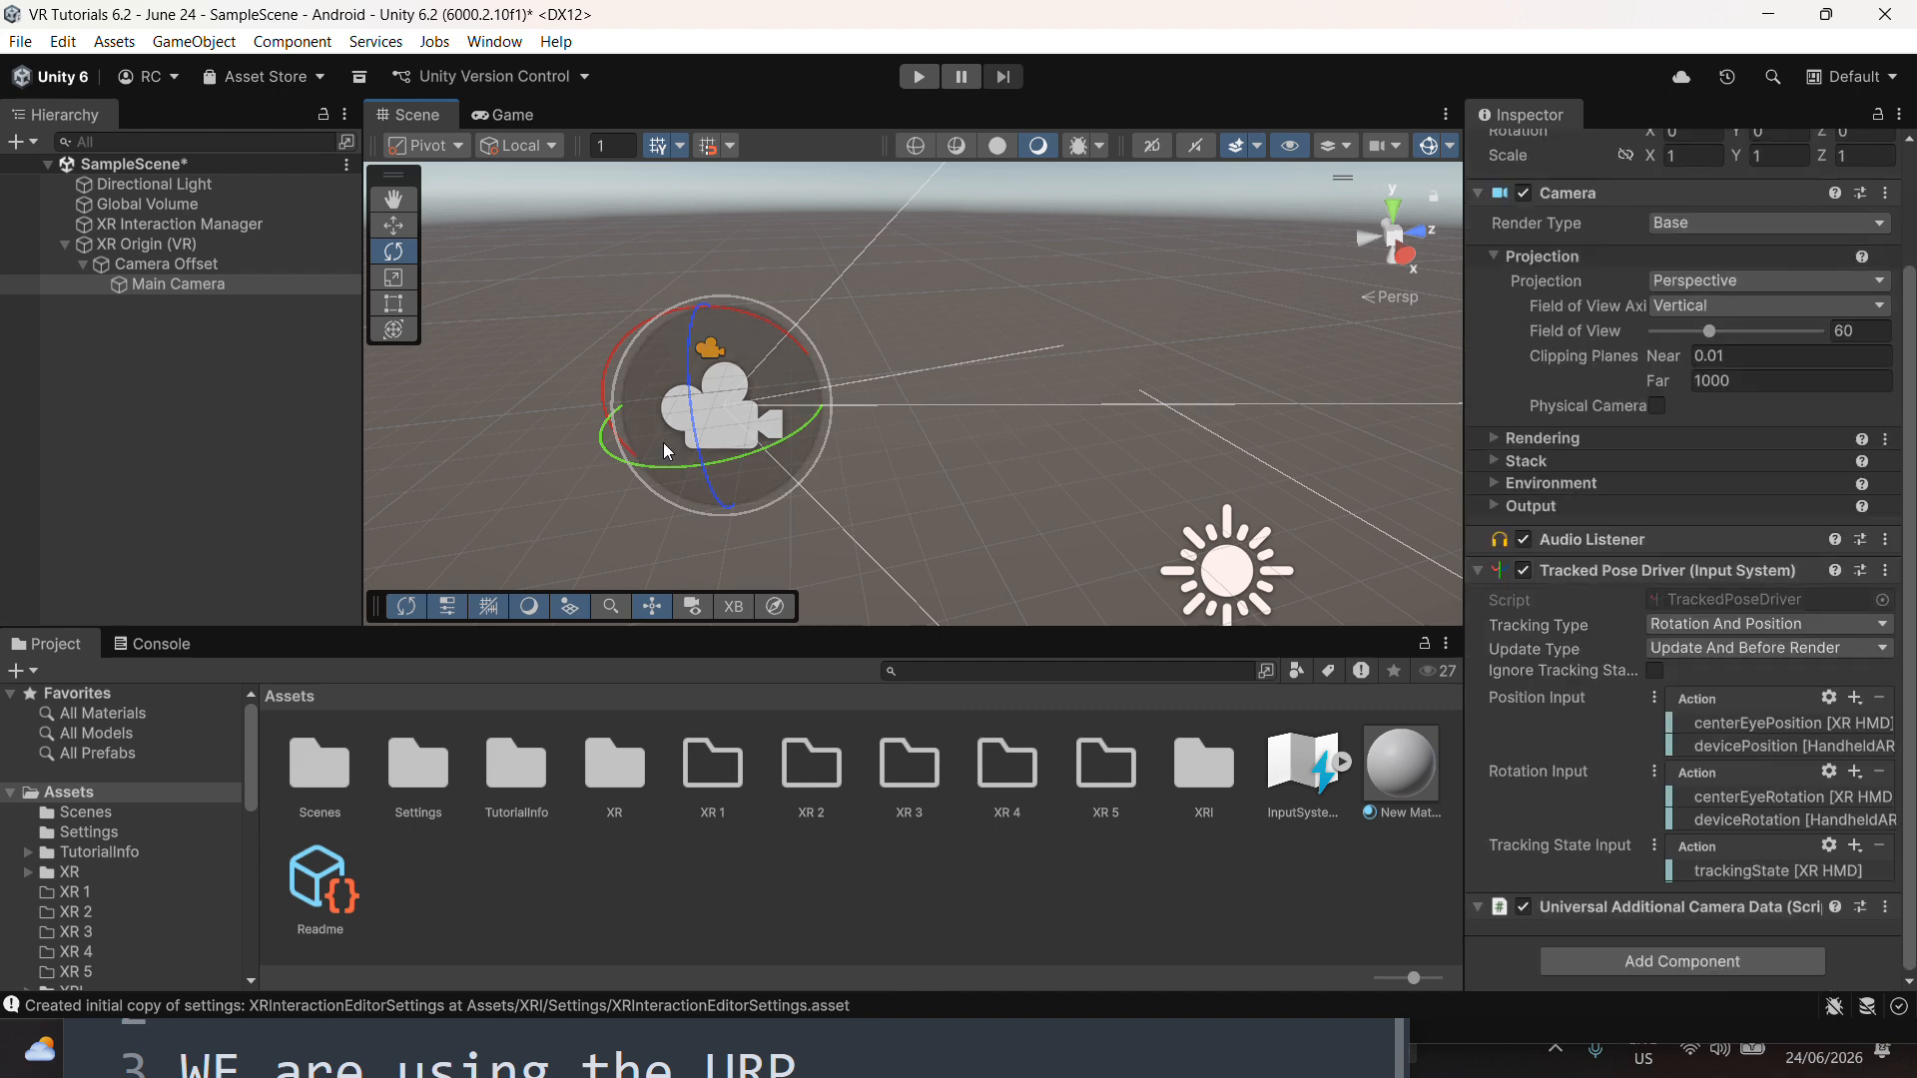
Create an empty child object under the XR rig's Main Camera and undo its creation
{"action": "right_click", "coordinate": [222, 295]}
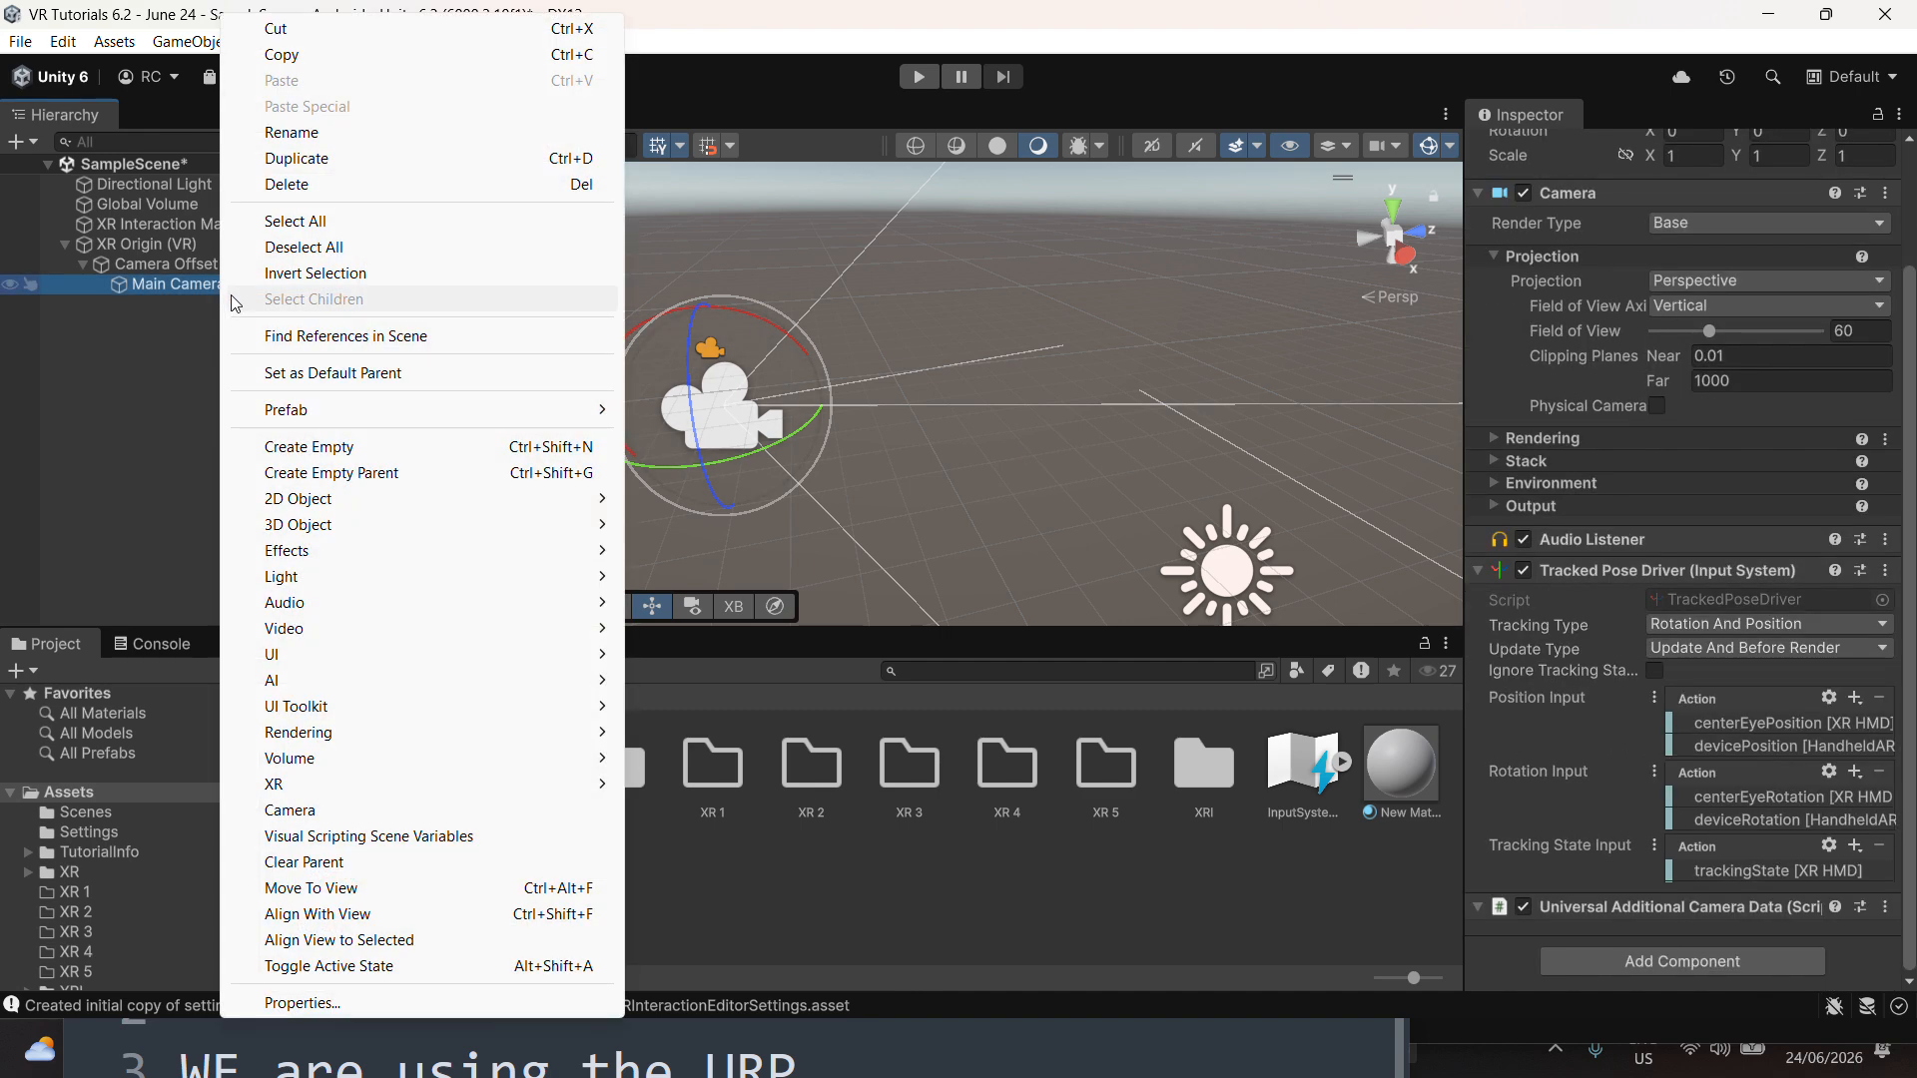
{"action": "left_click", "coordinate": [302, 455]}
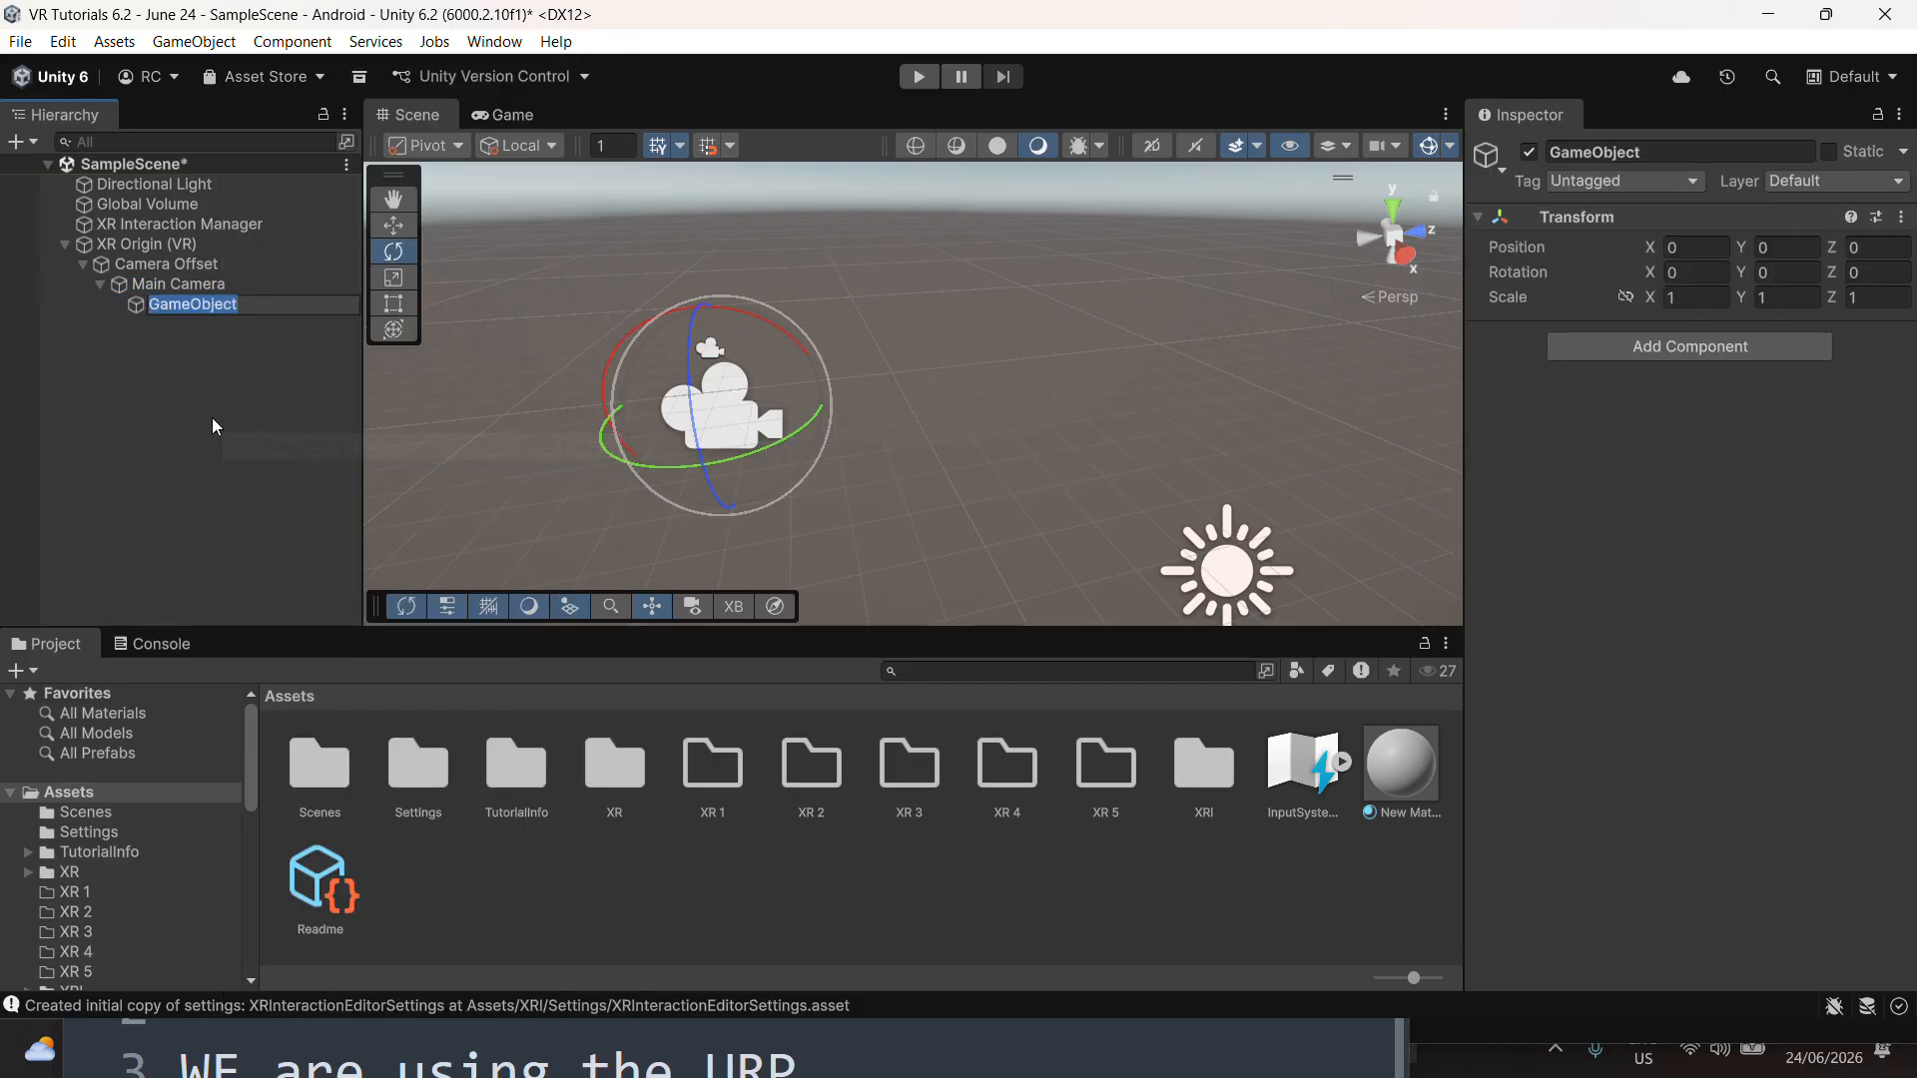
{"action": "key", "text": "ctrl+z"}
Create an empty child object under Camera Offset, keep its default name and select it
{"action": "left_click", "coordinate": [172, 262]}
{"action": "right_click", "coordinate": [172, 262]}
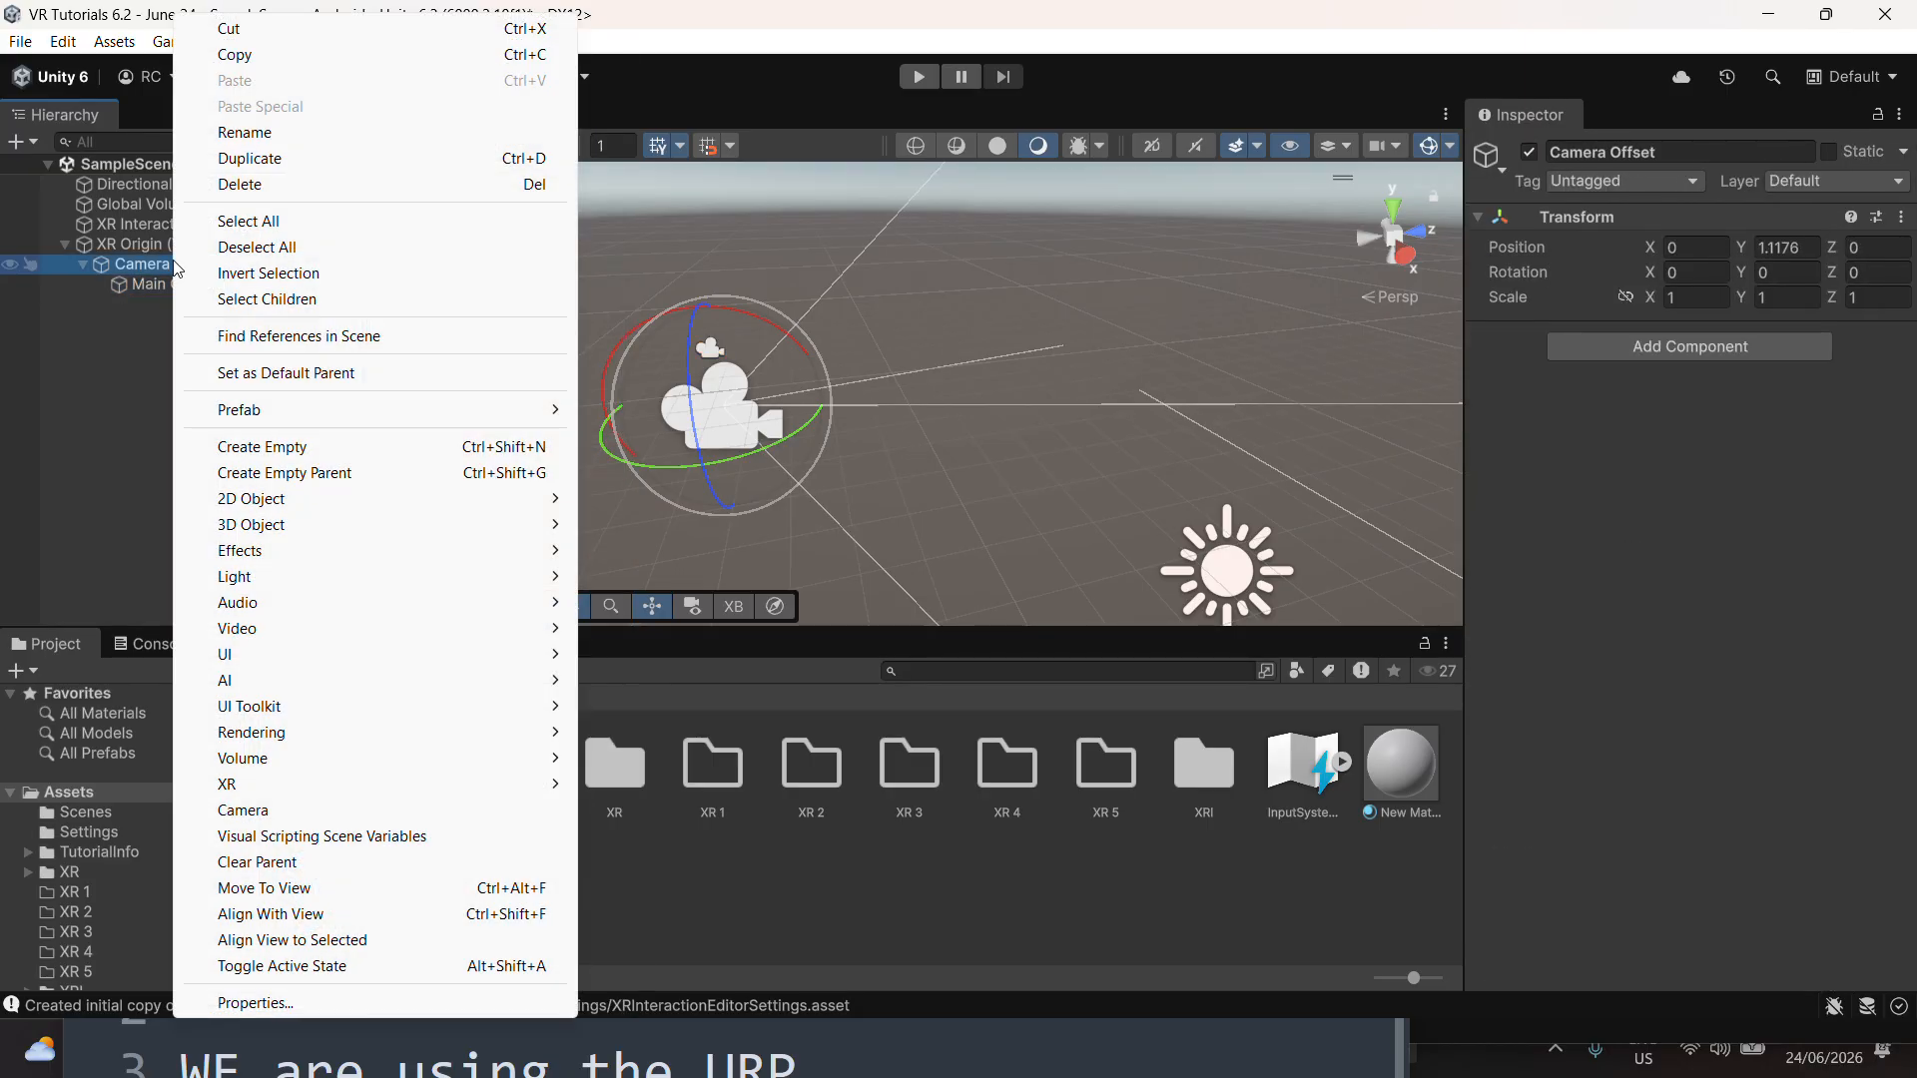
{"action": "left_click", "coordinate": [248, 448]}
{"action": "left_click", "coordinate": [147, 261]}
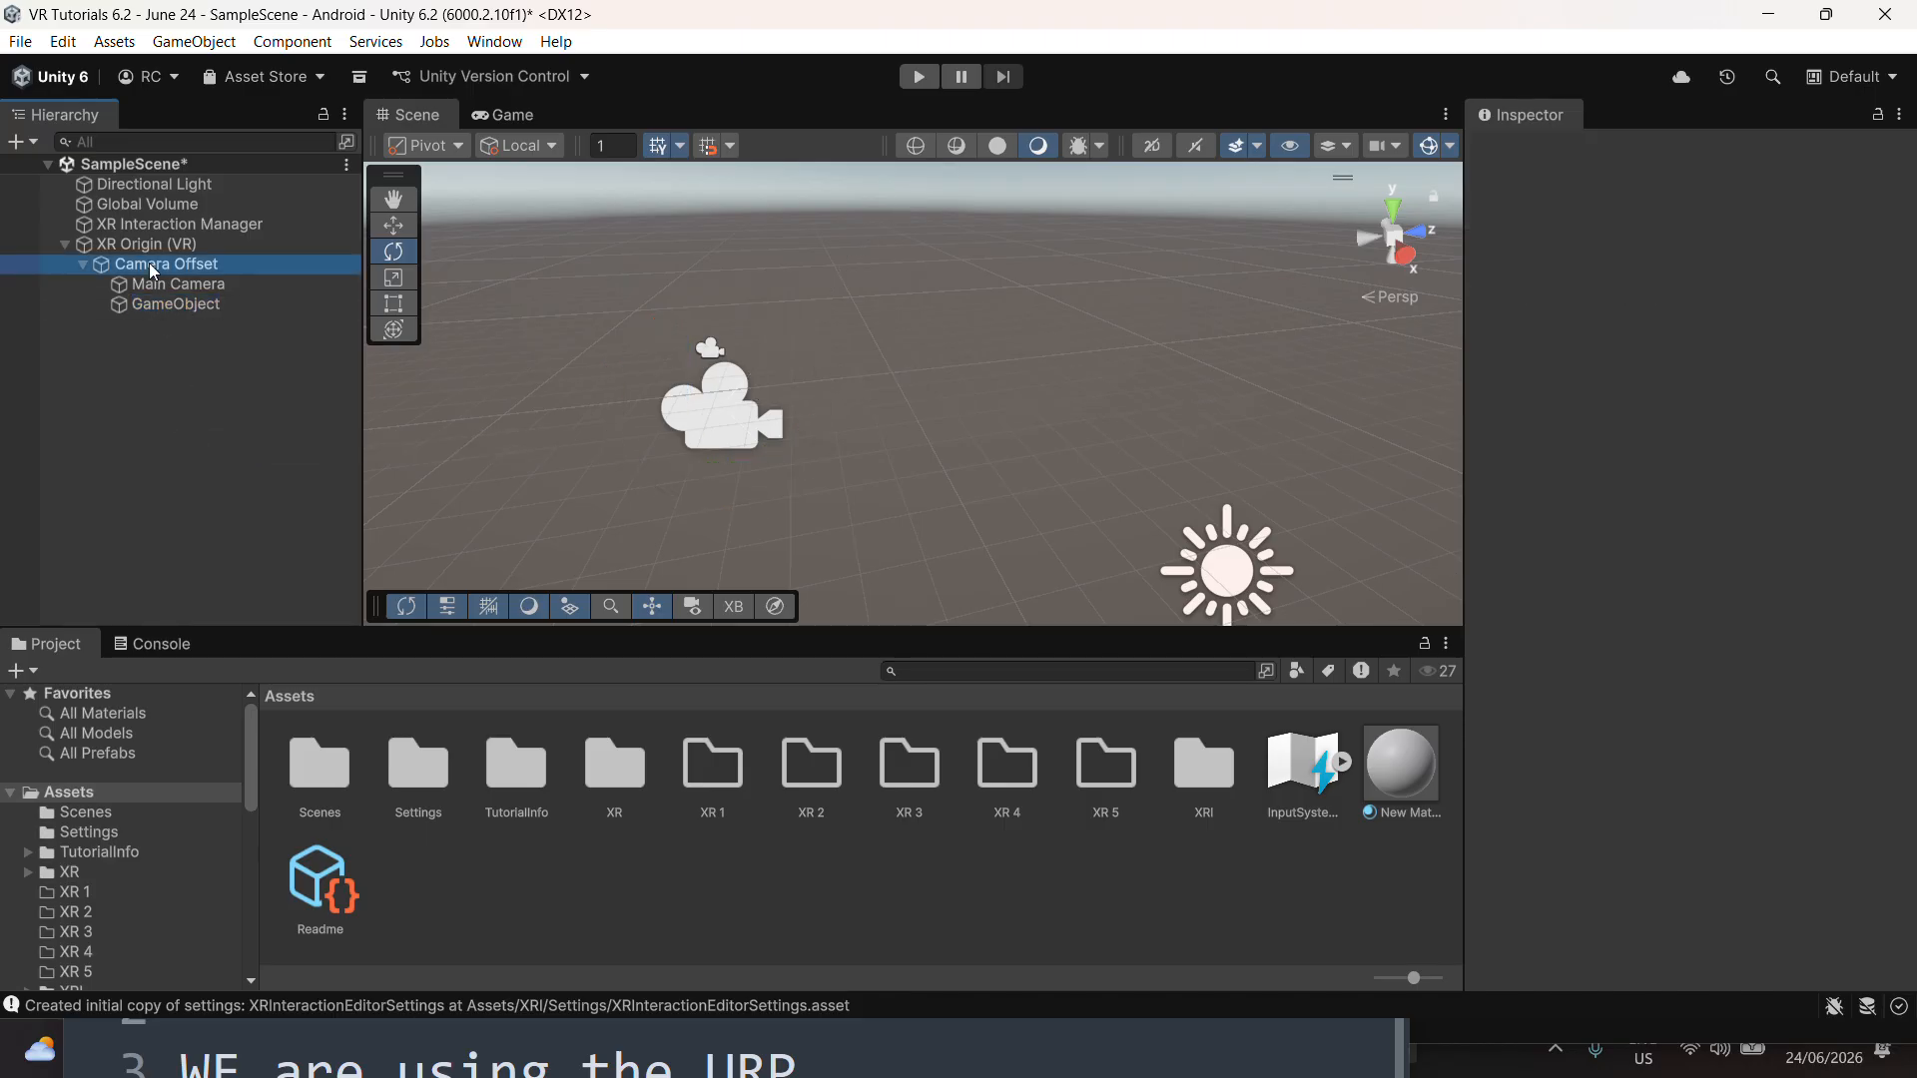
{"action": "left_click", "coordinate": [163, 307]}
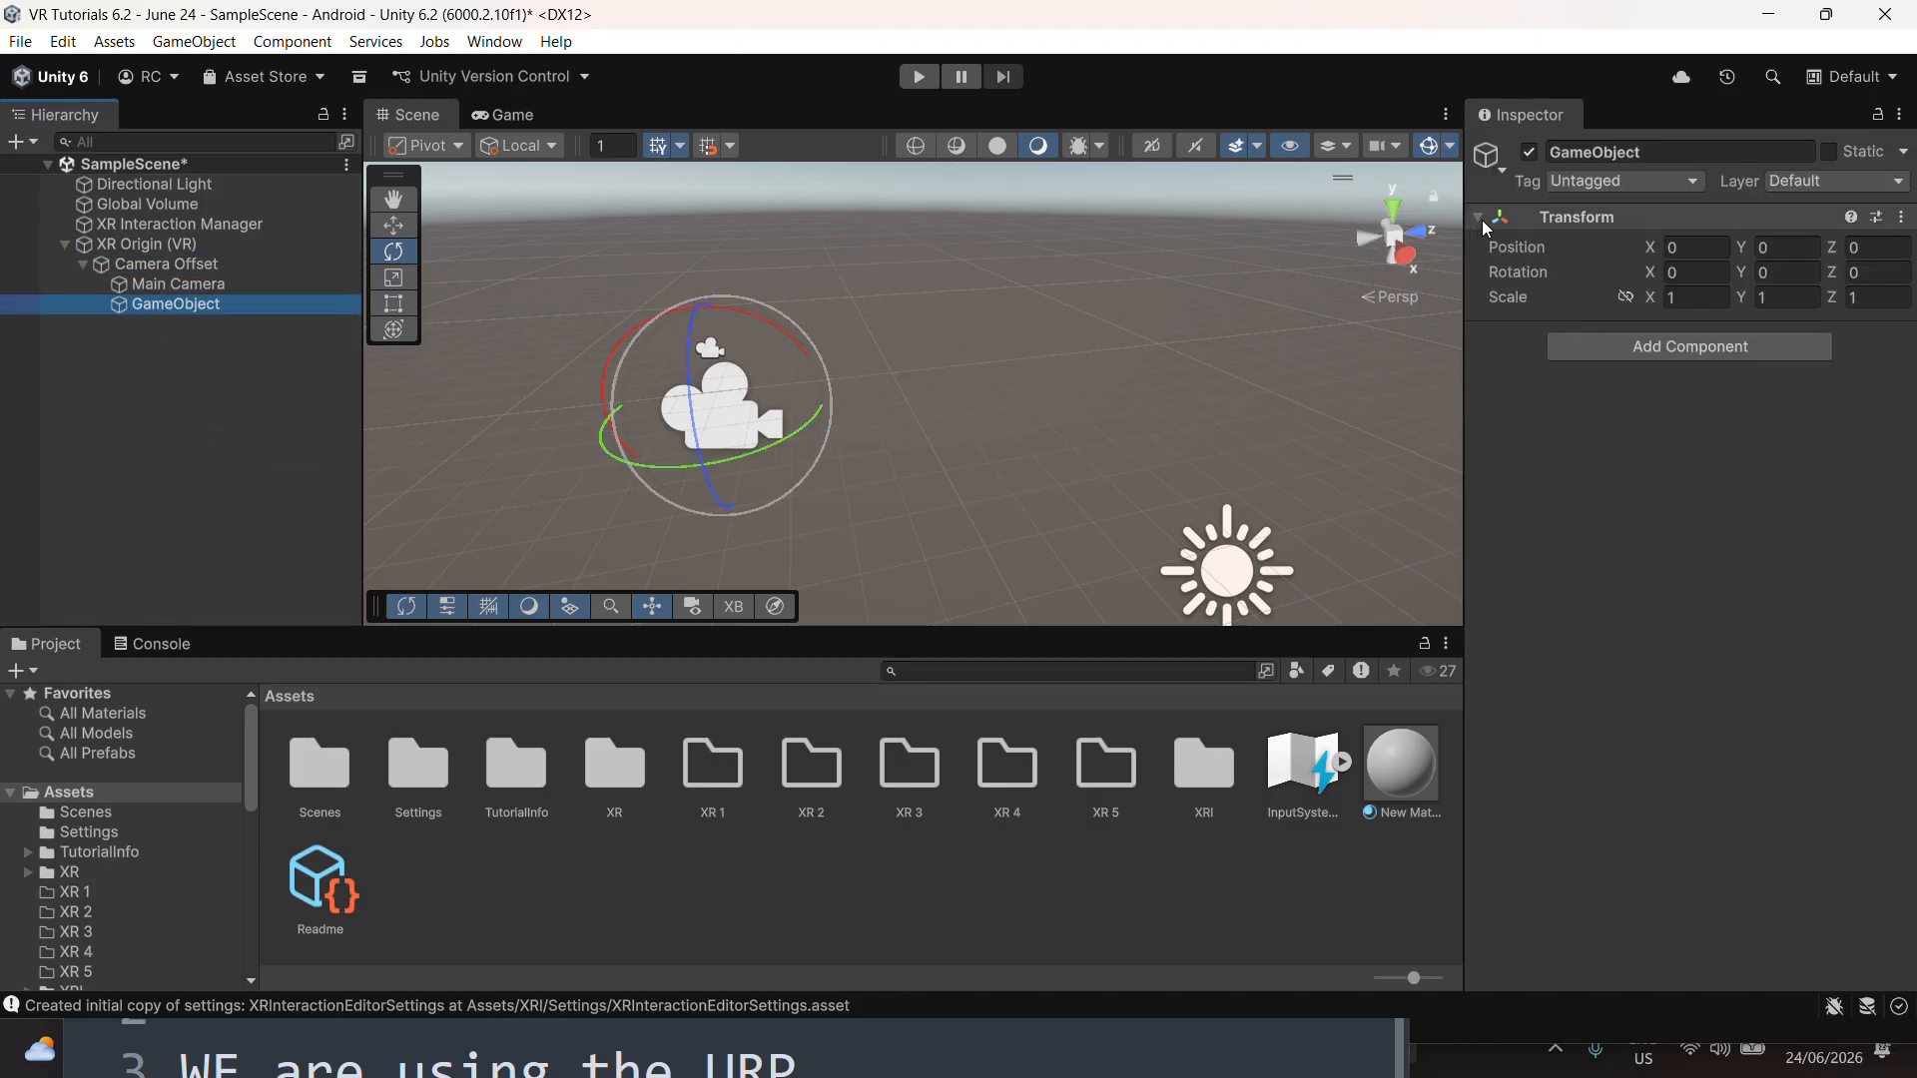
Rename the empty object under Camera Offset as LeftController
{"action": "left_click", "coordinate": [1649, 161]}
{"action": "type", "text": "LeftController"}
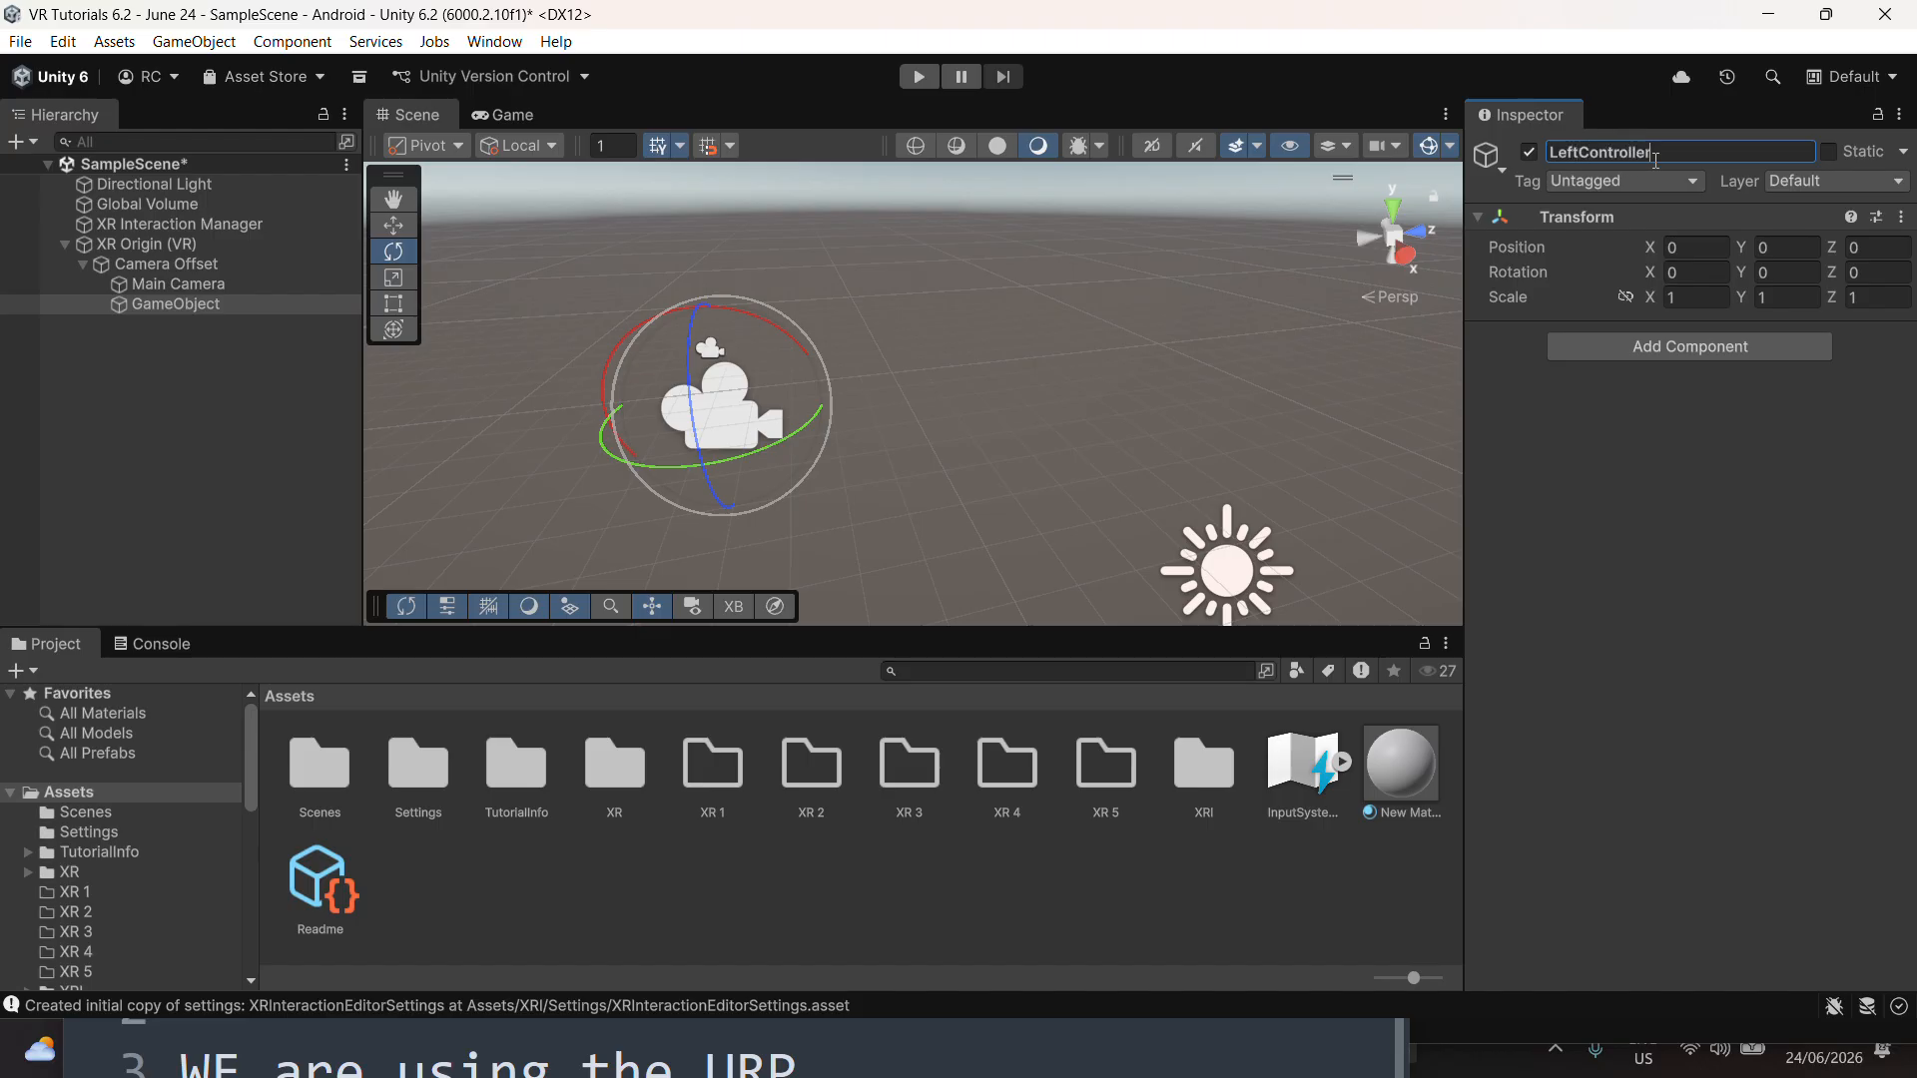
{"action": "key", "text": "Return"}
{"action": "left_click", "coordinate": [124, 393]}
{"action": "left_click", "coordinate": [166, 306]}
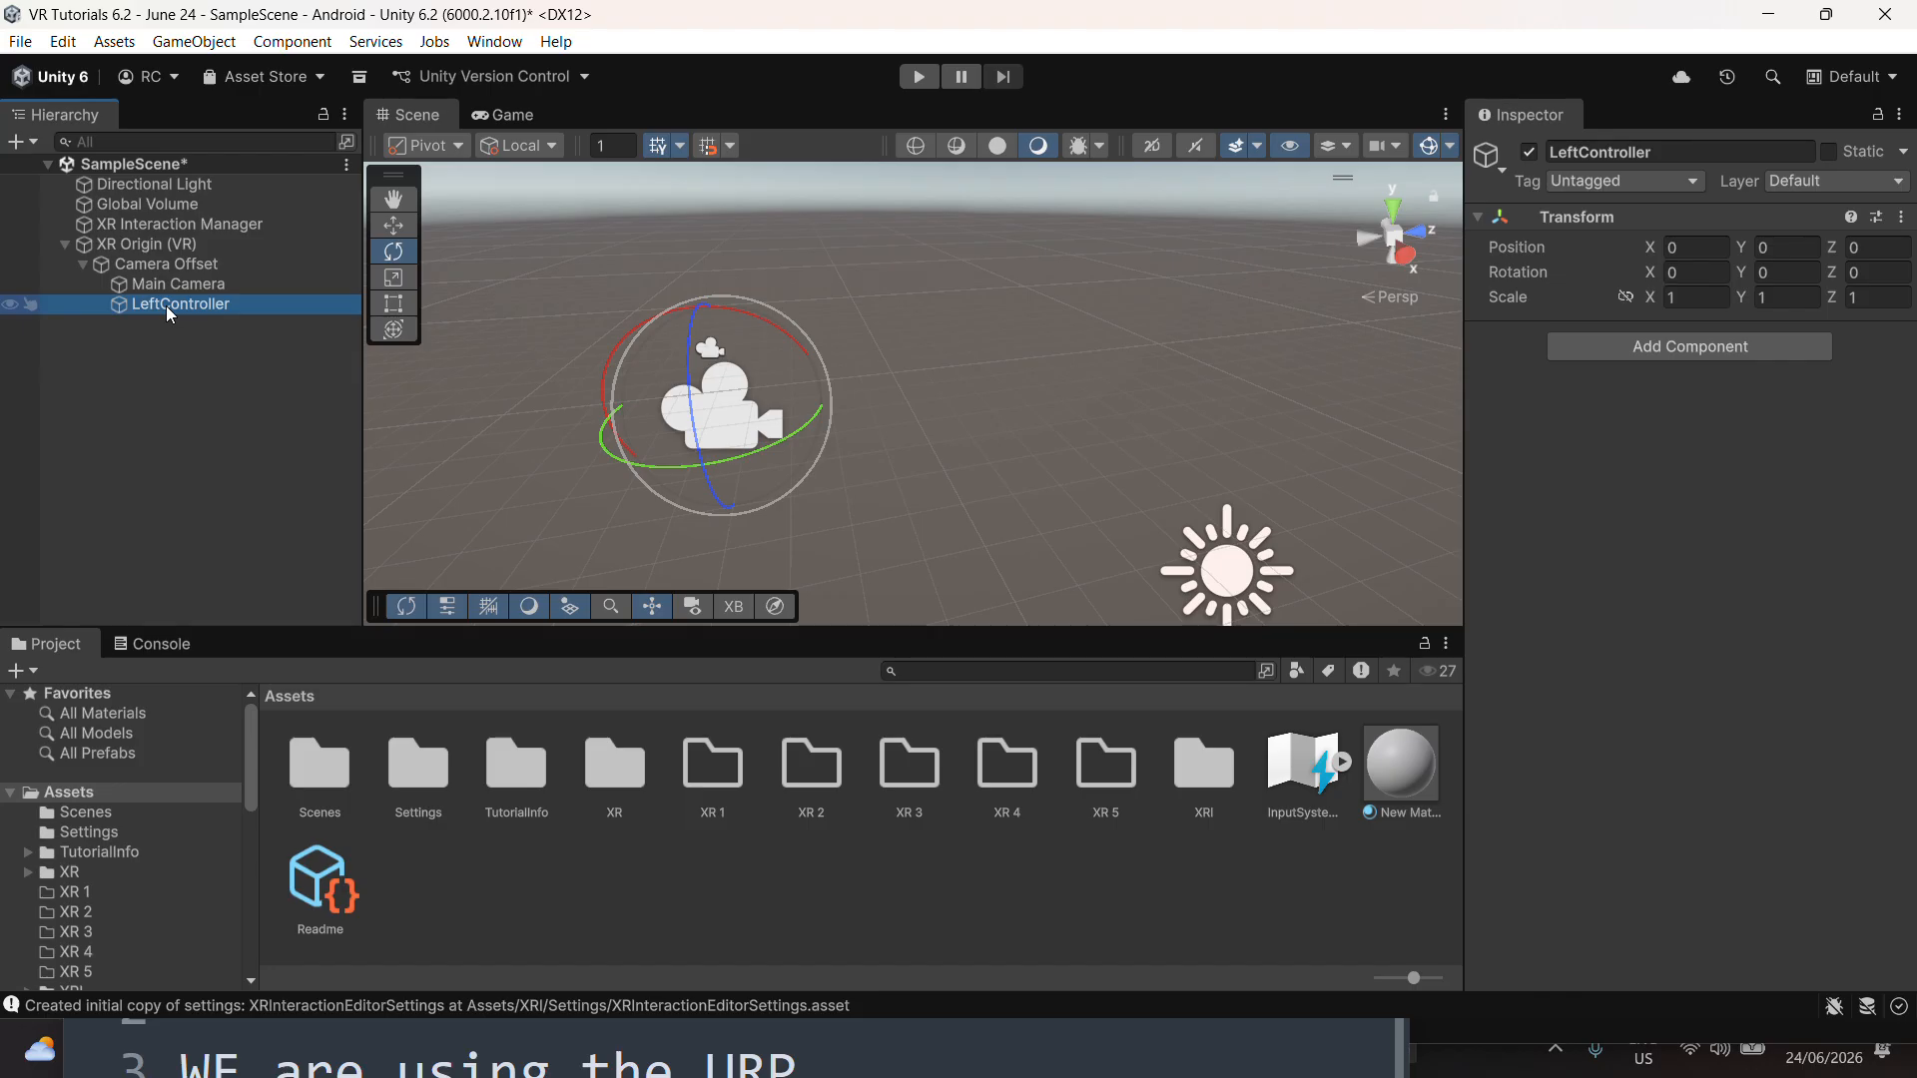
Create a second empty child object under Camera Offset and name it RightController
{"action": "left_click", "coordinate": [165, 265]}
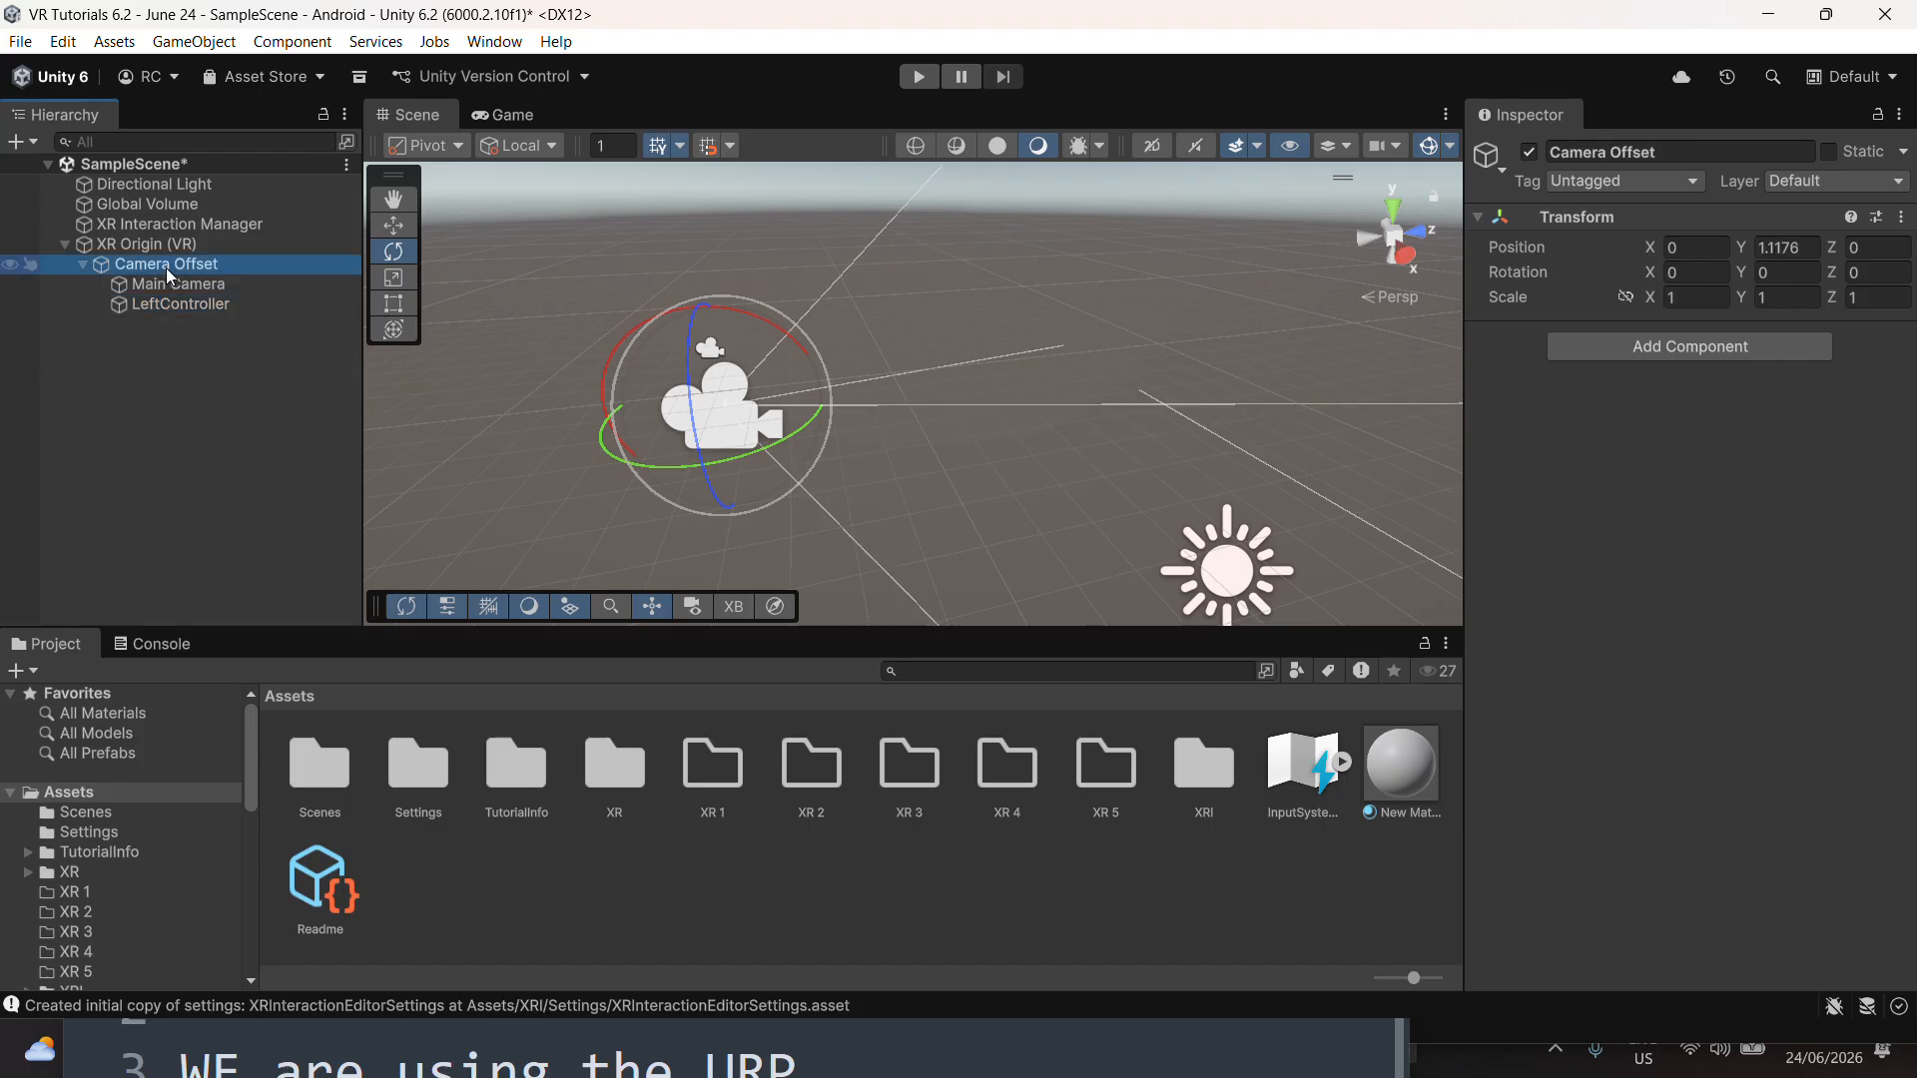
{"action": "right_click", "coordinate": [147, 268]}
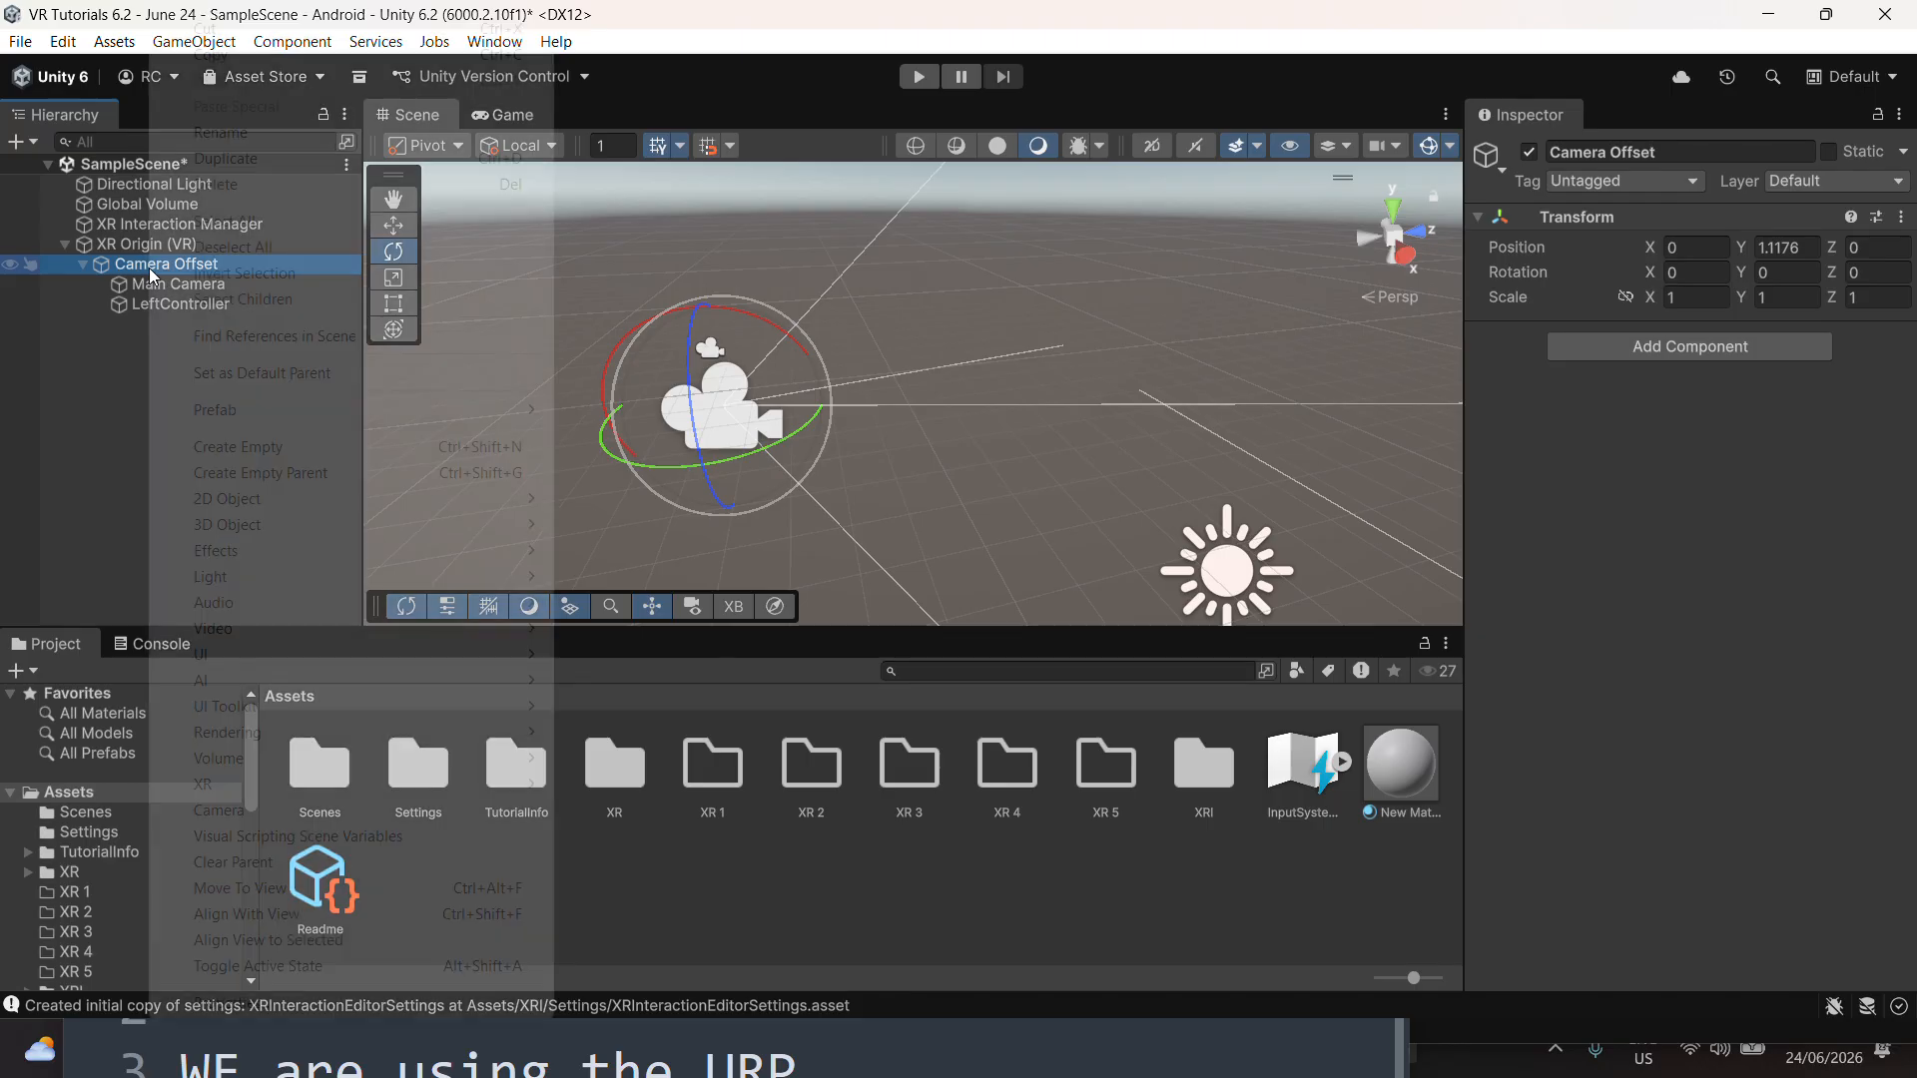
{"action": "left_click", "coordinate": [232, 447]}
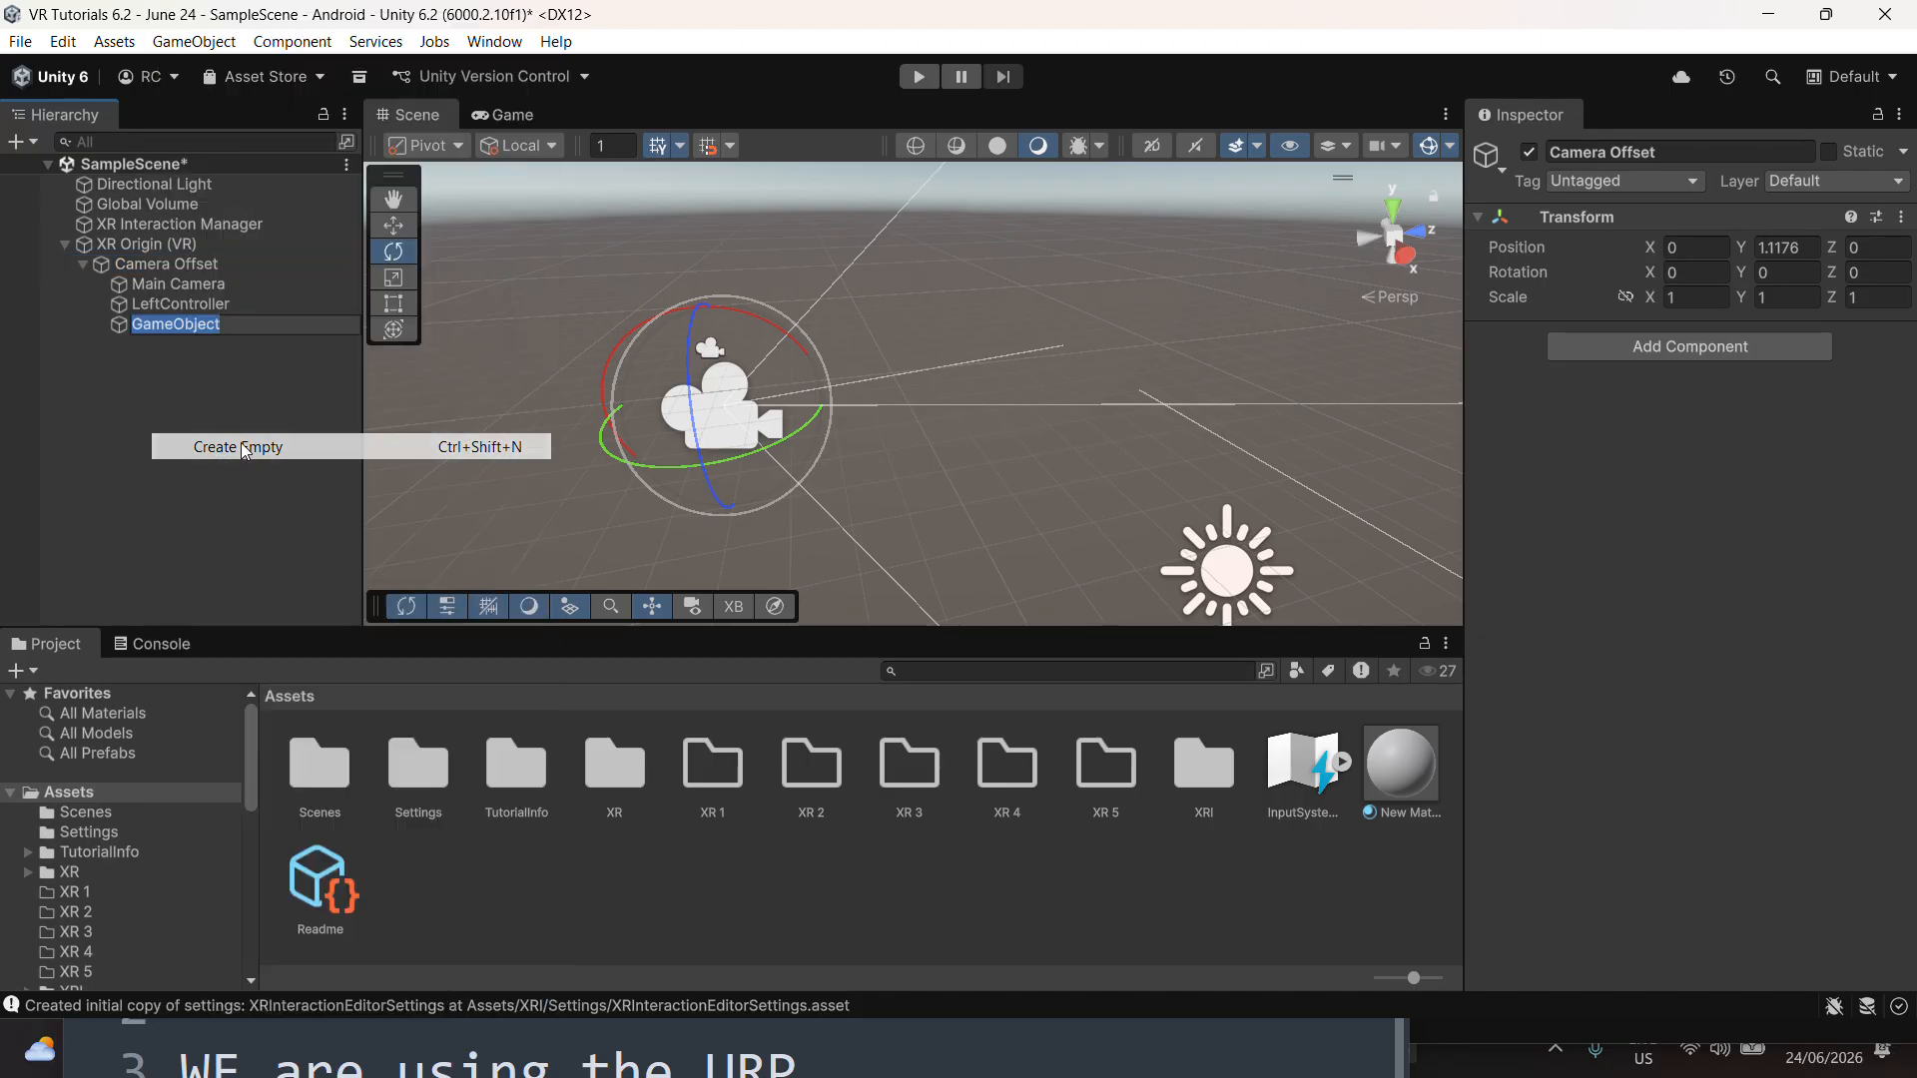
{"action": "left_click", "coordinate": [201, 447]}
{"action": "left_click", "coordinate": [203, 326]}
{"action": "left_click", "coordinate": [1718, 153]}
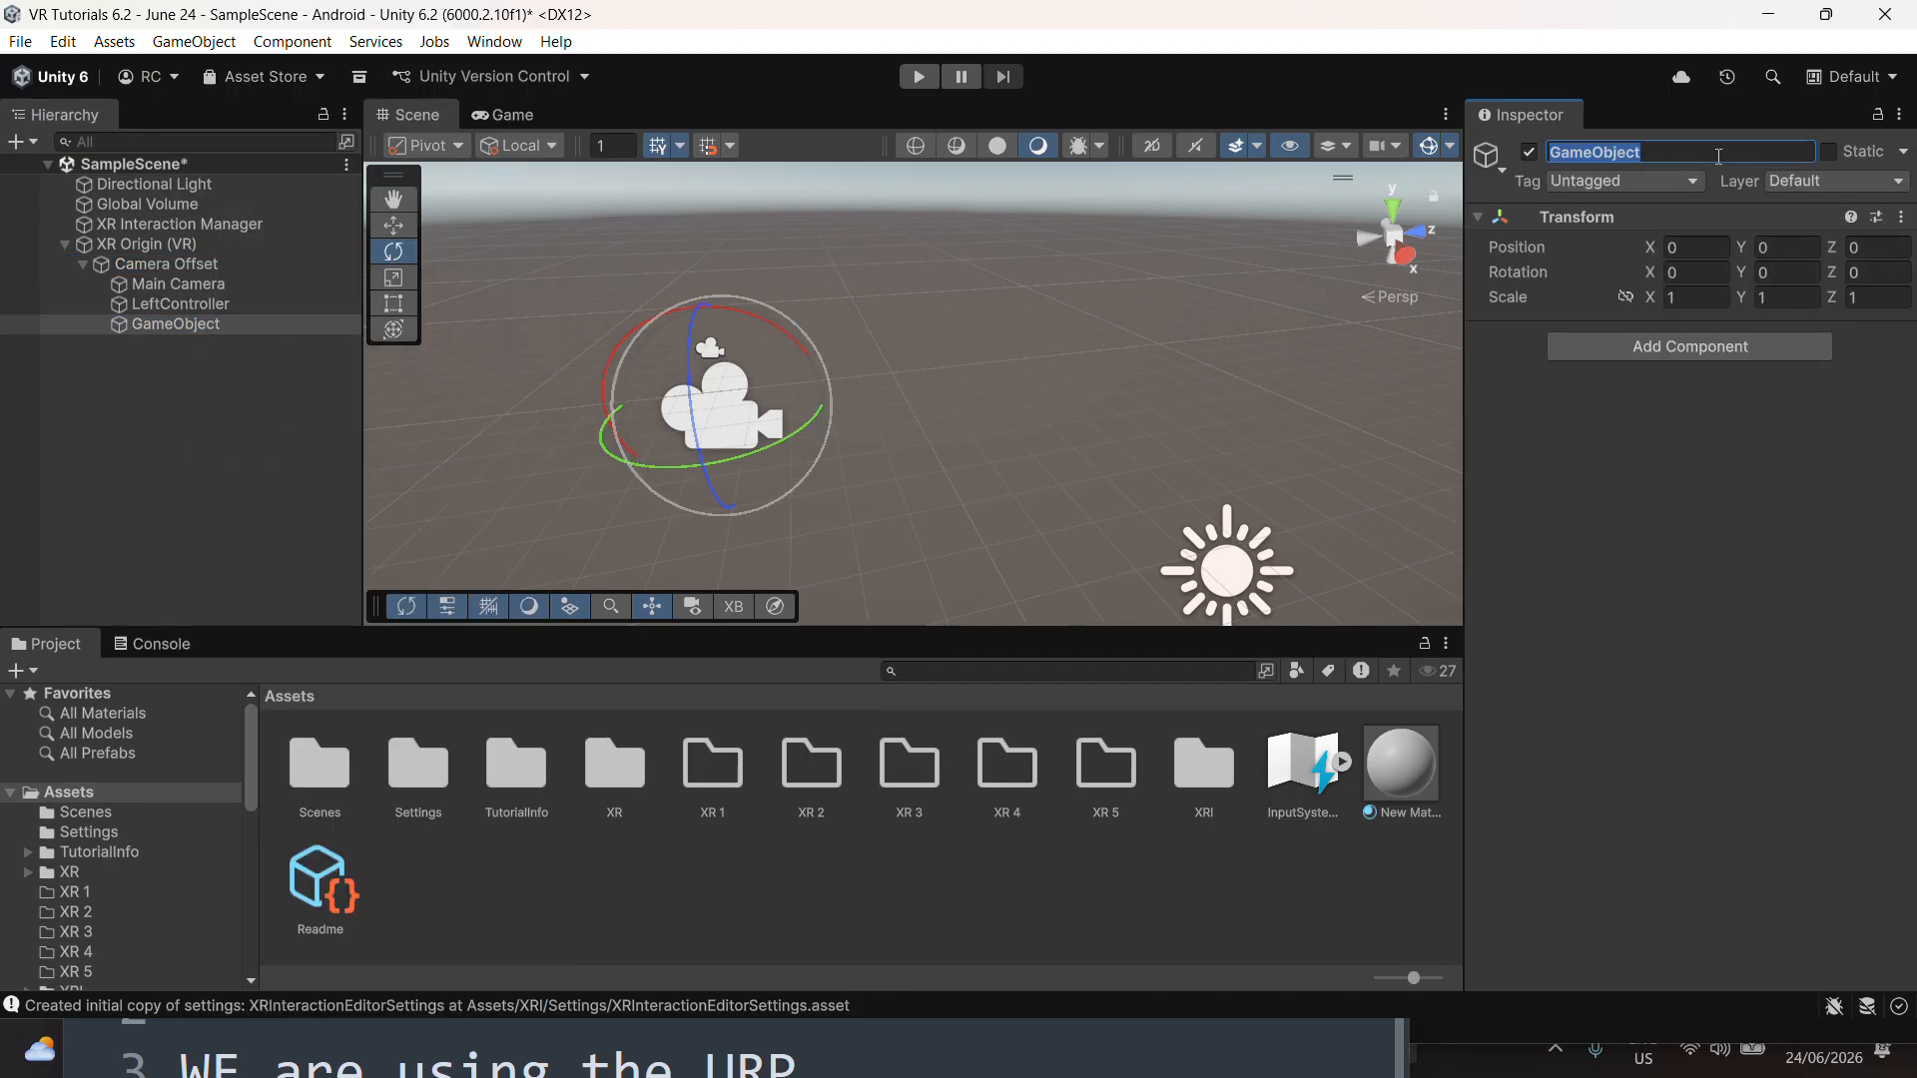
{"action": "type", "text": "RightController"}
{"action": "key", "text": "Return"}
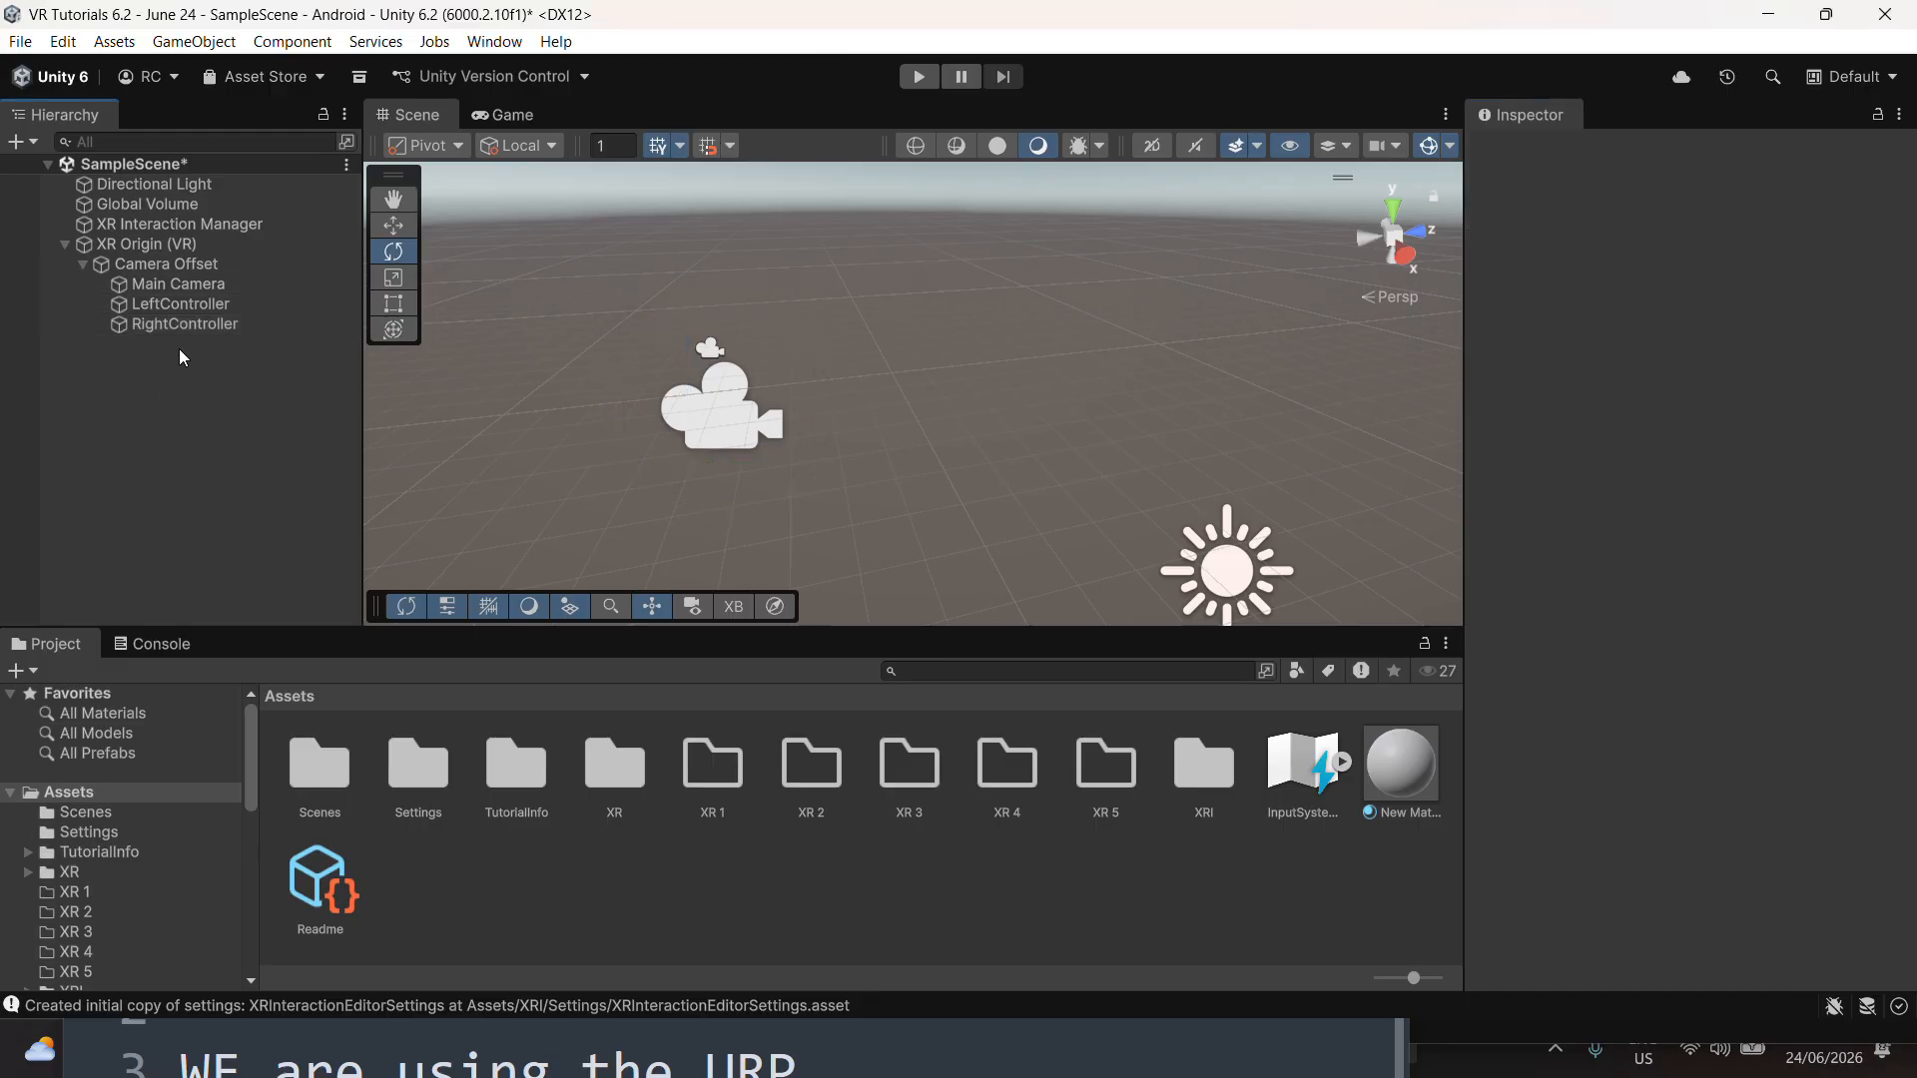
Check the LeftController and RightController objects, view the Oculus Touch image results in the browser, and return to Unity
{"action": "left_click", "coordinate": [184, 304]}
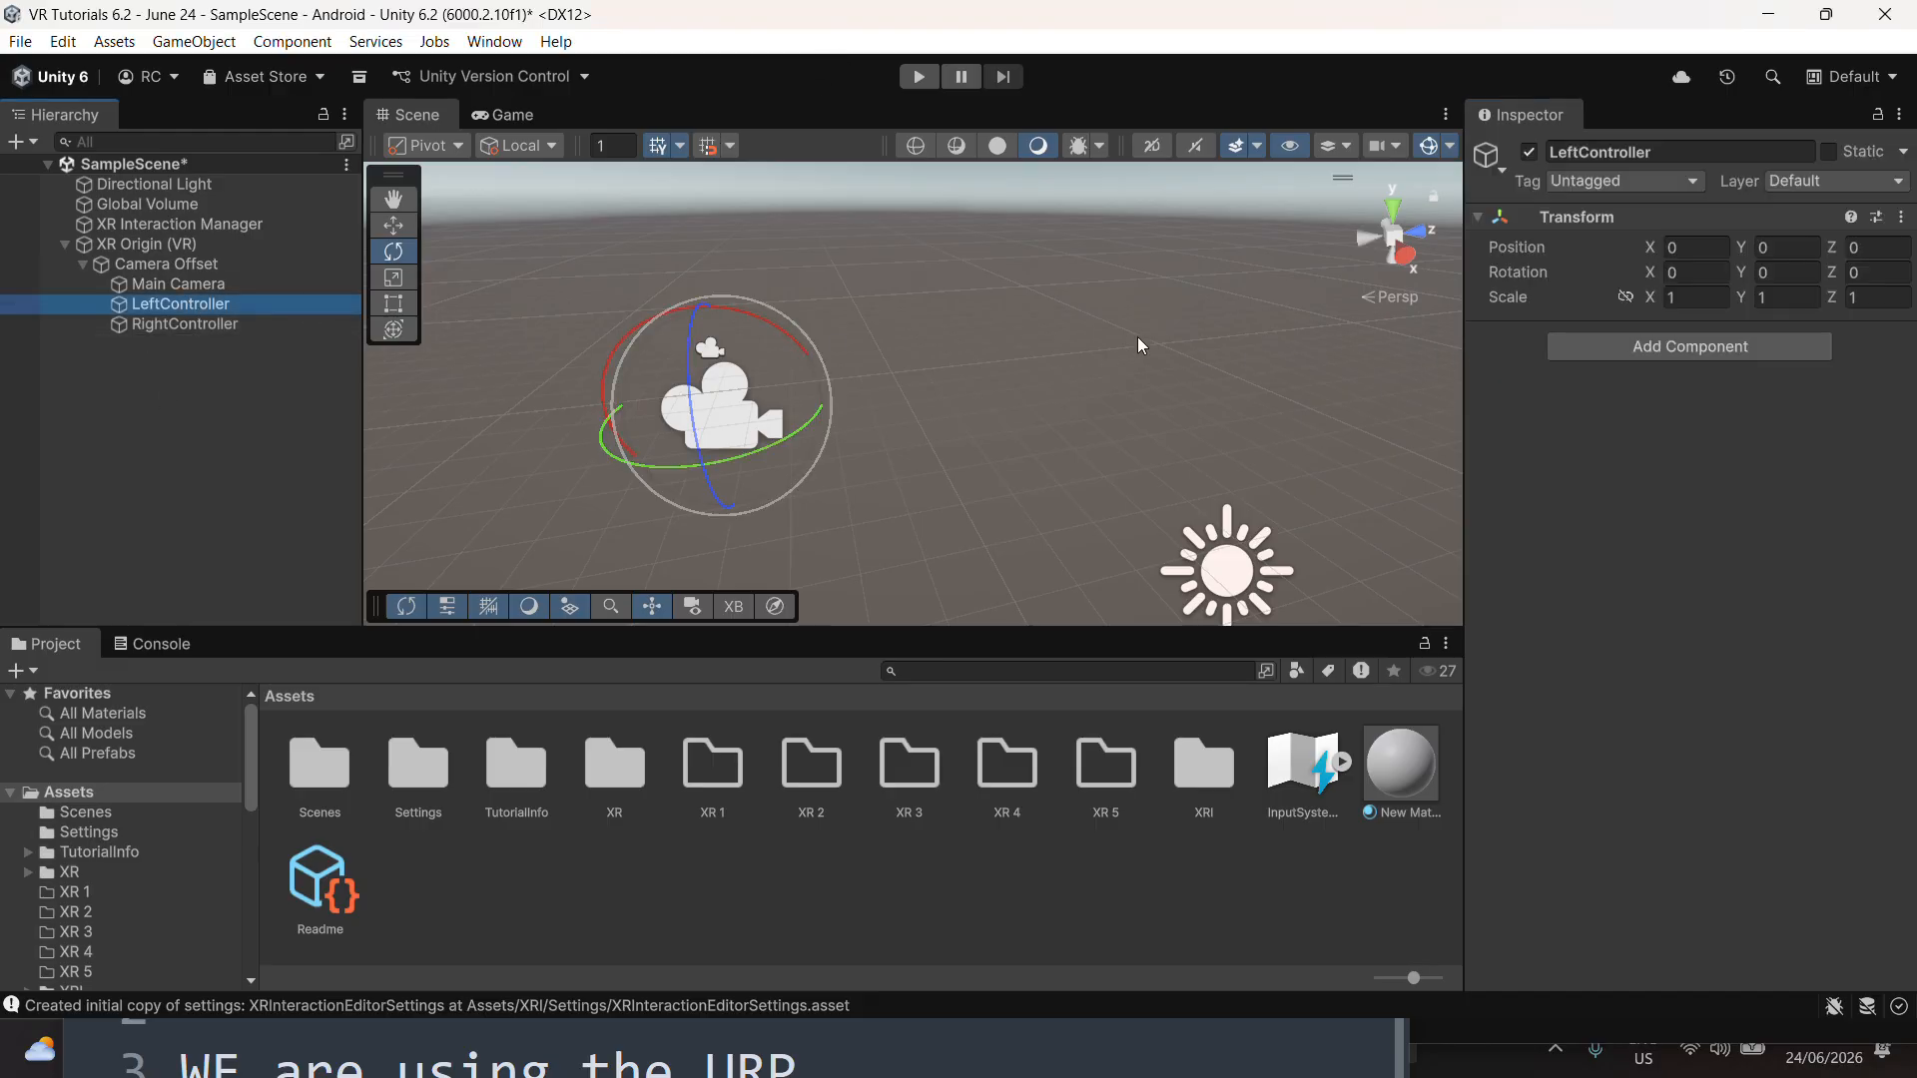
{"action": "left_click", "coordinate": [218, 325]}
{"action": "left_click", "coordinate": [205, 301]}
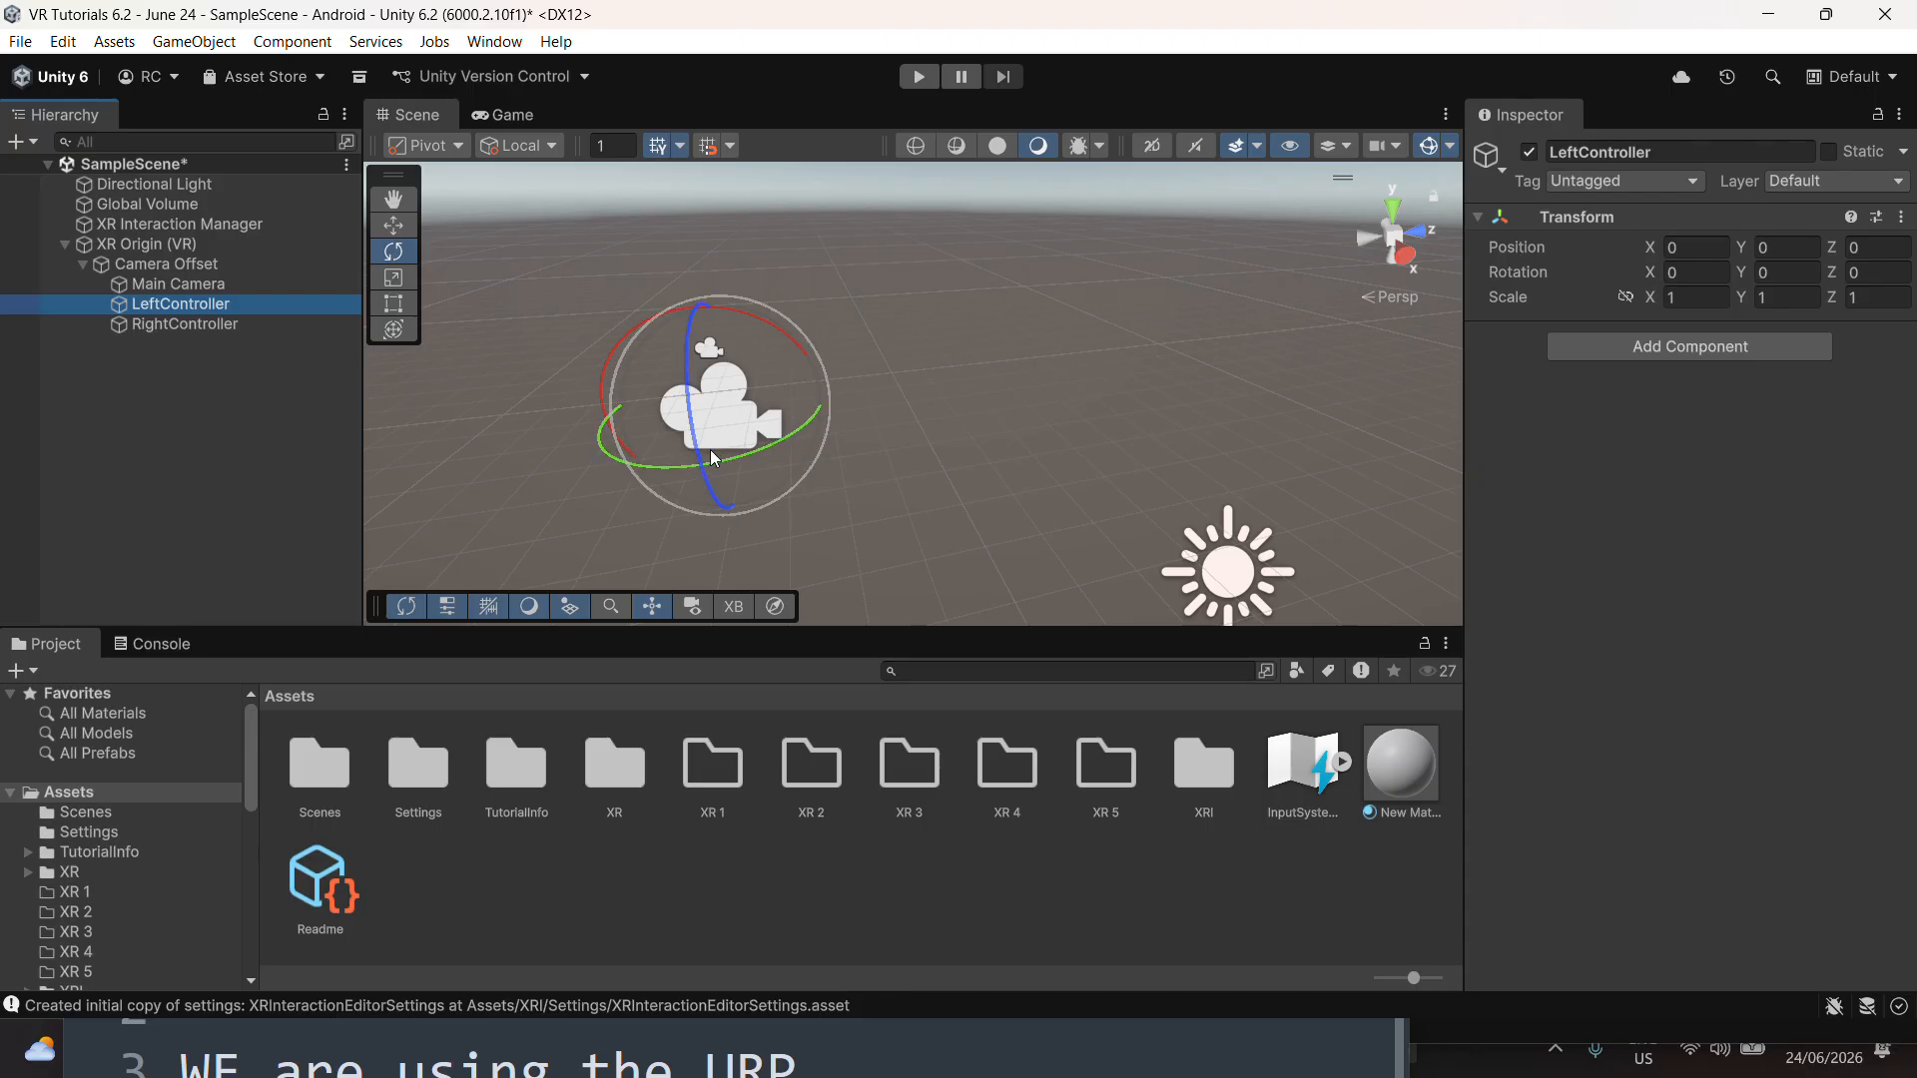
{"action": "left_click", "coordinate": [909, 1054]}
{"action": "key", "text": "alt+Tab"}
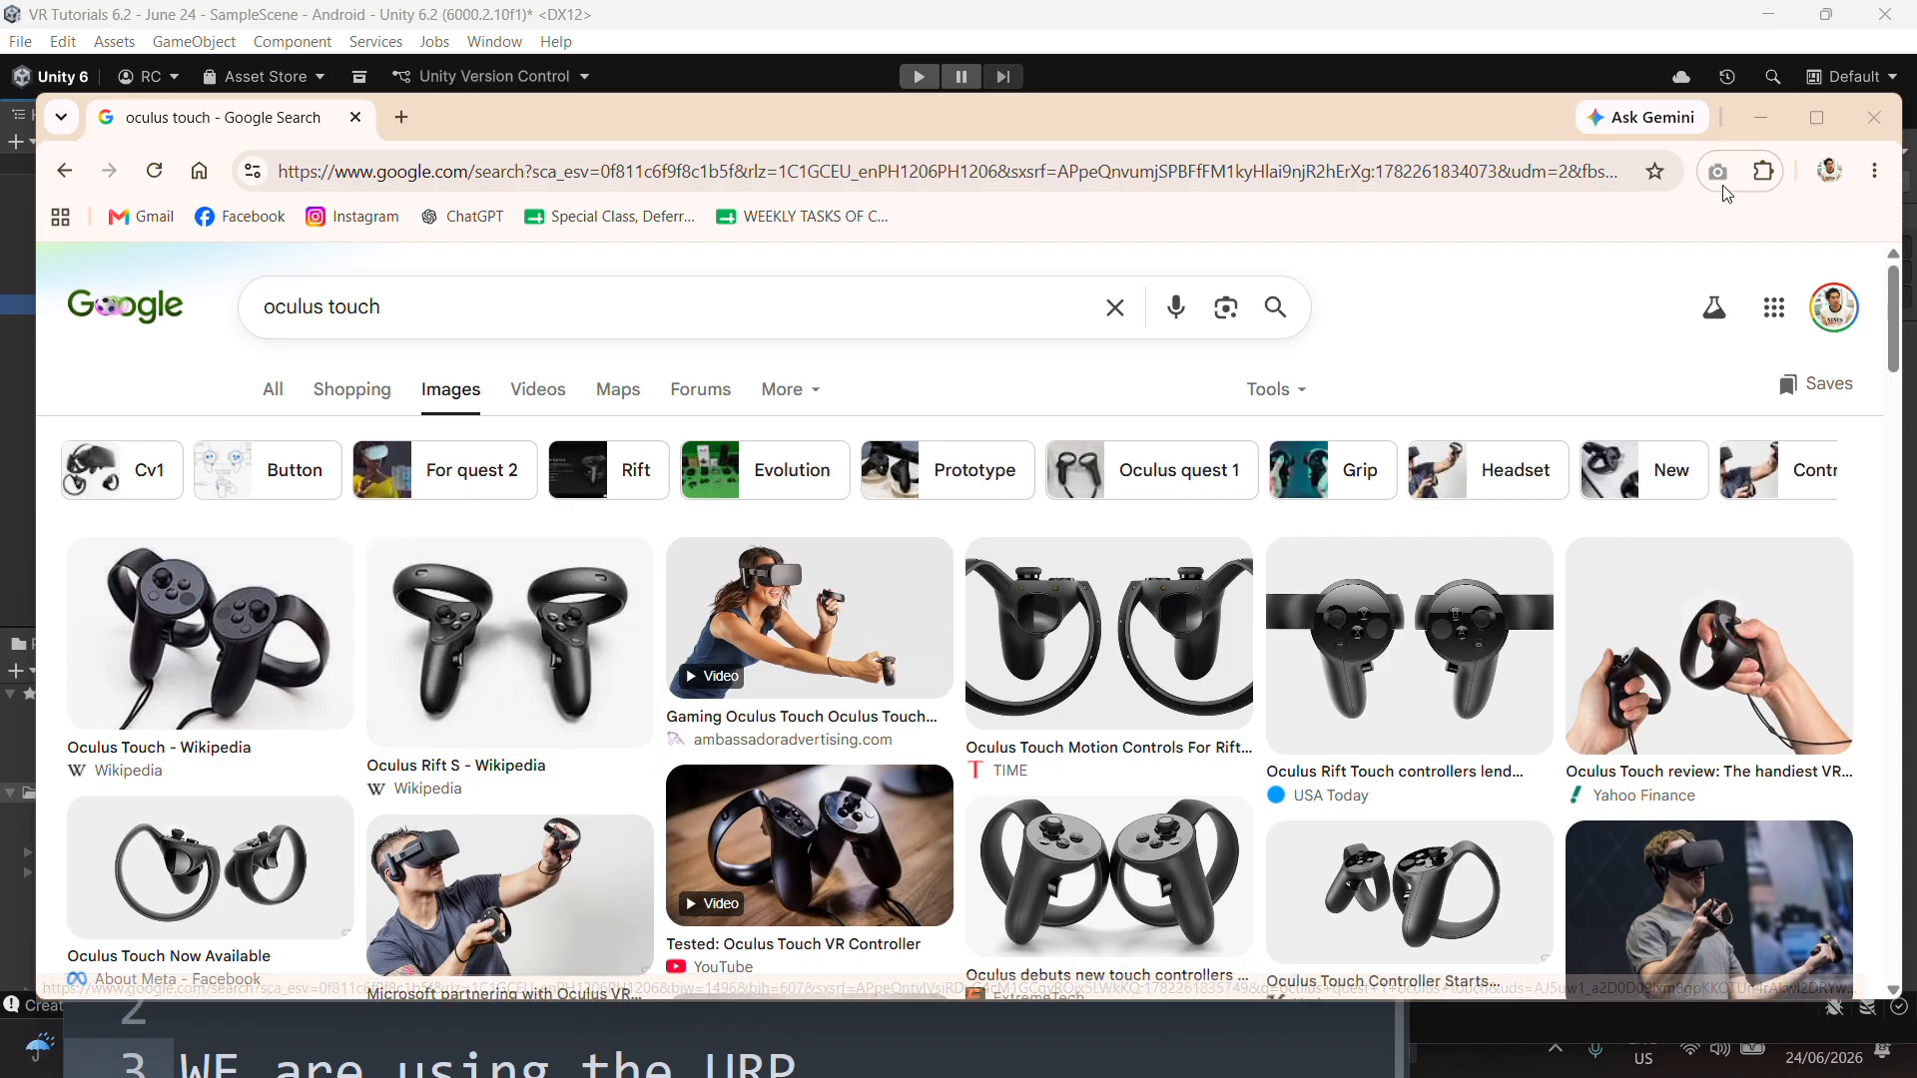
{"action": "left_click", "coordinate": [1757, 112]}
{"action": "left_click", "coordinate": [241, 507]}
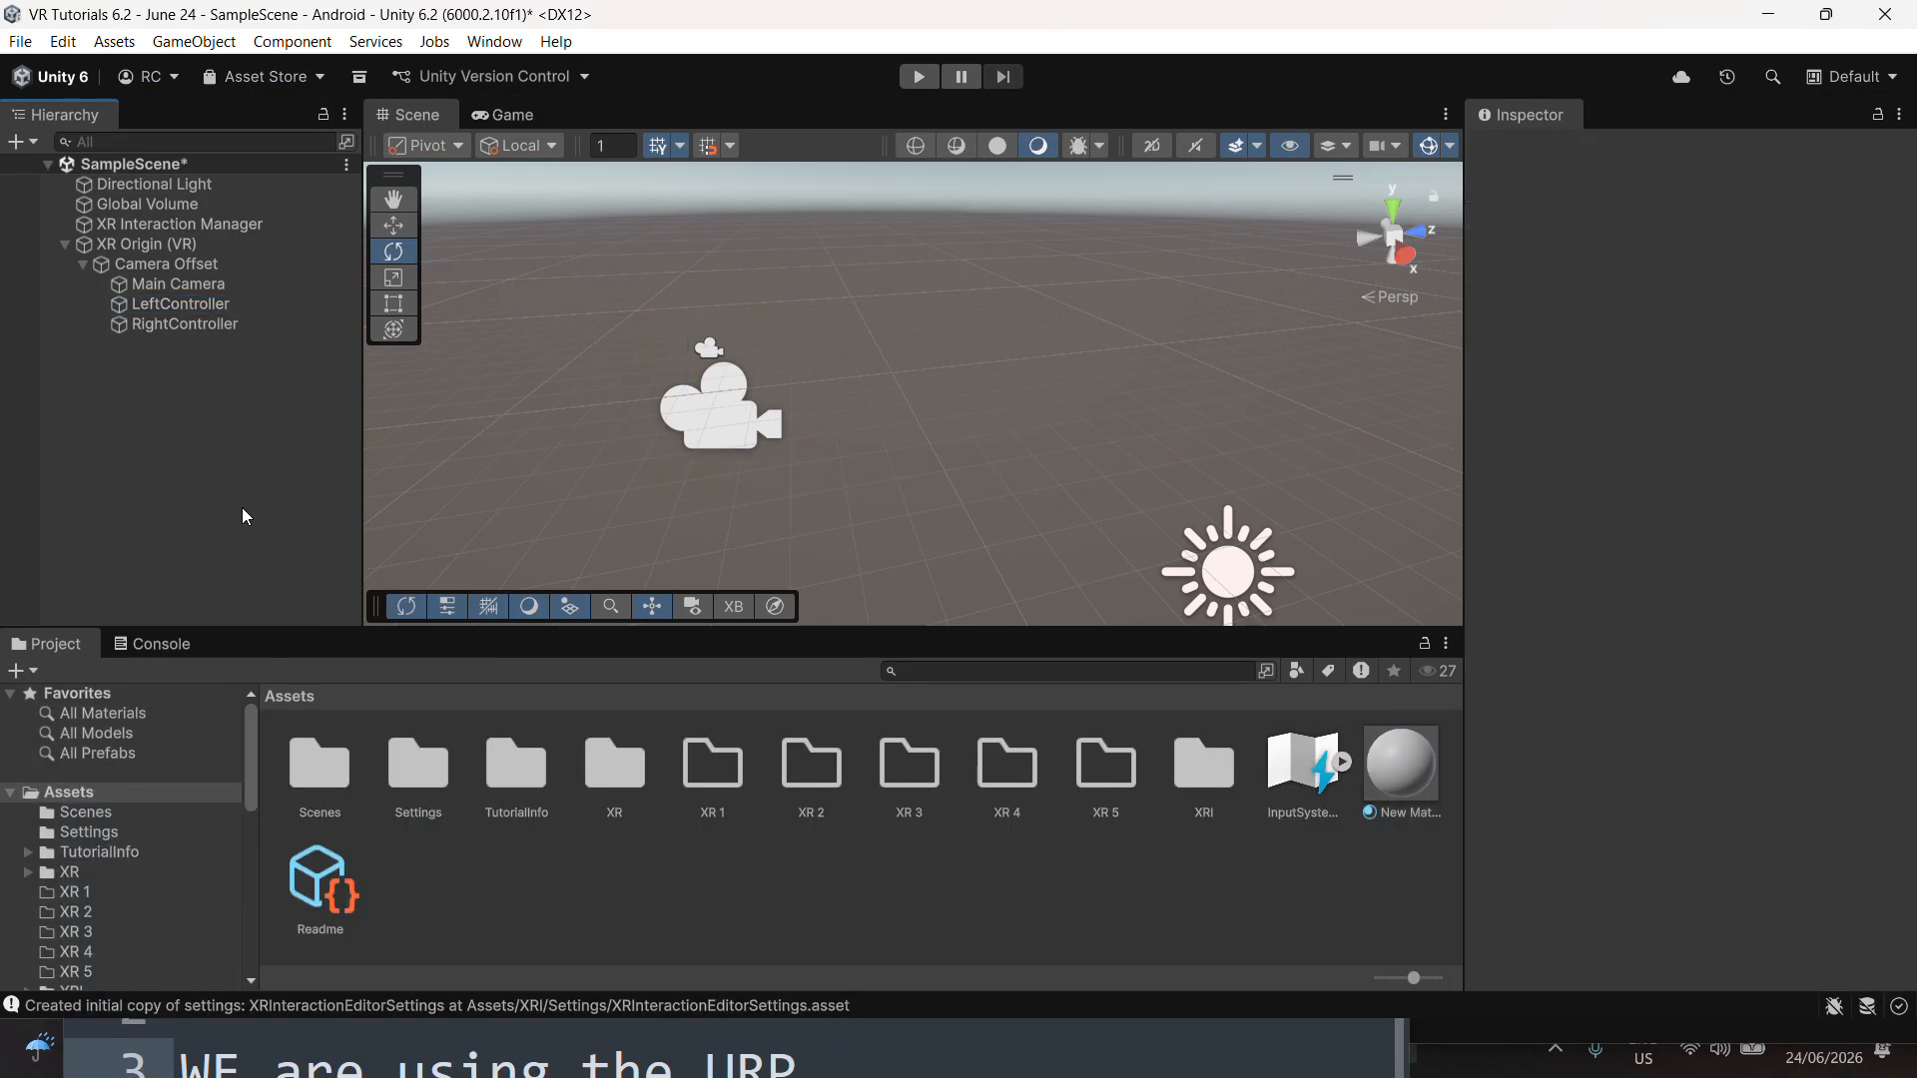
Add a Tracked Pose Driver (Input System) component to LeftController
{"action": "left_click", "coordinate": [236, 310]}
{"action": "left_click", "coordinate": [1747, 346]}
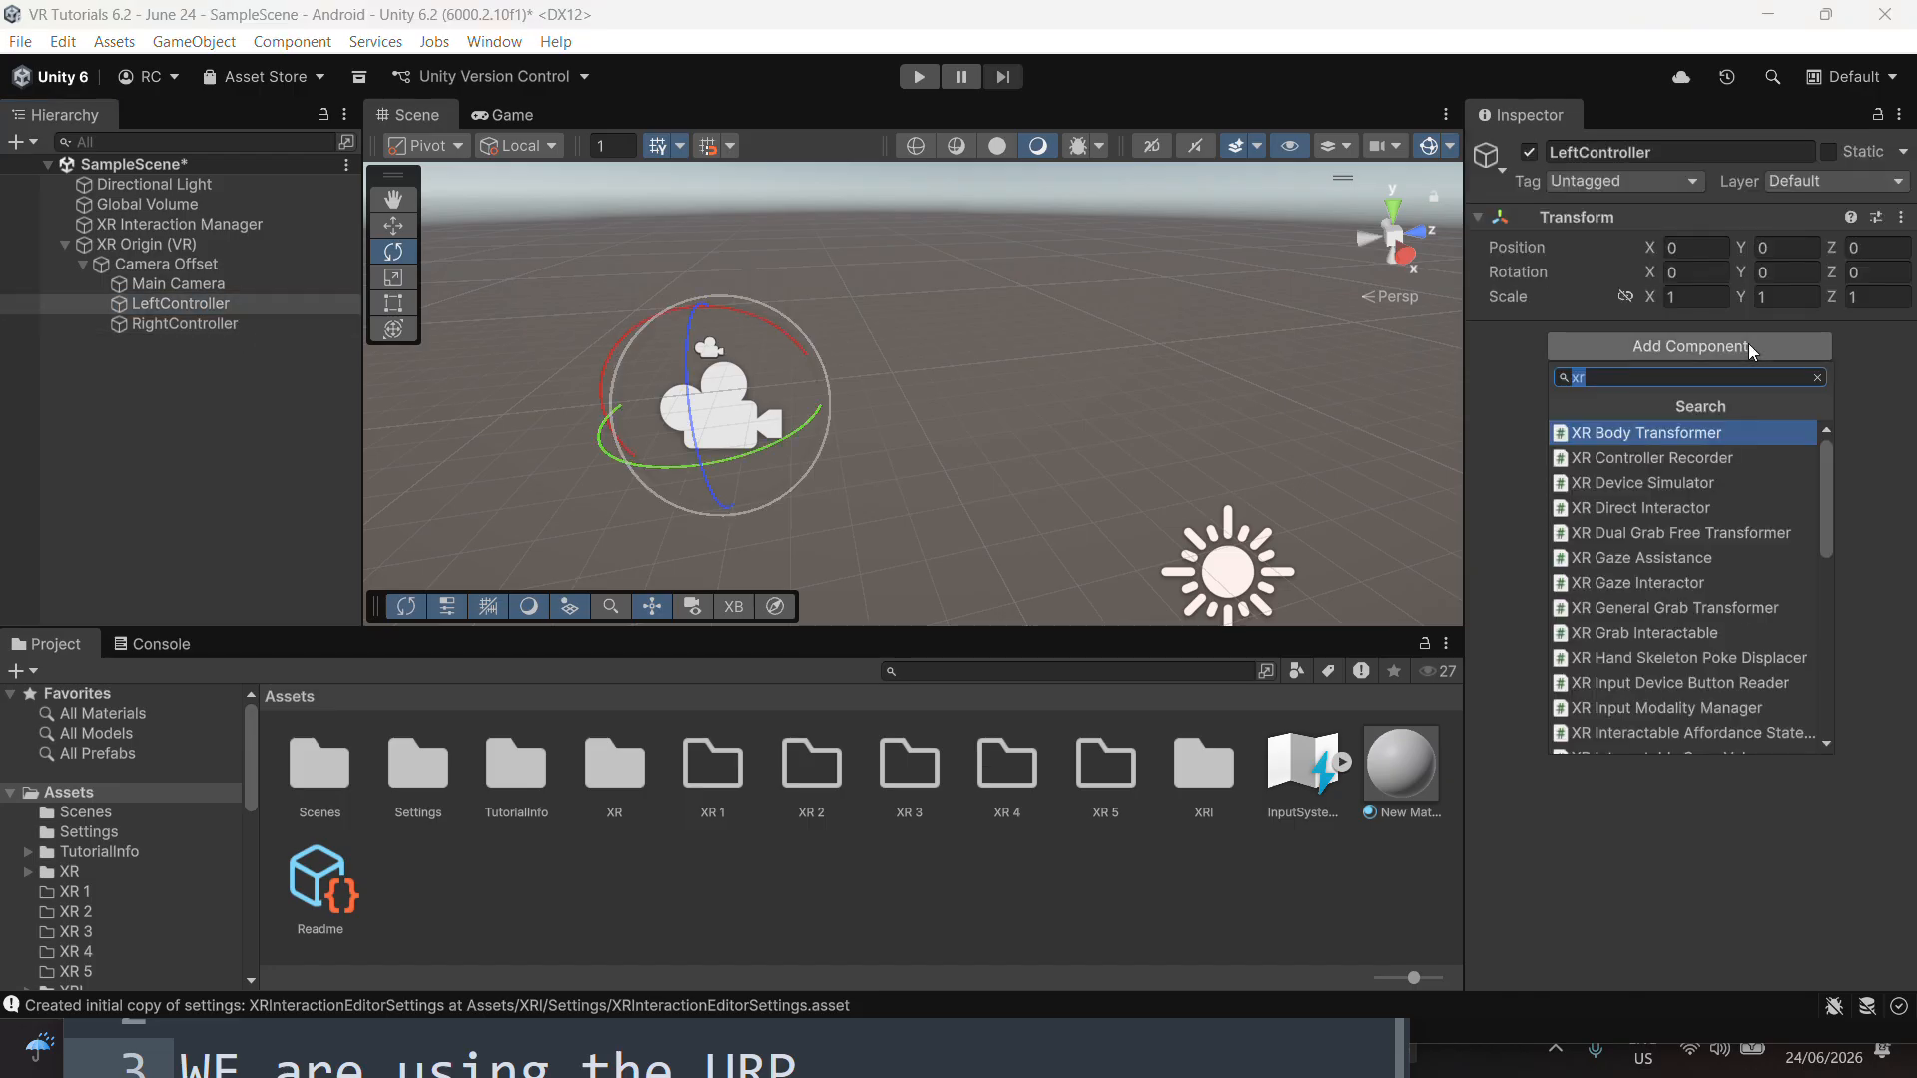
{"action": "type", "text": "trac"}
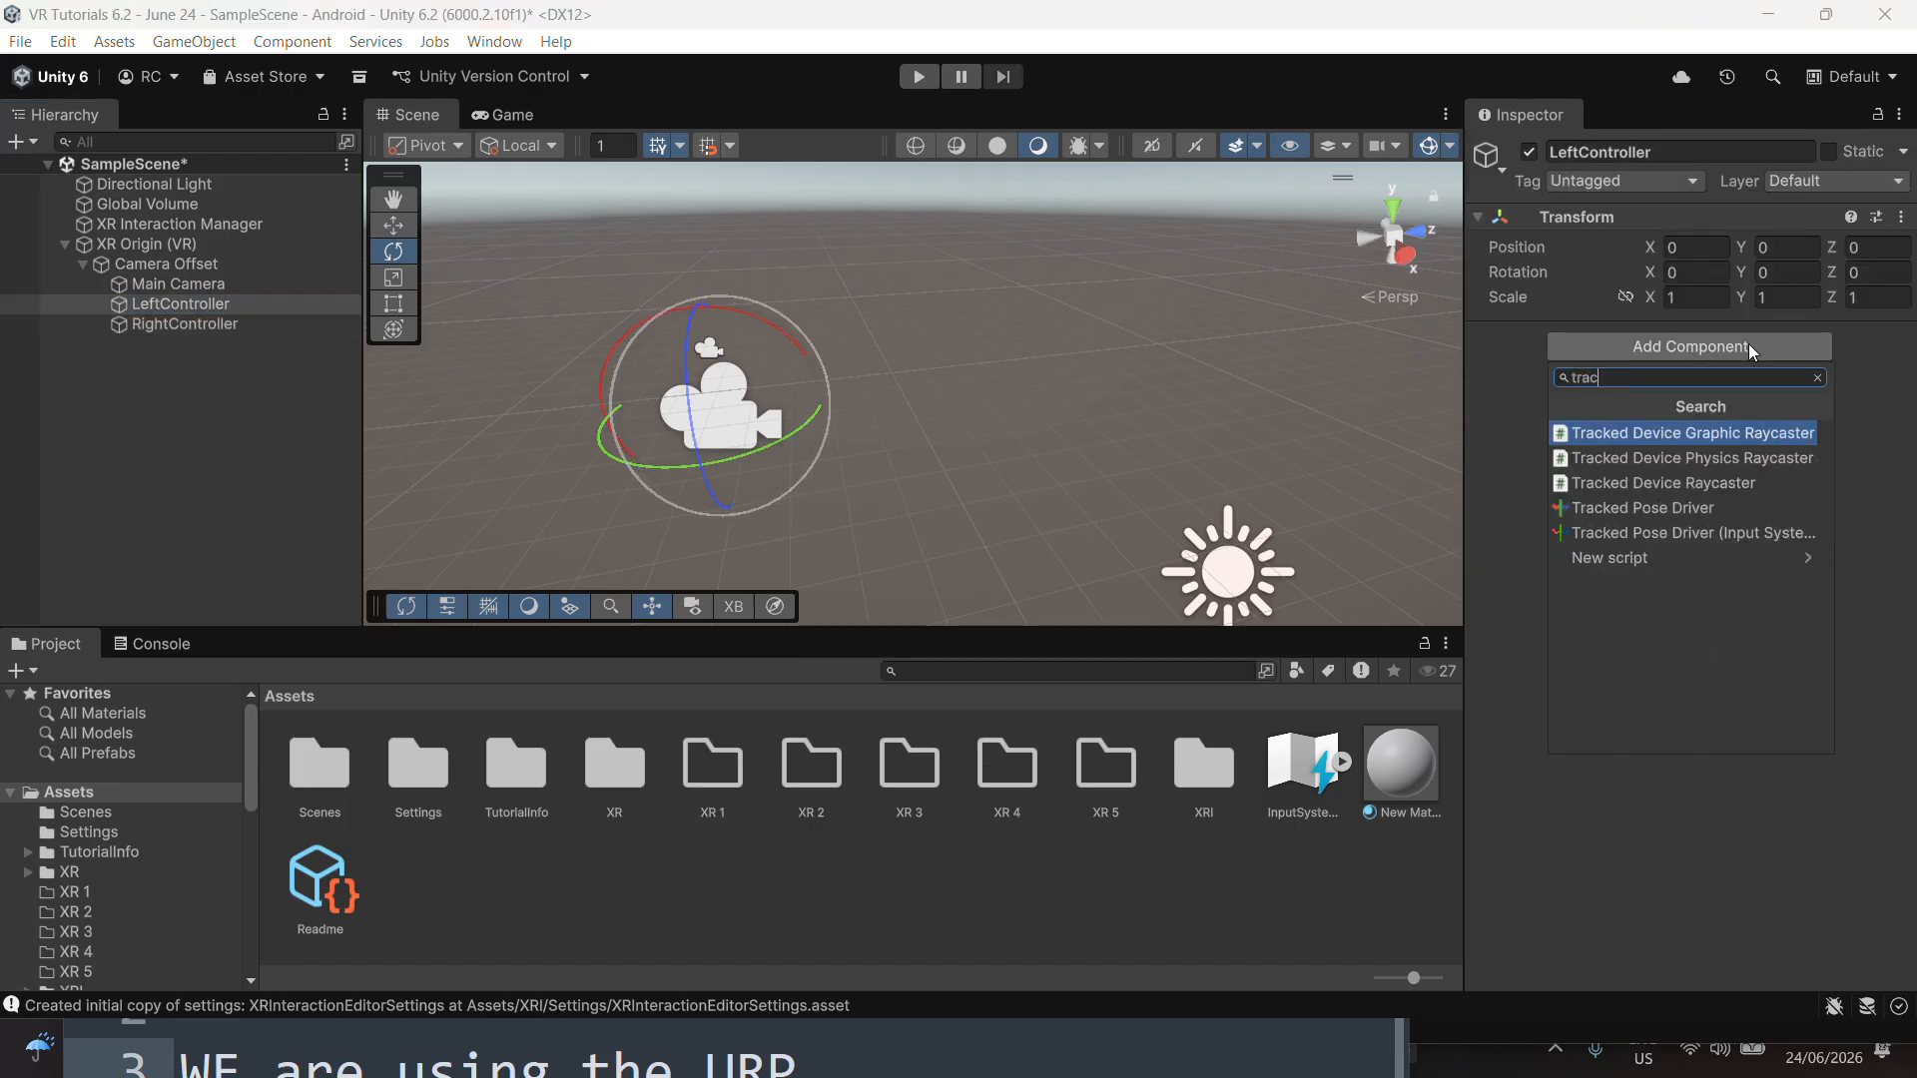
{"action": "left_click", "coordinate": [1721, 533]}
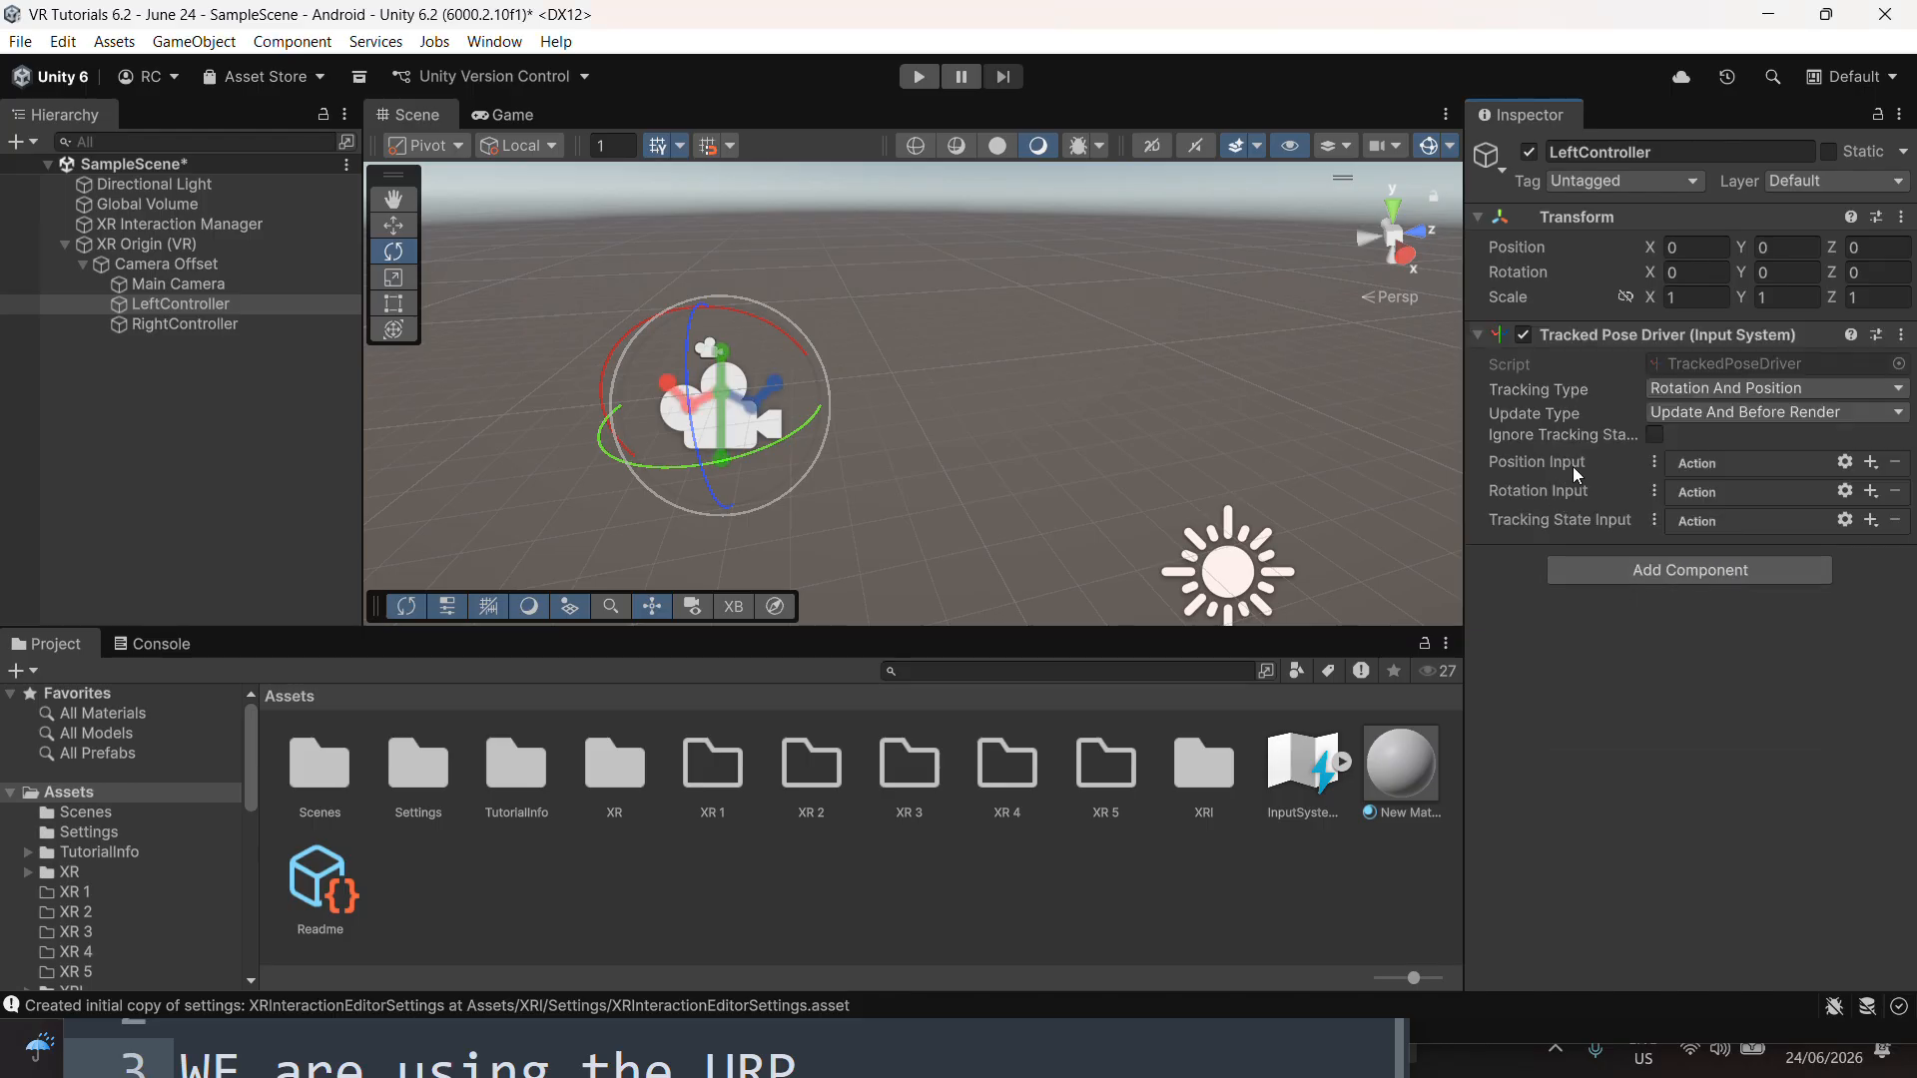
Add a binding to LeftController's Position Input and set its path to devicePosition of XR Controller (LeftHand)
{"action": "left_click", "coordinate": [1870, 462]}
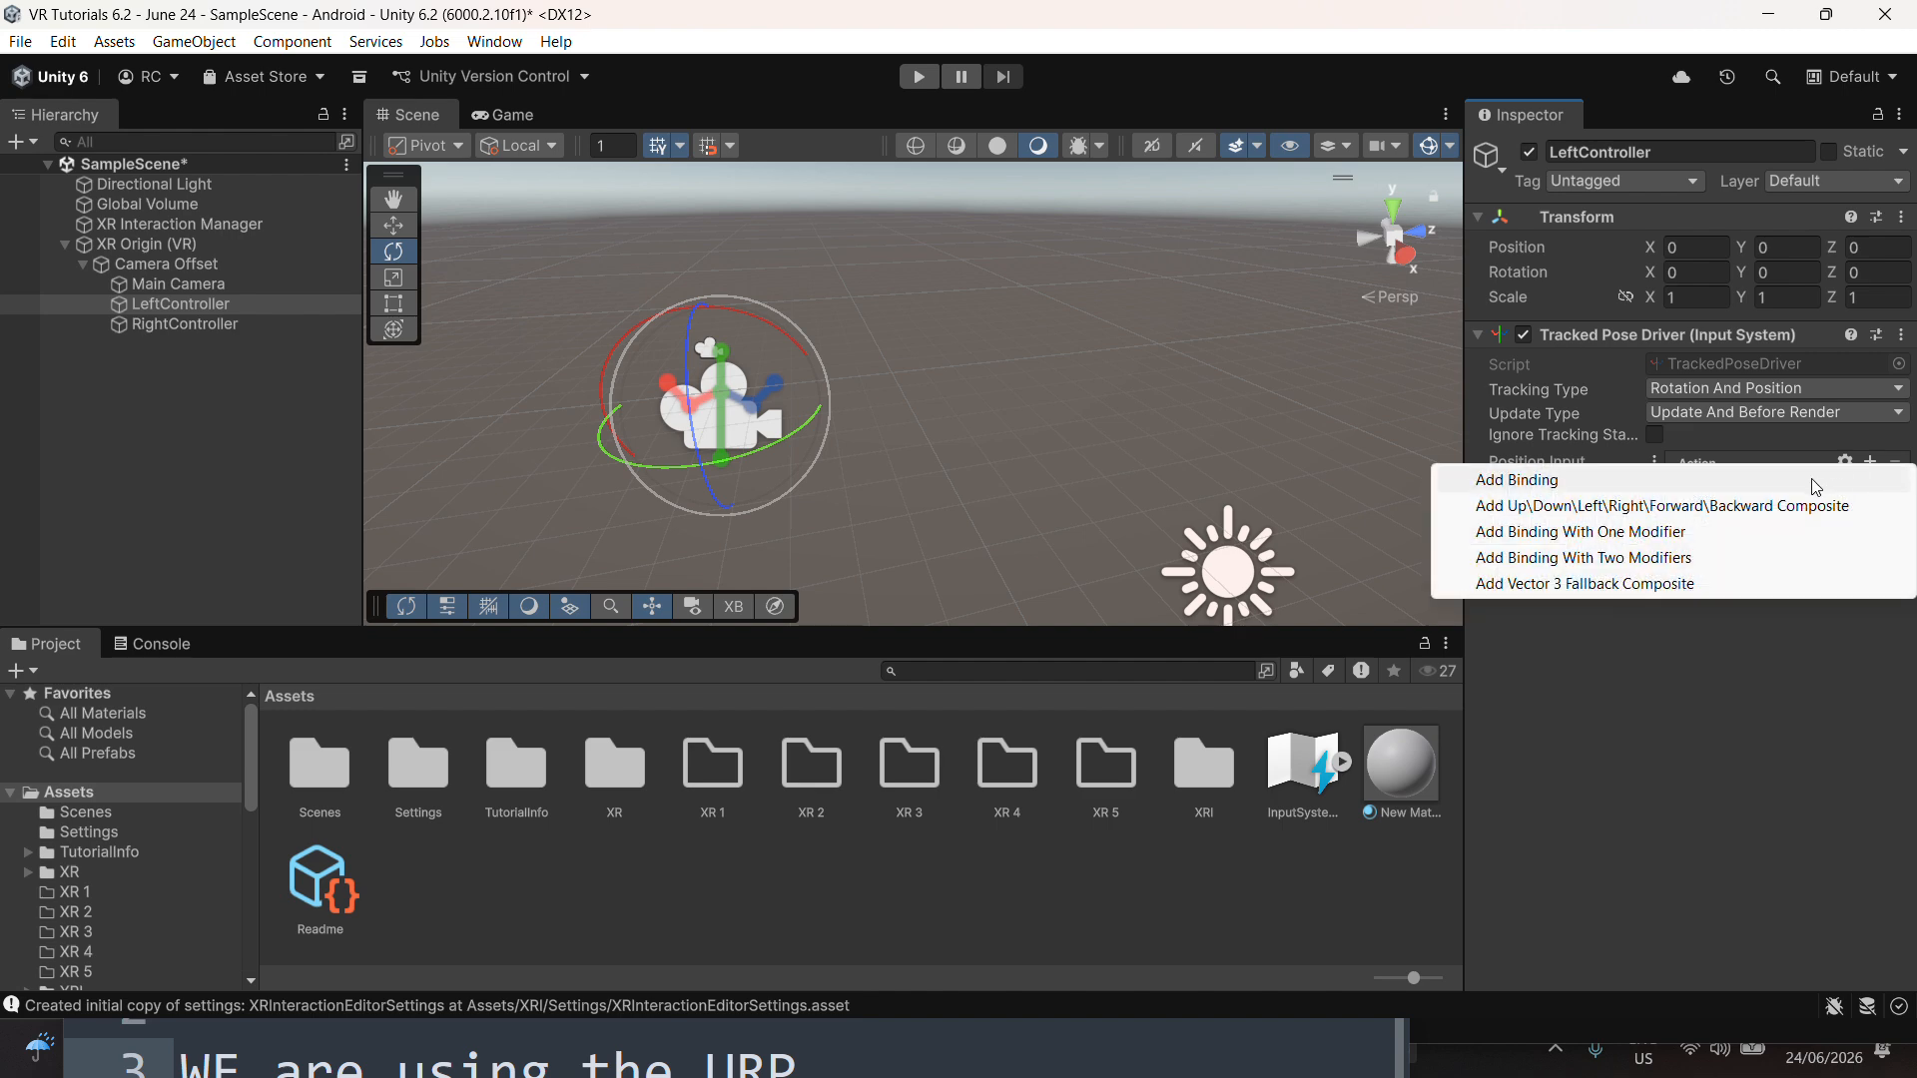
{"action": "left_click", "coordinate": [1811, 477]}
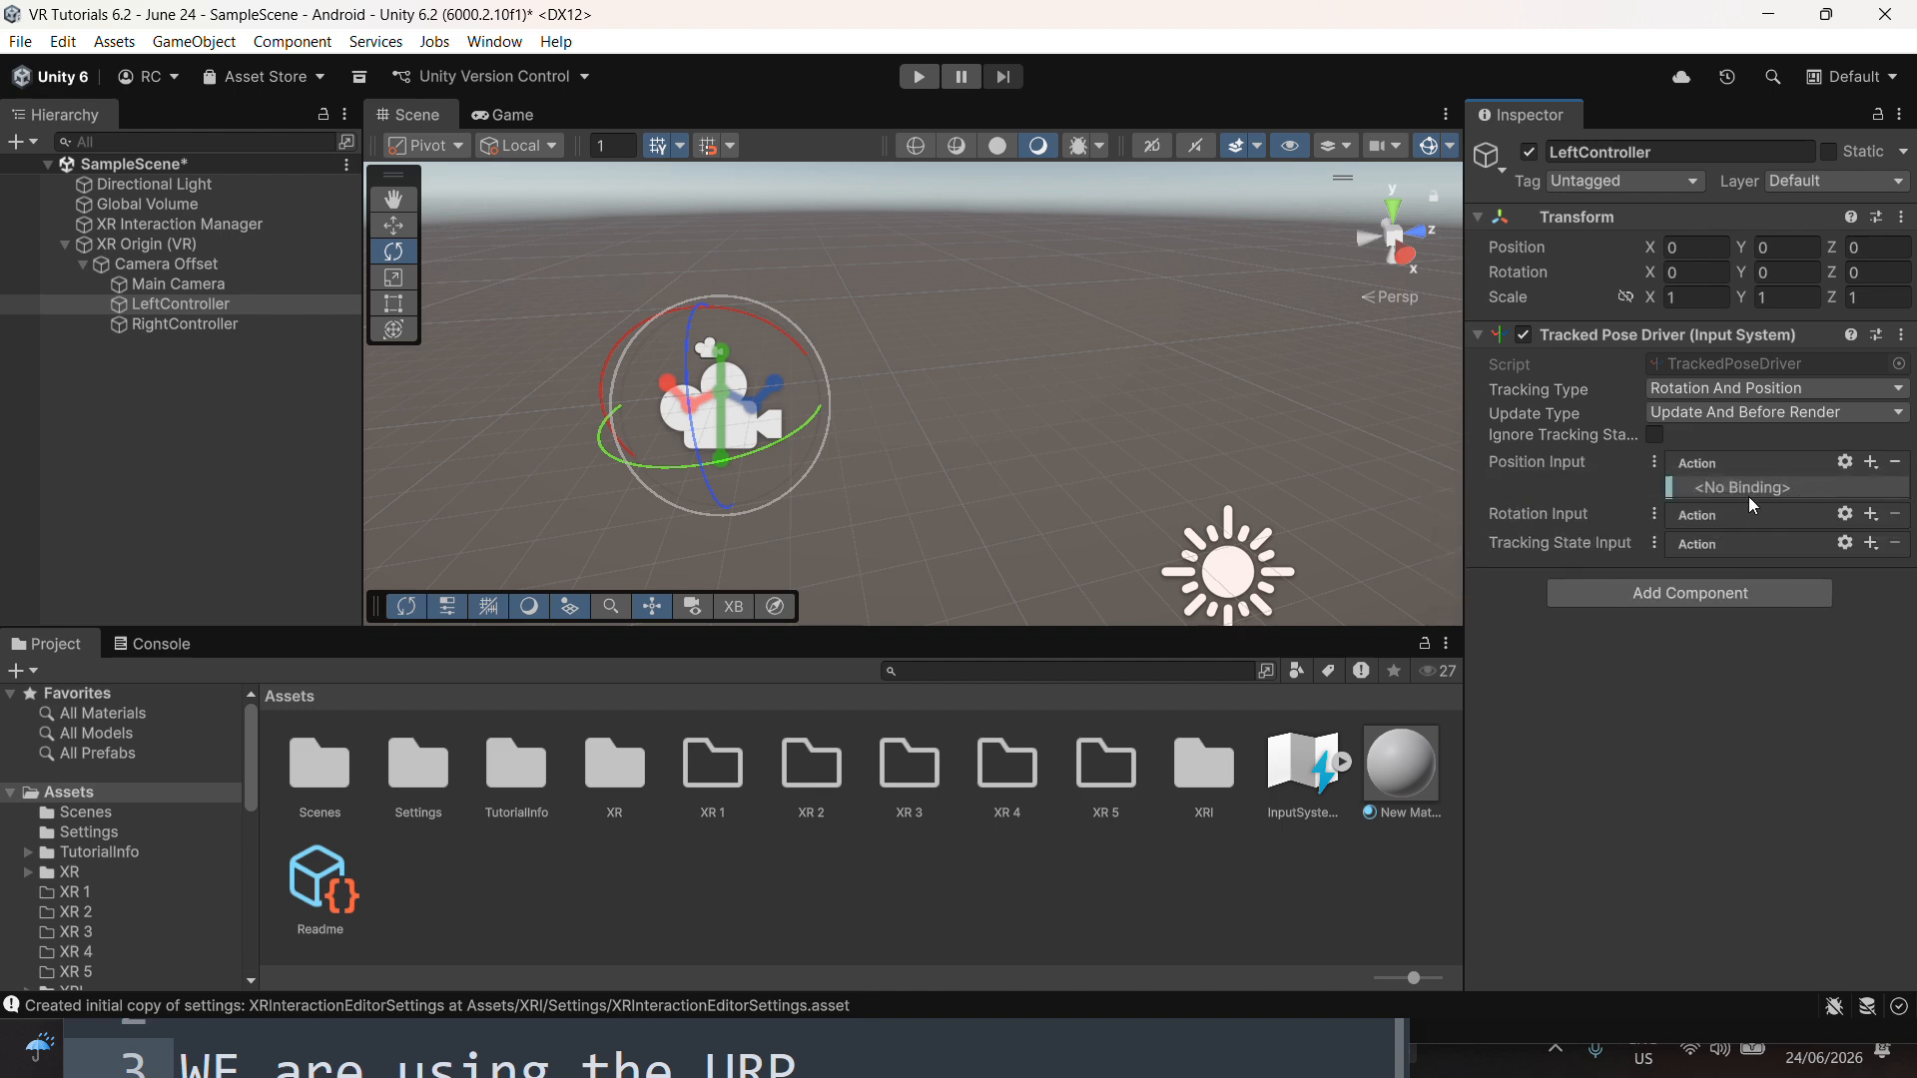
{"action": "left_click", "coordinate": [1739, 493]}
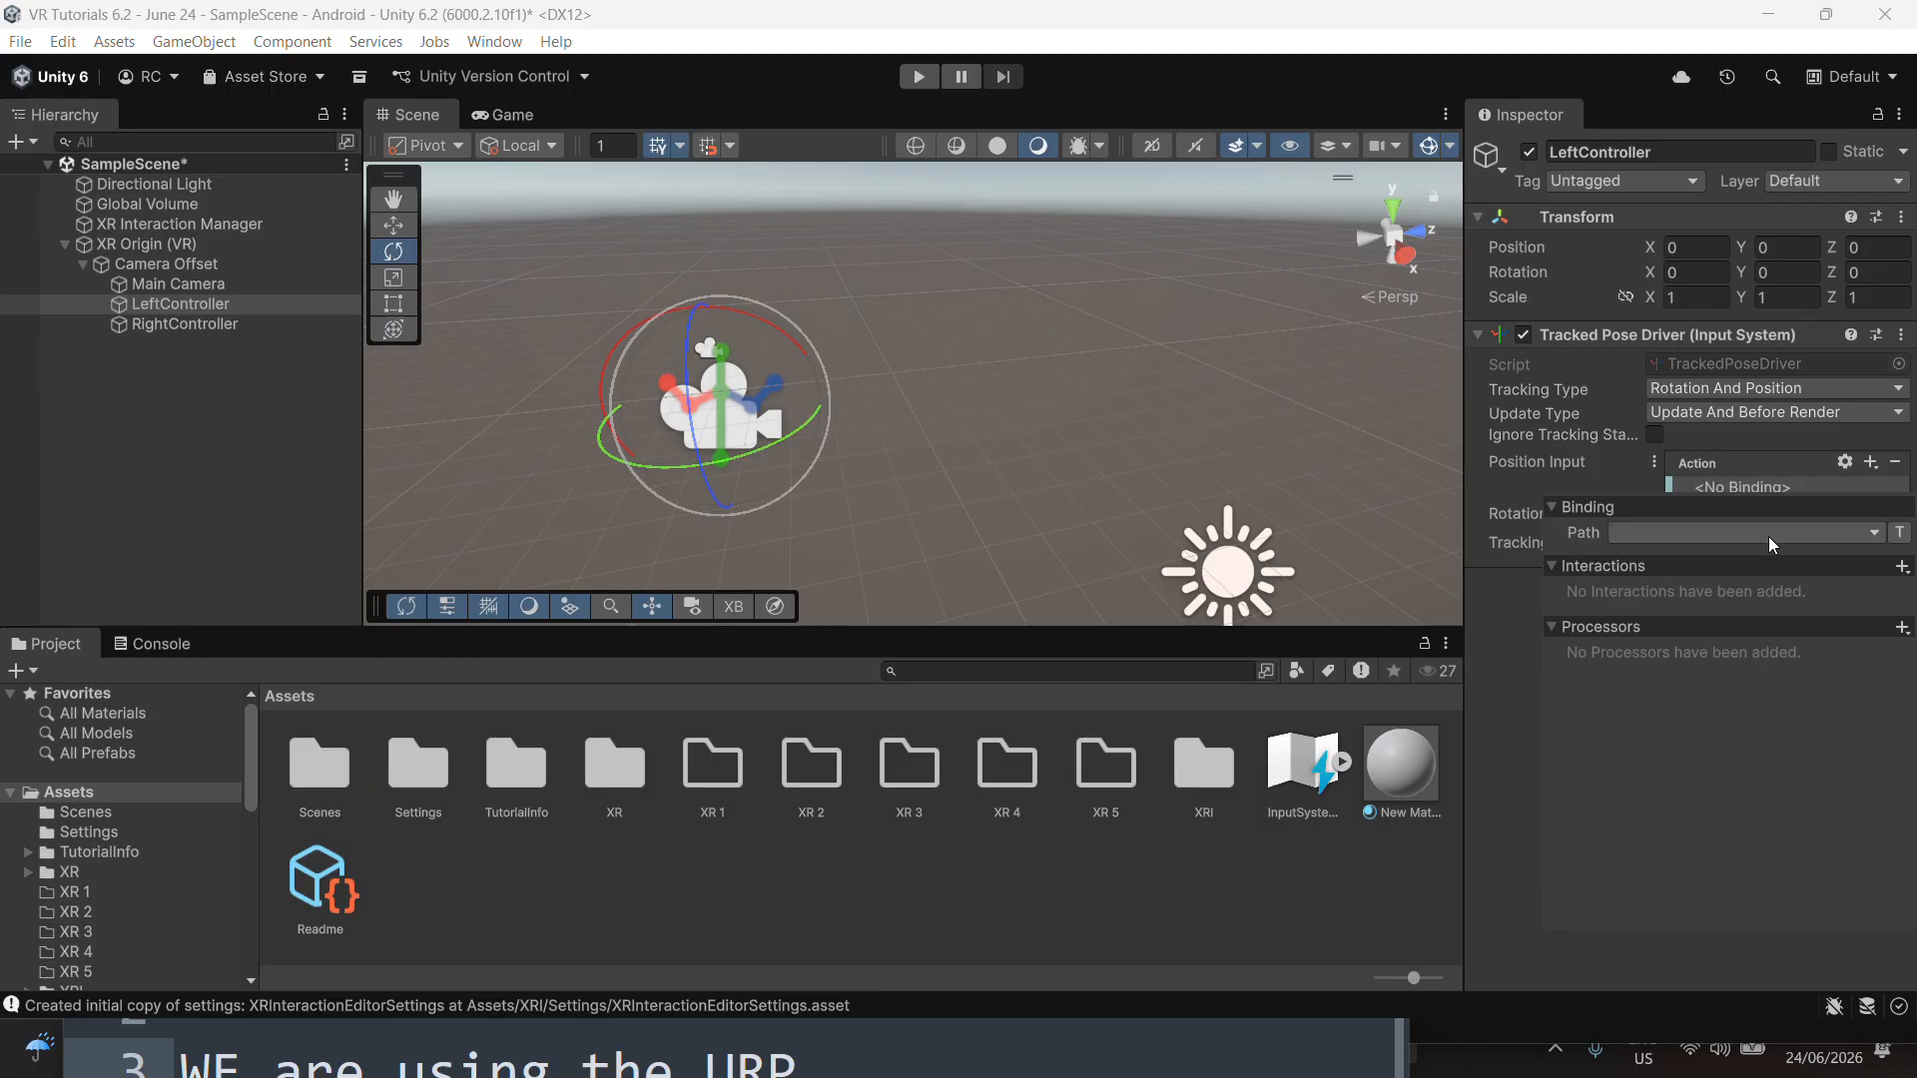
{"action": "left_click", "coordinate": [1769, 536]}
{"action": "left_click", "coordinate": [1692, 675]}
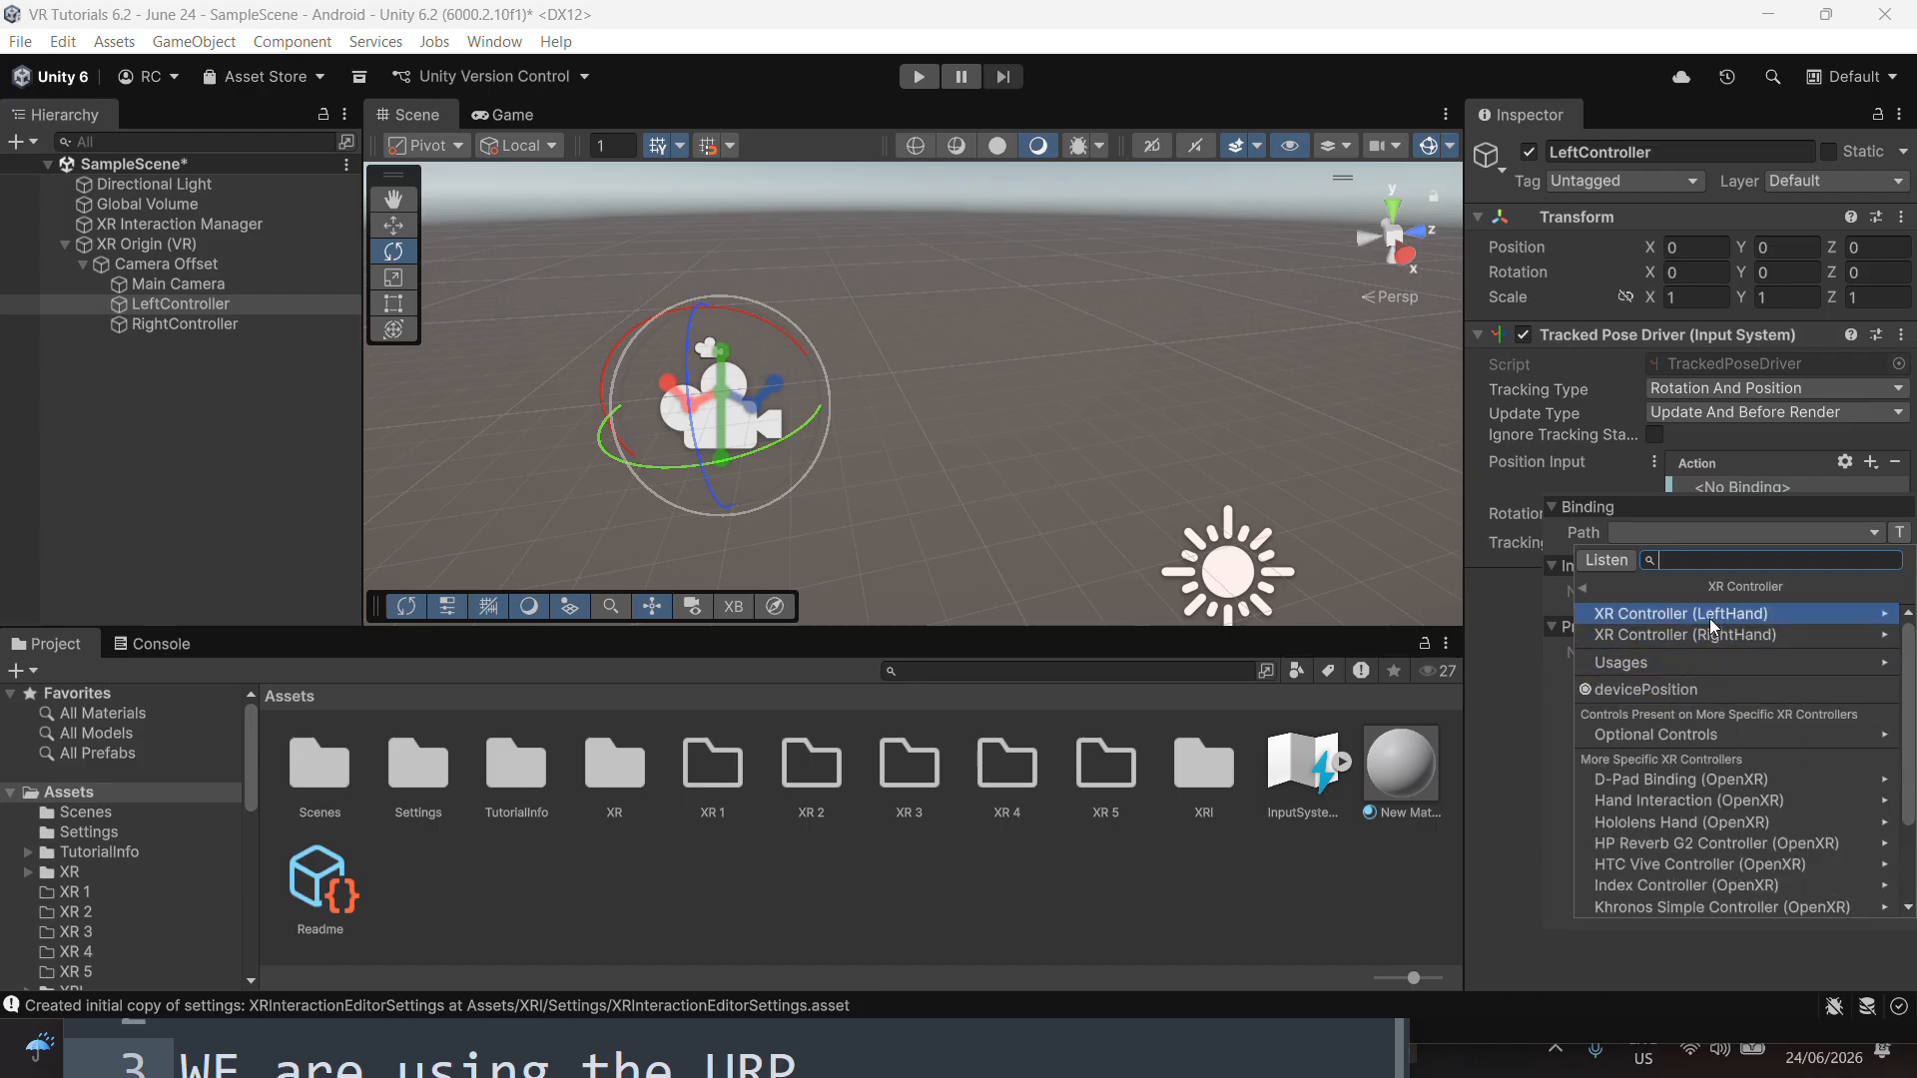
{"action": "left_click", "coordinate": [1709, 615]}
{"action": "left_click", "coordinate": [1705, 644]}
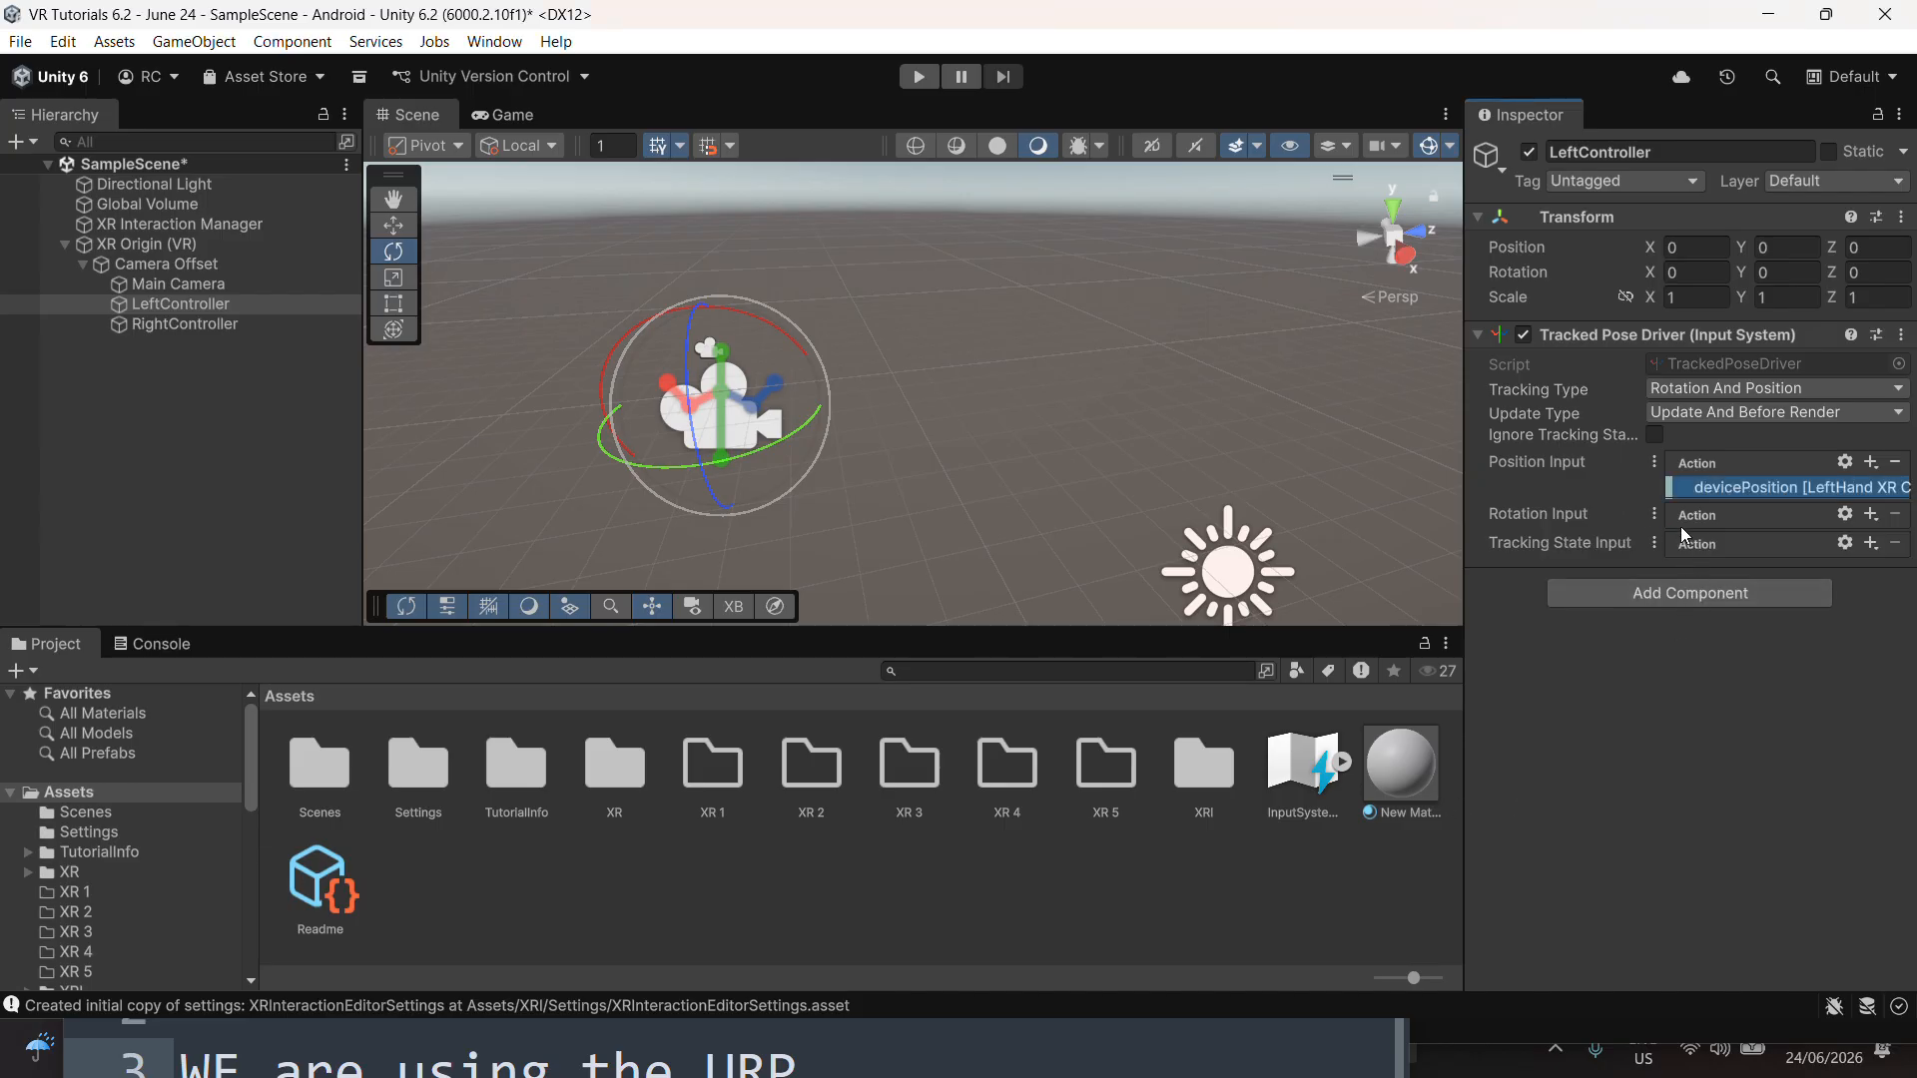
Add a binding to LeftController's Rotation Input and set its path to deviceRotation of XR Controller (LeftHand)
{"action": "left_click", "coordinate": [1870, 513]}
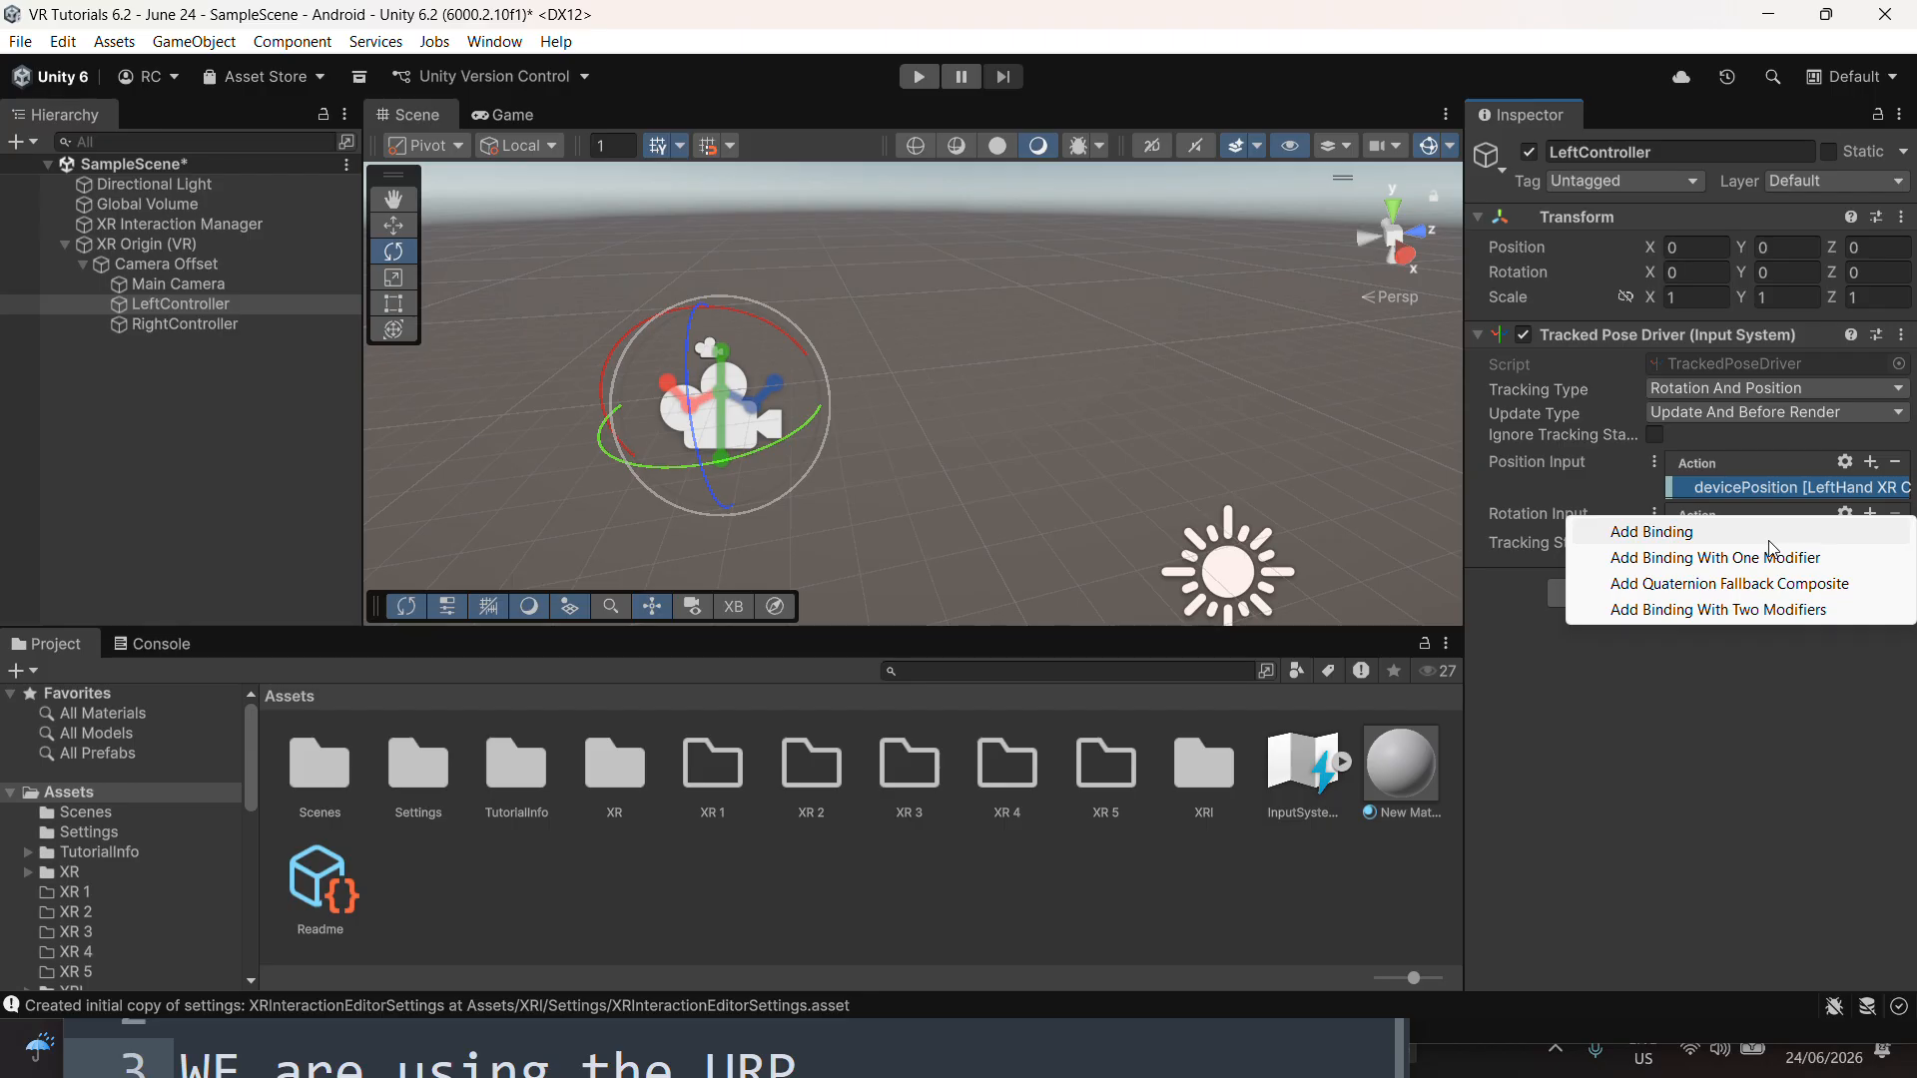
{"action": "left_click", "coordinate": [1755, 529]}
{"action": "left_click", "coordinate": [1753, 541]}
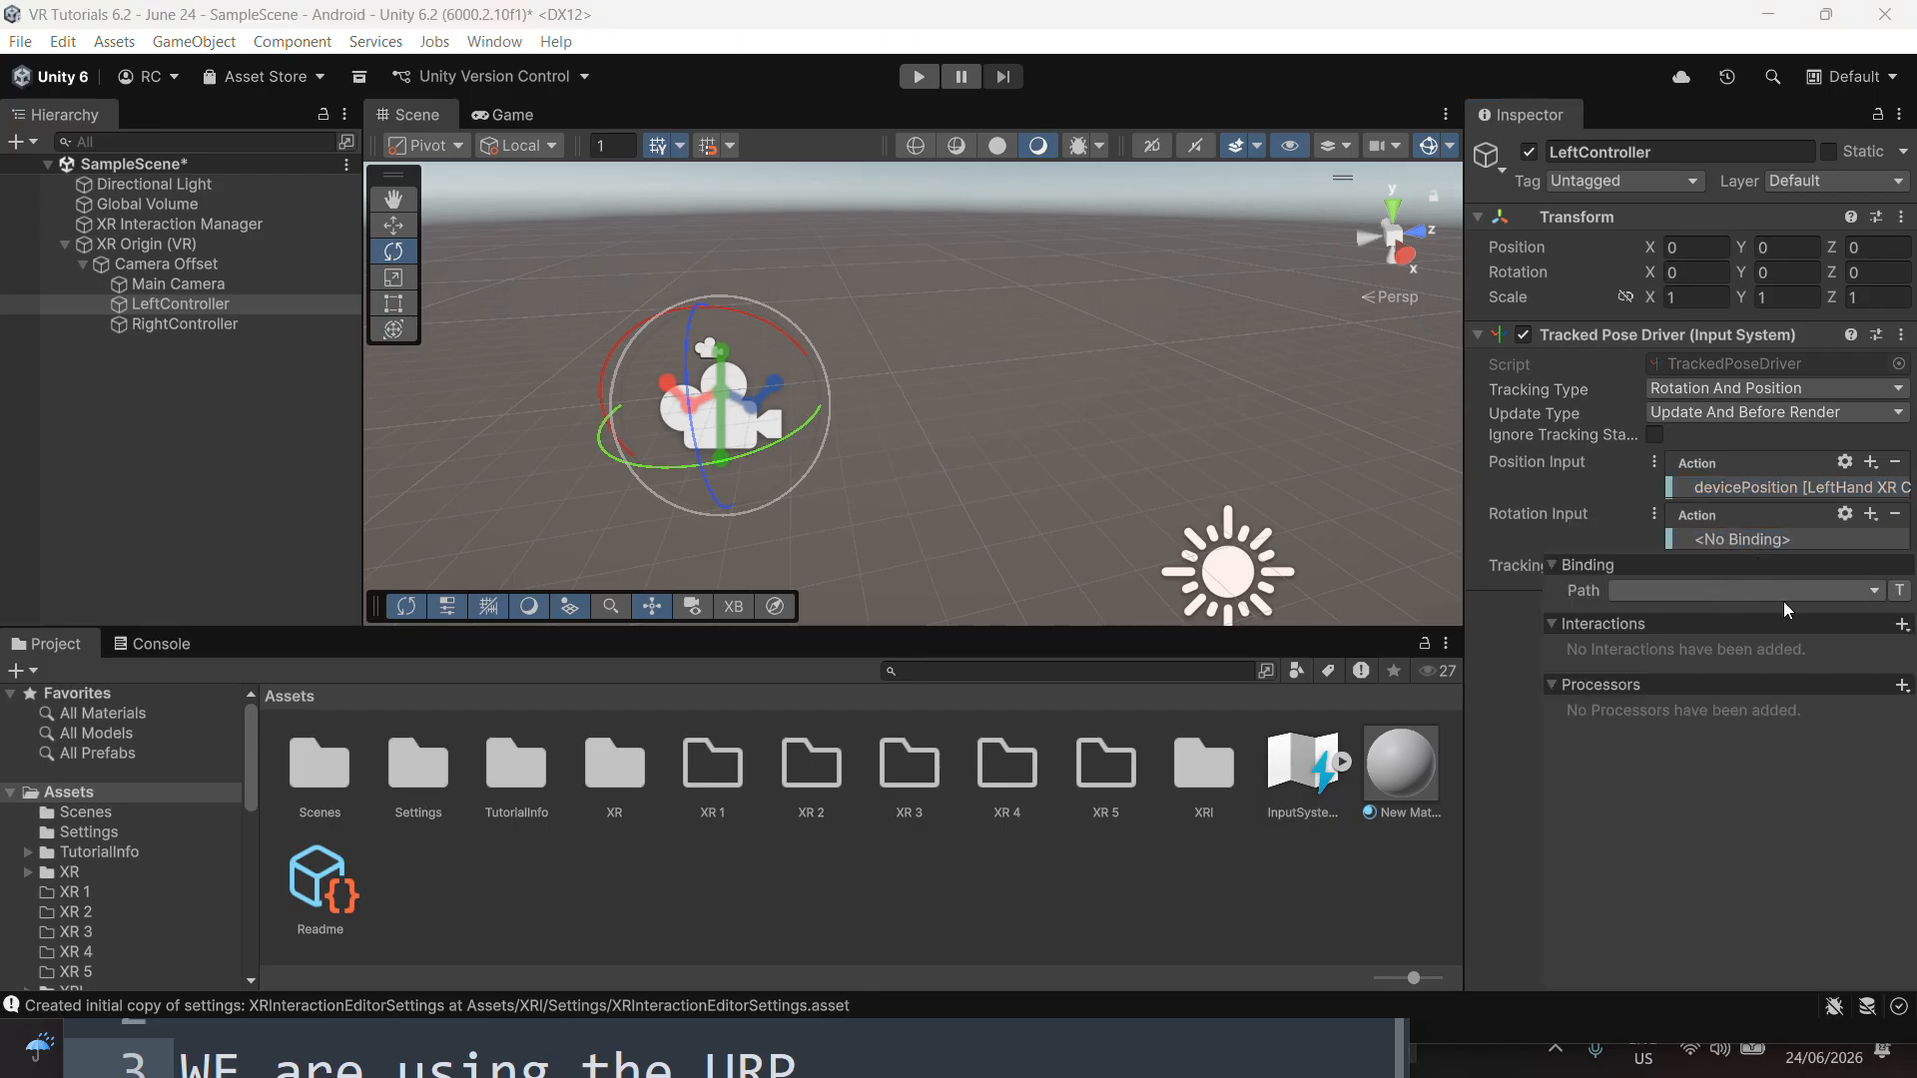
{"action": "left_click", "coordinate": [1779, 593]}
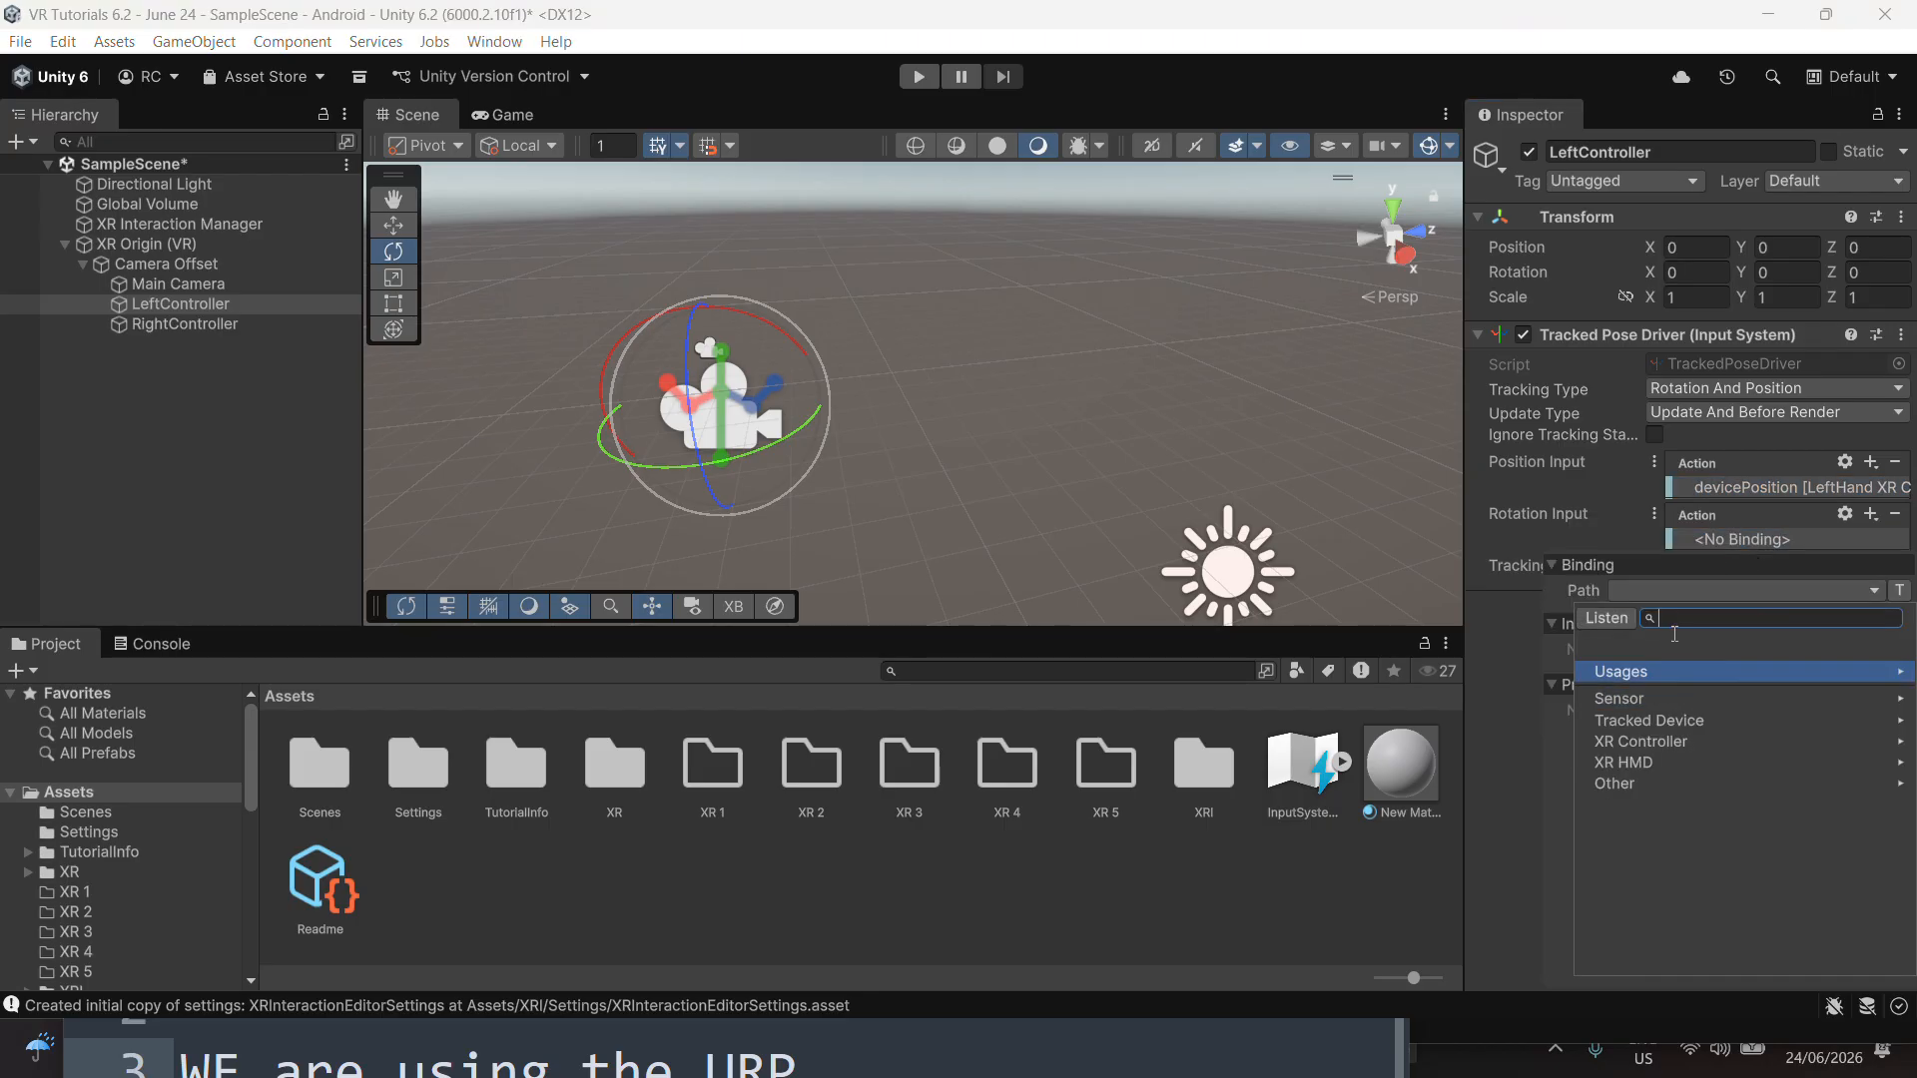
{"action": "left_click", "coordinate": [1651, 741]}
{"action": "left_click", "coordinate": [1709, 668]}
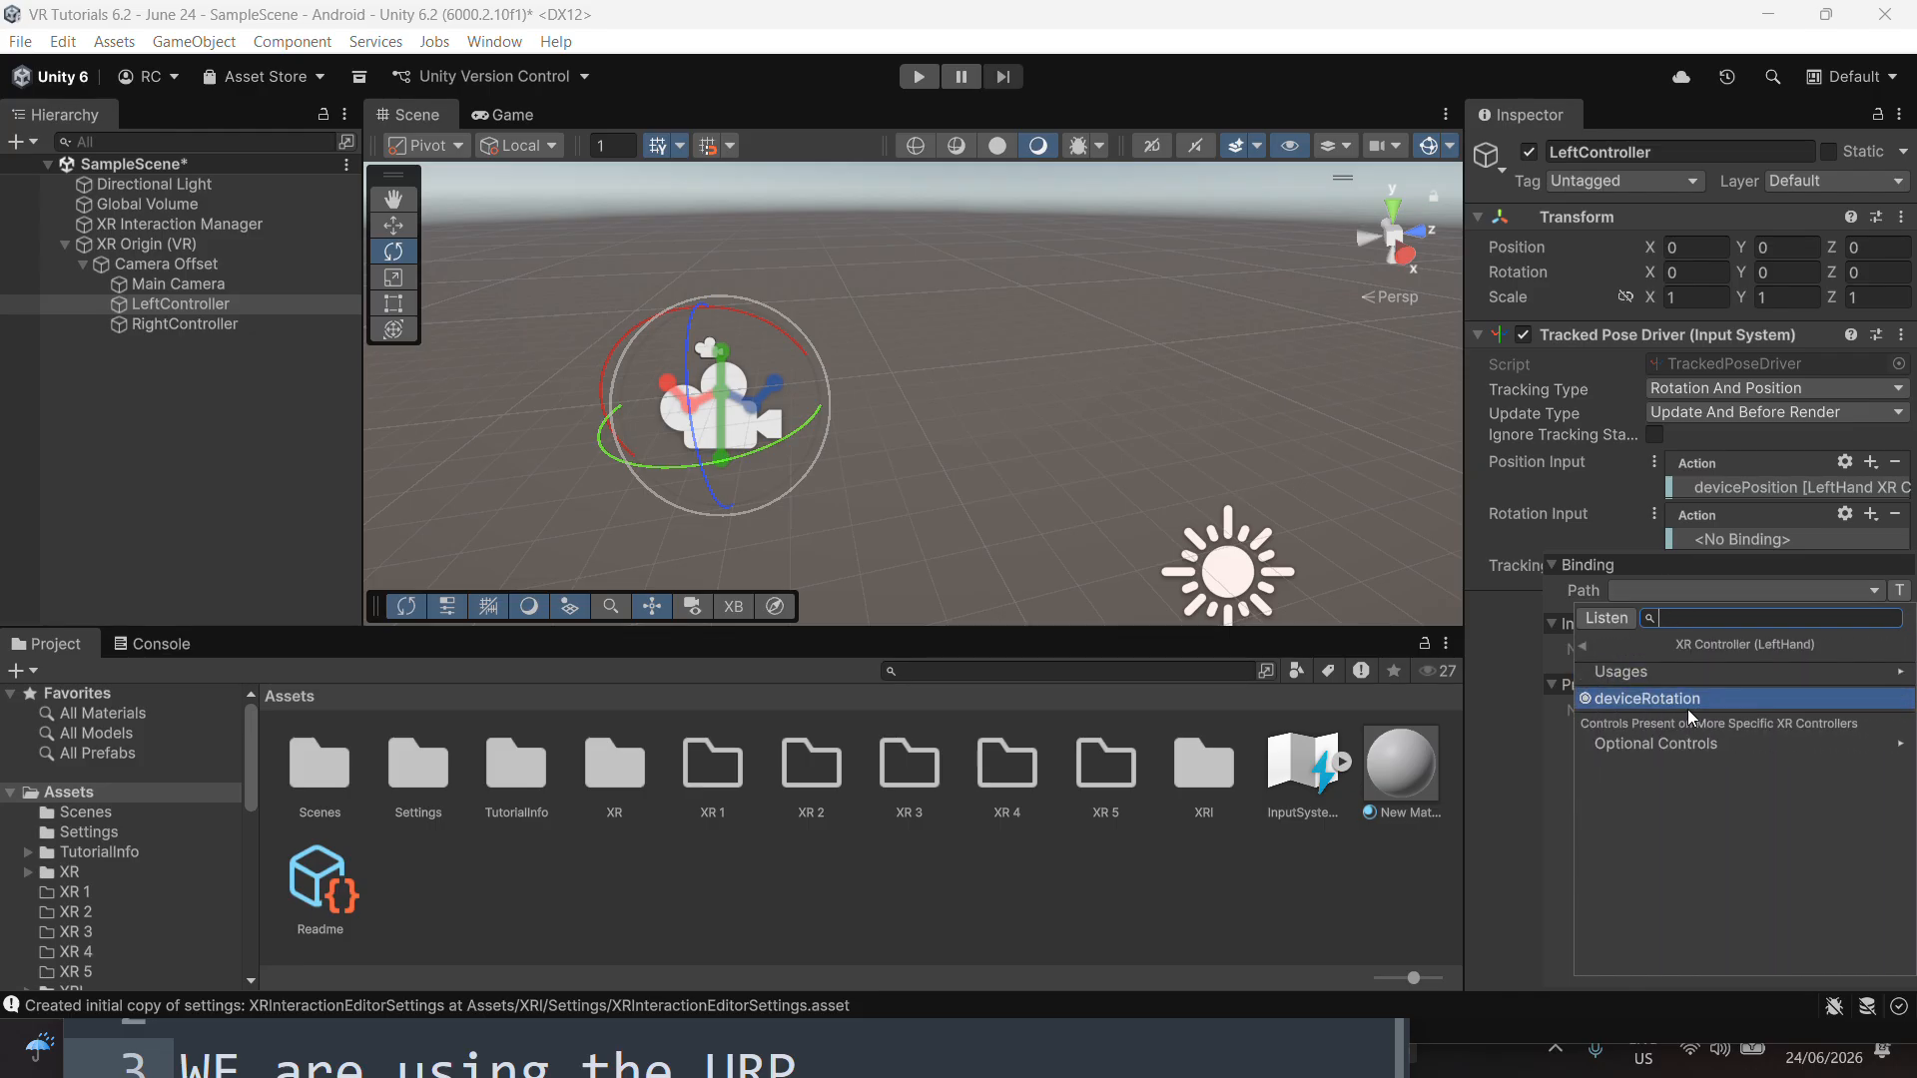
{"action": "left_click", "coordinate": [1686, 703]}
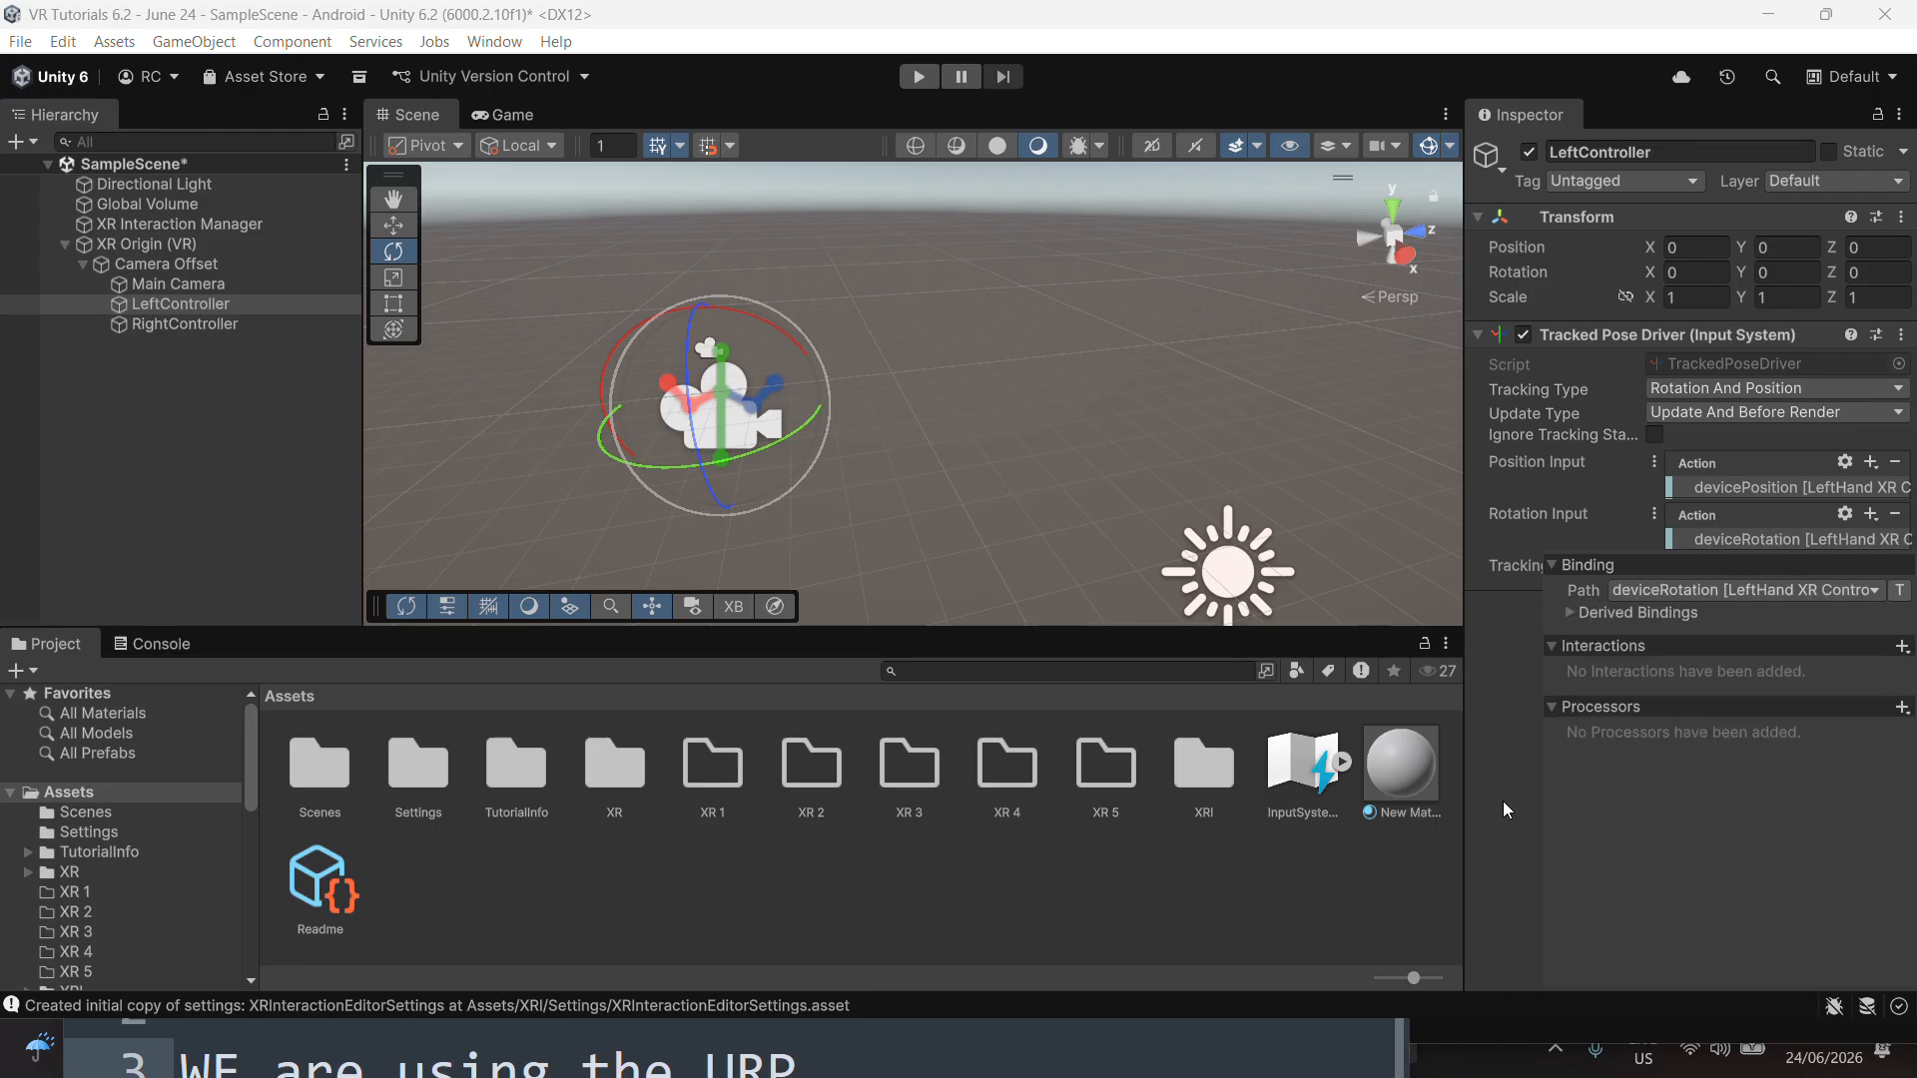
{"action": "left_click", "coordinate": [1694, 544]}
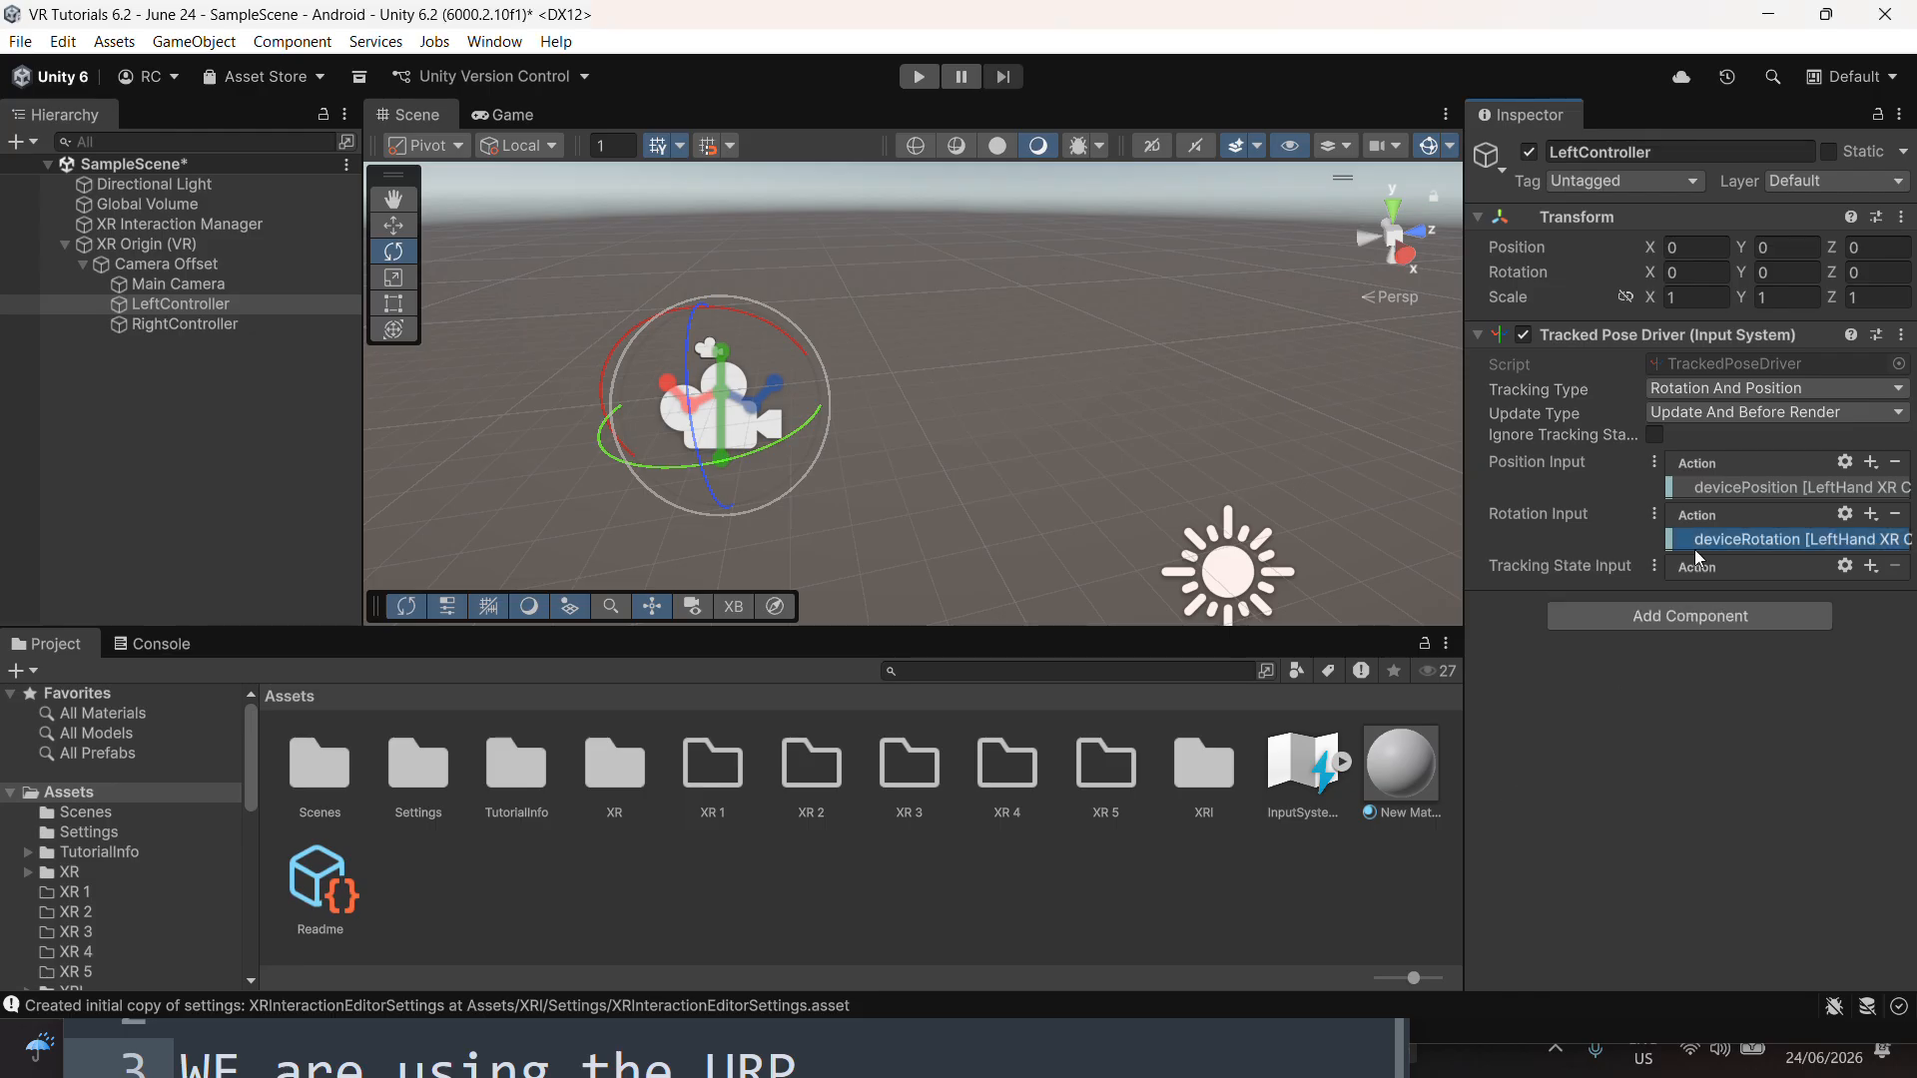
Add a binding to LeftController's Tracking State Input and set its path to trackingState of XR Controller (LeftHand)
{"action": "left_click", "coordinate": [1869, 566]}
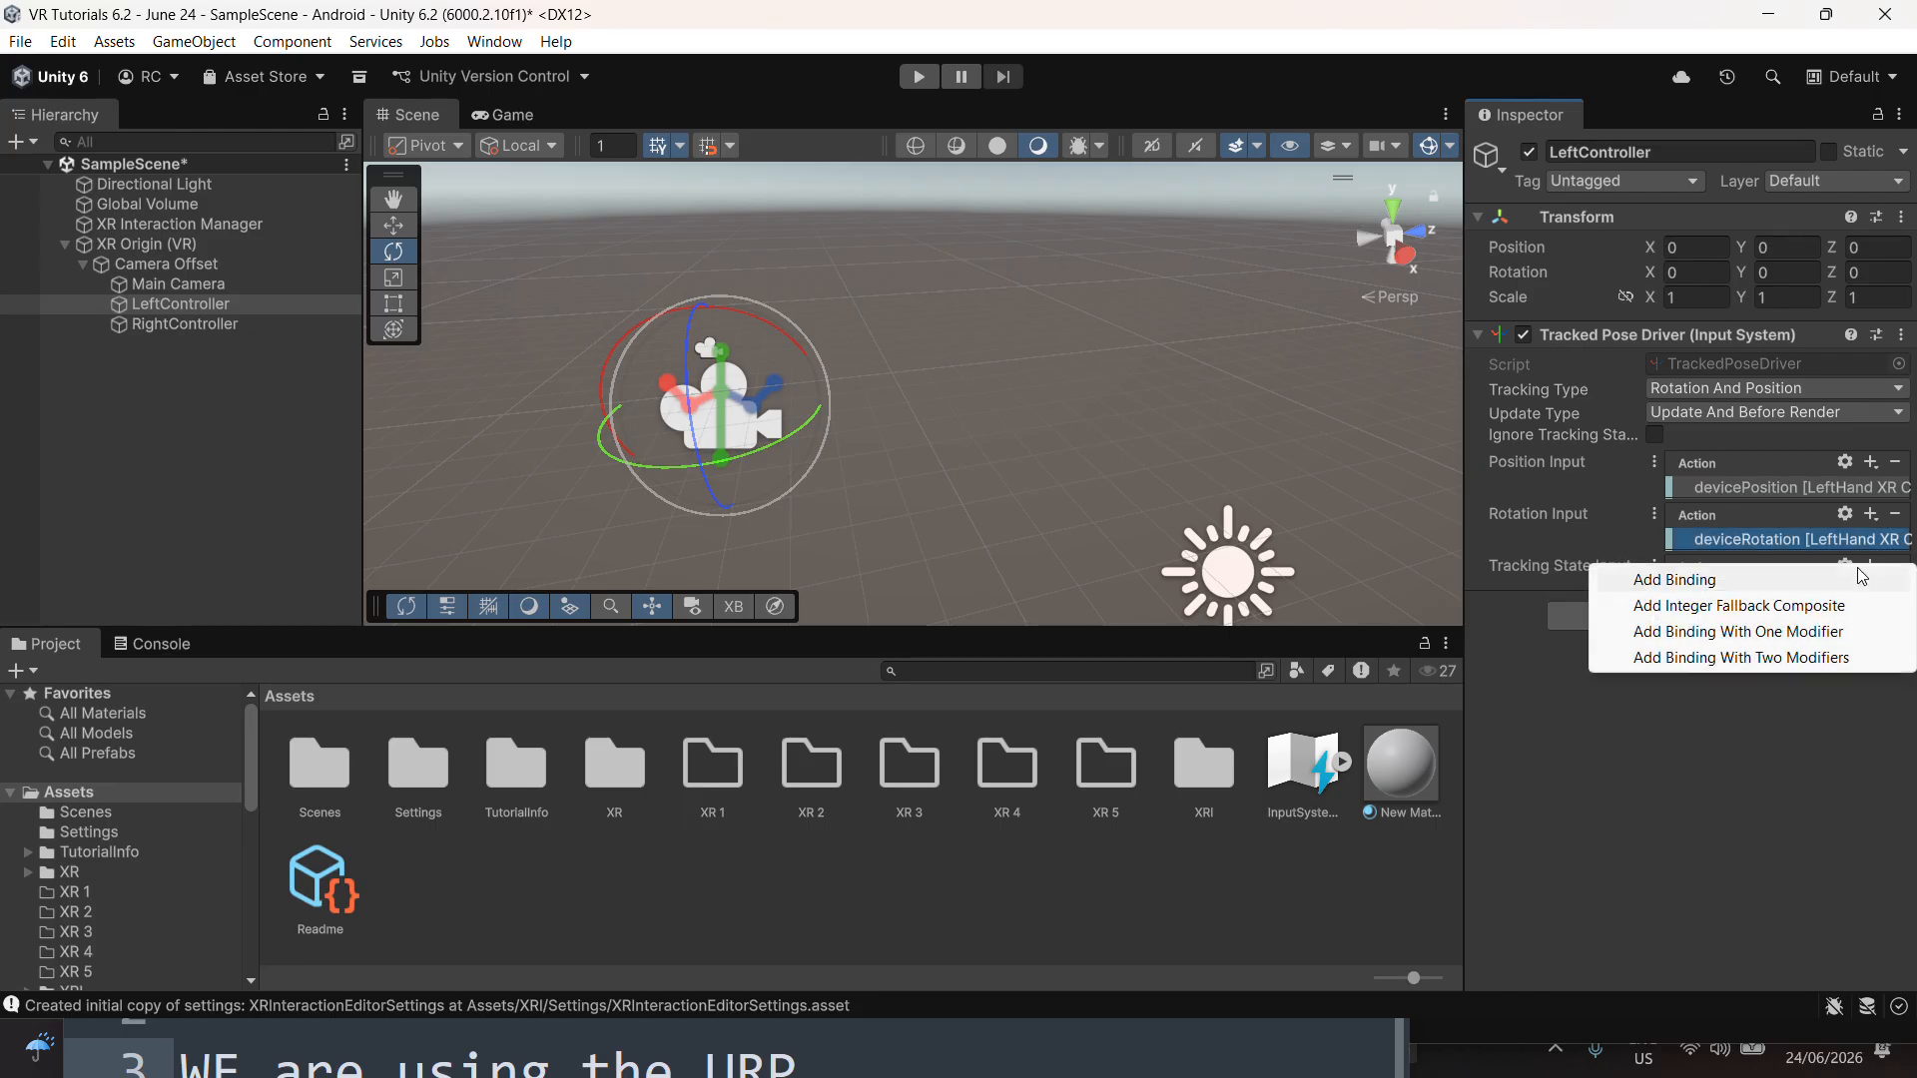
{"action": "left_click", "coordinate": [1788, 579]}
{"action": "left_click", "coordinate": [1752, 597]}
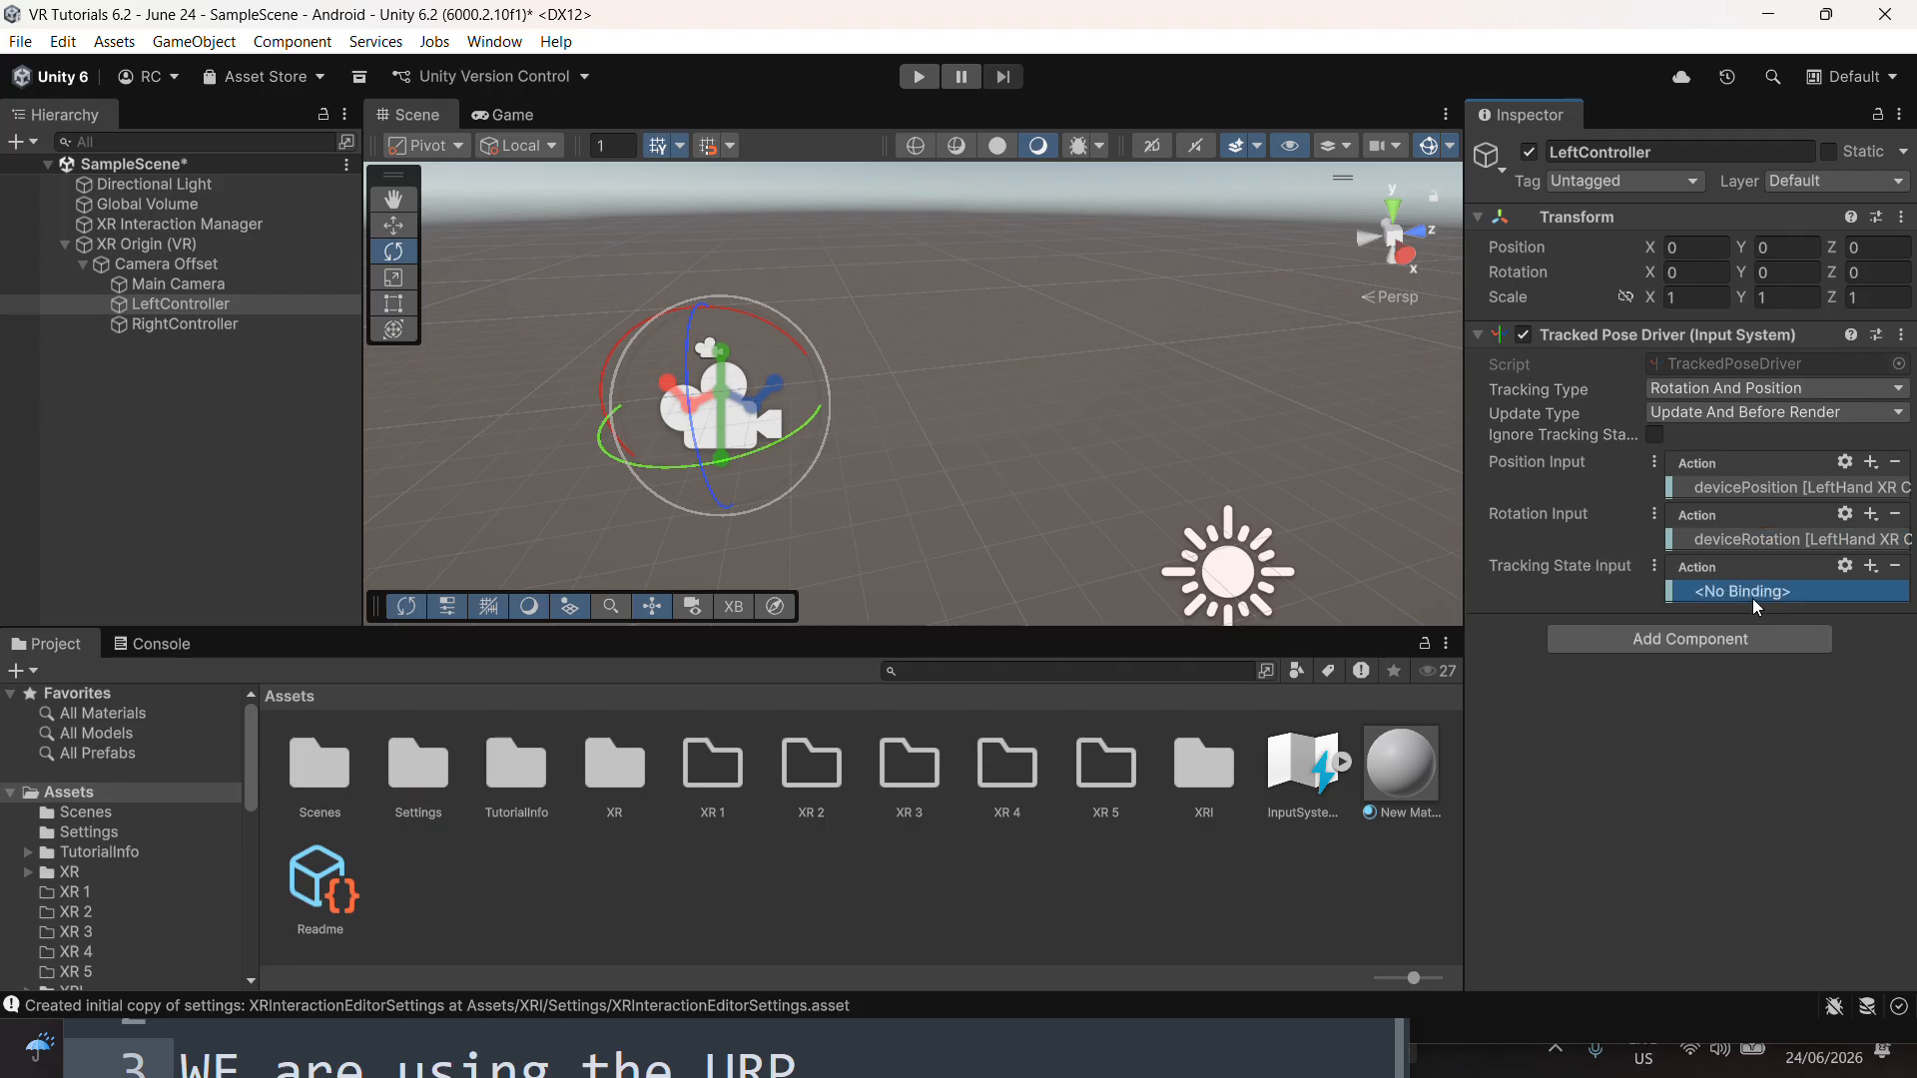
{"action": "left_click", "coordinate": [1697, 210]}
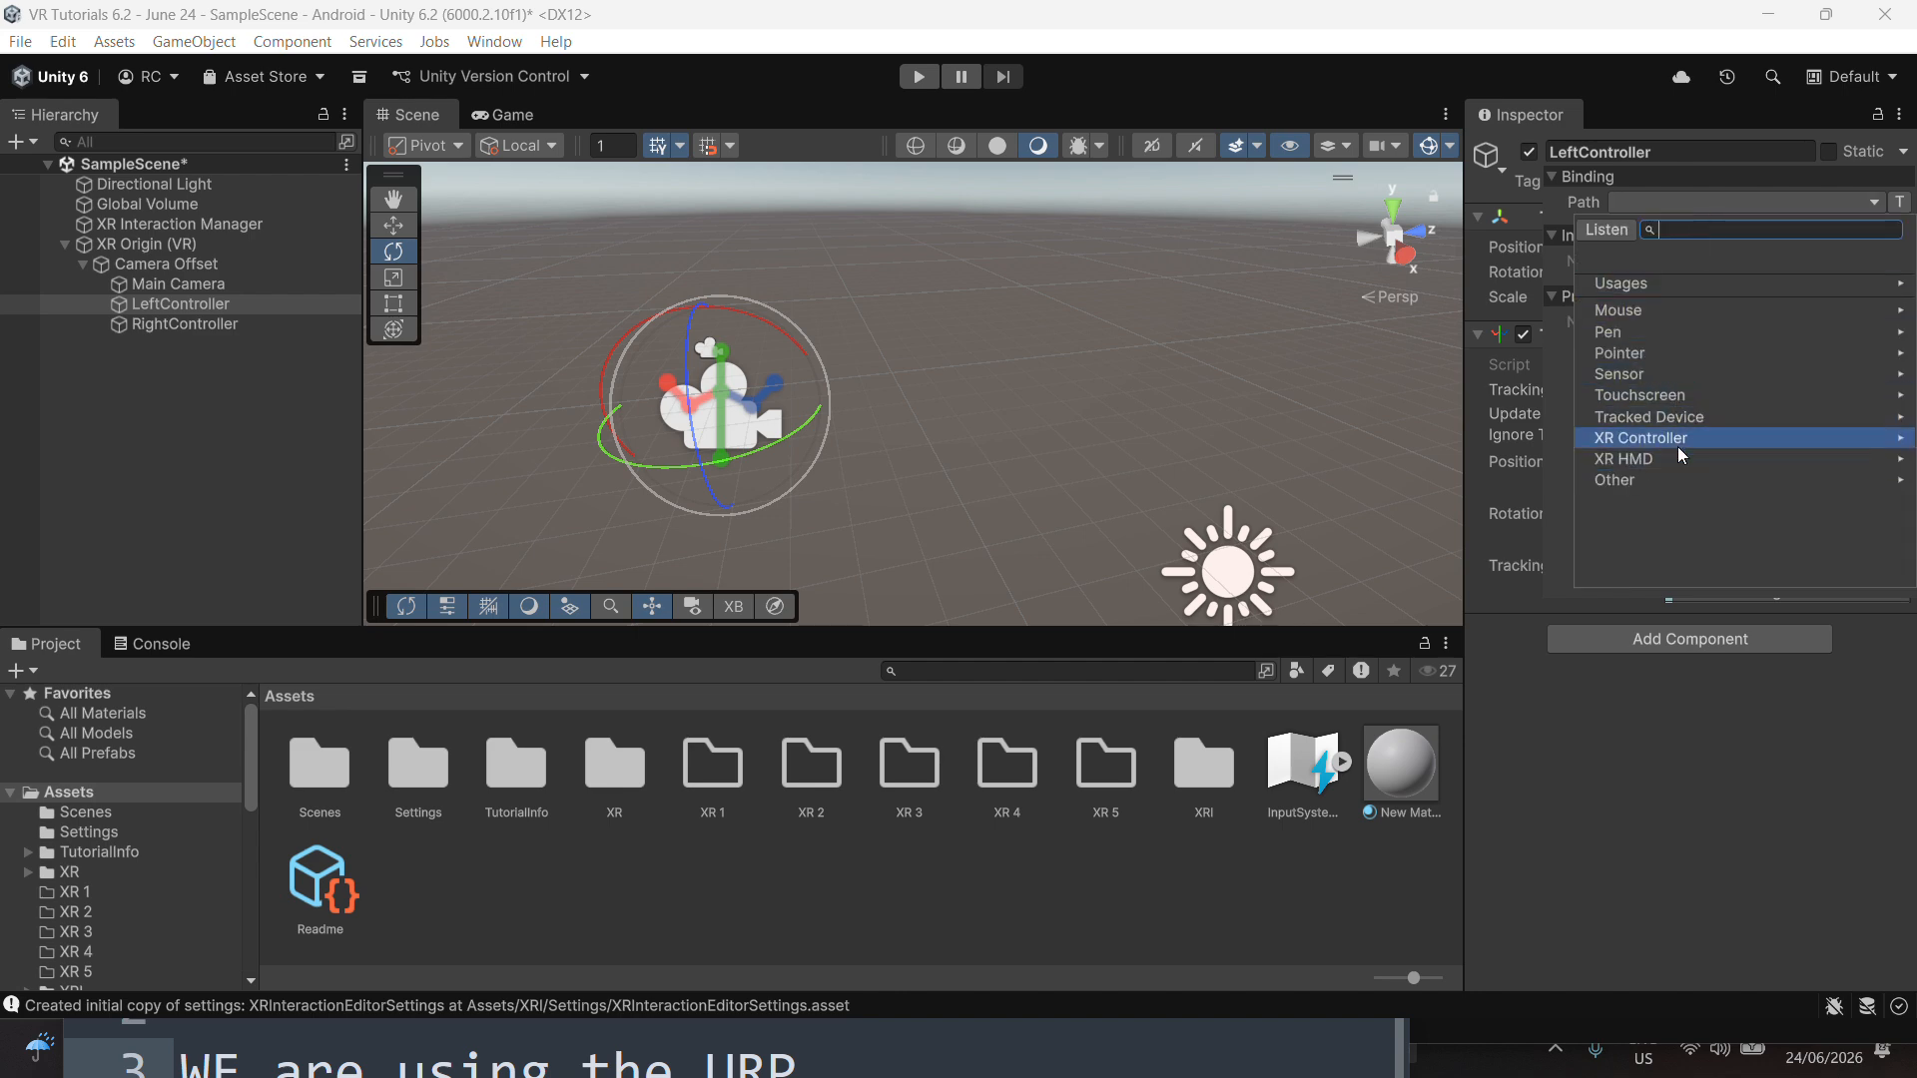
{"action": "left_click", "coordinate": [1677, 440]}
{"action": "left_click", "coordinate": [1685, 287]}
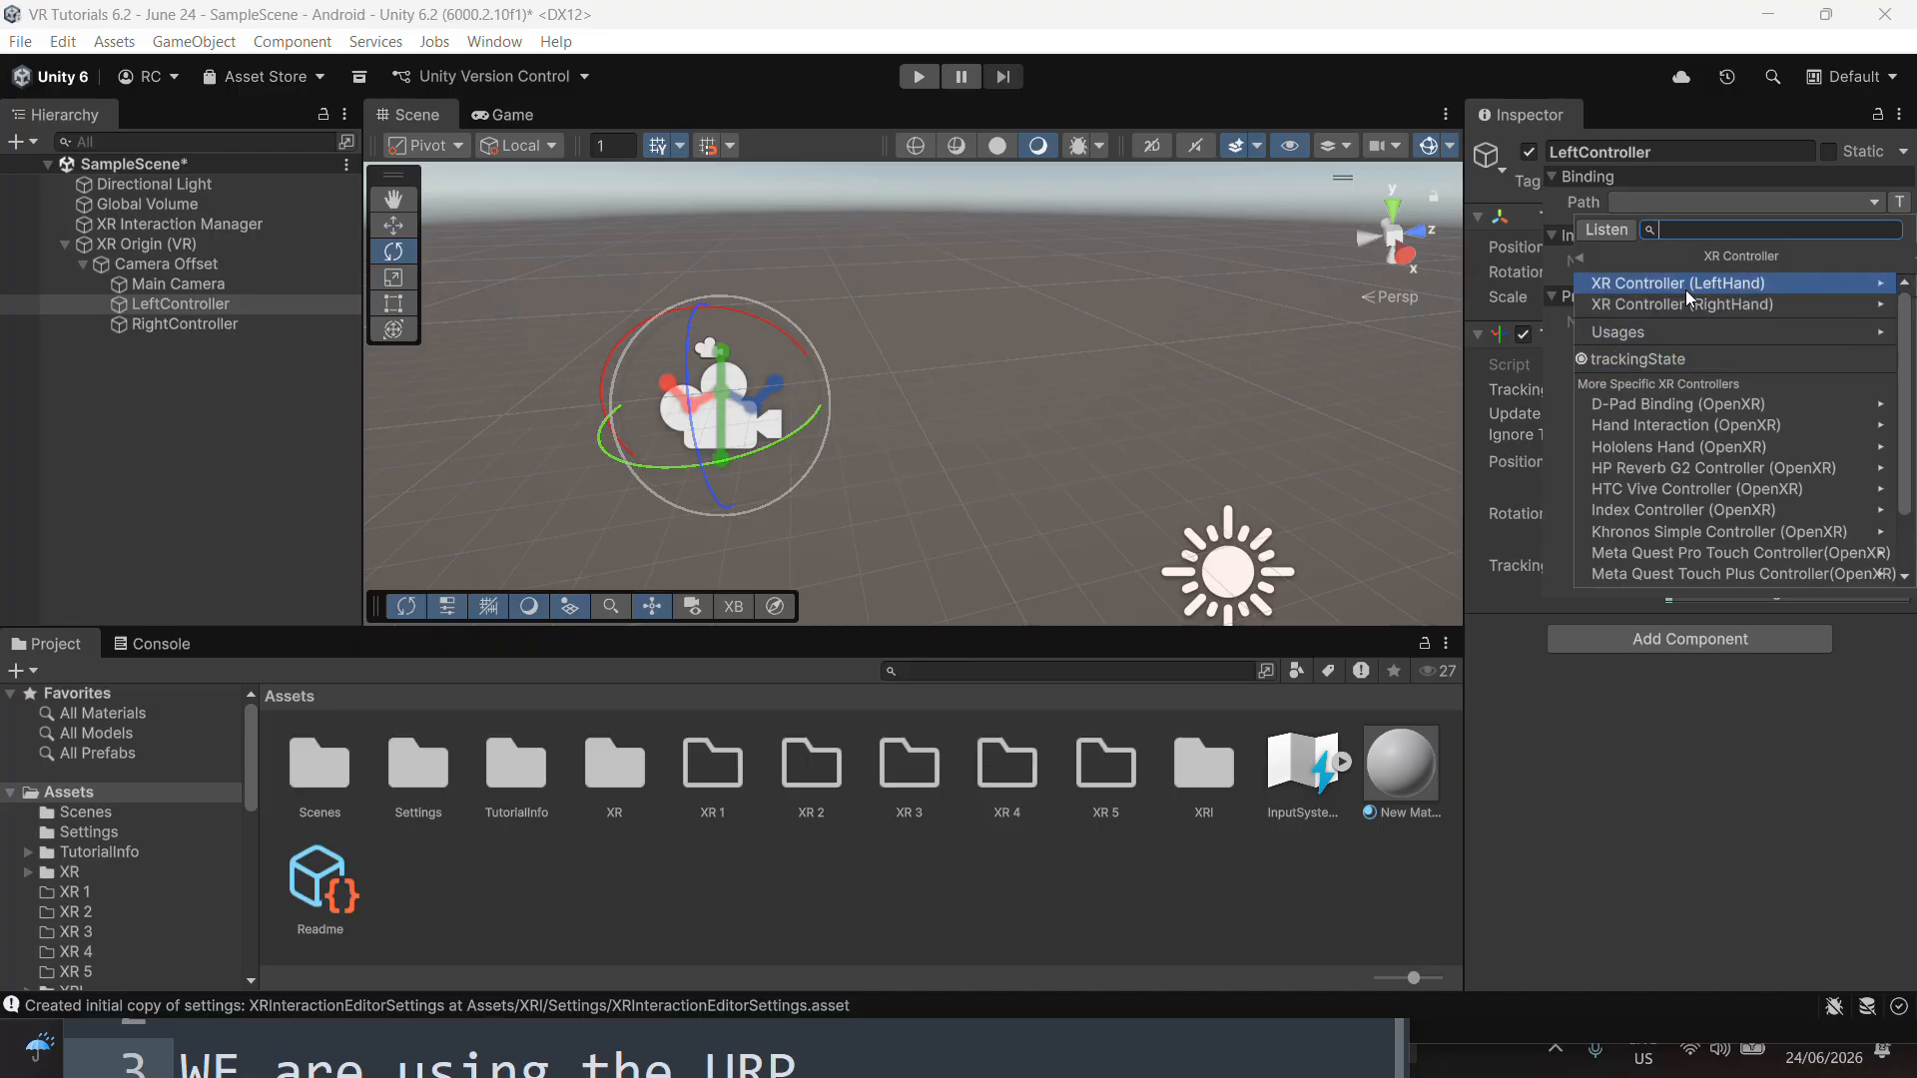
{"action": "left_click", "coordinate": [1686, 340]}
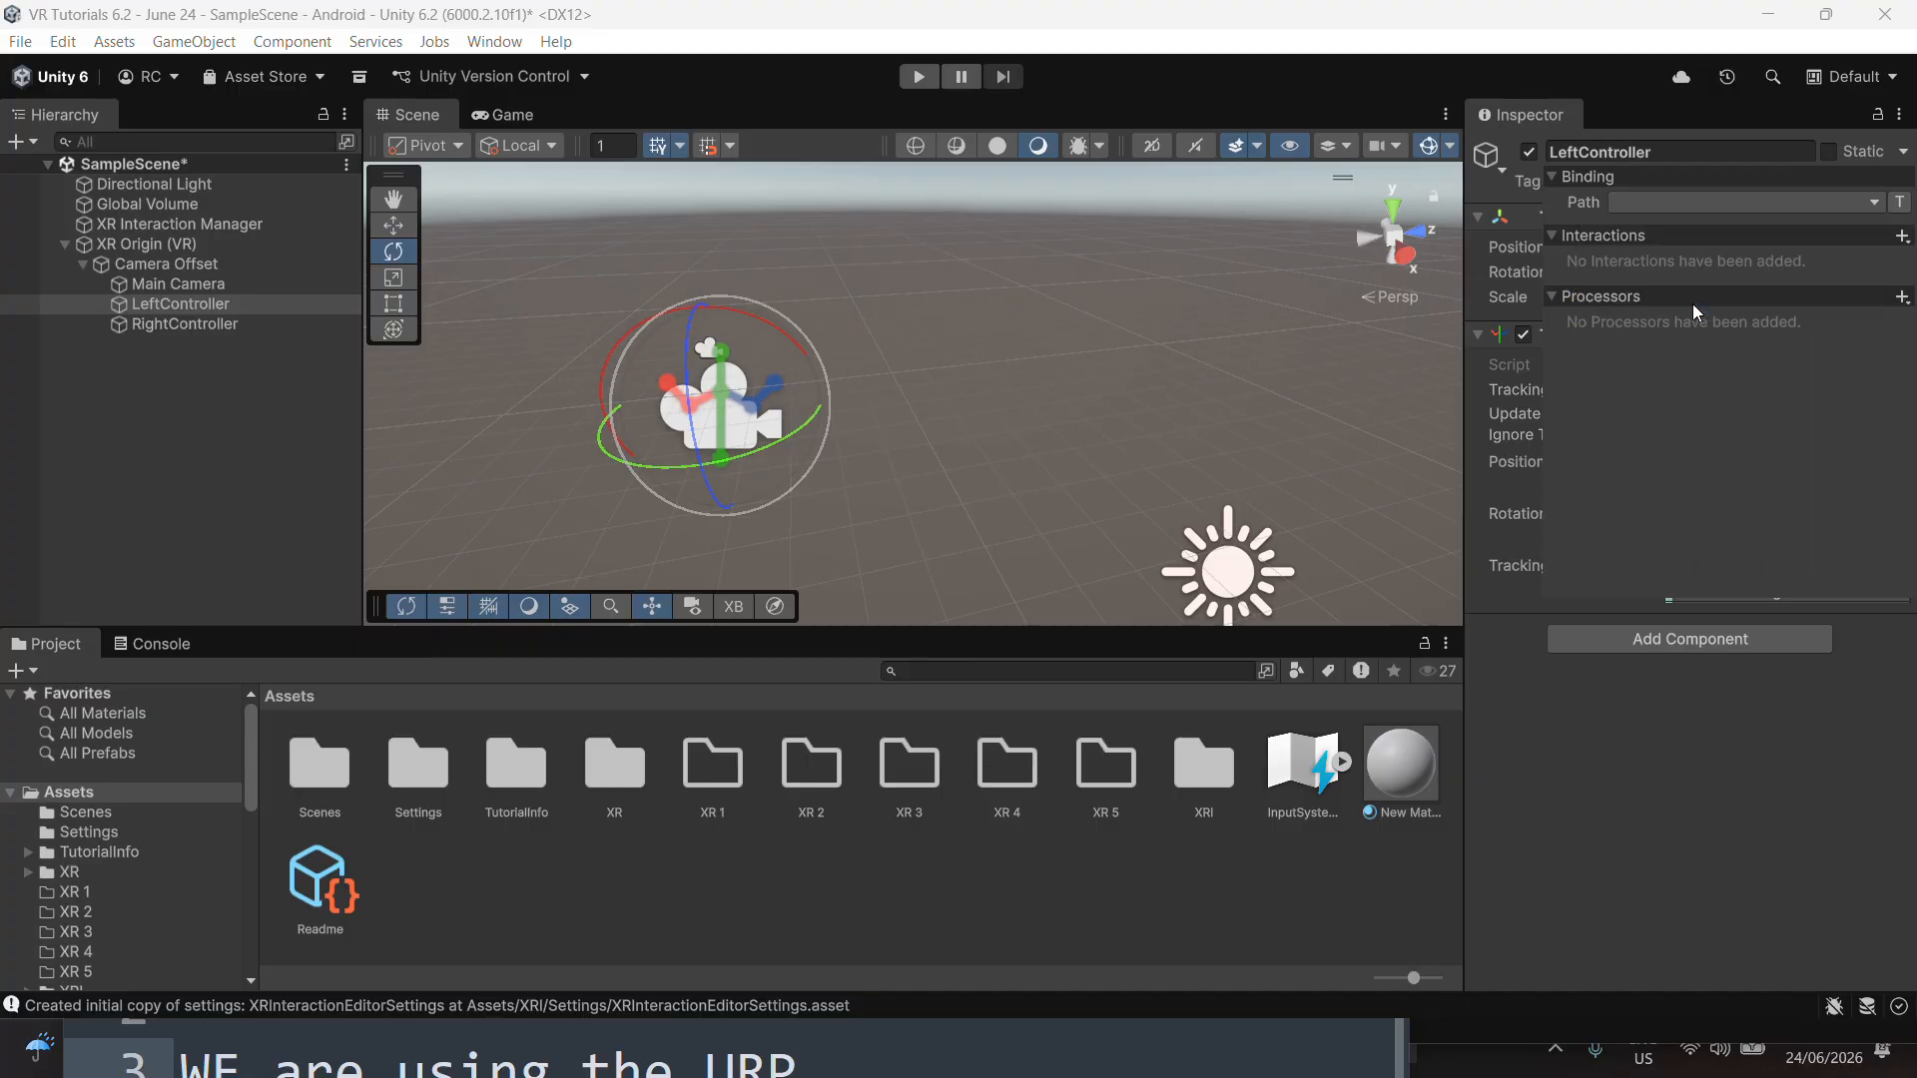
{"action": "left_click", "coordinate": [1611, 741]}
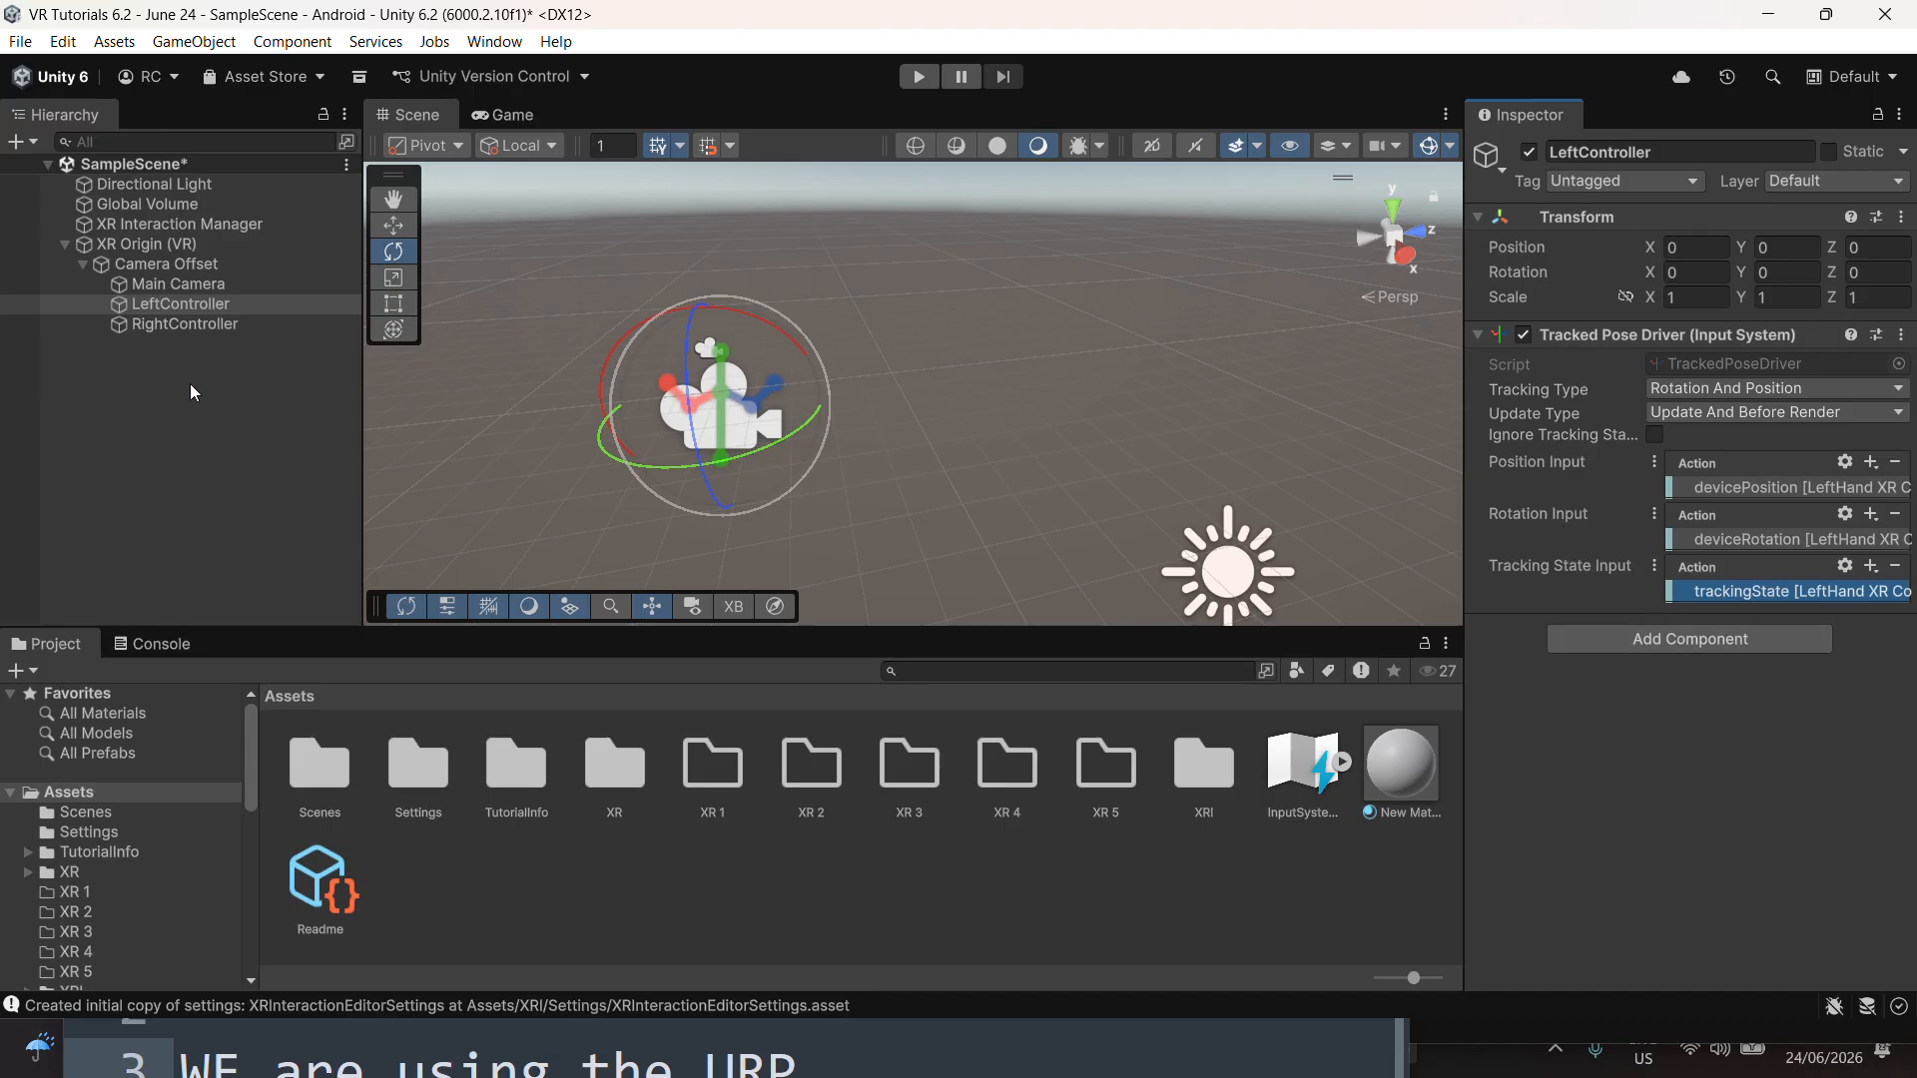
Add a Tracked Pose Driver (Input System) component to RightController
{"action": "left_click", "coordinate": [194, 322]}
{"action": "left_click", "coordinate": [1631, 351]}
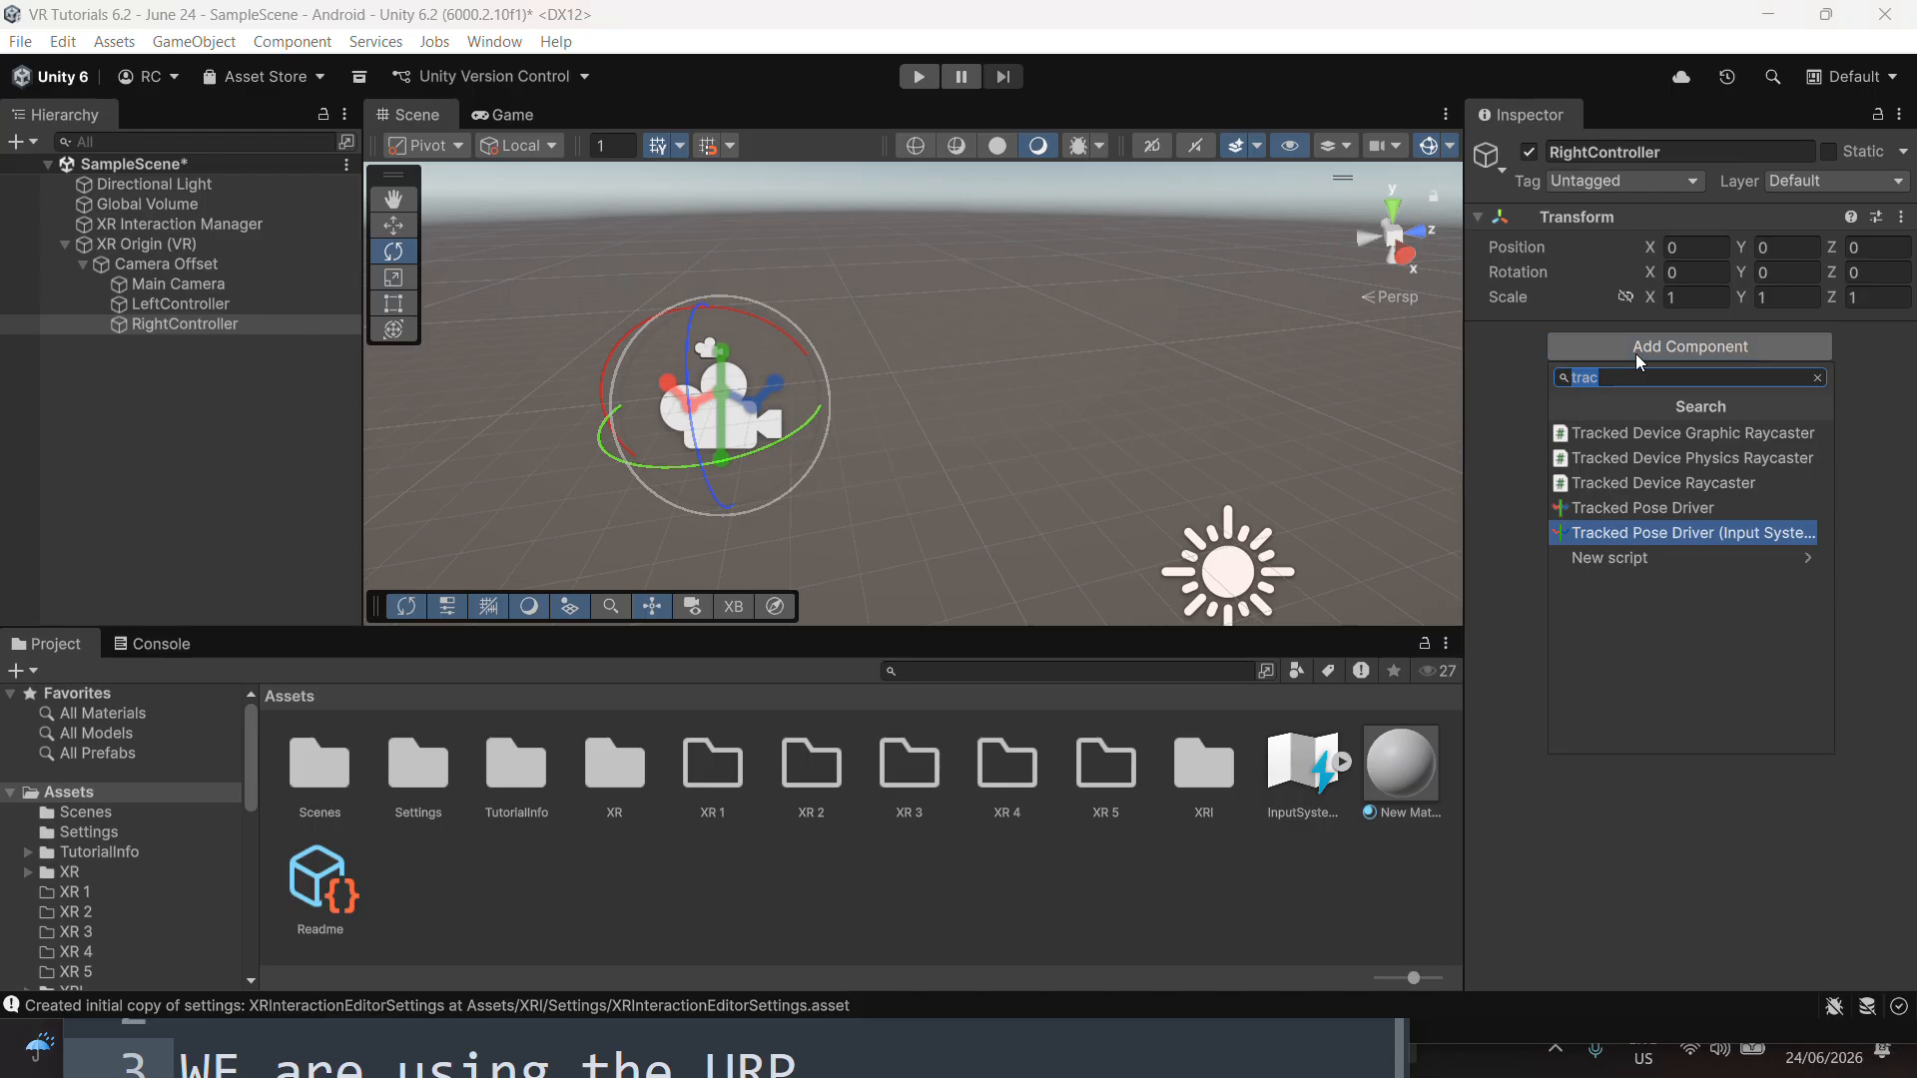
{"action": "type", "text": "tra"}
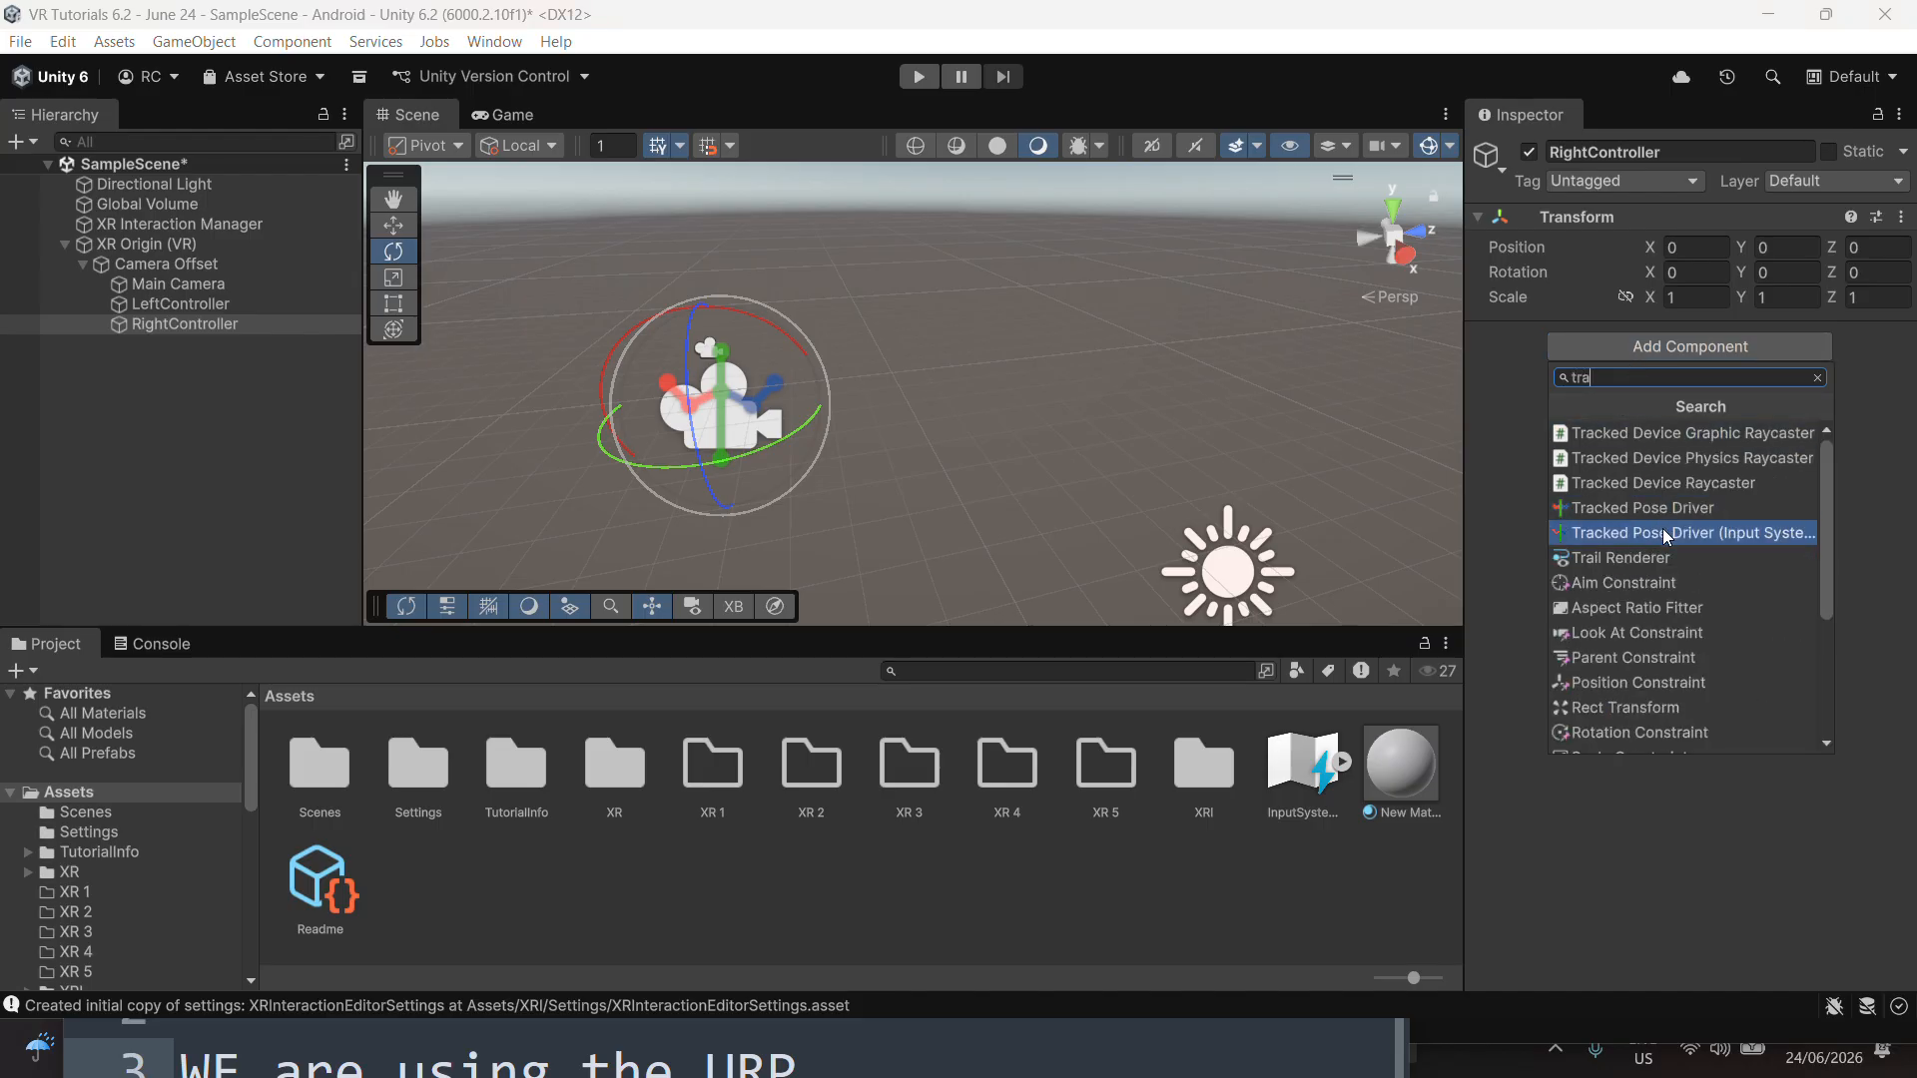
{"action": "left_click", "coordinate": [1662, 532]}
Add a binding to RightController's Position Input and set its path to devicePosition of XR Controller (RightHand)
{"action": "left_click", "coordinate": [1867, 463]}
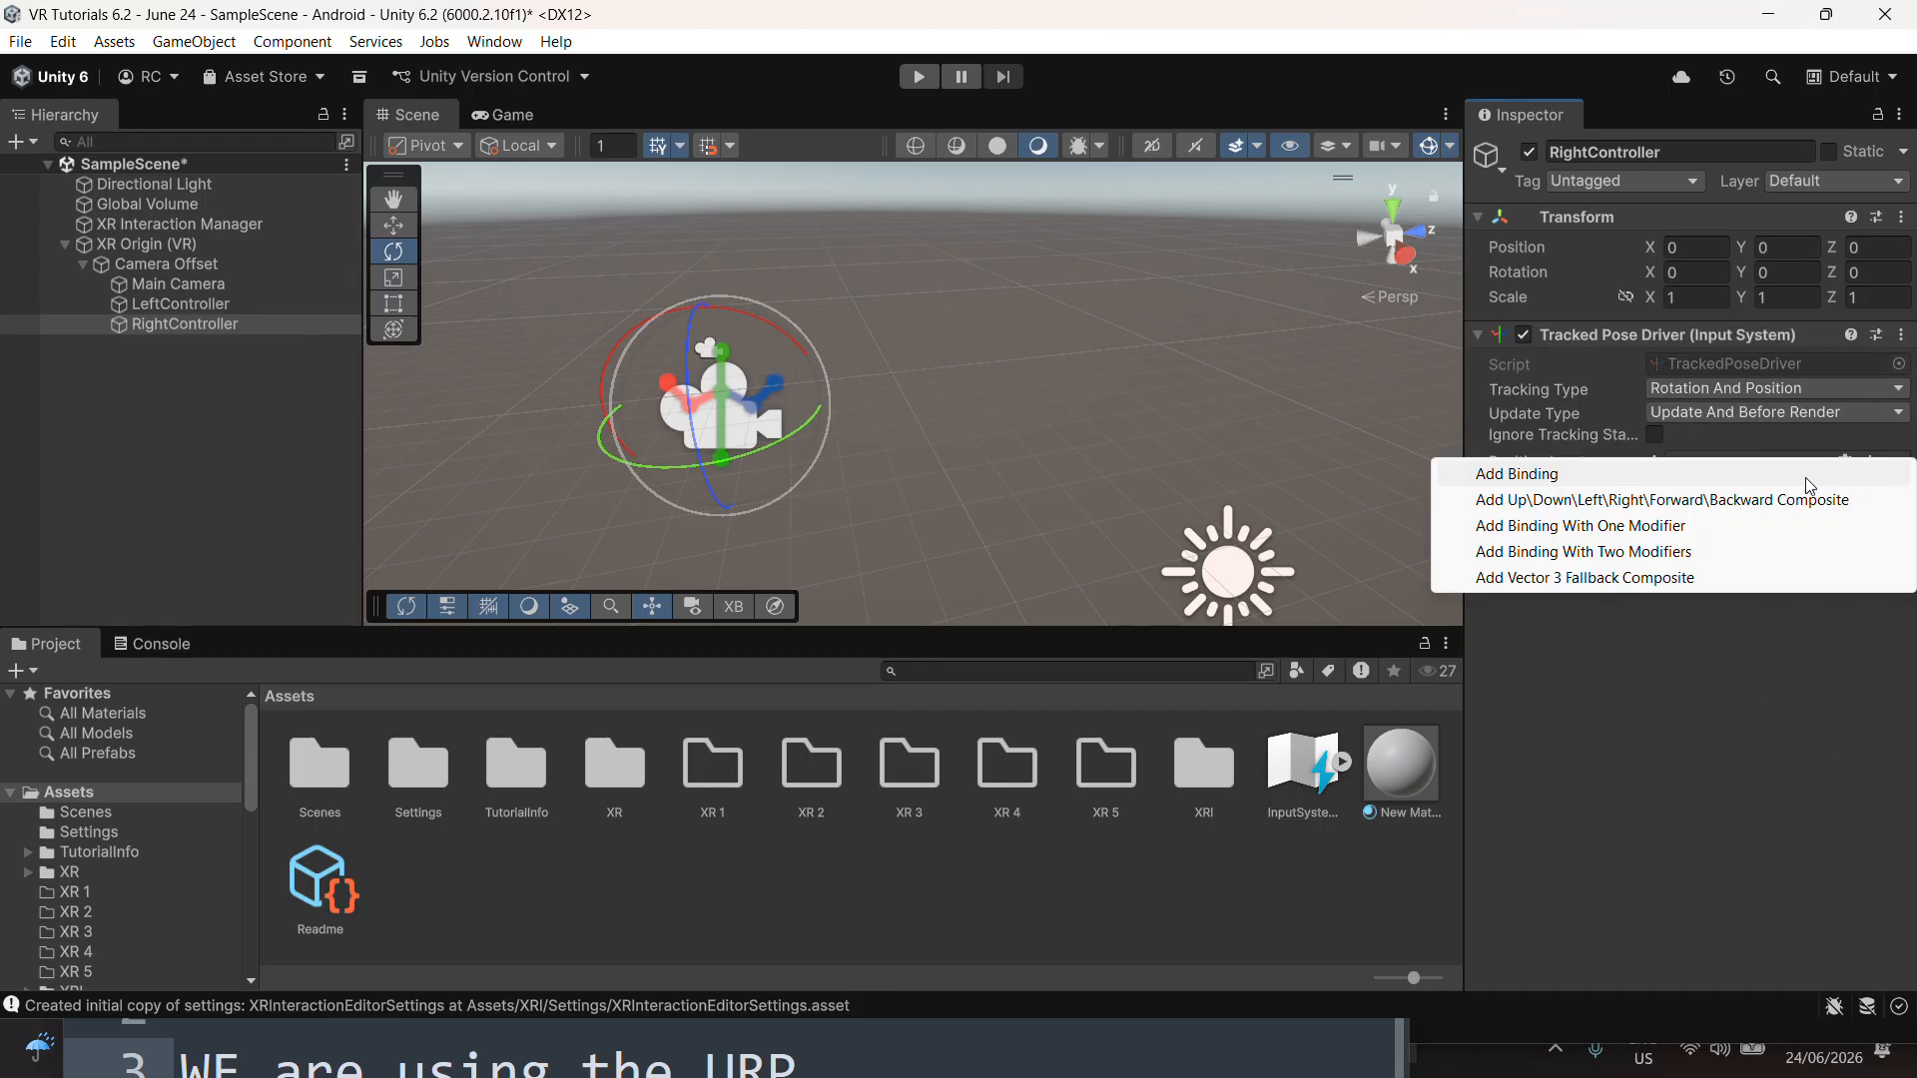
{"action": "left_click", "coordinate": [1809, 477]}
{"action": "left_click", "coordinate": [1751, 484]}
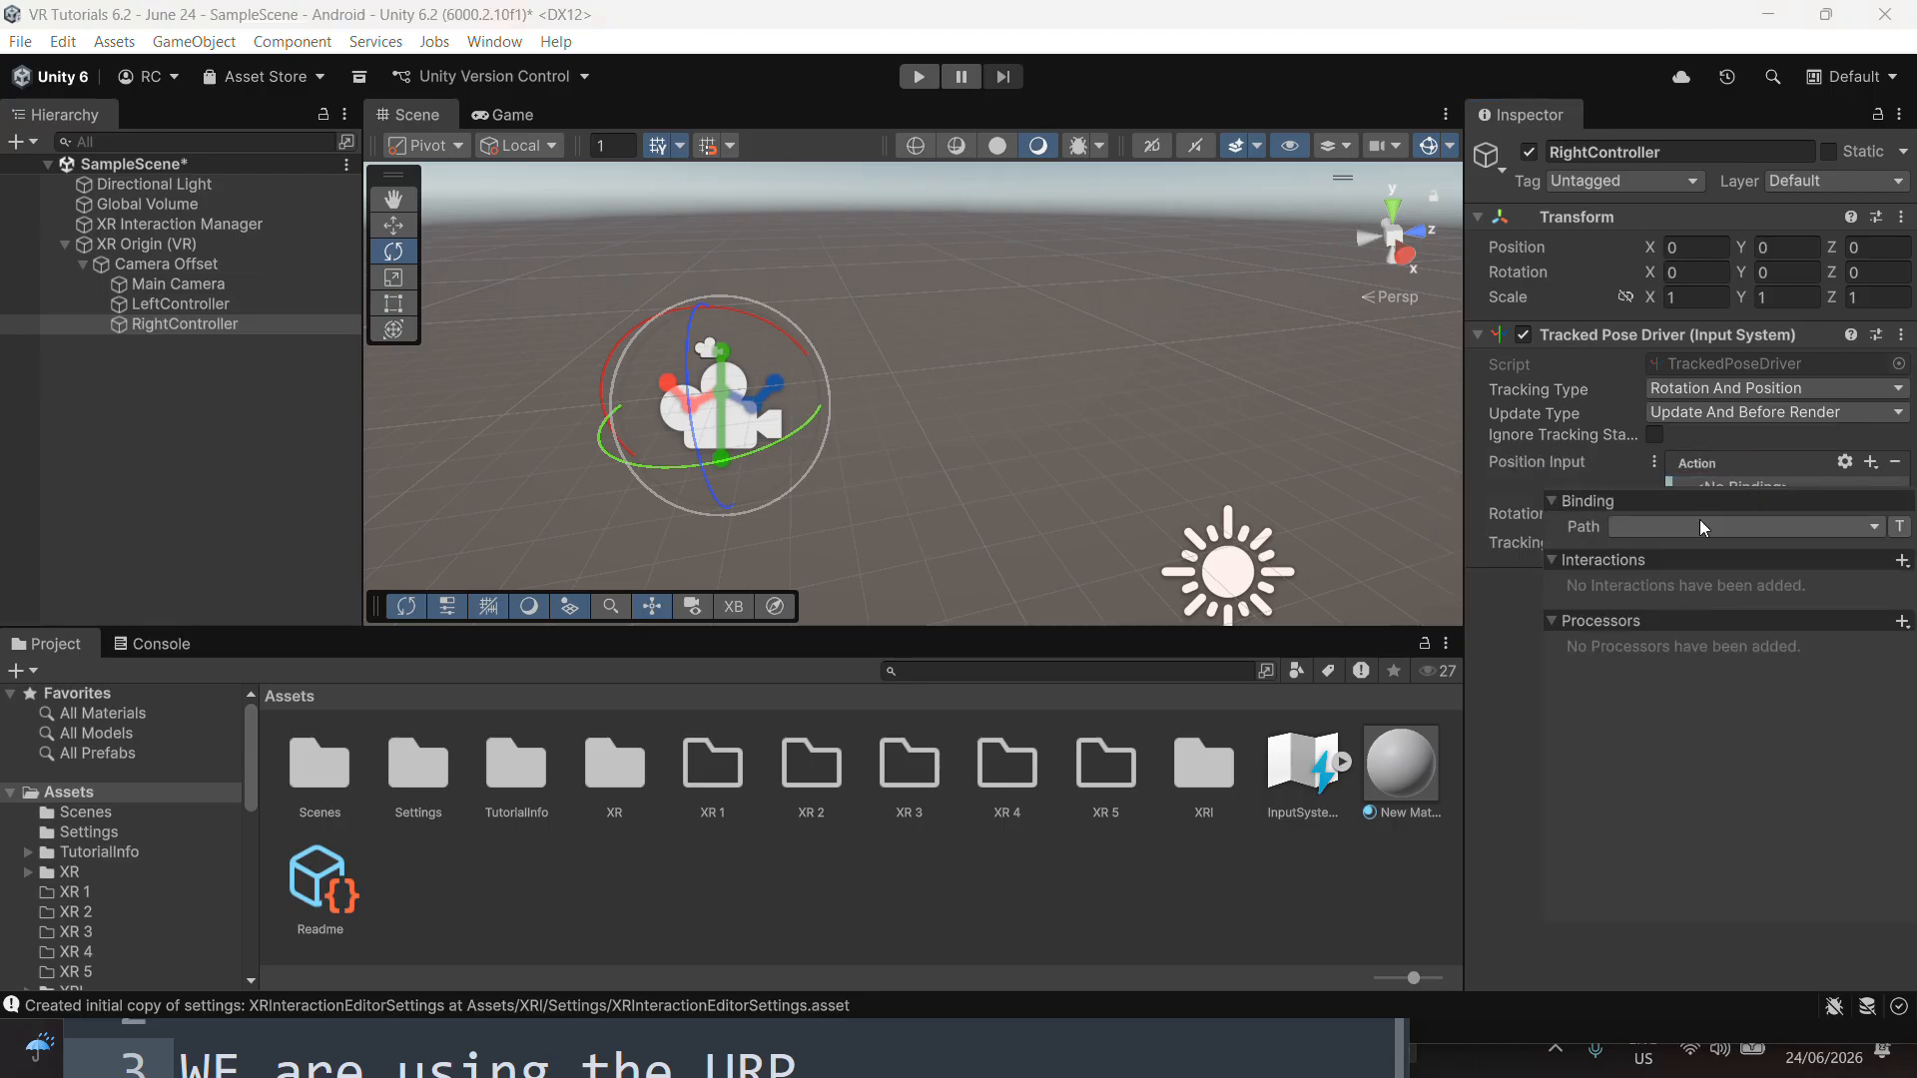
{"action": "left_click", "coordinate": [1703, 527]}
{"action": "left_click", "coordinate": [1652, 683]}
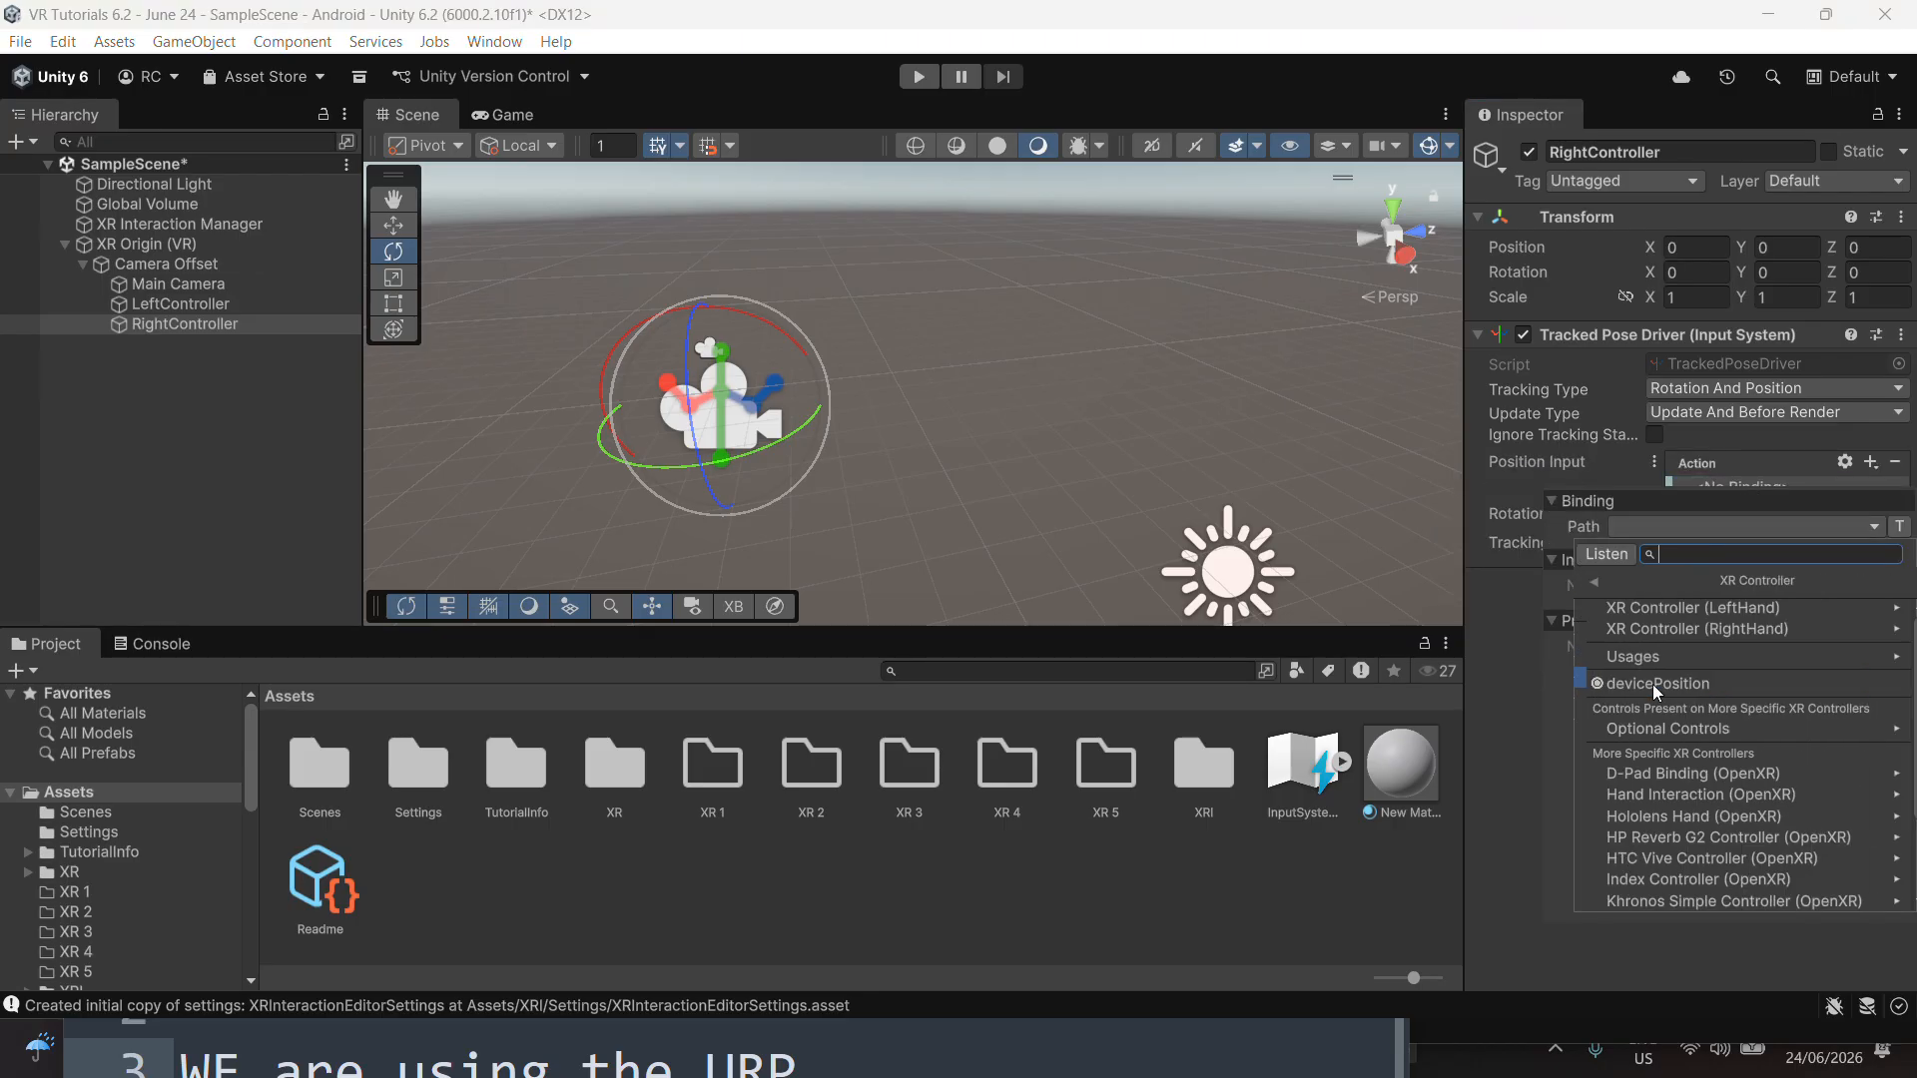
{"action": "left_click", "coordinate": [1680, 624]}
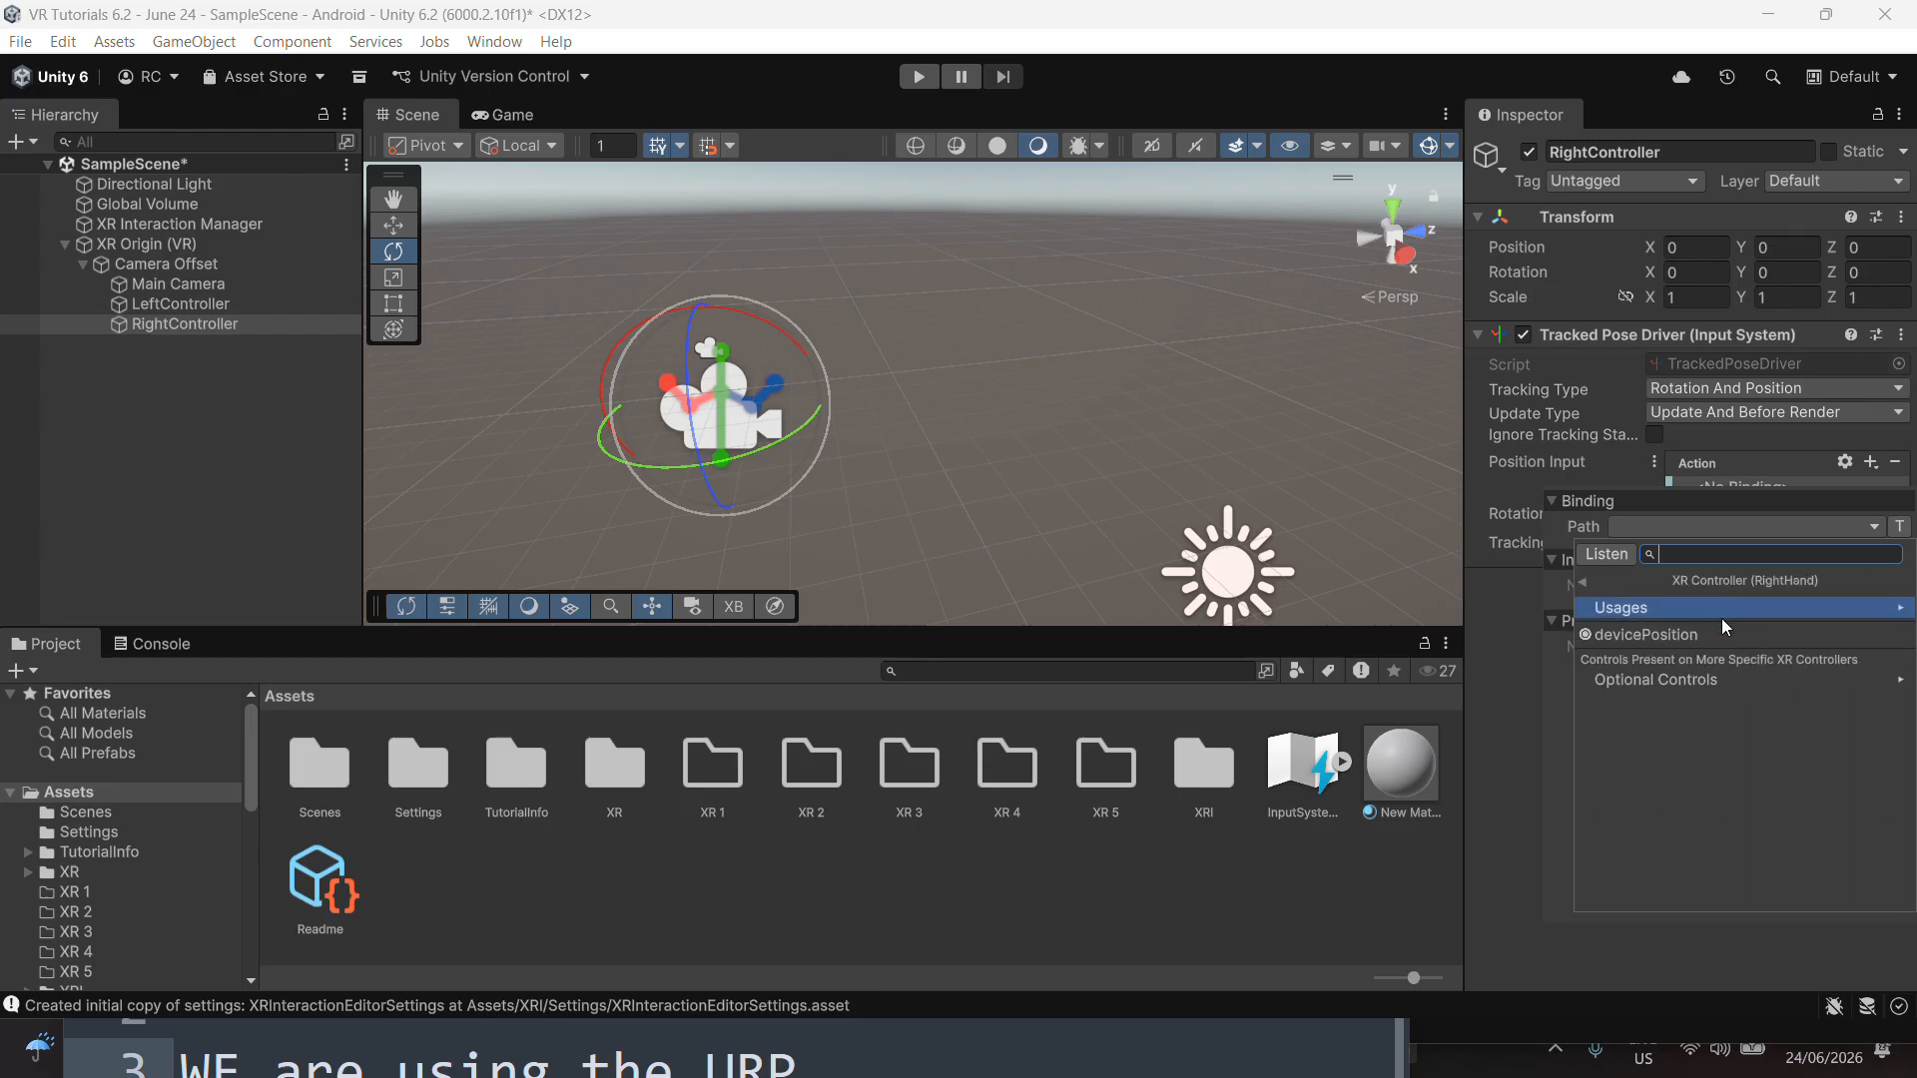
{"action": "left_click", "coordinate": [1717, 639]}
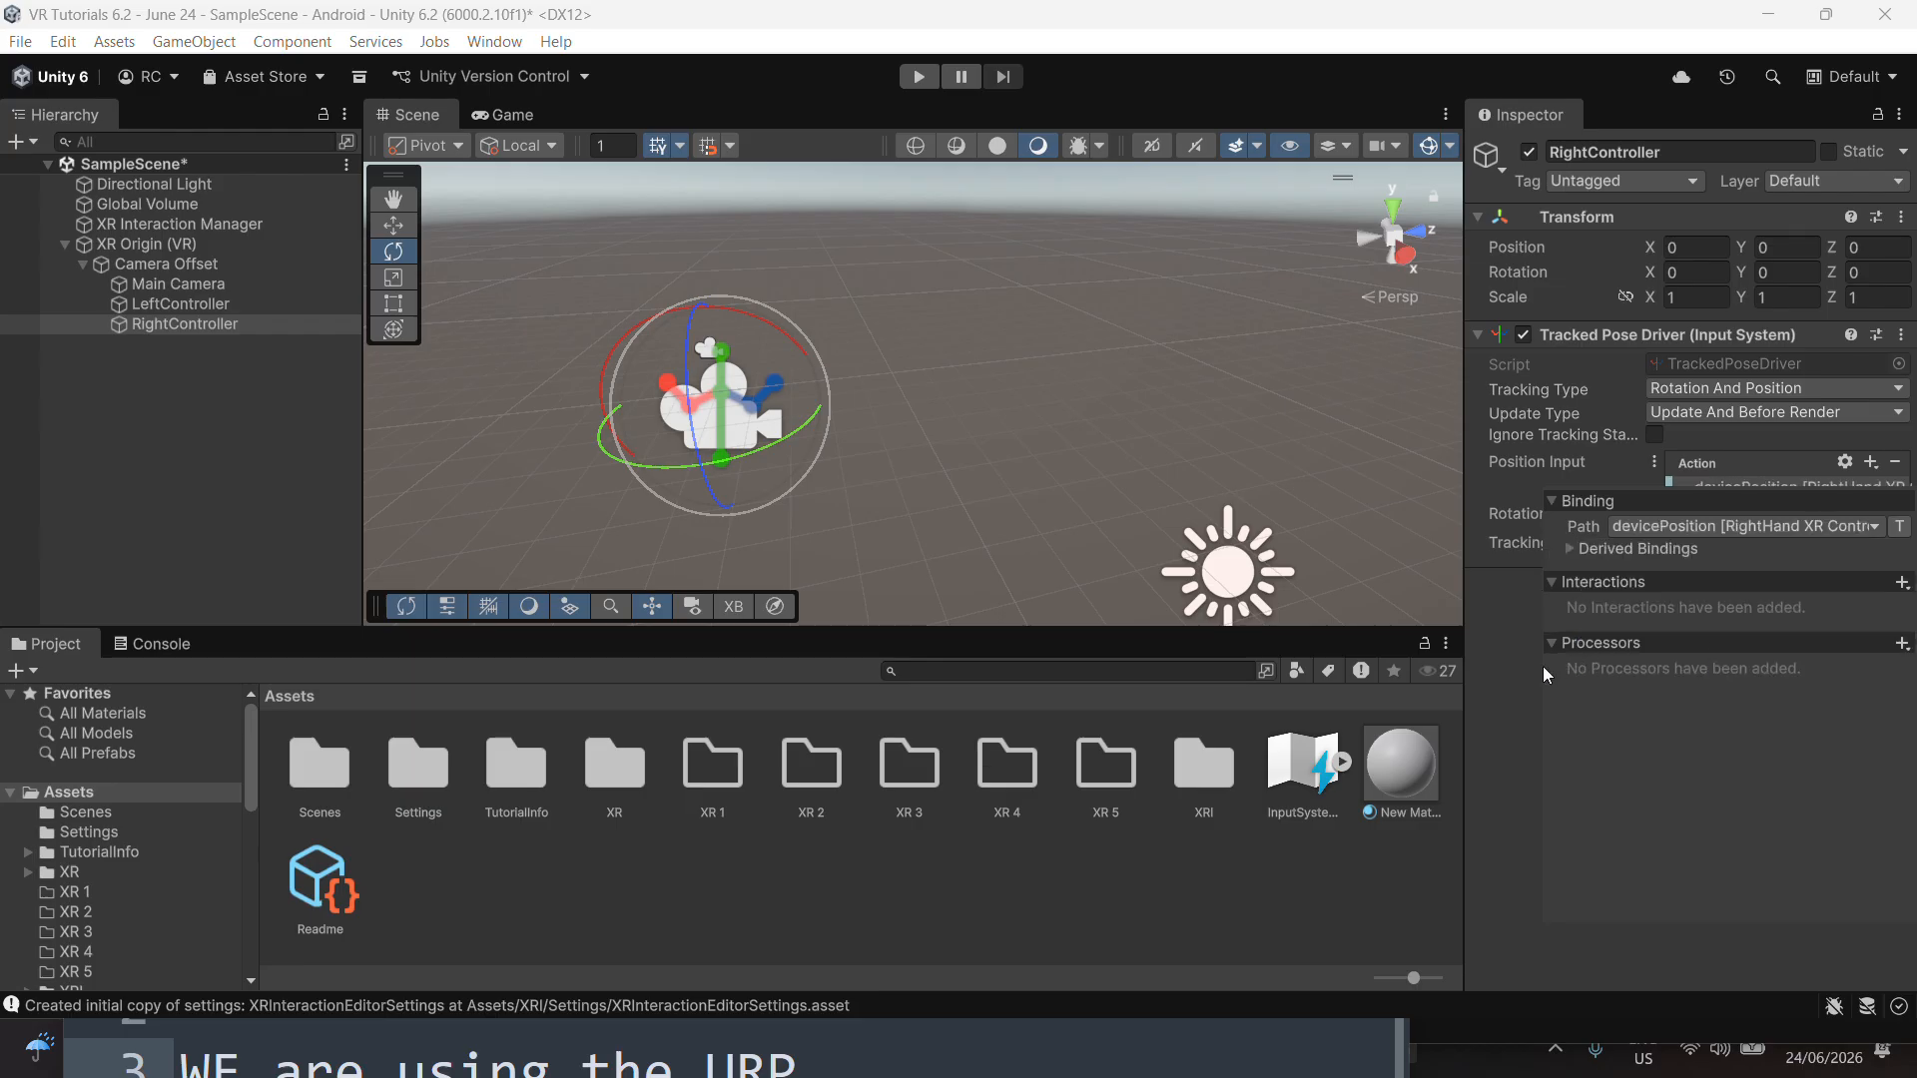
{"action": "left_click", "coordinate": [1493, 673]}
Add a binding to RightController's Rotation Input and set its path to deviceRotation of XR Controller (RightHand)
{"action": "left_click", "coordinate": [1871, 514]}
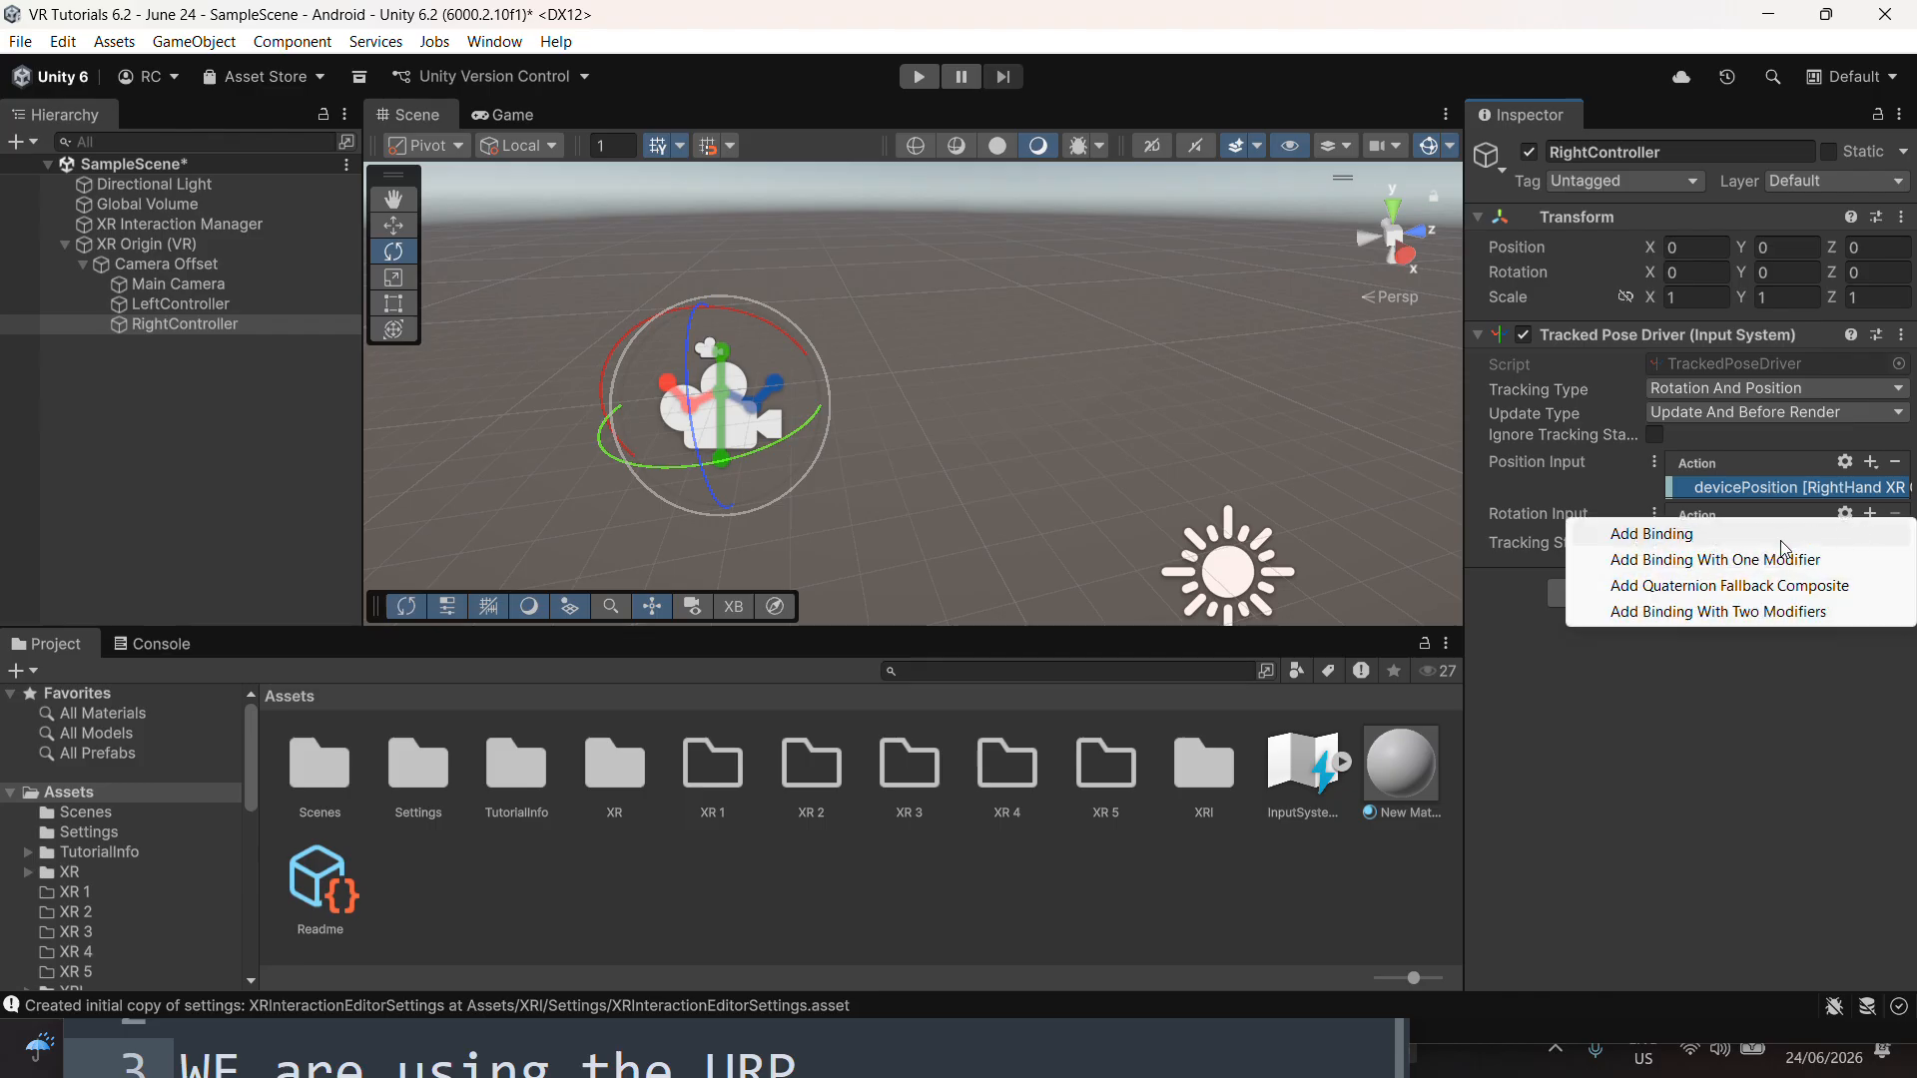
{"action": "left_click", "coordinate": [1776, 536]}
{"action": "left_click", "coordinate": [1757, 545]}
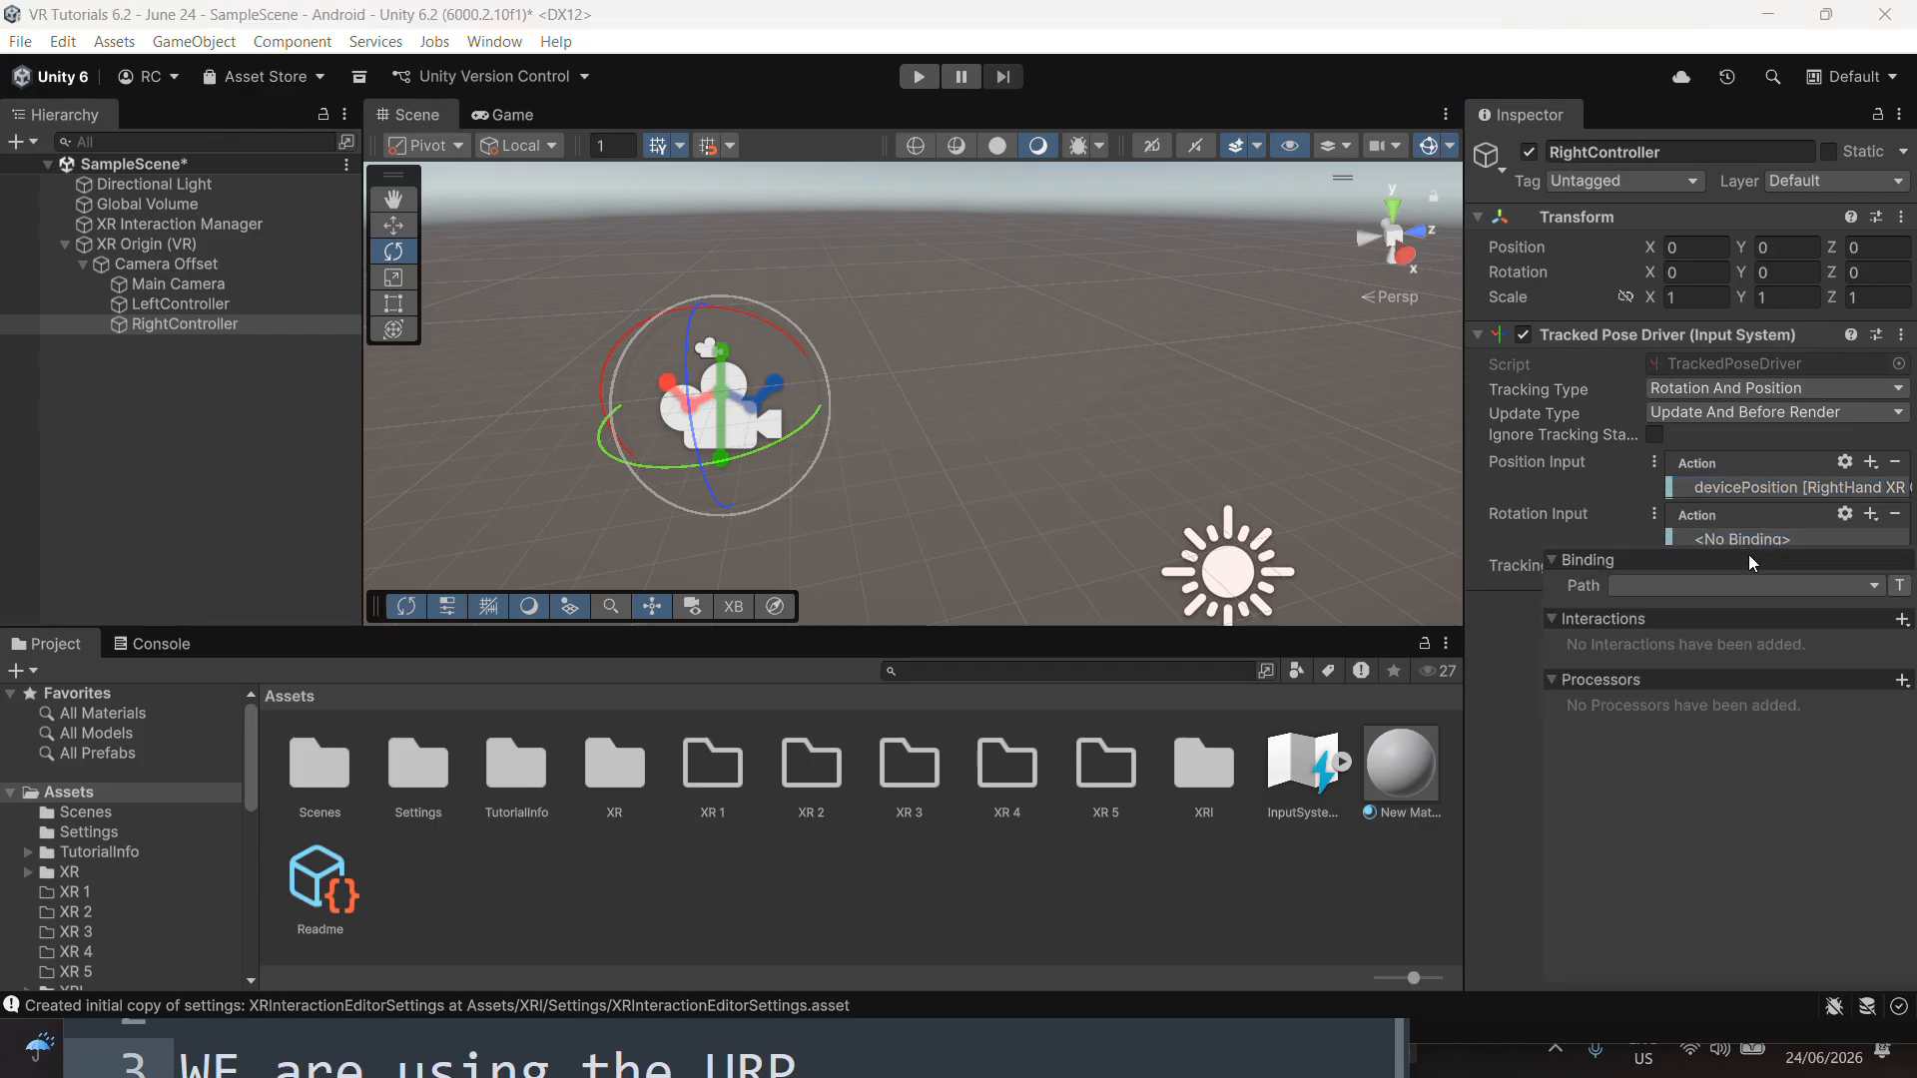
{"action": "left_click", "coordinate": [1746, 585]}
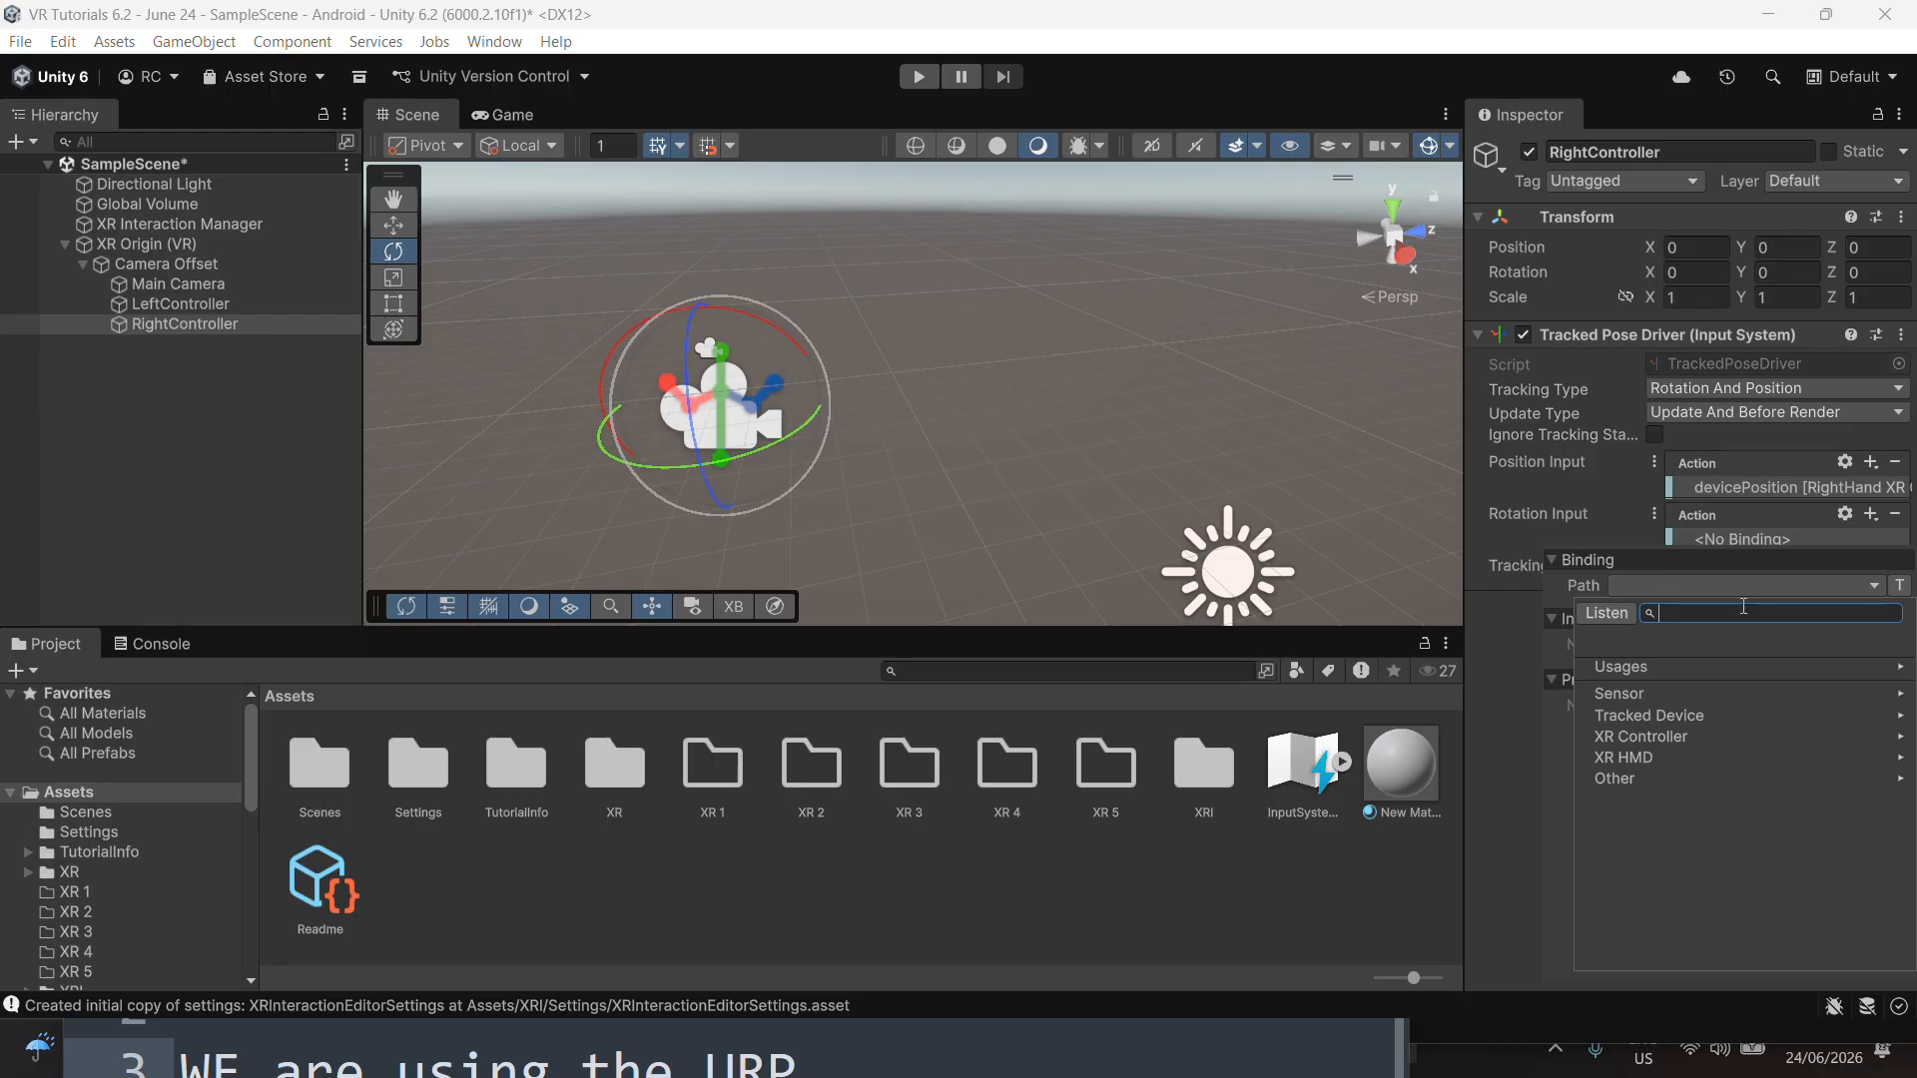
{"action": "left_click", "coordinate": [1718, 738]}
{"action": "left_click", "coordinate": [1716, 690]}
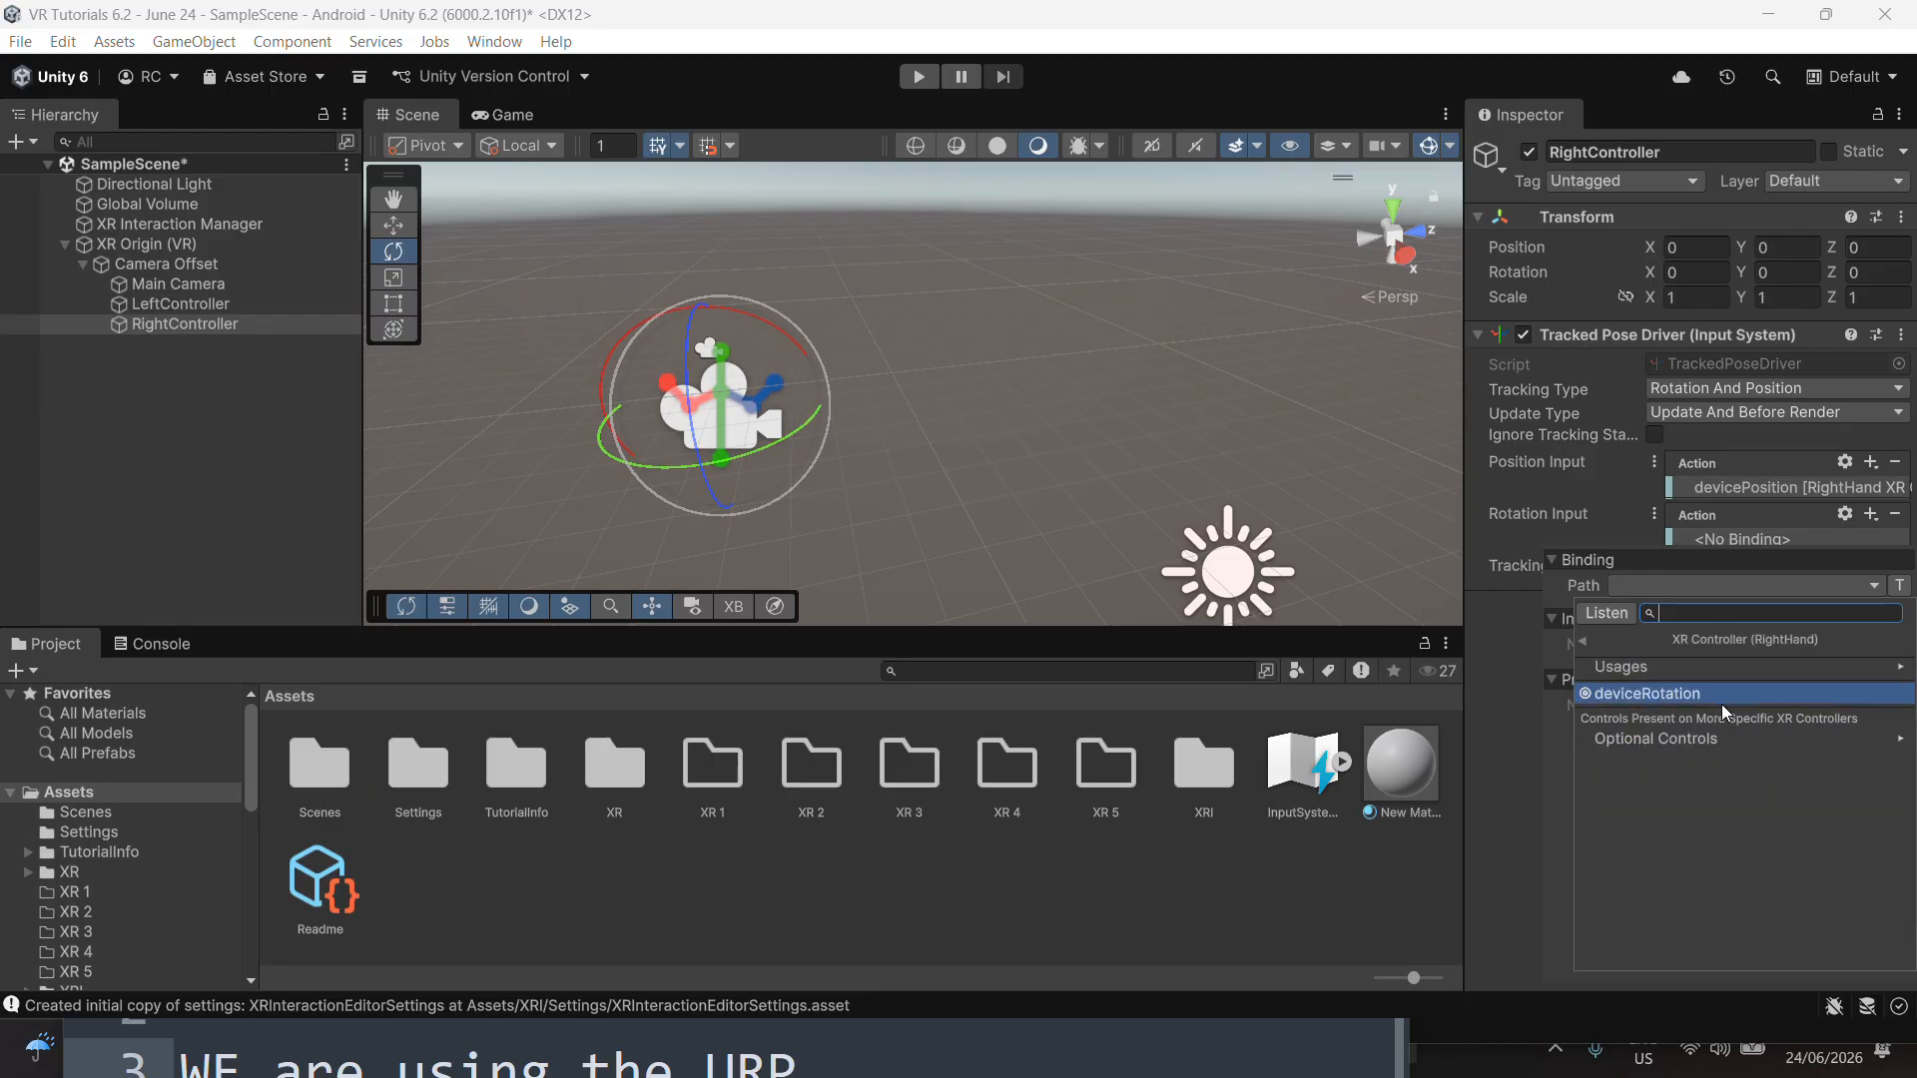
{"action": "left_click", "coordinate": [1723, 698]}
{"action": "left_click", "coordinate": [1497, 757]}
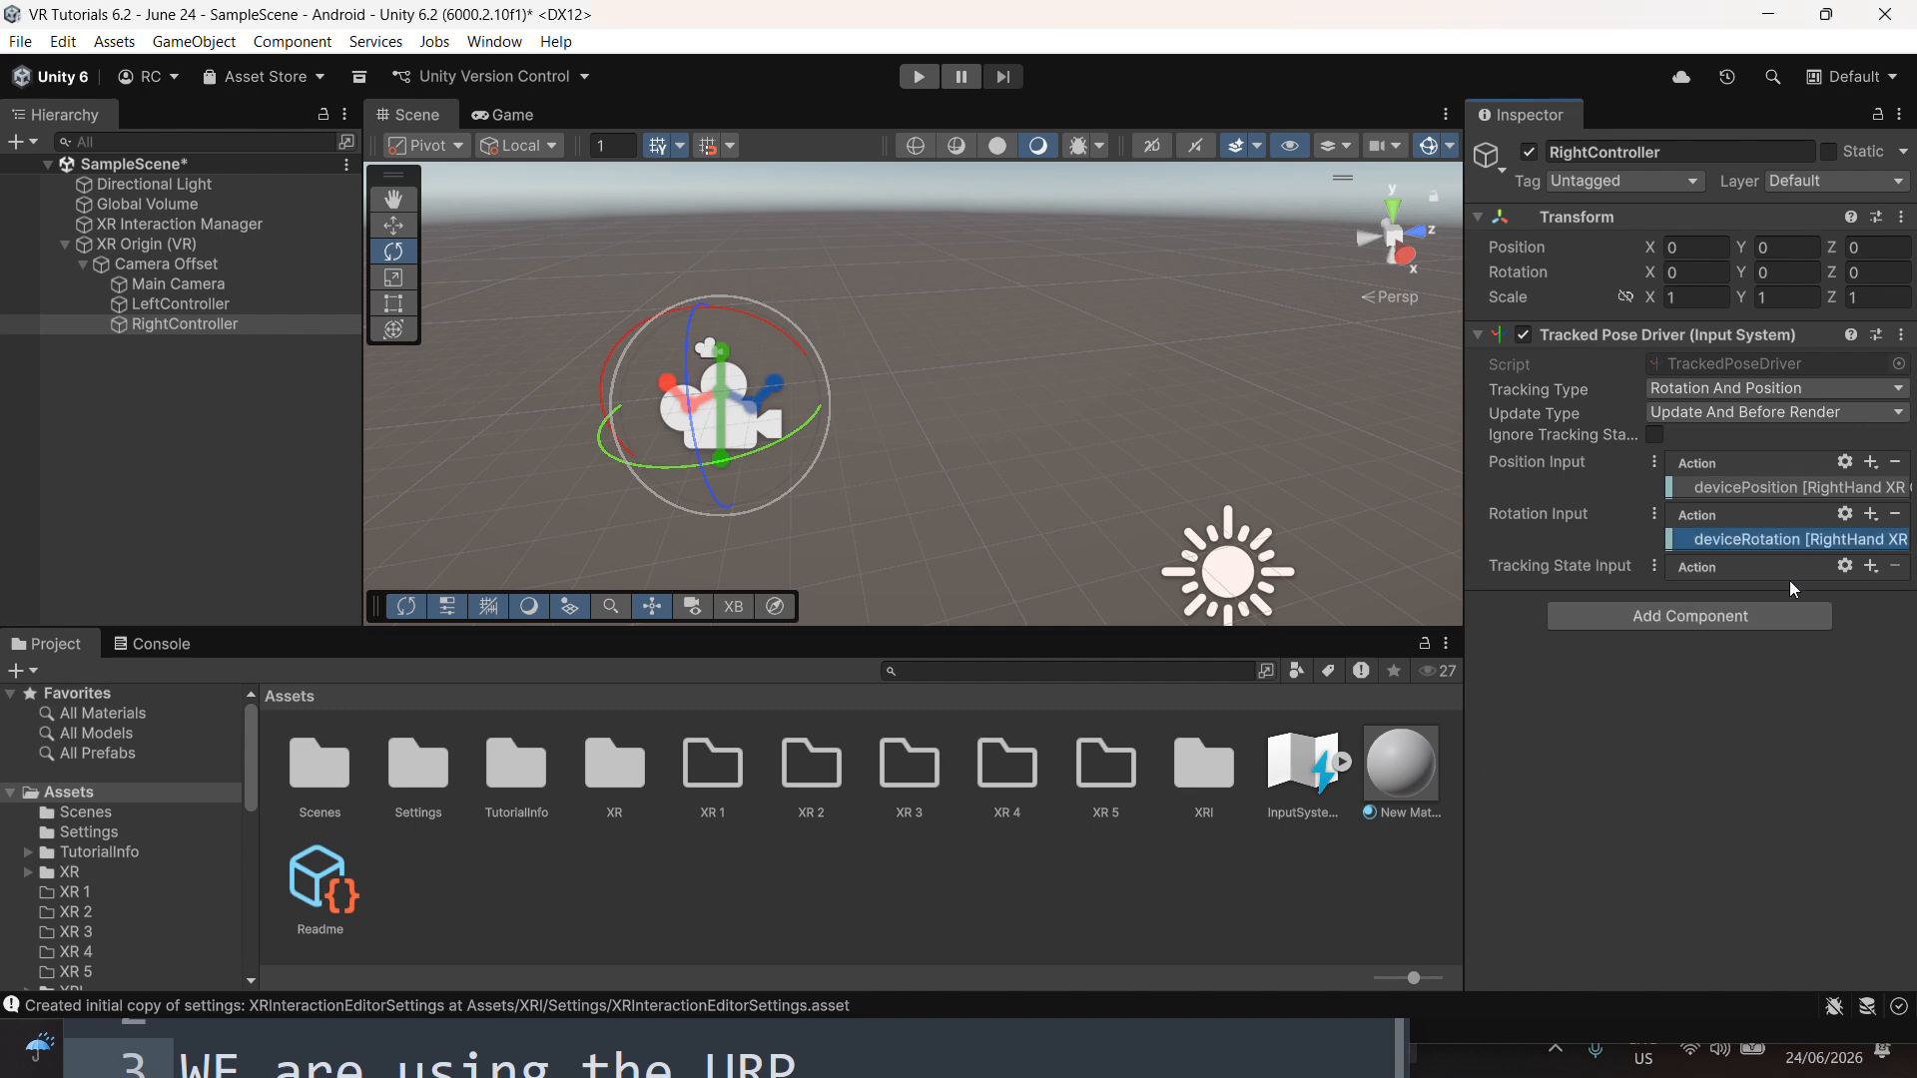
Add a binding to RightController's Tracking State Input and set its path to trackingState of XR Controller (RightHand)
{"action": "left_click", "coordinate": [1871, 566]}
{"action": "left_click", "coordinate": [1782, 574]}
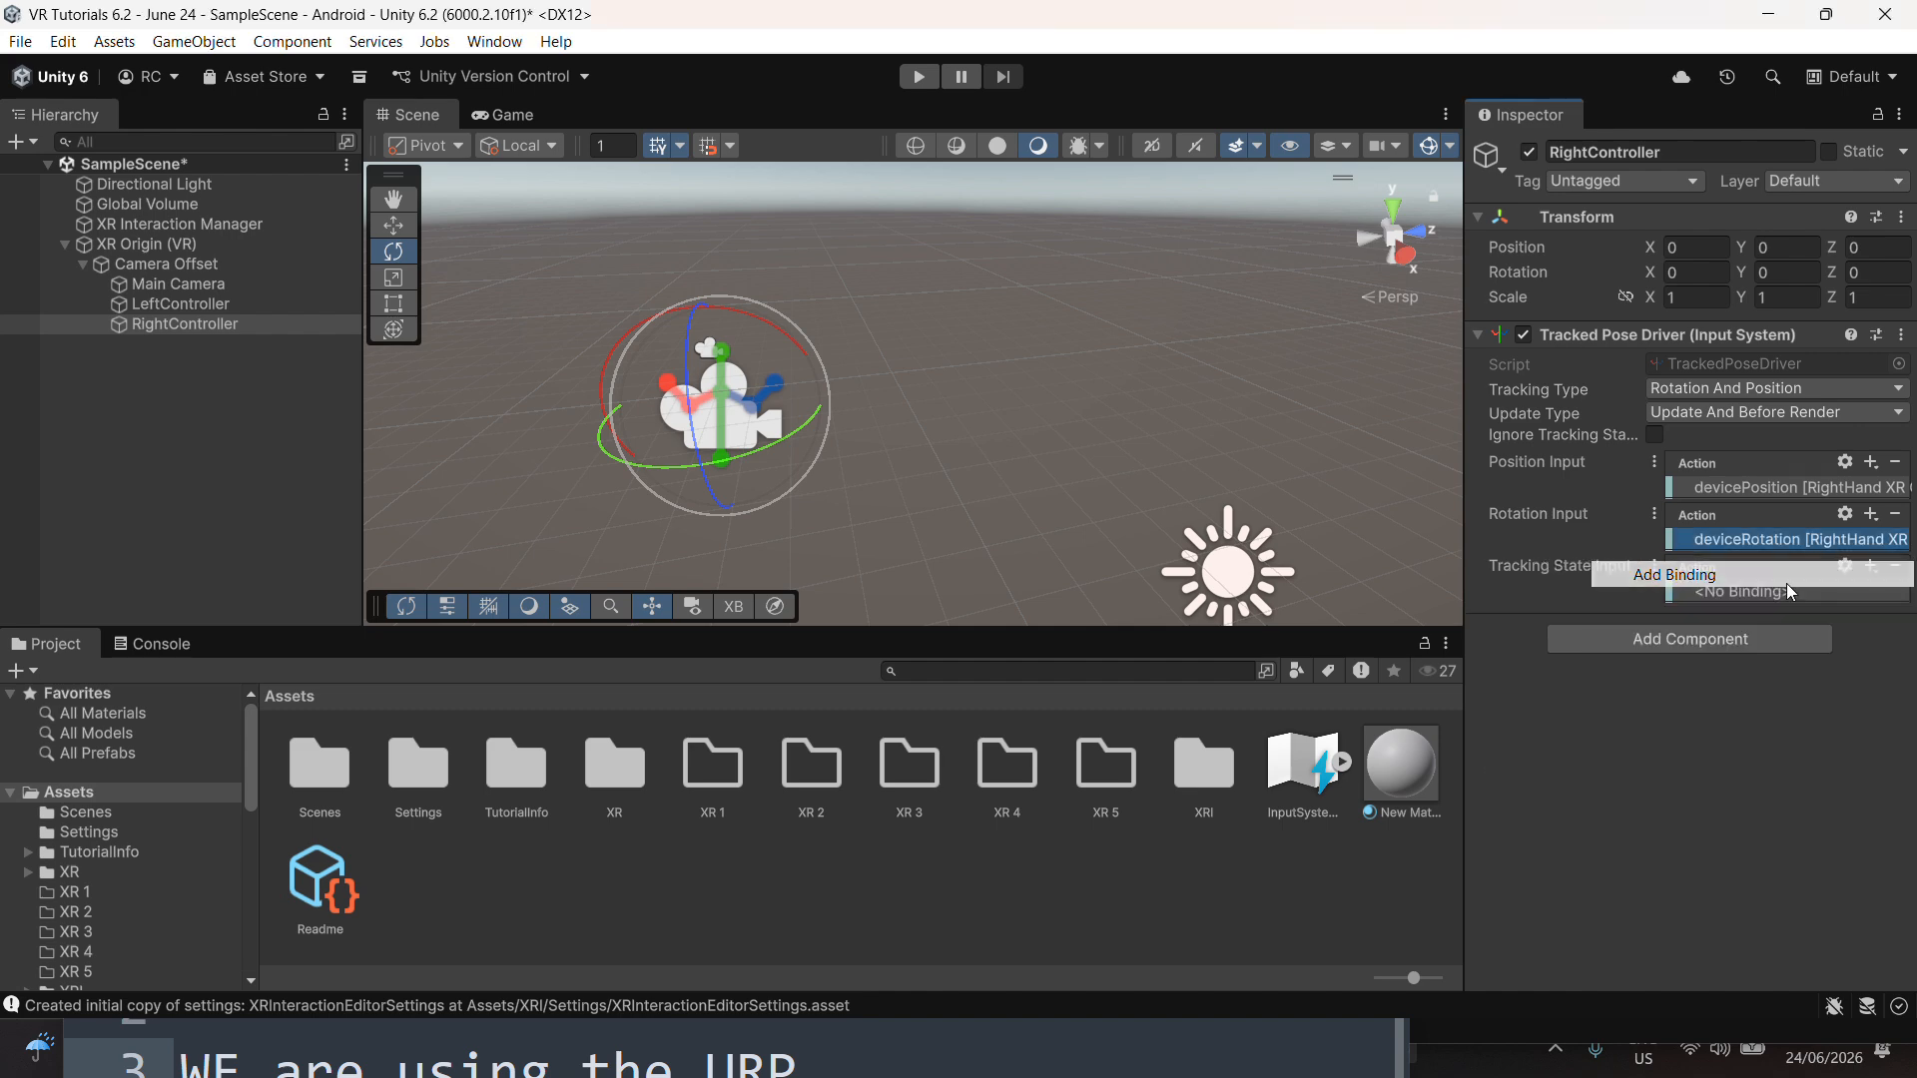
{"action": "double_click", "coordinate": [1753, 594]}
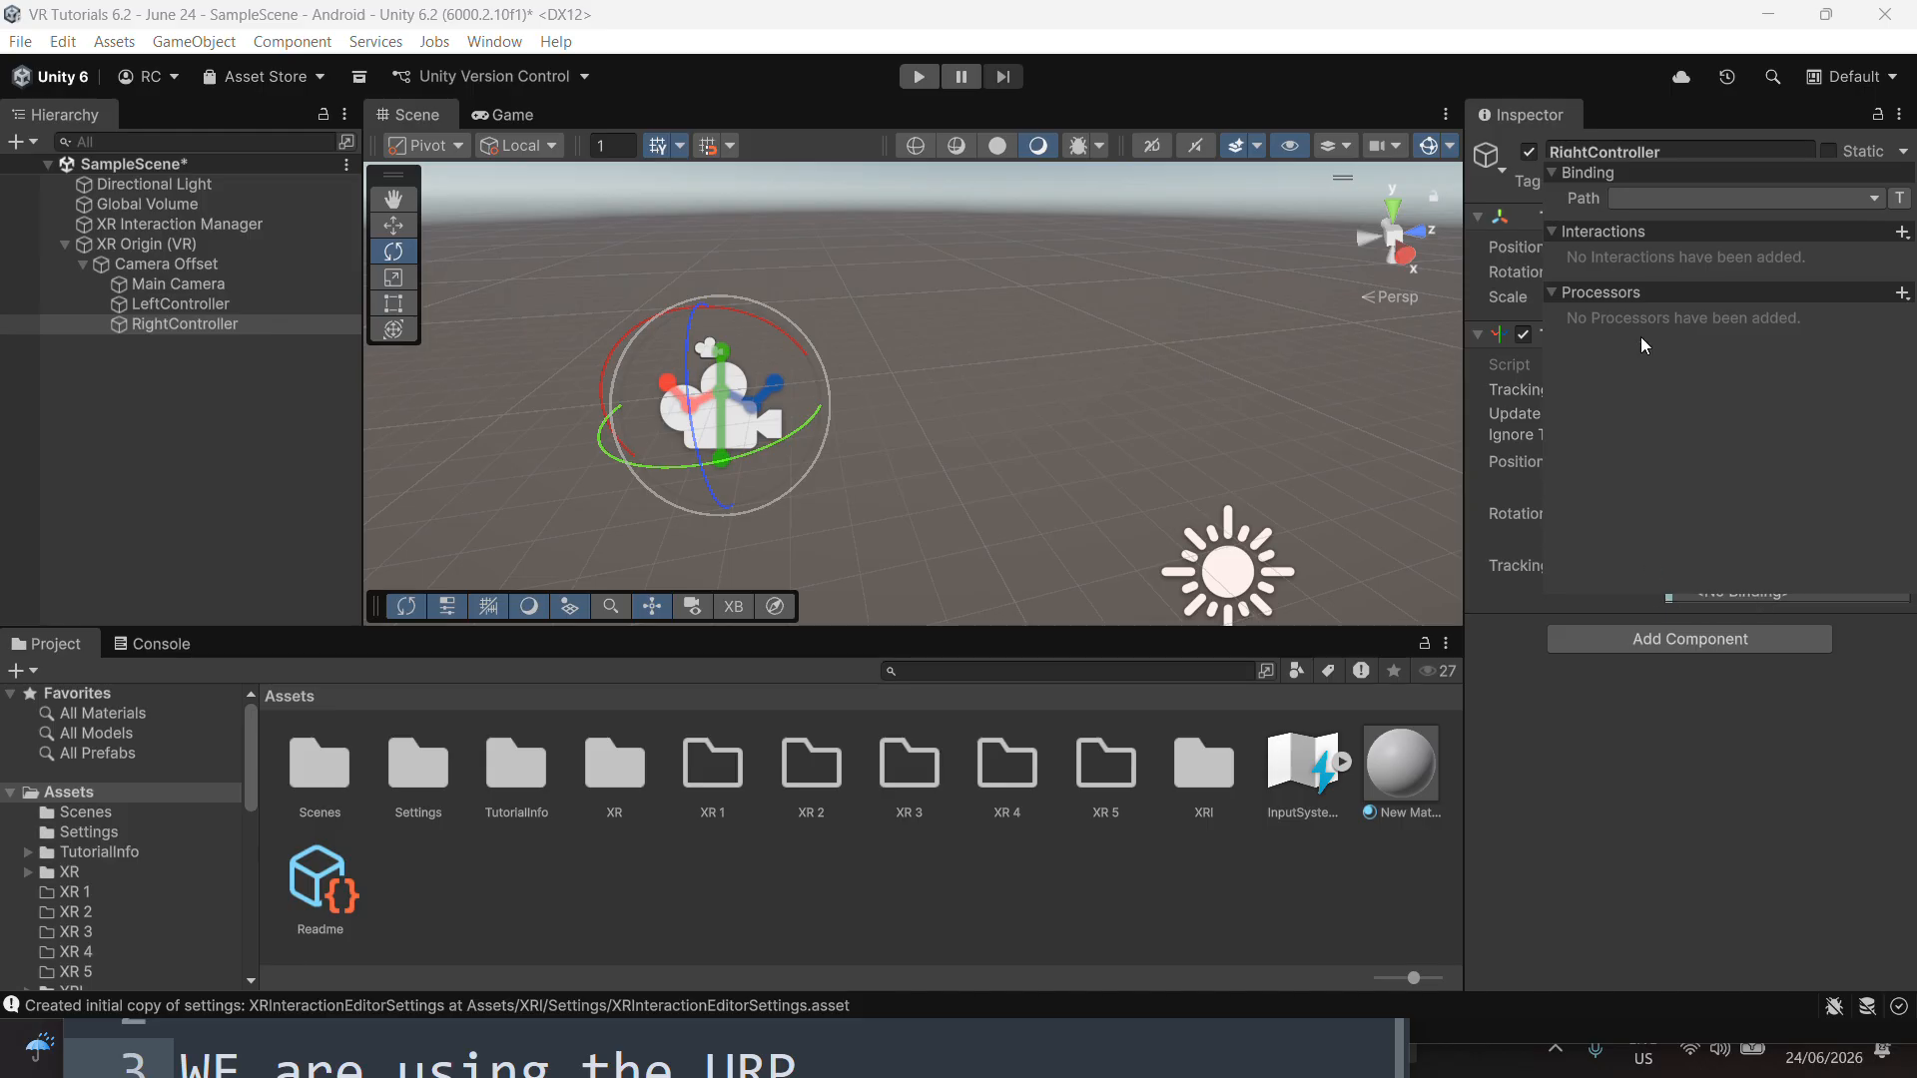
{"action": "left_click", "coordinate": [1685, 196]}
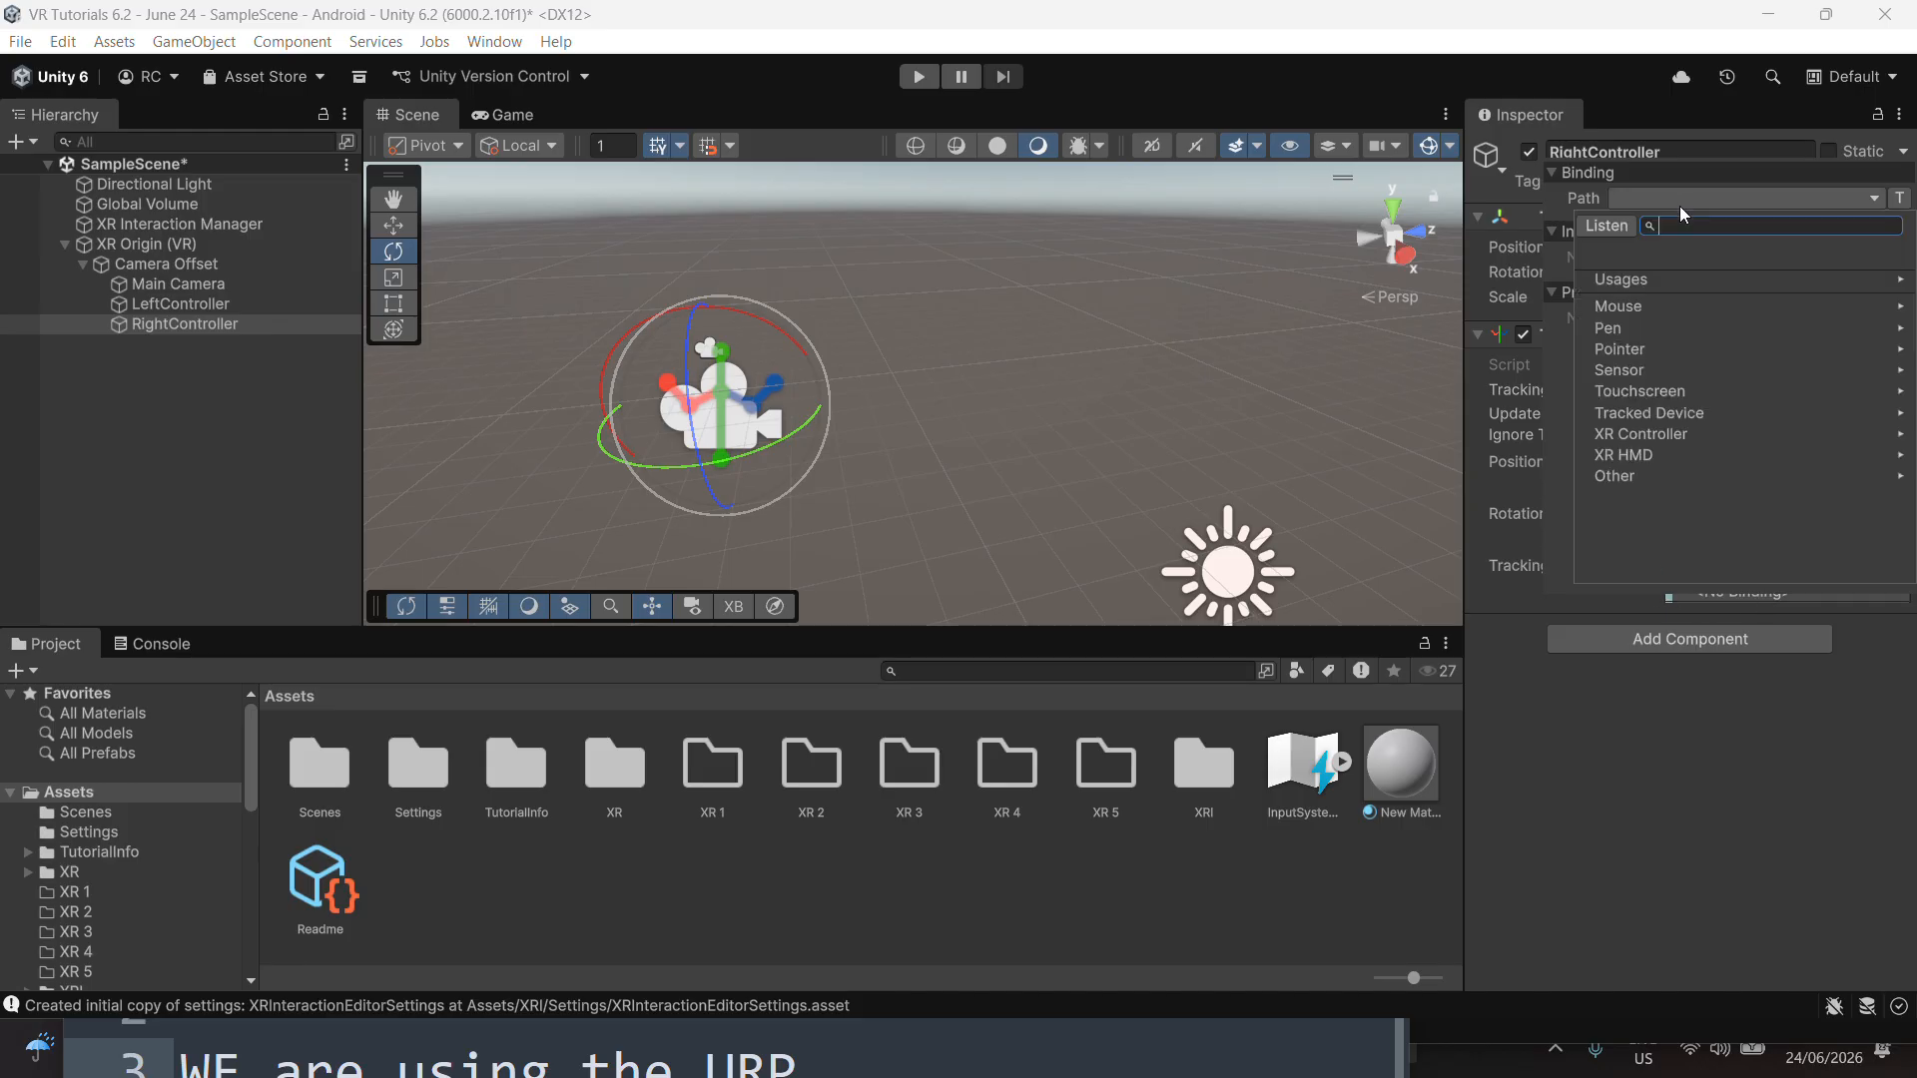
{"action": "left_click", "coordinate": [1645, 433]}
{"action": "left_click", "coordinate": [1719, 300]}
{"action": "left_click", "coordinate": [1689, 311]}
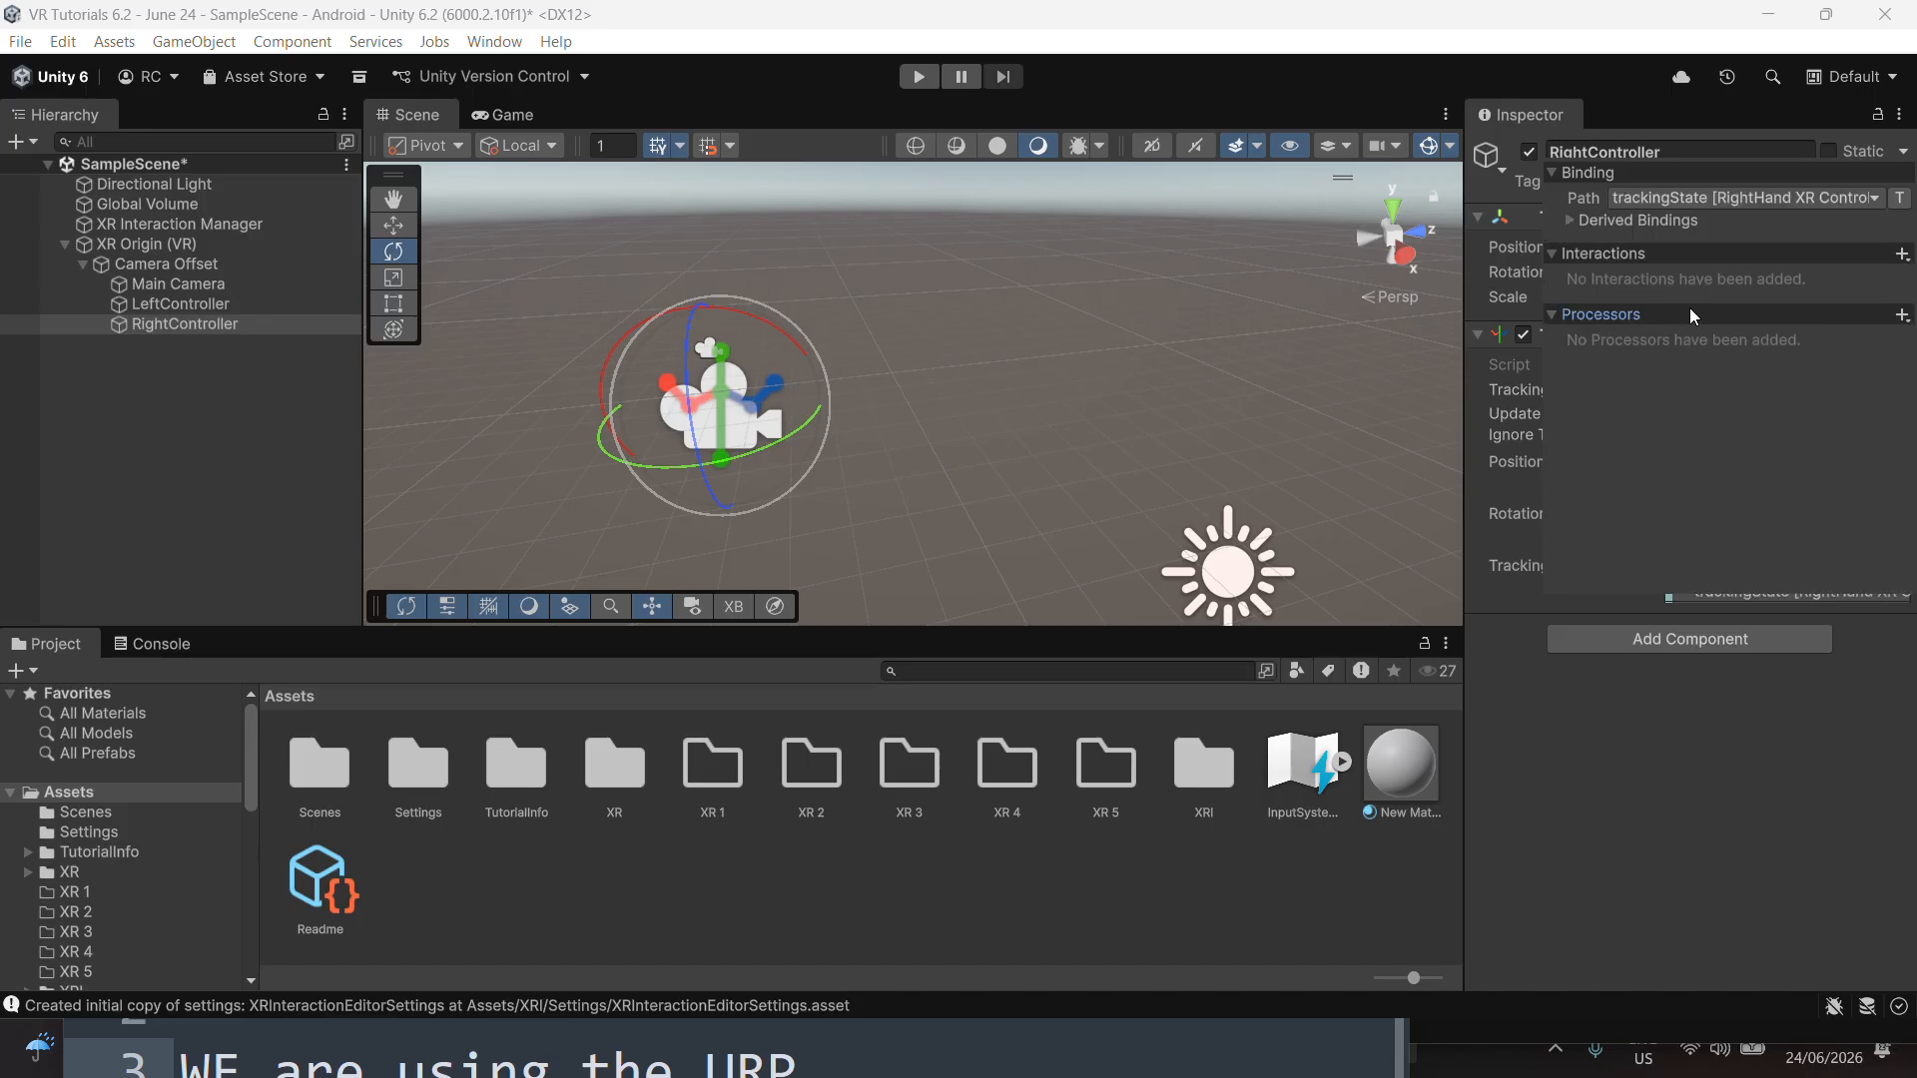
{"action": "left_click", "coordinate": [1678, 761]}
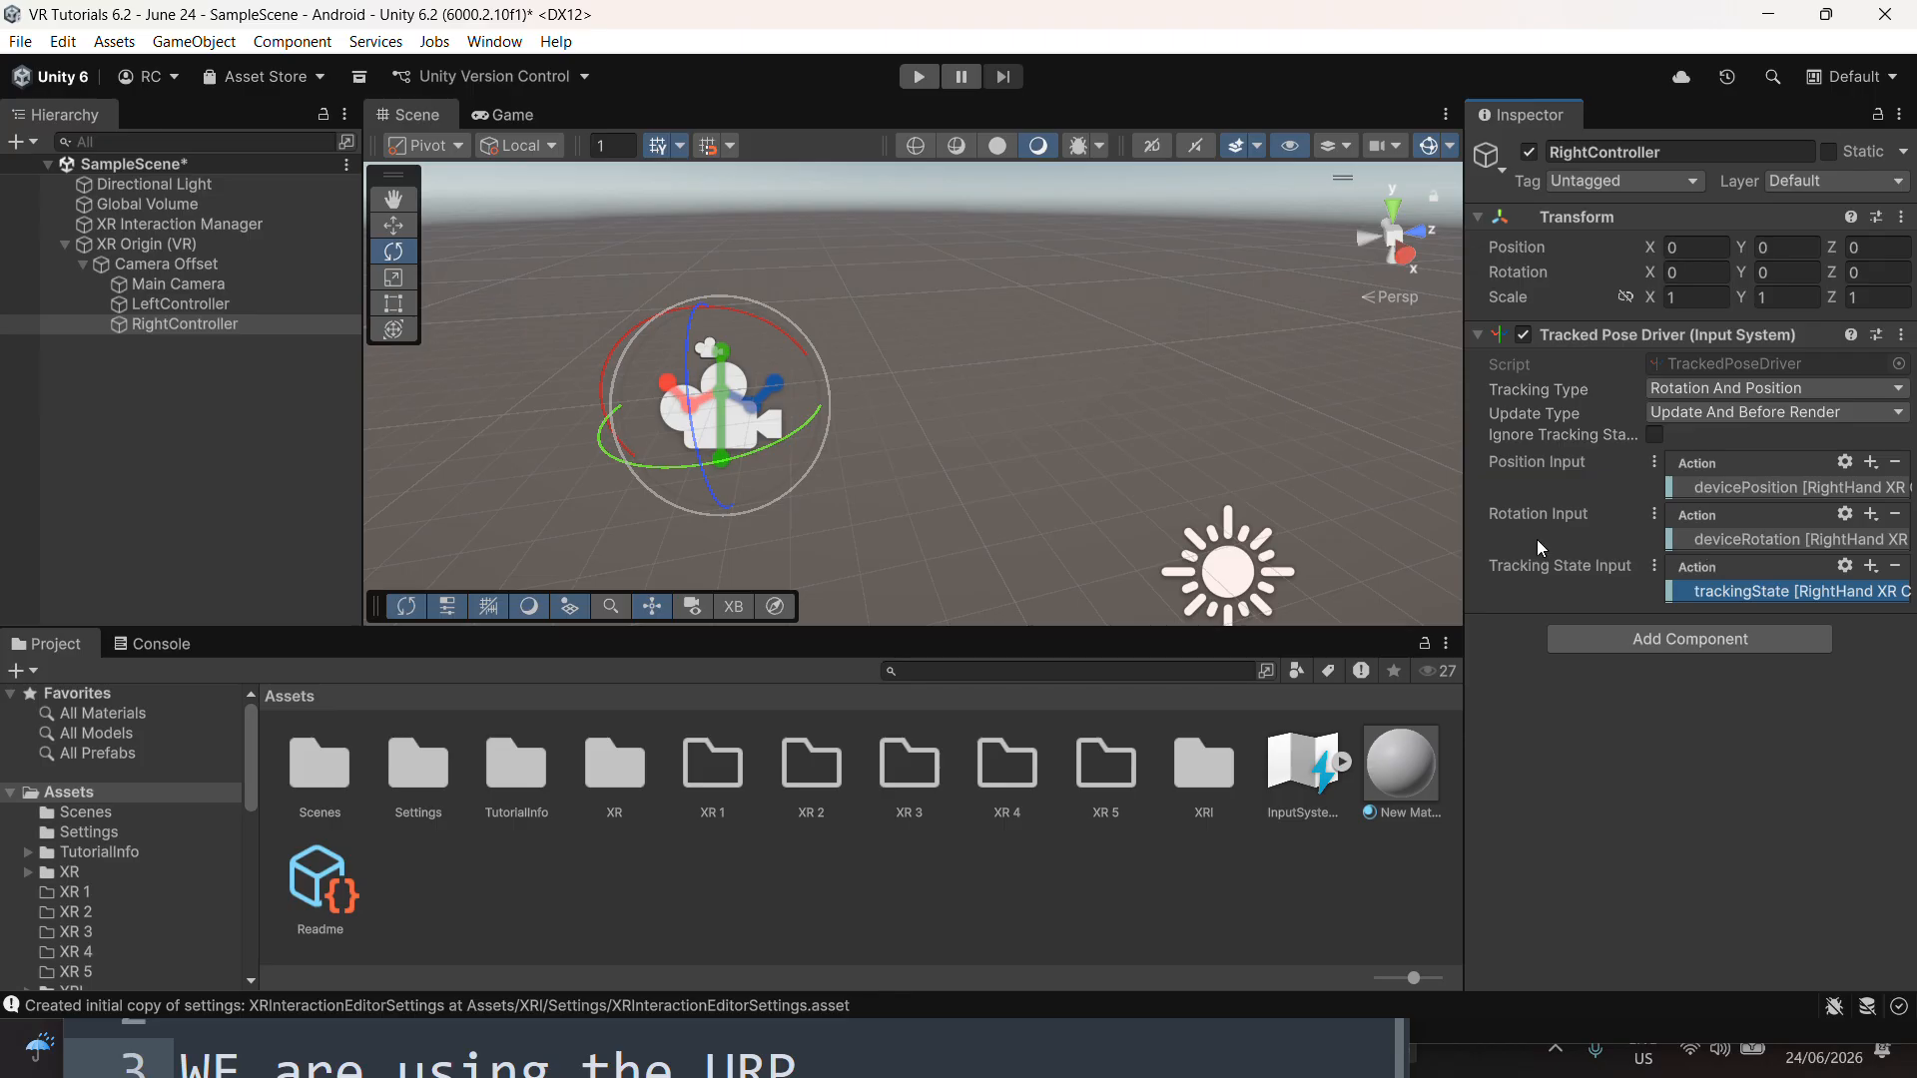
Review LeftController's pose bindings and examine the left and right controller objects in the scene from different angles
{"action": "left_click", "coordinate": [227, 305]}
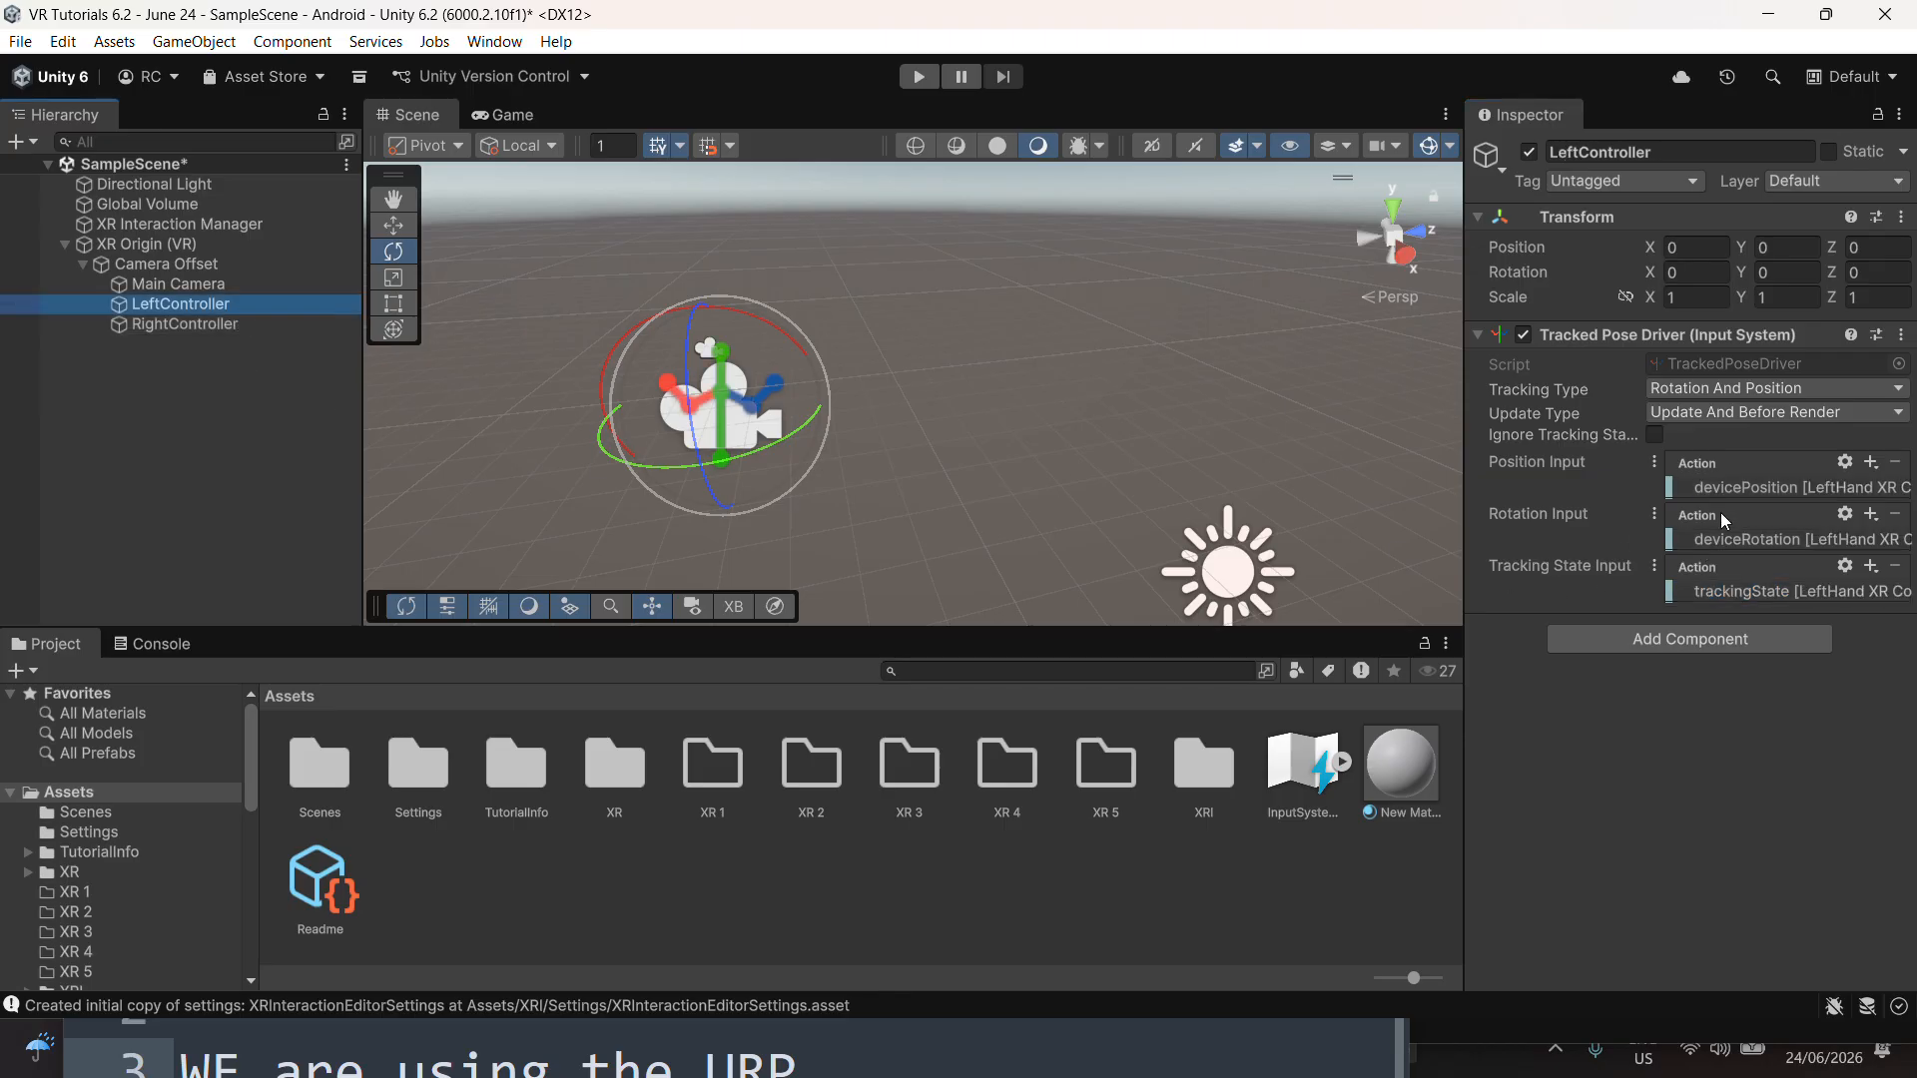
{"action": "left_click", "coordinate": [68, 464]}
{"action": "left_click", "coordinate": [188, 308]}
{"action": "key", "text": "f"}
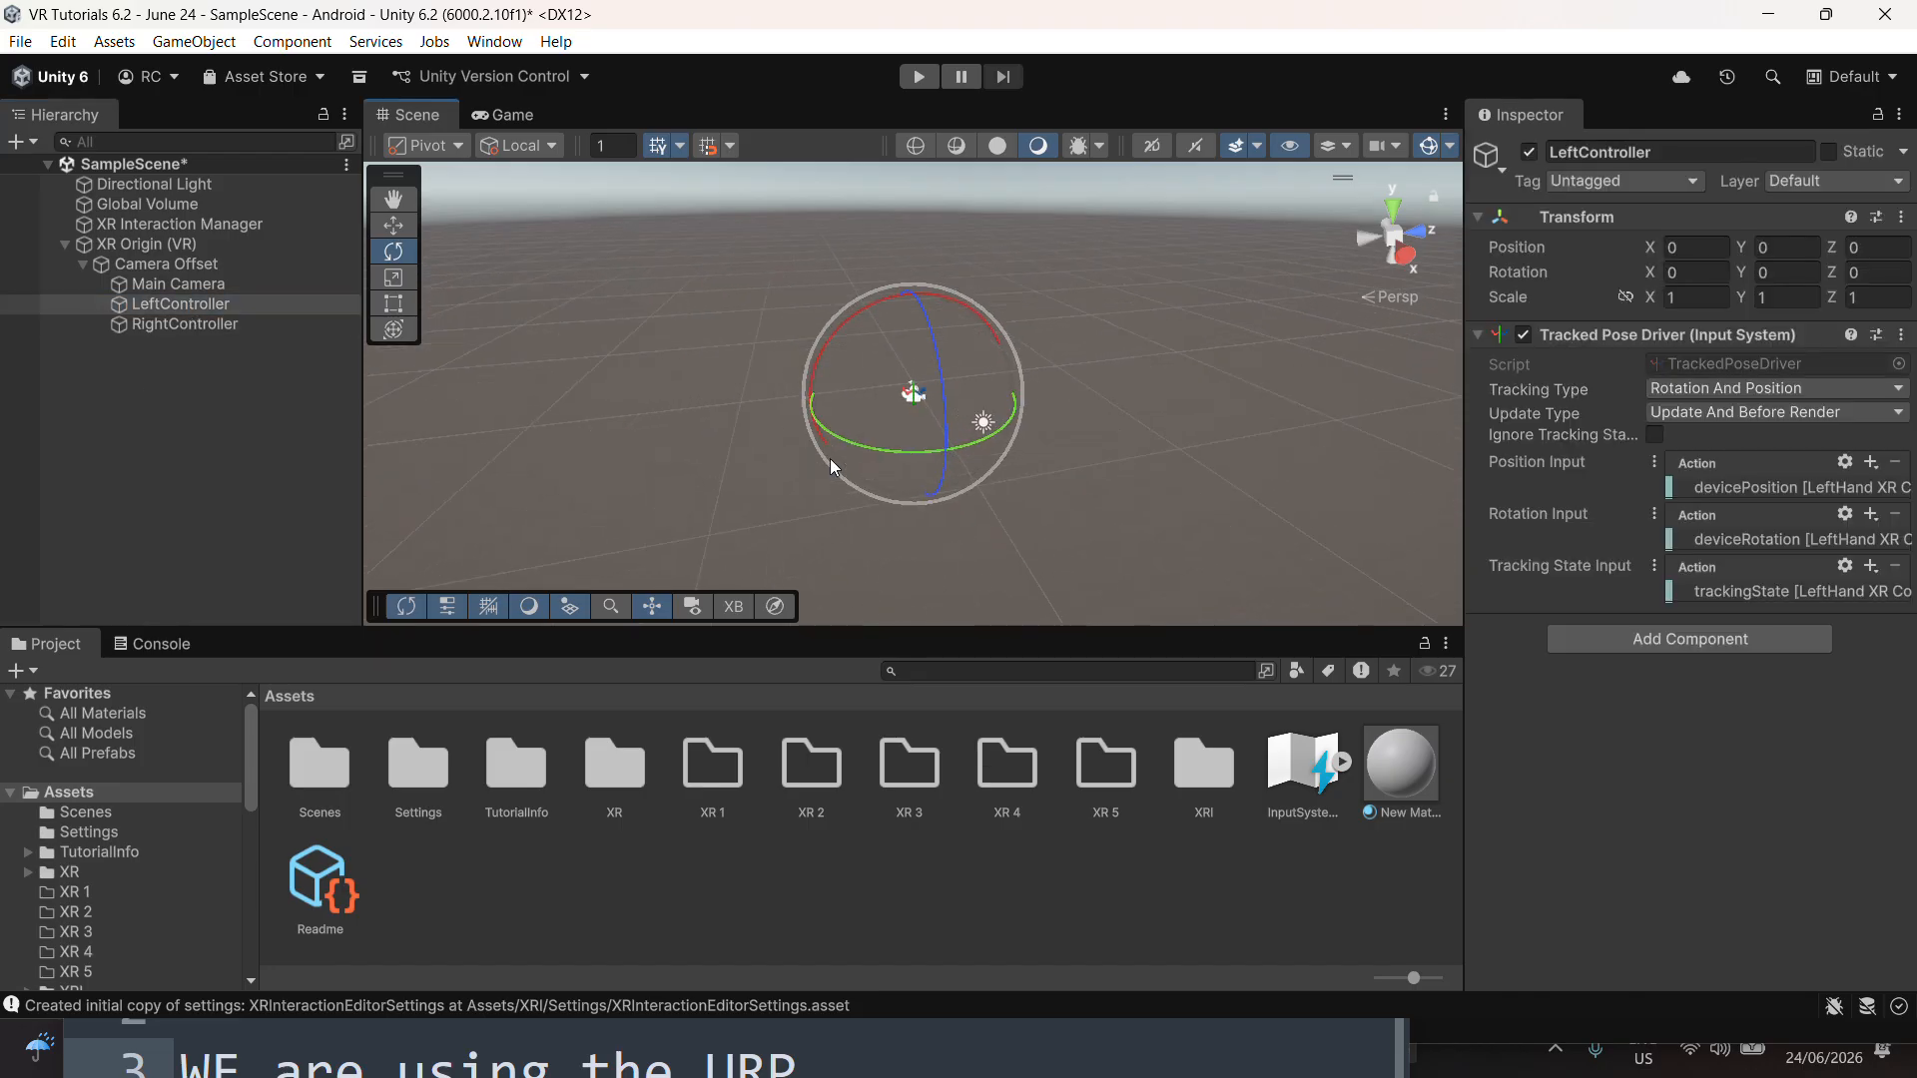
{"action": "scroll", "coordinate": [830, 458], "scroll_direction": "up", "scroll_amount": 10}
{"action": "left_click_drag", "start_coordinate": [799, 429], "coordinate": [638, 438], "text": "alt"}
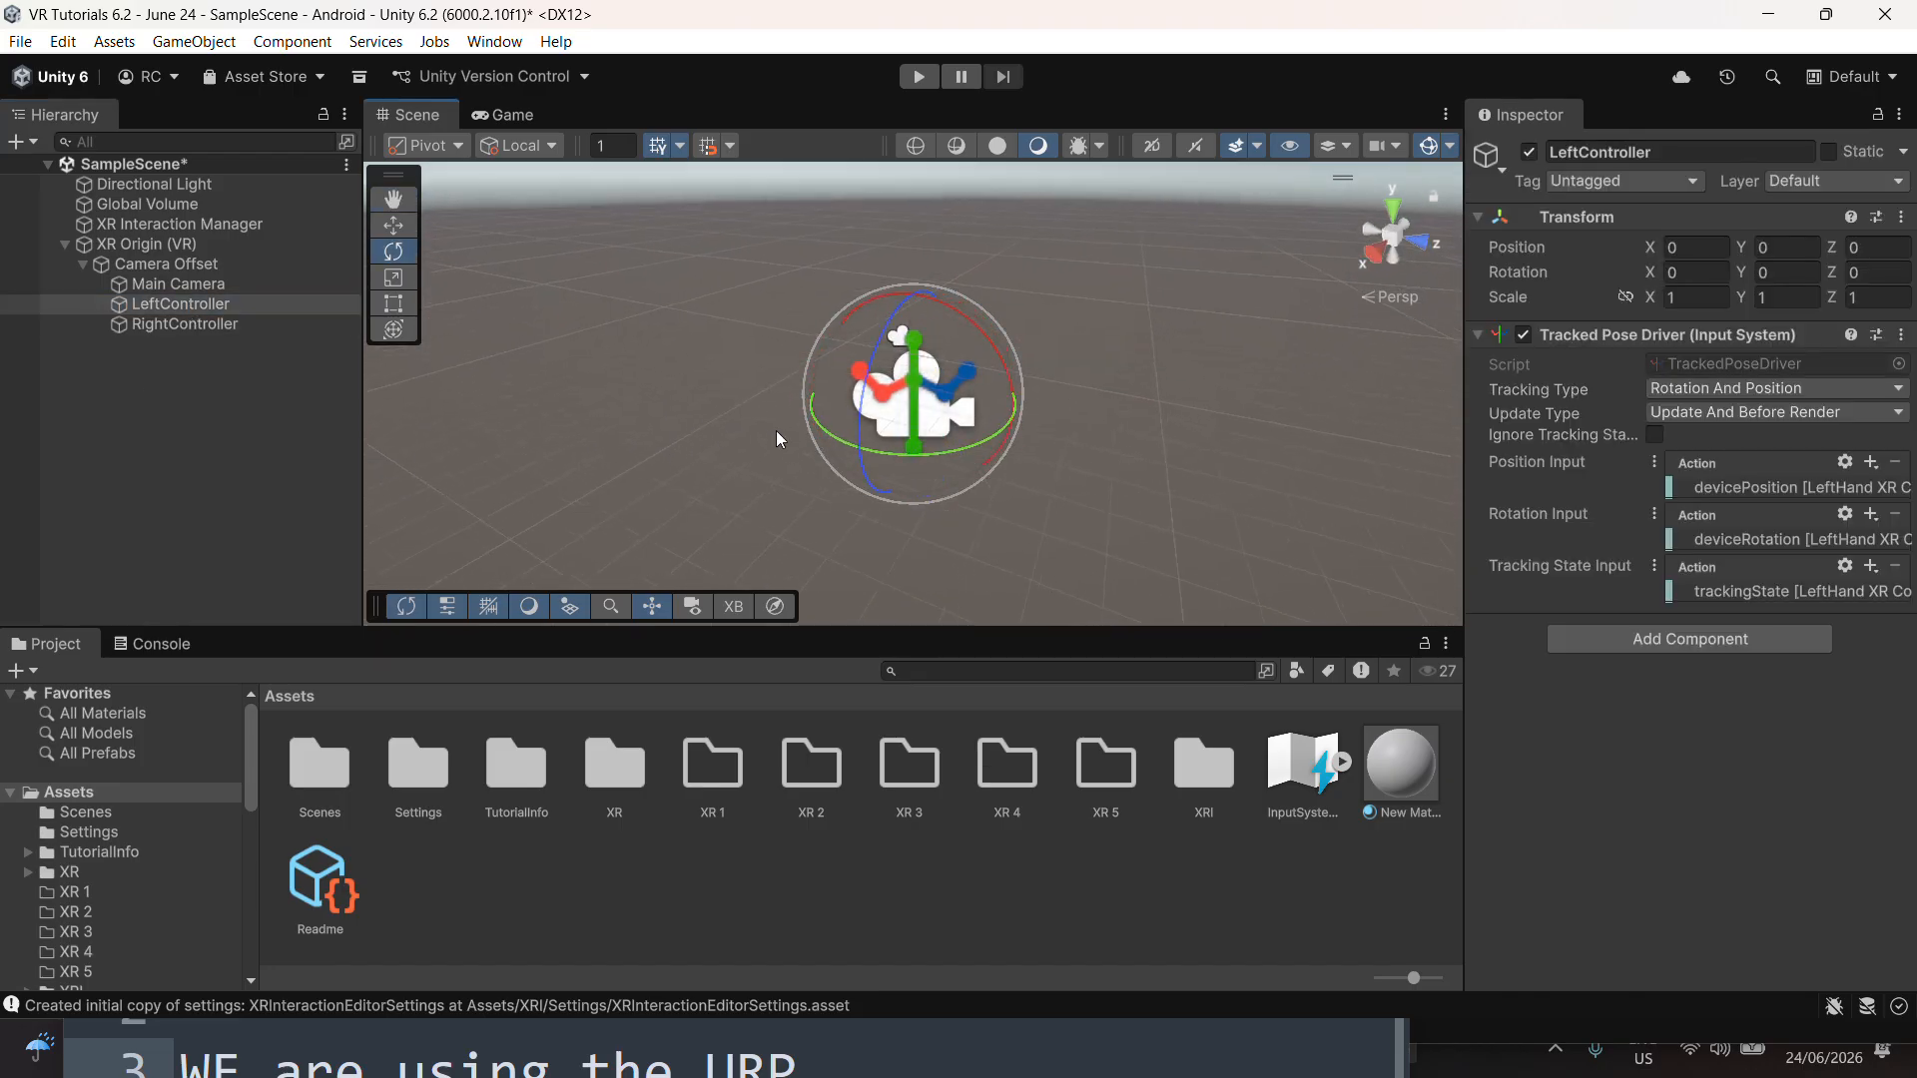
{"action": "left_click", "coordinate": [183, 326]}
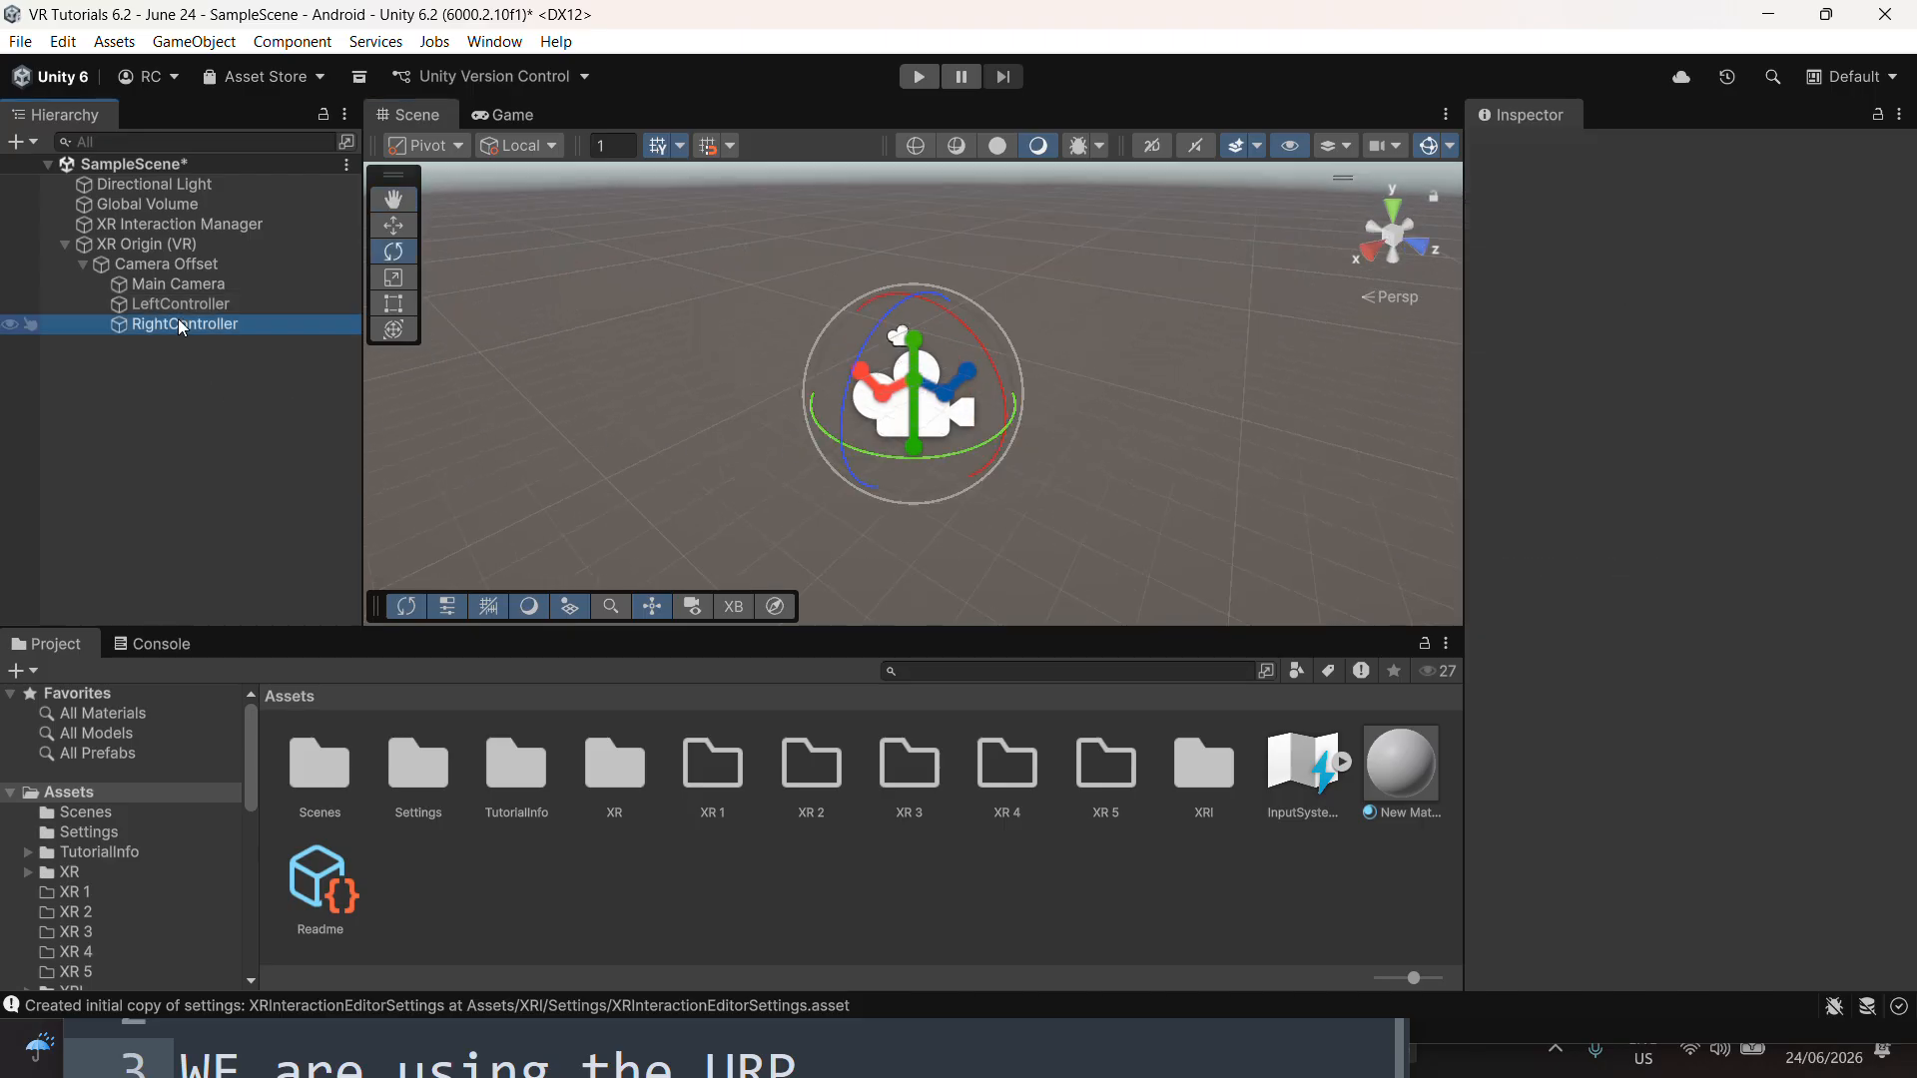
{"action": "left_click", "coordinate": [181, 305]}
{"action": "left_click_drag", "start_coordinate": [959, 439], "coordinate": [1131, 483], "text": "alt"}
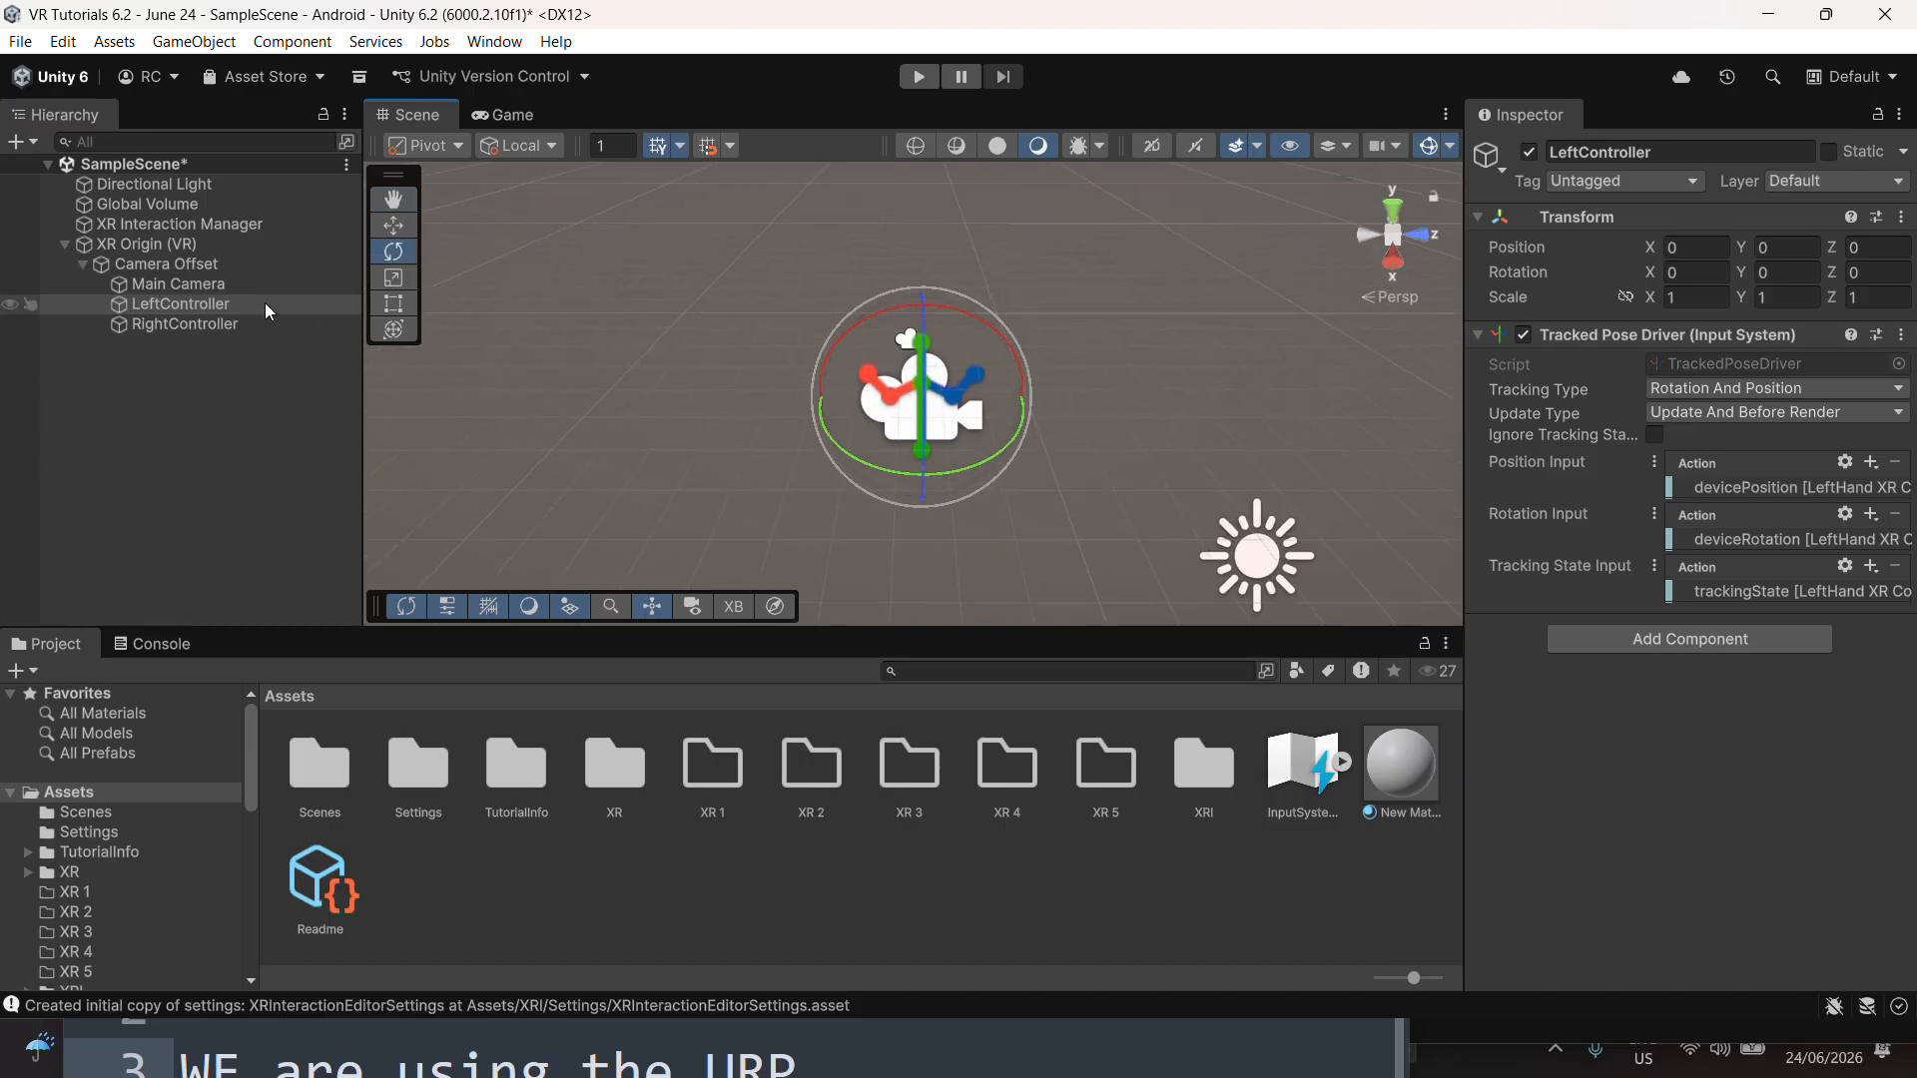
Create a 3D cube as a child of LeftController
{"action": "right_click", "coordinate": [219, 304]}
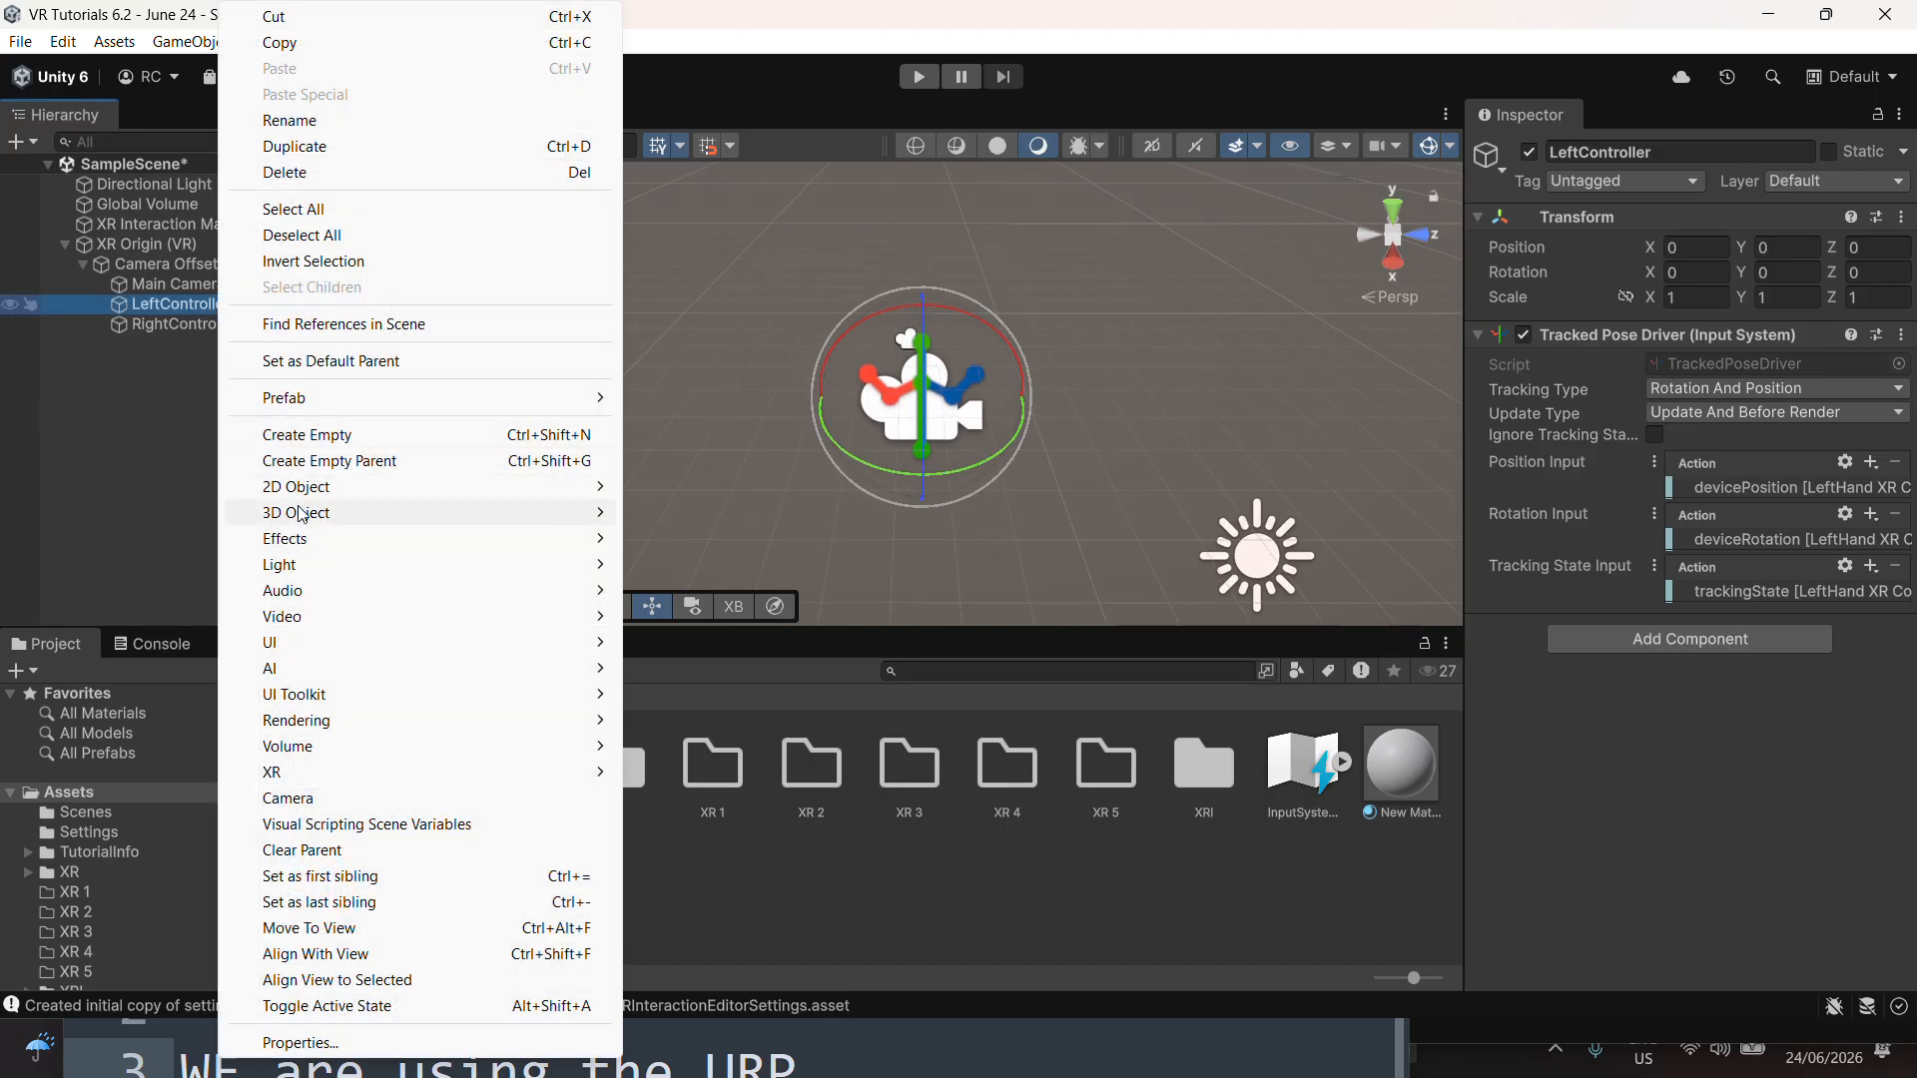
{"action": "mouse_move", "coordinate": [302, 514]}
{"action": "left_click", "coordinate": [703, 514]}
{"action": "left_click", "coordinate": [130, 469]}
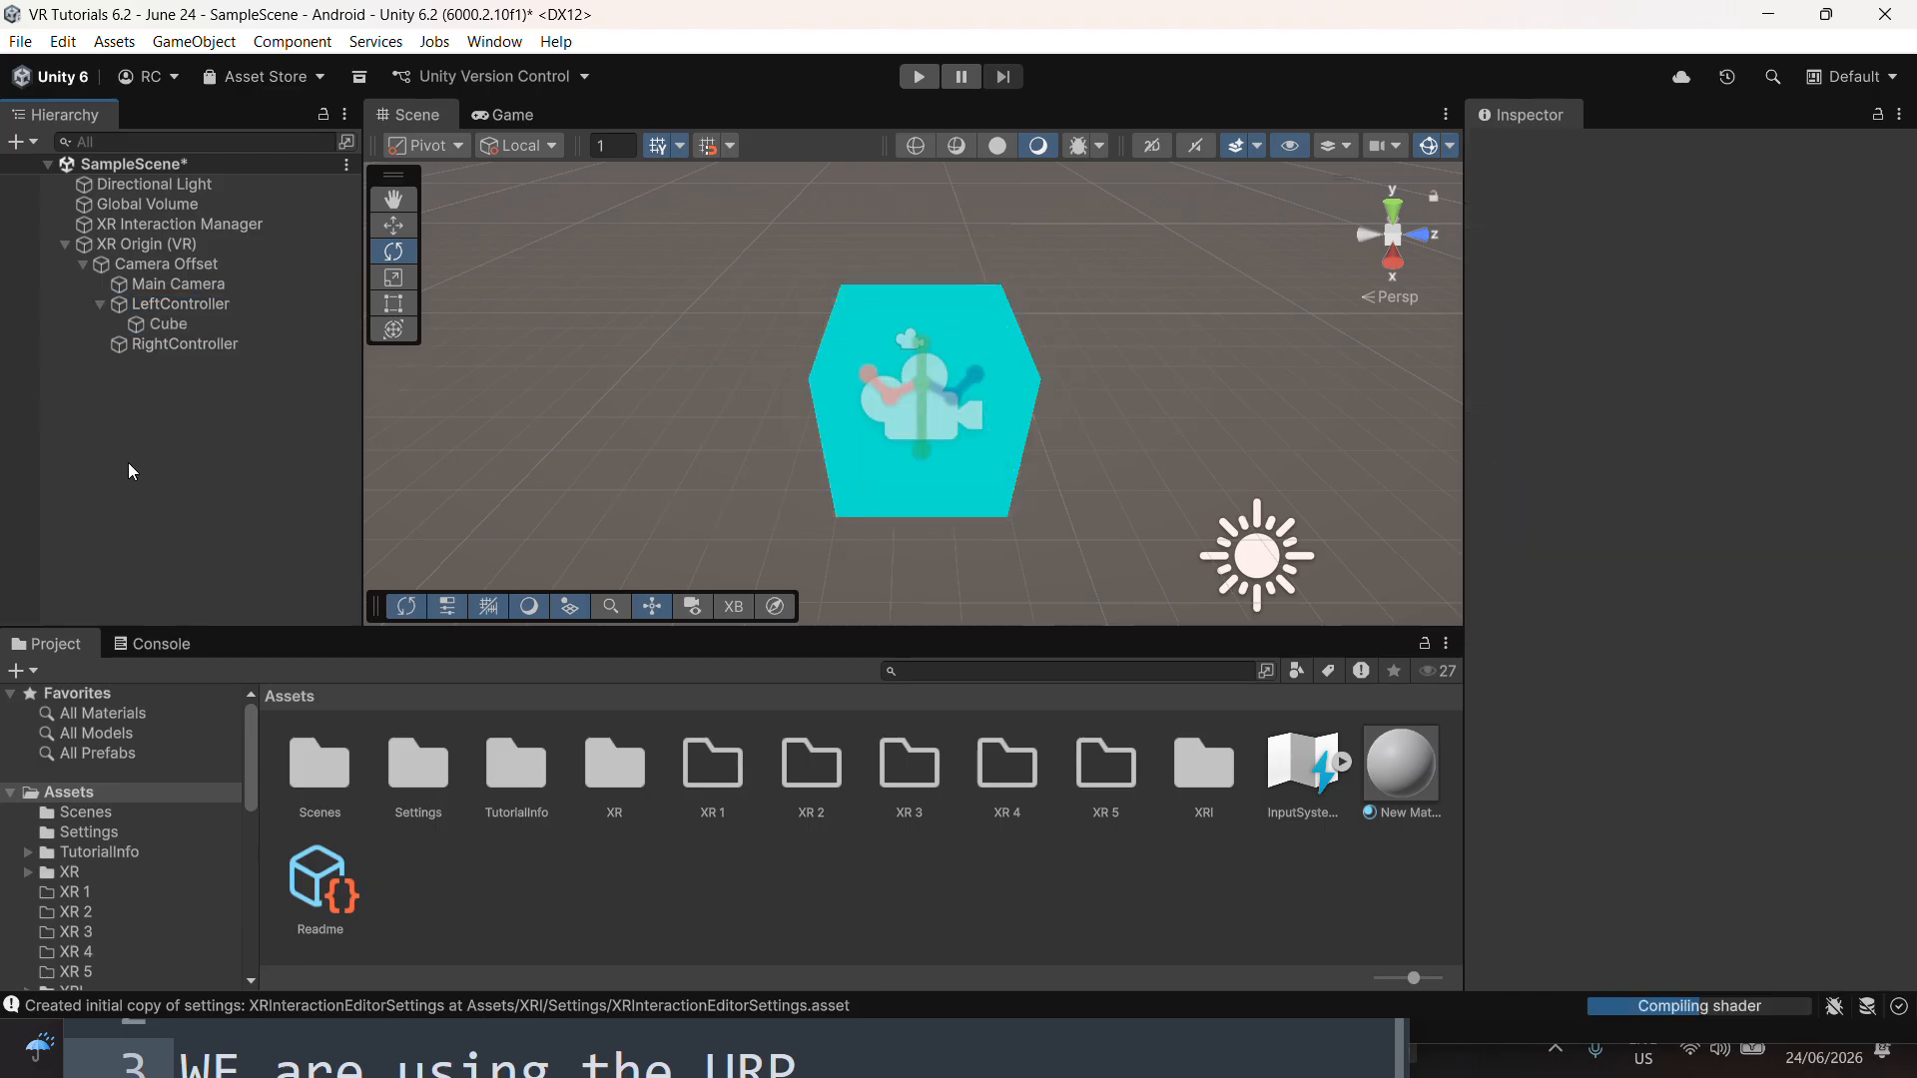
Move the cube under LeftController along its X axis to about -0.107
{"action": "left_click", "coordinate": [179, 304]}
{"action": "left_click", "coordinate": [170, 324]}
{"action": "key", "text": "w"}
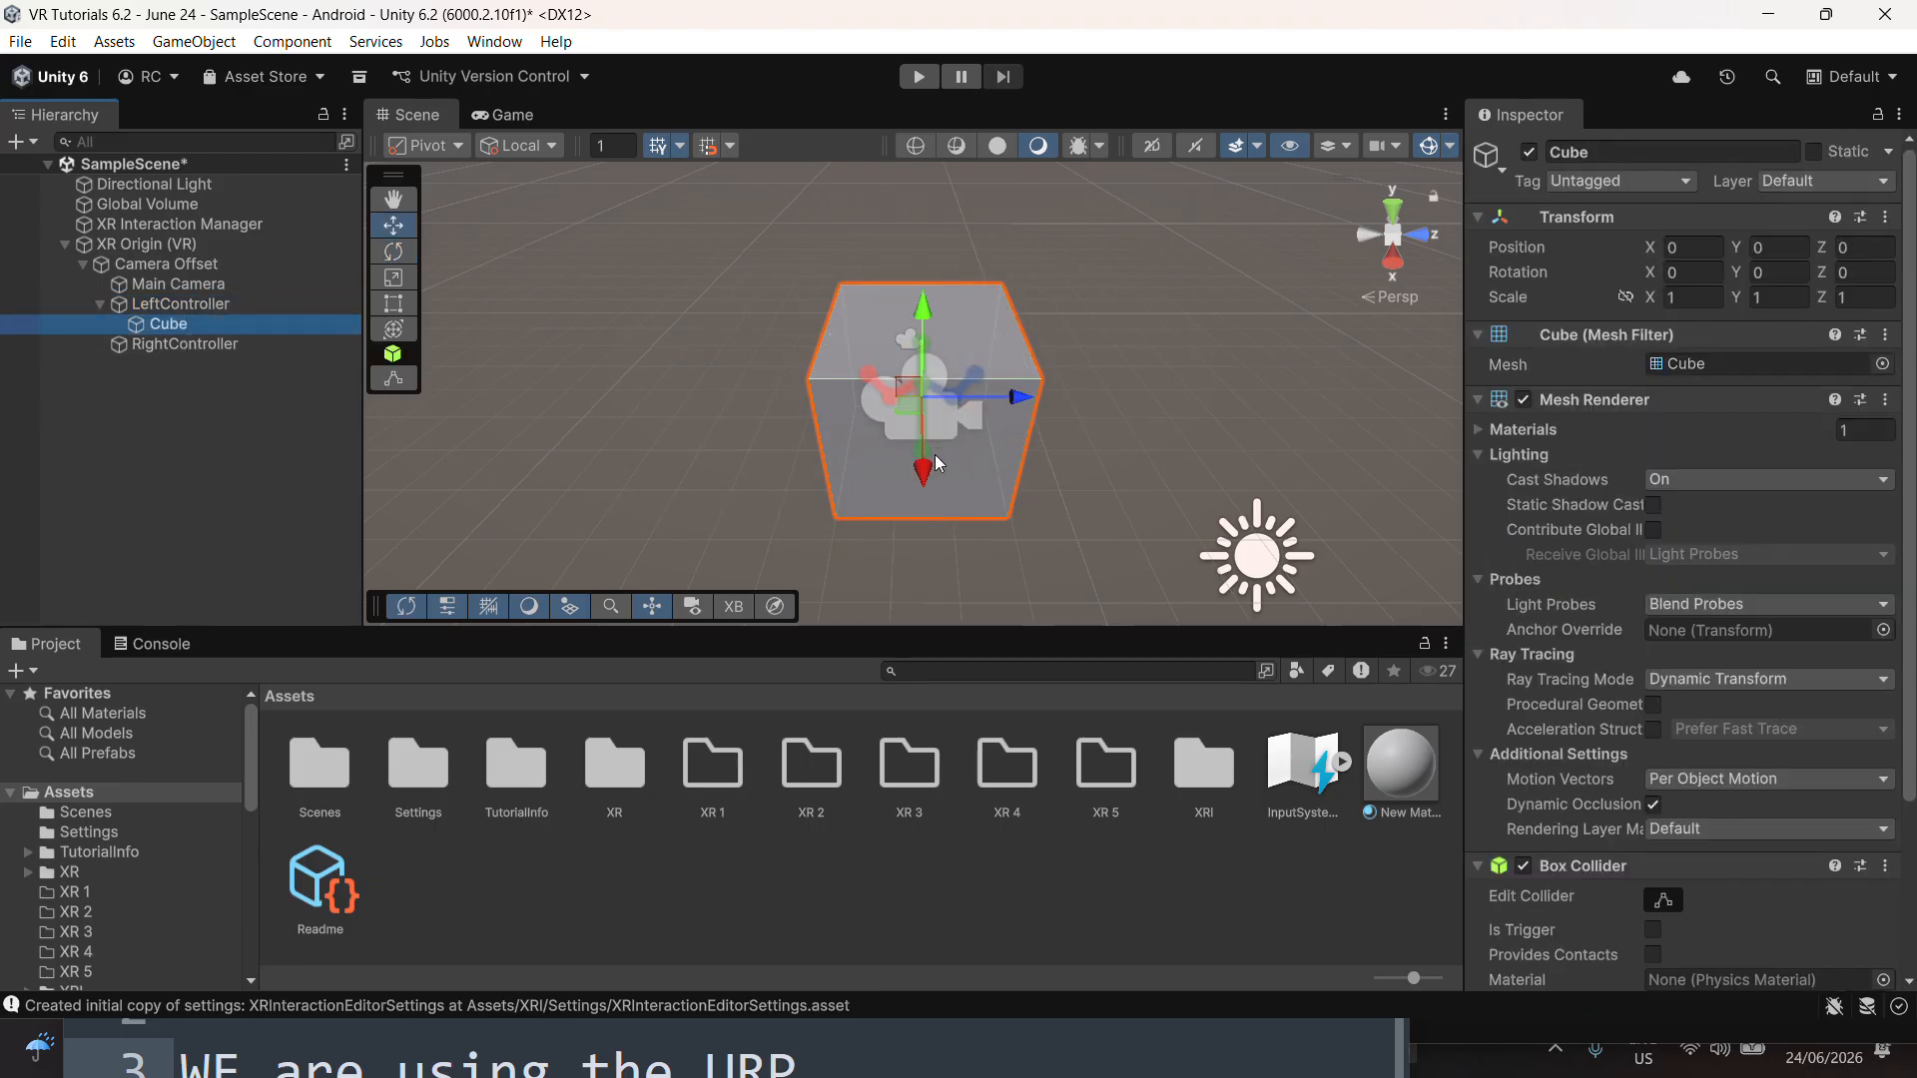
{"action": "left_click_drag", "start_coordinate": [939, 464], "coordinate": [938, 454]}
Switch the editor to the 2 by 3 layout and frame LeftController's child cube in the scene view
{"action": "left_click", "coordinate": [1857, 77]}
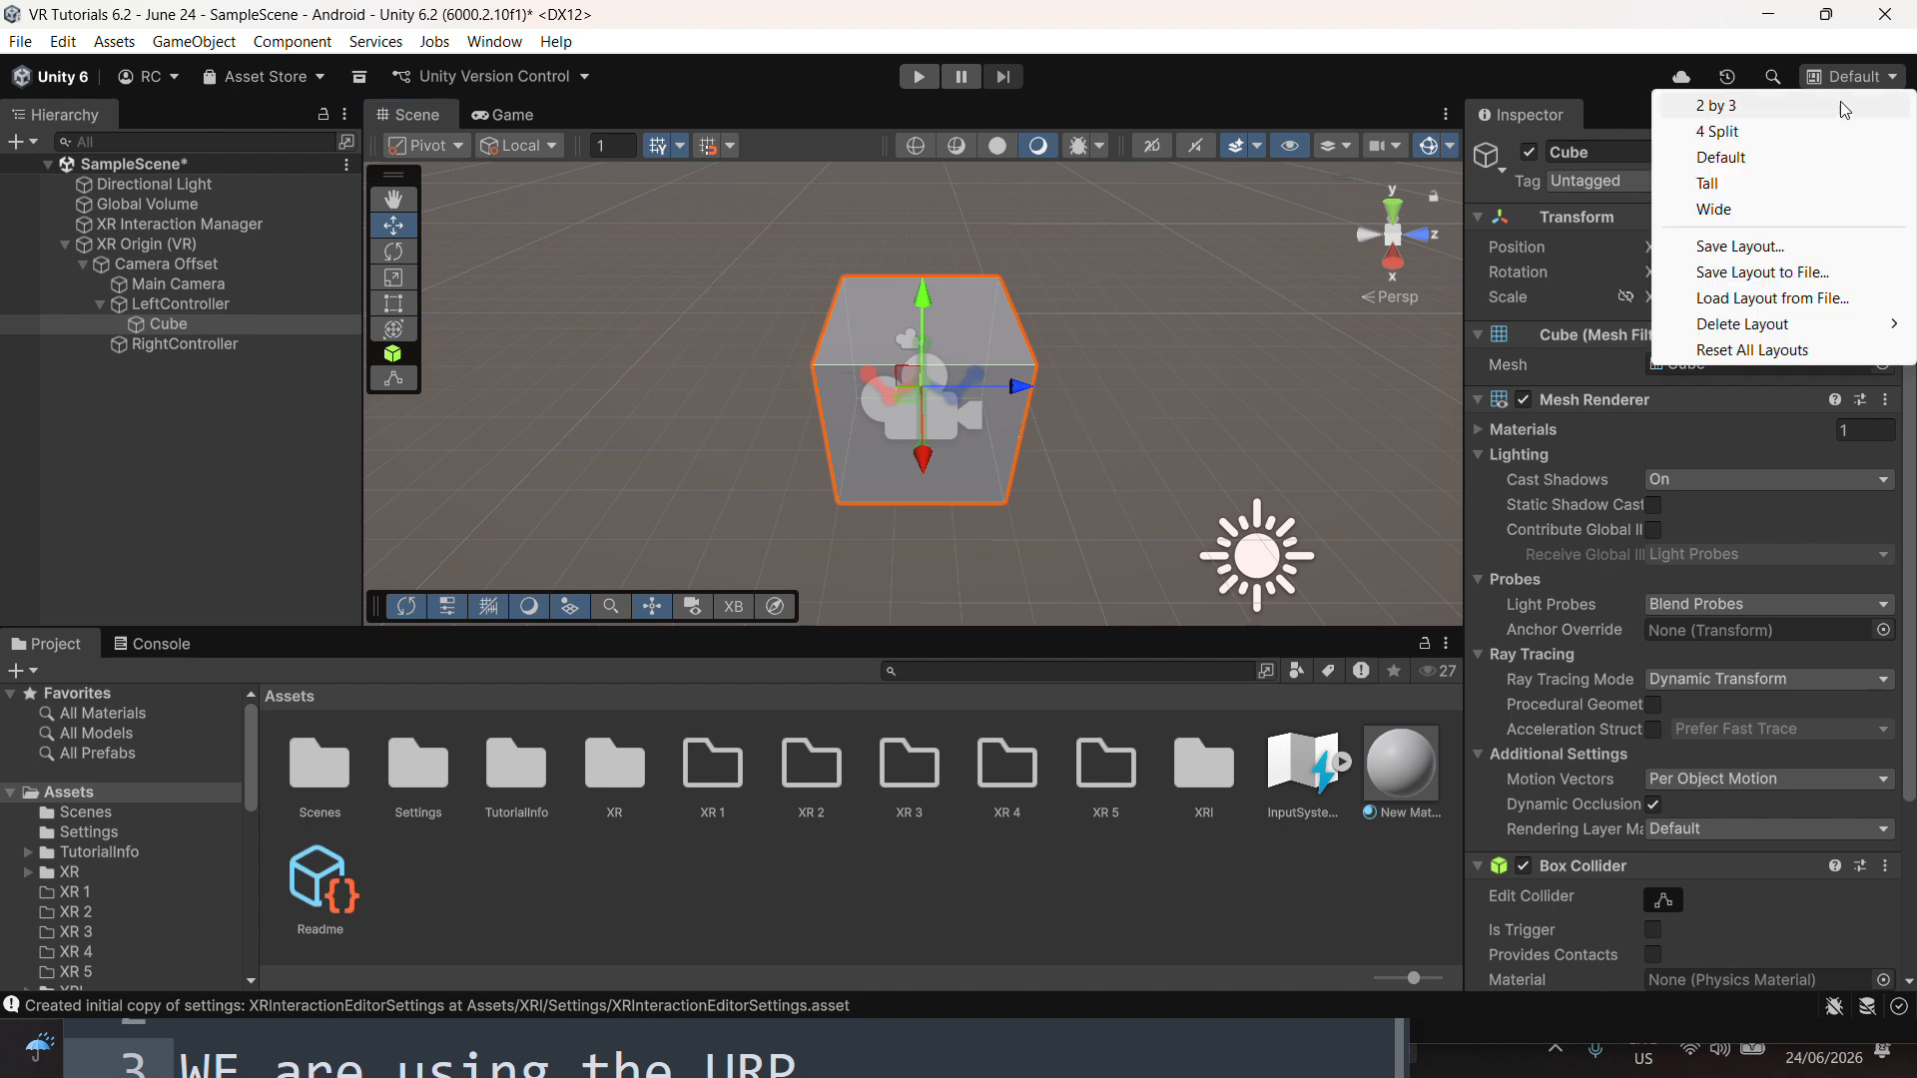
{"action": "left_click", "coordinate": [1843, 106]}
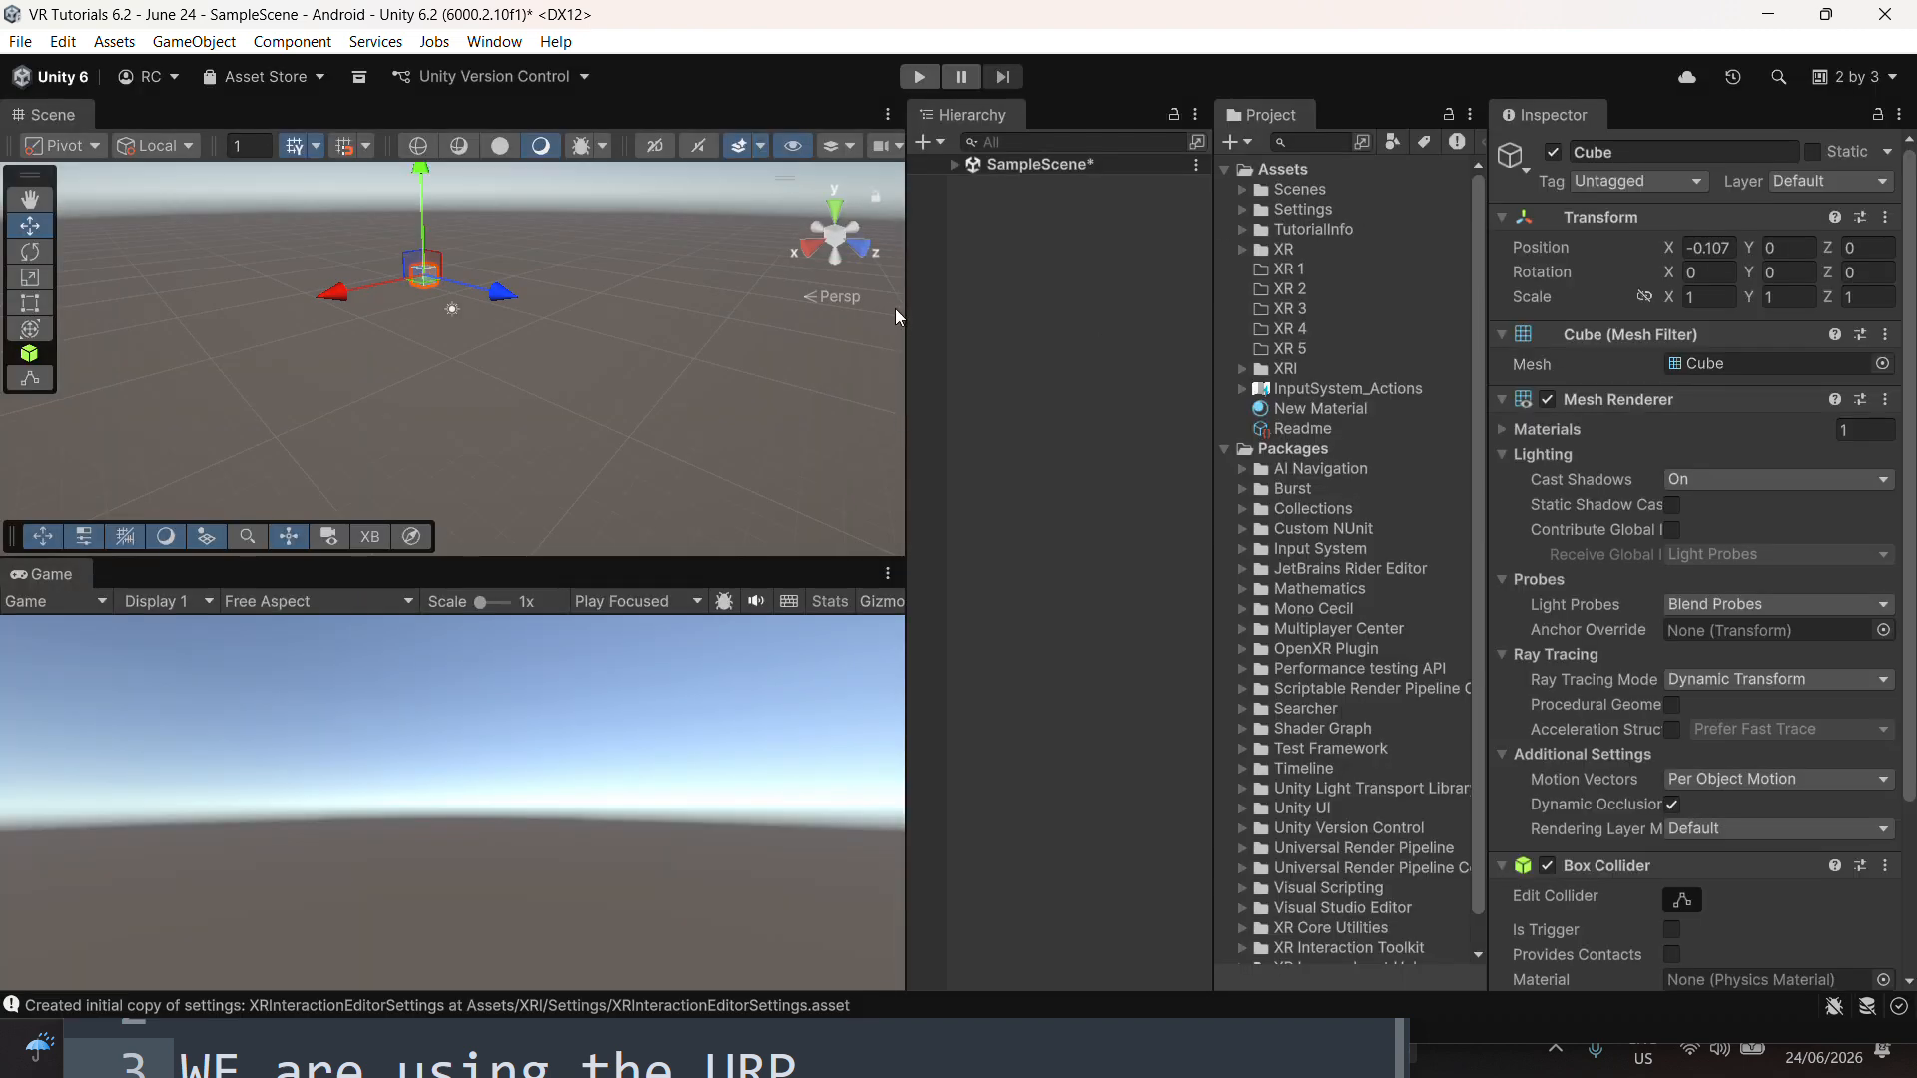
{"action": "left_click", "coordinate": [956, 165]}
{"action": "left_click", "coordinate": [1003, 245]}
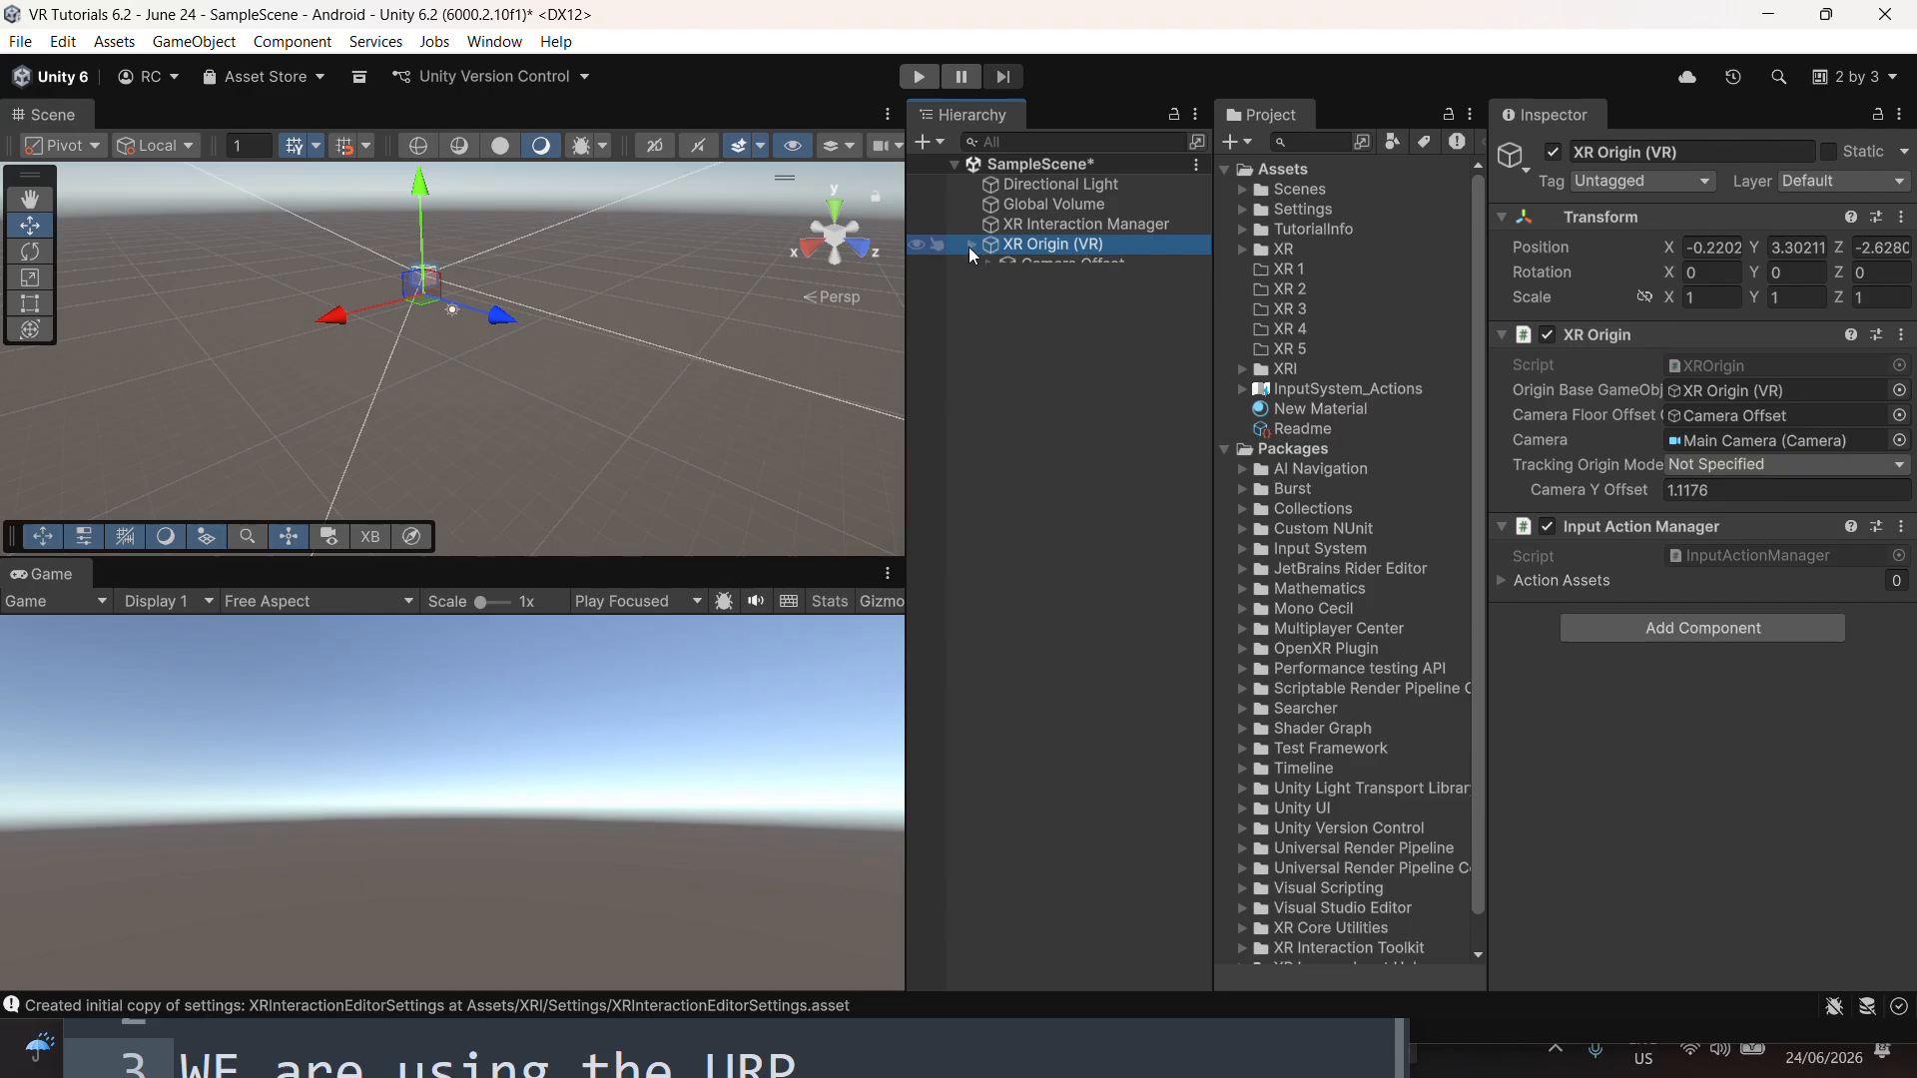
{"action": "left_click", "coordinate": [970, 244]}
{"action": "left_click", "coordinate": [989, 263]}
{"action": "left_click", "coordinate": [1038, 323]}
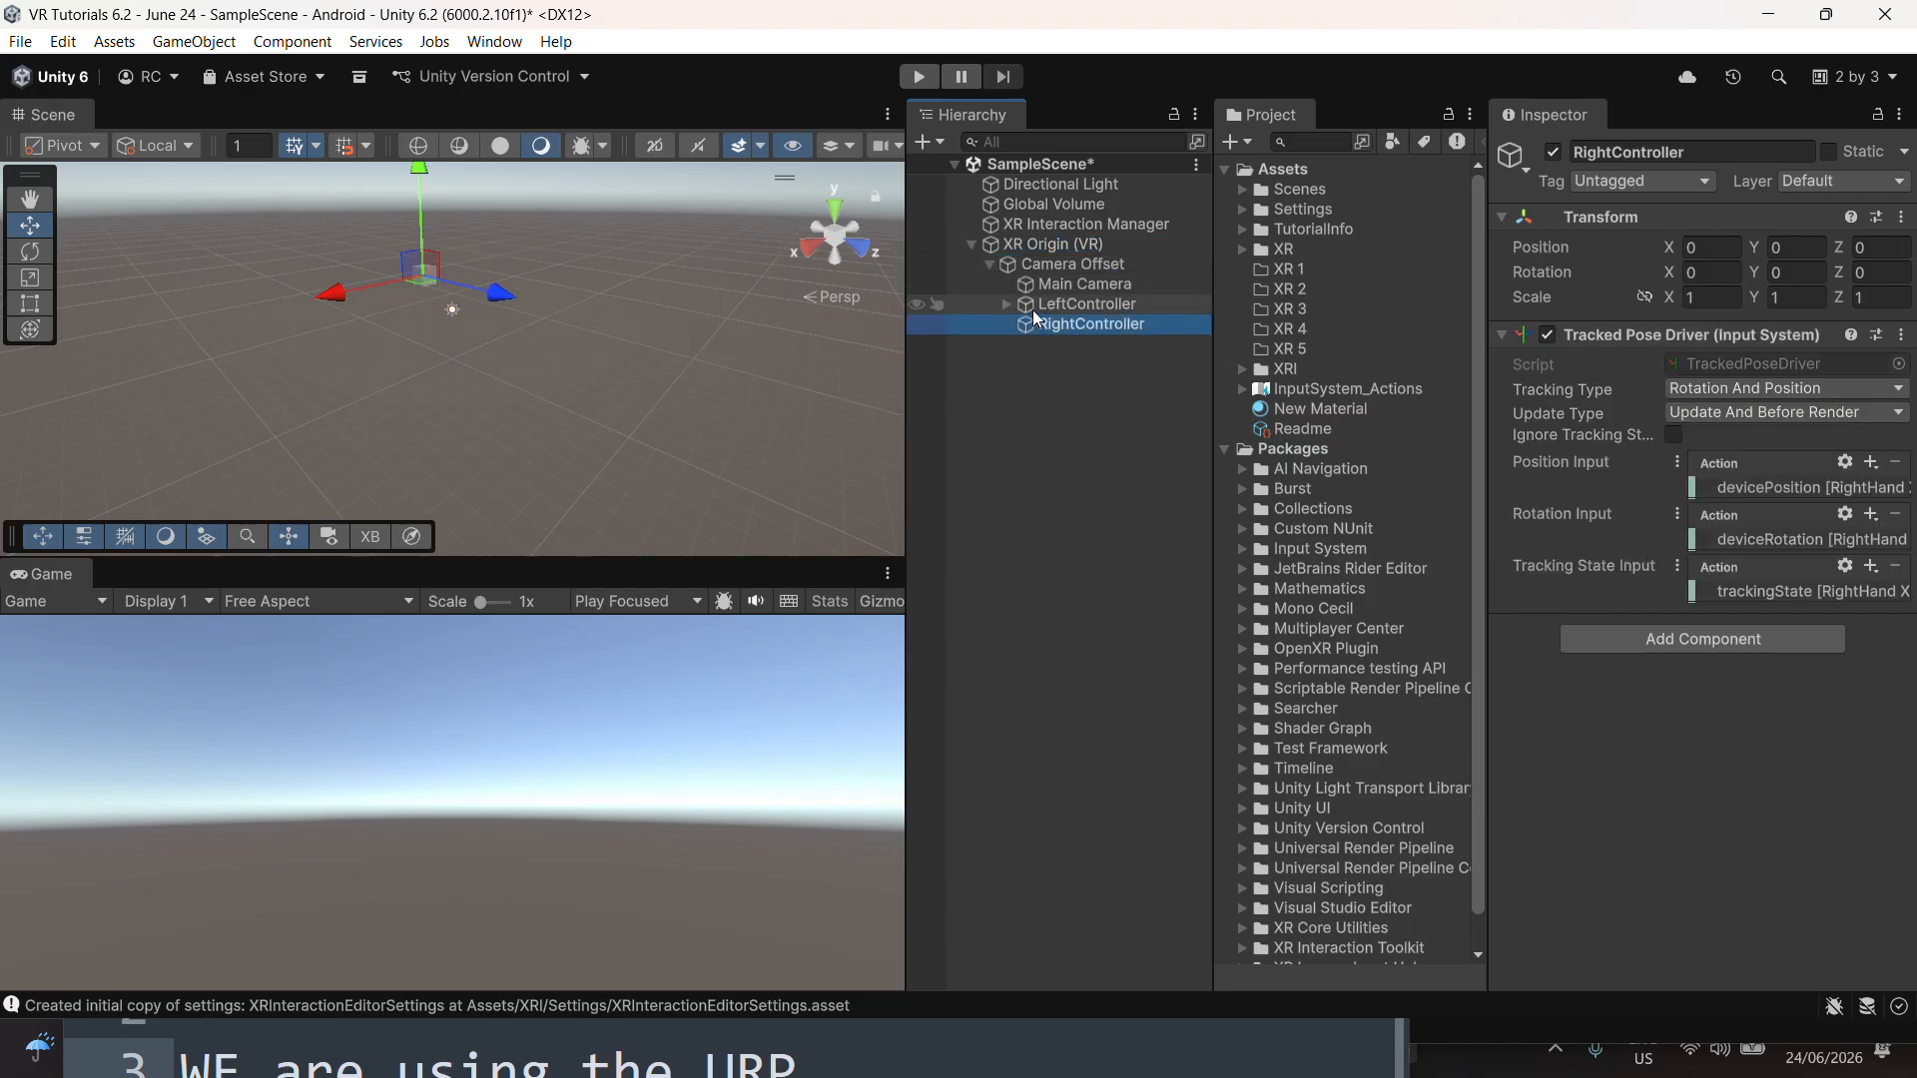
{"action": "left_click", "coordinate": [1028, 303]}
{"action": "left_click", "coordinate": [1007, 303]}
{"action": "double_click", "coordinate": [1075, 323]}
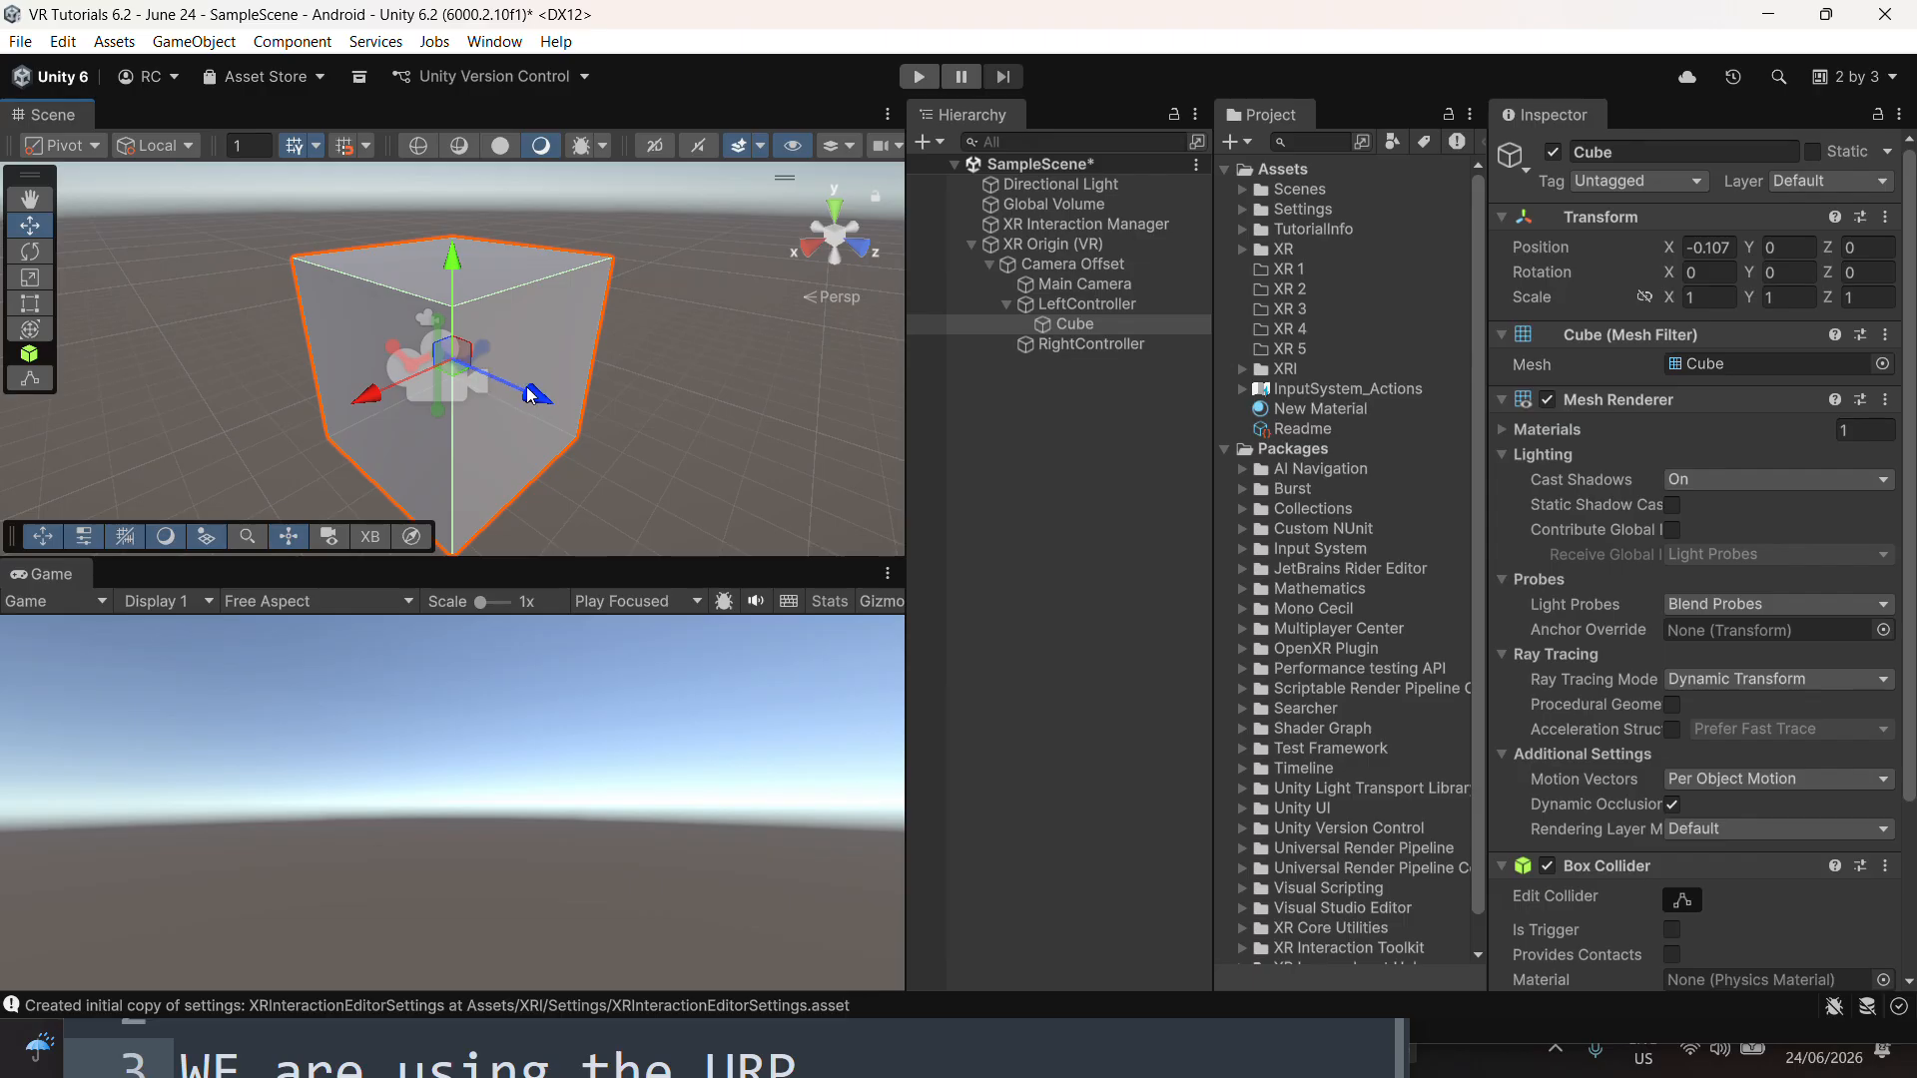
Move the cube away from the camera origin to about X -1.28 and Z 0.98
{"action": "left_click_drag", "start_coordinate": [525, 386], "coordinate": [811, 487]}
{"action": "scroll", "coordinate": [767, 393], "scroll_direction": "down", "scroll_amount": 10}
{"action": "left_click_drag", "start_coordinate": [502, 457], "coordinate": [564, 397]}
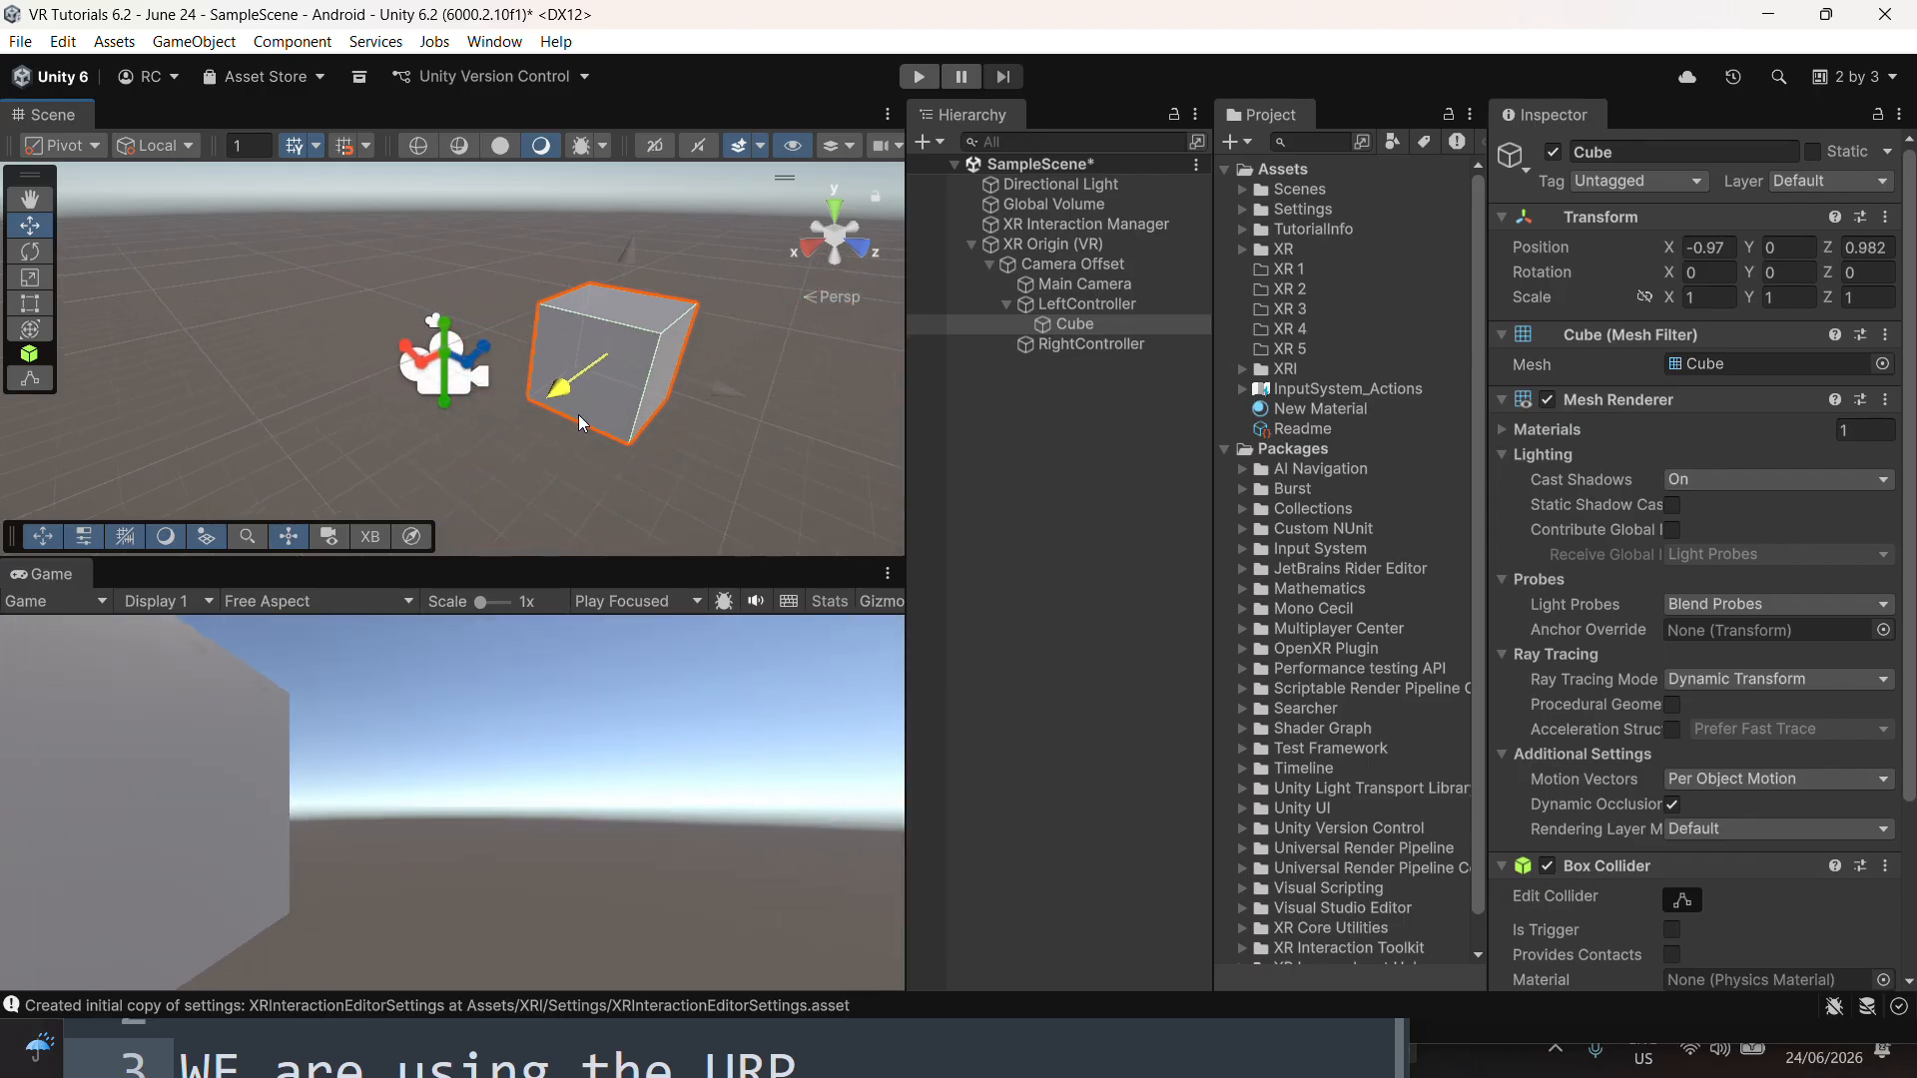
Scale the cube down to about 0.48 × 0.17 × 0.30 and move it to about Z 1.24
{"action": "key", "text": "r"}
{"action": "left_click_drag", "start_coordinate": [724, 389], "coordinate": [563, 375]}
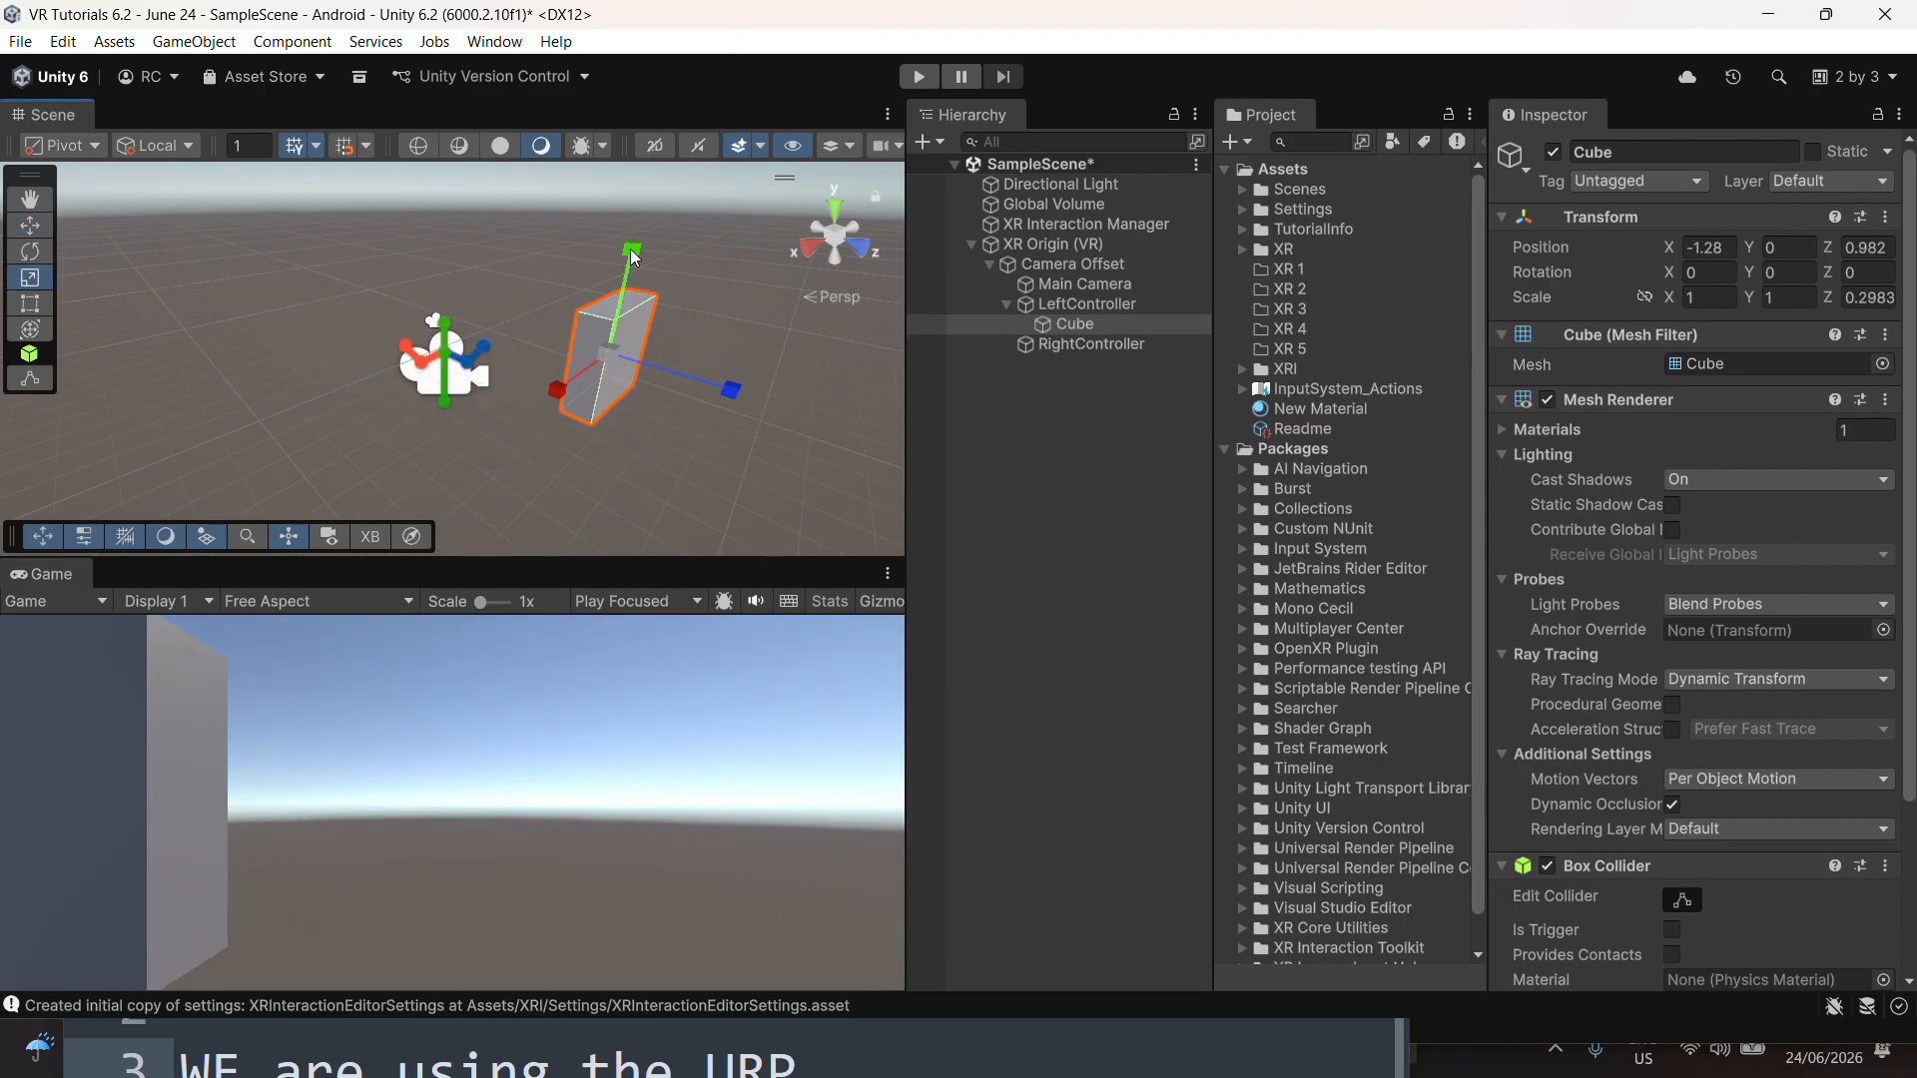
{"action": "left_click_drag", "start_coordinate": [630, 259], "coordinate": [613, 337]}
{"action": "key", "text": "w"}
{"action": "left_click_drag", "start_coordinate": [744, 384], "coordinate": [781, 401]}
{"action": "key", "text": "r"}
{"action": "left_click_drag", "start_coordinate": [587, 409], "coordinate": [613, 399]}
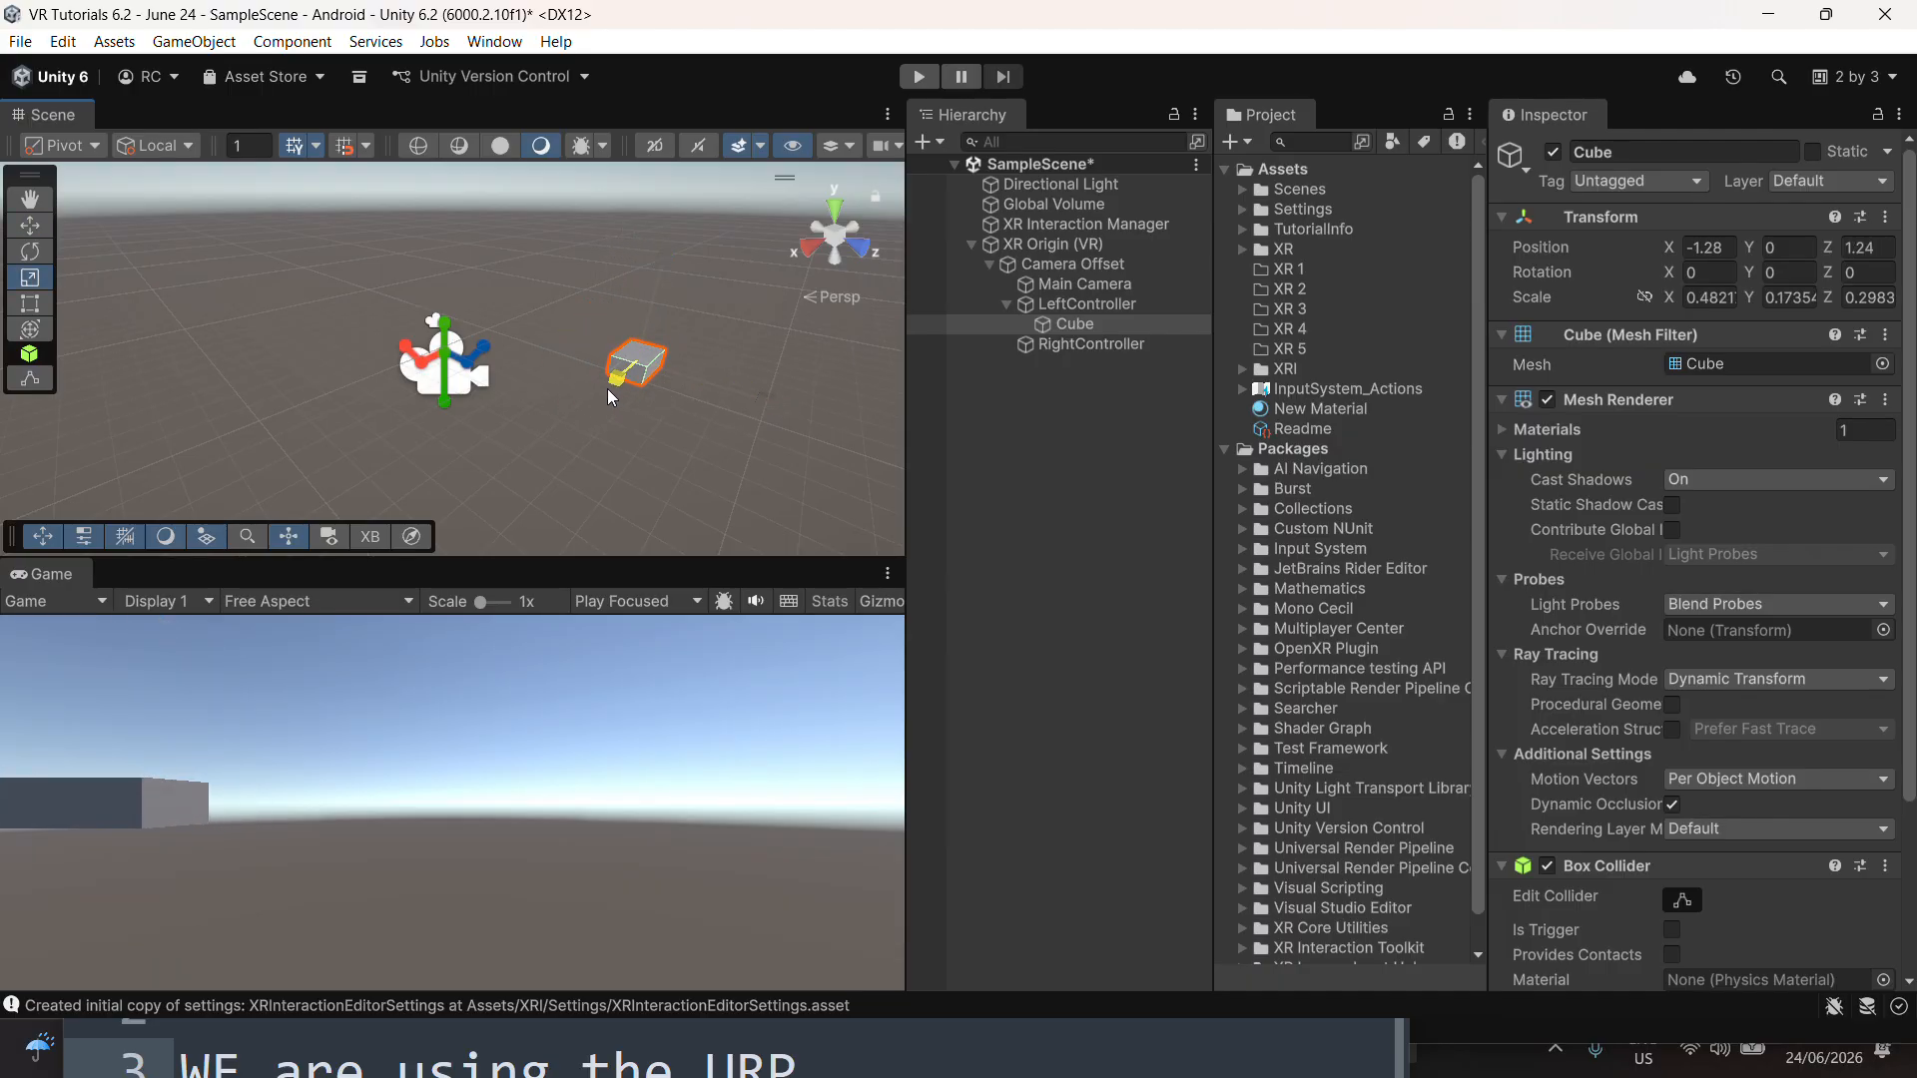
Move the cube to about Y -0.38 and Z 1.45, and rename it LeftHandCube
{"action": "key", "text": "w"}
{"action": "mouse_move", "coordinate": [759, 401]}
{"action": "left_mouse_down"}
{"action": "mouse_move", "coordinate": [710, 392]}
{"action": "mouse_move", "coordinate": [789, 410]}
{"action": "left_mouse_up"}
{"action": "left_click_drag", "start_coordinate": [698, 278], "coordinate": [688, 312]}
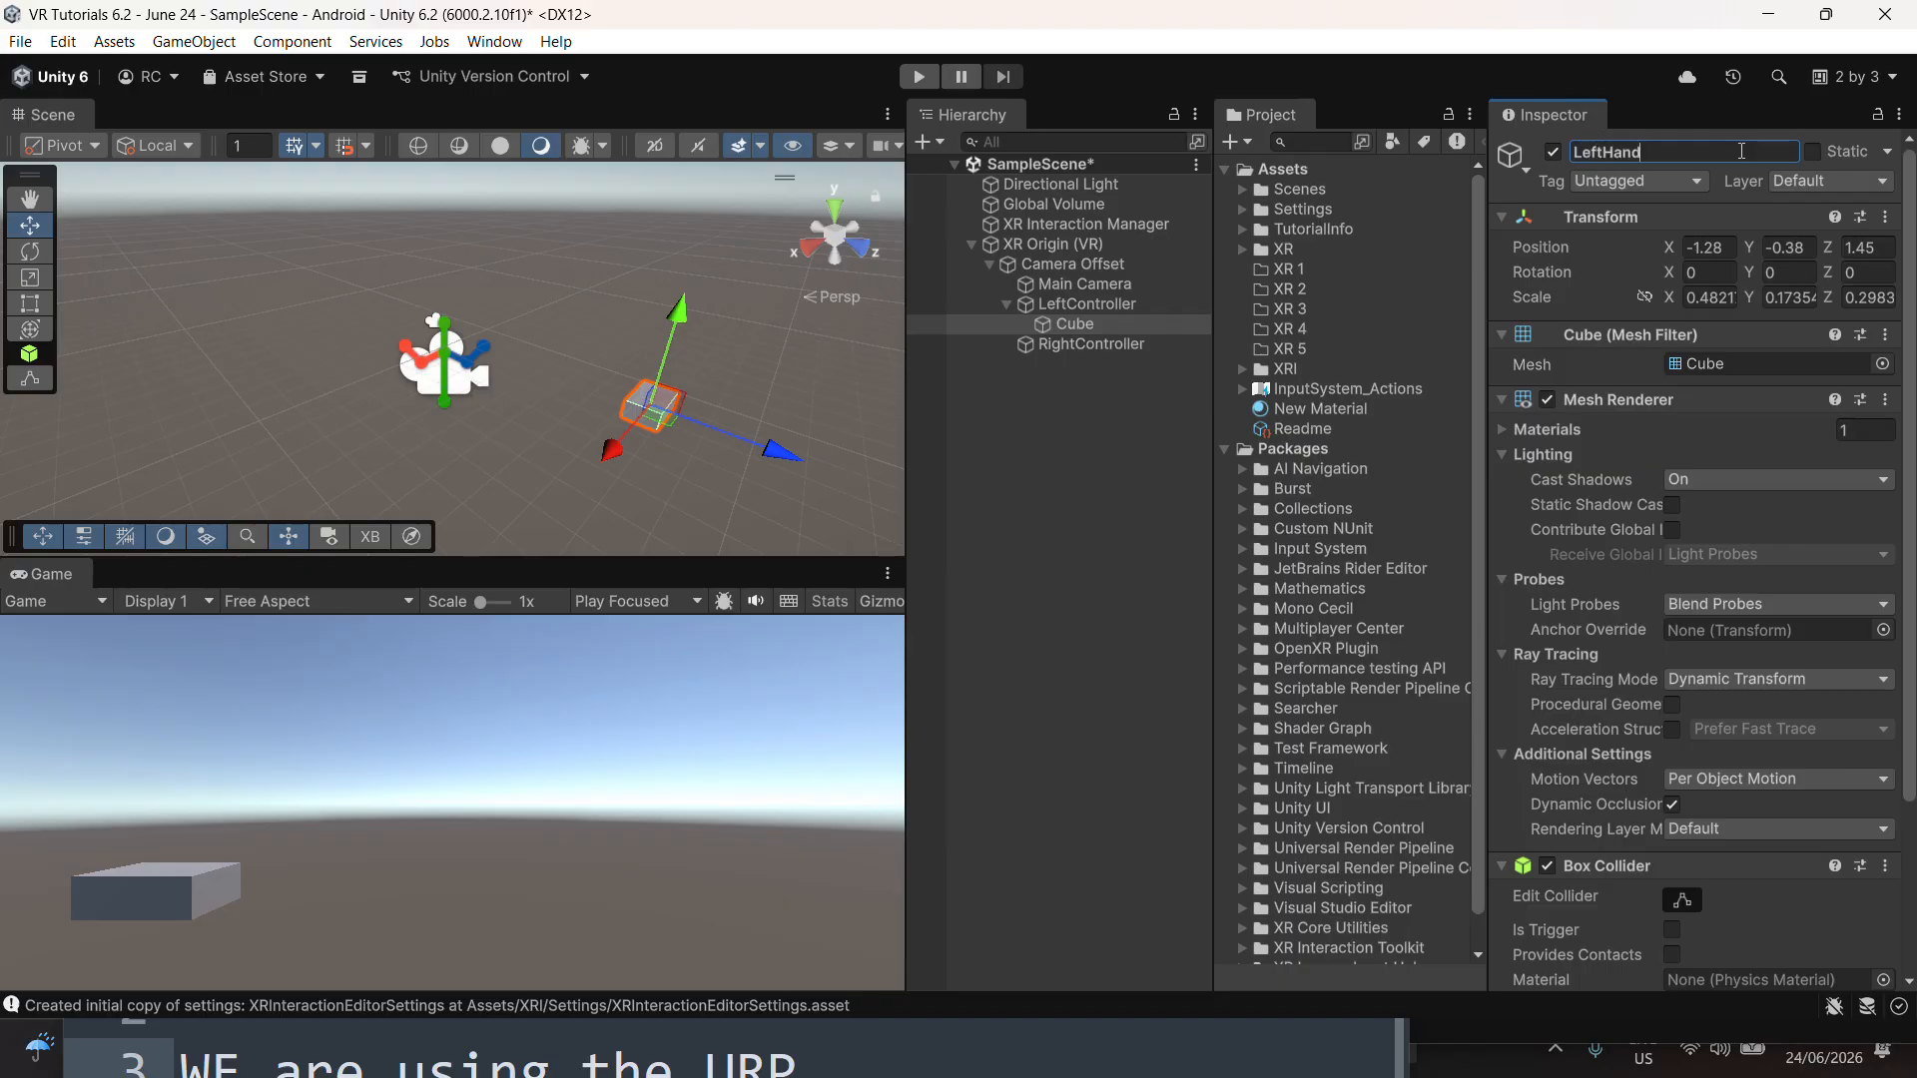
{"action": "key", "text": "Return"}
Widen the list of project assets, look through it, and return the editor to the Default layout
{"action": "left_click_drag", "start_coordinate": [1222, 579], "coordinate": [1034, 539]}
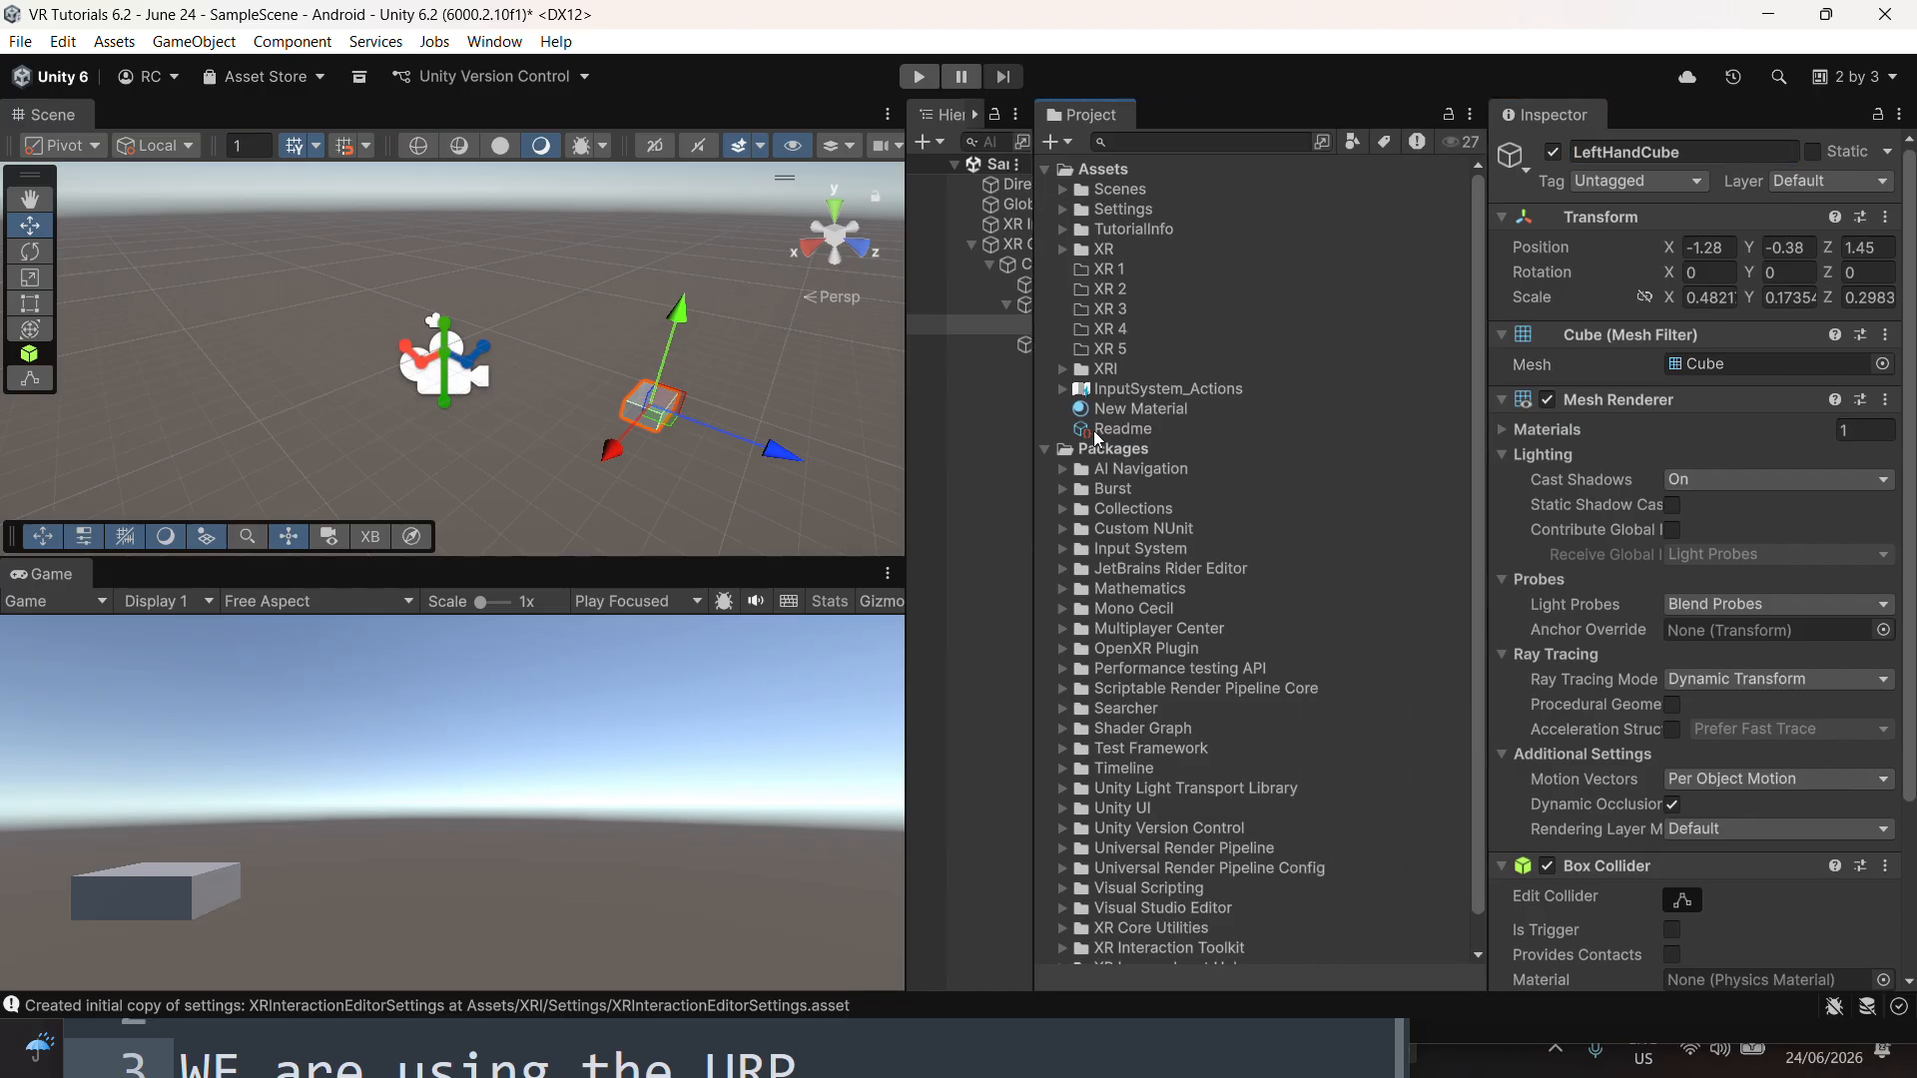
{"action": "scroll", "coordinate": [1198, 419], "scroll_direction": "down", "scroll_amount": 1}
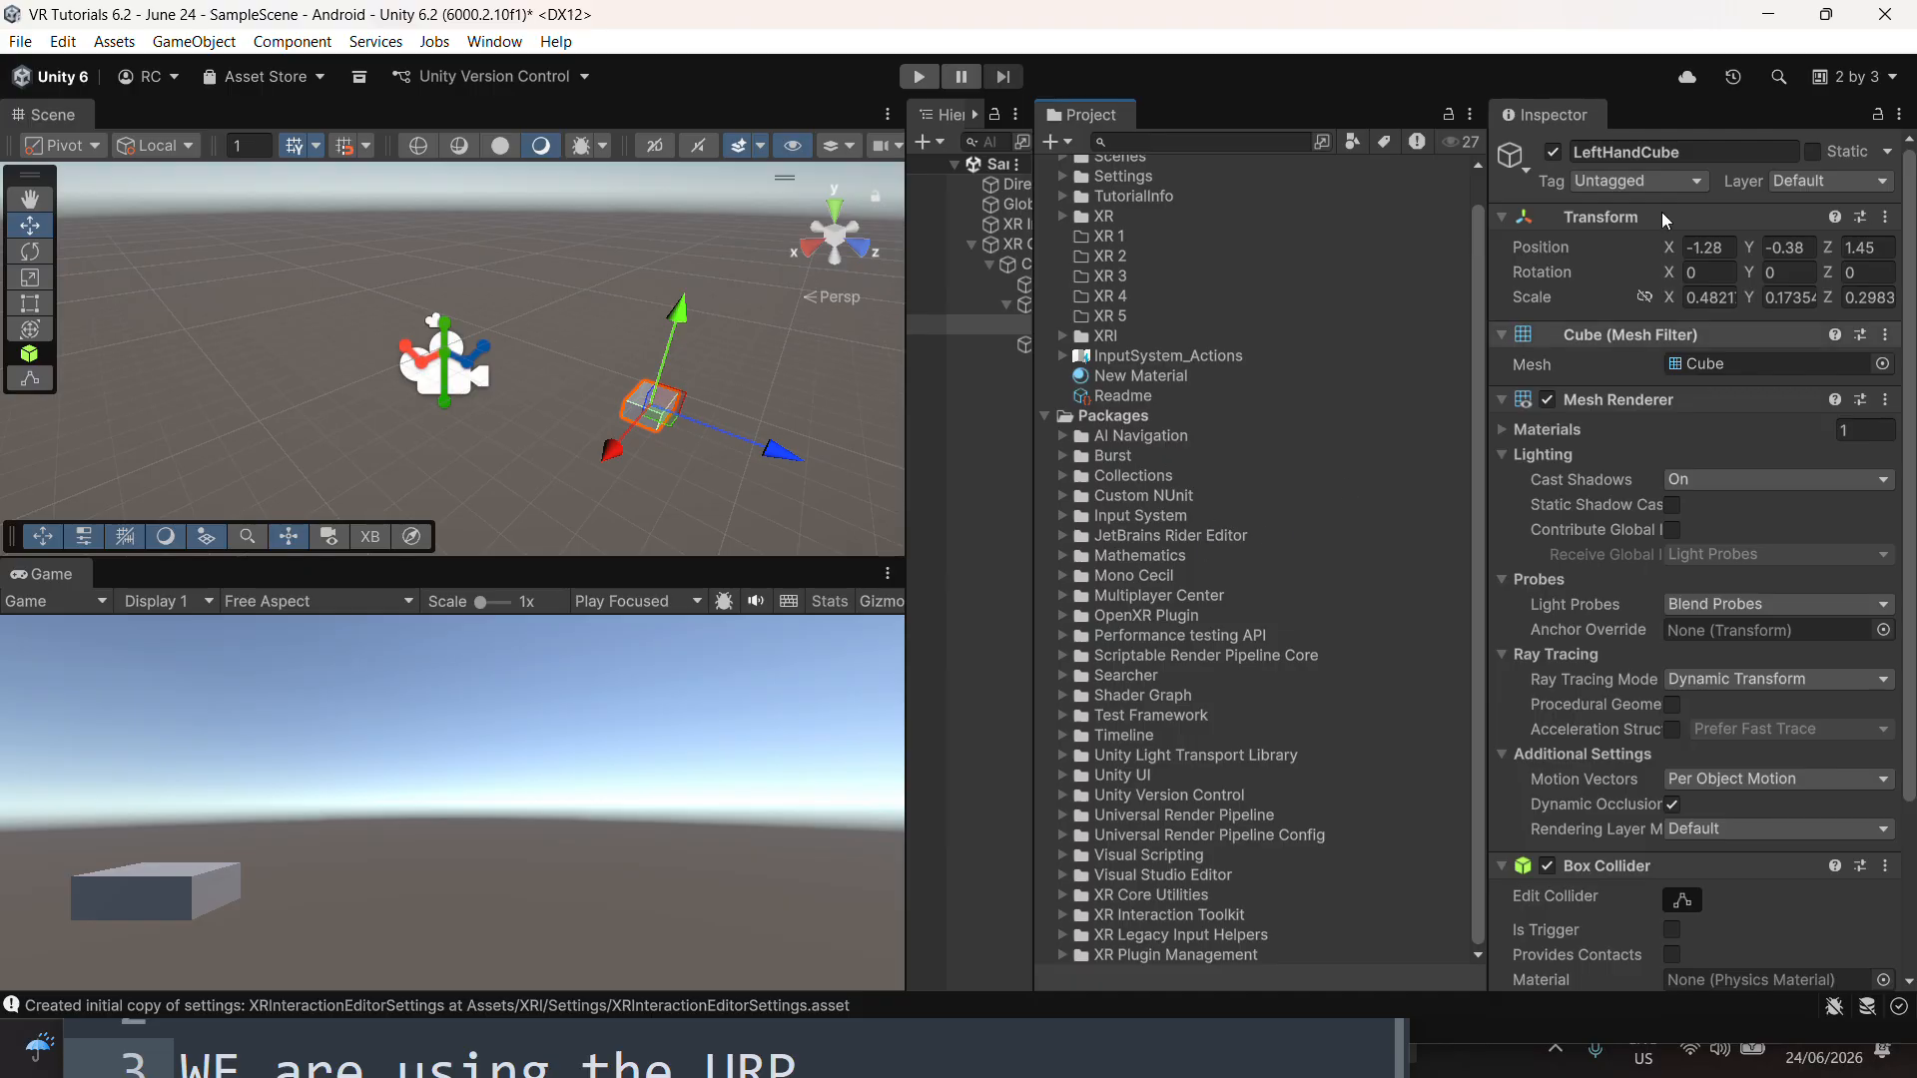
{"action": "left_click", "coordinate": [1843, 74]}
{"action": "left_click", "coordinate": [1769, 160]}
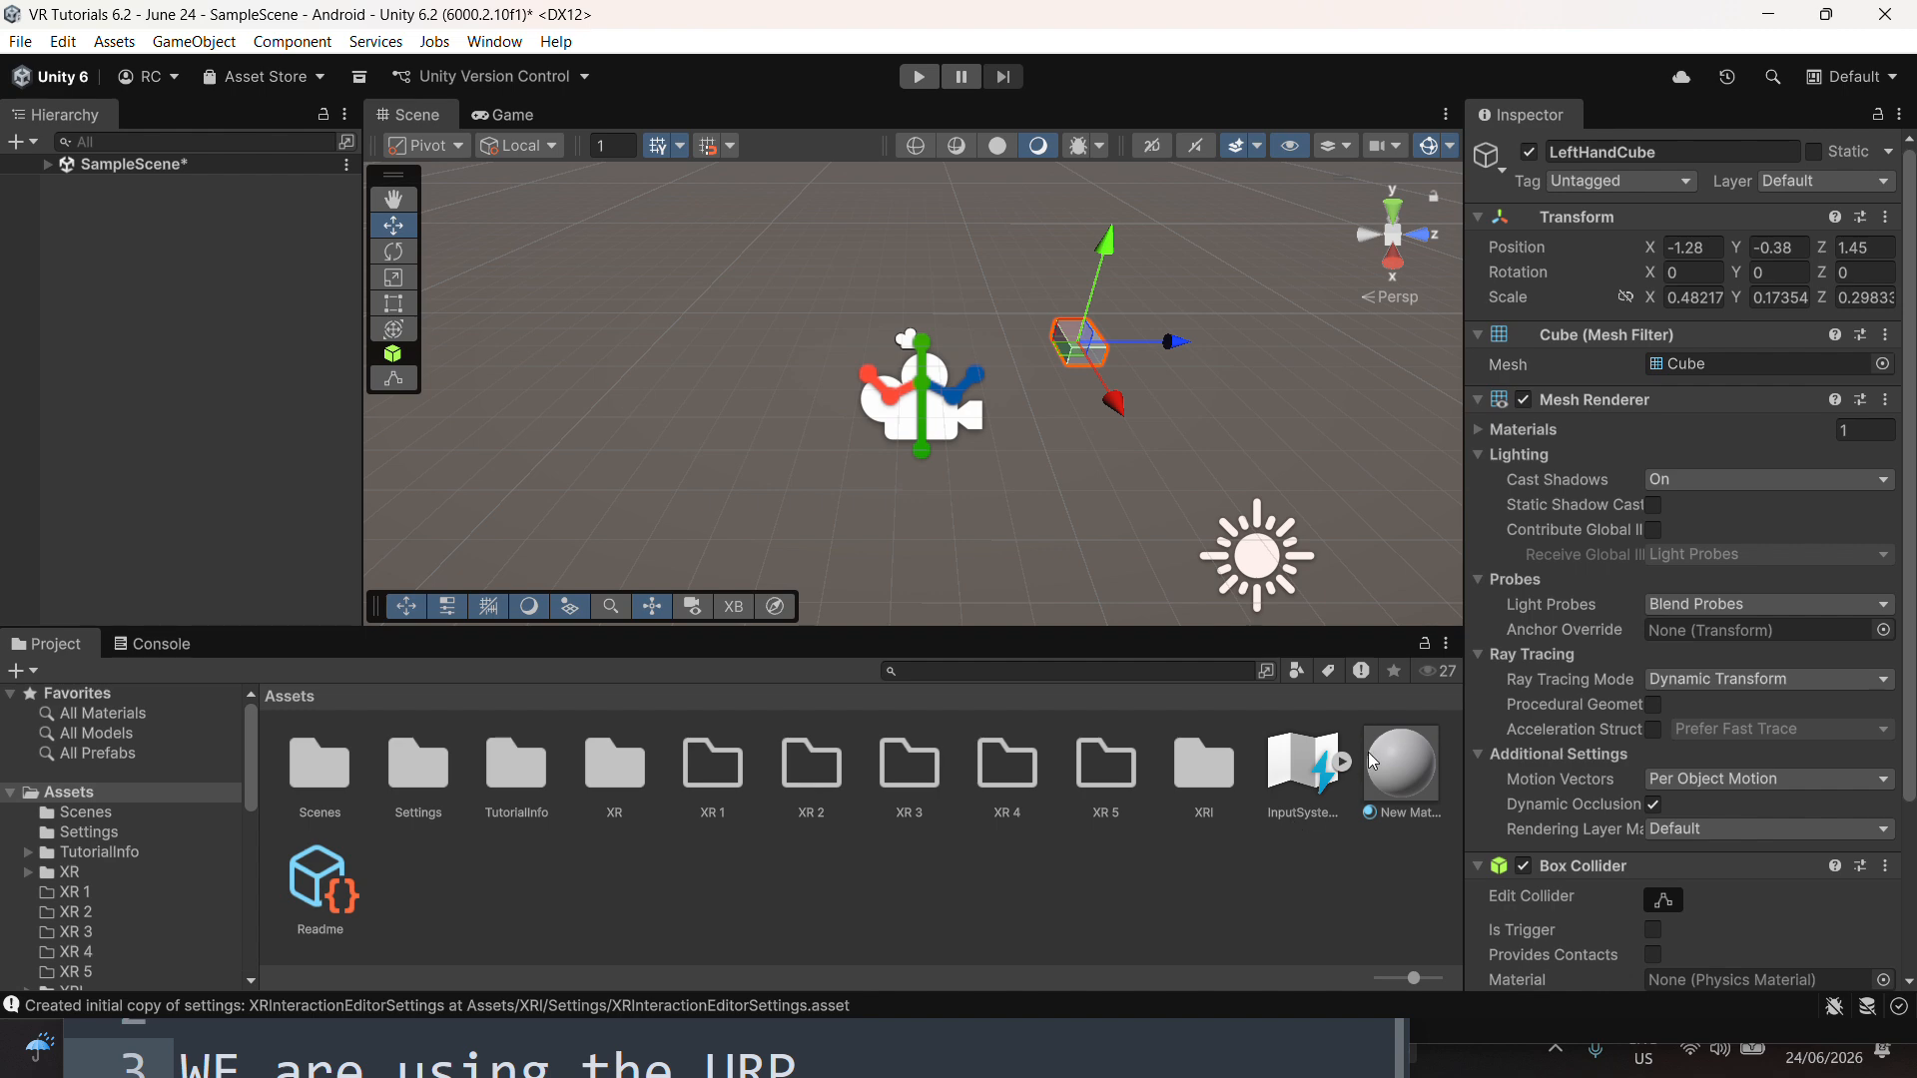
Set the base map colour of New Material to bright red
{"action": "left_click", "coordinate": [1398, 756]}
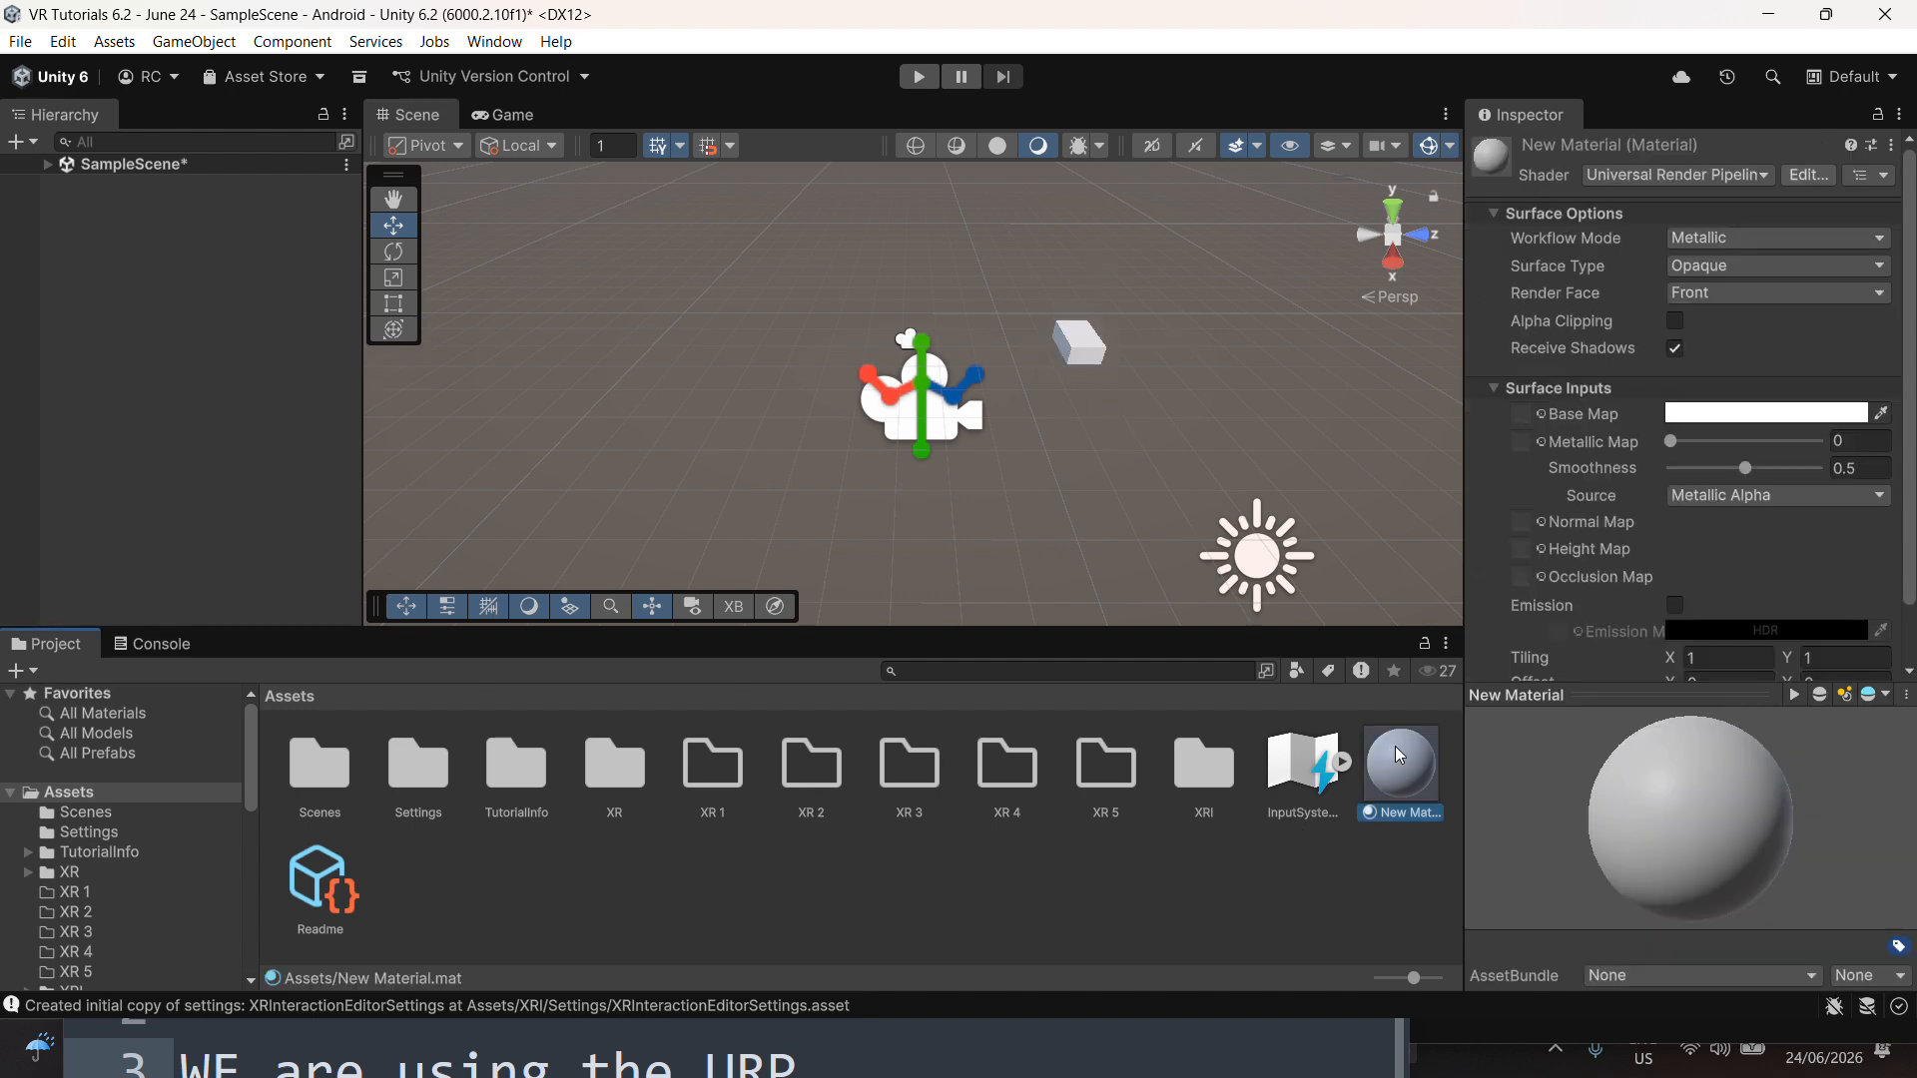
{"action": "left_click", "coordinate": [1702, 413]}
{"action": "left_click", "coordinate": [1822, 330]}
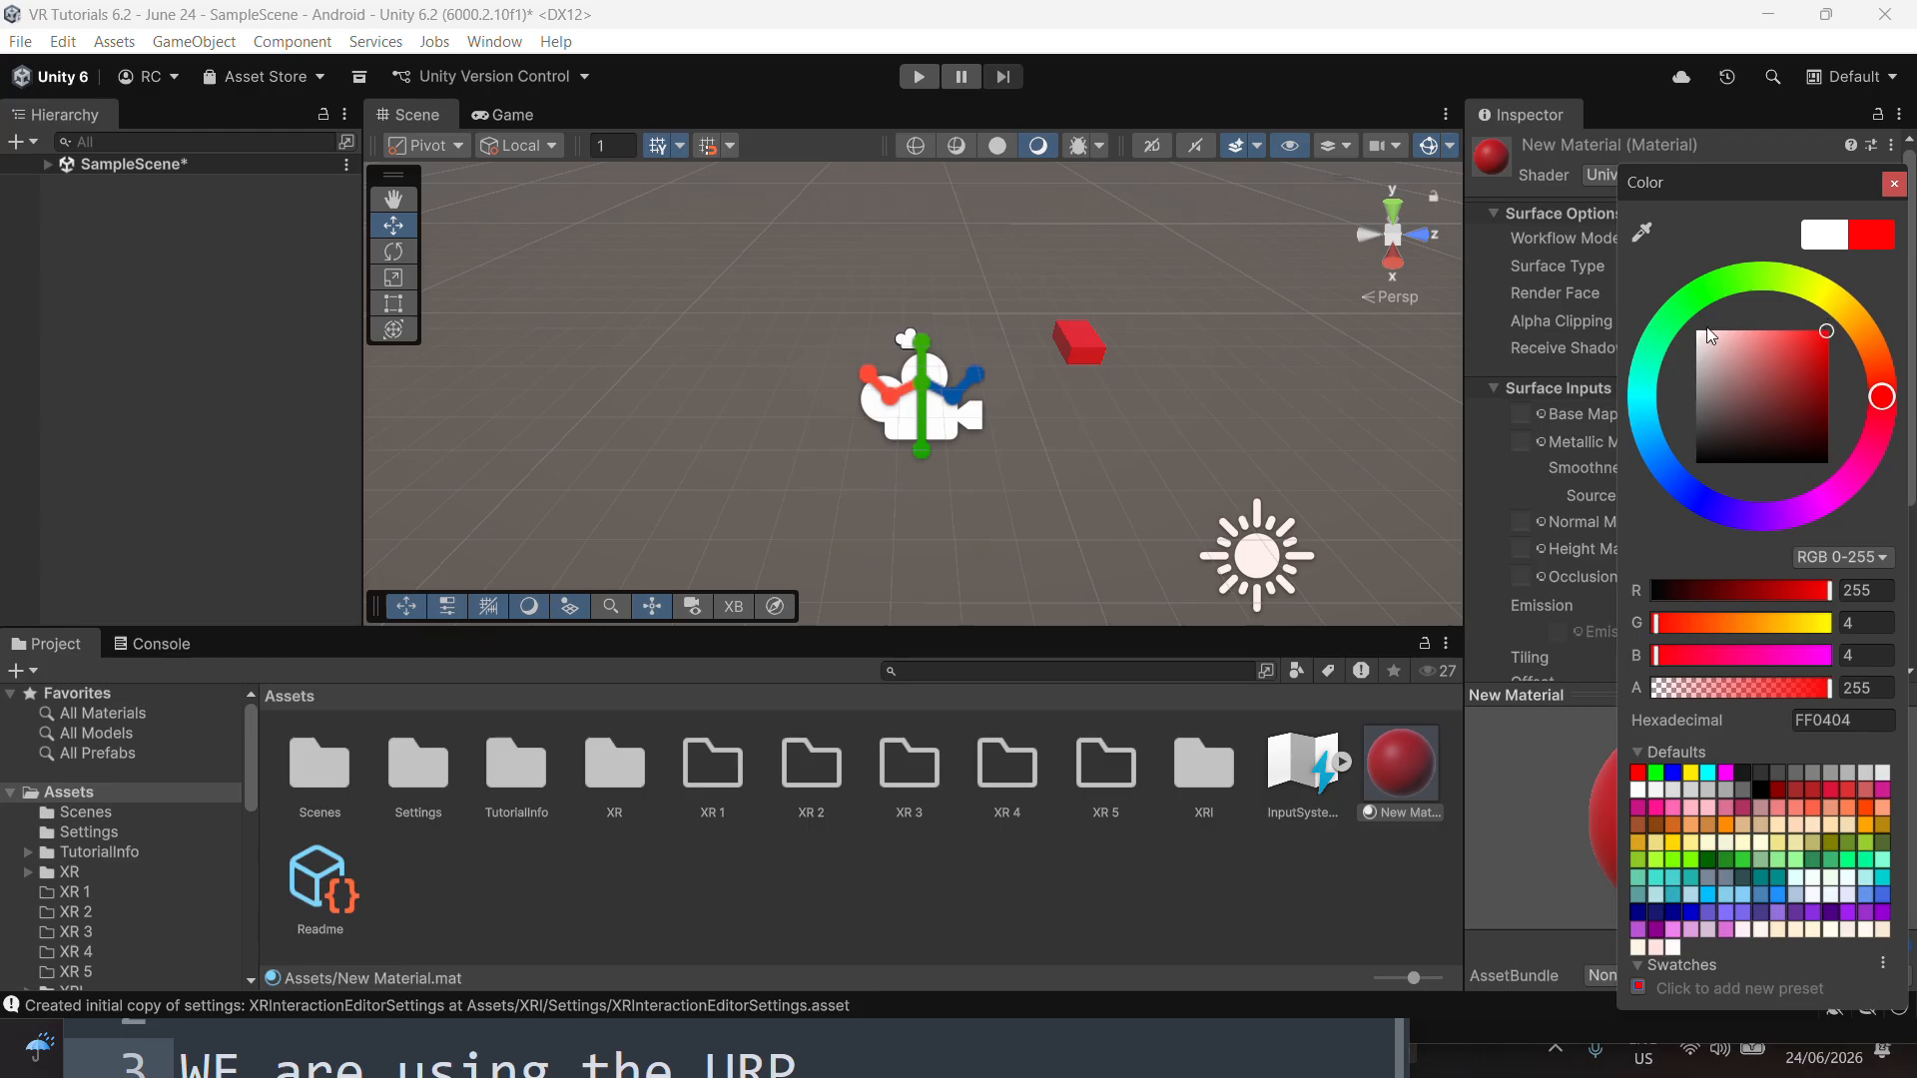
Reveal and focus RightController under the XR Origin's Camera Offset, and switch the editor to the 2 by 3 layout
{"action": "left_click", "coordinate": [46, 162]}
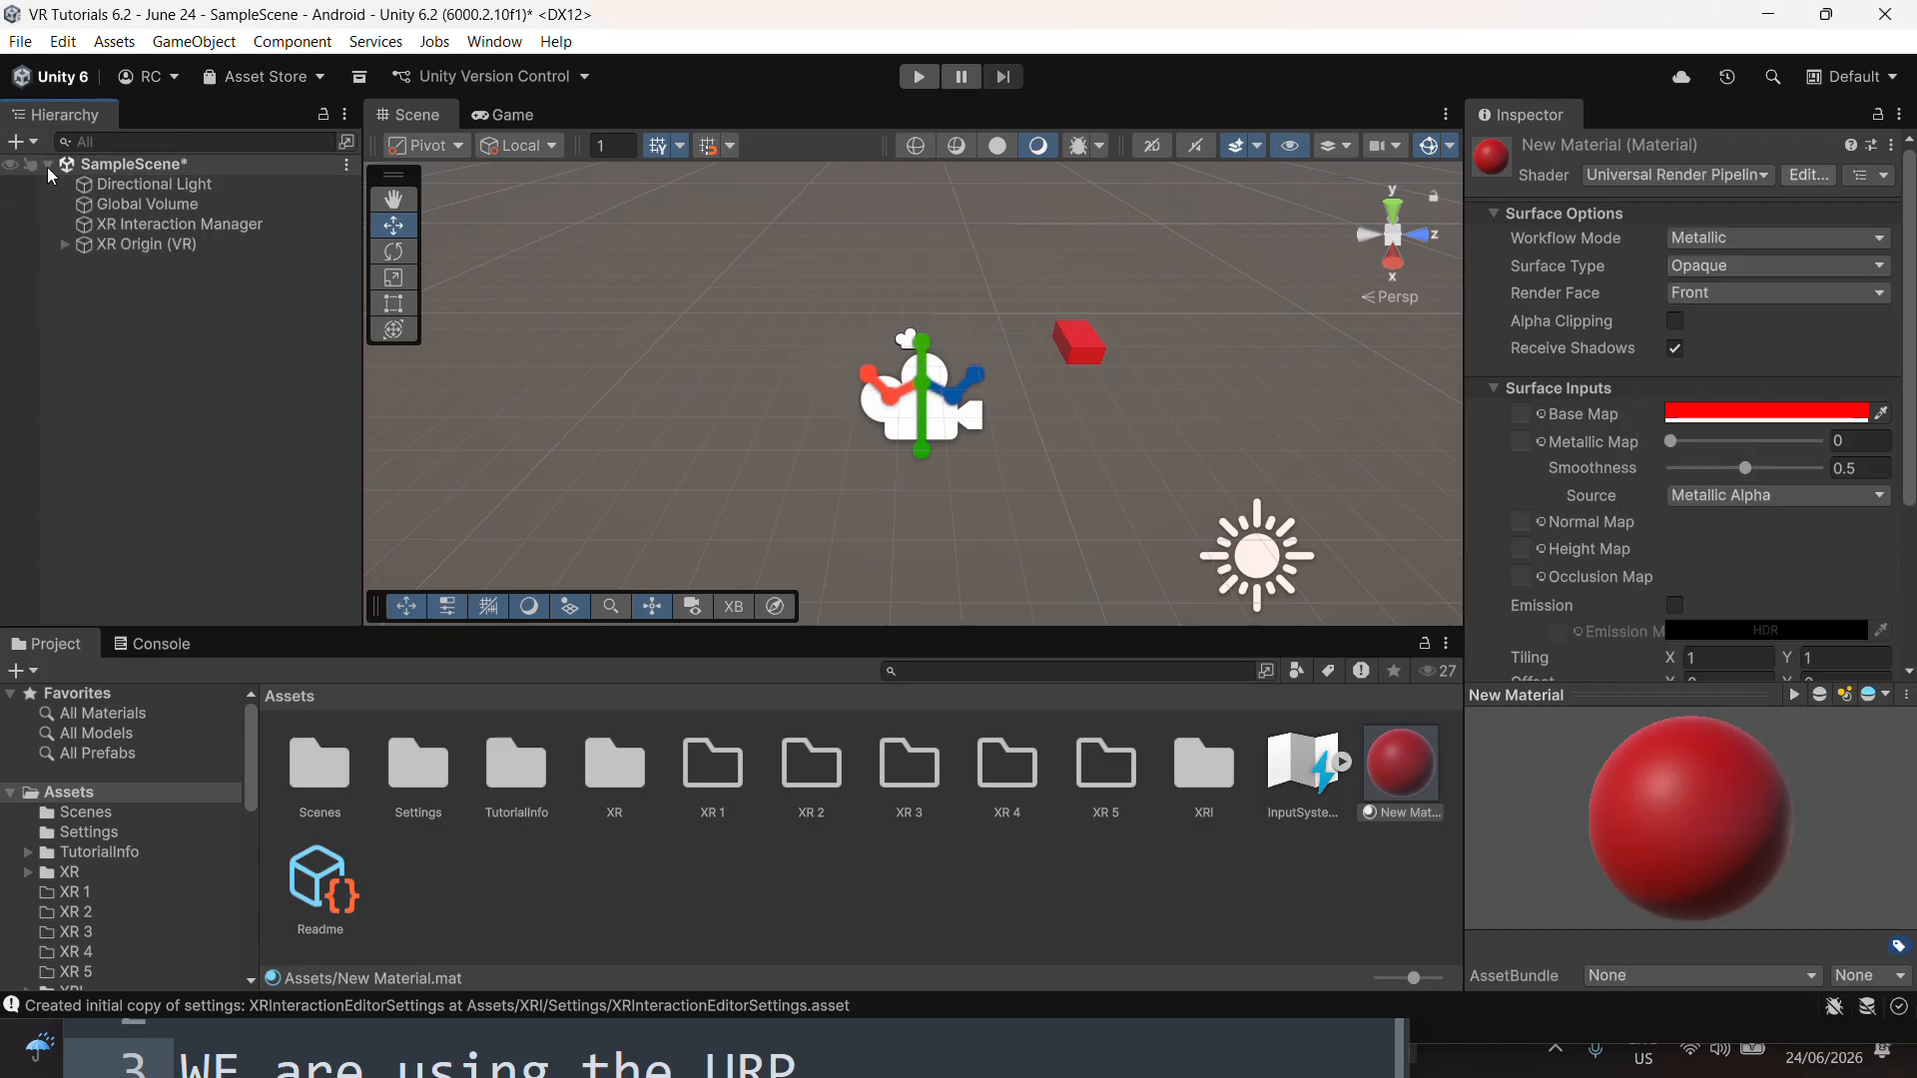
{"action": "left_click", "coordinate": [65, 245]}
{"action": "left_click", "coordinate": [120, 264]}
{"action": "left_click", "coordinate": [83, 264]}
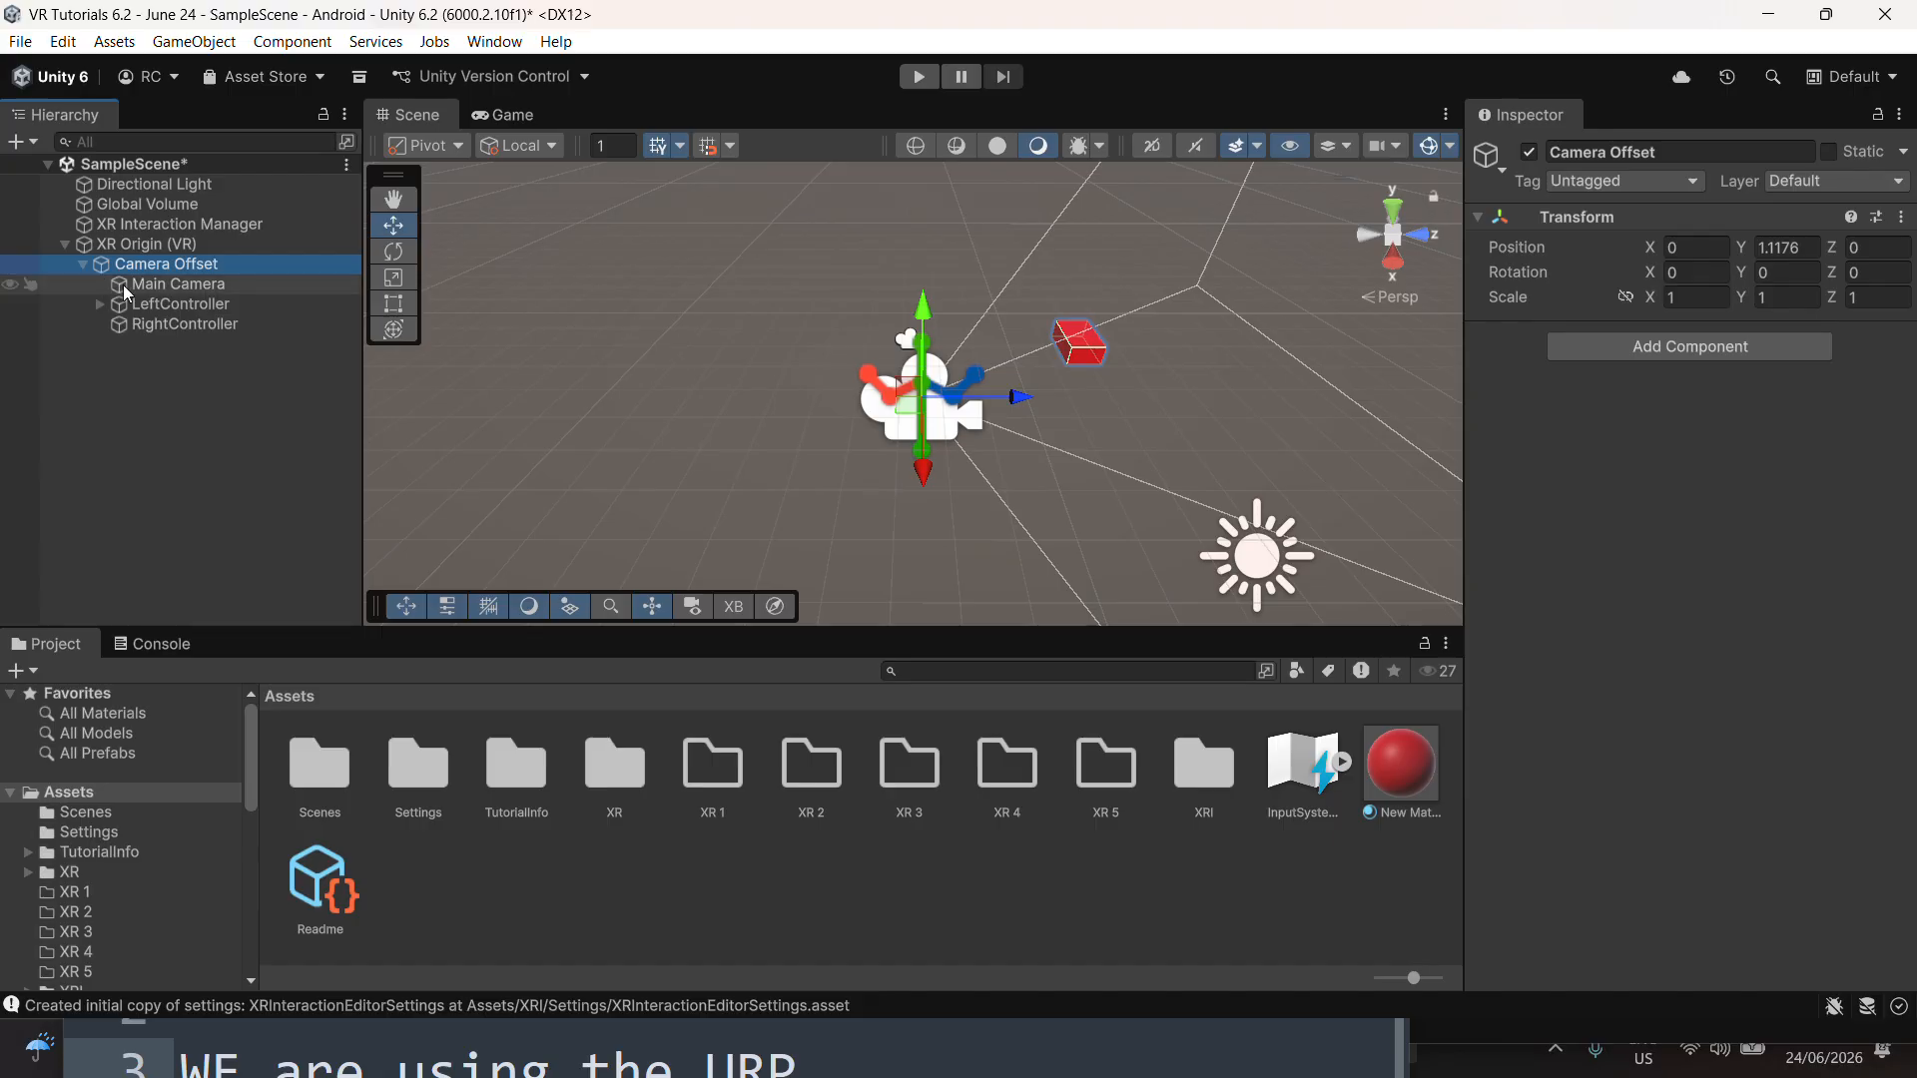
{"action": "left_click", "coordinate": [150, 324]}
{"action": "key", "text": "f"}
{"action": "scroll", "coordinate": [693, 361], "scroll_direction": "up", "scroll_amount": 10}
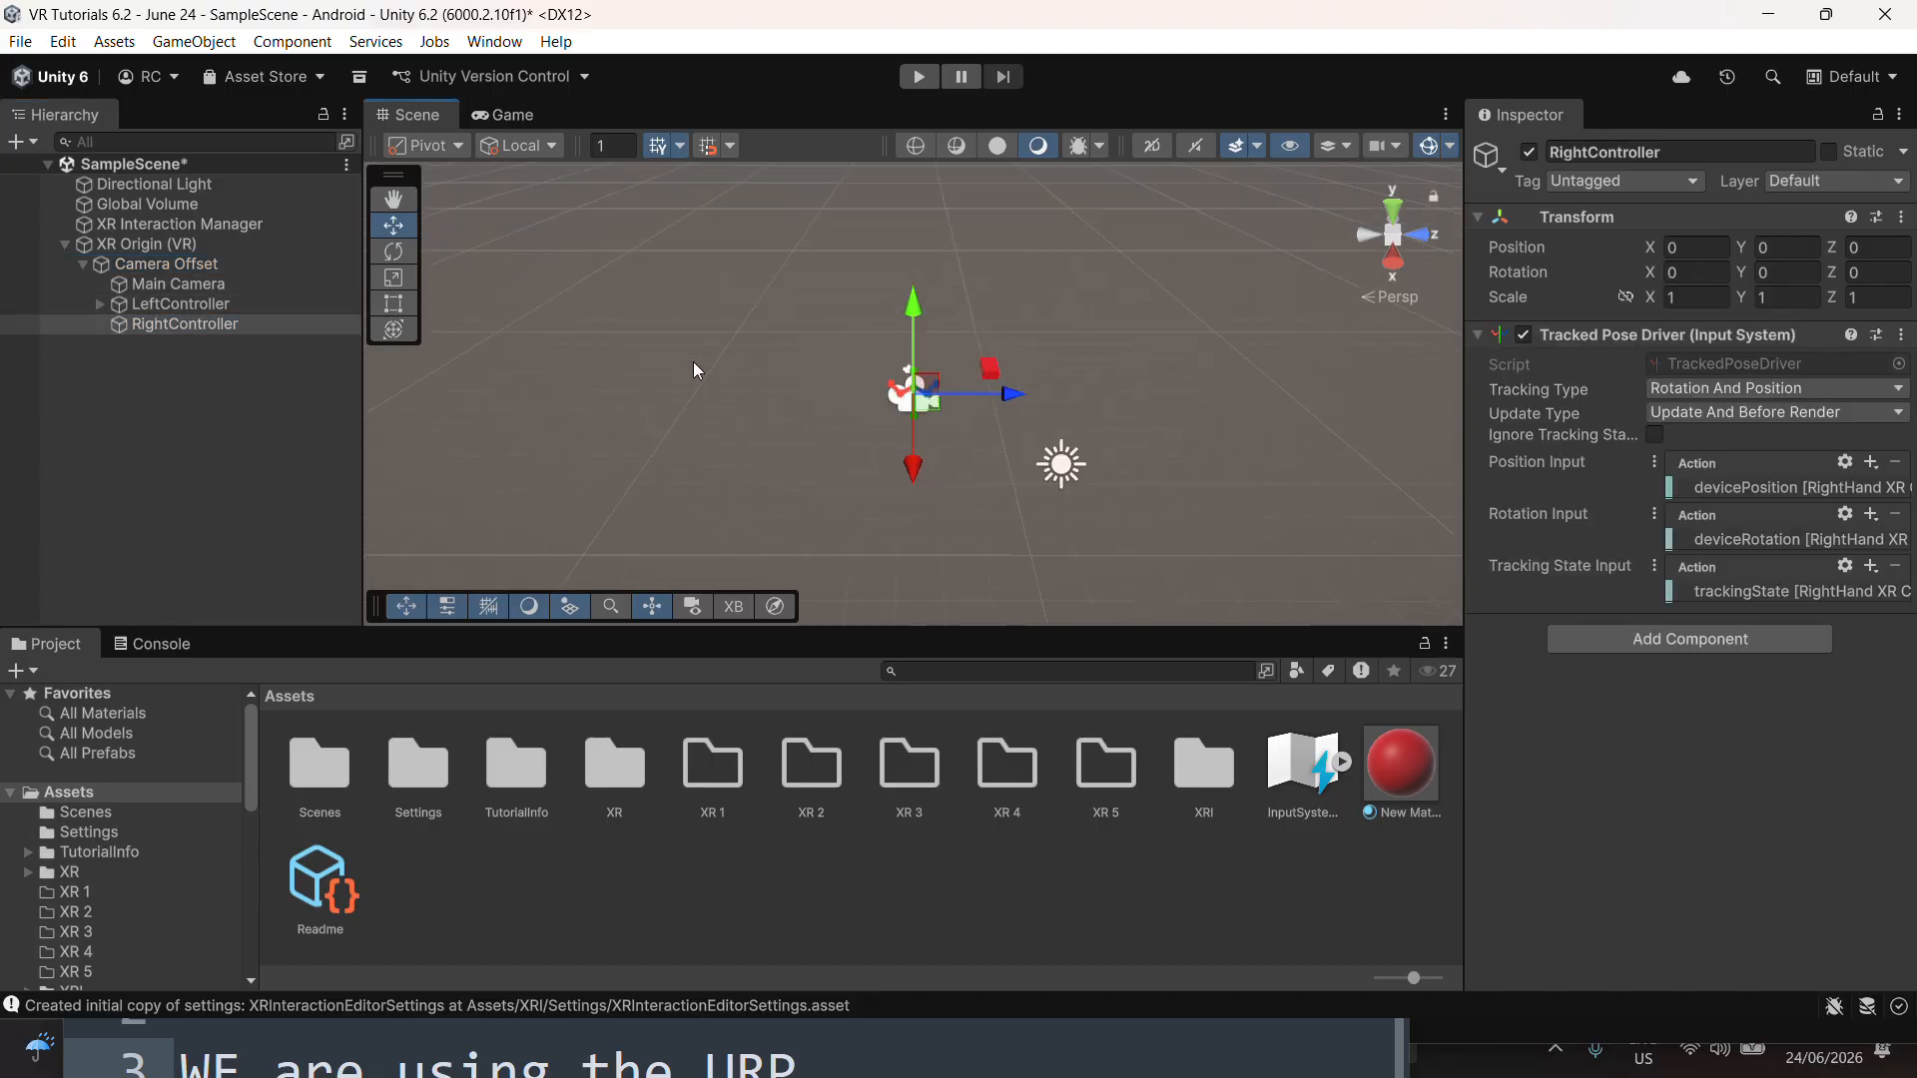
{"action": "left_click", "coordinate": [1819, 74]}
{"action": "left_click", "coordinate": [1727, 104]}
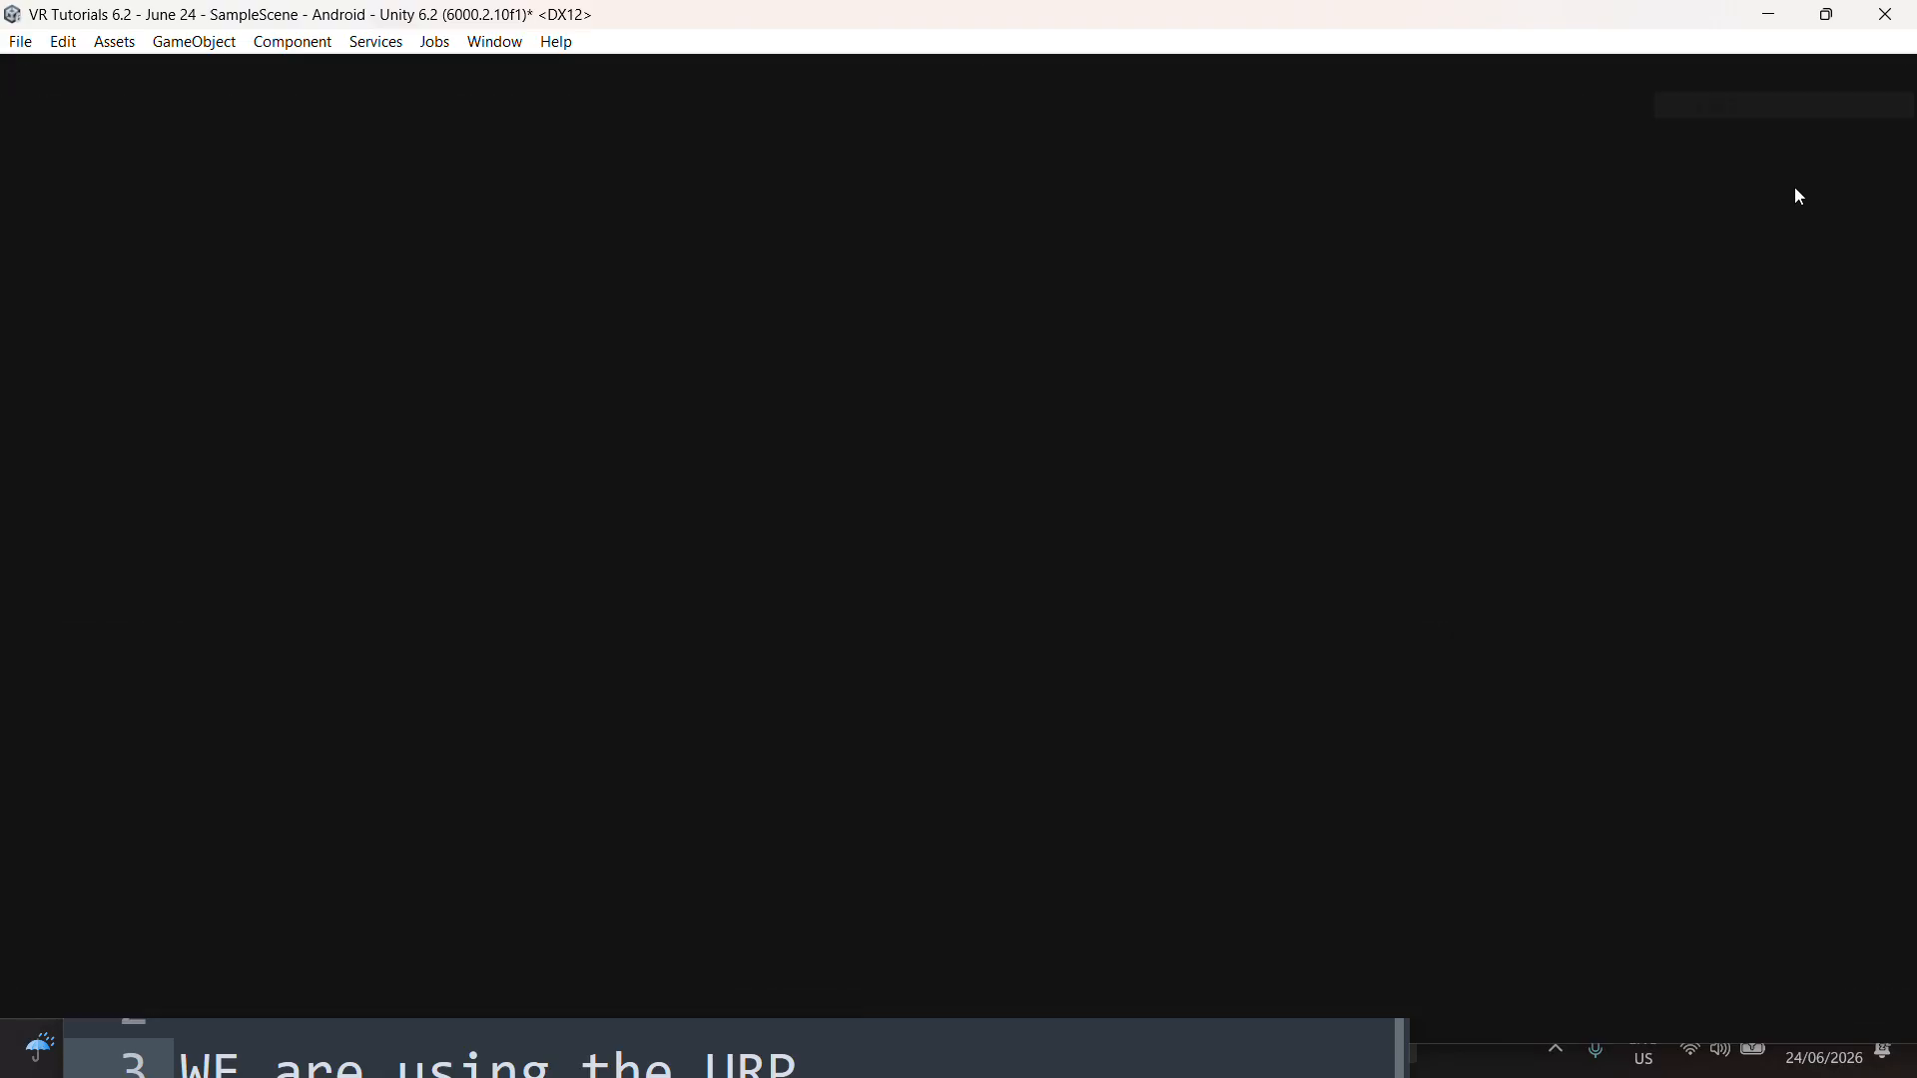
Add a 3D cube as a child of RightController under the XR Origin's Camera Offset
{"action": "left_click", "coordinate": [954, 166]}
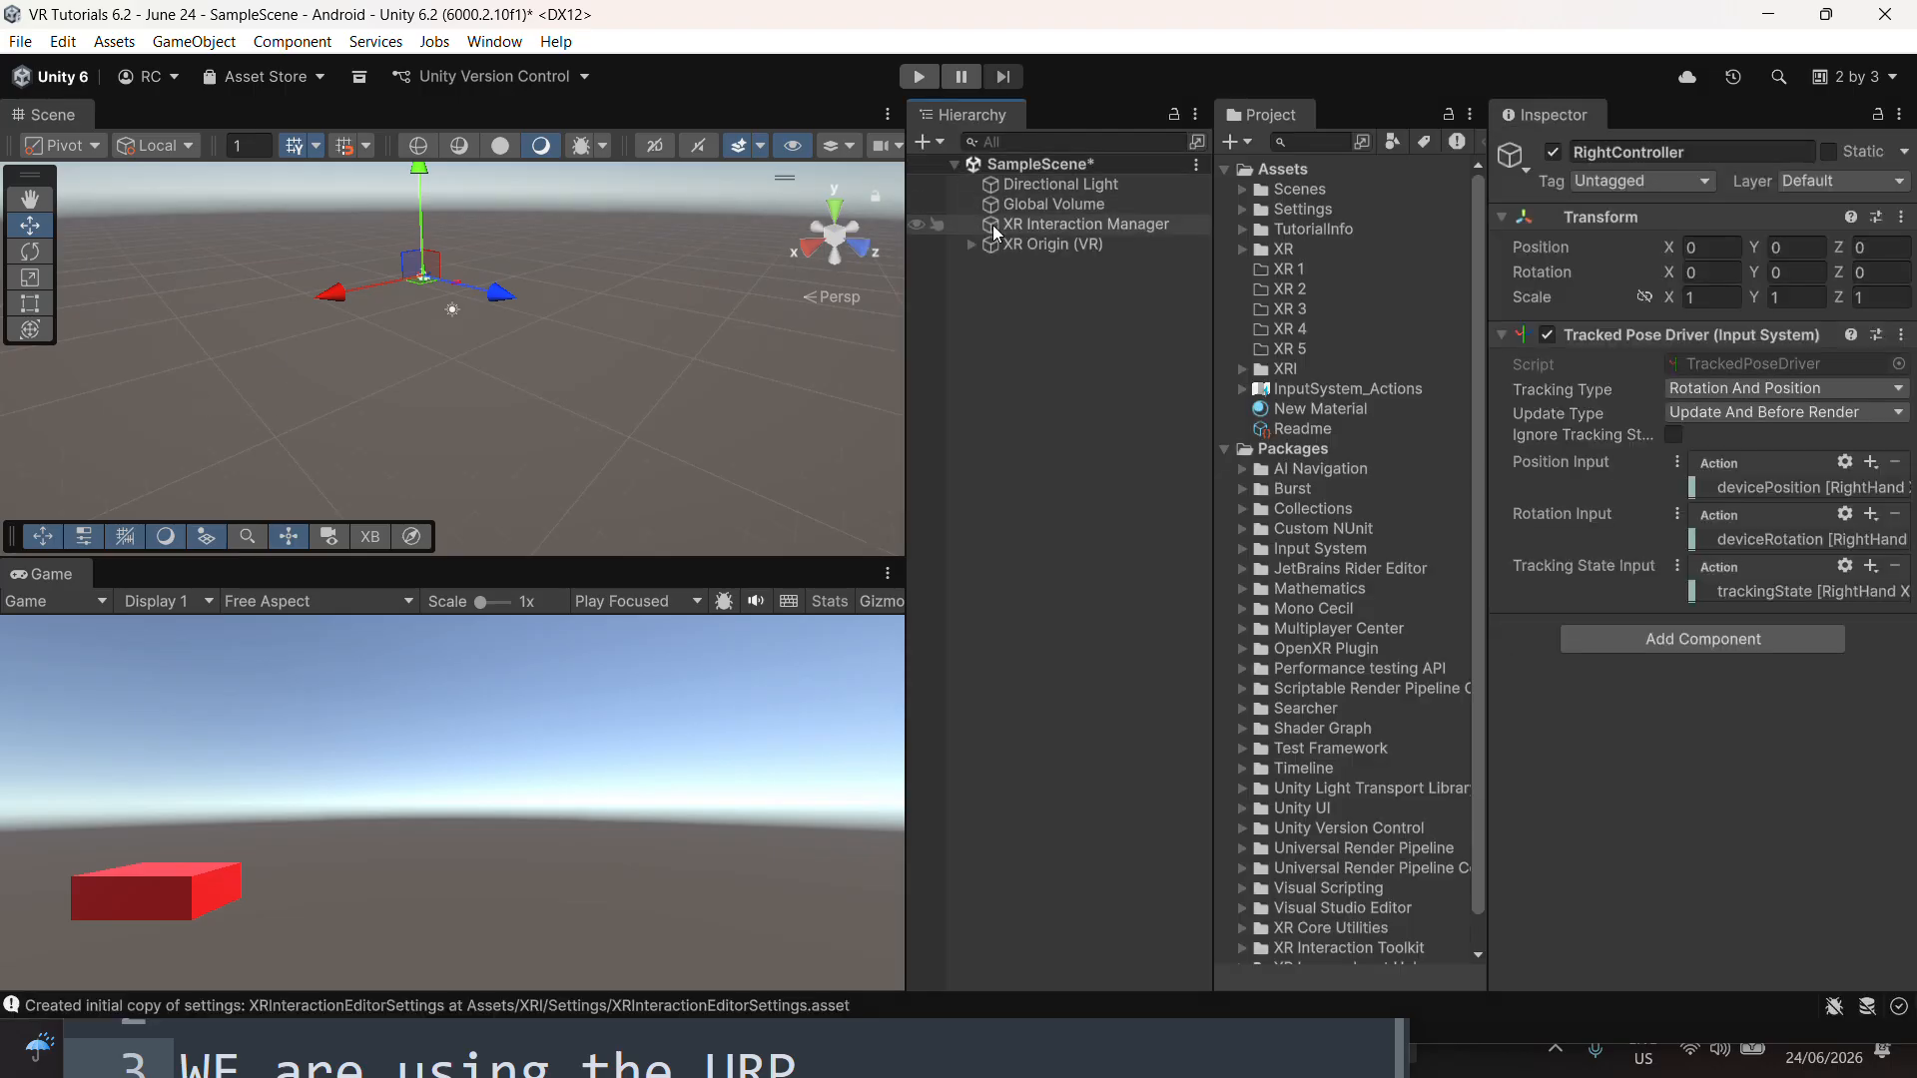
{"action": "left_click", "coordinate": [971, 245]}
{"action": "left_click", "coordinate": [1006, 264]}
{"action": "left_click", "coordinate": [989, 265]}
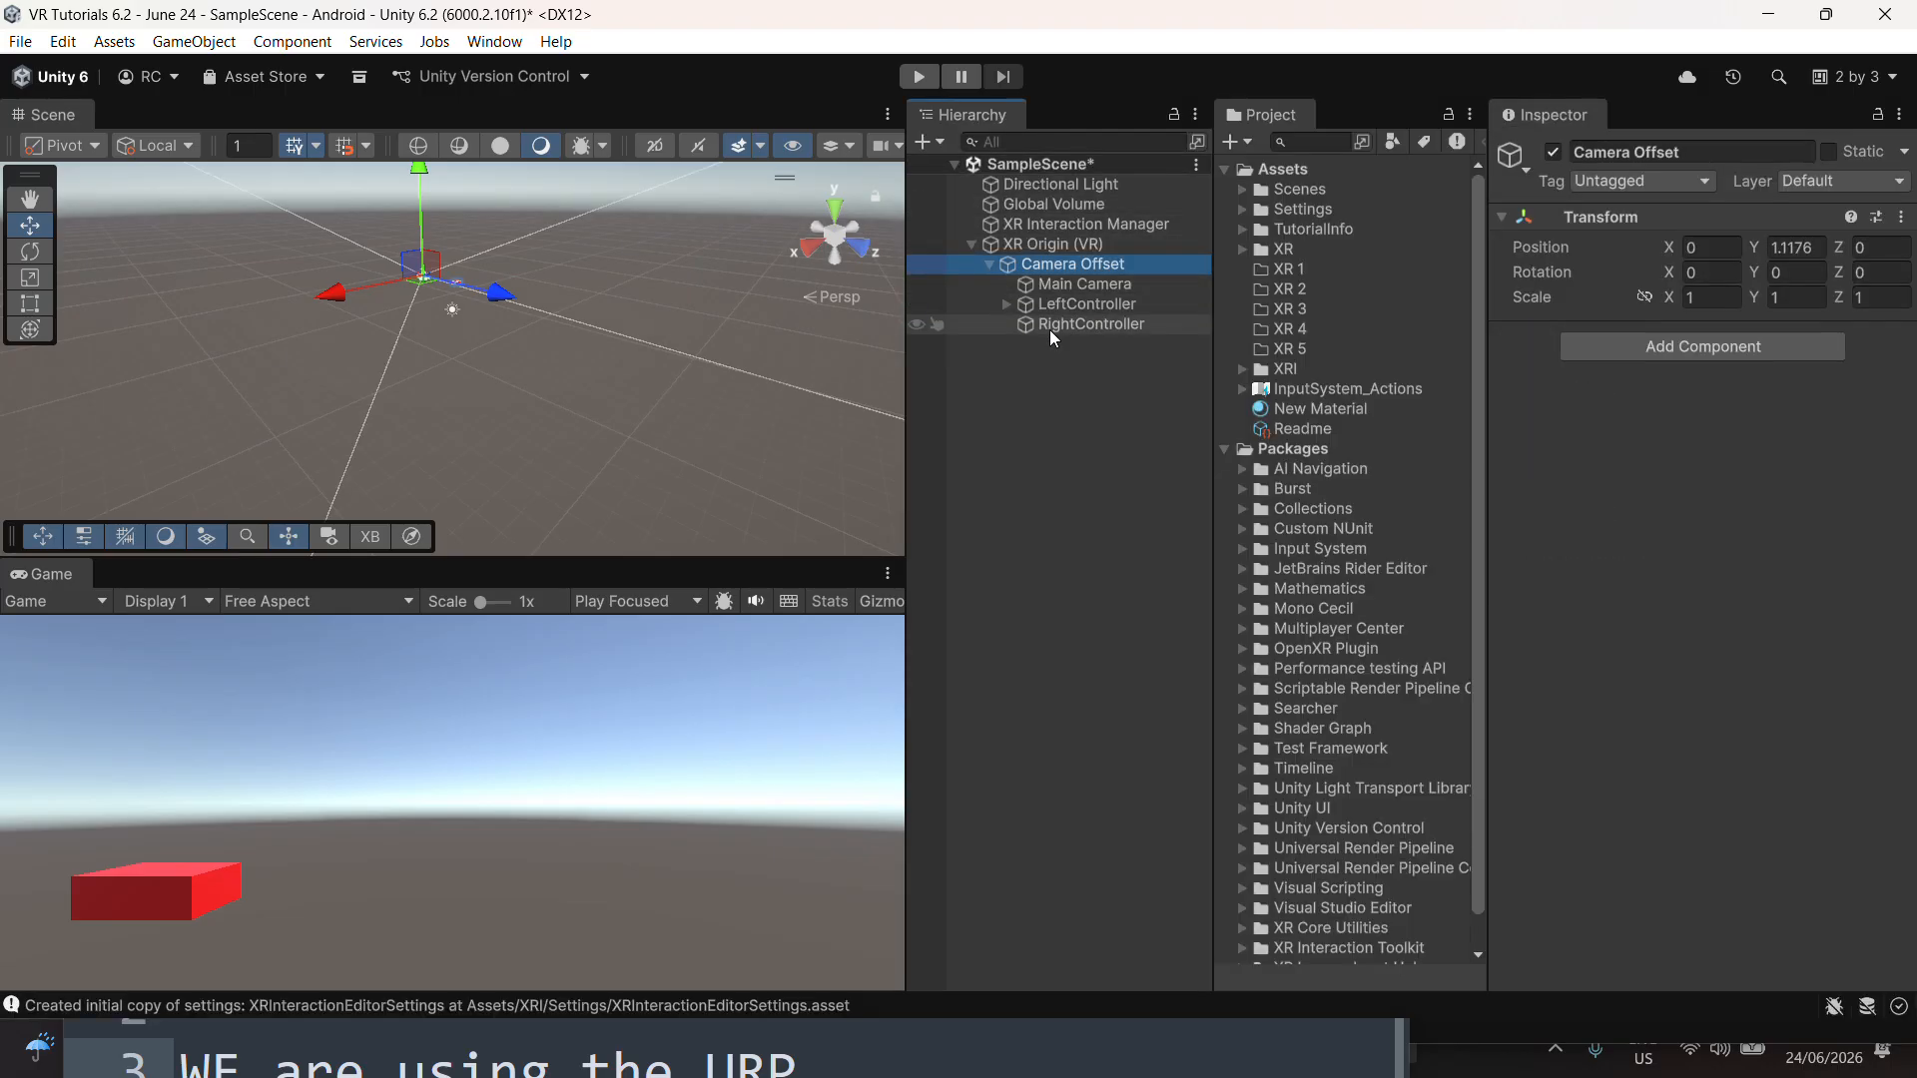
{"action": "left_click", "coordinate": [1056, 328]}
{"action": "left_click", "coordinate": [1006, 303]}
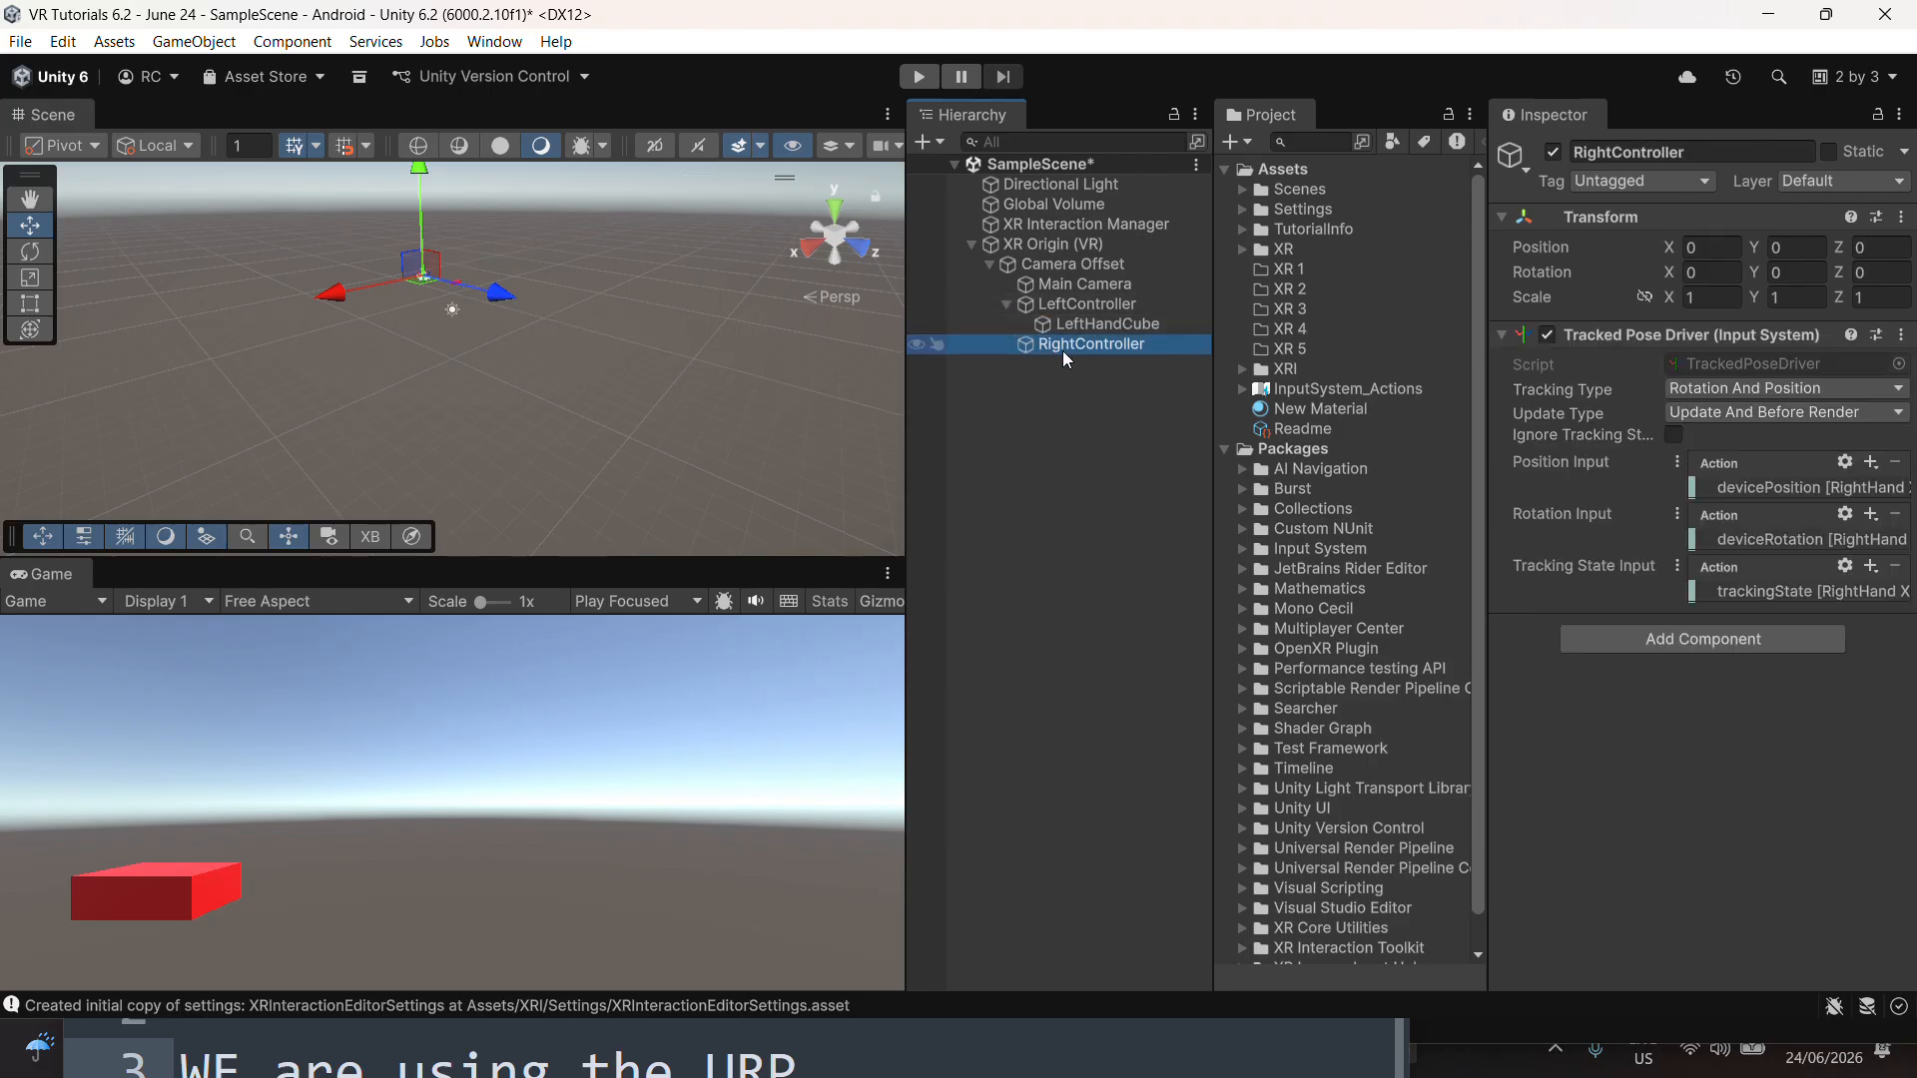
{"action": "right_click", "coordinate": [1062, 349]}
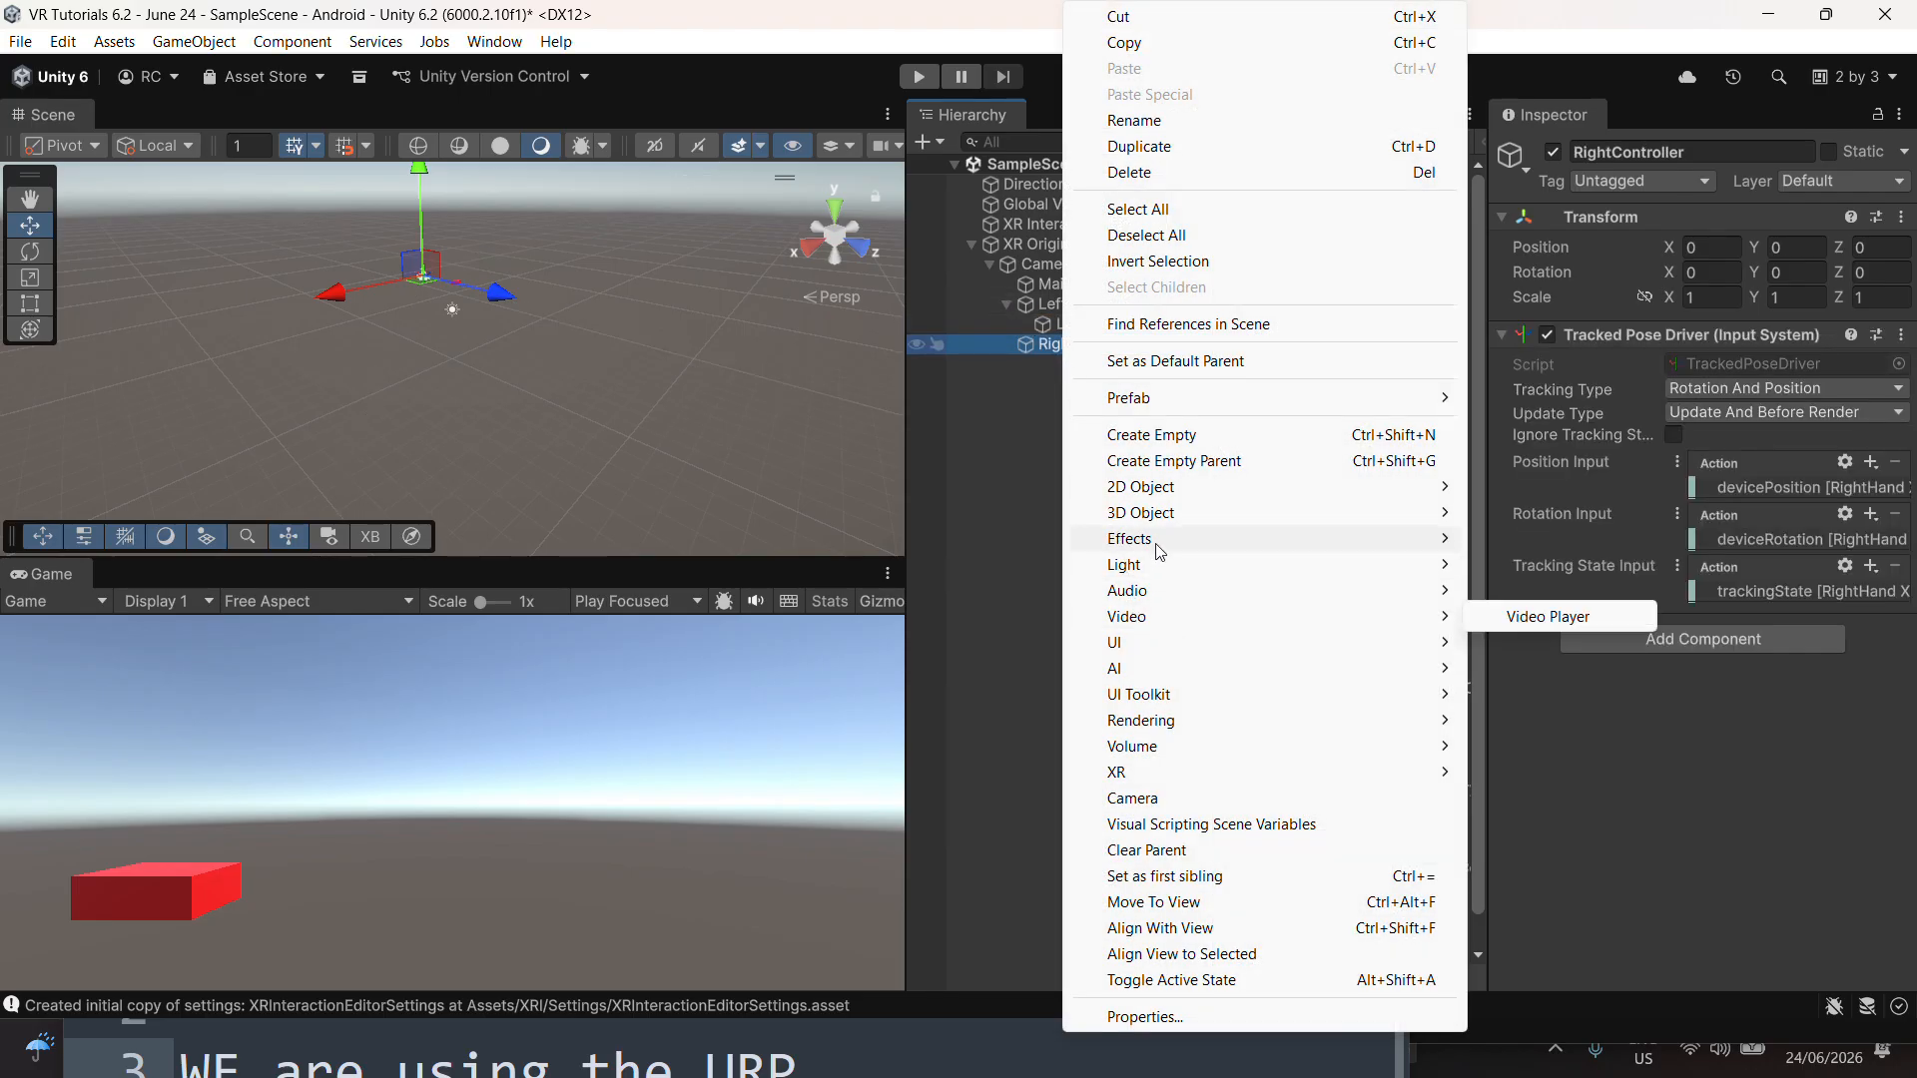
{"action": "mouse_move", "coordinate": [1174, 513]}
{"action": "left_click", "coordinate": [1487, 513]}
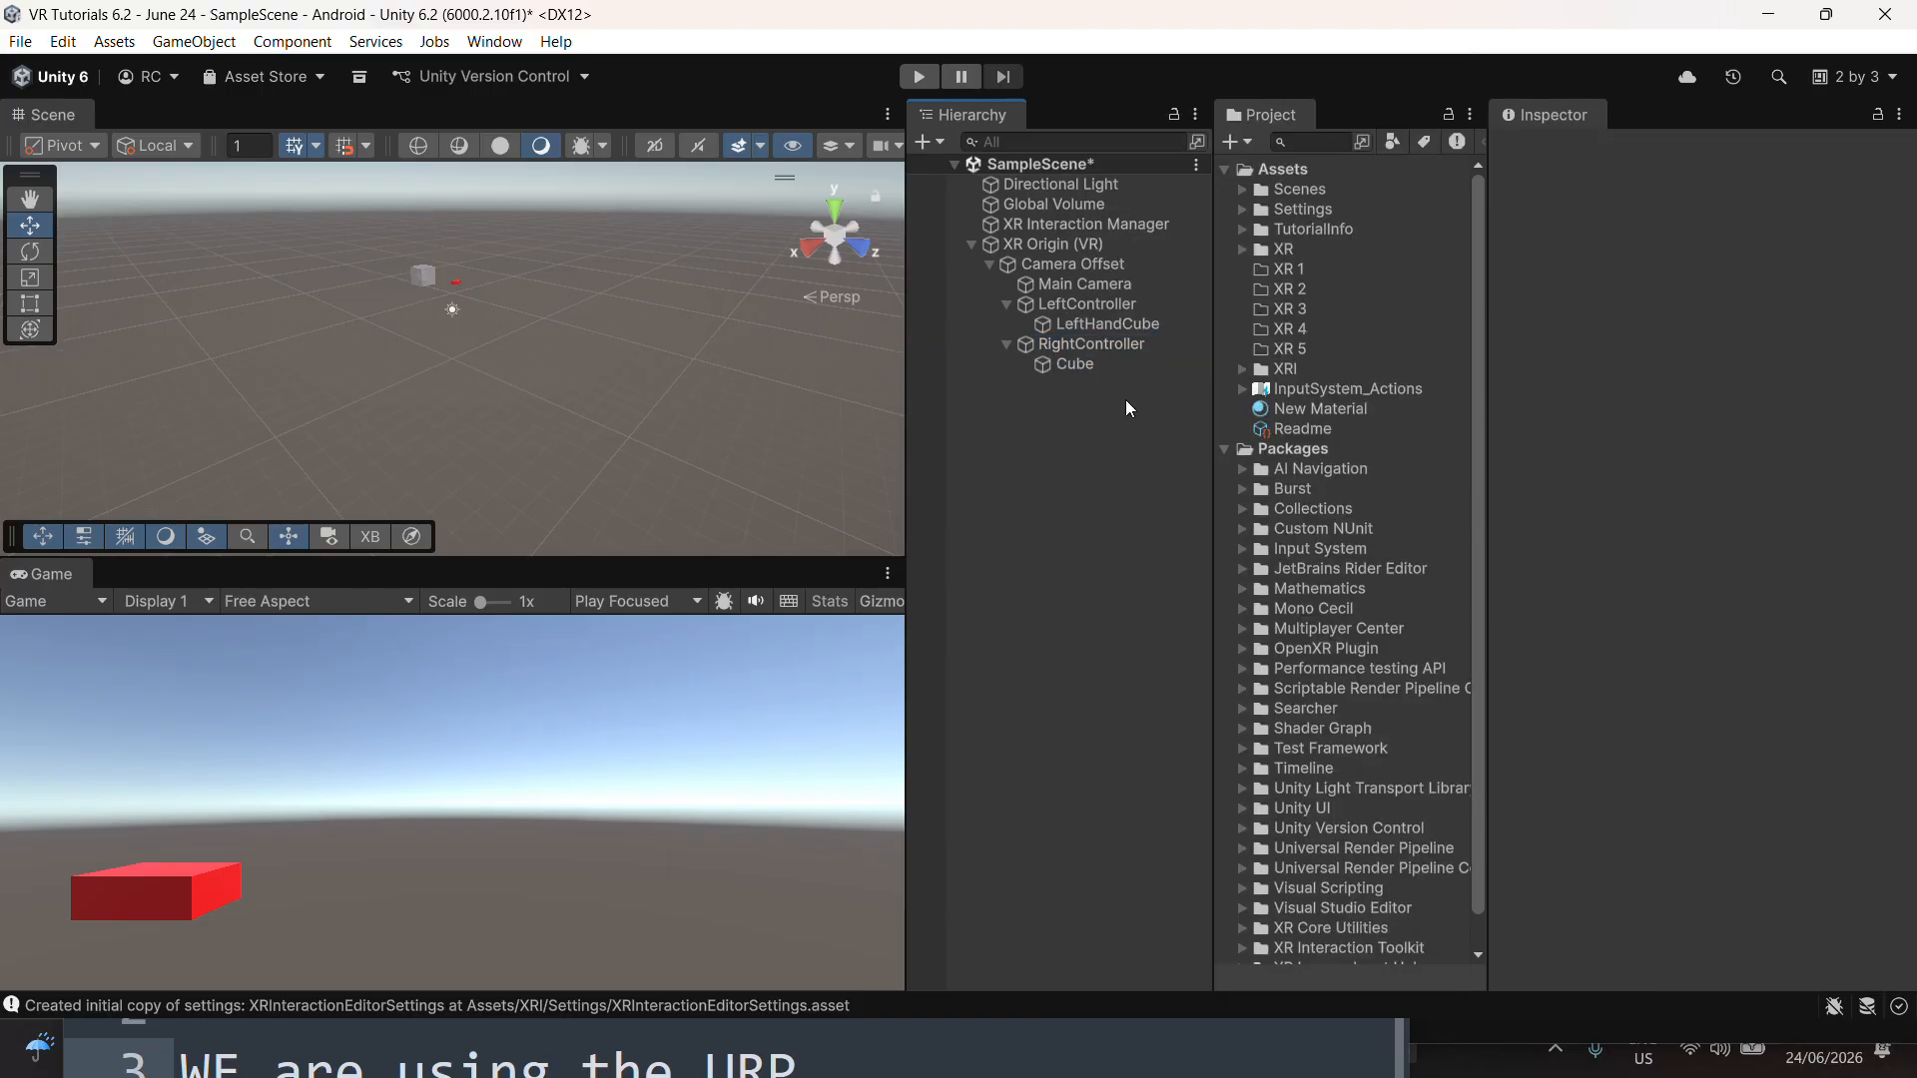
Rename the new cube under RightController as RightHandCube
{"action": "left_click", "coordinate": [1738, 148]}
{"action": "type", "text": "RightHandCube"}
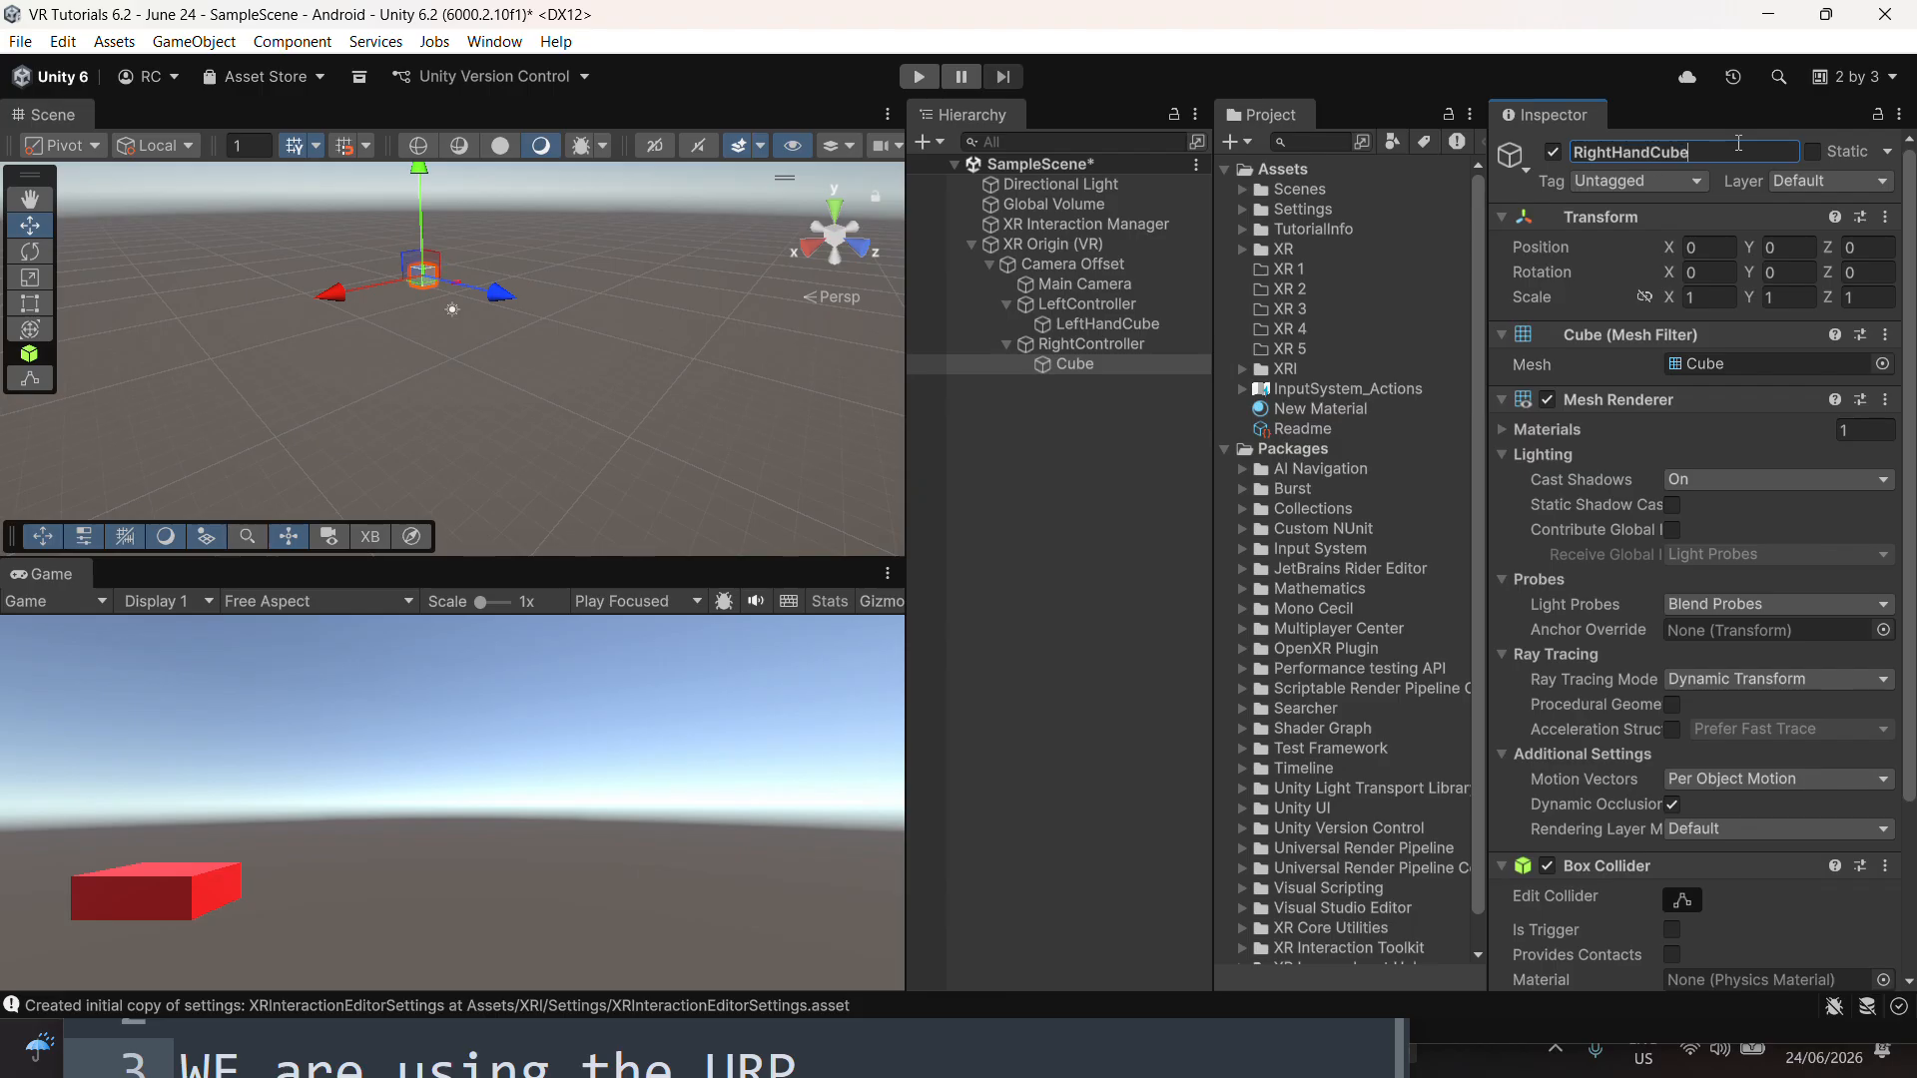
{"action": "double_click", "coordinate": [1737, 152]}
{"action": "left_click", "coordinate": [981, 475]}
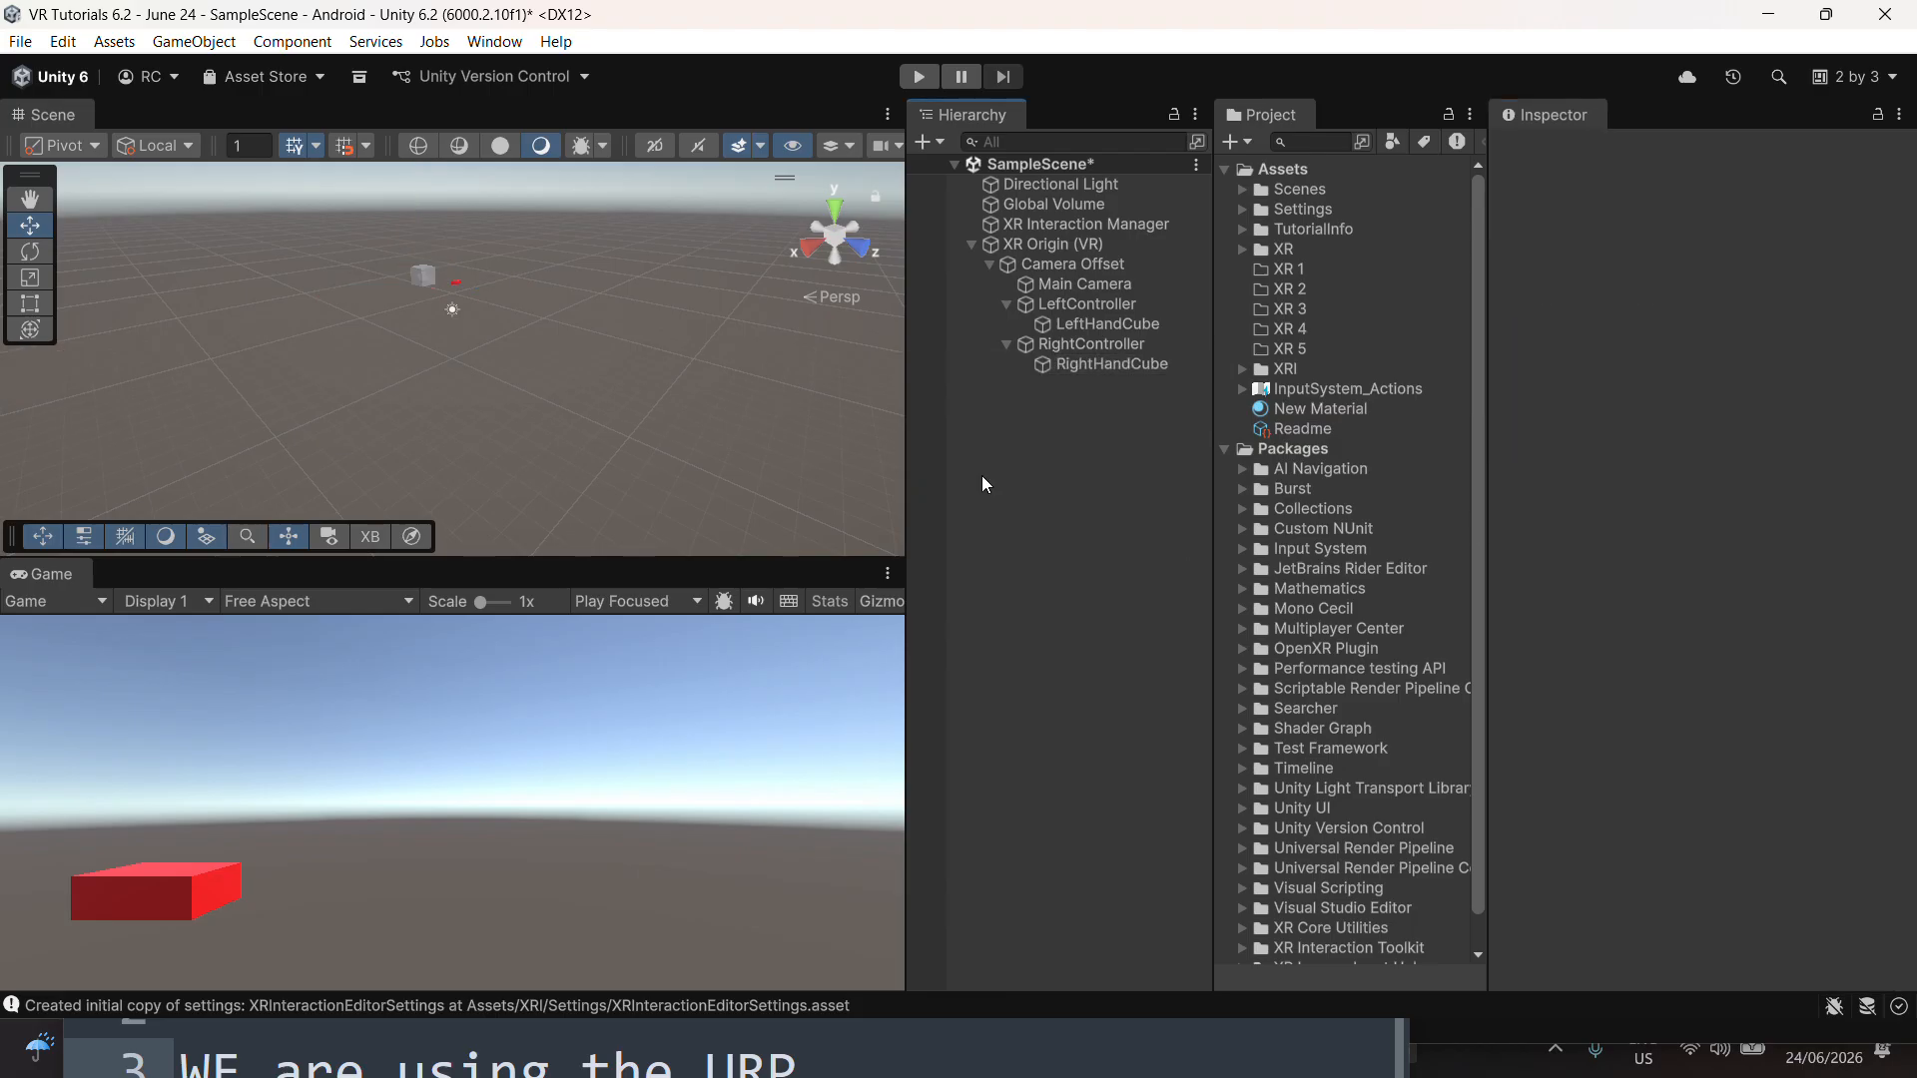
Move RightHandCube in front of the camera to about X 2.81, Y -0.98 and Z 4.5
{"action": "left_click", "coordinate": [1040, 346]}
{"action": "left_click", "coordinate": [1078, 363]}
{"action": "mouse_move", "coordinate": [499, 293]}
{"action": "left_mouse_down"}
{"action": "mouse_move", "coordinate": [590, 319]}
{"action": "mouse_move", "coordinate": [518, 303]}
{"action": "left_mouse_up"}
{"action": "left_click_drag", "start_coordinate": [479, 193], "coordinate": [478, 215]}
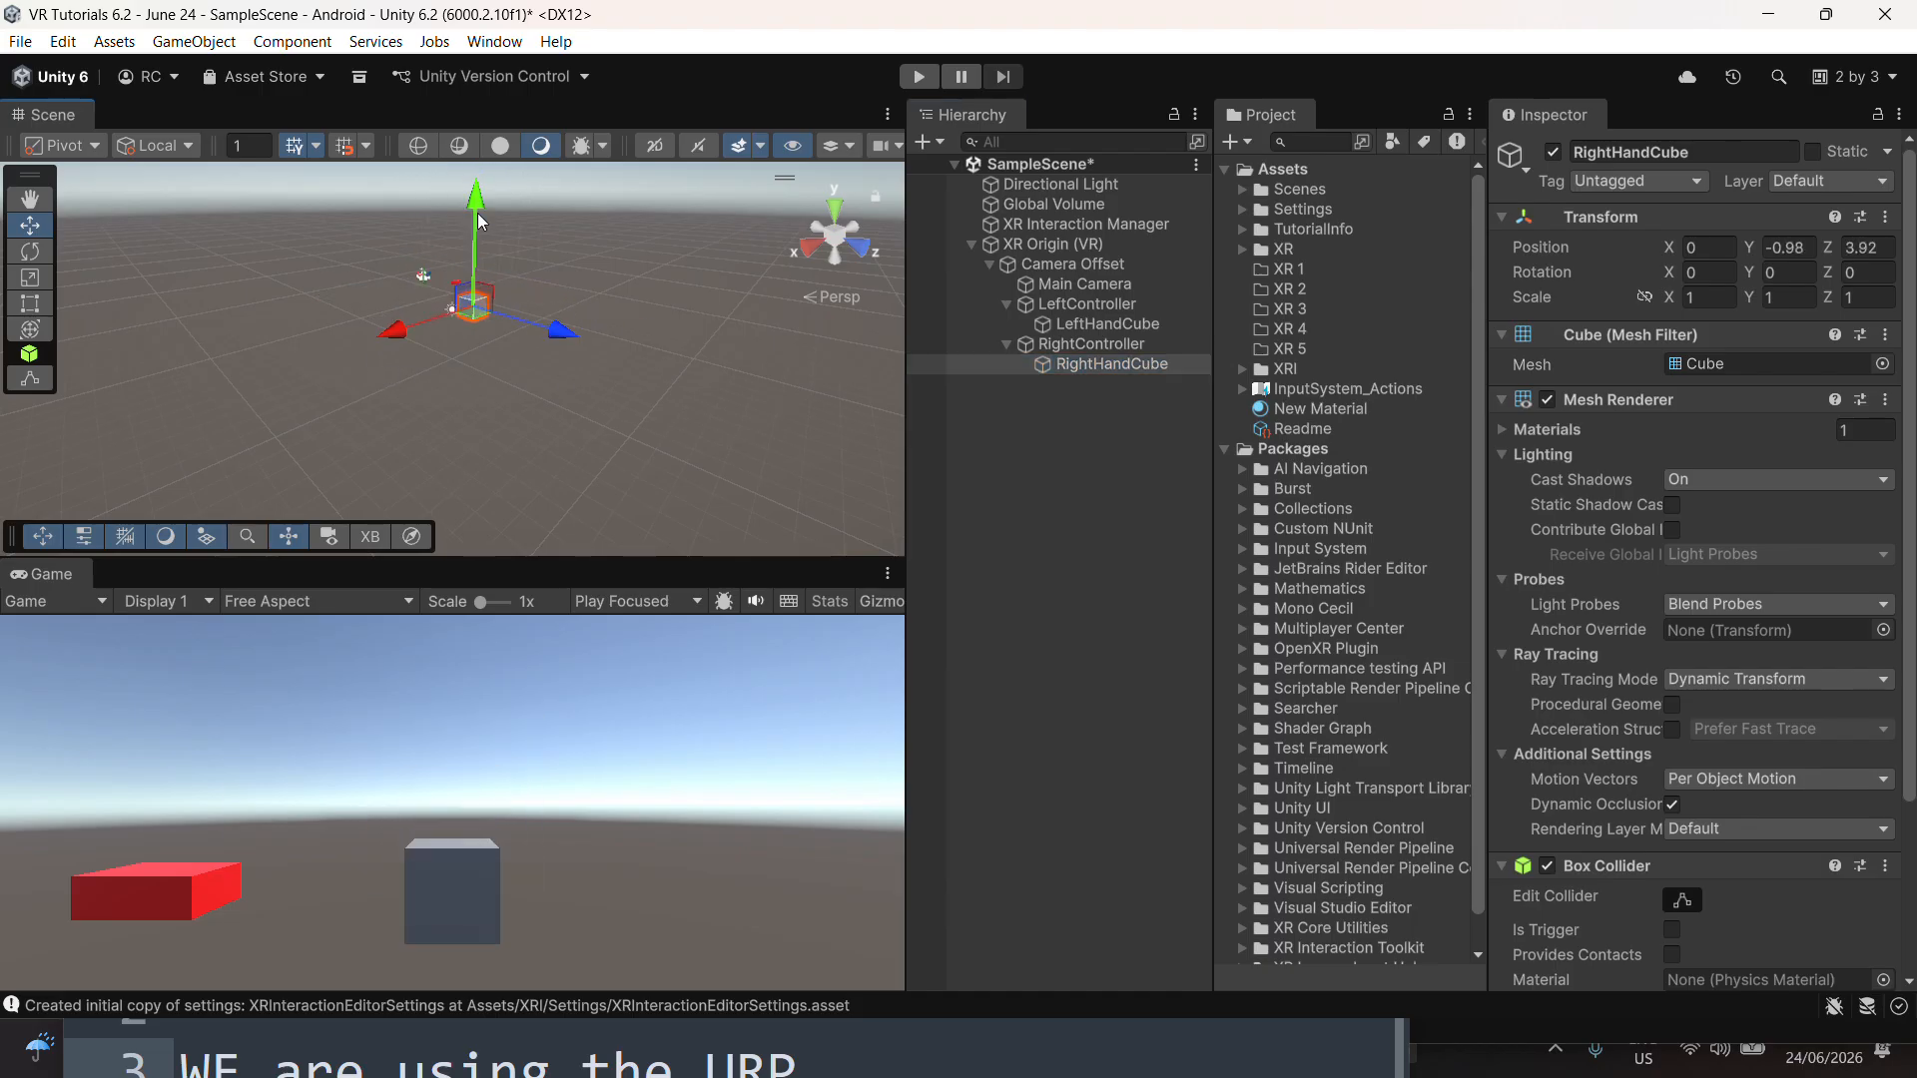
{"action": "mouse_move", "coordinate": [562, 330]}
{"action": "left_mouse_down"}
{"action": "mouse_move", "coordinate": [584, 336]}
{"action": "mouse_move", "coordinate": [560, 351]}
{"action": "left_mouse_up"}
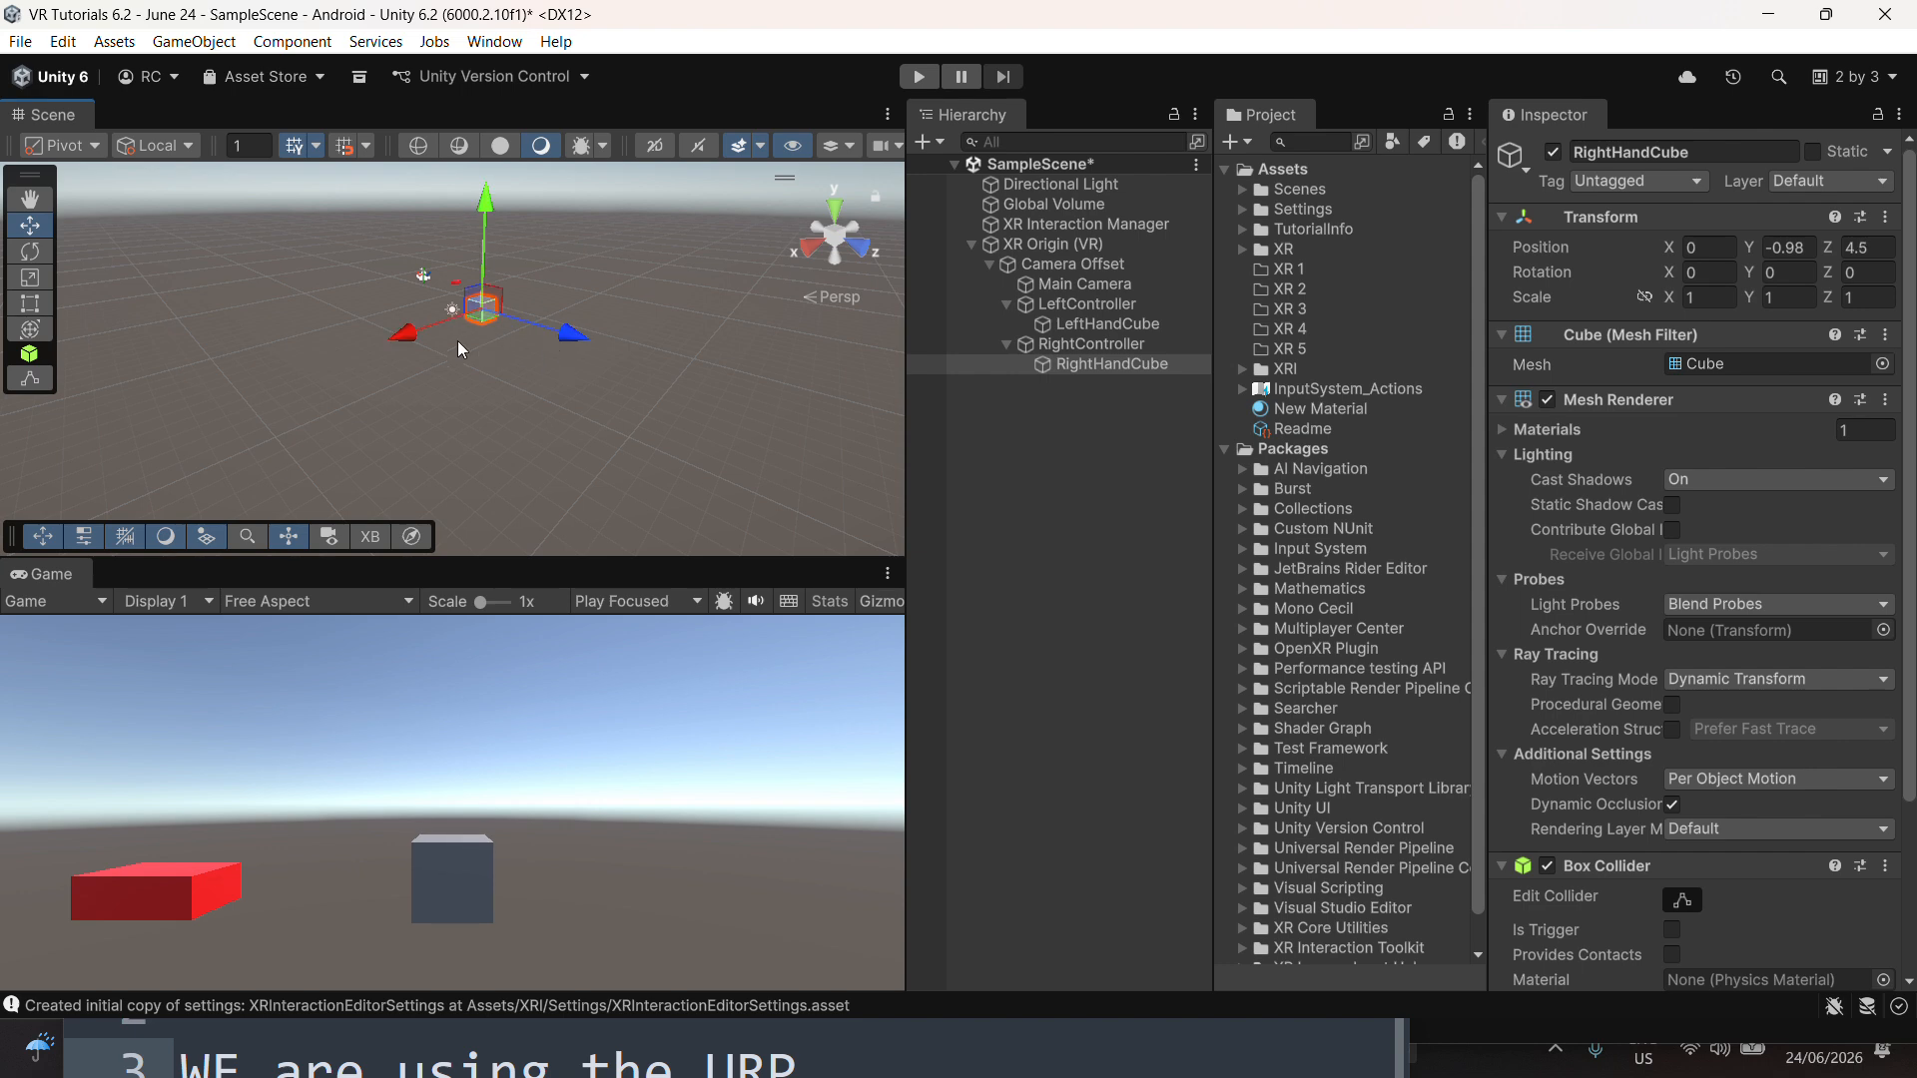
{"action": "left_click_drag", "start_coordinate": [403, 335], "coordinate": [361, 348]}
Flatten RightHandCube to a Y scale of about 0.46 and move it to about X 3.44, Y -1.27
{"action": "key", "text": "r"}
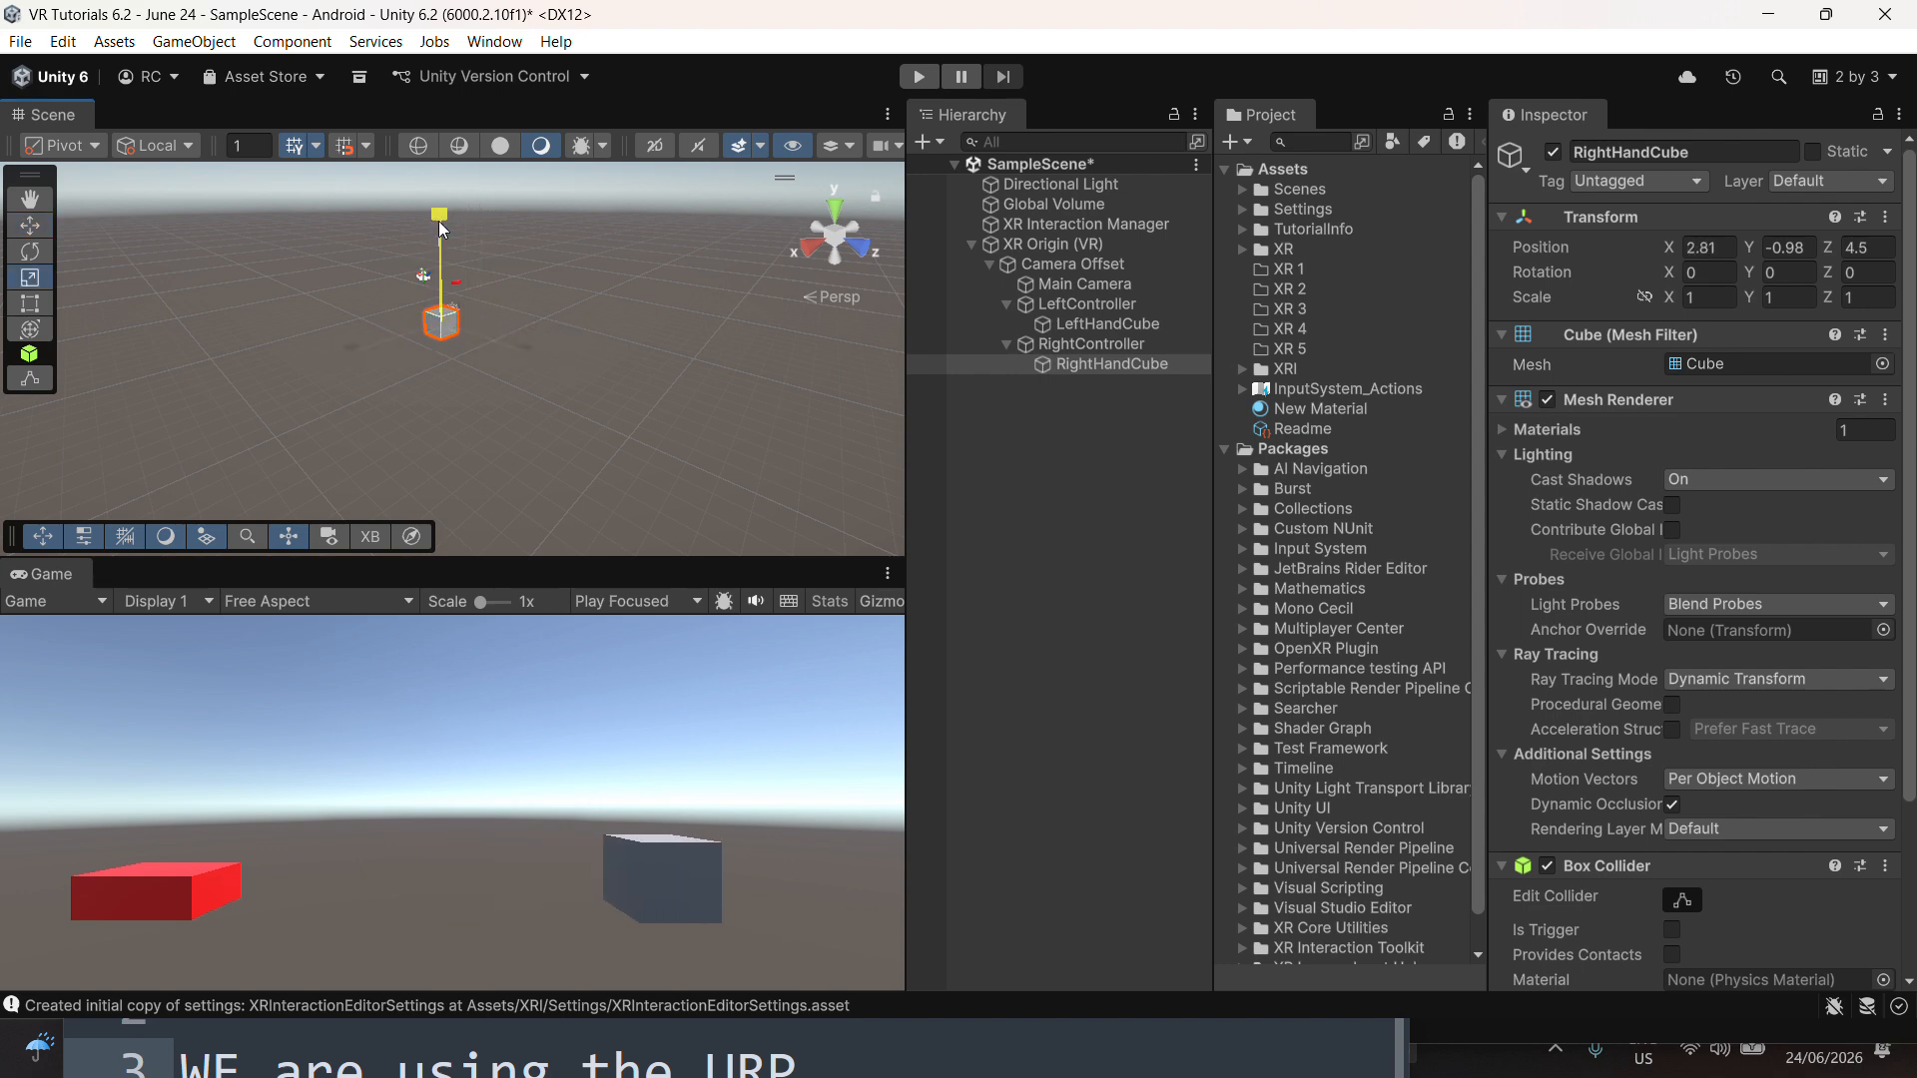
{"action": "left_click_drag", "start_coordinate": [442, 211], "coordinate": [324, 362]}
{"action": "key", "text": "w"}
{"action": "left_click_drag", "start_coordinate": [416, 271], "coordinate": [419, 280]}
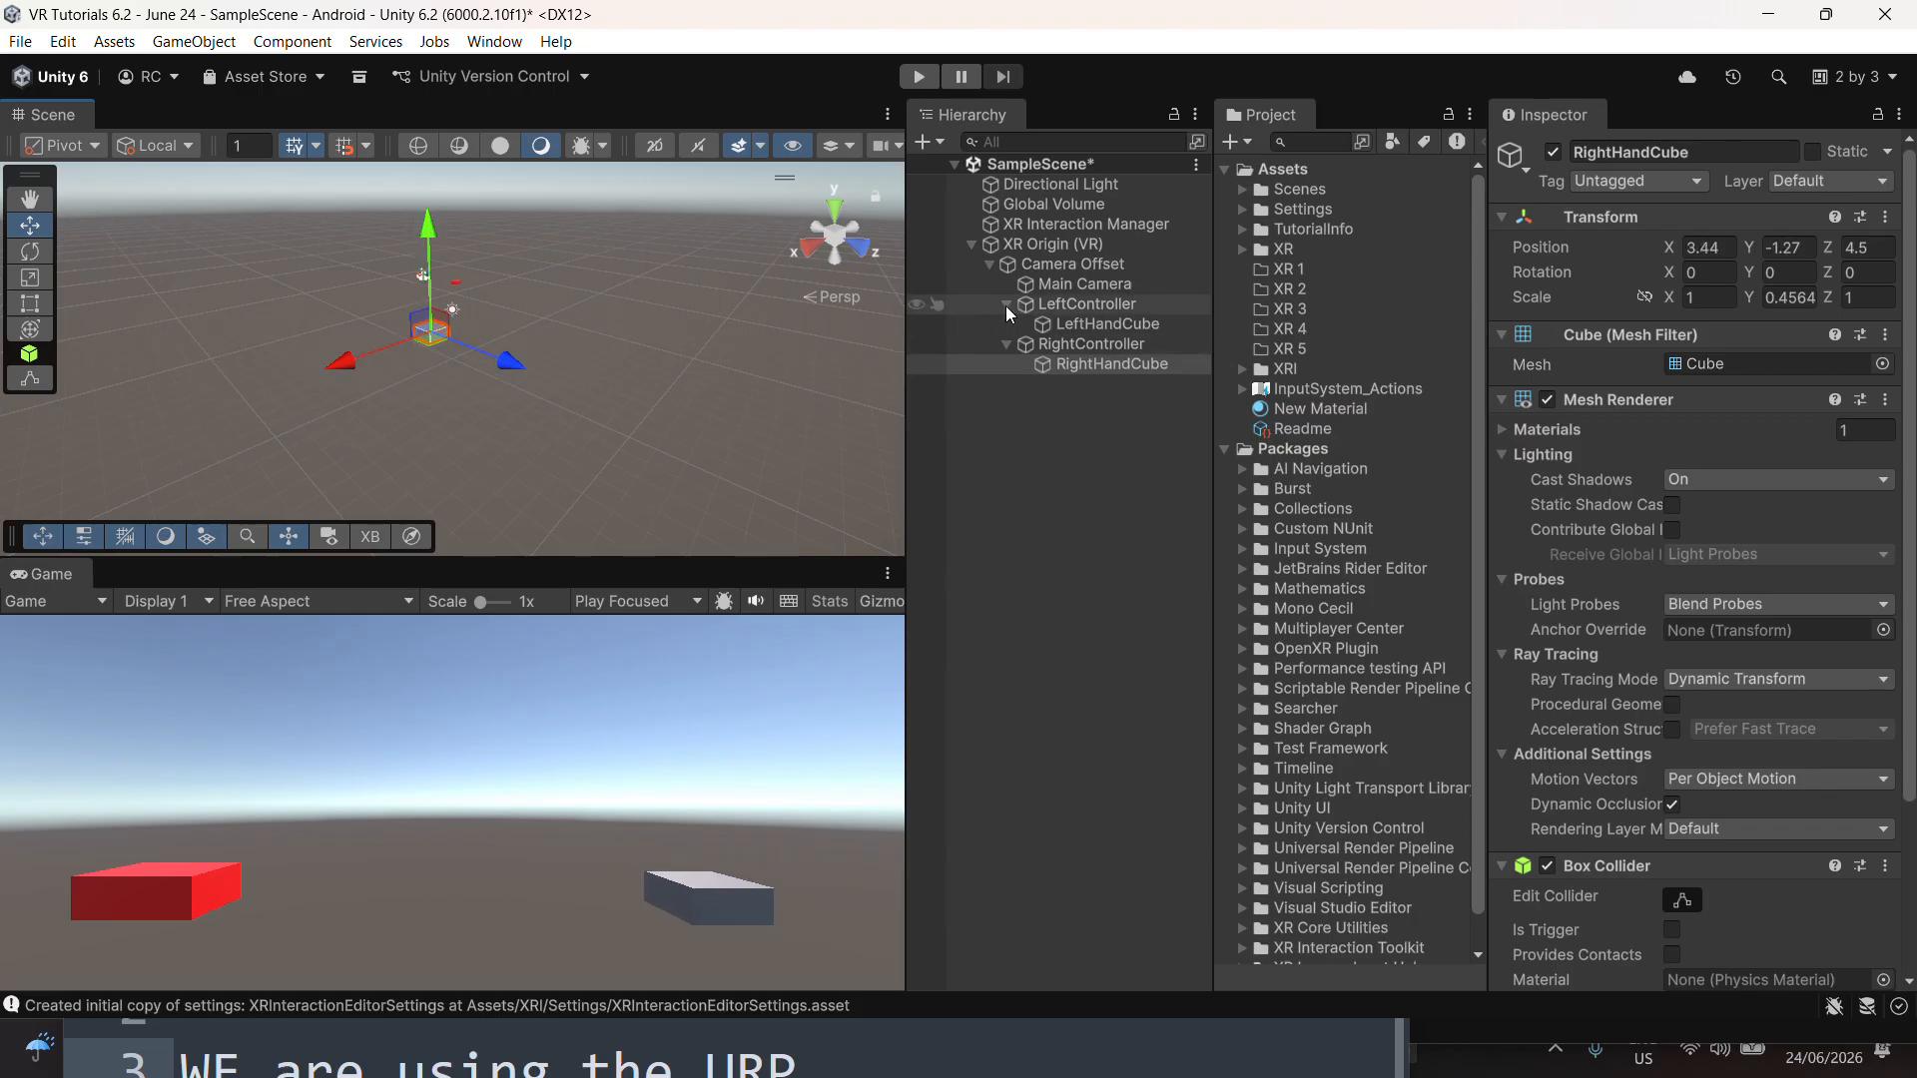
Bring the hand cubes closer together by shifting LeftHandCube inward and moving RightHandCube to about X 1.6
{"action": "left_click", "coordinate": [1044, 327]}
{"action": "left_click_drag", "start_coordinate": [539, 301], "coordinate": [357, 322]}
{"action": "left_click", "coordinate": [1072, 364]}
{"action": "mouse_move", "coordinate": [599, 371]}
{"action": "left_mouse_down", "text": "alt"}
{"action": "mouse_move", "coordinate": [972, 445]}
{"action": "mouse_move", "coordinate": [573, 381]}
{"action": "left_mouse_up", "text": "alt"}
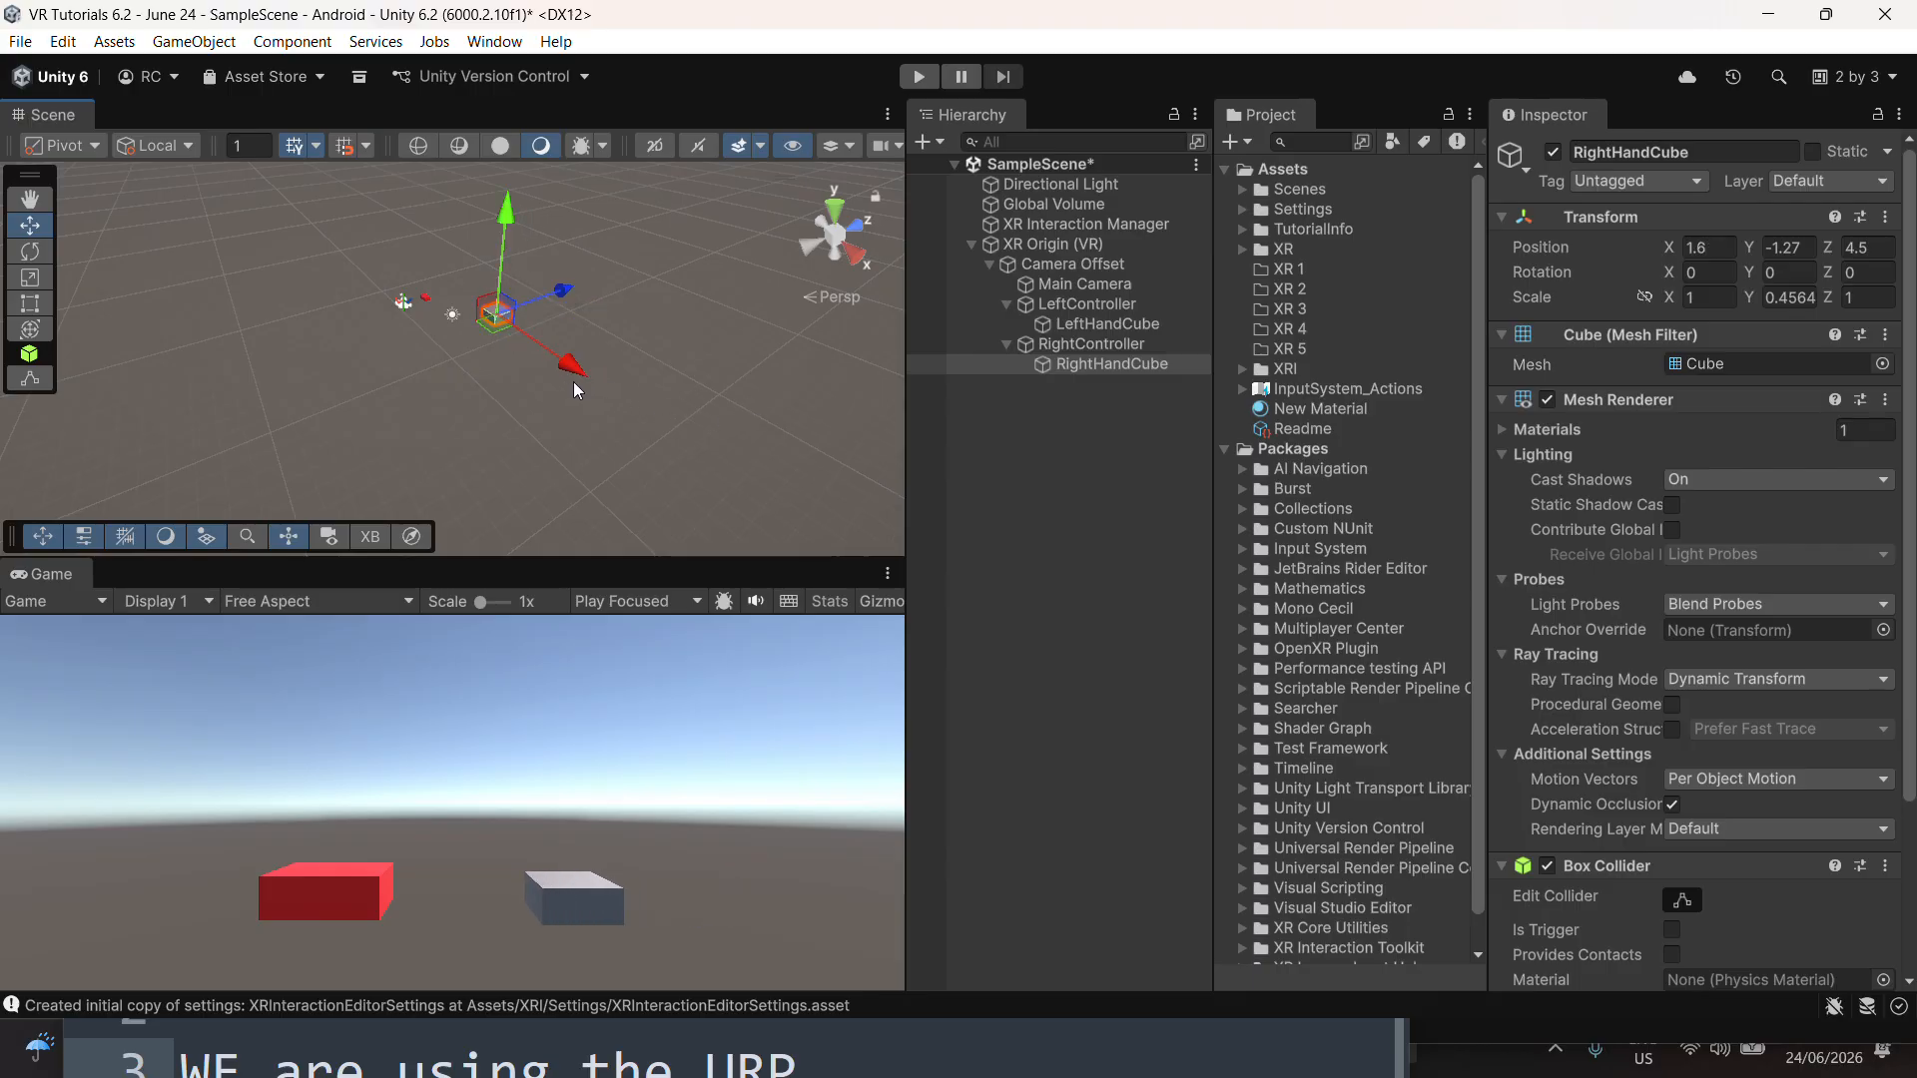
Reposition RightHandCube to about X 1.35, Y -1 and Z 3.77 so it lines up with the red cube
{"action": "scroll", "coordinate": [575, 385], "scroll_direction": "up", "scroll_amount": 5}
{"action": "scroll", "coordinate": [579, 389], "scroll_direction": "up", "scroll_amount": 4}
{"action": "middle_click_drag", "start_coordinate": [517, 349], "coordinate": [489, 494]}
{"action": "left_click_drag", "start_coordinate": [635, 379], "coordinate": [446, 406]}
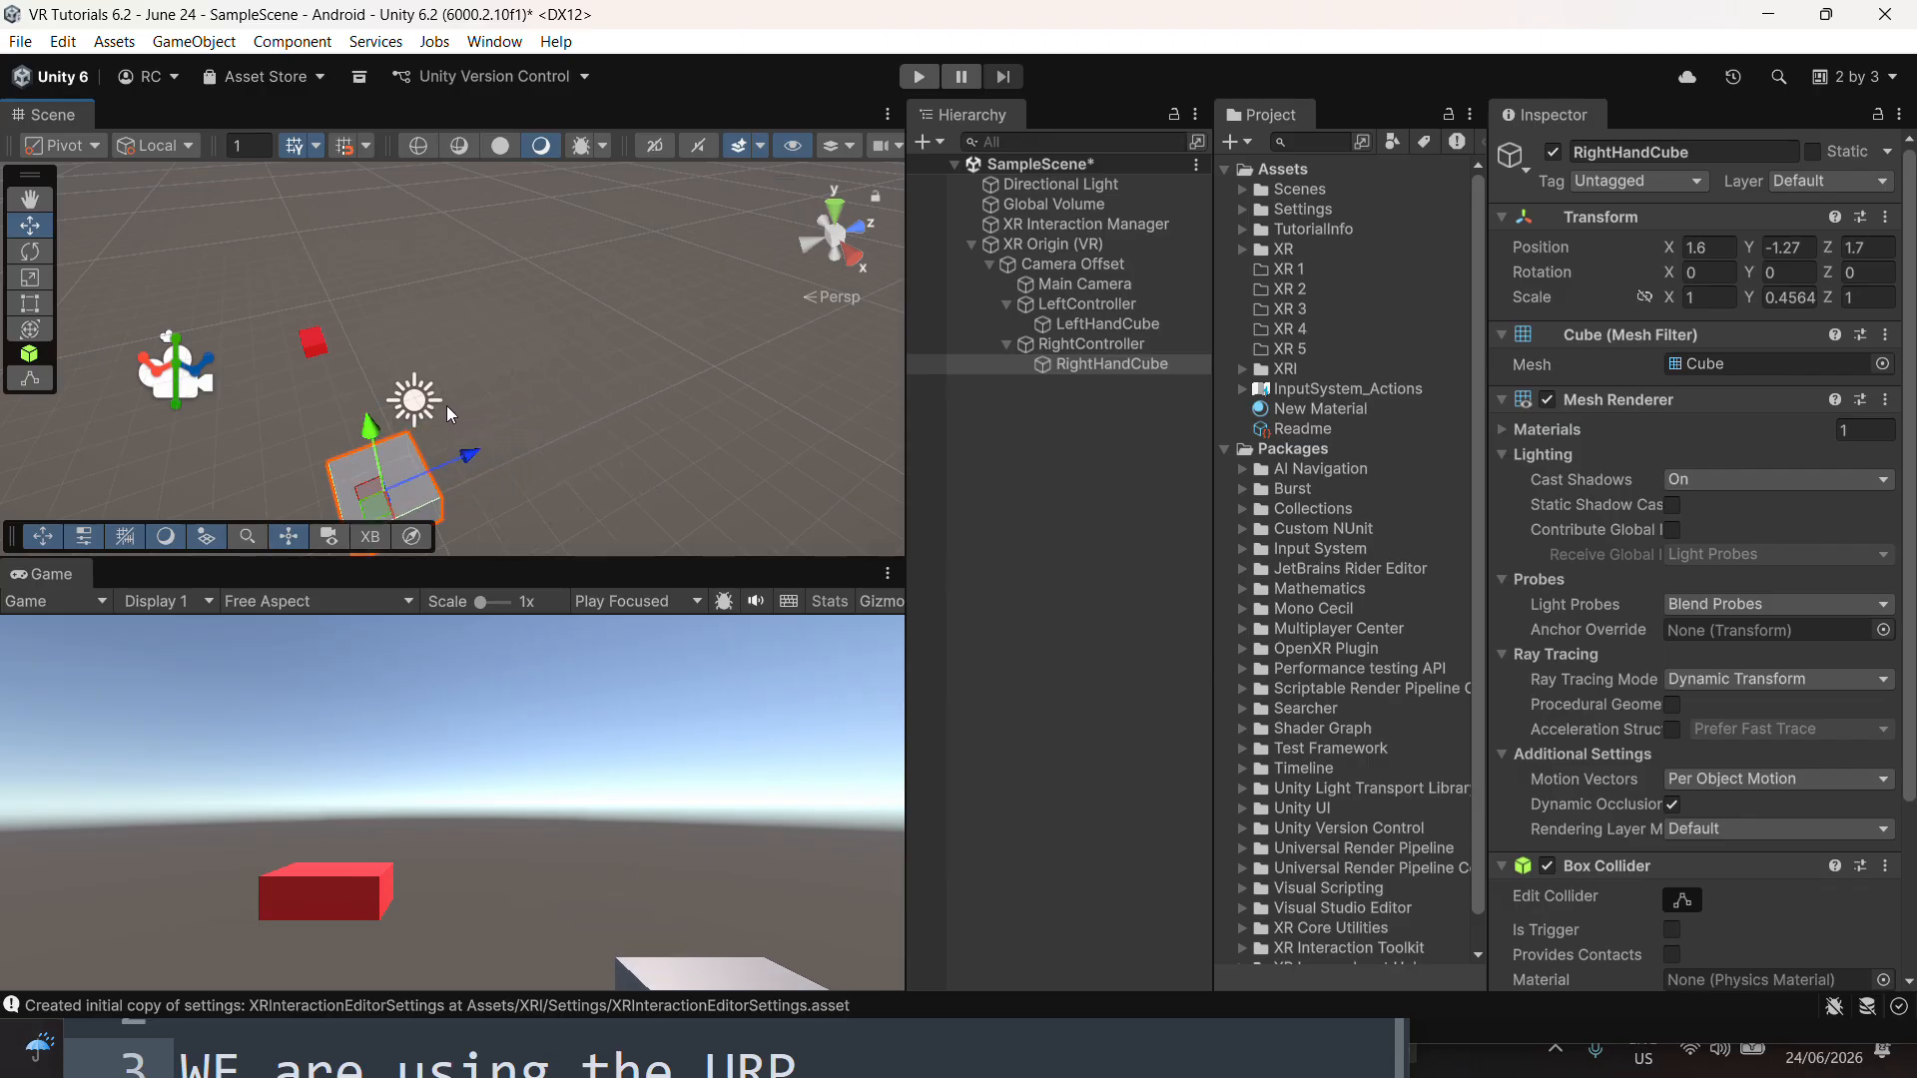
{"action": "middle_click_drag", "start_coordinate": [446, 406], "coordinate": [586, 358]}
{"action": "left_click_drag", "start_coordinate": [649, 465], "coordinate": [599, 459]}
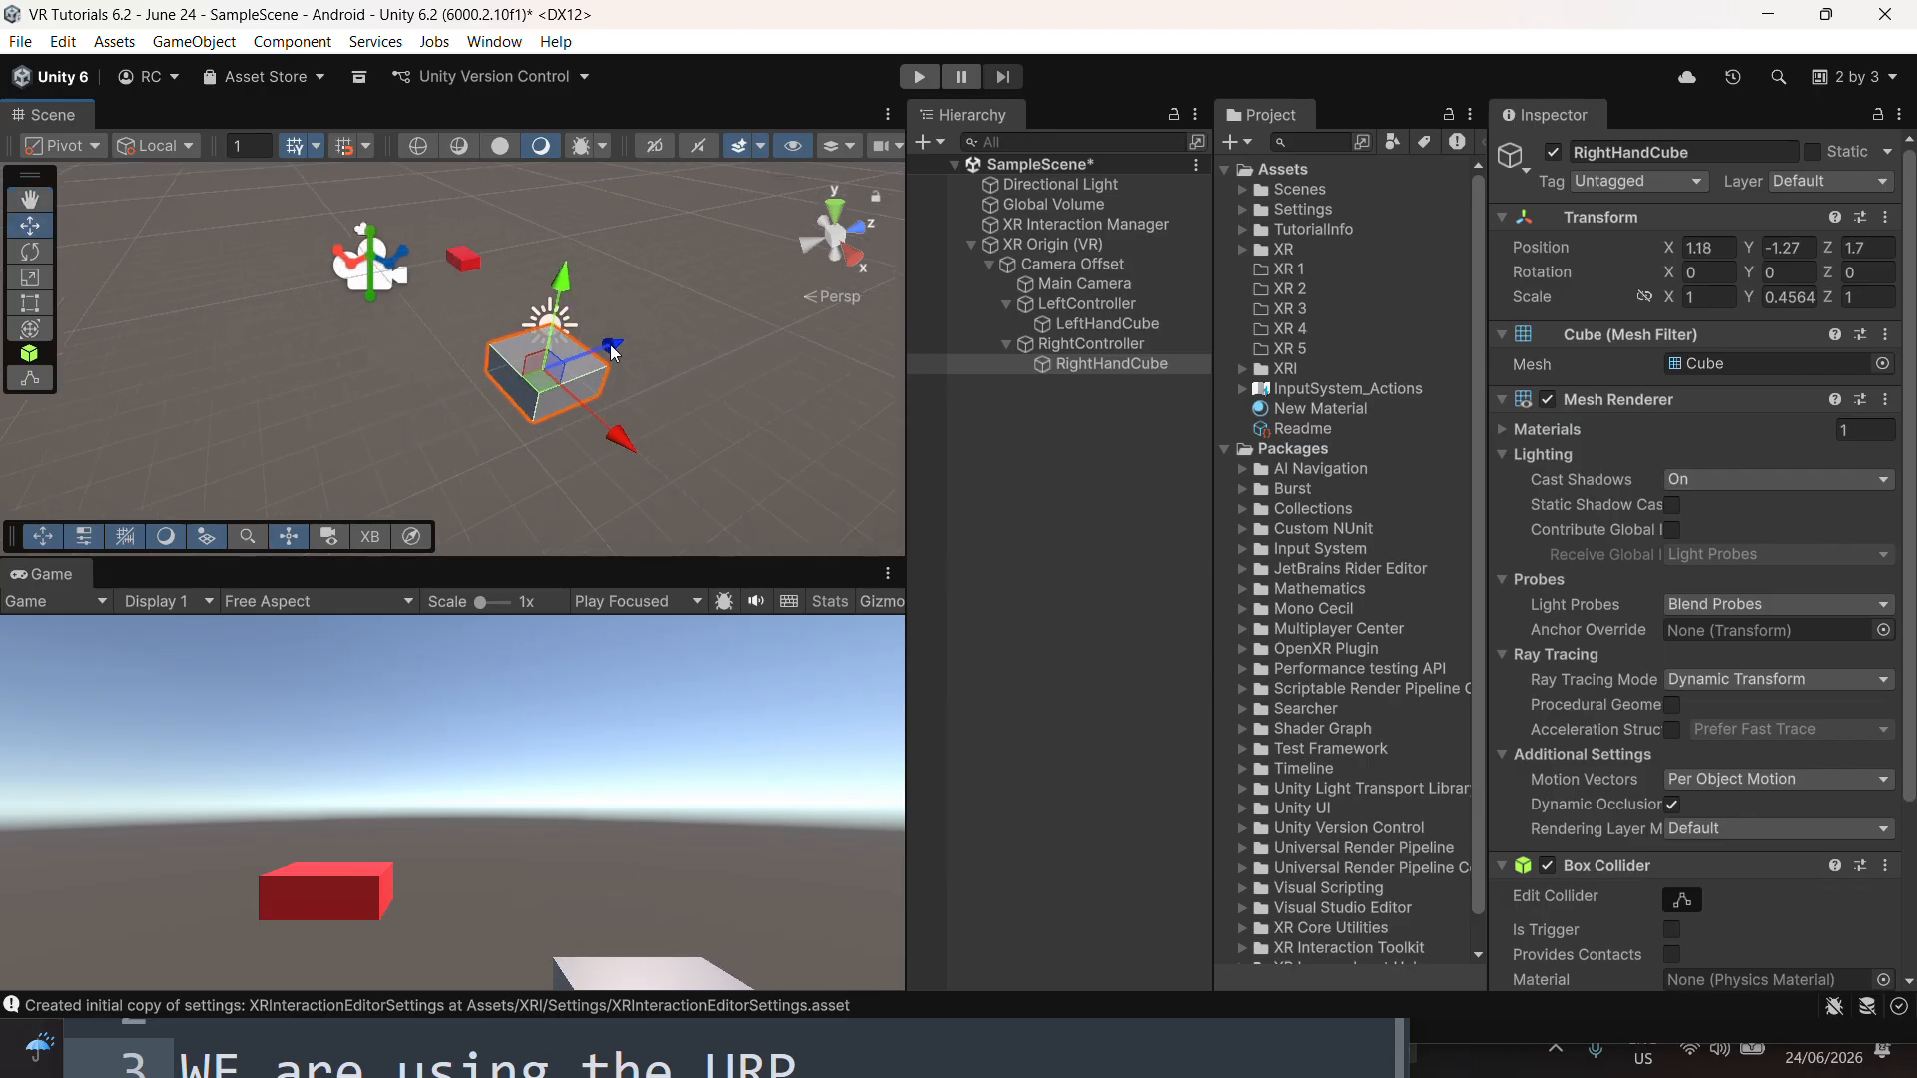
{"action": "left_click_drag", "start_coordinate": [613, 350], "coordinate": [730, 333]}
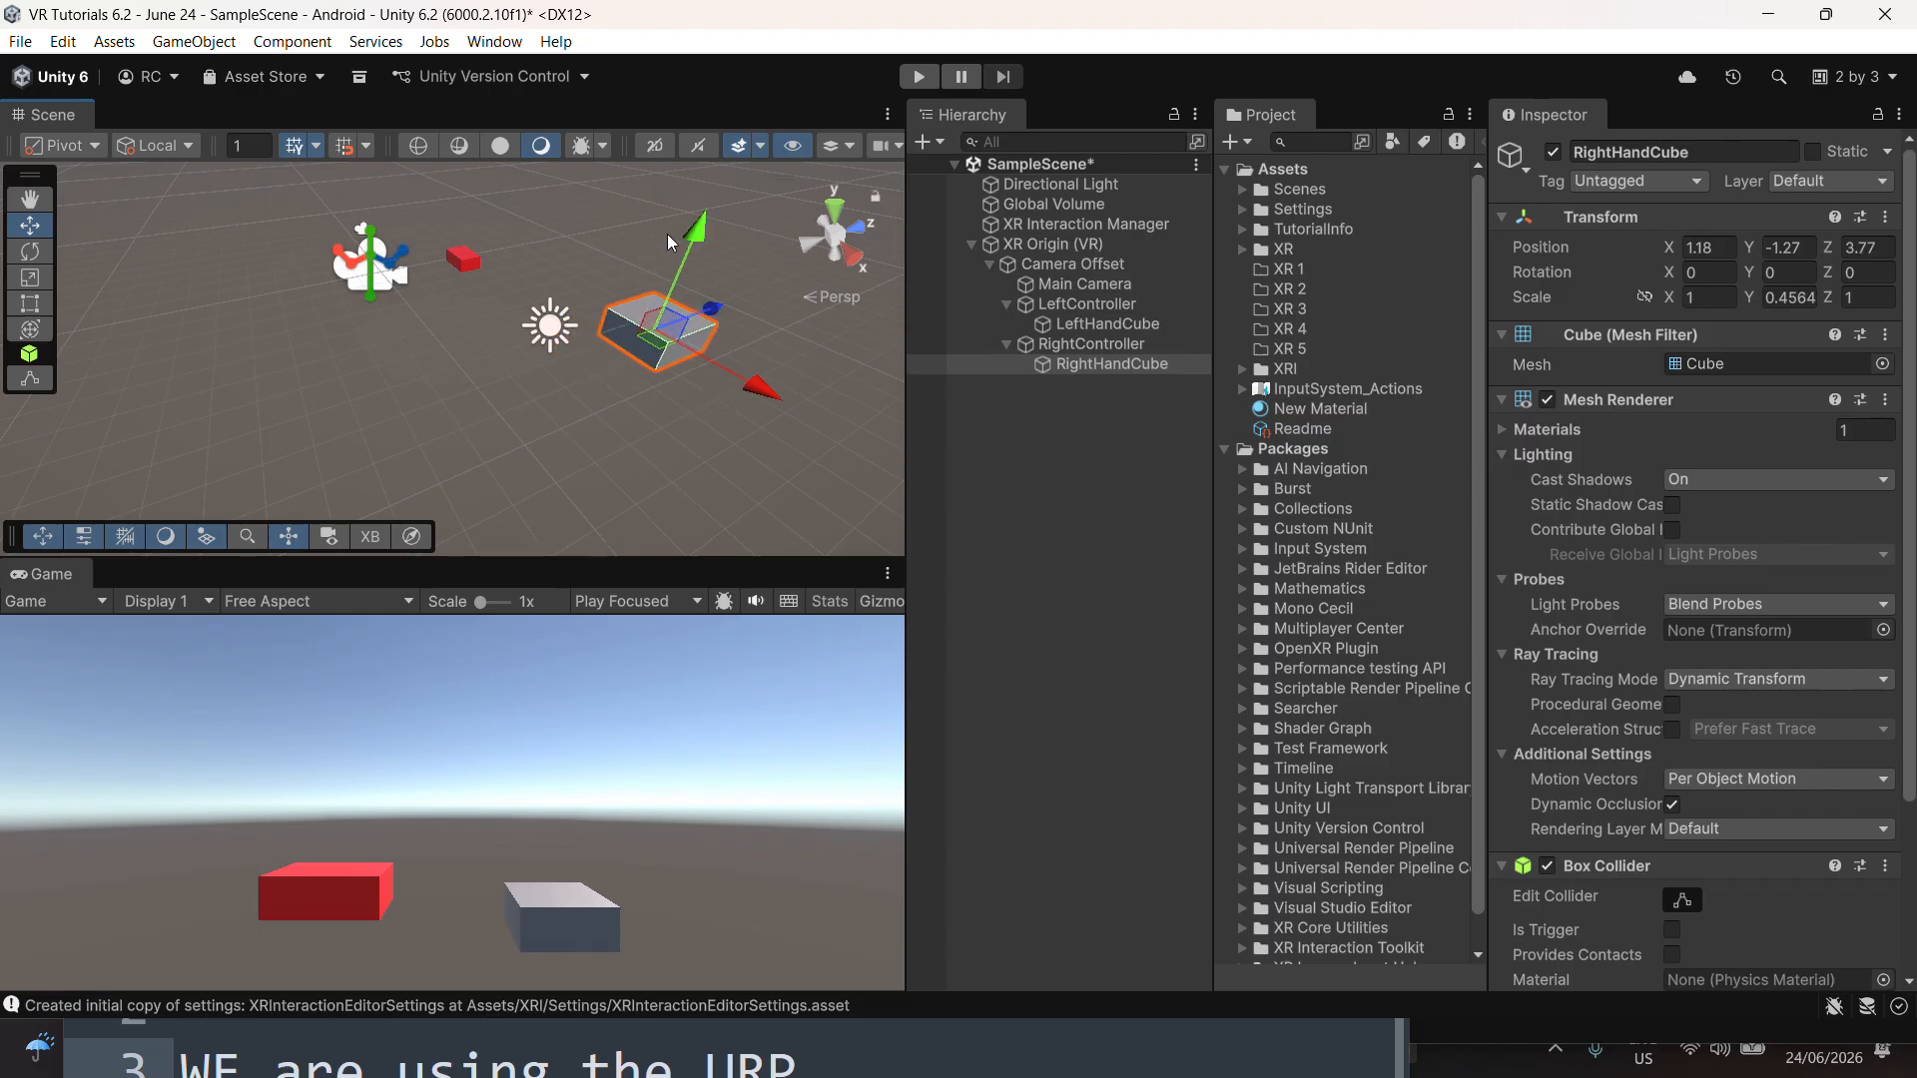
{"action": "left_click_drag", "start_coordinate": [685, 237], "coordinate": [687, 215]}
{"action": "mouse_move", "coordinate": [751, 362]}
{"action": "left_mouse_down"}
{"action": "mouse_move", "coordinate": [717, 372]}
{"action": "mouse_move", "coordinate": [757, 388]}
{"action": "left_mouse_up"}
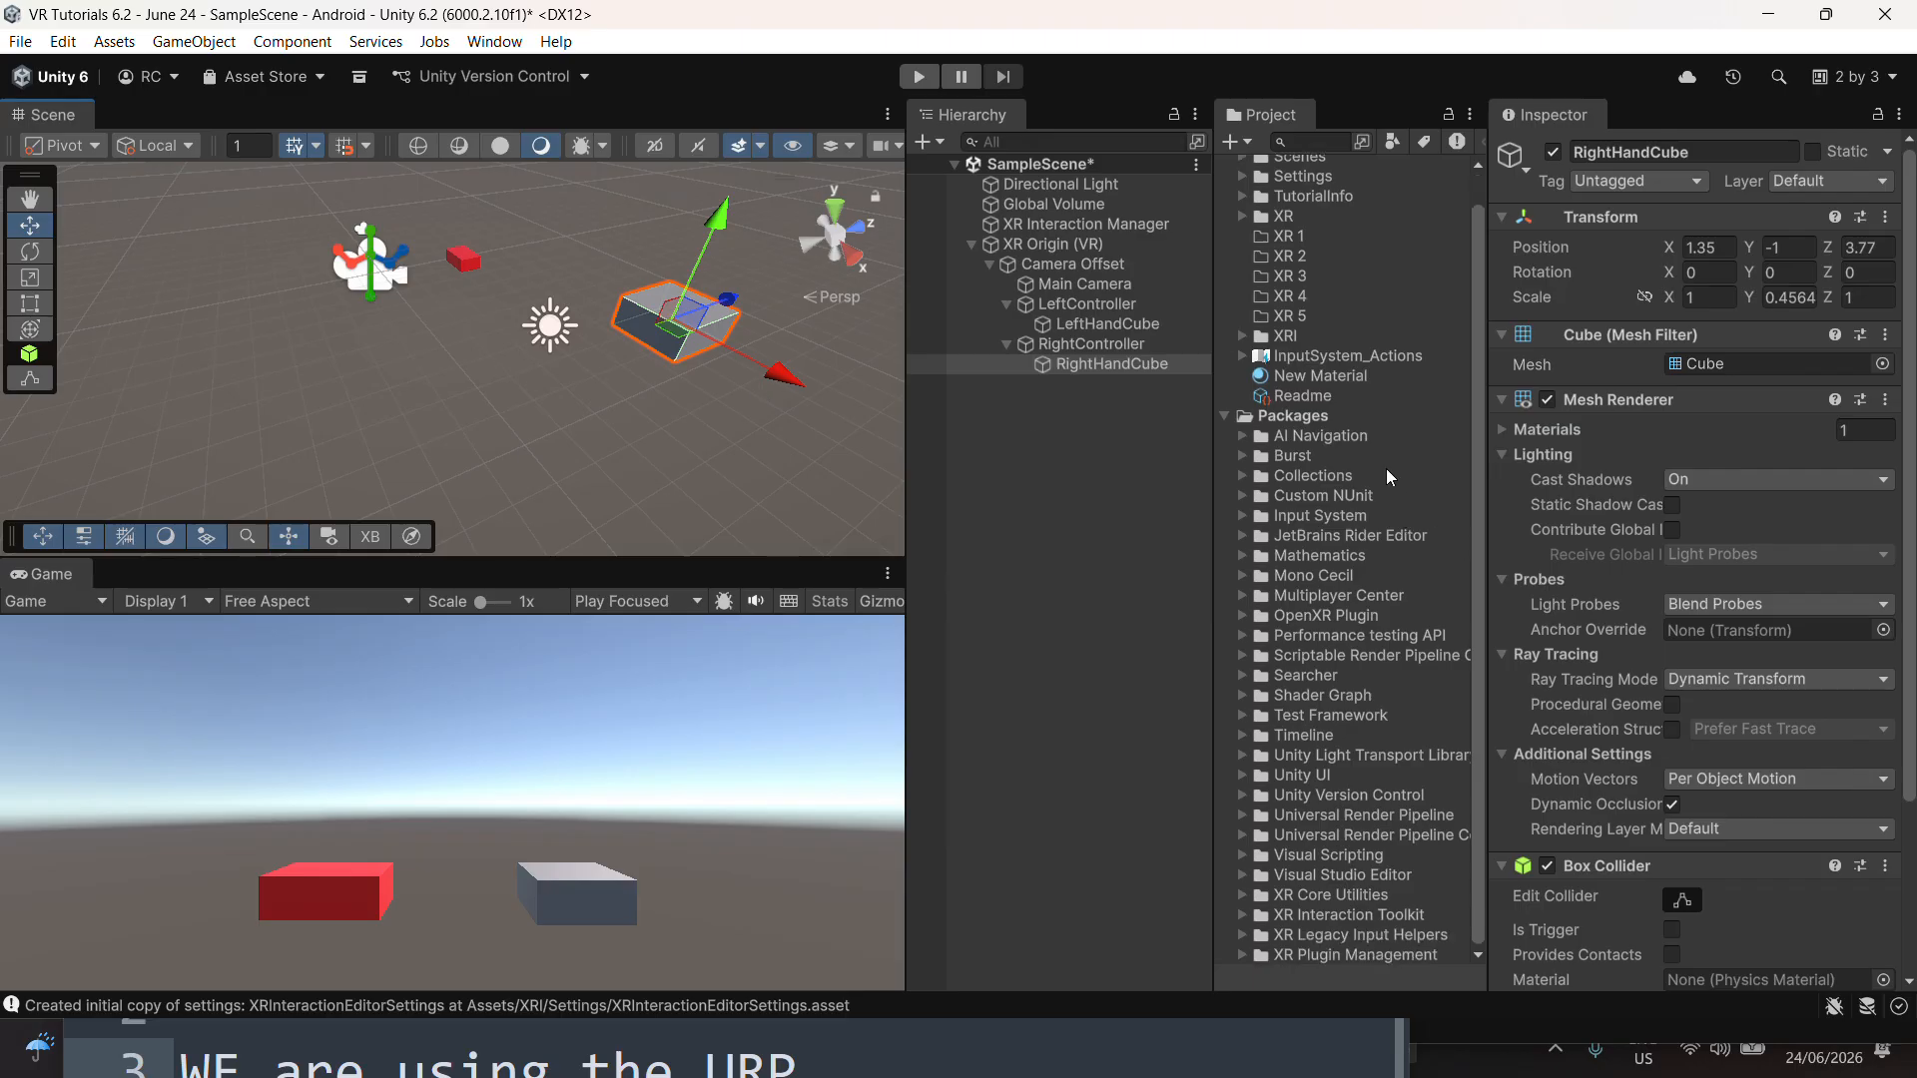
Duplicate the red New Material, set the copy's base map colour to blue, and apply it to RightHandCube
{"action": "left_click", "coordinate": [1333, 408]}
{"action": "key", "text": "ctrl+d"}
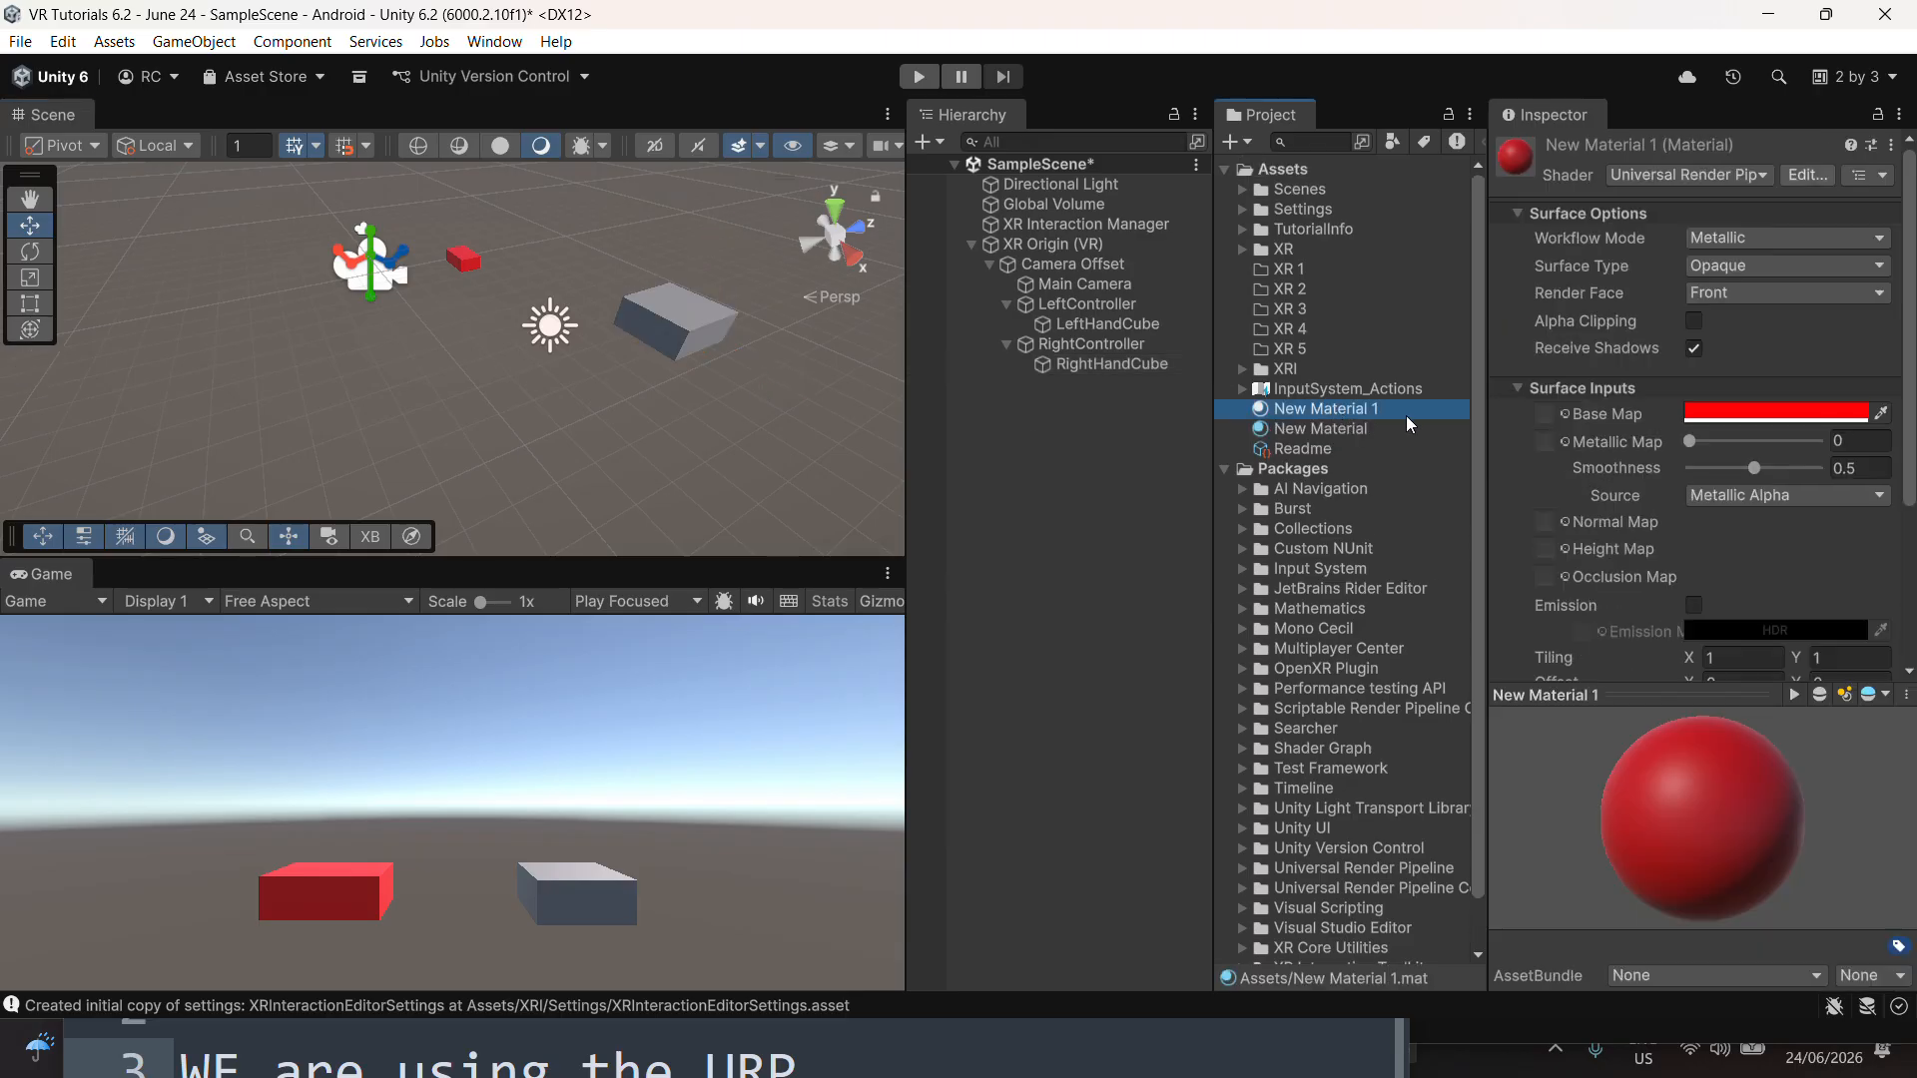
{"action": "left_click", "coordinate": [1719, 418]}
{"action": "left_click", "coordinate": [1681, 488]}
{"action": "left_click", "coordinate": [1825, 333]}
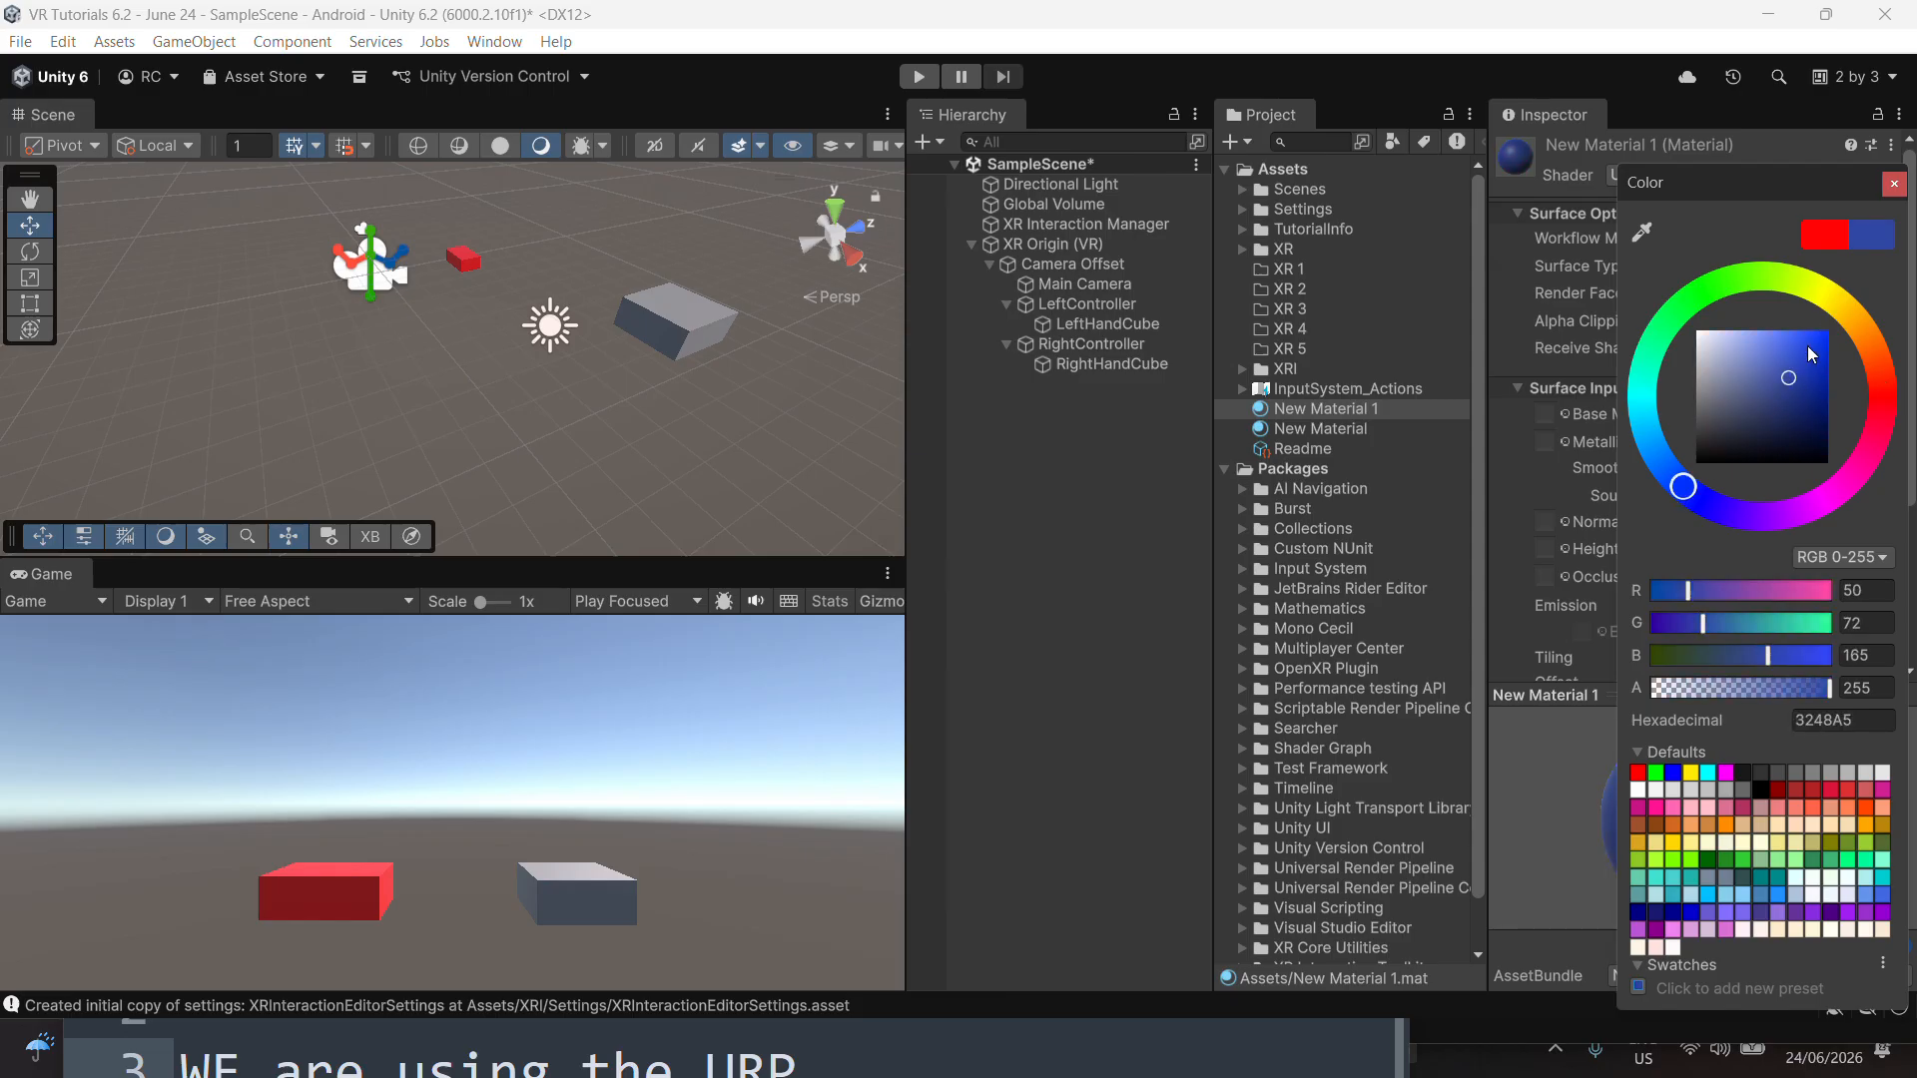
{"action": "left_click", "coordinate": [1040, 451]}
{"action": "left_click_drag", "start_coordinate": [1302, 417], "coordinate": [724, 324]}
Add a separate 3D cube to the scene outside the XR Origin
{"action": "middle_click_drag", "start_coordinate": [673, 313], "coordinate": [381, 399]}
{"action": "scroll", "coordinate": [381, 399], "scroll_direction": "down", "scroll_amount": 3}
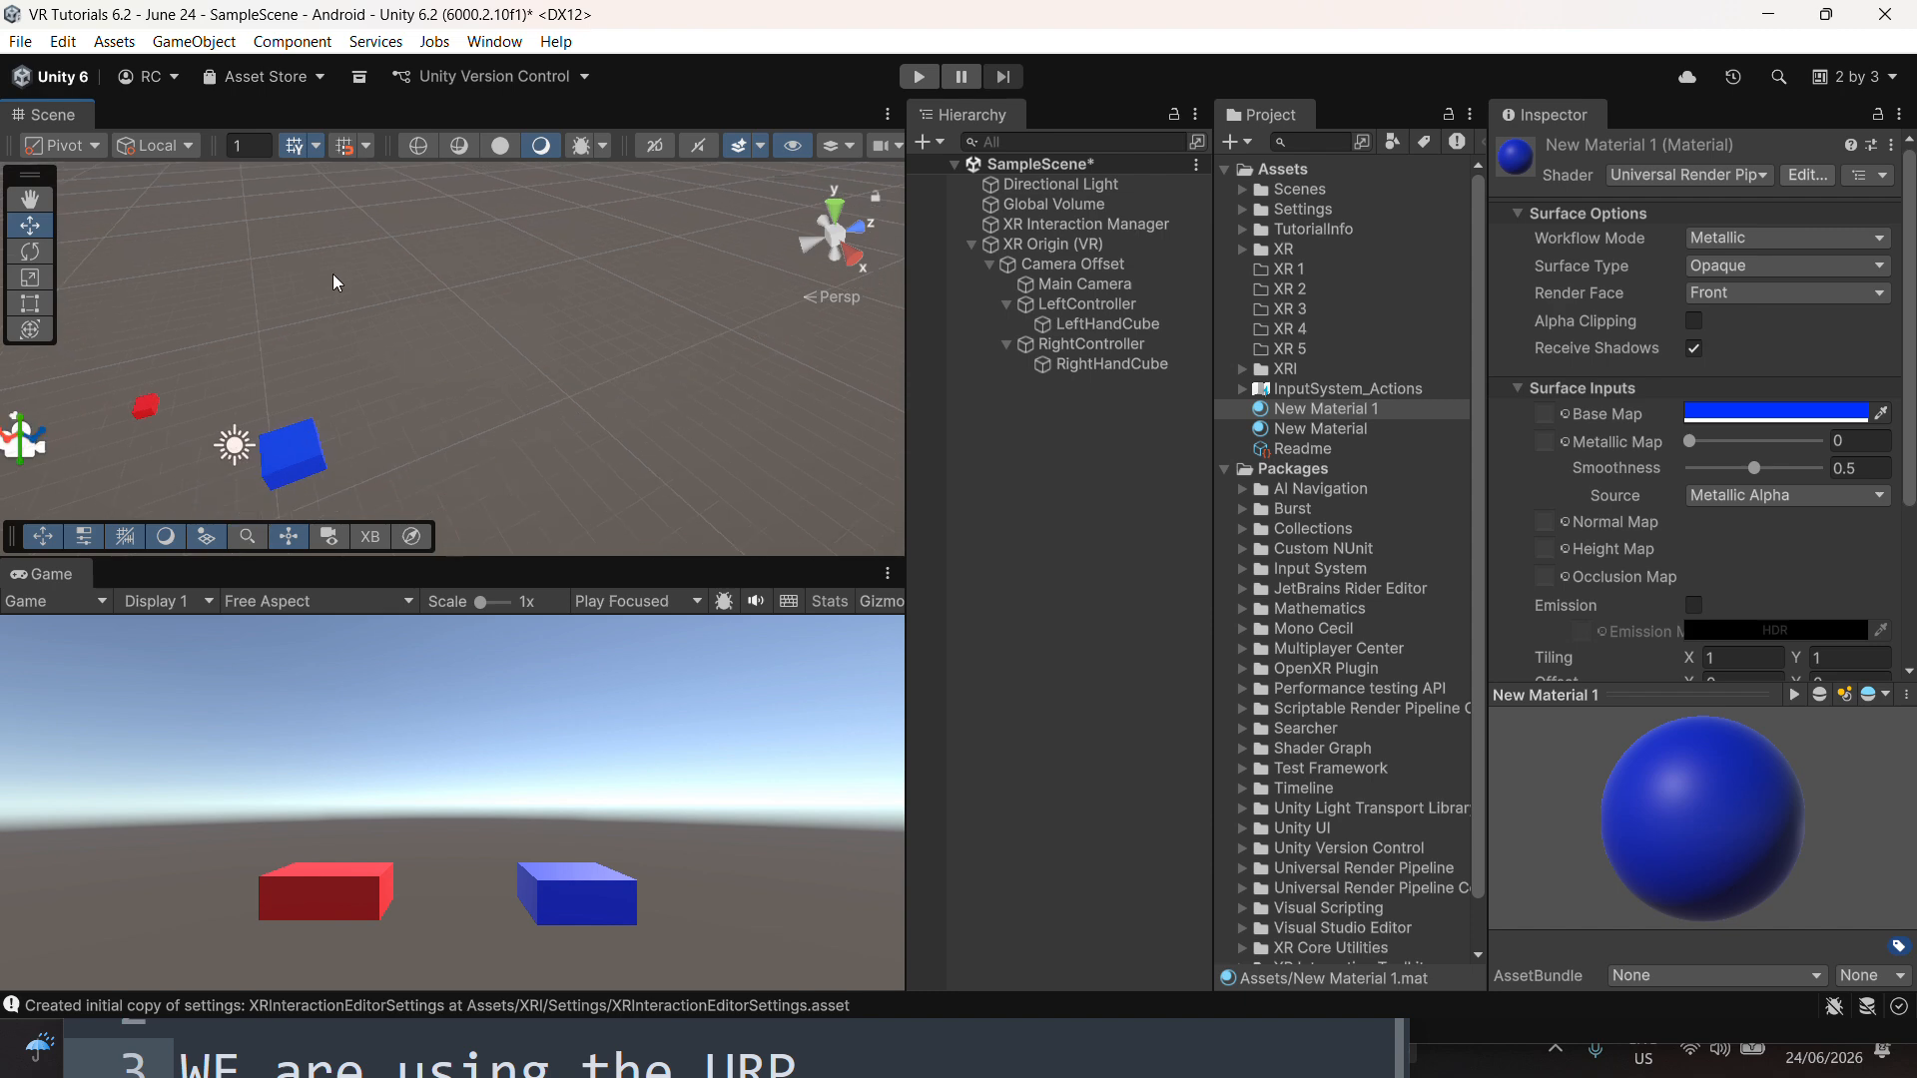
{"action": "left_click", "coordinate": [193, 44]}
{"action": "mouse_move", "coordinate": [212, 173]}
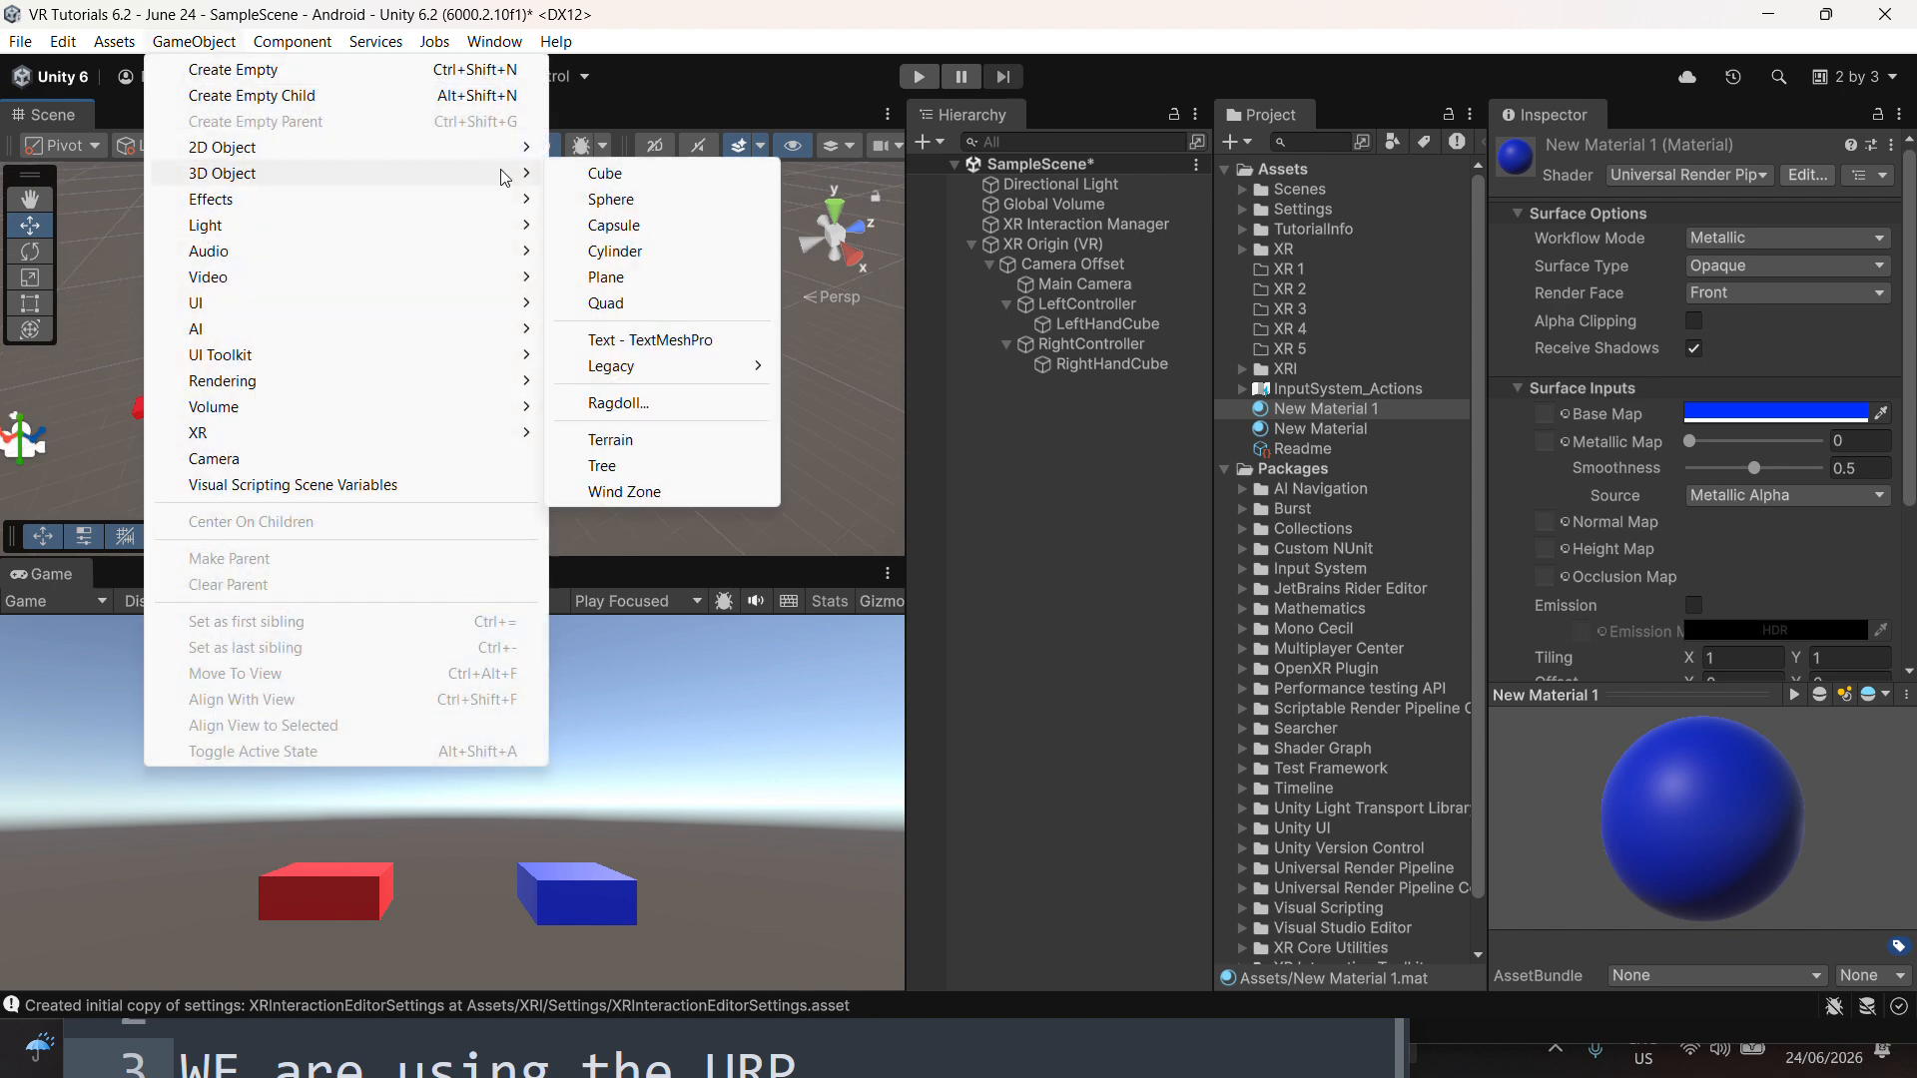
{"action": "left_click", "coordinate": [583, 173]}
{"action": "middle_click_drag", "start_coordinate": [612, 354], "coordinate": [623, 355]}
{"action": "left_click", "coordinate": [523, 355]}
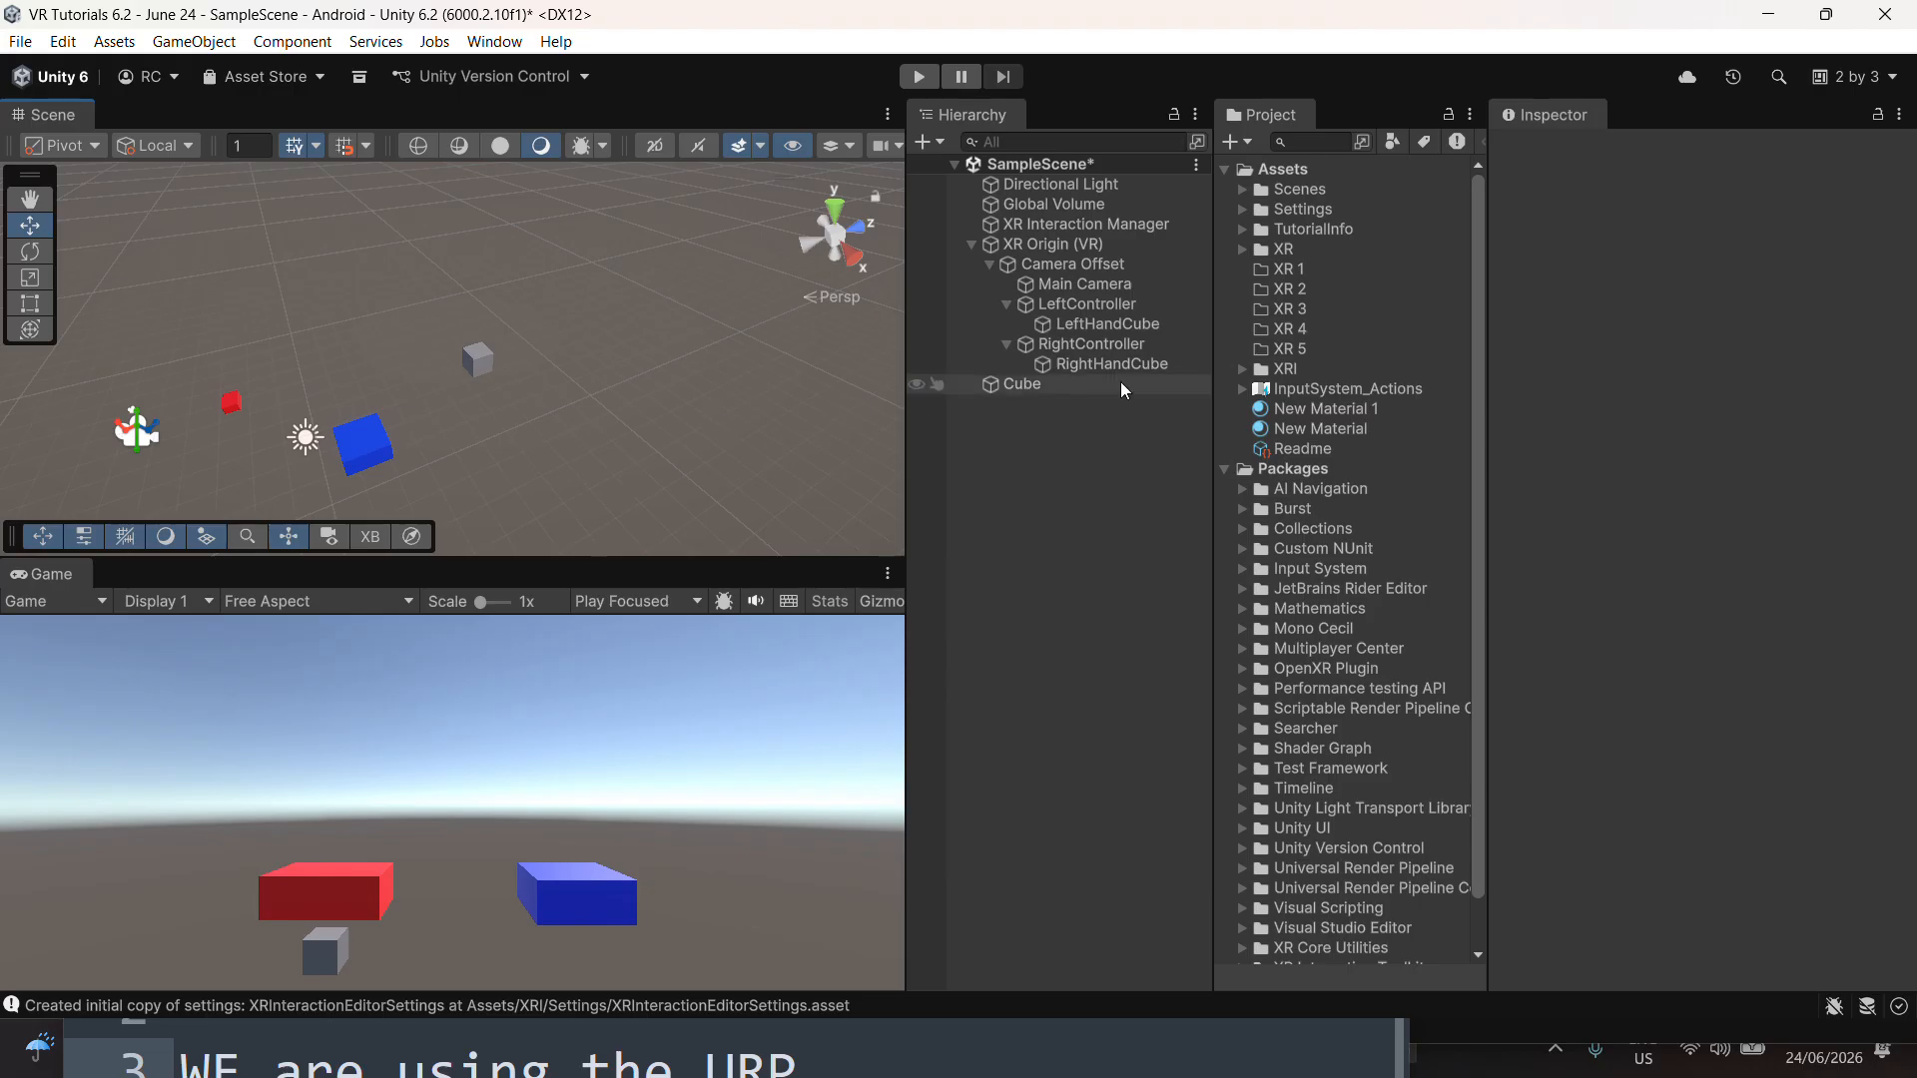
Turn the new cube into a long wall of about 82.84 × 4.92 × 4.92 at about X -4, Z 20.42
{"action": "left_click", "coordinate": [1108, 371]}
{"action": "key", "text": "r"}
{"action": "left_click", "coordinate": [1080, 383]}
{"action": "left_click_drag", "start_coordinate": [489, 365], "coordinate": [710, 297]}
{"action": "key", "text": "w"}
{"action": "key", "text": "r"}
{"action": "left_click_drag", "start_coordinate": [789, 352], "coordinate": [399, 741]}
{"action": "scroll", "coordinate": [559, 451], "scroll_direction": "down", "scroll_amount": 5}
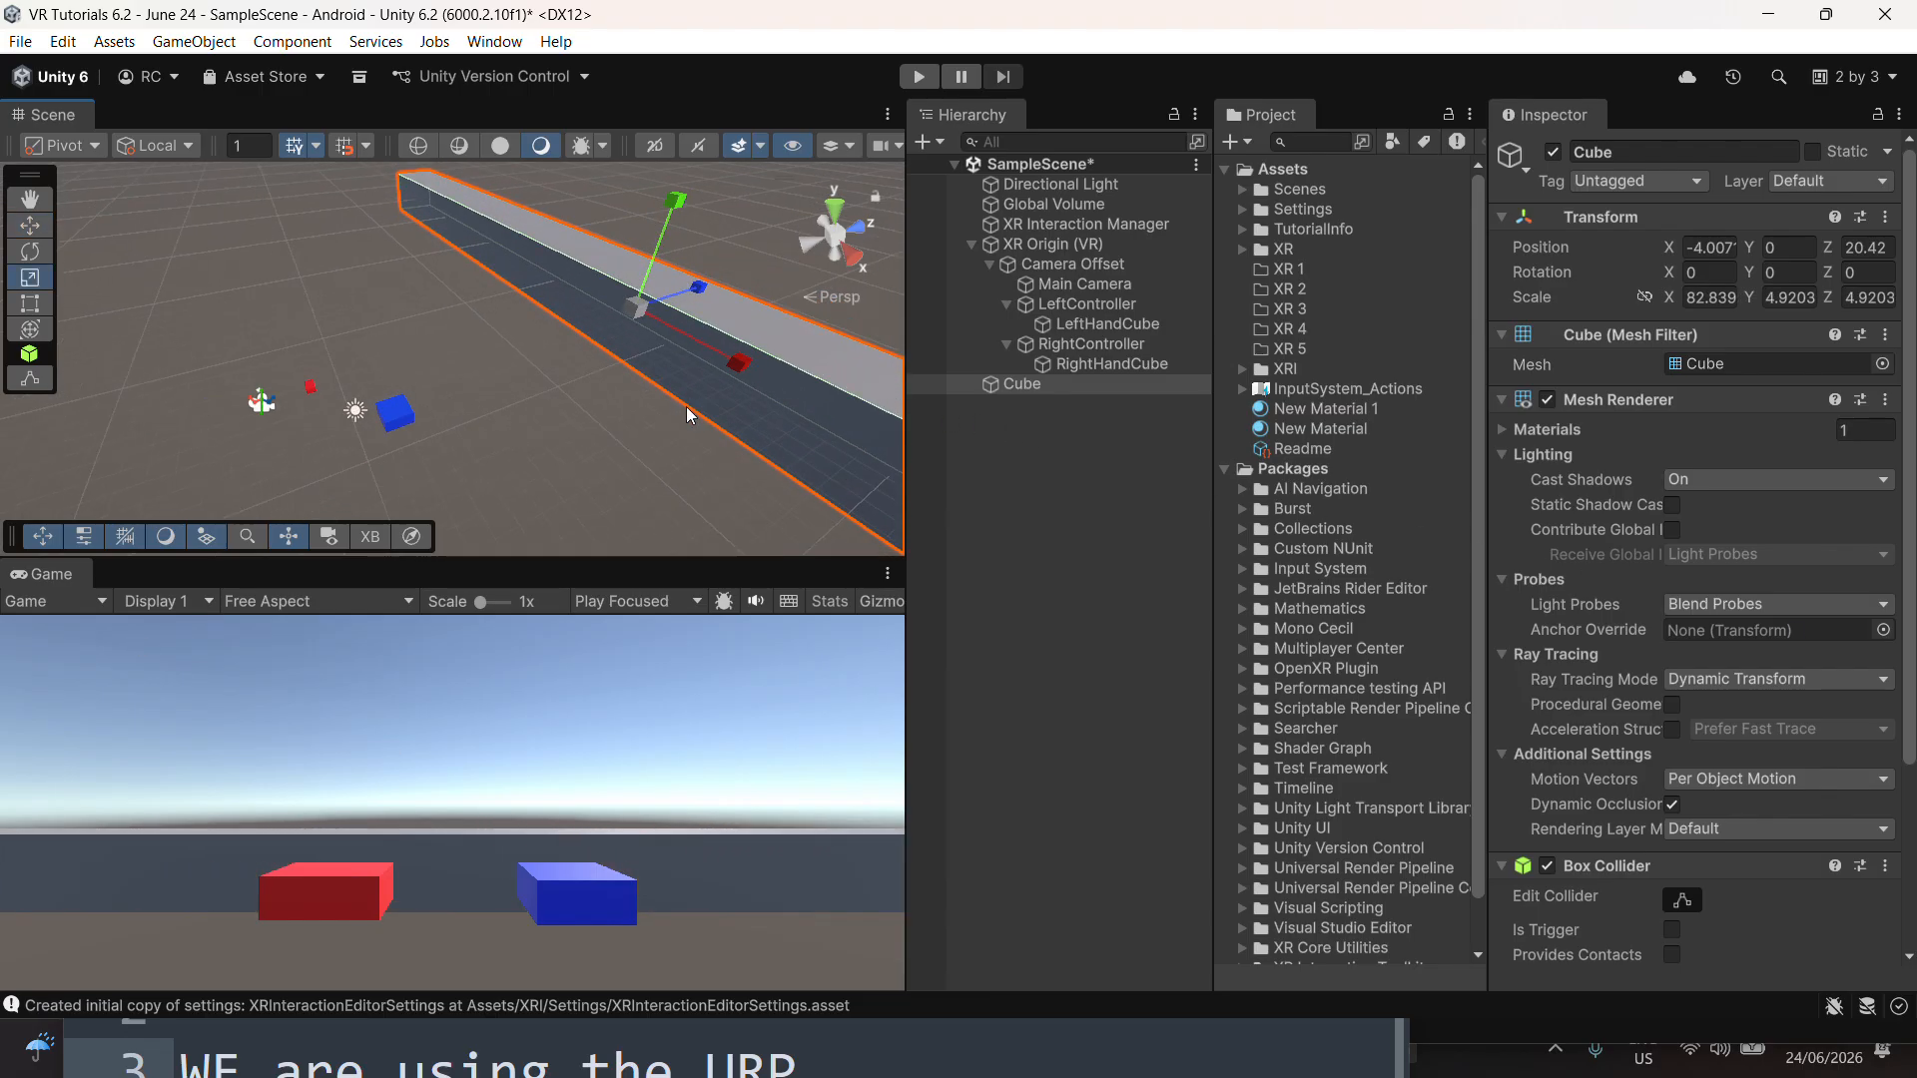
{"action": "left_click", "coordinate": [1007, 479]}
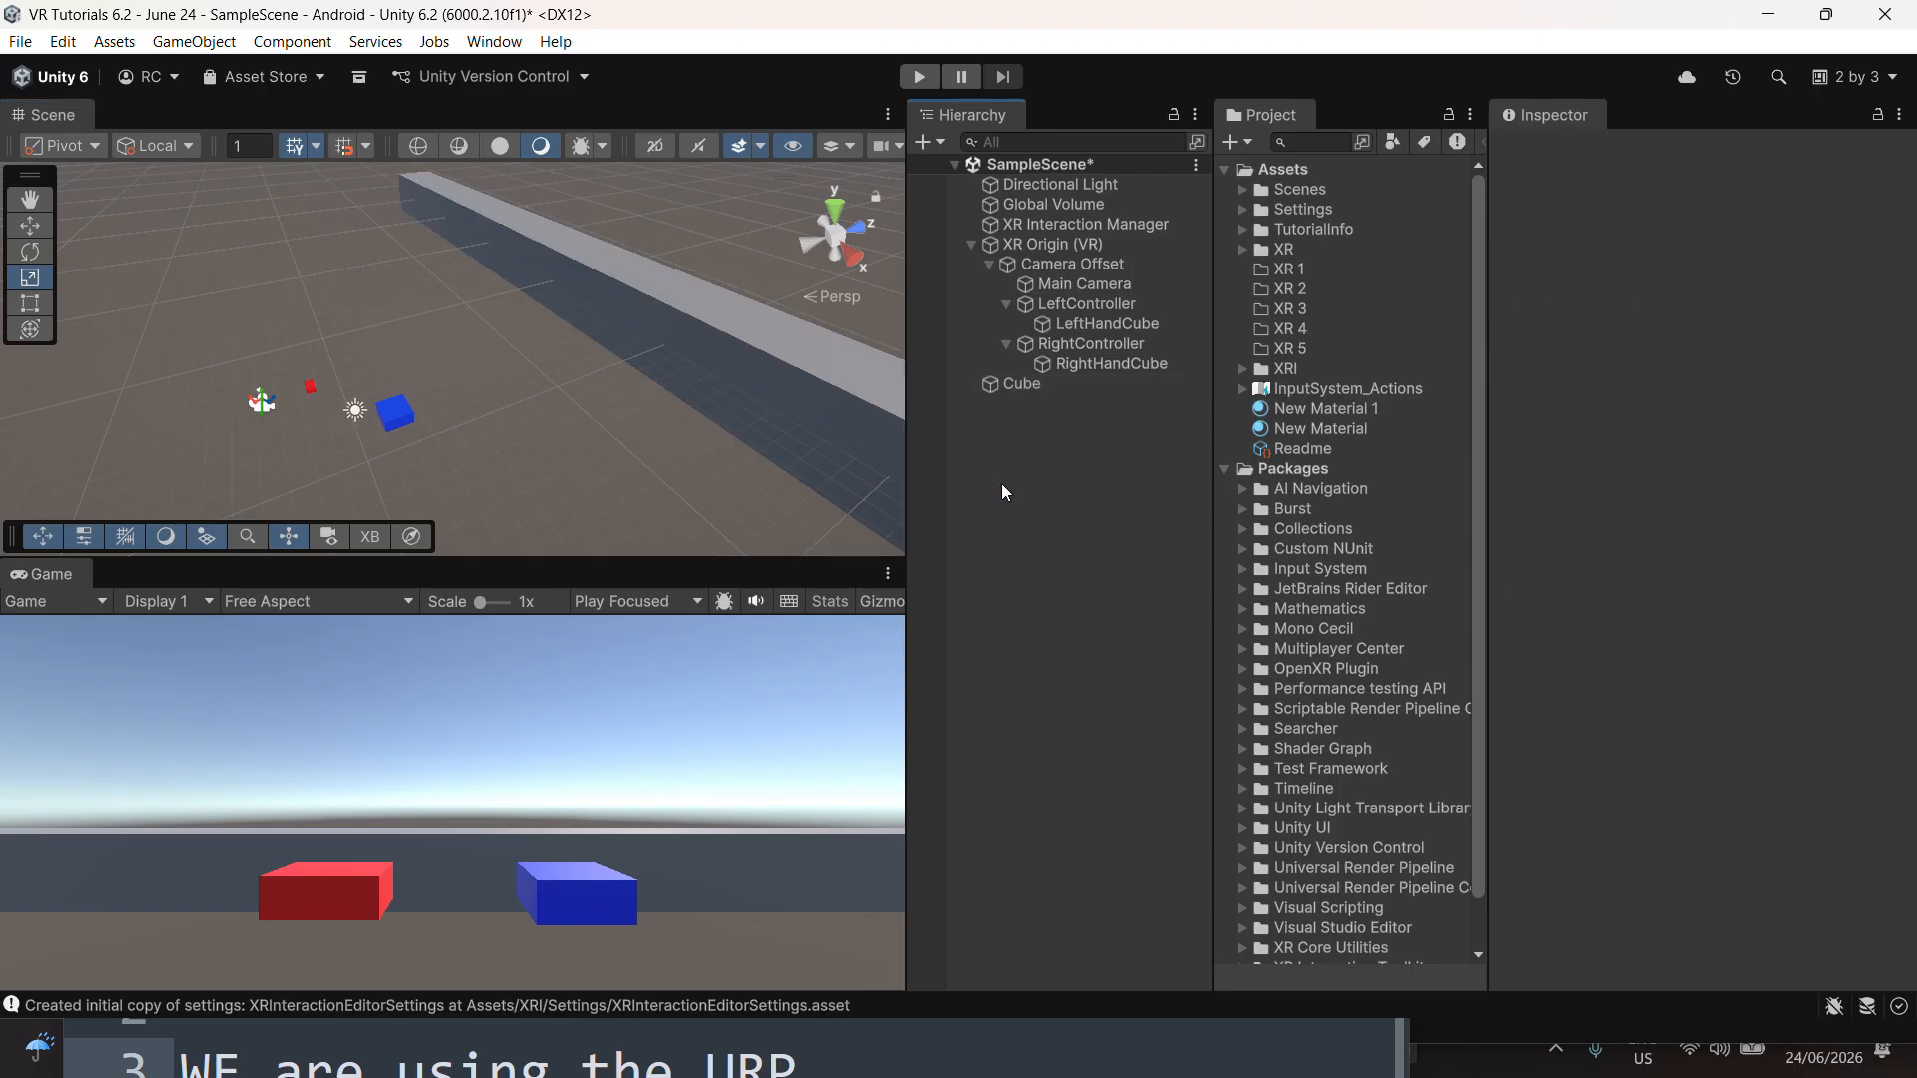
Import the Starter Assets sample of the XR Interaction Toolkit package from the Package Manager
{"action": "left_click", "coordinate": [494, 41]}
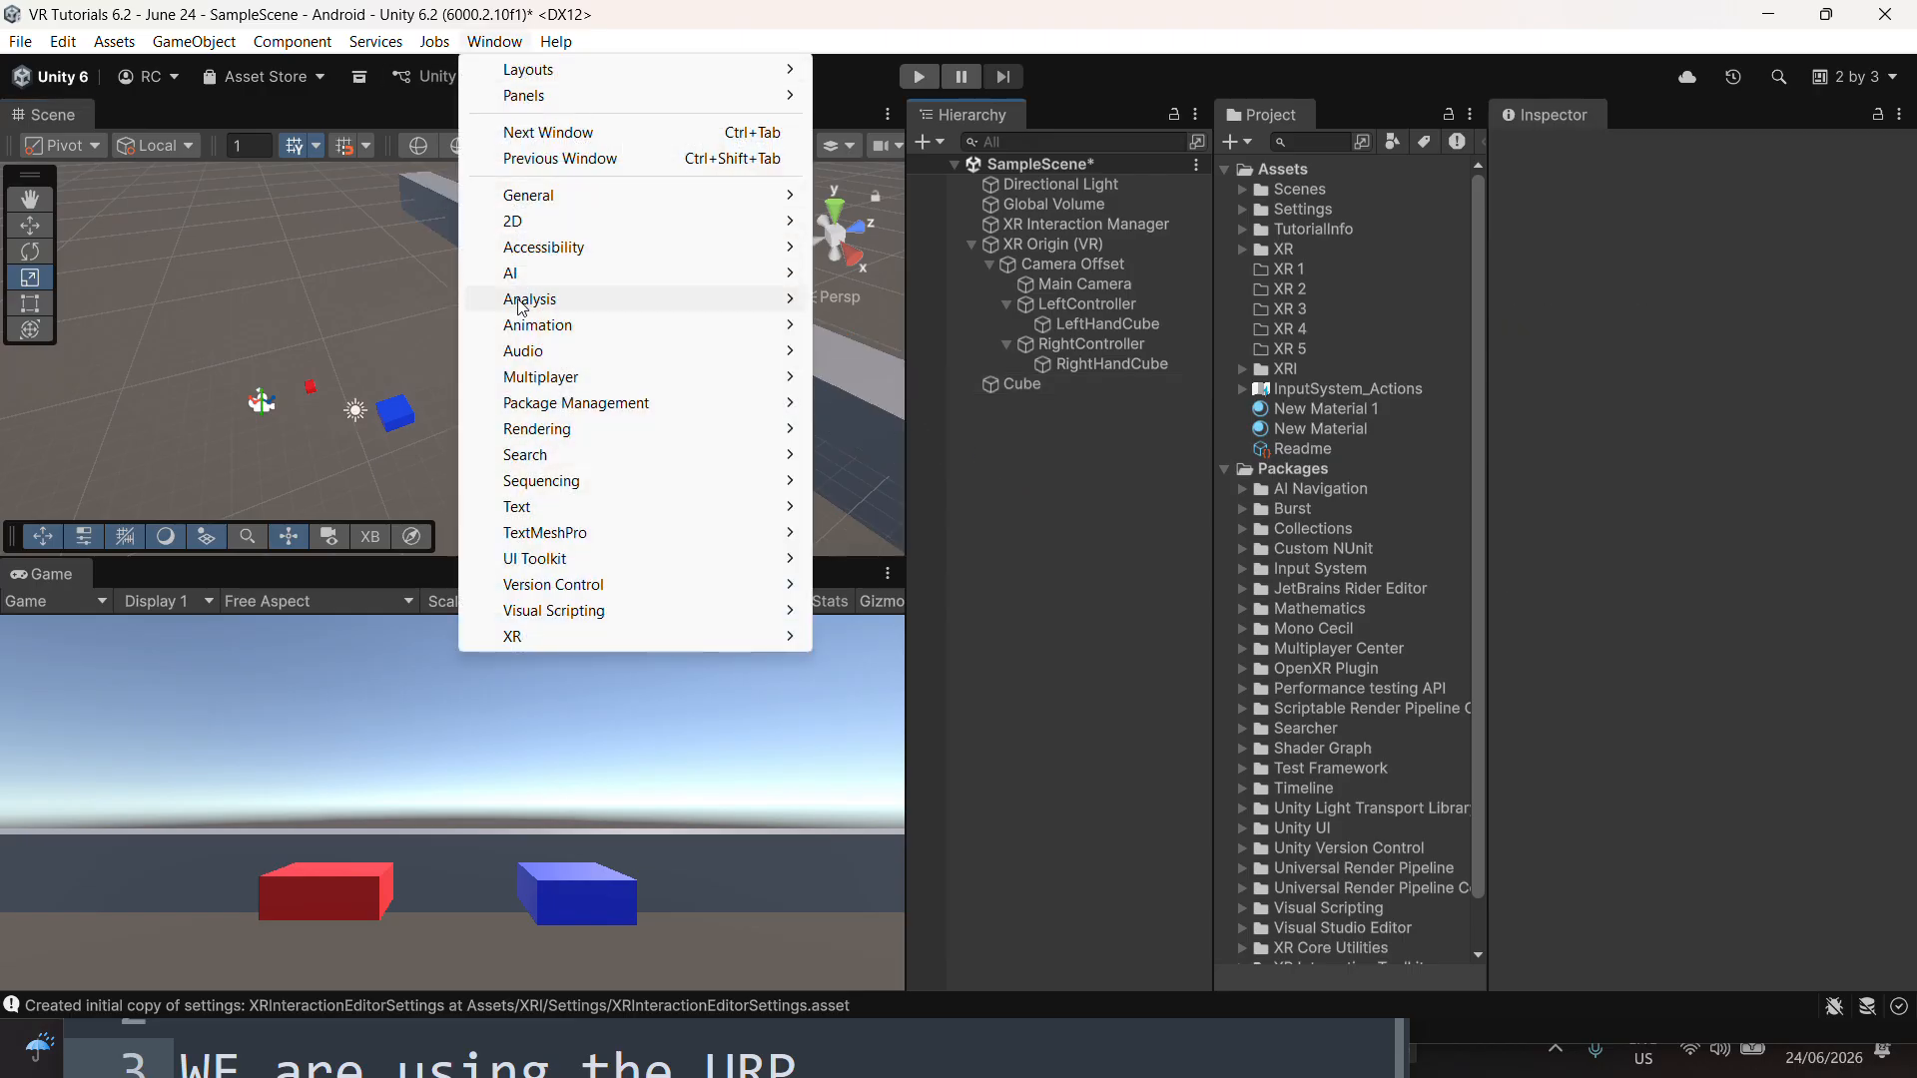
{"action": "mouse_move", "coordinate": [524, 301]}
{"action": "mouse_move", "coordinate": [576, 403]}
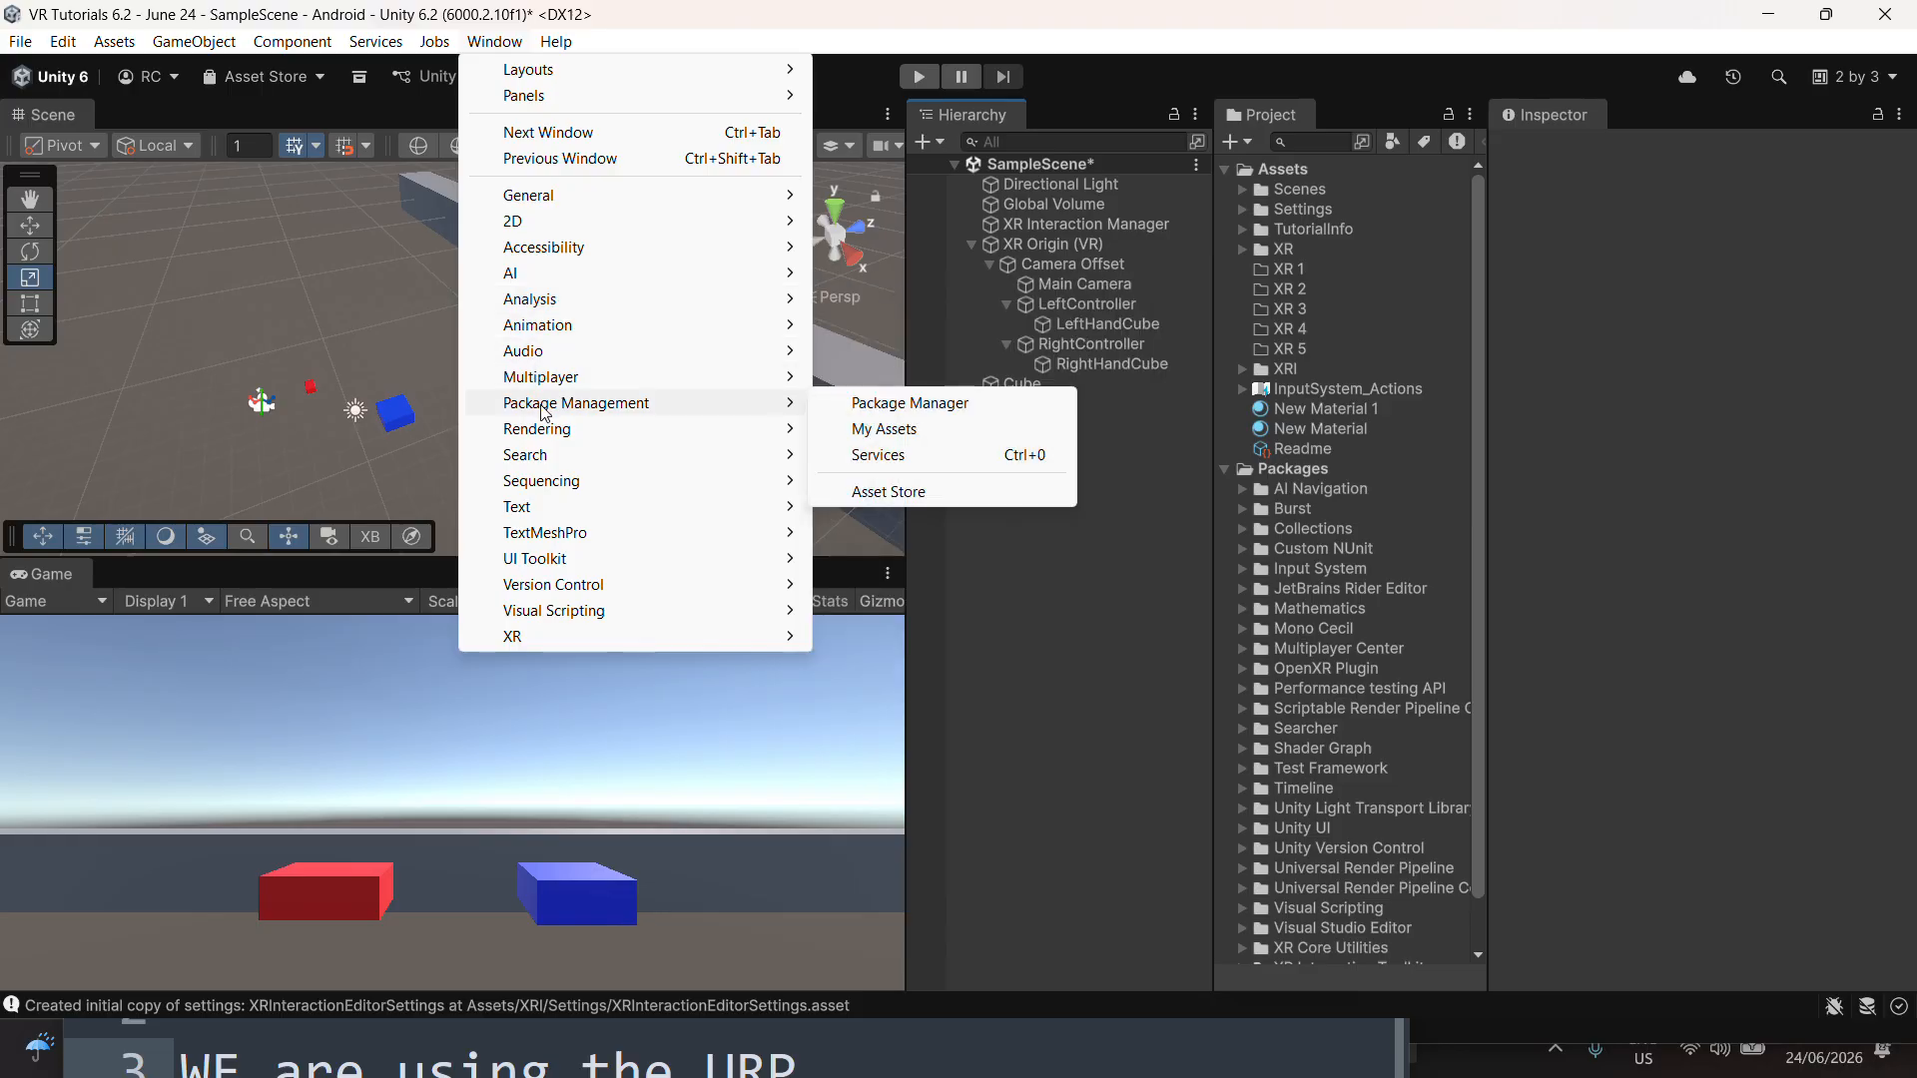
{"action": "left_click", "coordinate": [892, 403]}
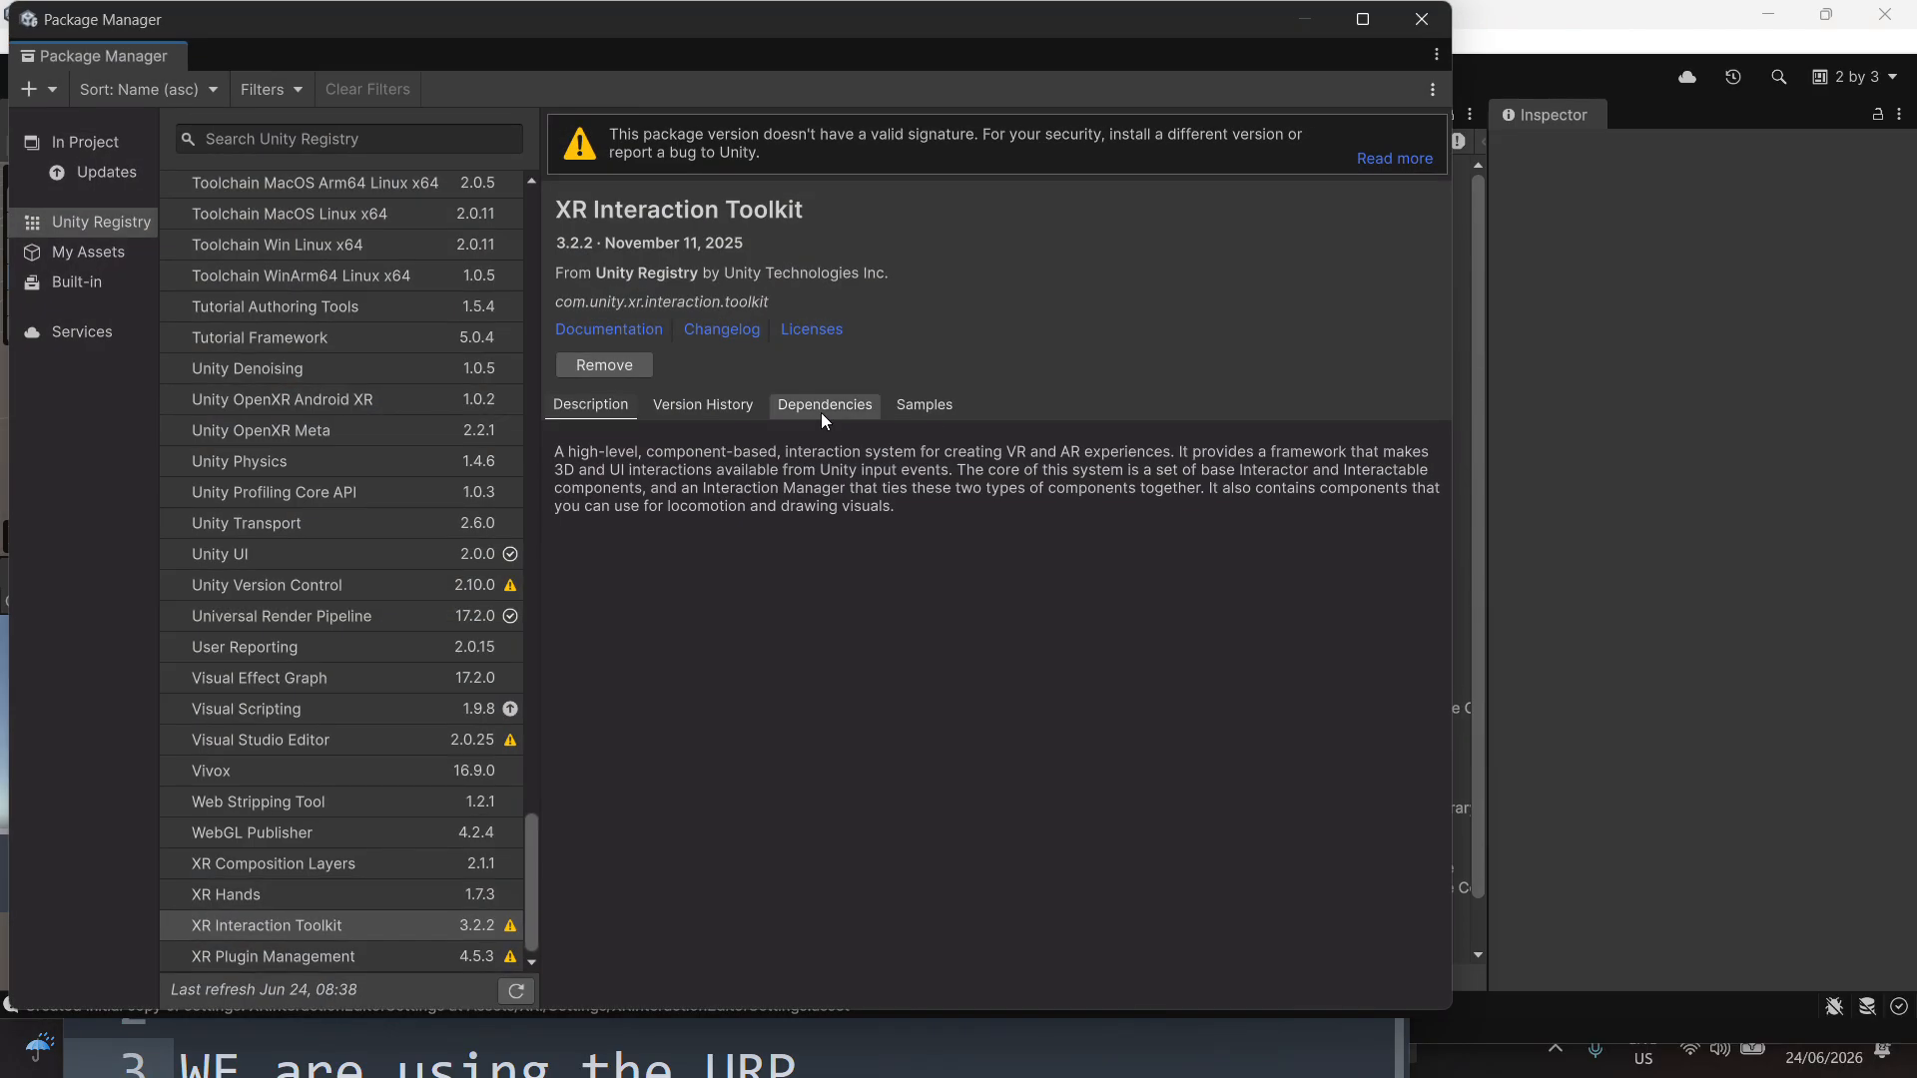
{"action": "left_click", "coordinate": [326, 926]}
{"action": "left_click", "coordinate": [914, 406]}
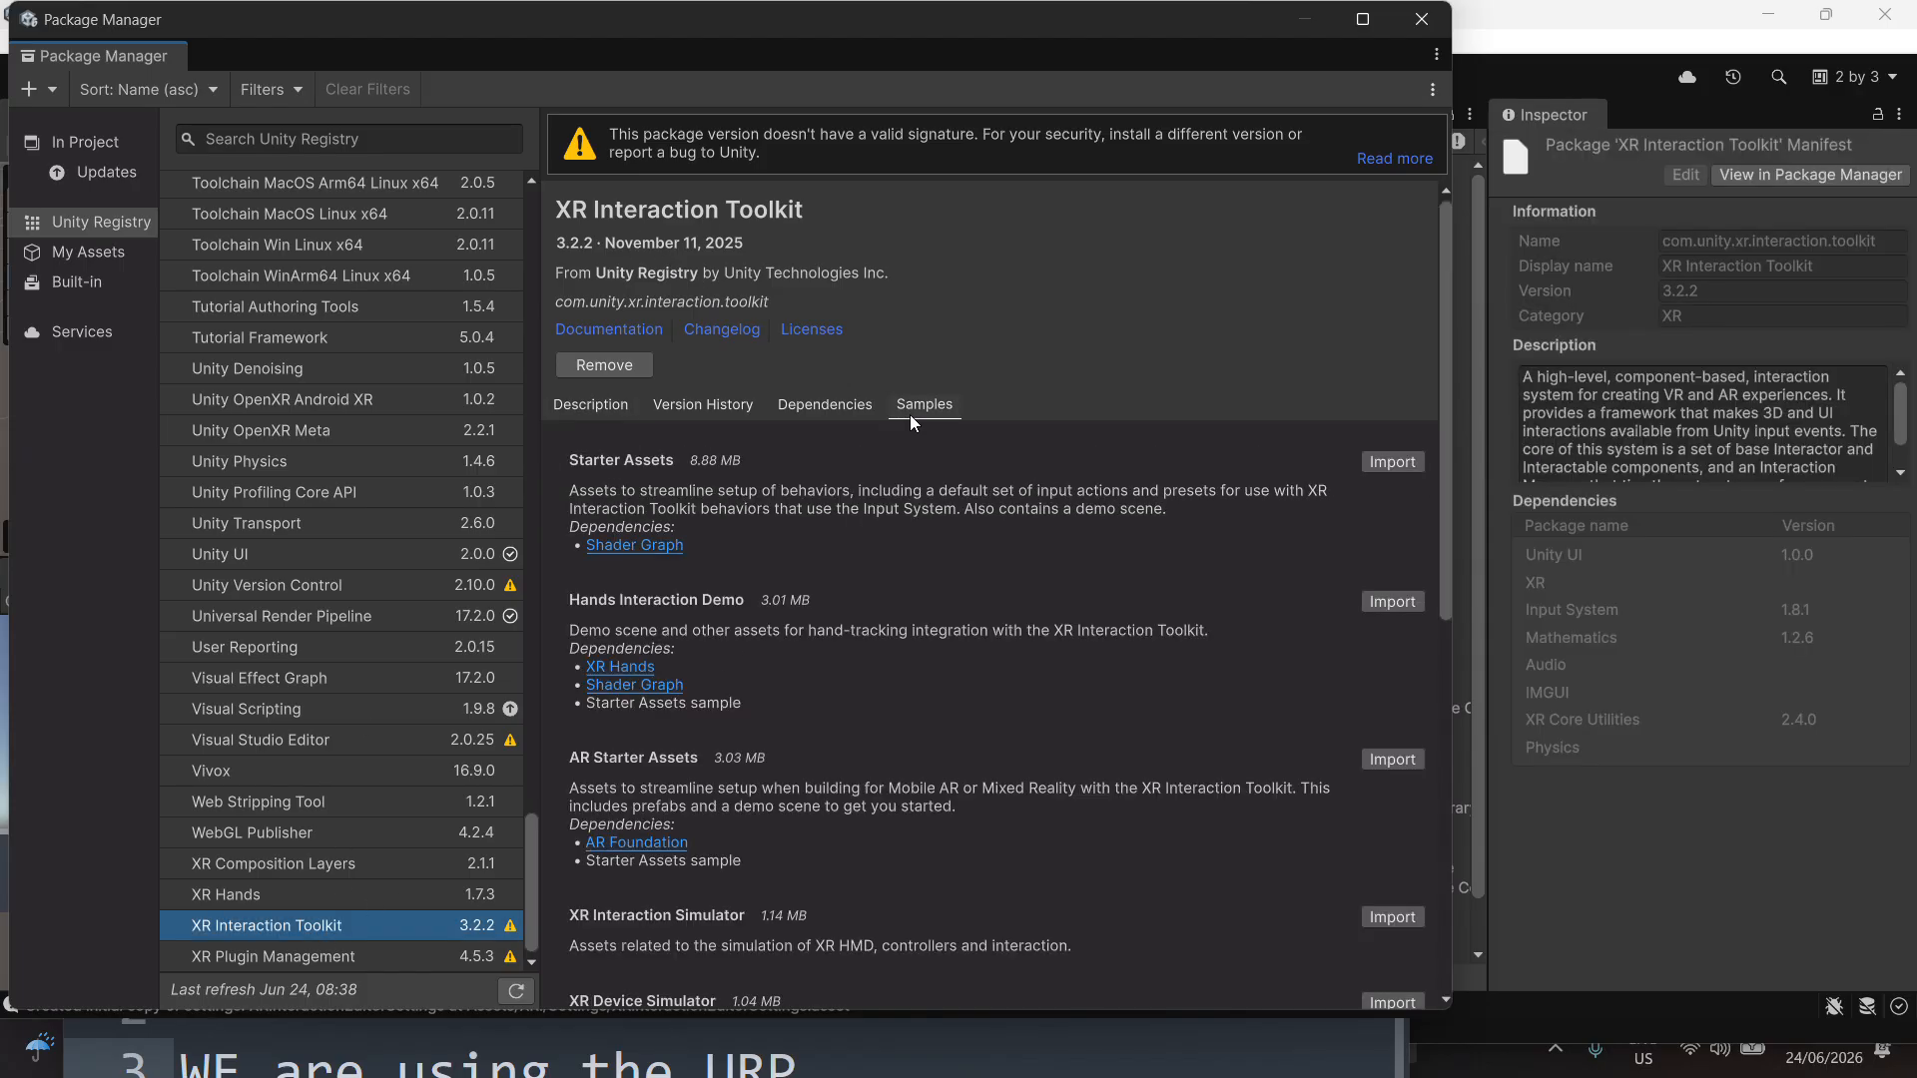
{"action": "left_click", "coordinate": [1394, 462]}
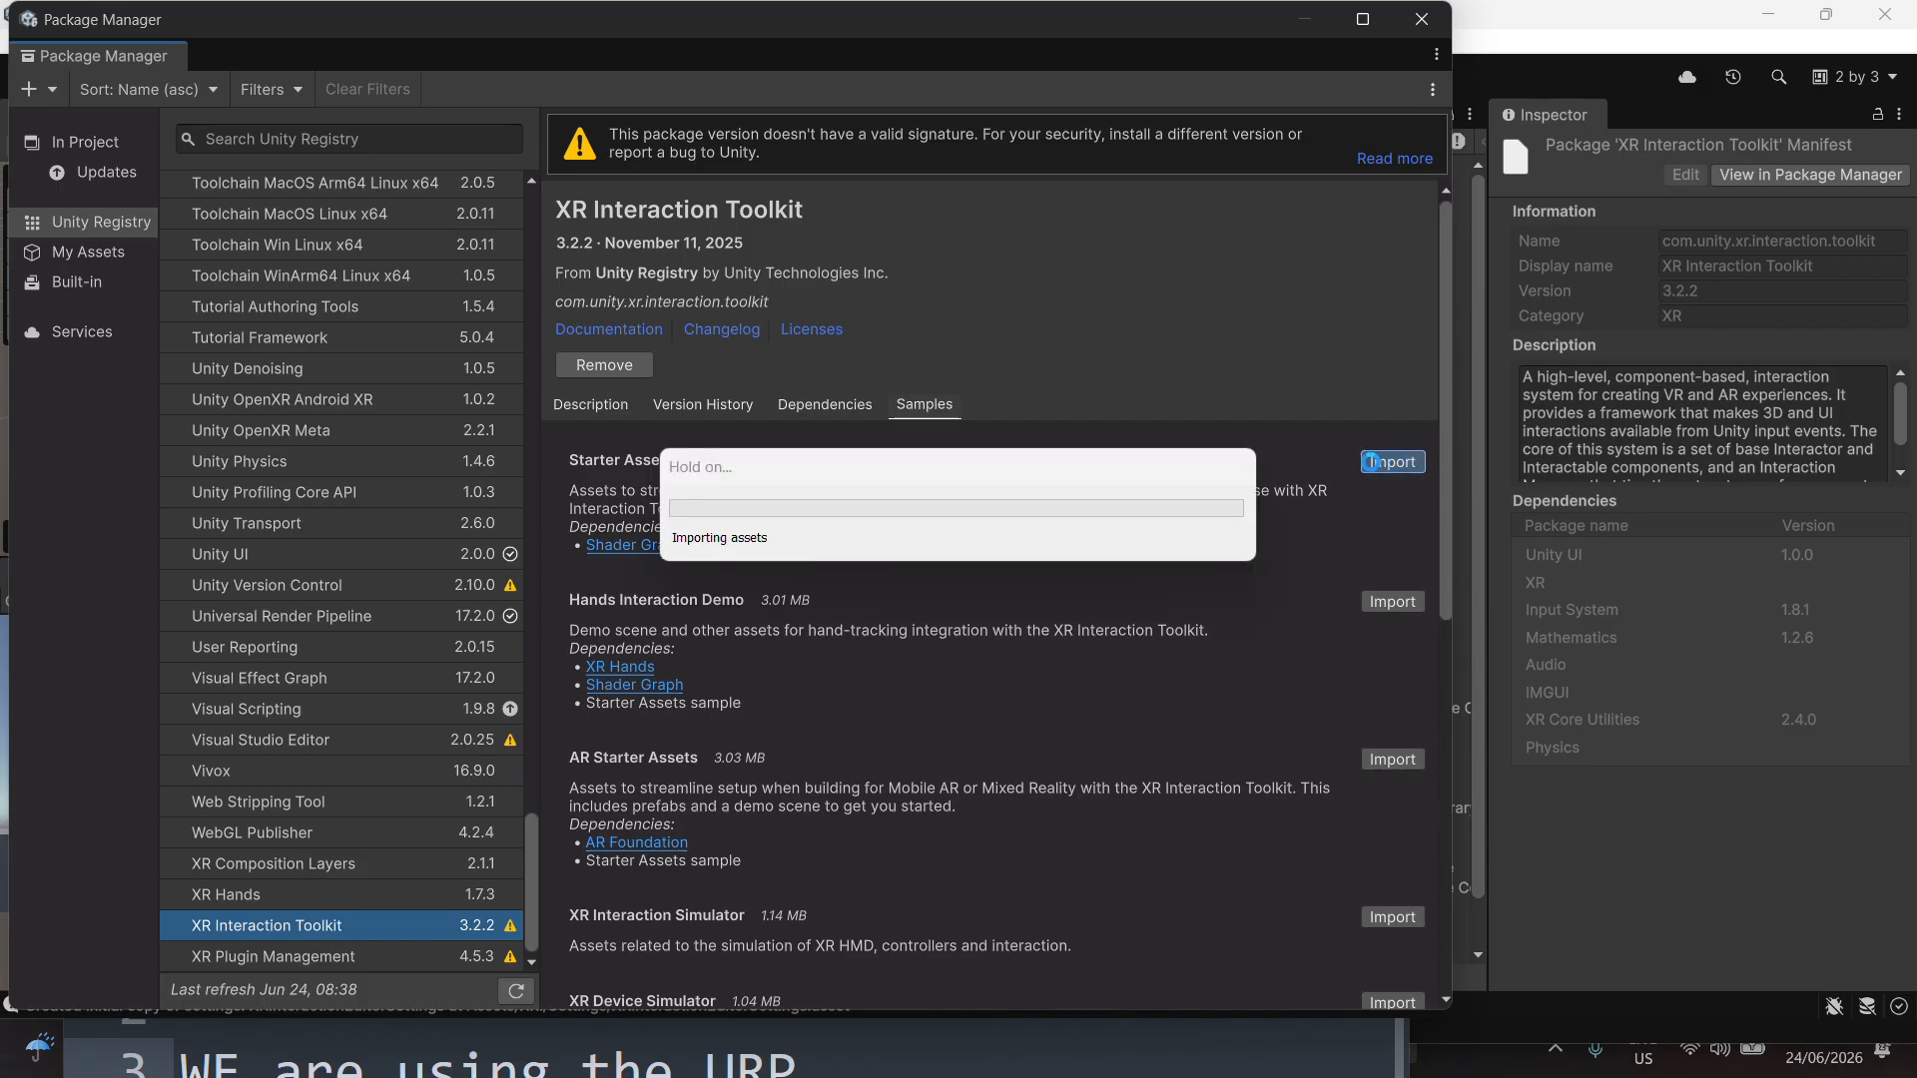